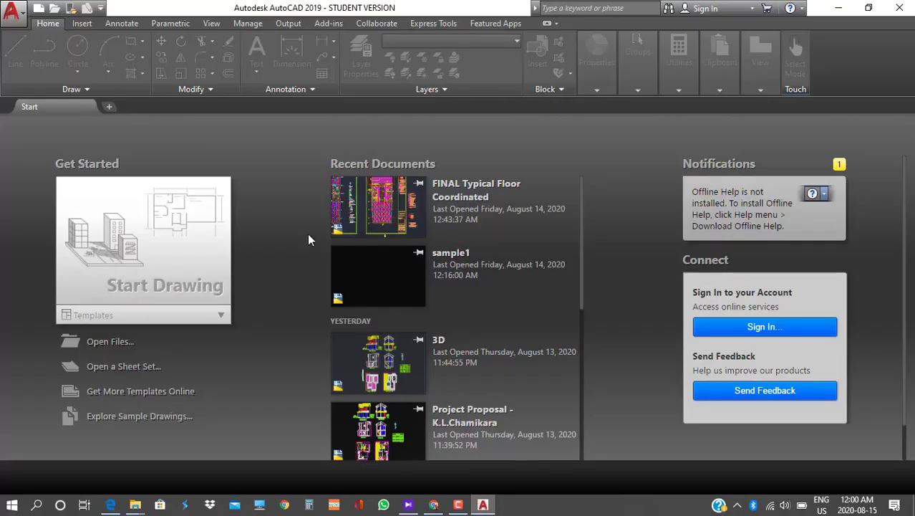
# Look through the available drawing templates and create a new blank drawing
pyautogui.click(222, 316)
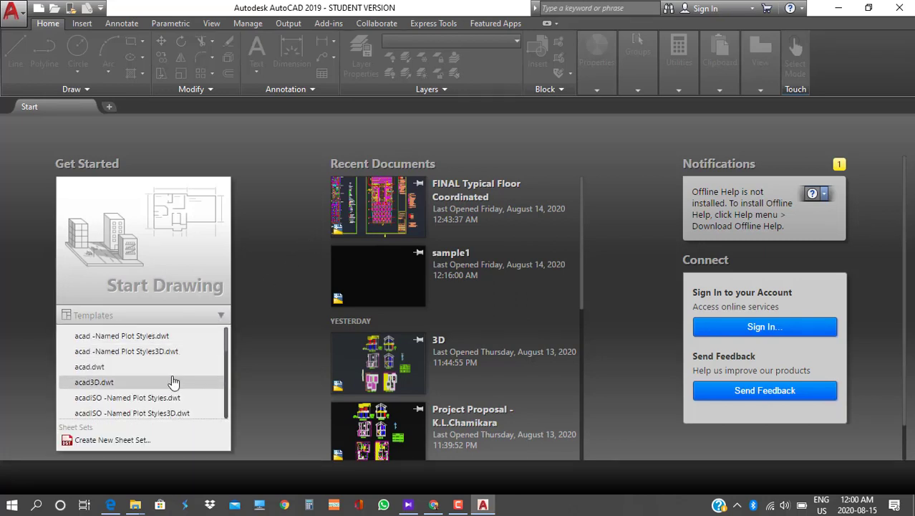
pyautogui.scroll(-1, 174, 382)
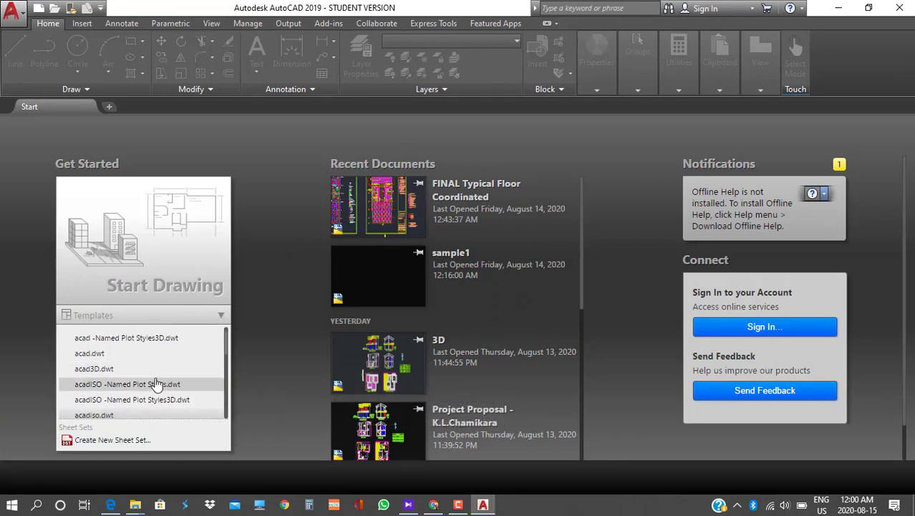
pyautogui.scroll(-3, 143, 373)
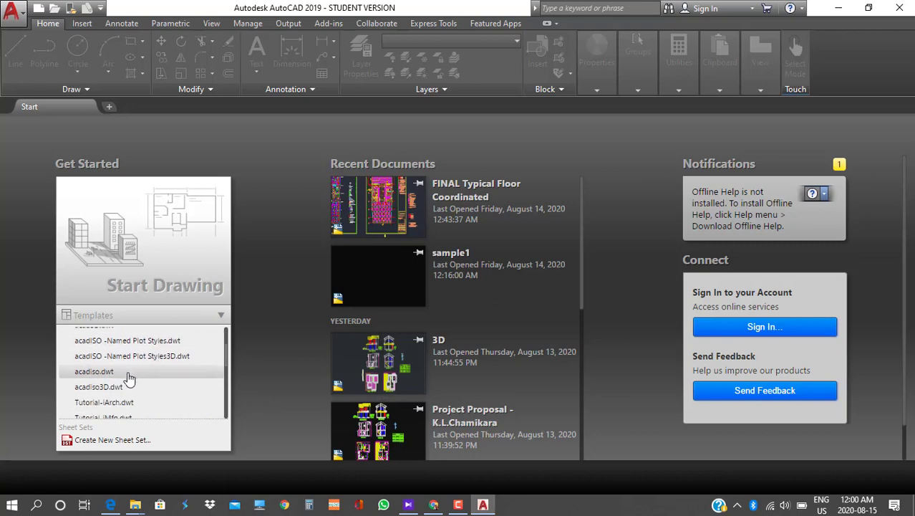
pyautogui.click(109, 108)
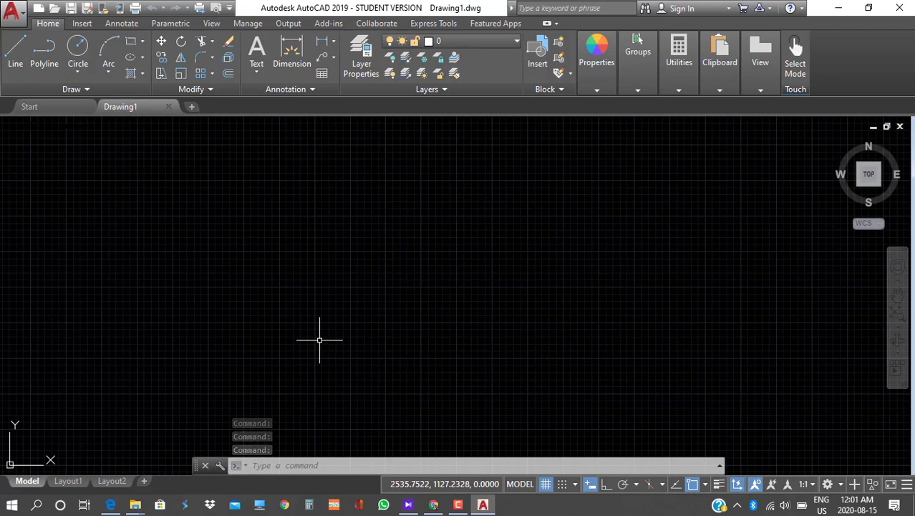
# Configure the drawing units to decimal length with 0.0 precision and an insertion scale in millimeters
pyautogui.click(267, 466)
pyautogui.write('un')
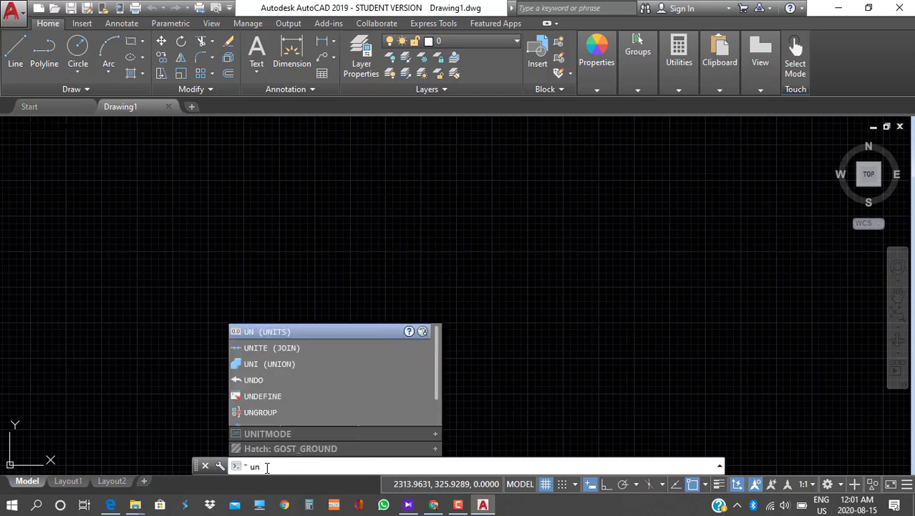
pyautogui.write('its')
pyautogui.press('Return')
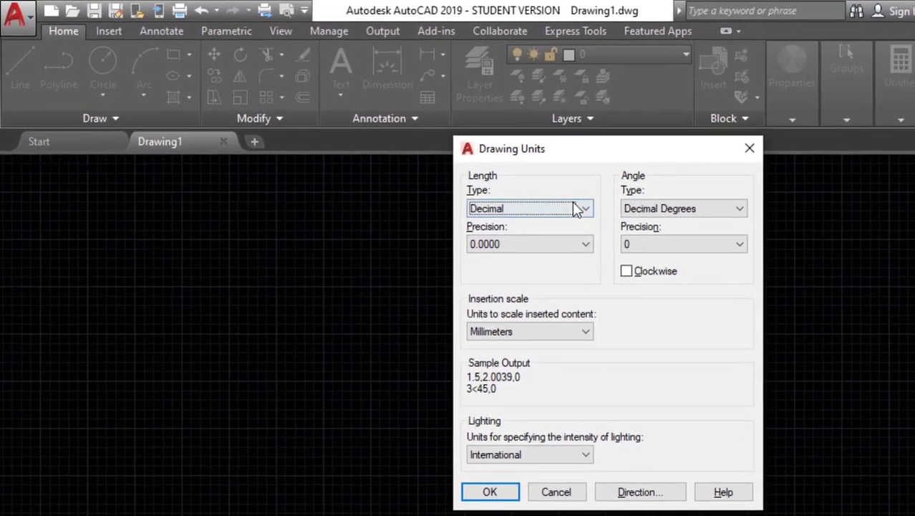
pyautogui.click(449, 159)
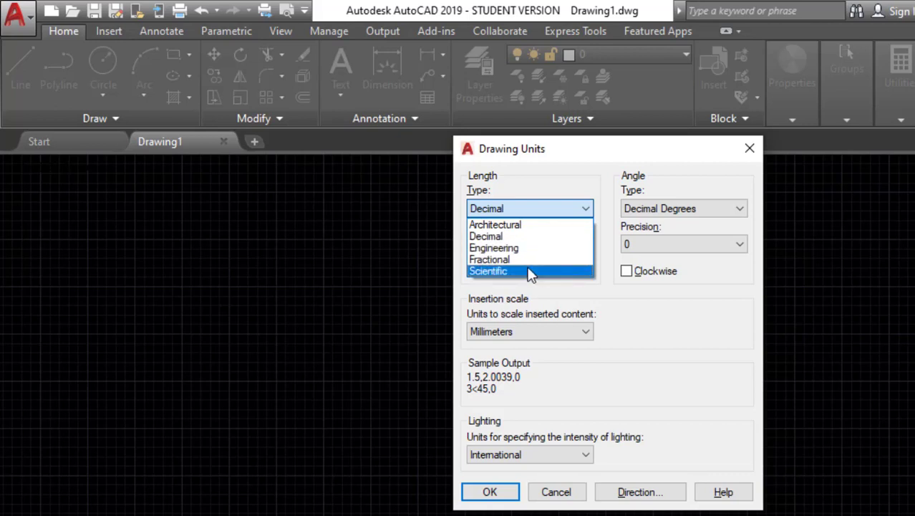
pyautogui.click(530, 237)
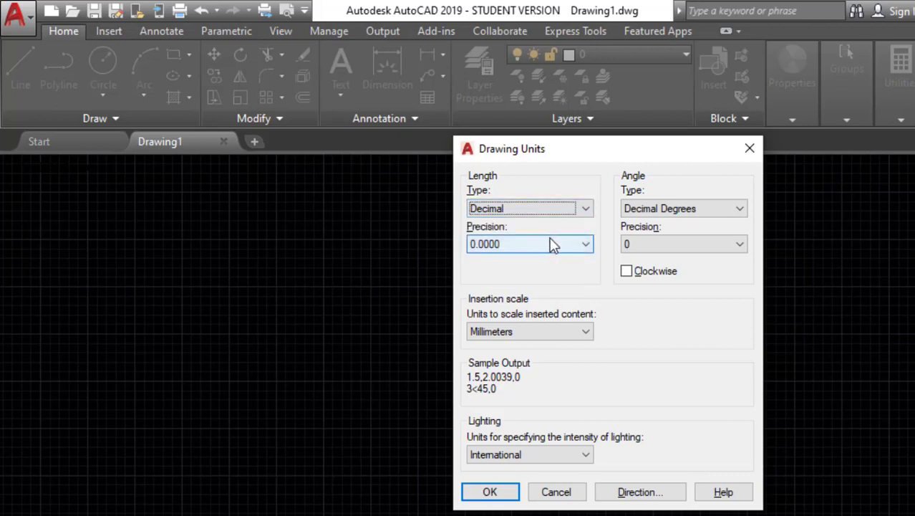
pyautogui.click(586, 245)
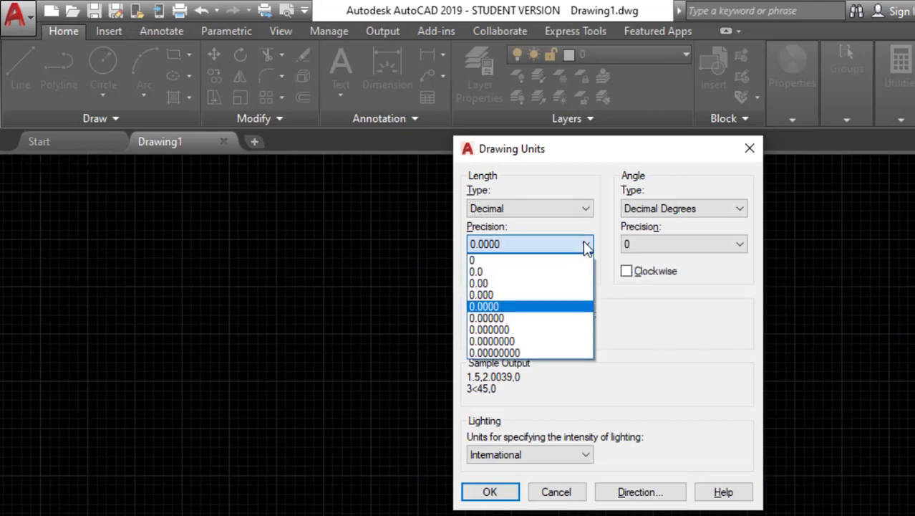
pyautogui.click(506, 272)
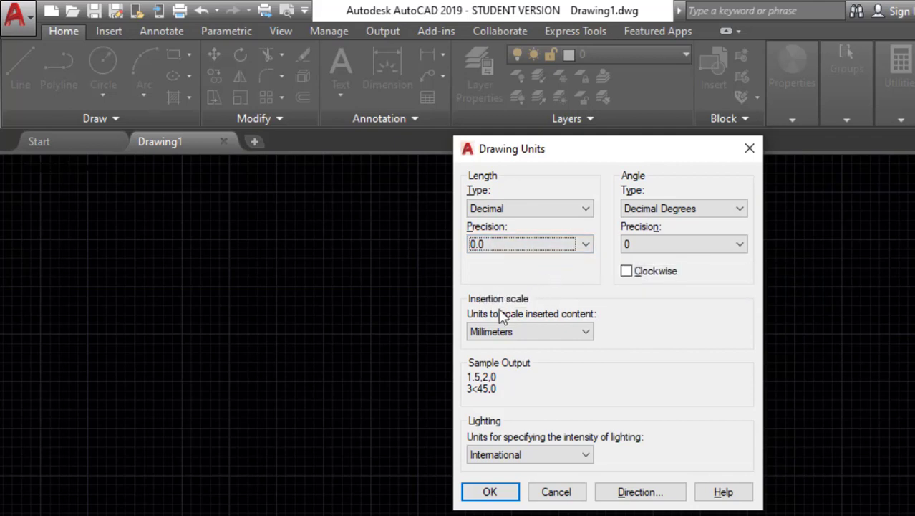
pyautogui.click(586, 331)
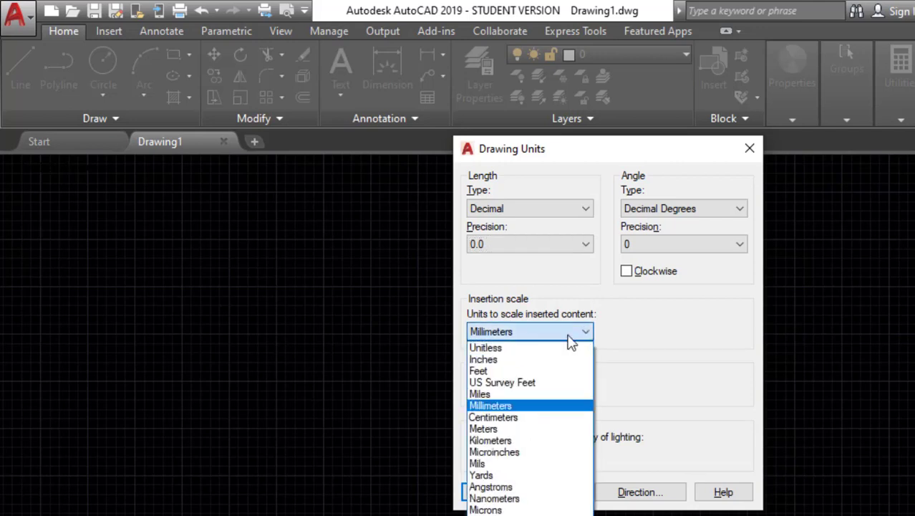
pyautogui.click(507, 407)
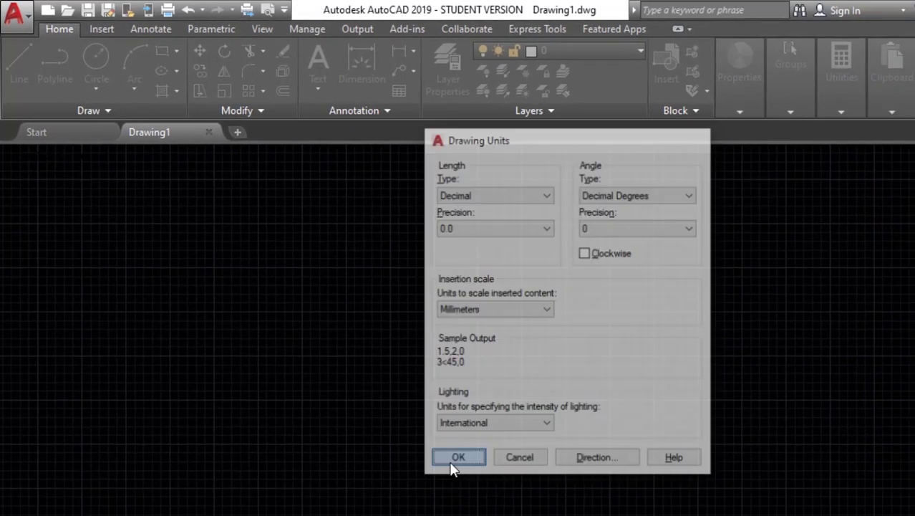
pyautogui.click(489, 492)
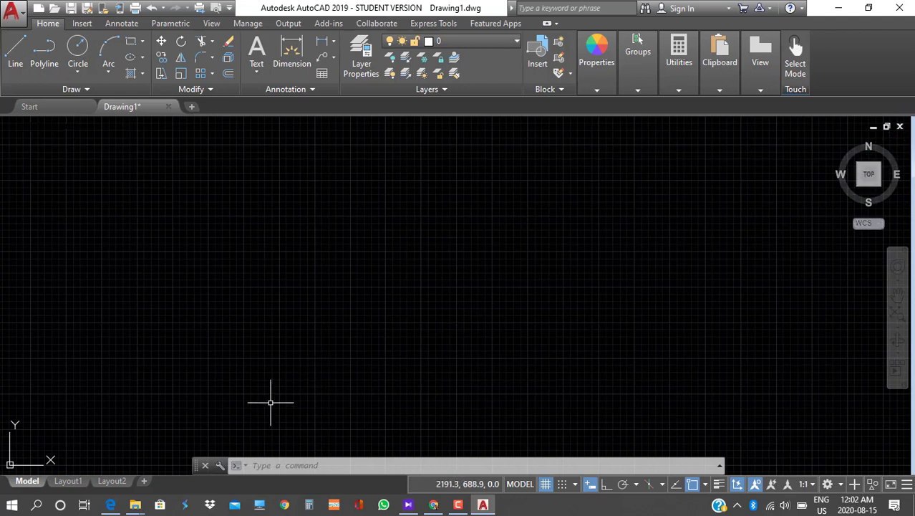
# Set the model space limits from lower-left corner 0,0 to upper-right corner 36000,27000
pyautogui.click(273, 465)
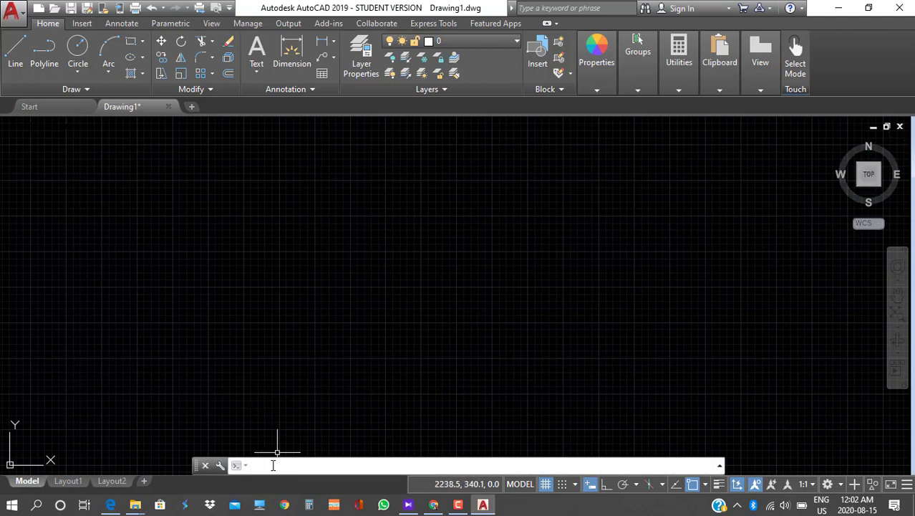
pyautogui.write('lim')
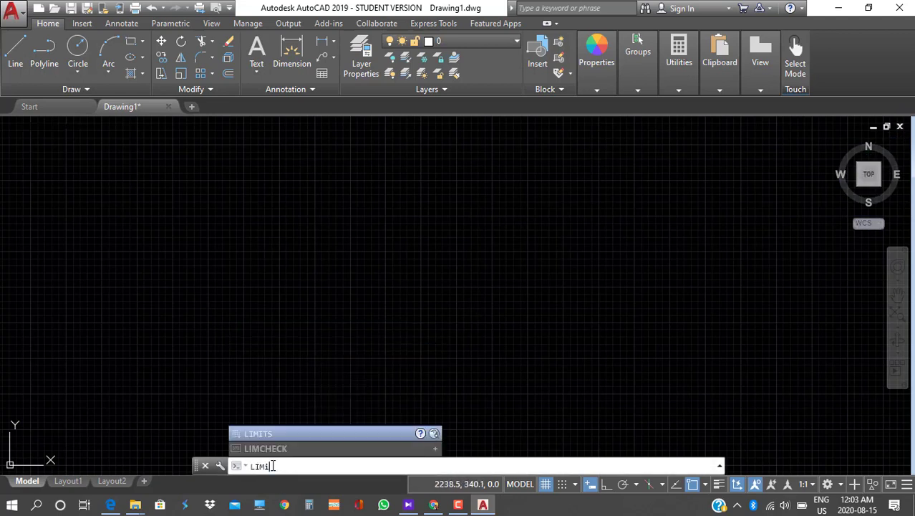
pyautogui.press('Return')
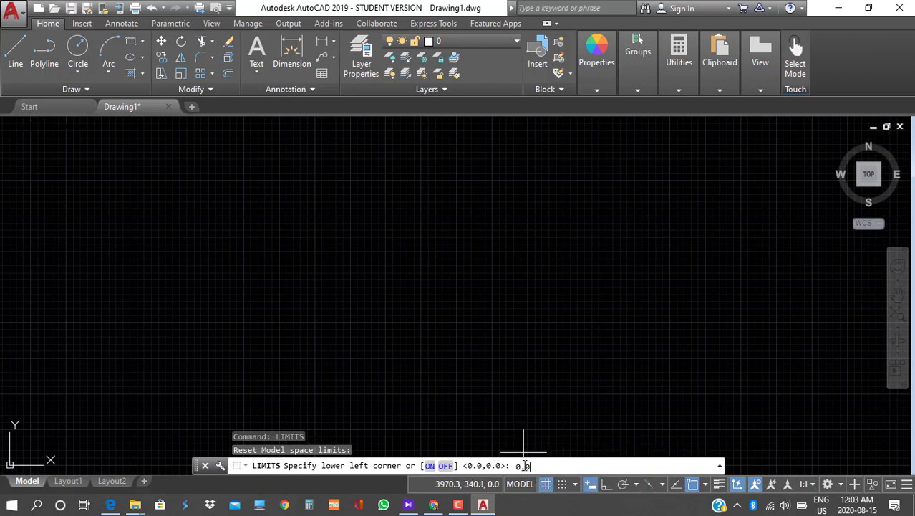
pyautogui.press('Return')
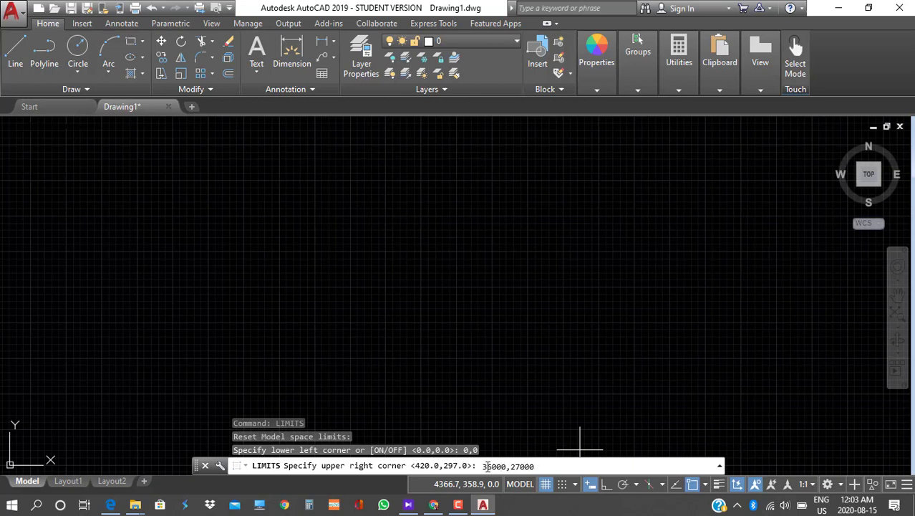
pyautogui.press('Return')
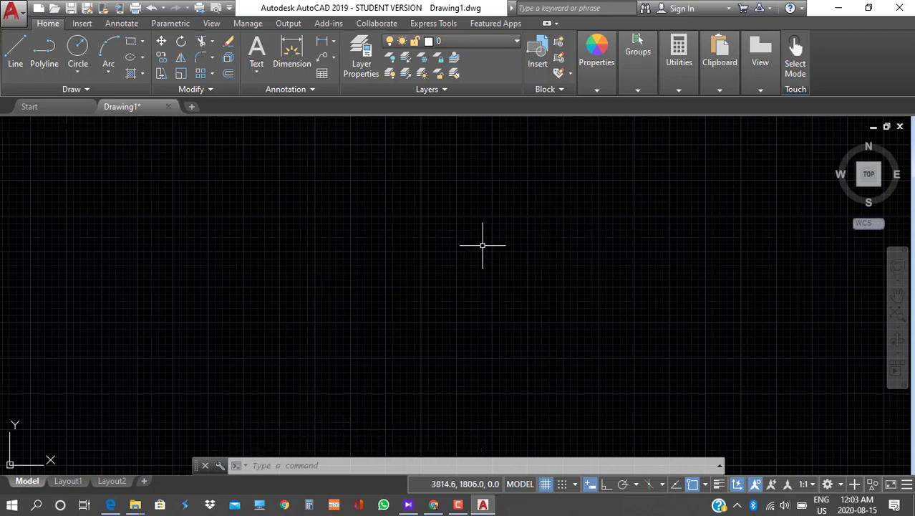
# Apply the Zoom All option to fit the entire area of the drawing limits in the view
pyautogui.scroll(3, 513, 245)
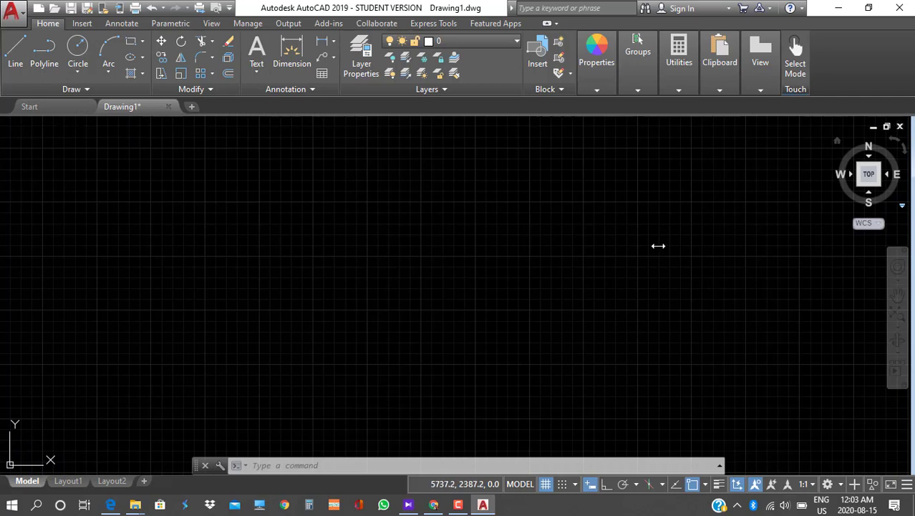
pyautogui.click(301, 465)
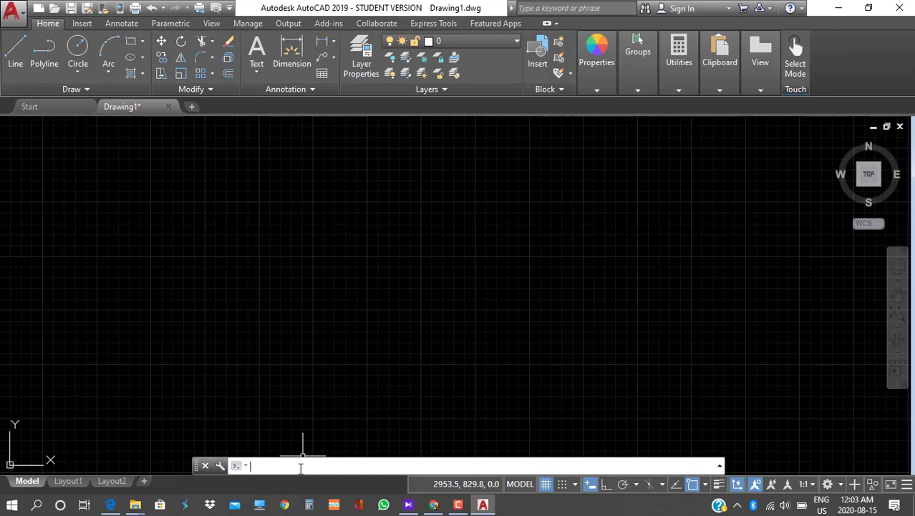
pyautogui.click(898, 330)
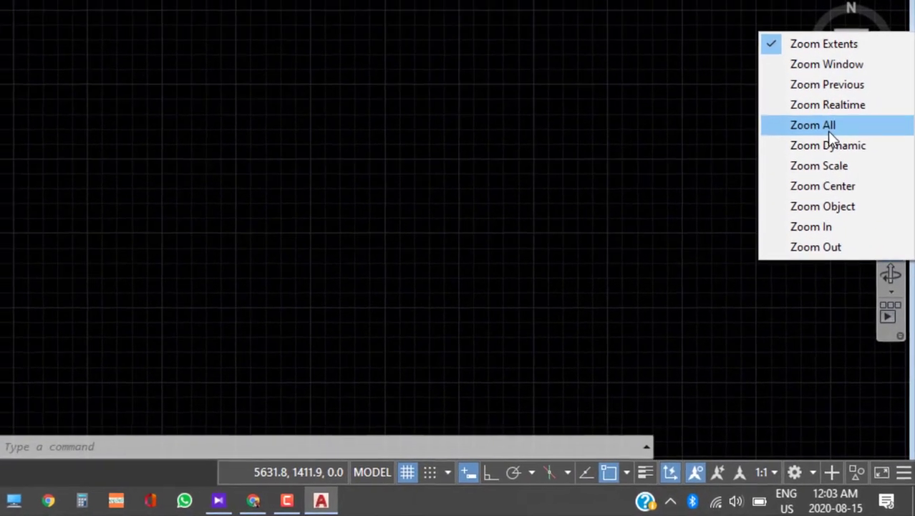
pyautogui.click(825, 117)
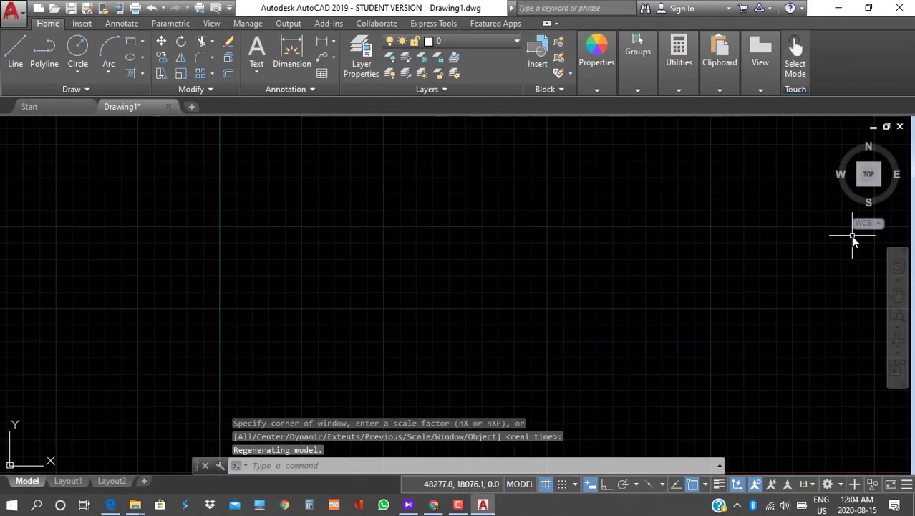
pyautogui.click(280, 467)
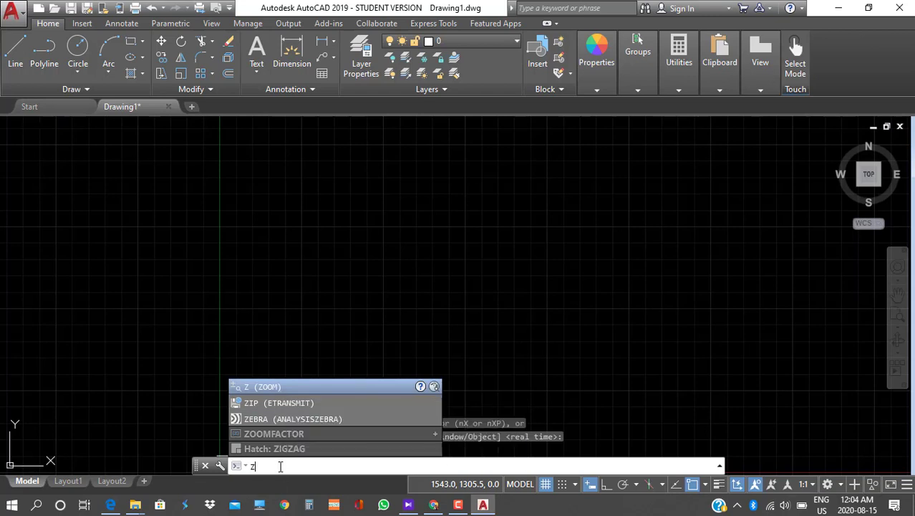
pyautogui.press('Return')
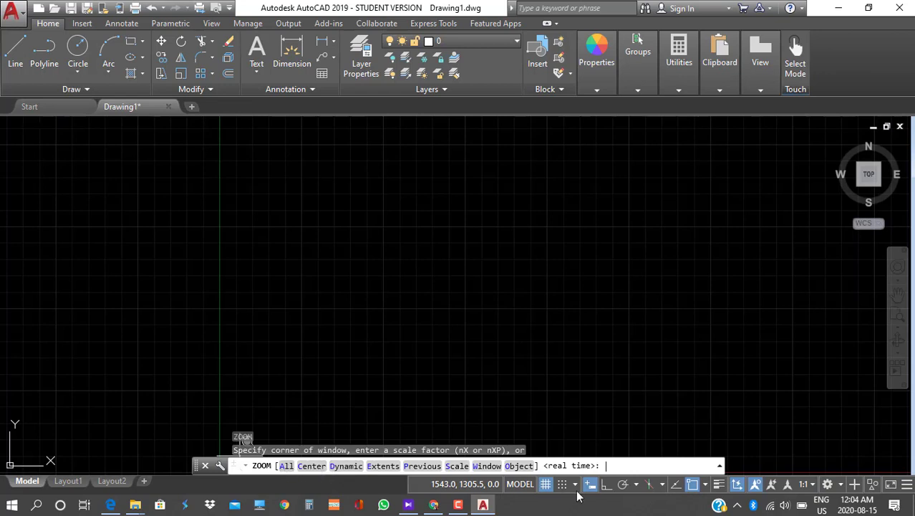
pyautogui.click(286, 466)
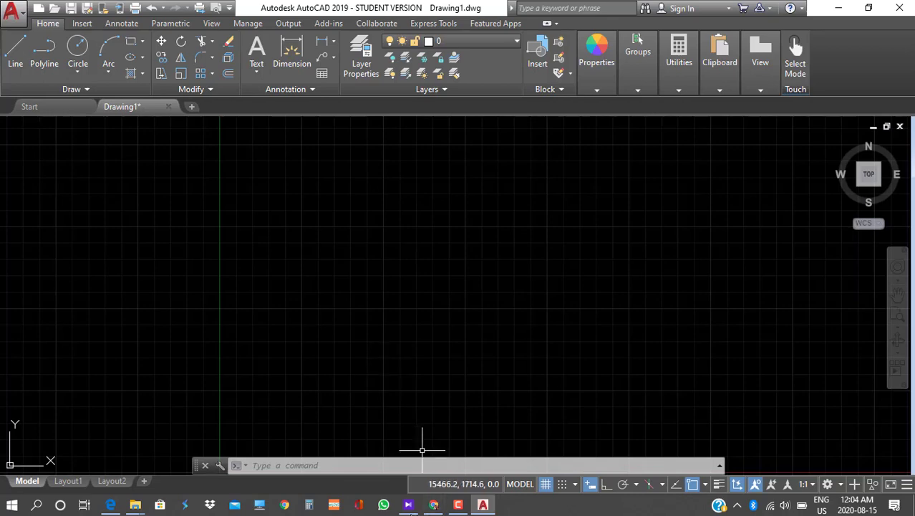
# Create a new layer named Walls and make it the current layer
pyautogui.click(408, 506)
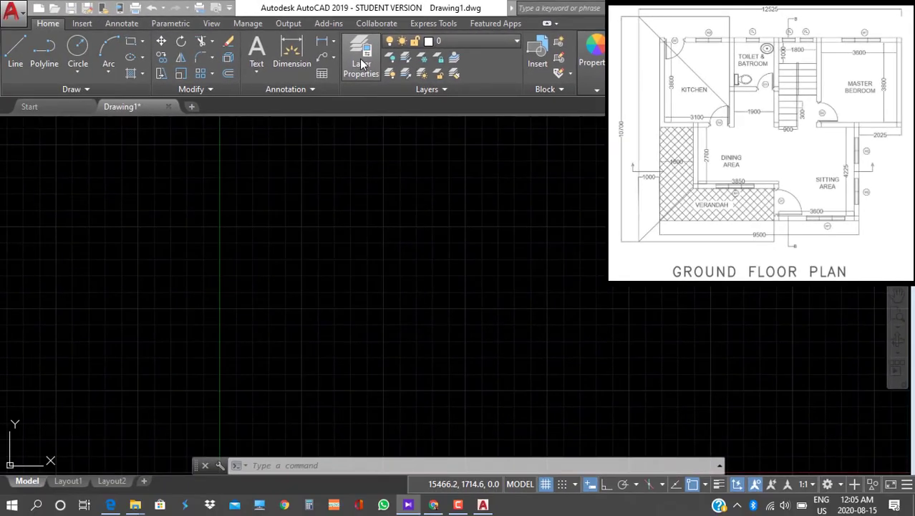
pyautogui.click(503, 41)
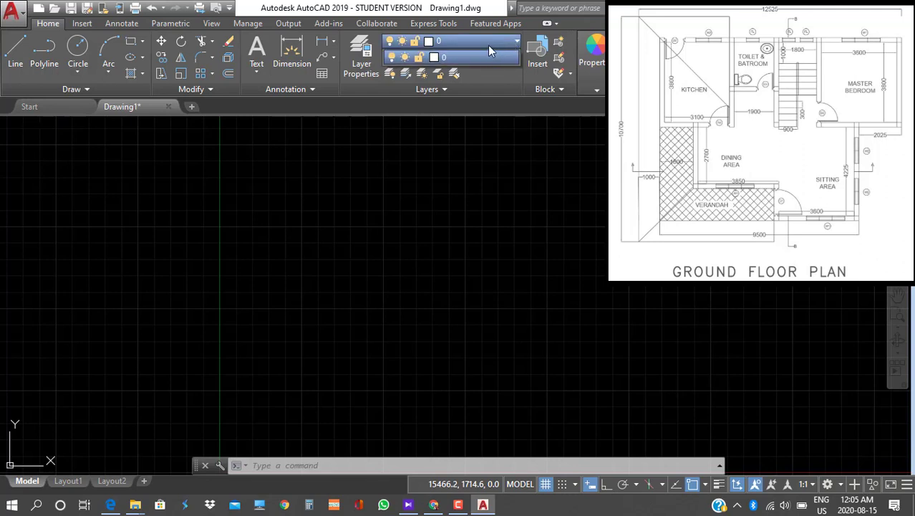
pyautogui.click(362, 53)
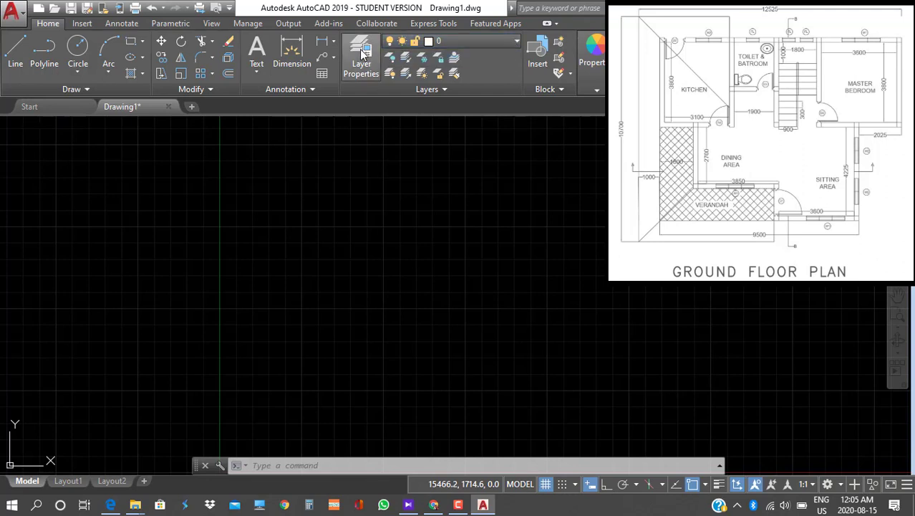
pyautogui.click(363, 53)
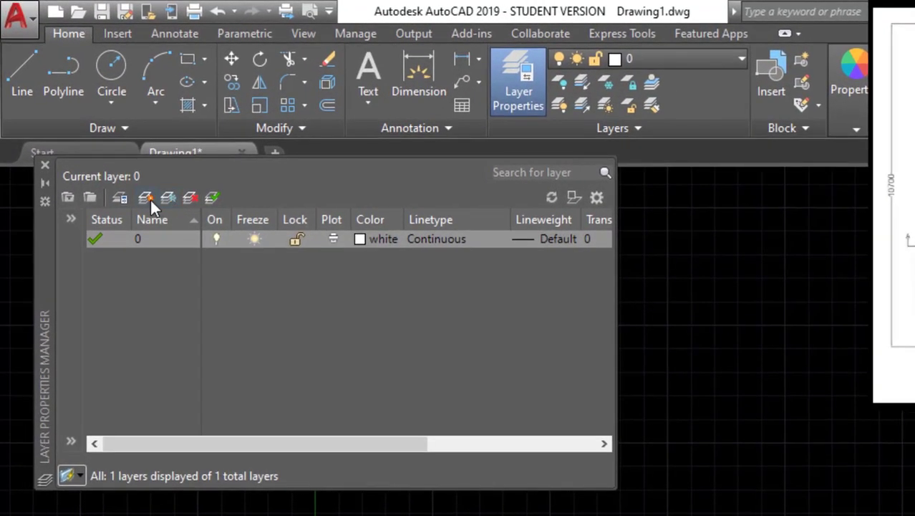
pyautogui.click(150, 198)
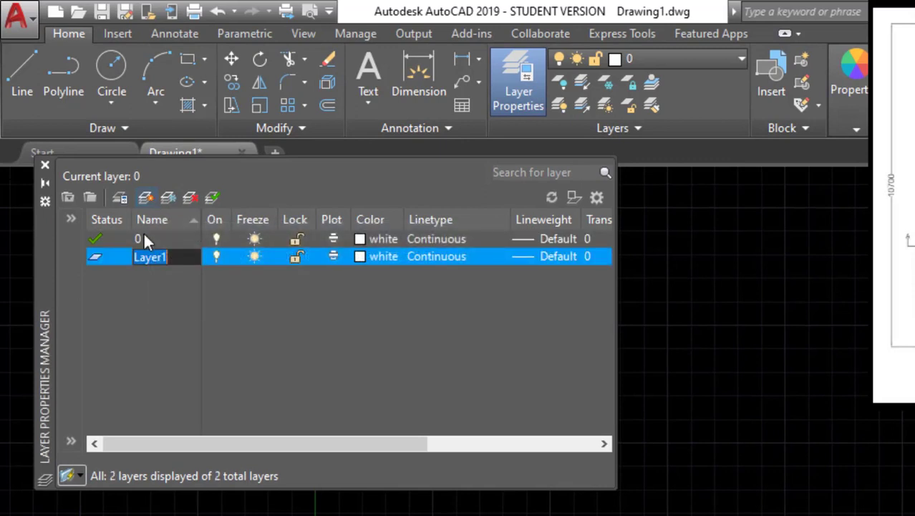
pyautogui.write('Walls')
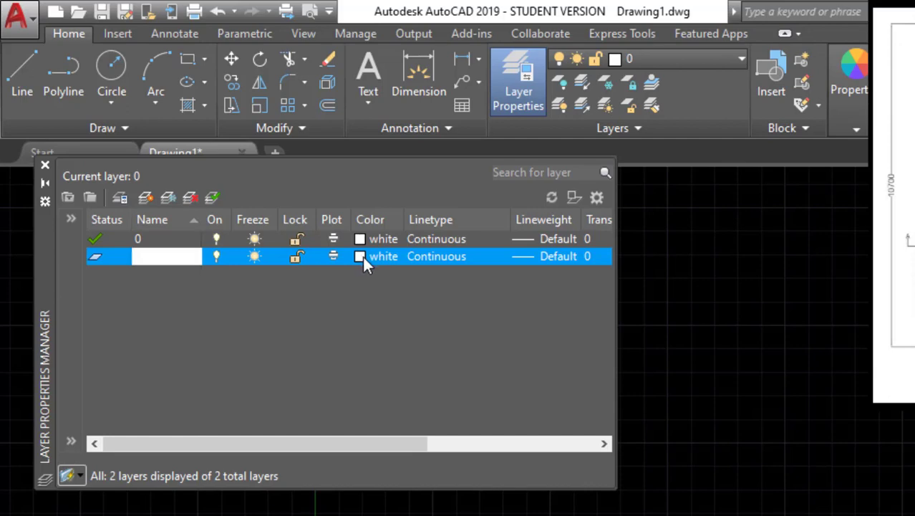
pyautogui.click(360, 257)
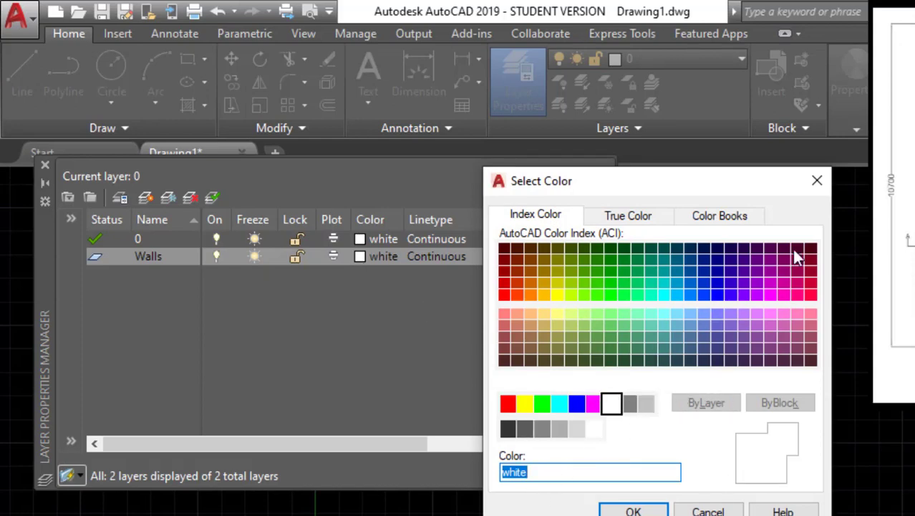
pyautogui.click(817, 184)
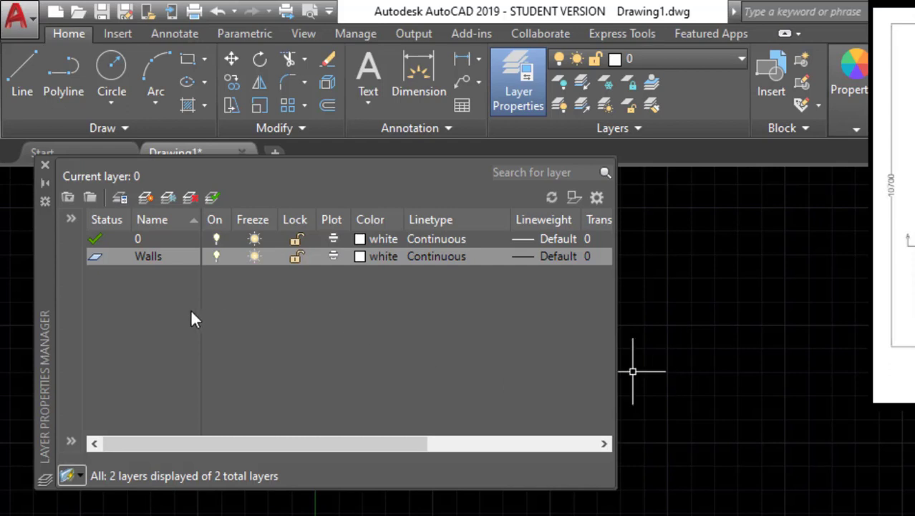
pyautogui.click(214, 200)
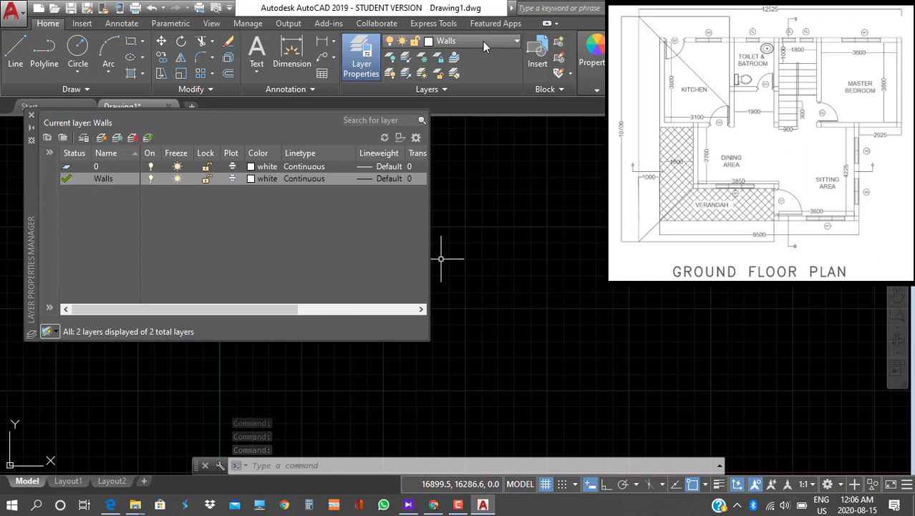
pyautogui.click(31, 116)
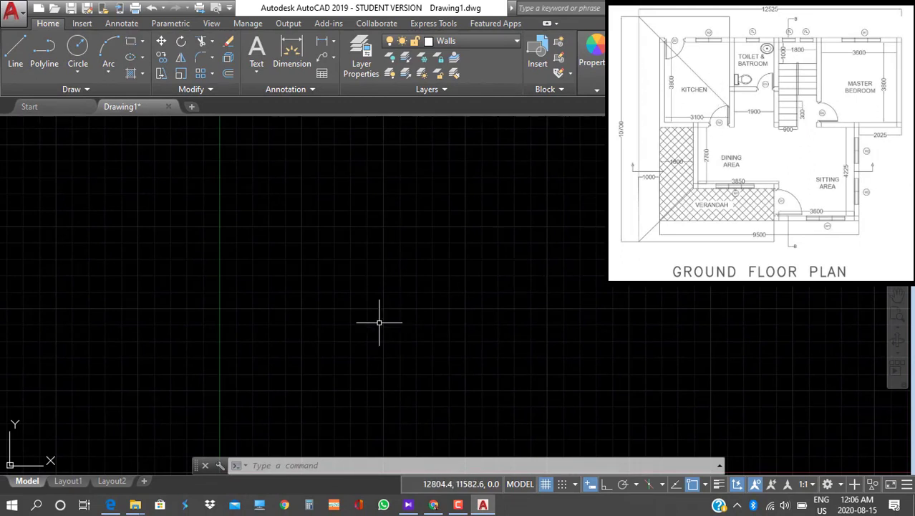
# Turn on Ortho mode and draw a horizontal line 11525 mm long for the outer face of the upper wall
pyautogui.click(606, 484)
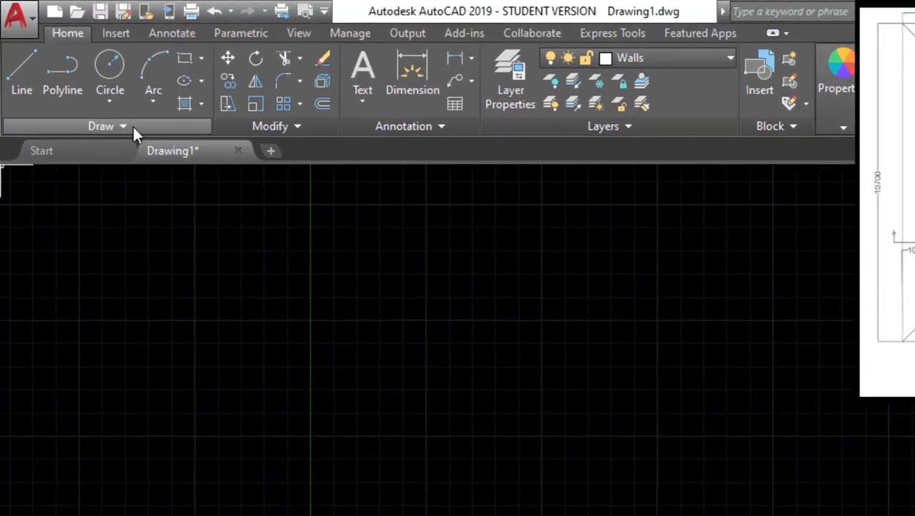
pyautogui.click(86, 89)
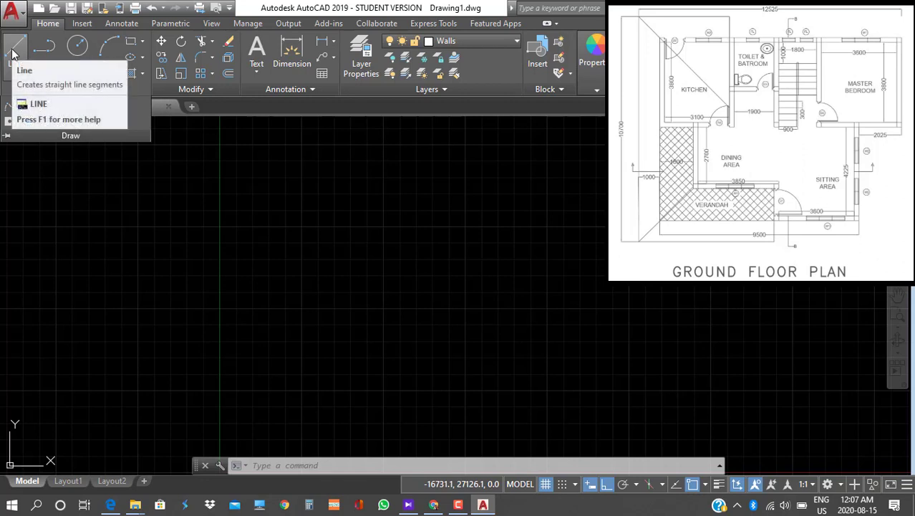
pyautogui.click(12, 55)
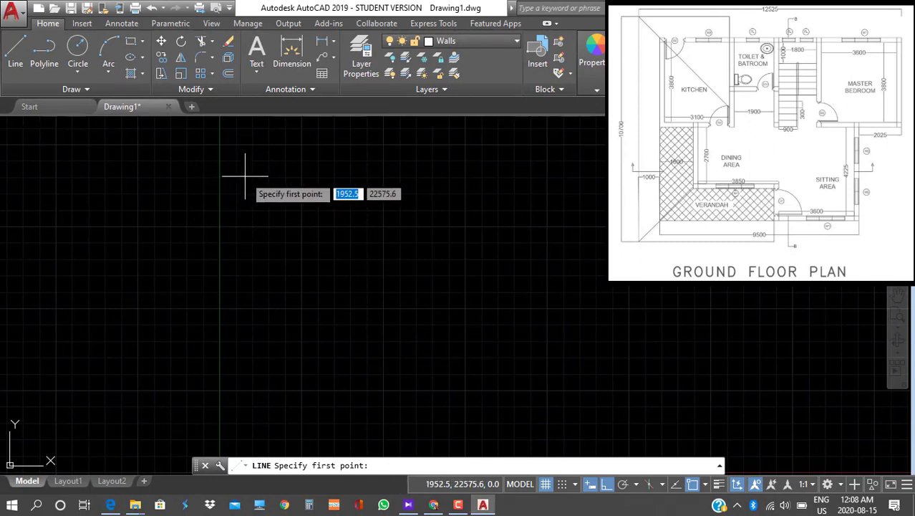
pyautogui.click(98, 161)
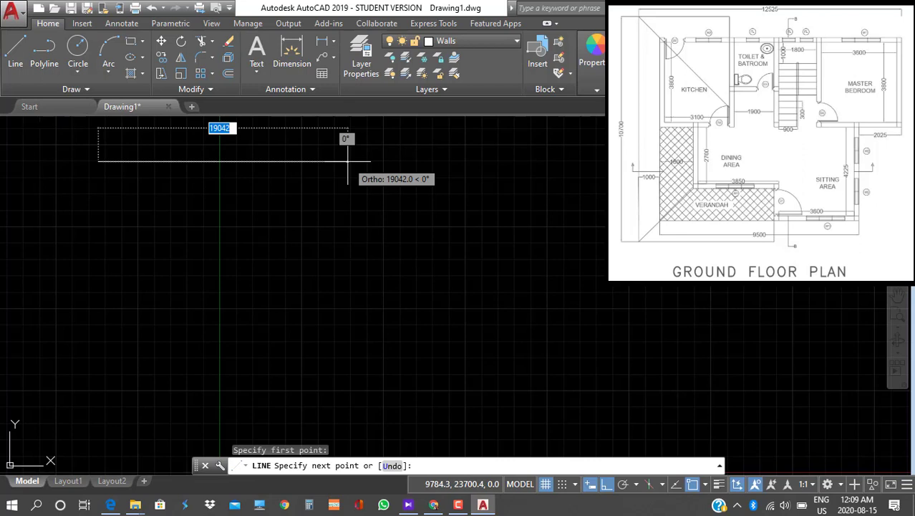
pyautogui.write('11')
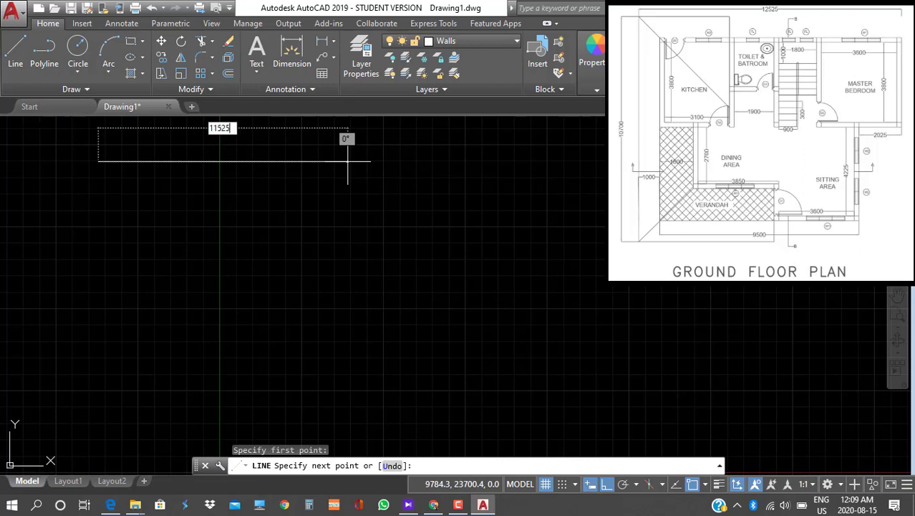
pyautogui.write('525')
pyautogui.press('Return')
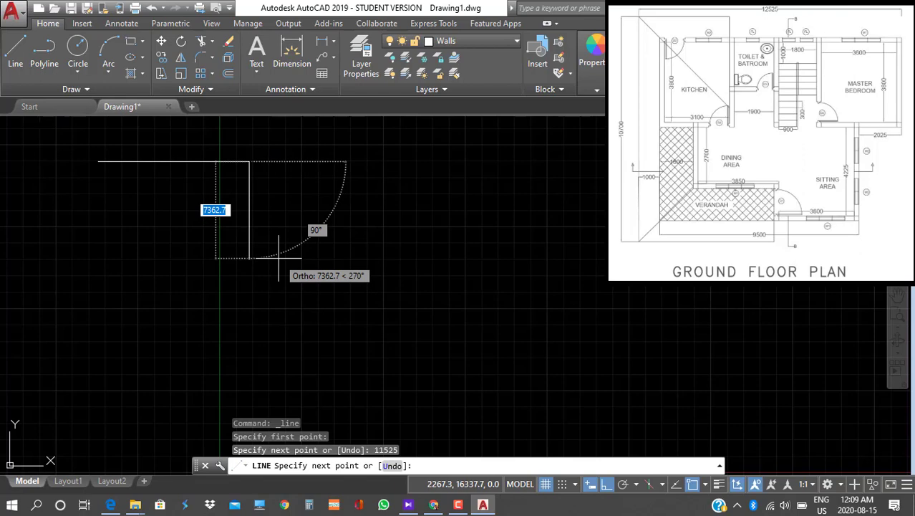
# Examine the list of drafting toggles that can be shown on the status bar, such as Dynamic Input and Ortho Mode
pyautogui.scroll(2, 278, 258)
pyautogui.scroll(-2, 279, 258)
pyautogui.moveTo(279, 258); pyautogui.dragTo(441, 373, button='middle')
pyautogui.scroll(2, 442, 373)
pyautogui.scroll(2, 418, 288)
pyautogui.scroll(-2, 418, 288)
pyautogui.scroll(2, 417, 288)
pyautogui.moveTo(423, 289); pyautogui.dragTo(495, 298, button='middle')
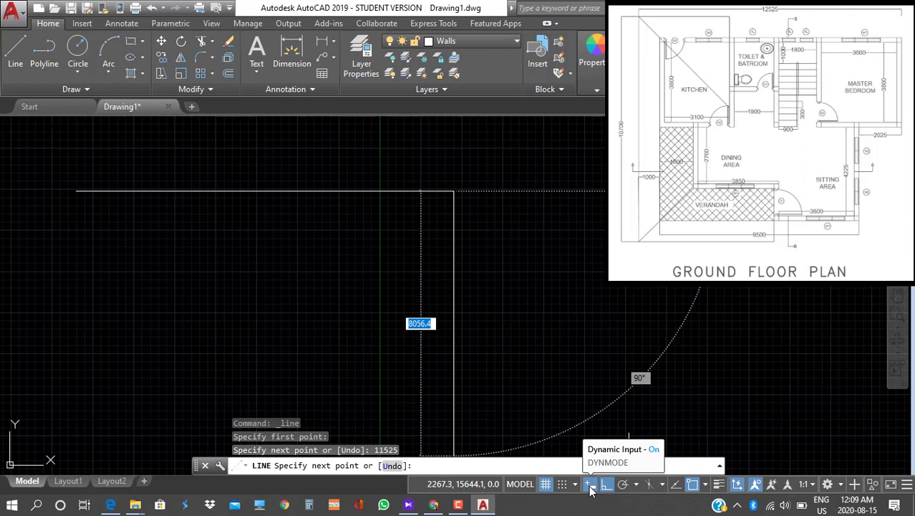
pyautogui.click(907, 486)
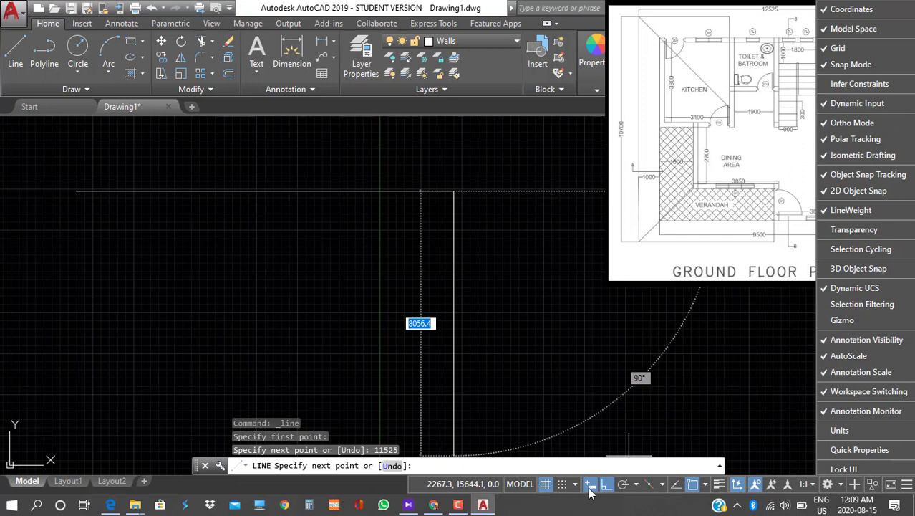
pyautogui.click(400, 301)
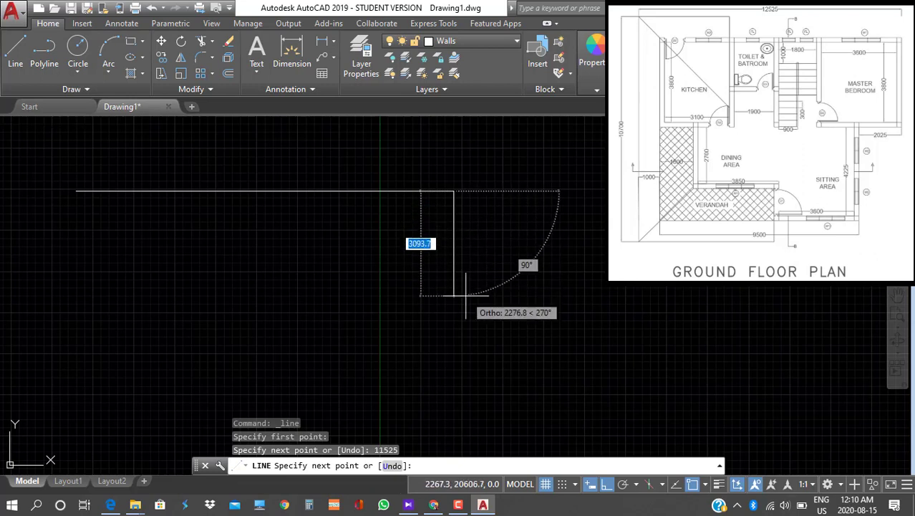
# End the Line command after the horizontal segment, without adding a vertical one
pyautogui.press('Escape')
pyautogui.press('space')
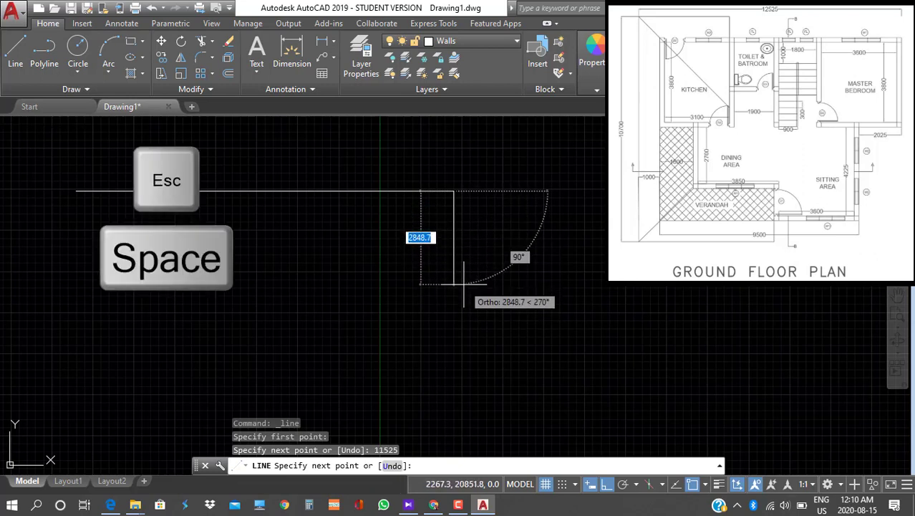
pyautogui.press('Return')
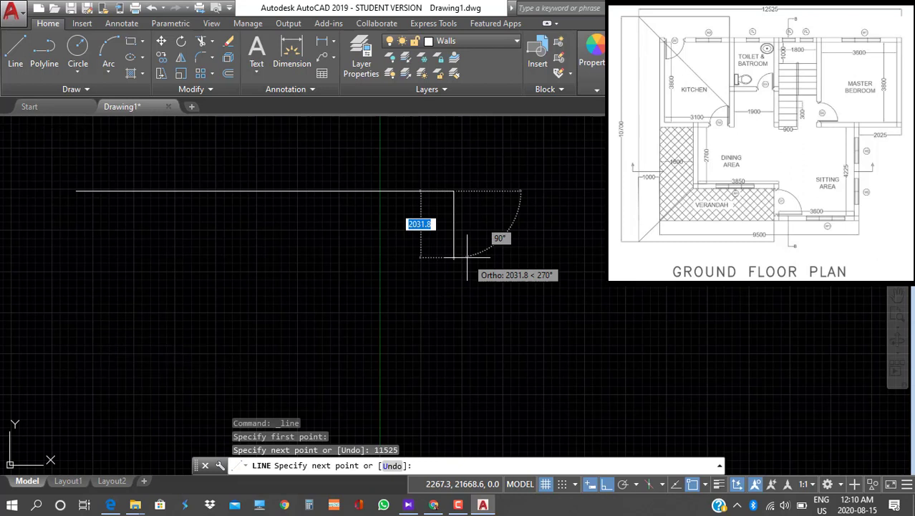
pyautogui.press('Return')
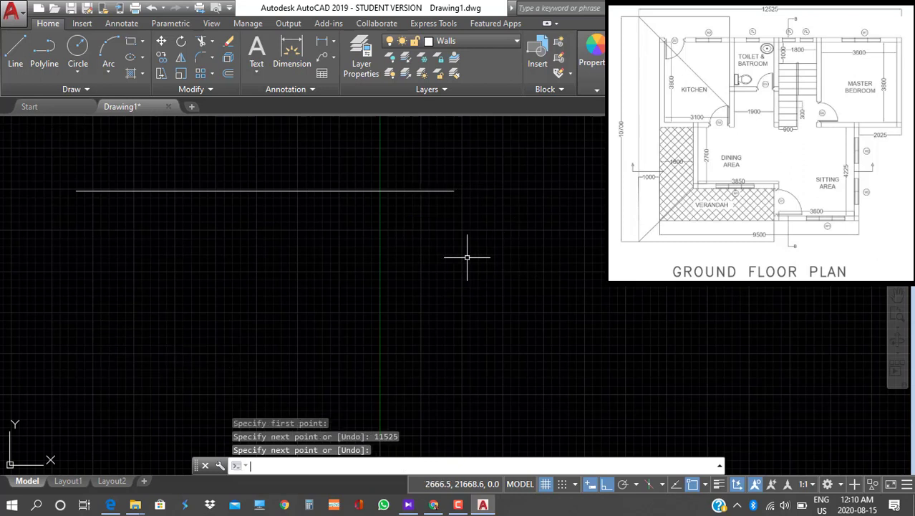
pyautogui.press('Return')
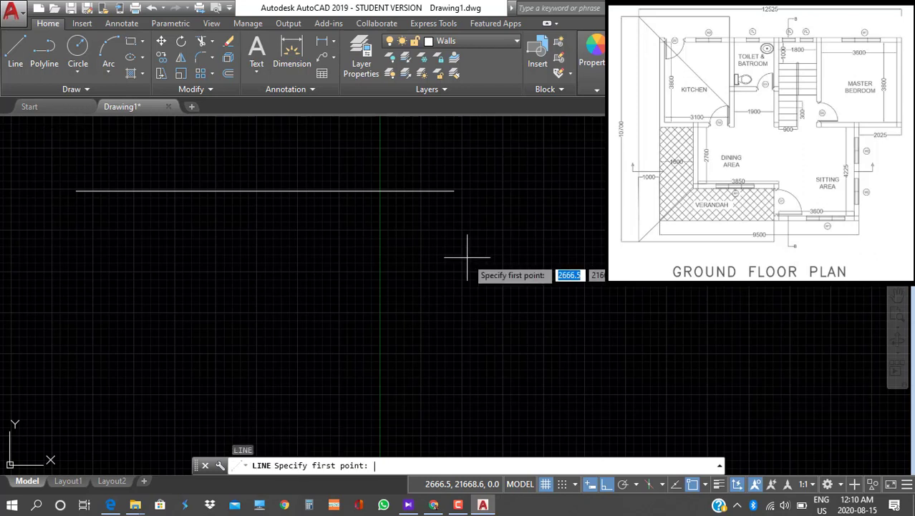
pyautogui.click(391, 268)
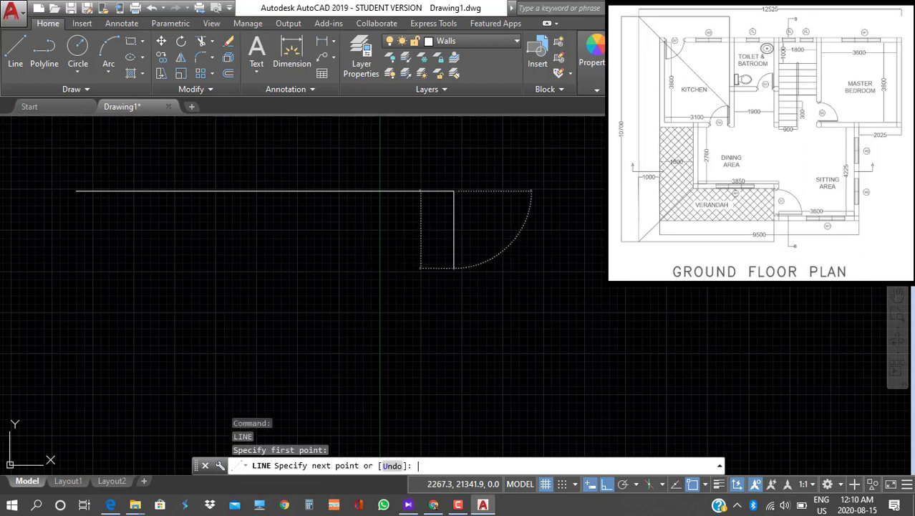
pyautogui.press('Return')
# With object snap on, draw a vertical line 8700 mm downward from the horizontal line's left endpoint and end the command
pyautogui.press('Return')
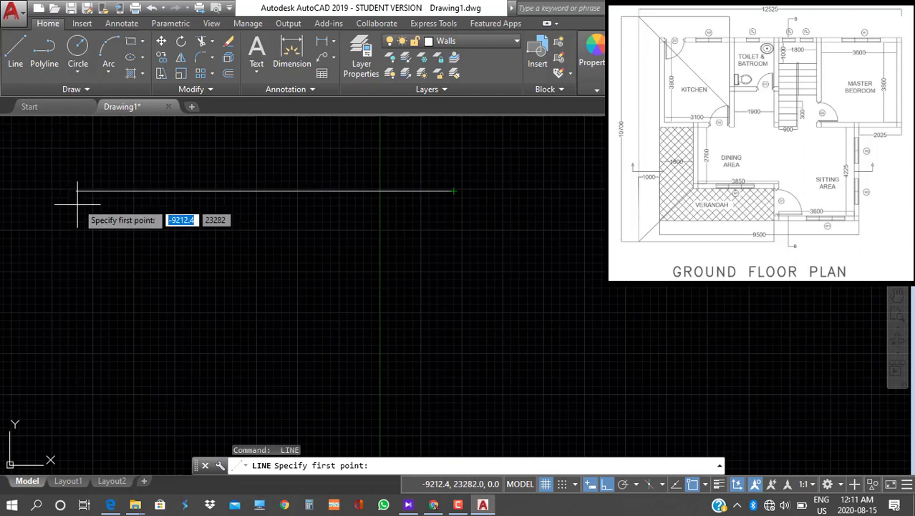
pyautogui.click(692, 485)
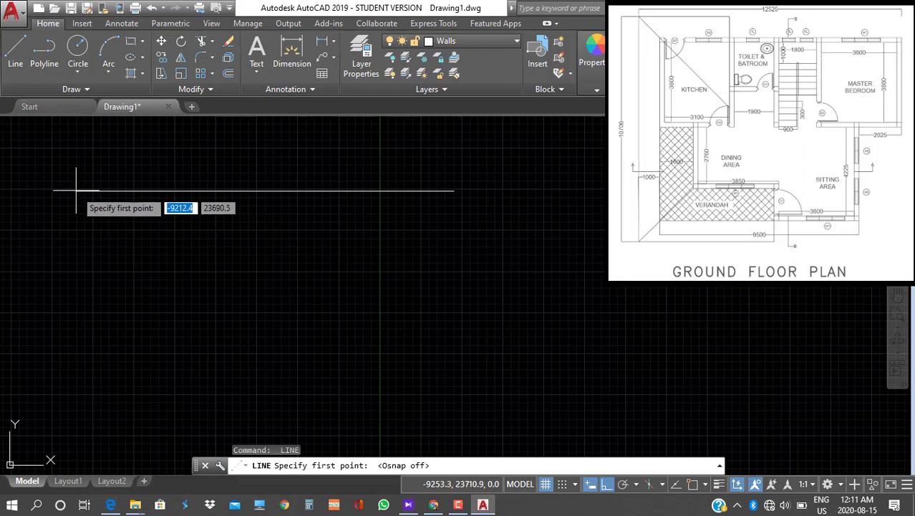
pyautogui.click(692, 486)
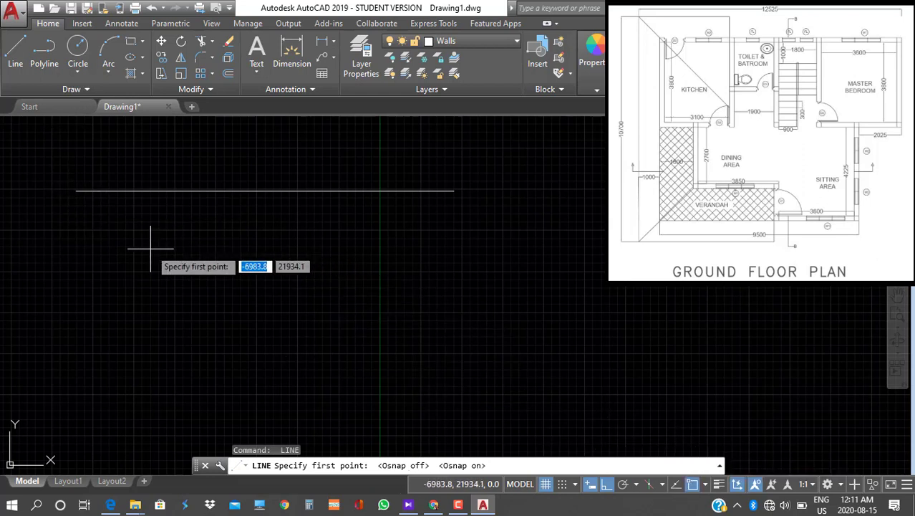
pyautogui.click(75, 191)
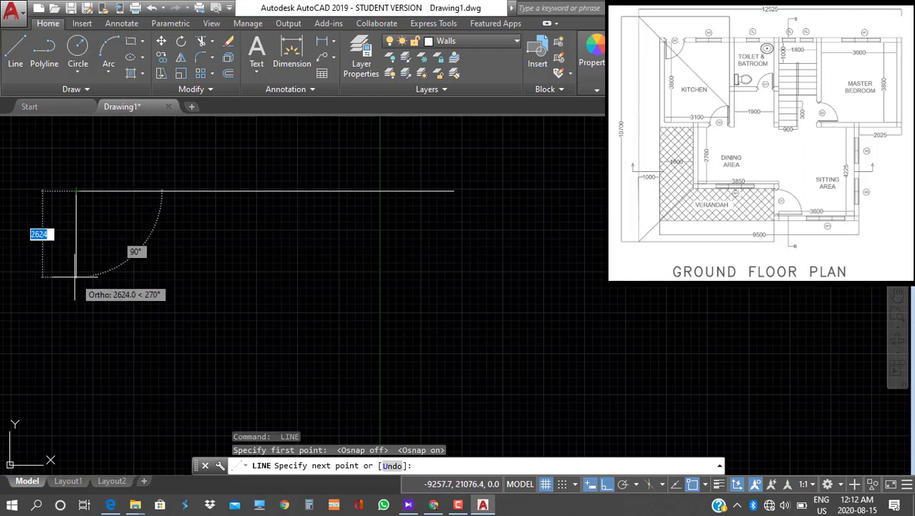
pyautogui.write('84')
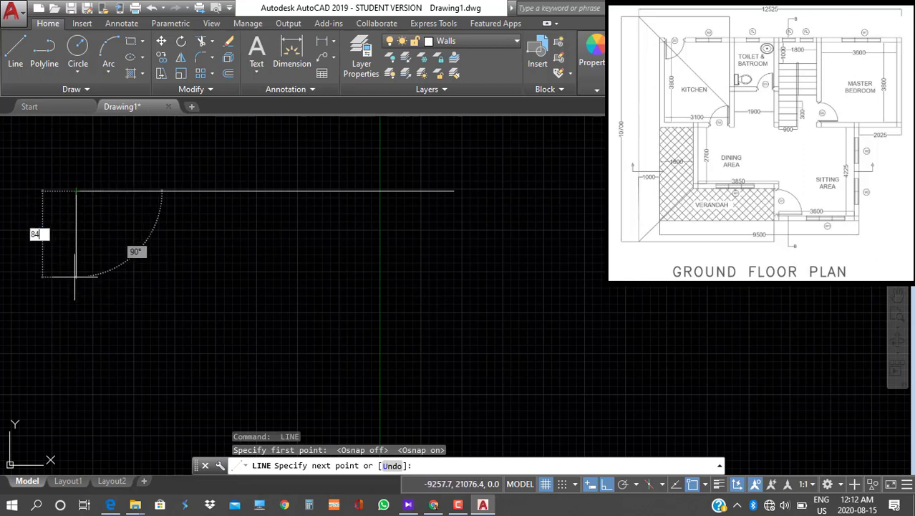
pyautogui.write('00')
pyautogui.press('Return')
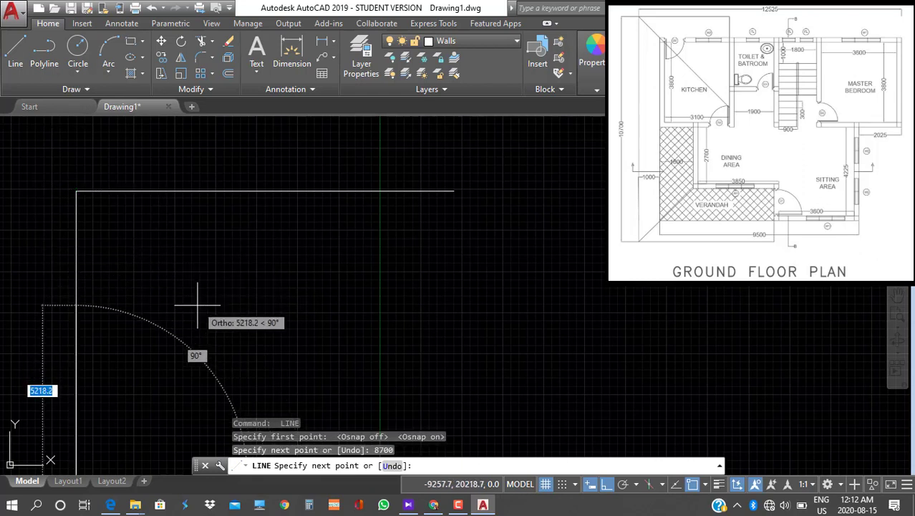
pyautogui.scroll(-1, 198, 306)
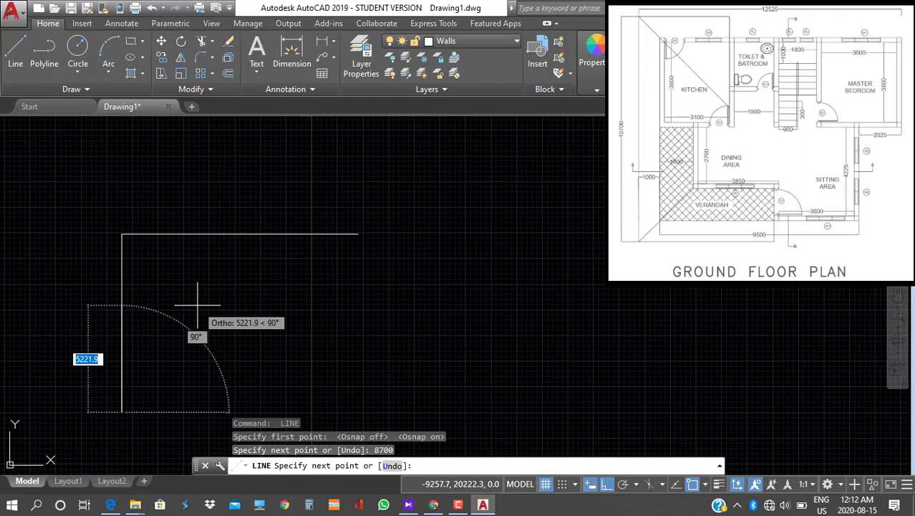
pyautogui.moveTo(198, 306); pyautogui.dragTo(160, 225, button='middle')
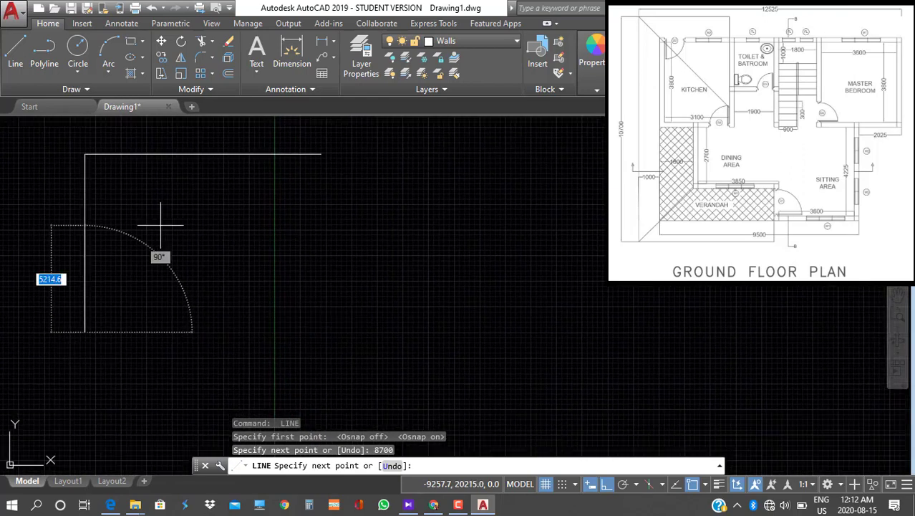
pyautogui.press('Escape')
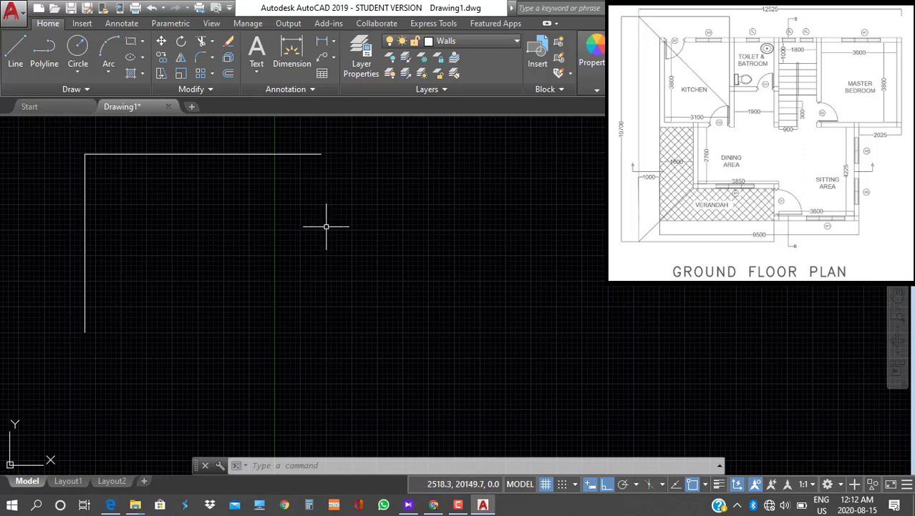
# Offset the horizontal and vertical wall lines 225 mm toward the inside of the house to give the walls thickness
pyautogui.click(228, 76)
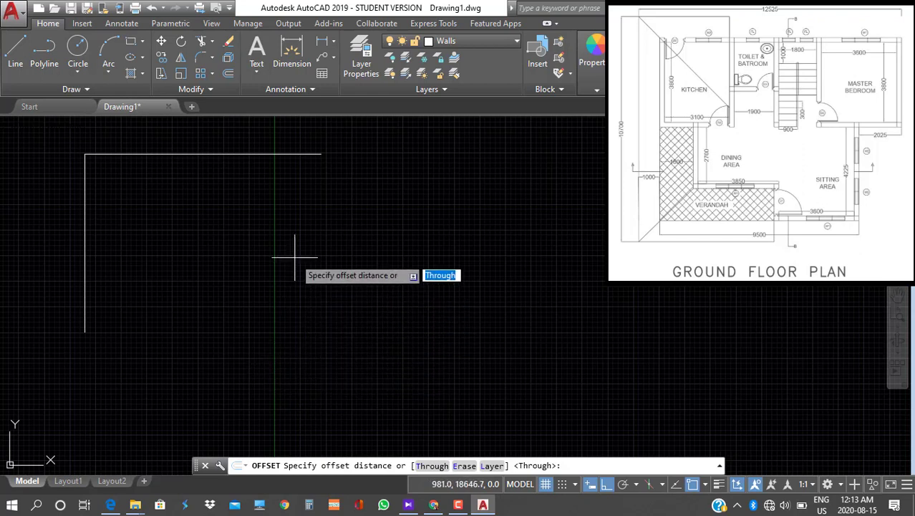
pyautogui.write('225')
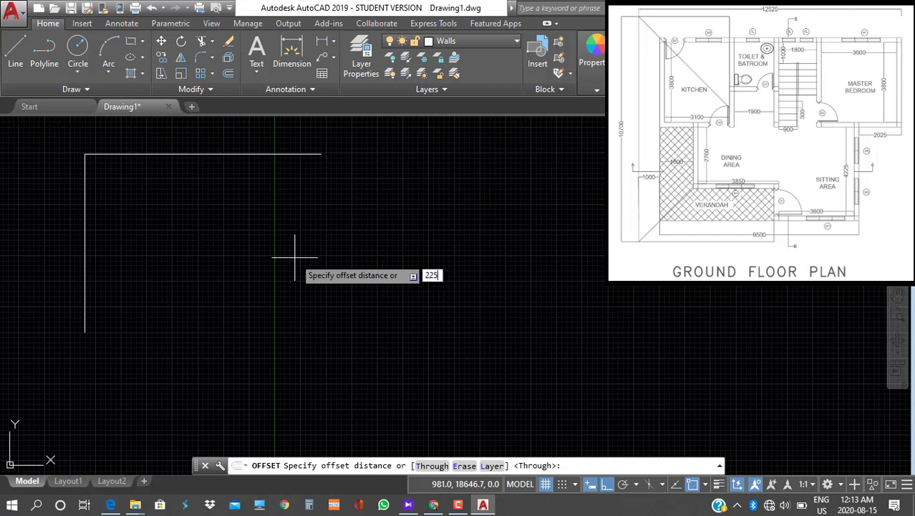
pyautogui.press('Return')
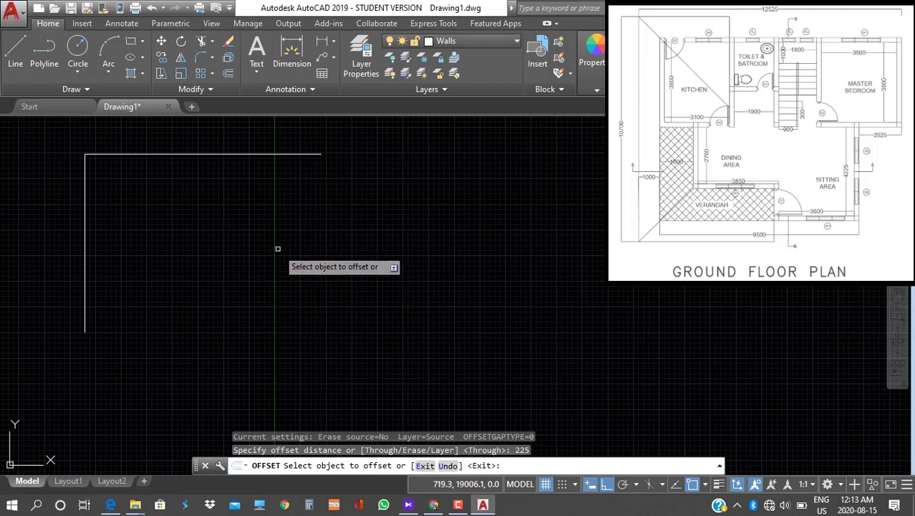
pyautogui.click(187, 153)
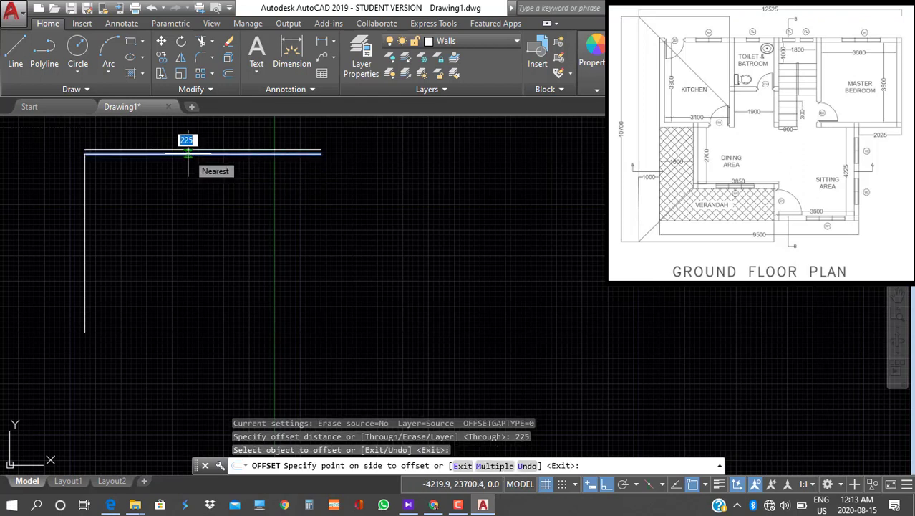
pyautogui.click(187, 207)
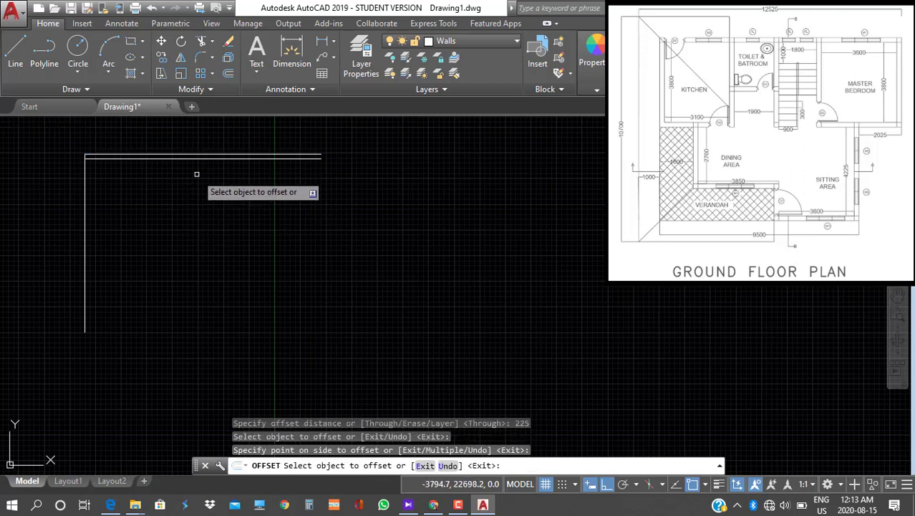
pyautogui.click(85, 218)
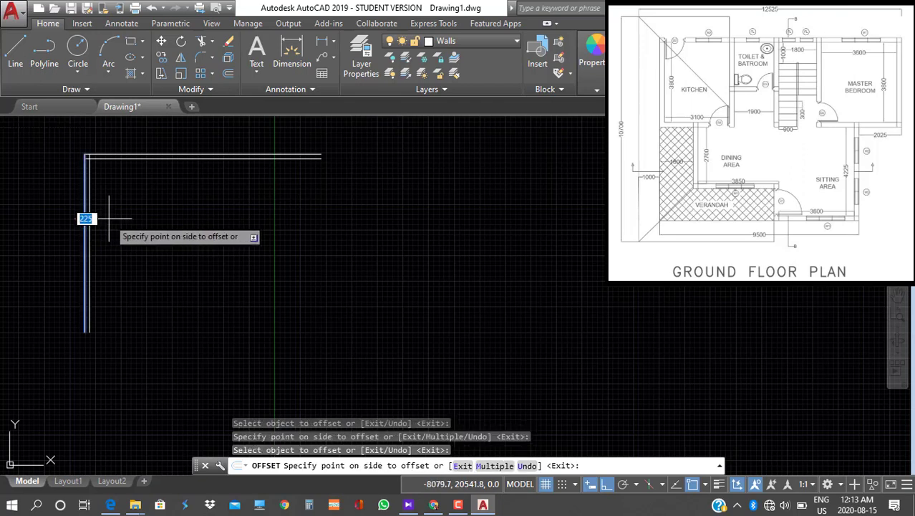
pyautogui.click(109, 217)
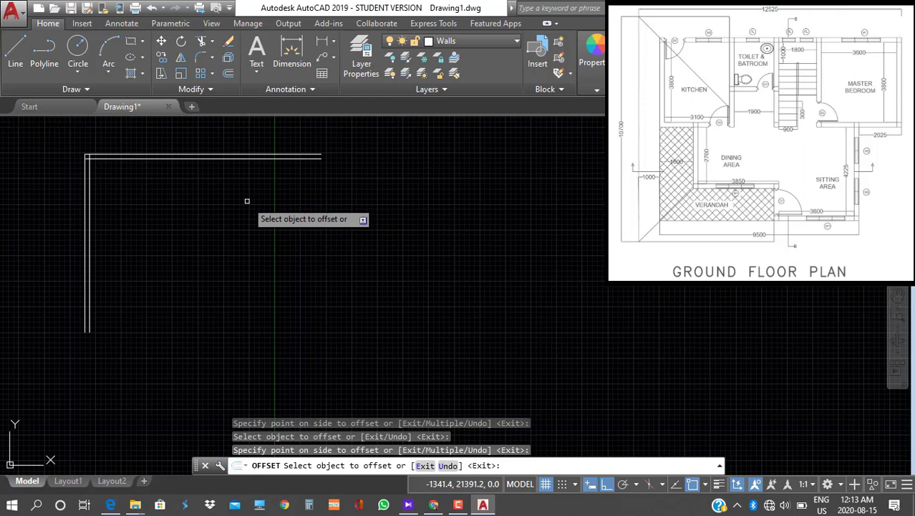
pyautogui.press('Escape')
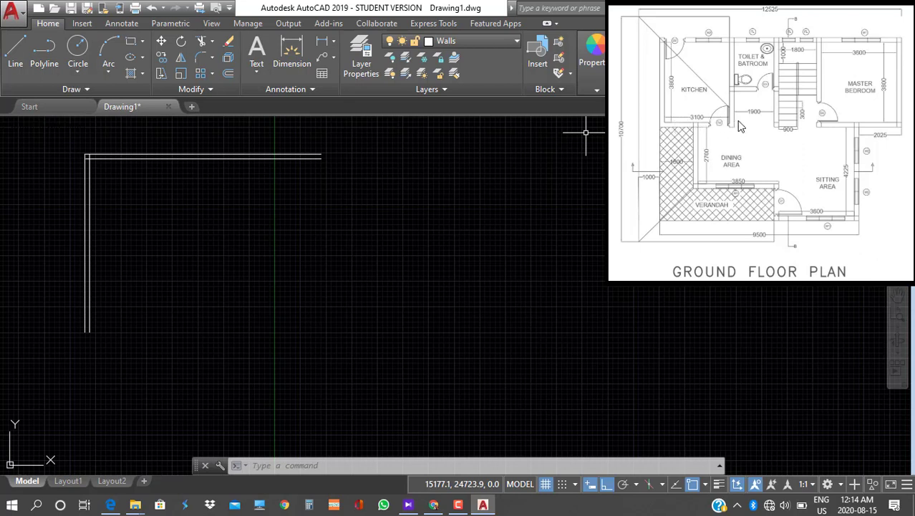
# Offset the top wall's inner line 3800 mm downward, and offset the new line another 225 mm down to form the kitchen's lower wall
pyautogui.click(229, 75)
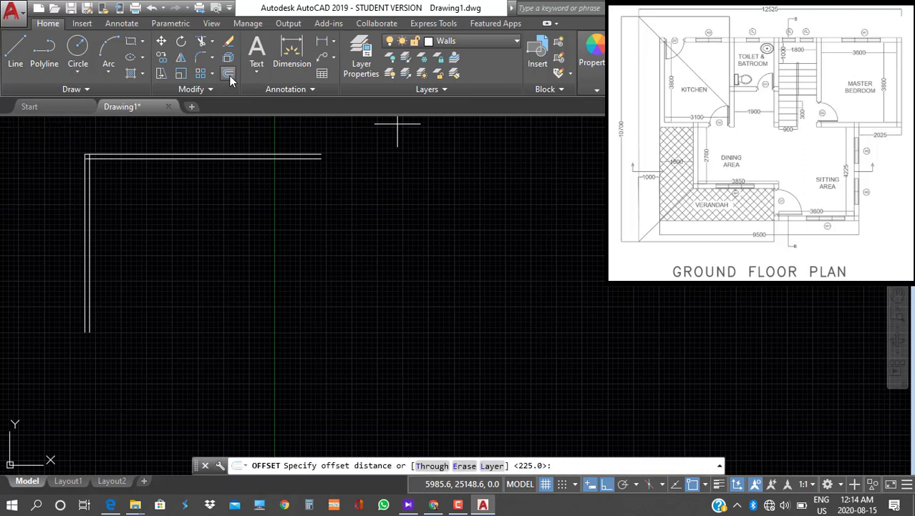
pyautogui.write('3800')
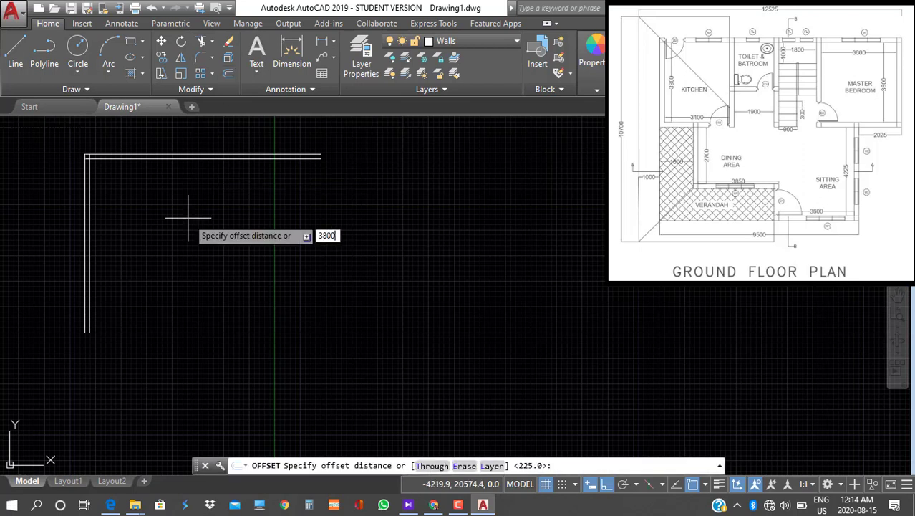
pyautogui.press('Return')
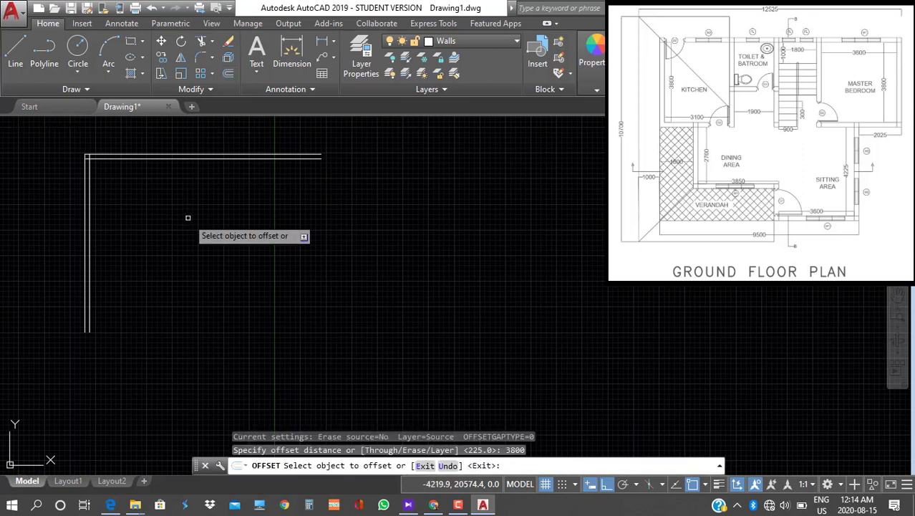
pyautogui.click(117, 156)
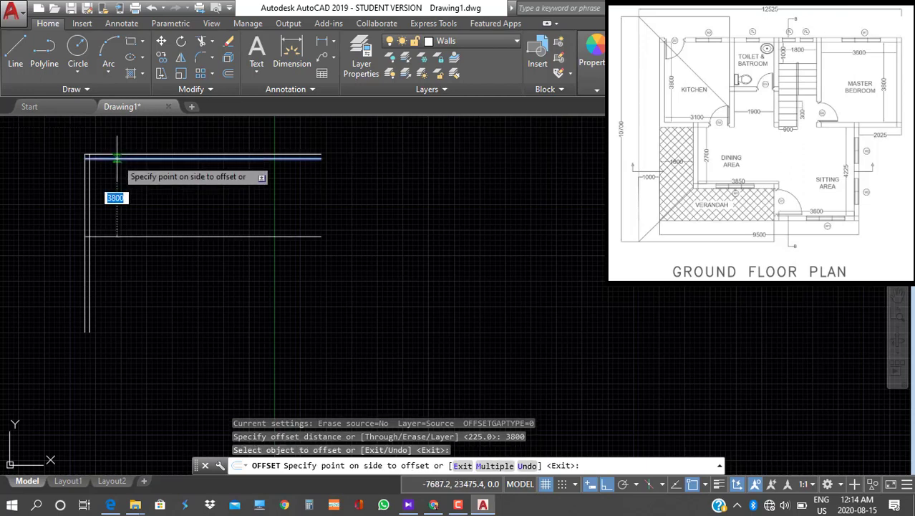
pyautogui.click(145, 286)
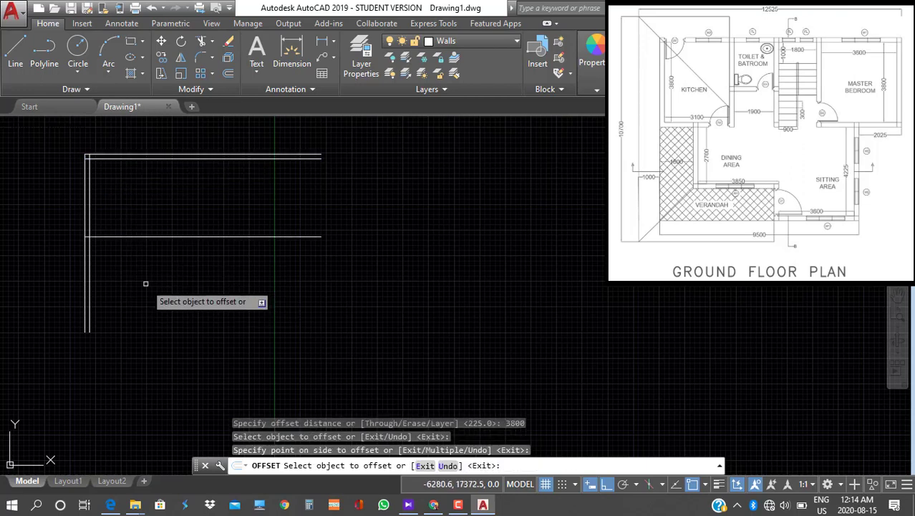
pyautogui.click(166, 236)
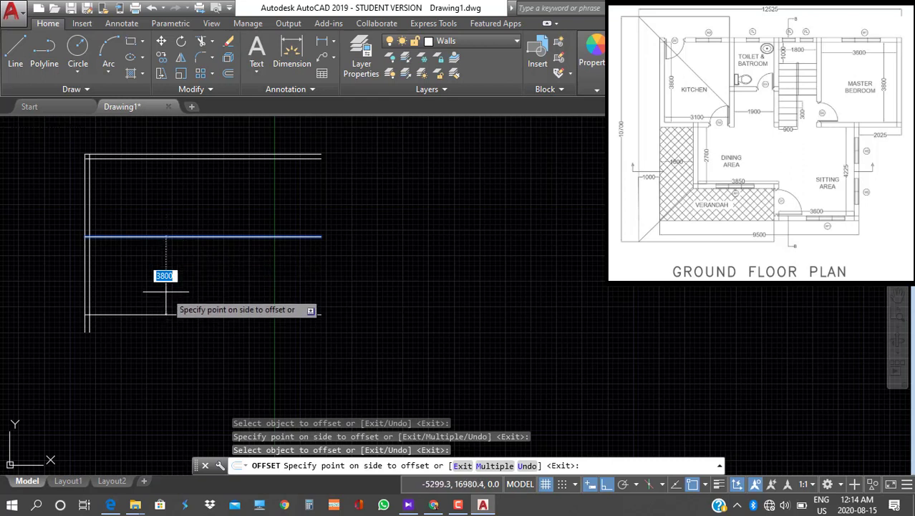
pyautogui.write('225')
pyautogui.press('Return')
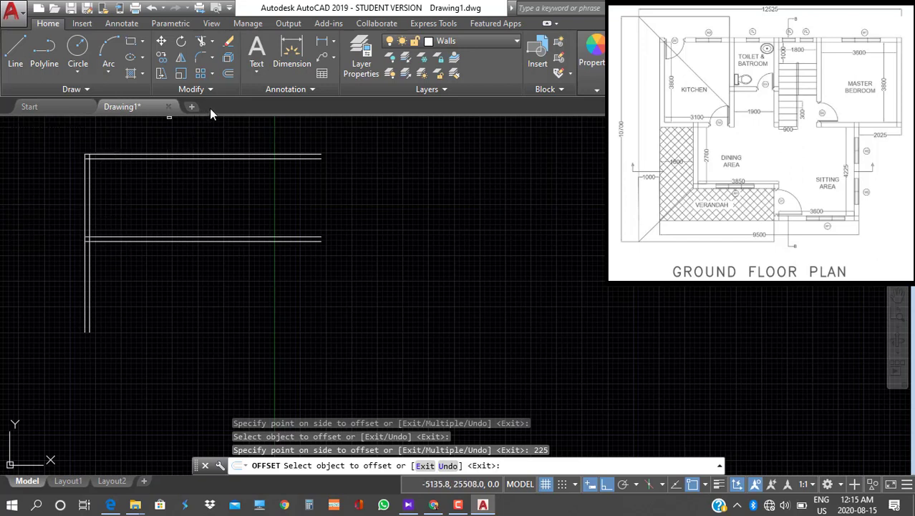
pyautogui.click(229, 75)
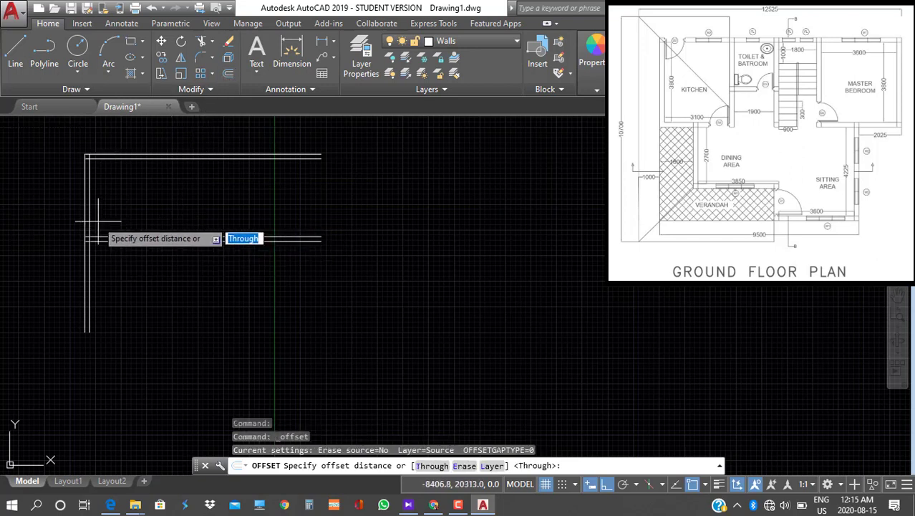
pyautogui.write('3100')
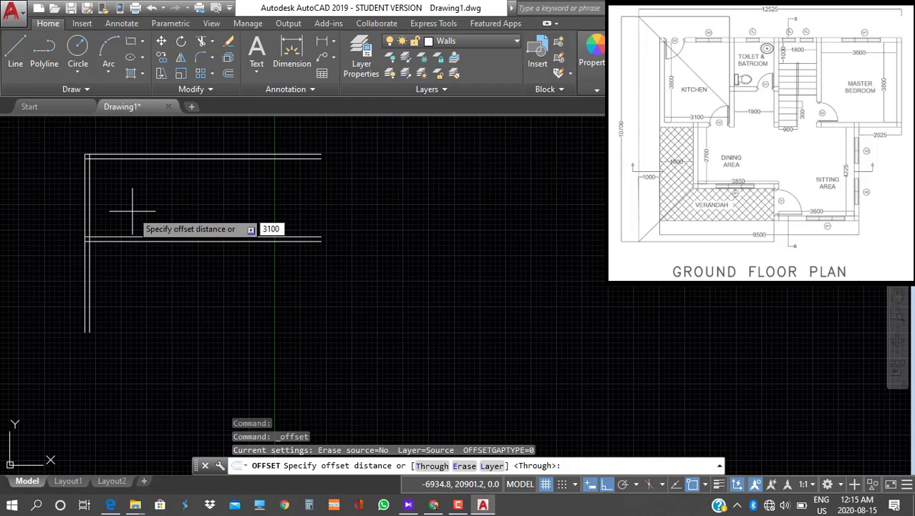
pyautogui.press('Return')
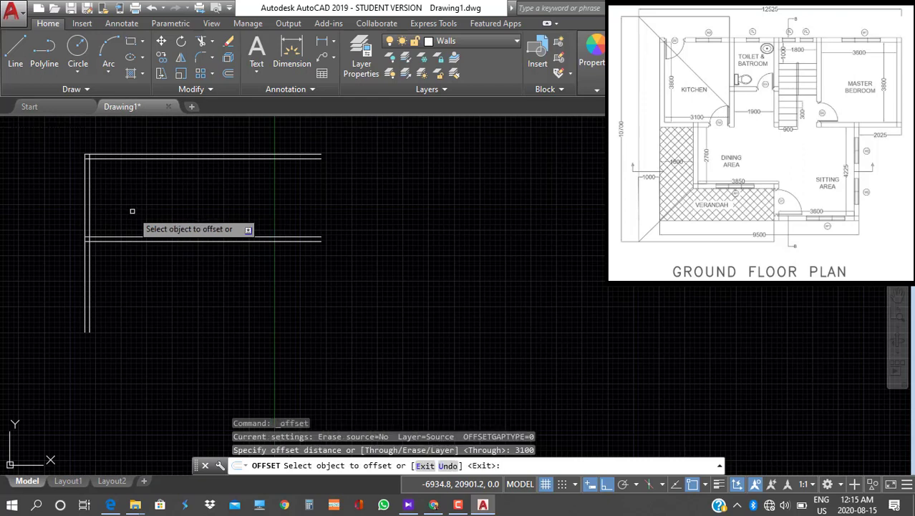
pyautogui.click(89, 216)
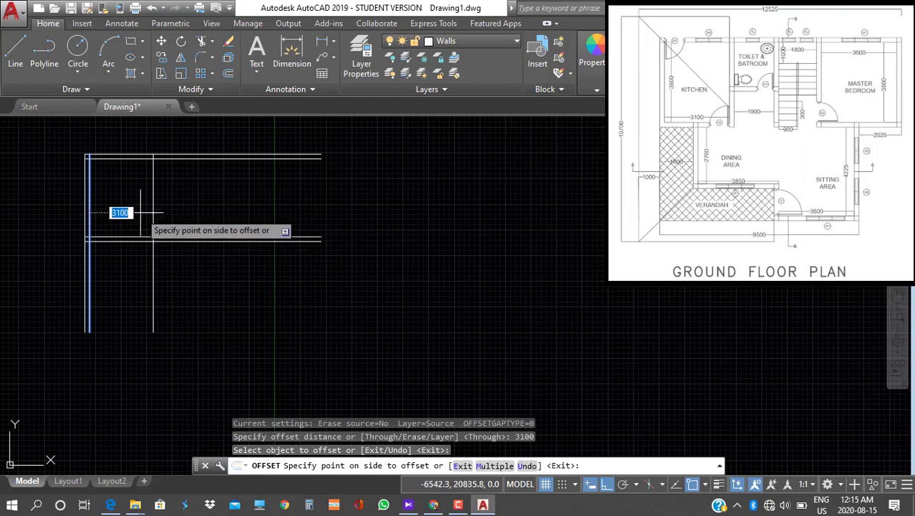
pyautogui.press('Escape')
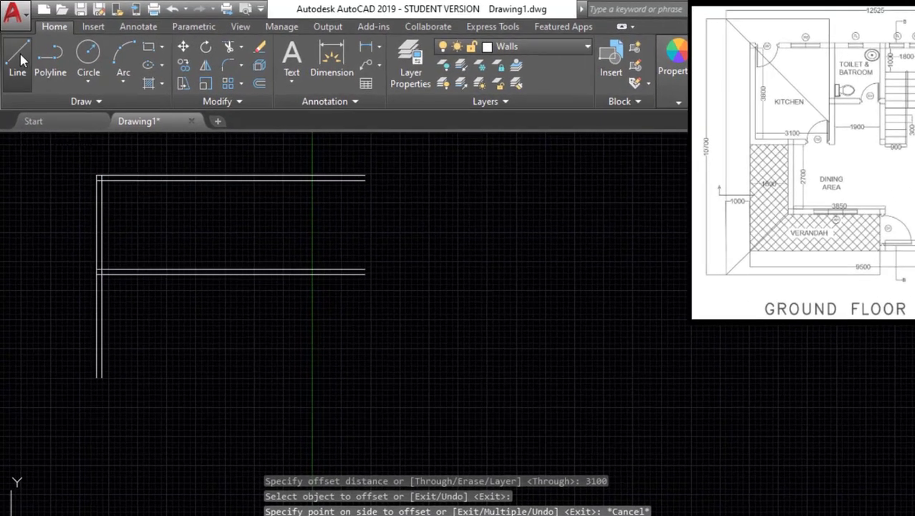
# Draw a 3800 mm vertical line along the left wall's inner face, from the kitchen's lower wall up to the top wall's inner line
pyautogui.click(15, 50)
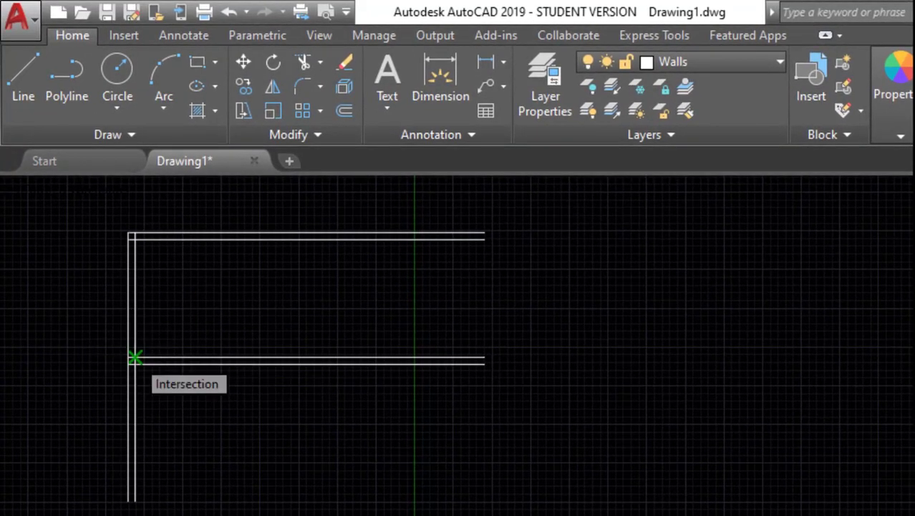
pyautogui.click(135, 357)
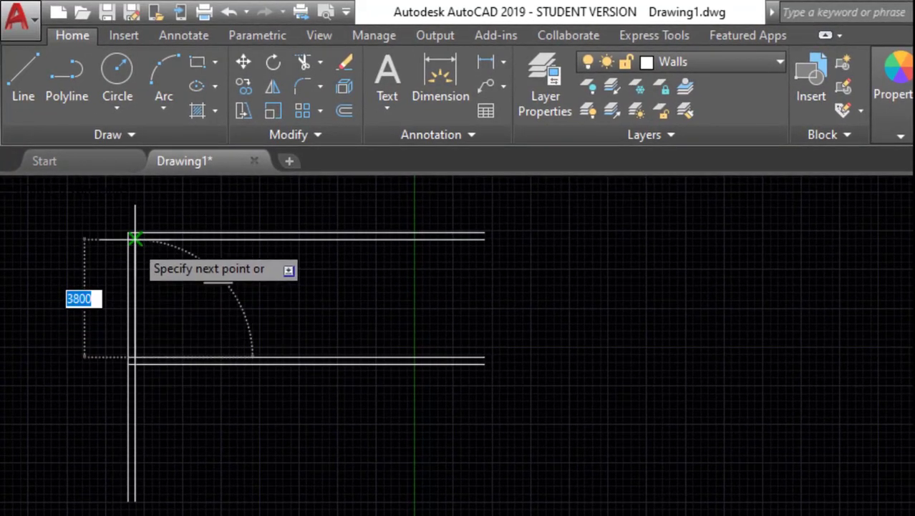
pyautogui.click(135, 237)
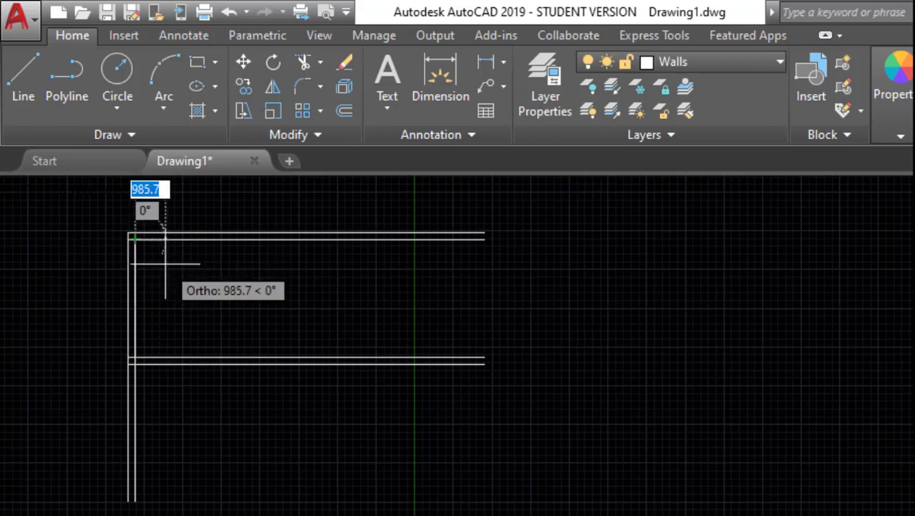
pyautogui.press('Escape')
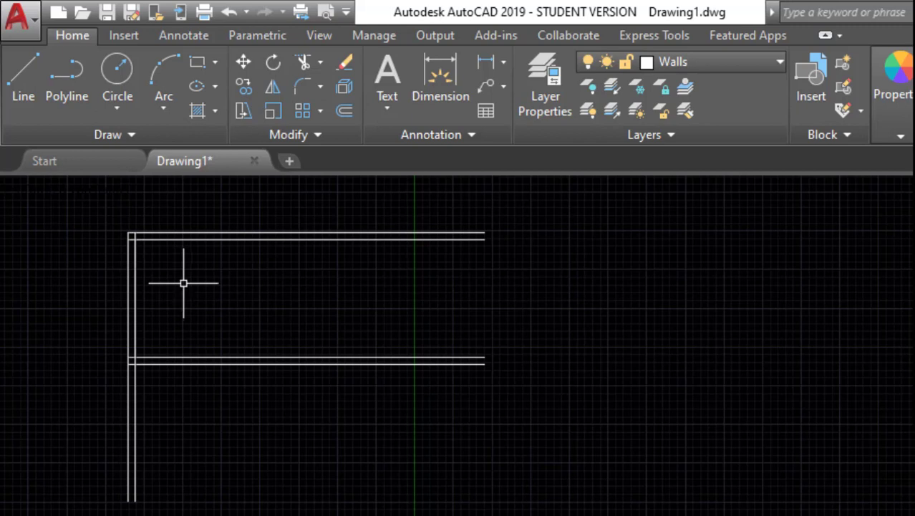
pyautogui.click(345, 111)
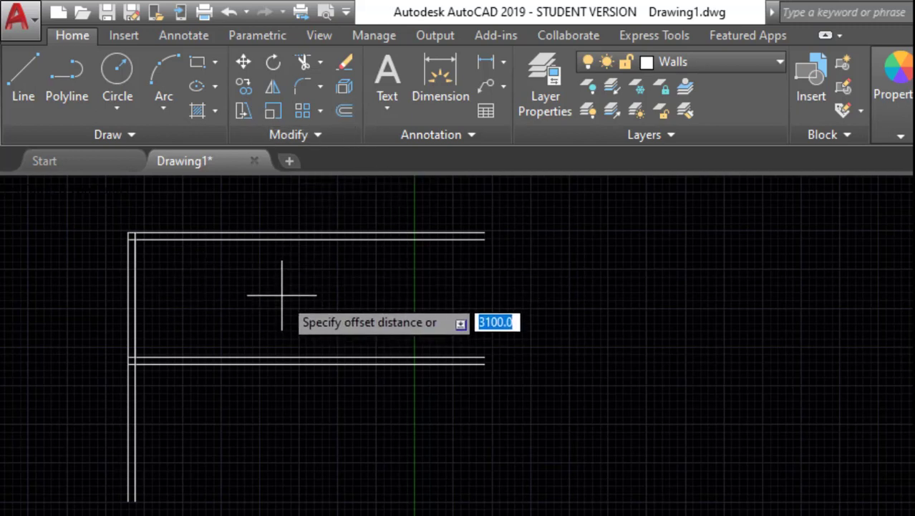
pyautogui.write('100')
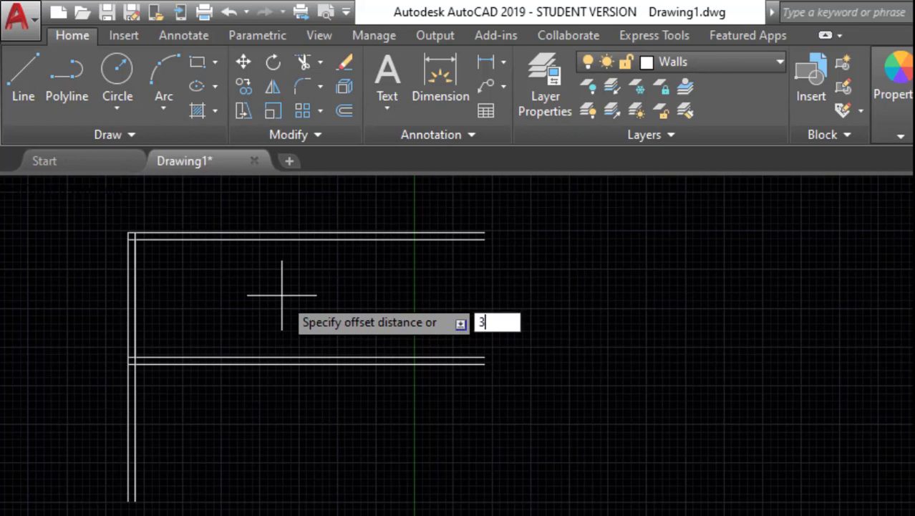
pyautogui.press('Return')
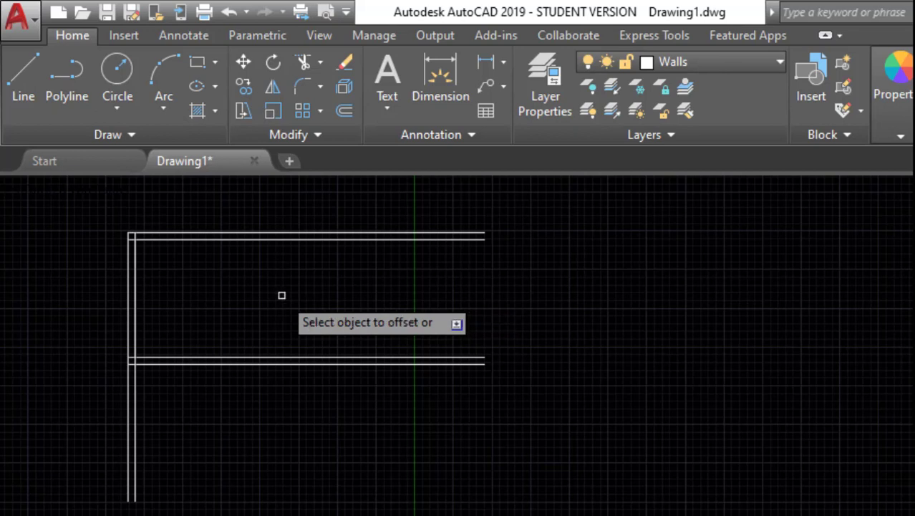
pyautogui.click(134, 297)
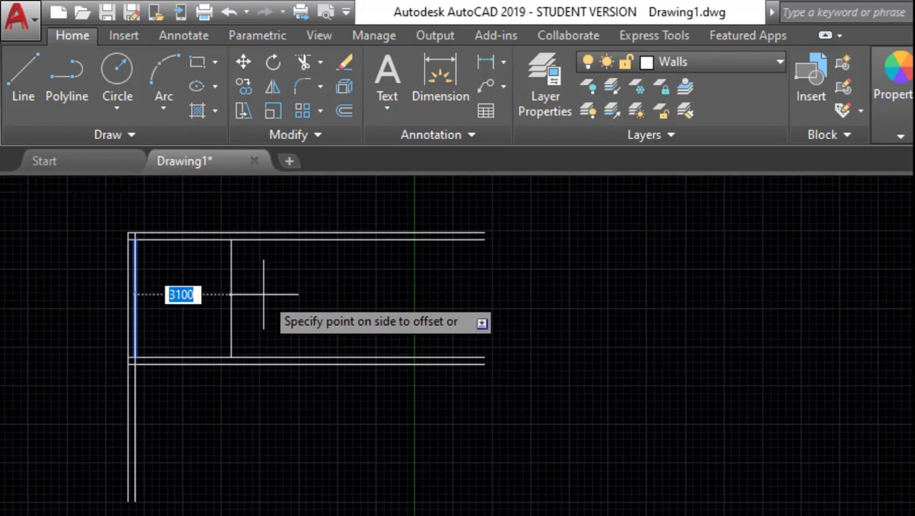
pyautogui.press('Escape')
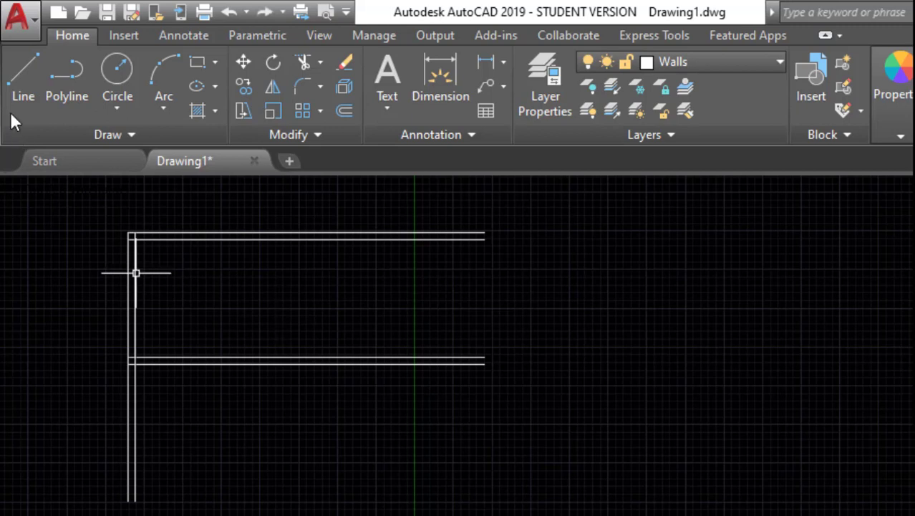
# Draw a vertical line along the left wall's inner face from the kitchen lower wall's bottom line up to the top wall's outer line
pyautogui.click(20, 90)
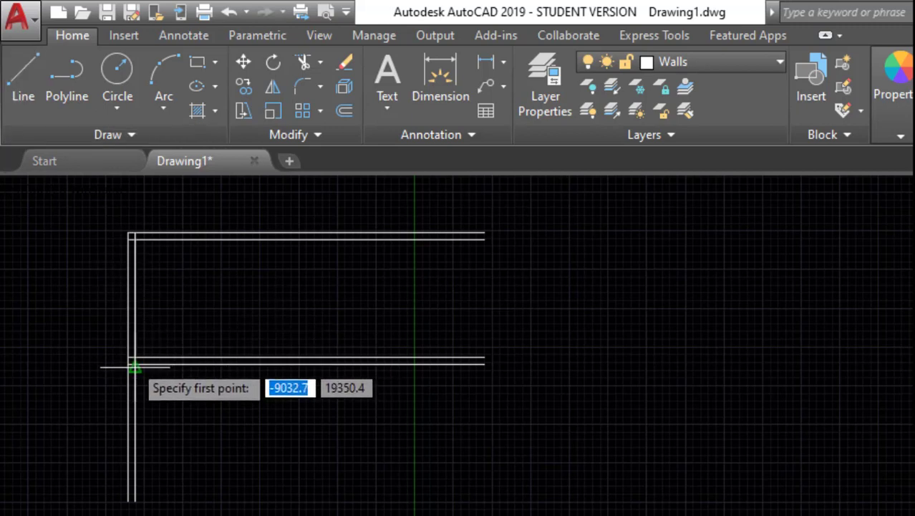
pyautogui.click(134, 366)
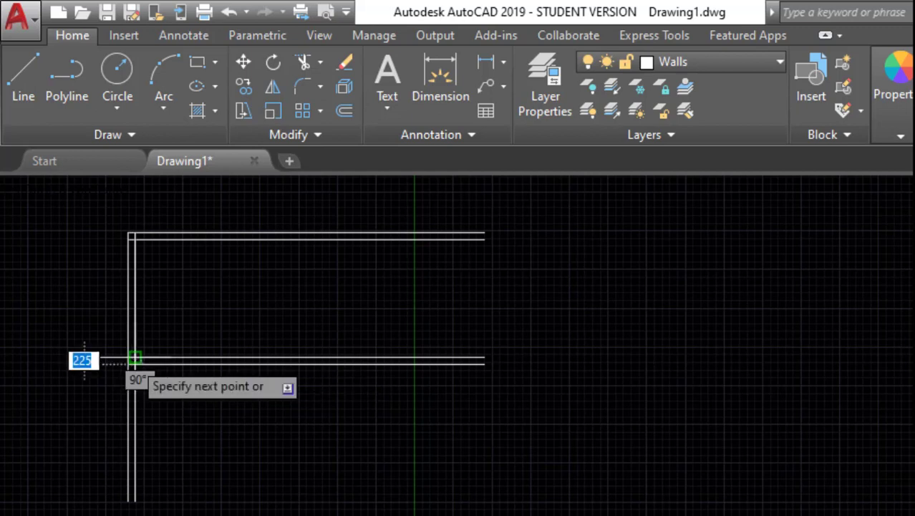
pyautogui.click(134, 233)
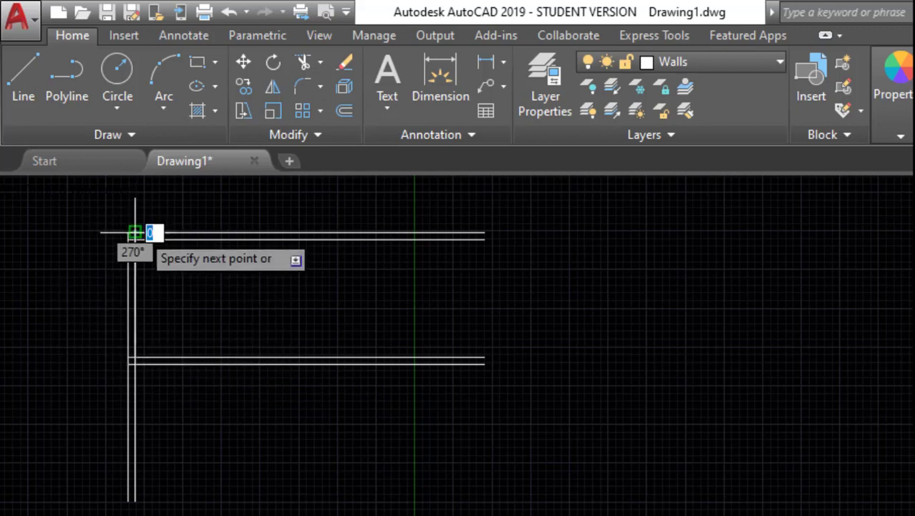
pyautogui.press('Return')
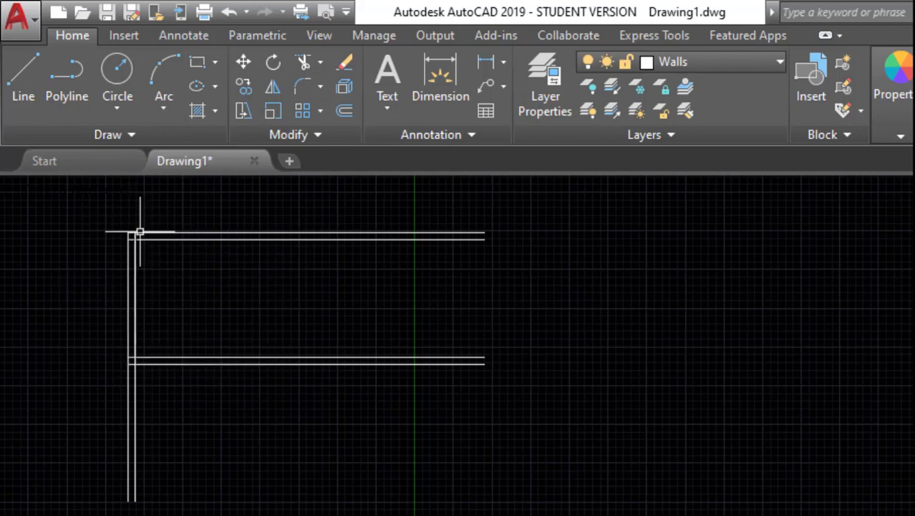
# Offset the new vertical line 3100 mm to the right, and offset the result another 225 mm right to form the kitchen's right wall
pyautogui.click(342, 112)
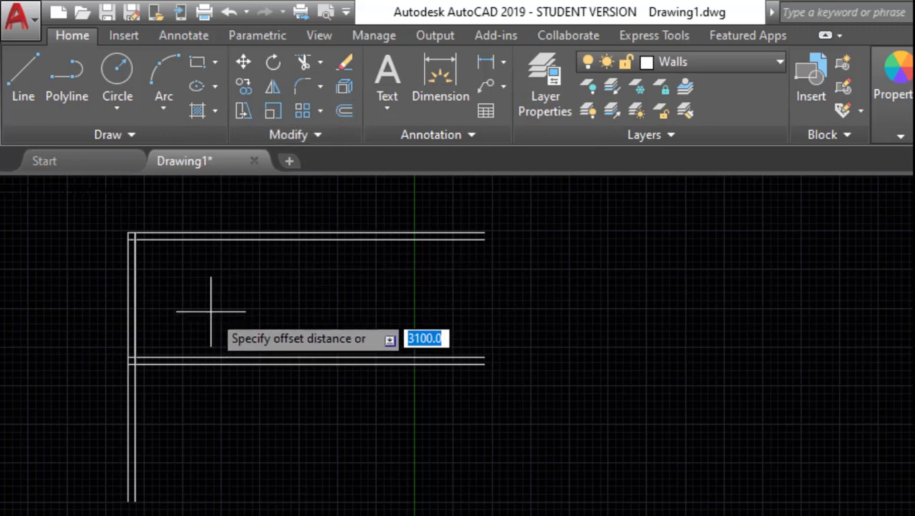
pyautogui.press('Return')
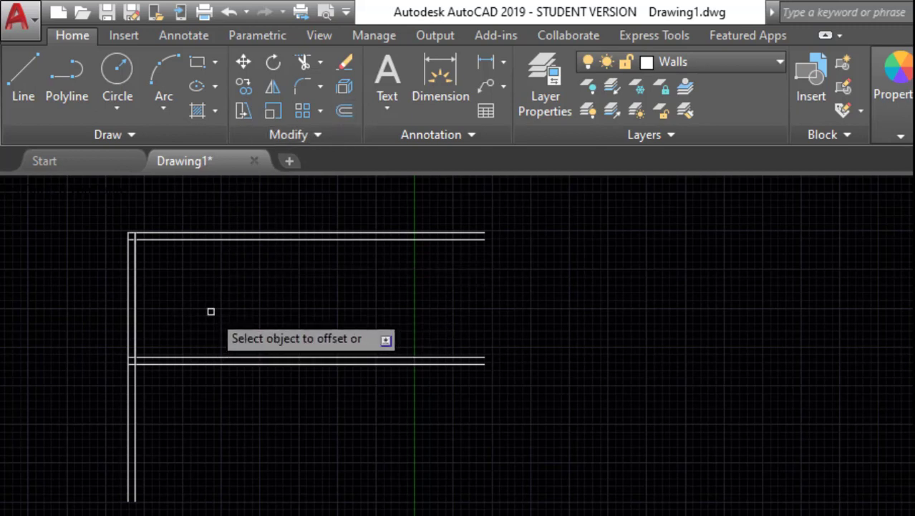
pyautogui.click(137, 297)
pyautogui.click(317, 293)
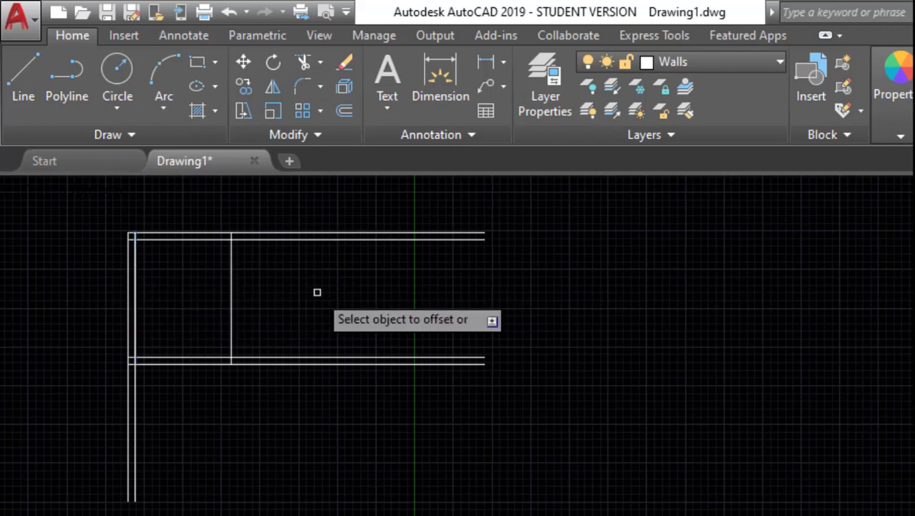
pyautogui.click(231, 300)
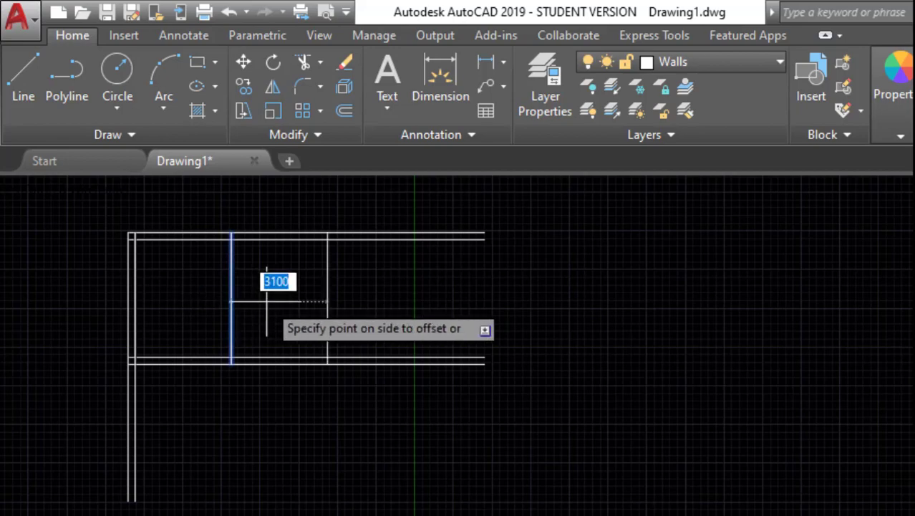
pyautogui.write('225')
pyautogui.press('Return')
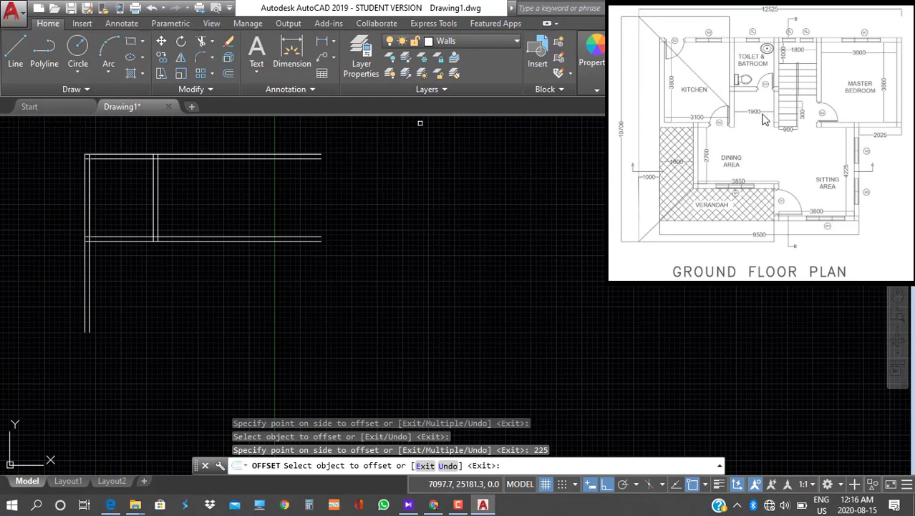
# Offset the kitchen right wall's outer line 1900 mm to the right, and offset the result 225 mm right to form the bathroom's right wall
pyautogui.click(156, 204)
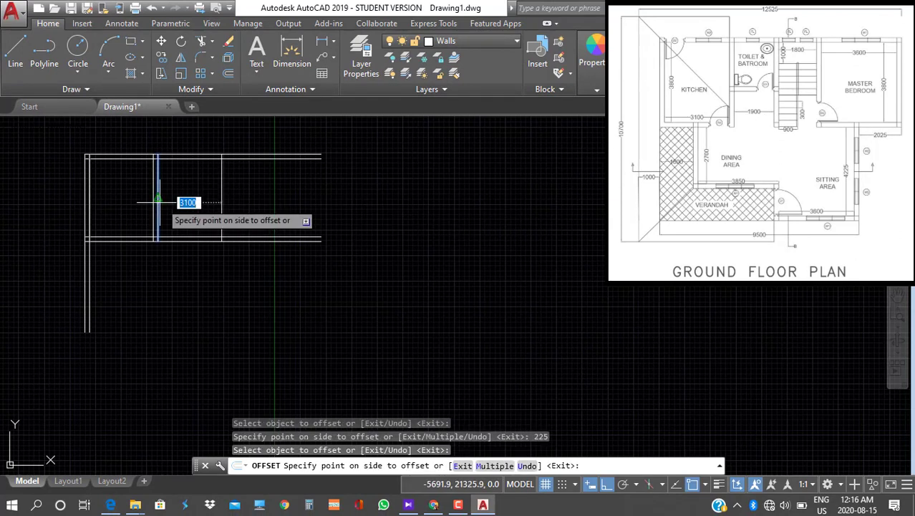
pyautogui.write('1900')
pyautogui.press('Return')
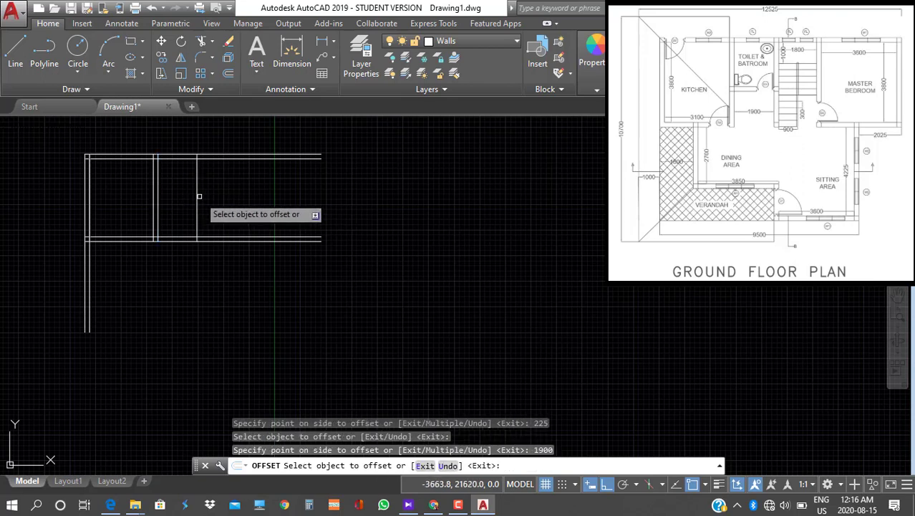
pyautogui.click(197, 194)
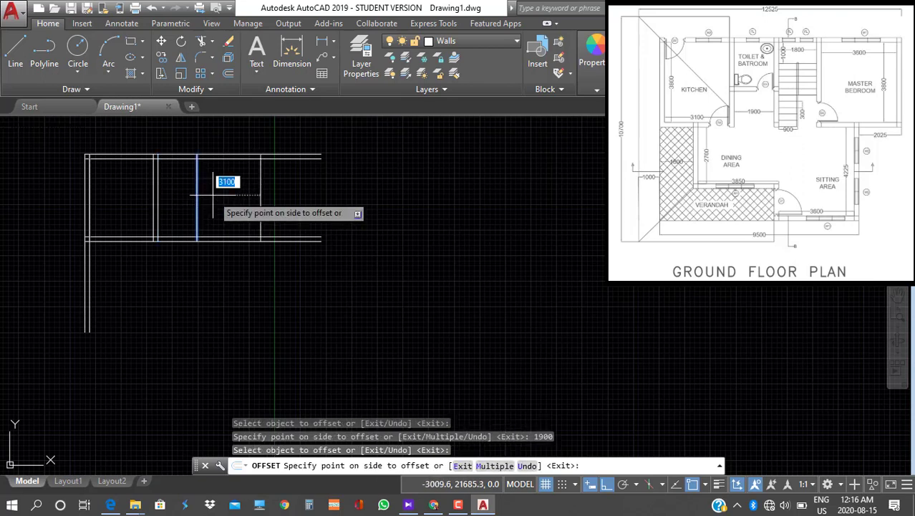
pyautogui.write('225')
pyautogui.press('Return')
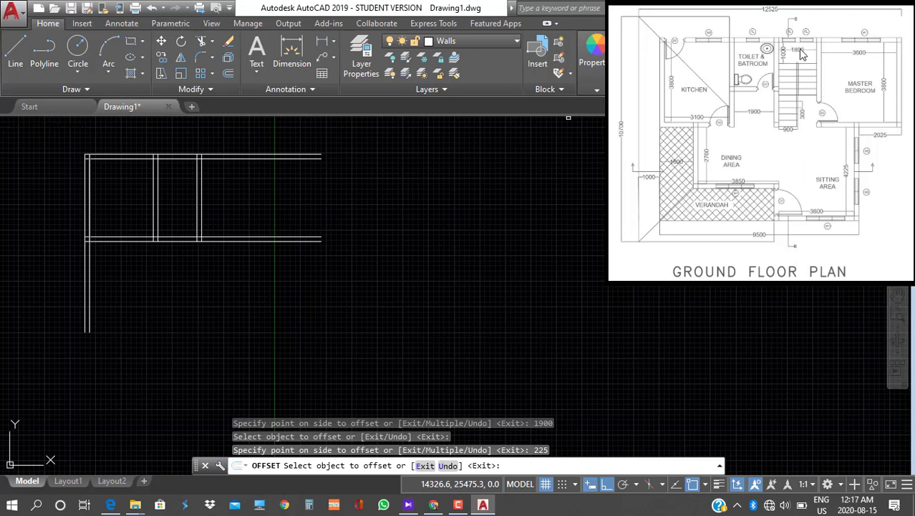
# Offset the bathroom right wall's outer line 1800 mm to the right, and offset the result another 225 mm right to form the staircase's right wall
pyautogui.click(202, 199)
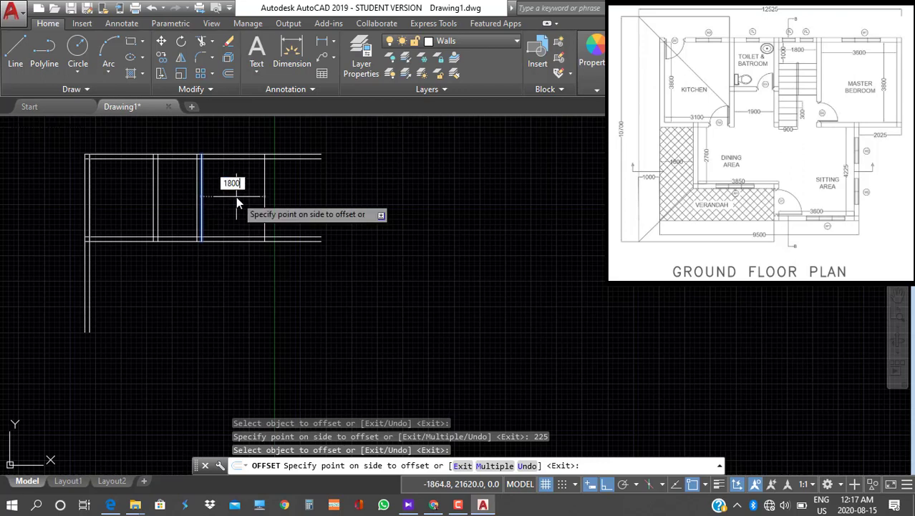
pyautogui.write('1800')
pyautogui.press('Return')
pyautogui.click(240, 196)
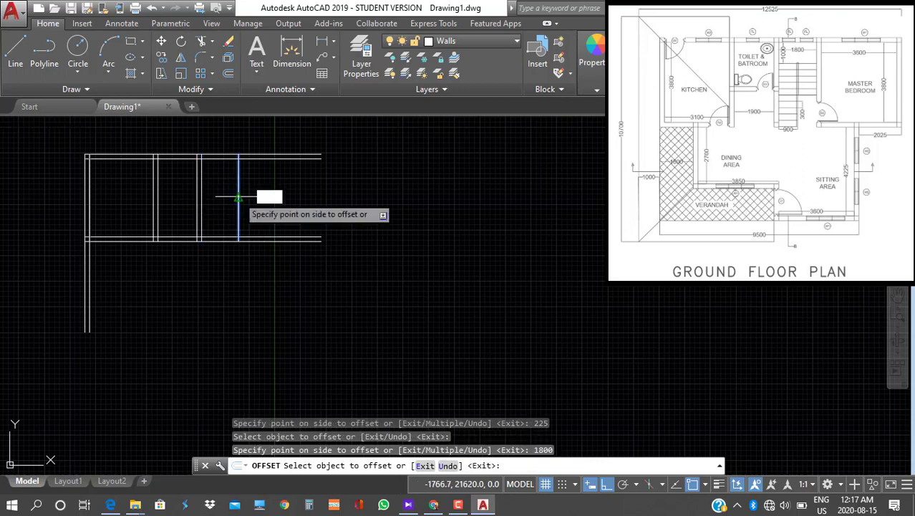
pyautogui.write('225')
pyautogui.press('Return')
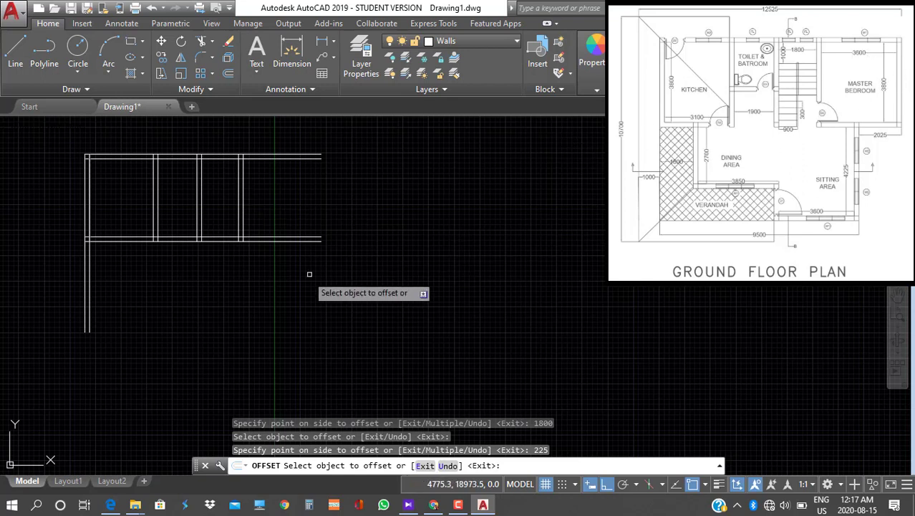
# Offset the staircase right wall's outer line 3600 mm to the right, and offset the result 225 mm right to form the master bedroom's right wall
pyautogui.click(244, 187)
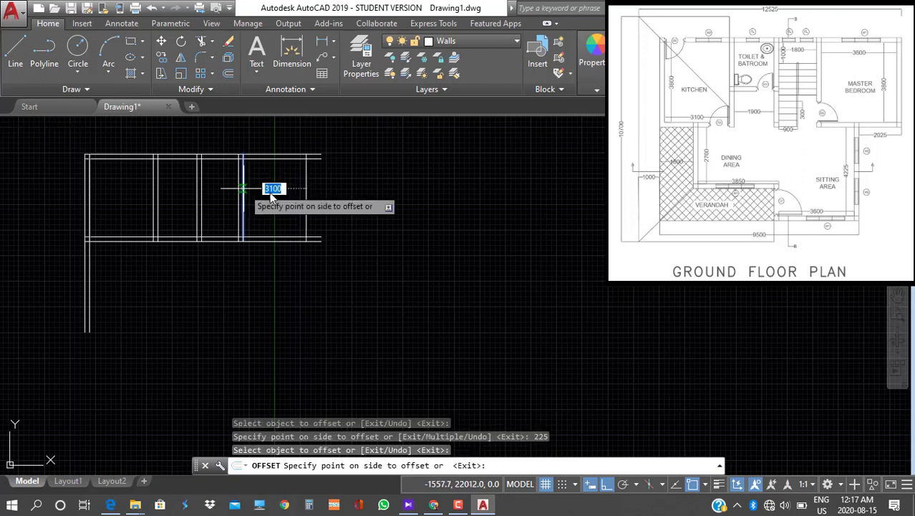
pyautogui.press('Return')
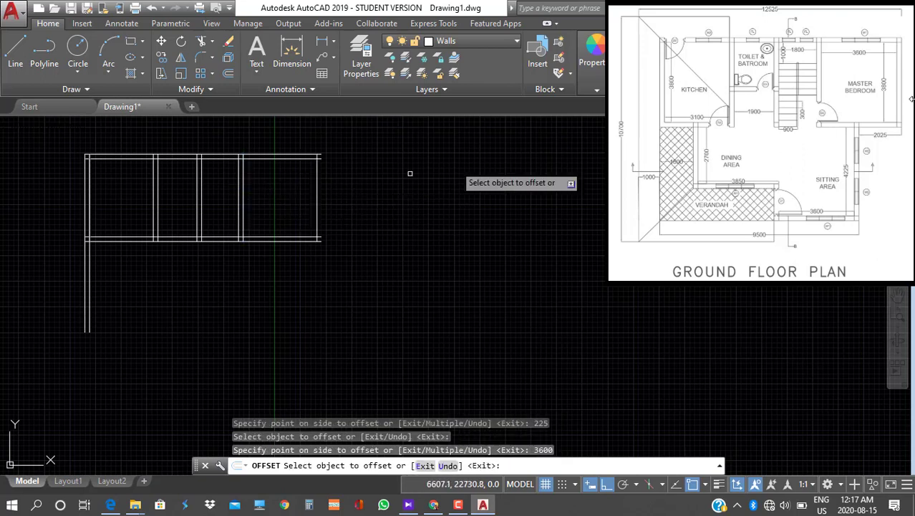
pyautogui.click(318, 201)
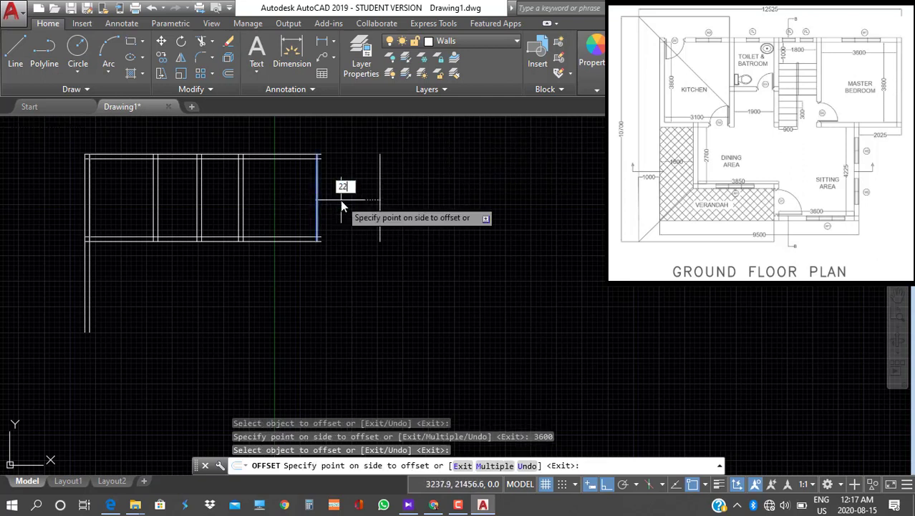
pyautogui.press('Return')
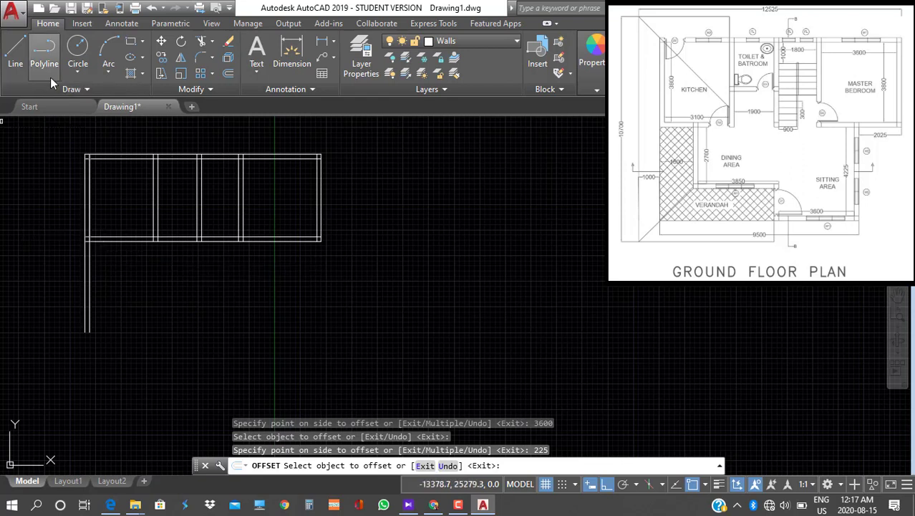
# Draw a vertical line along the left wall's inner face, from just below the kitchen's lower wall down to the left wall's lower end
pyautogui.click(15, 63)
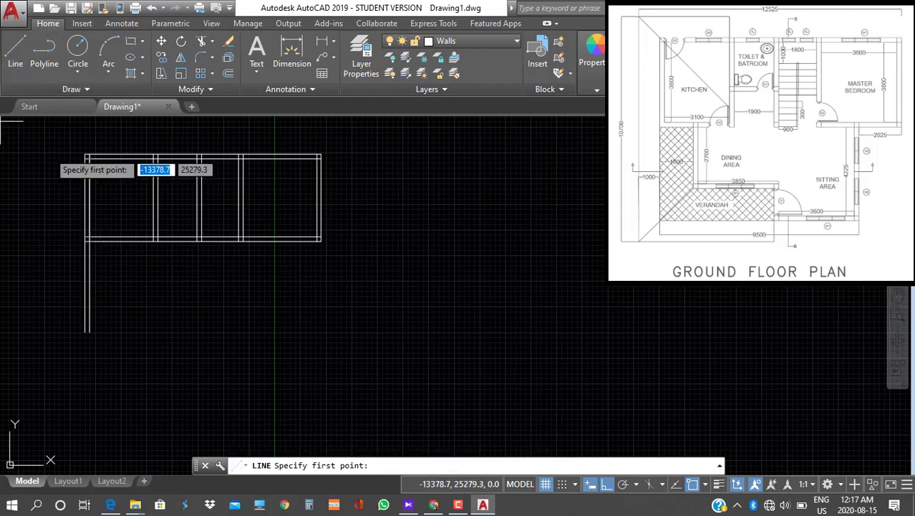
pyautogui.click(88, 244)
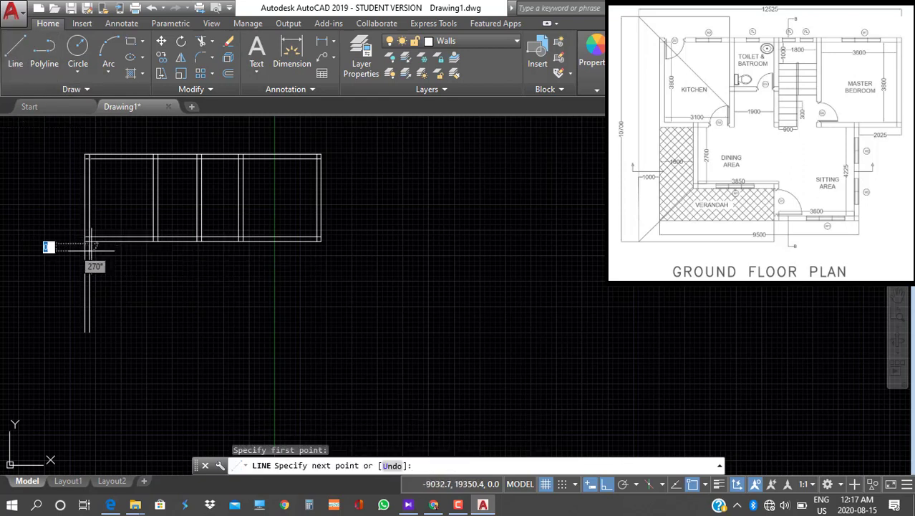
pyautogui.click(88, 322)
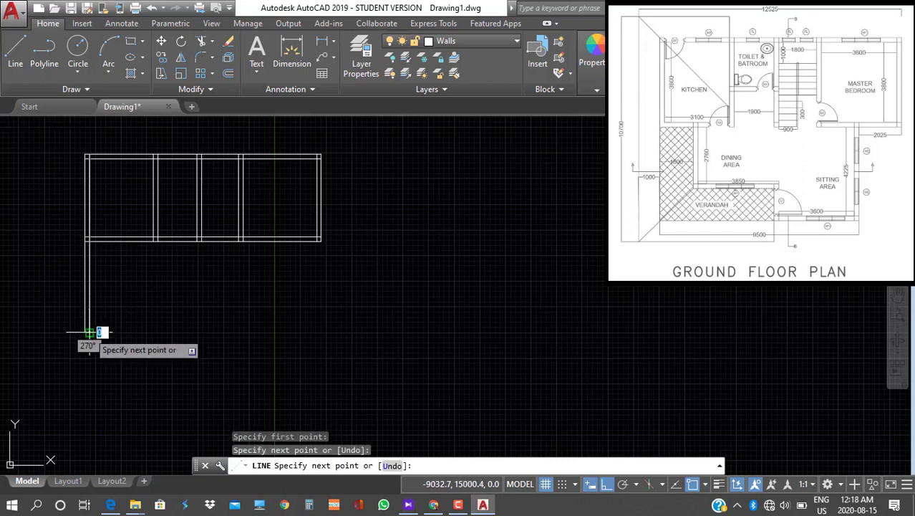
pyautogui.press('Return')
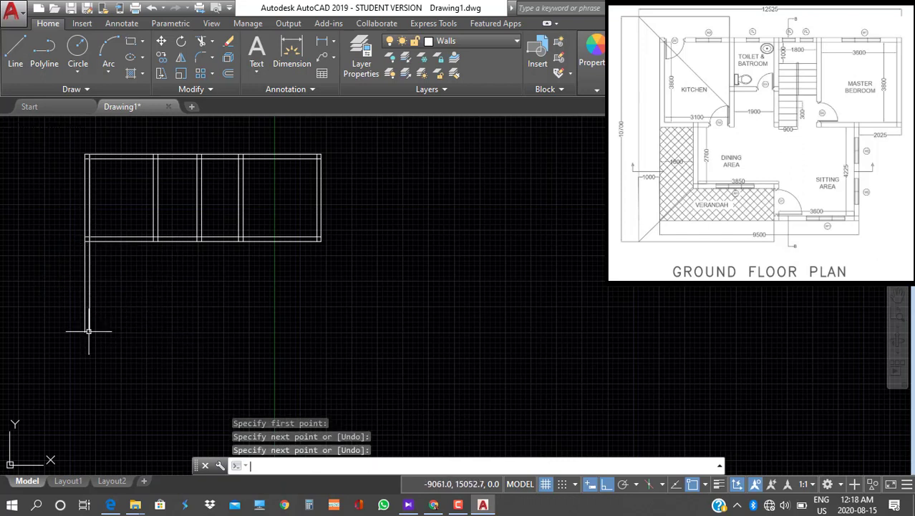
# Move the new vertical line from the left wall's inner face onto its outer face, using the lower endpoint as base point
pyautogui.click(230, 75)
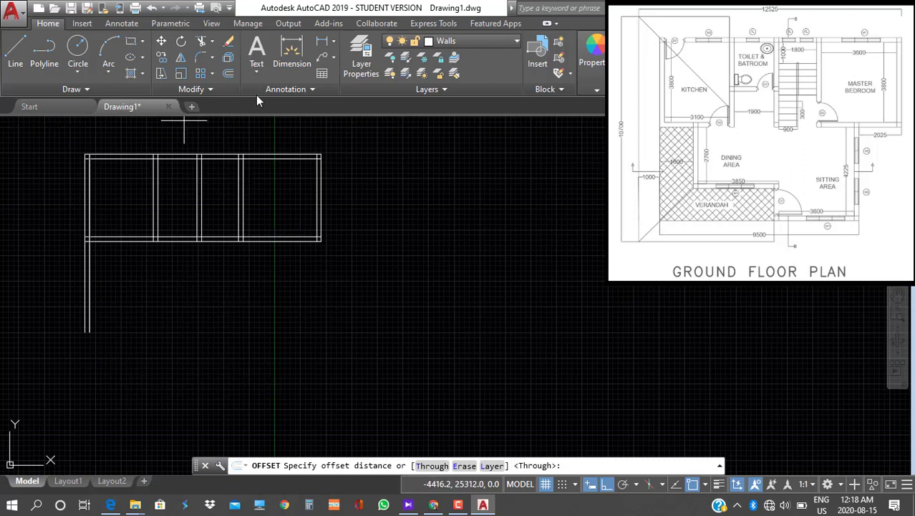
pyautogui.click(161, 44)
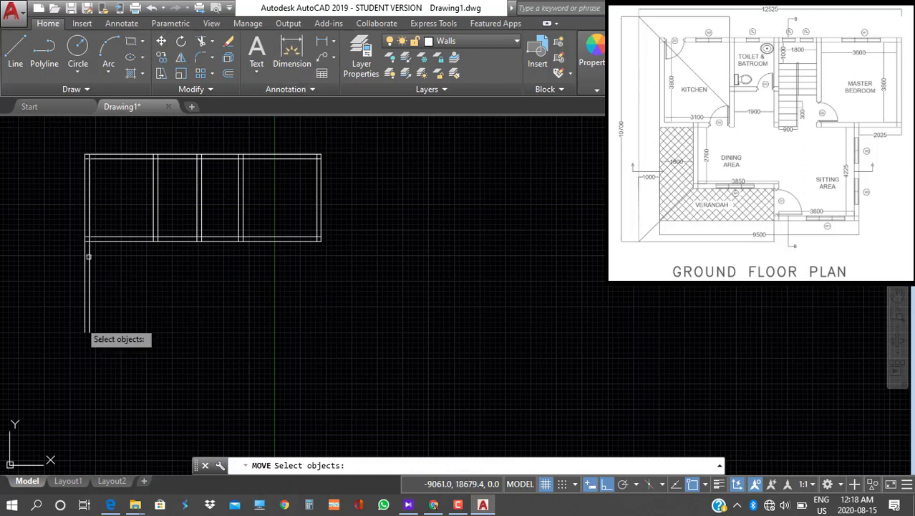
pyautogui.click(89, 296)
pyautogui.press('Return')
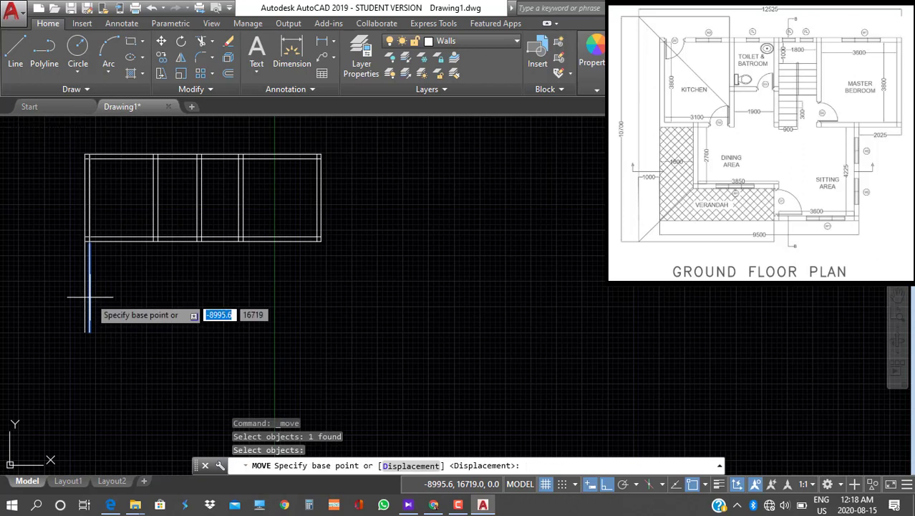
pyautogui.click(89, 332)
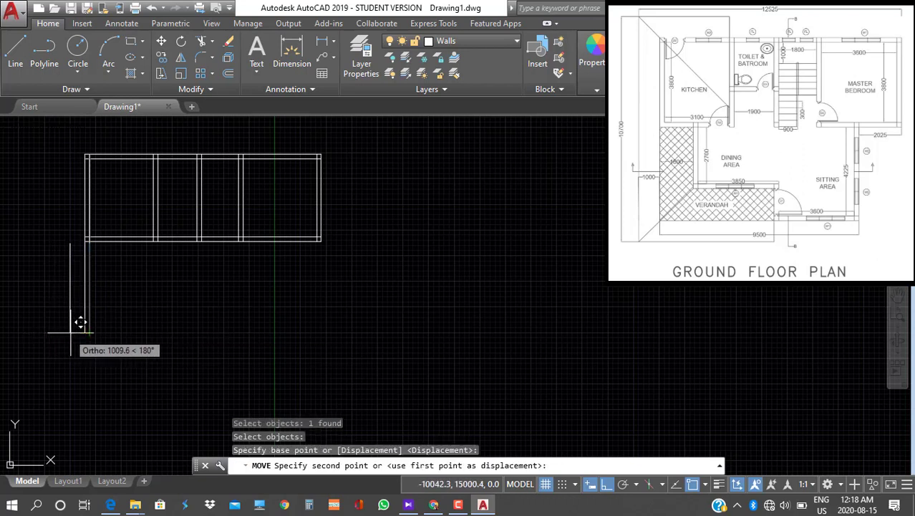
pyautogui.click(84, 333)
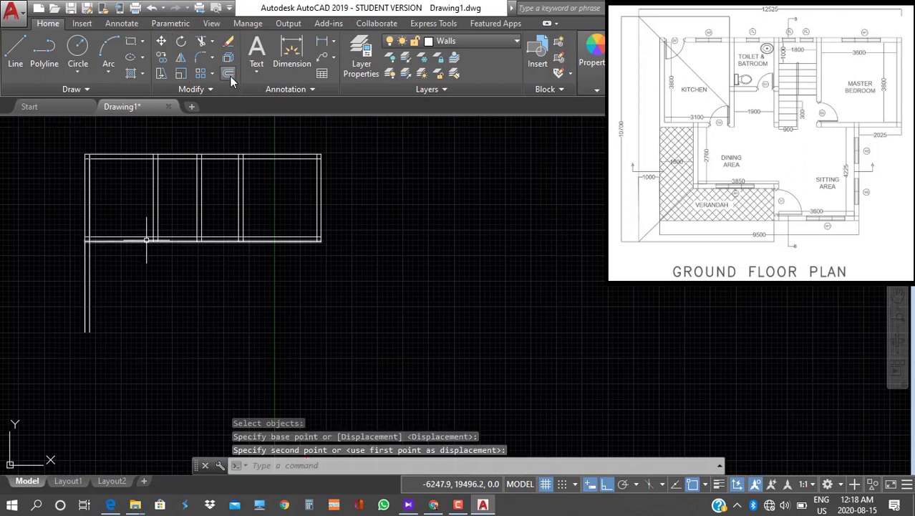
# Offset the moved line on the left wall's outer face 1600 mm to the right to mark the verandah's width
pyautogui.write('o')
pyautogui.press('Return')
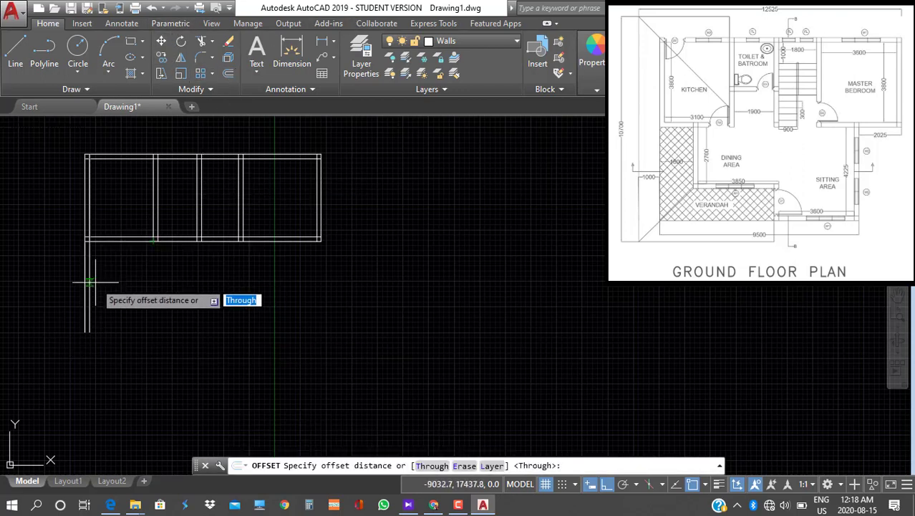
pyautogui.write('1600')
pyautogui.press('Return')
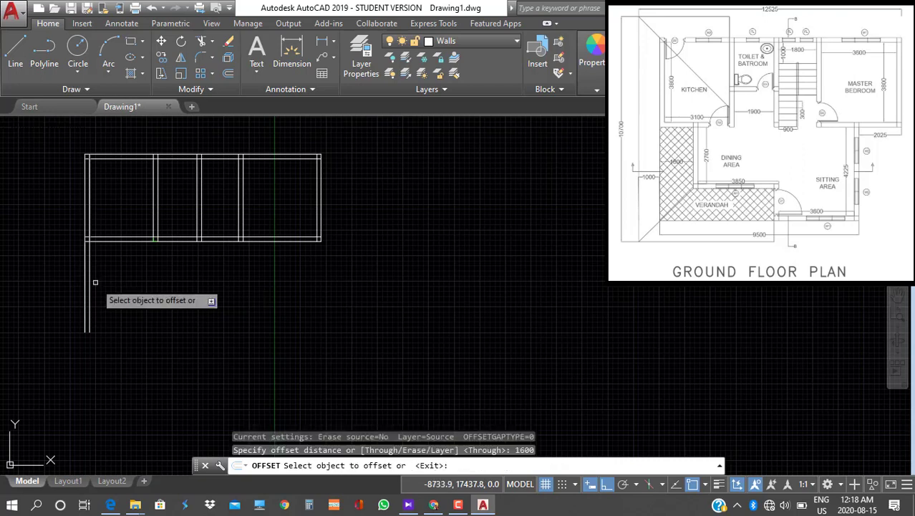
pyautogui.click(86, 280)
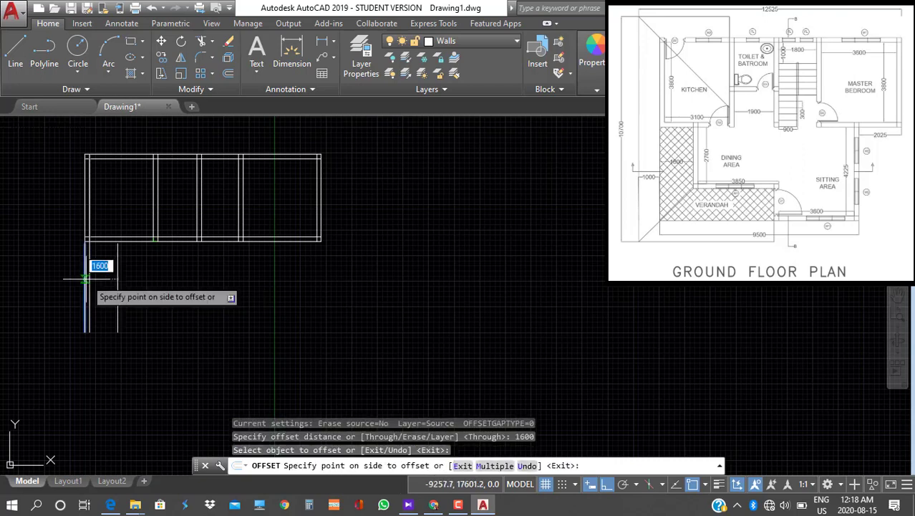
pyautogui.click(190, 281)
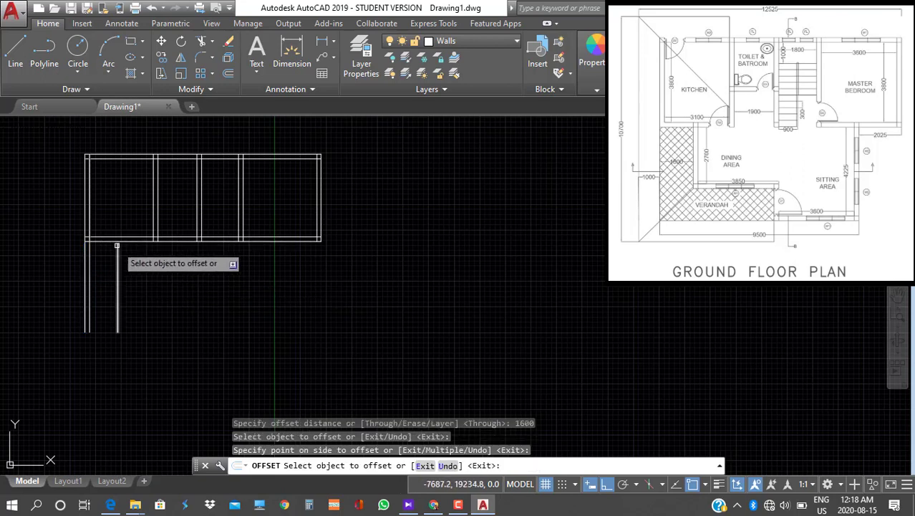
# Extend the 1600 mm offset line up to the bottom line of the kitchen's lower wall
pyautogui.scroll(3, 116, 245)
pyautogui.scroll(-5, 116, 246)
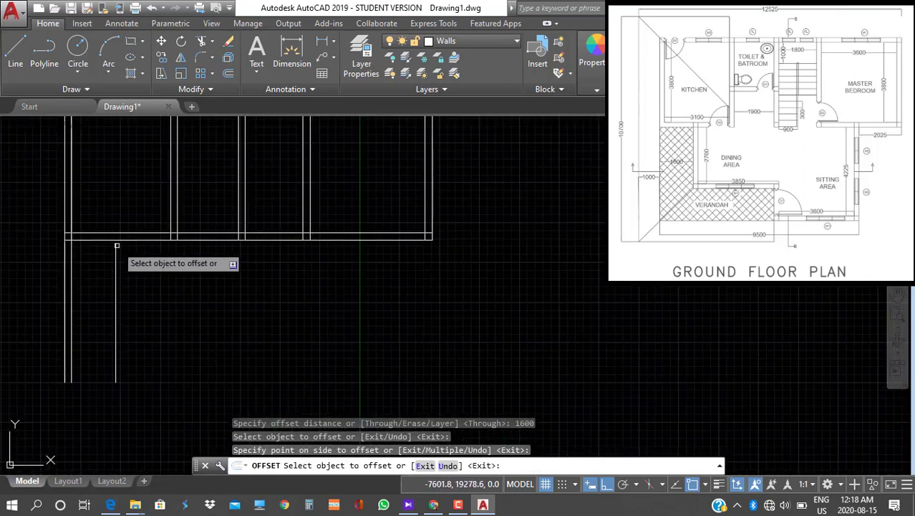
pyautogui.scroll(4, 85, 246)
pyautogui.scroll(2, 84, 245)
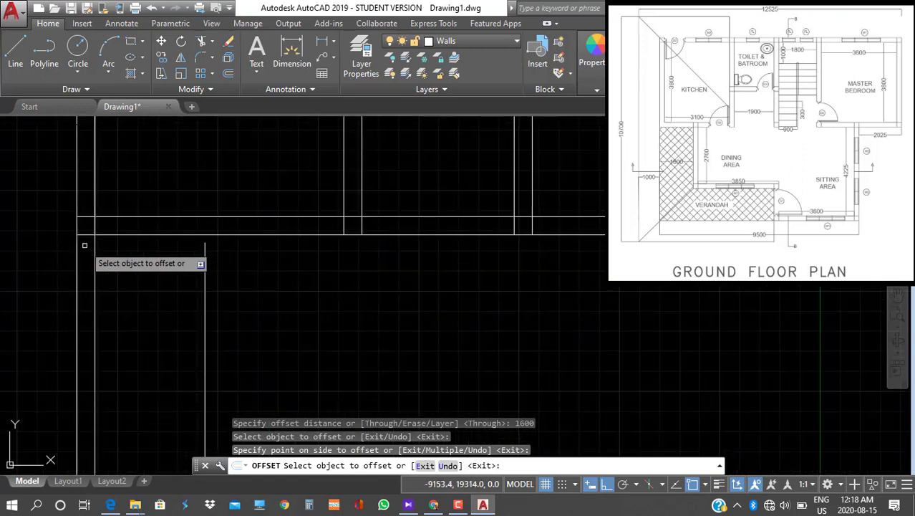
pyautogui.scroll(-4, 85, 245)
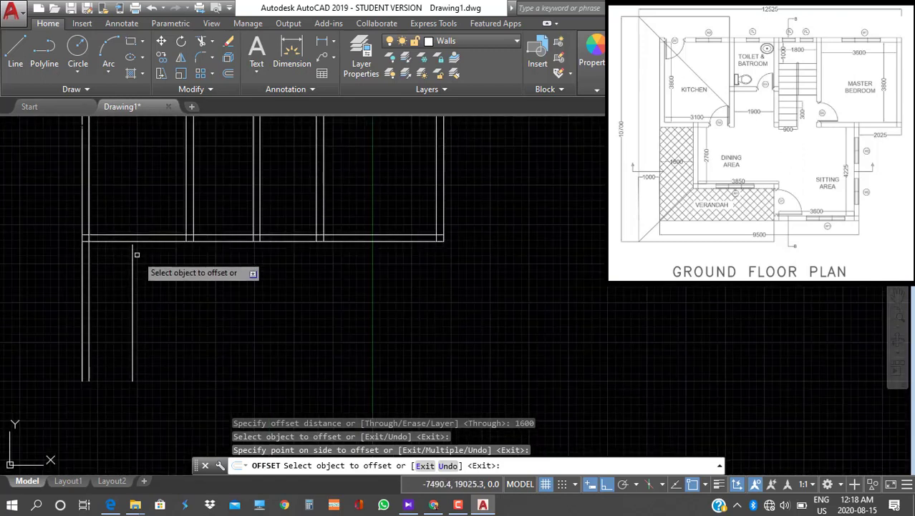
pyautogui.scroll(4, 137, 254)
pyautogui.press('Escape')
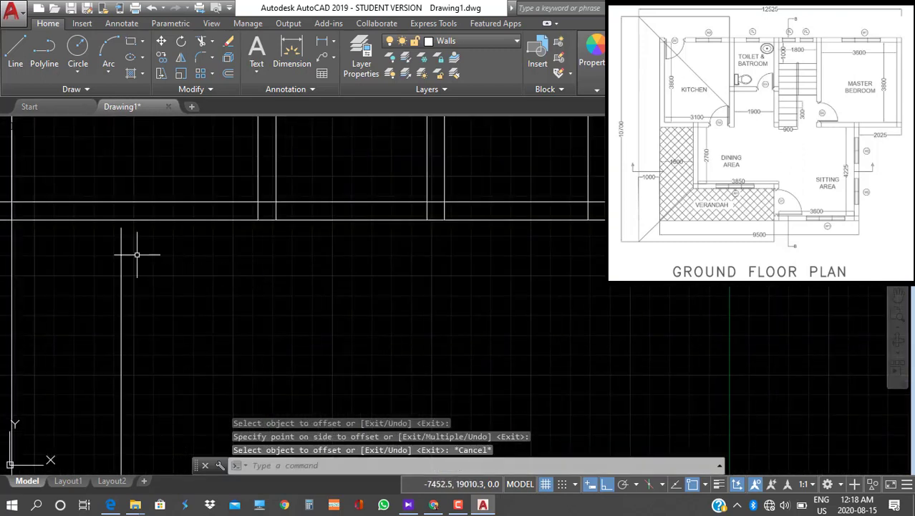
pyautogui.click(213, 42)
pyautogui.click(229, 90)
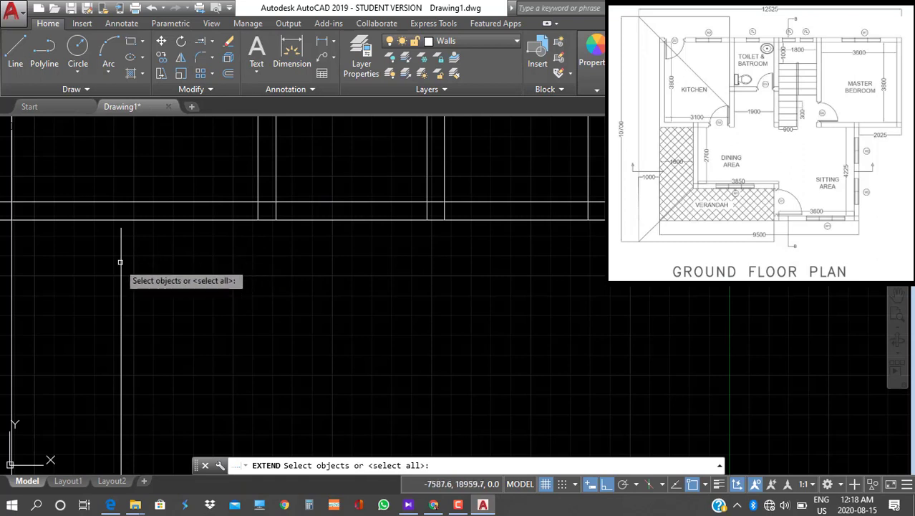
pyautogui.click(157, 220)
pyautogui.press('Return')
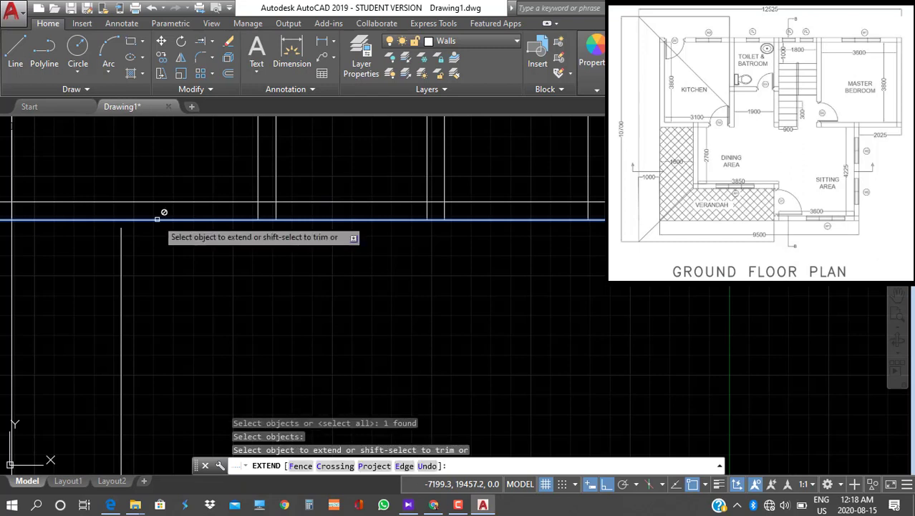
pyautogui.click(121, 288)
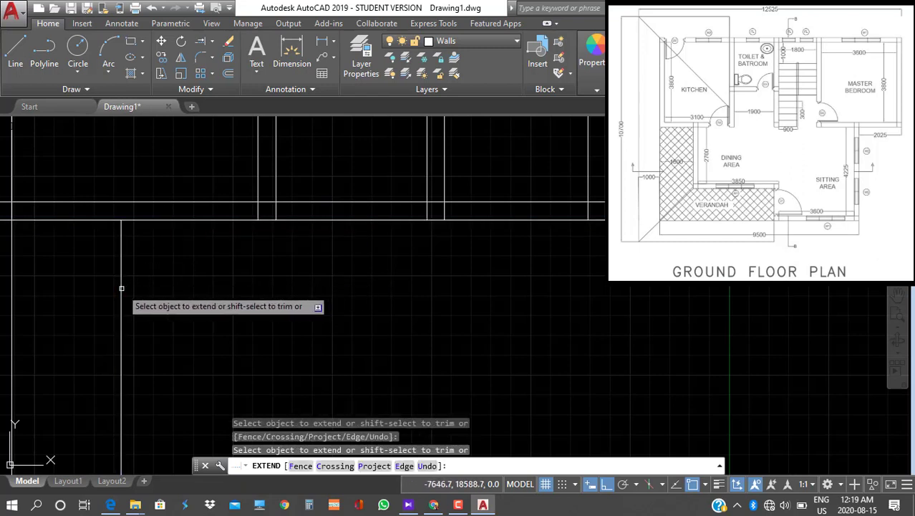
pyautogui.press('Escape')
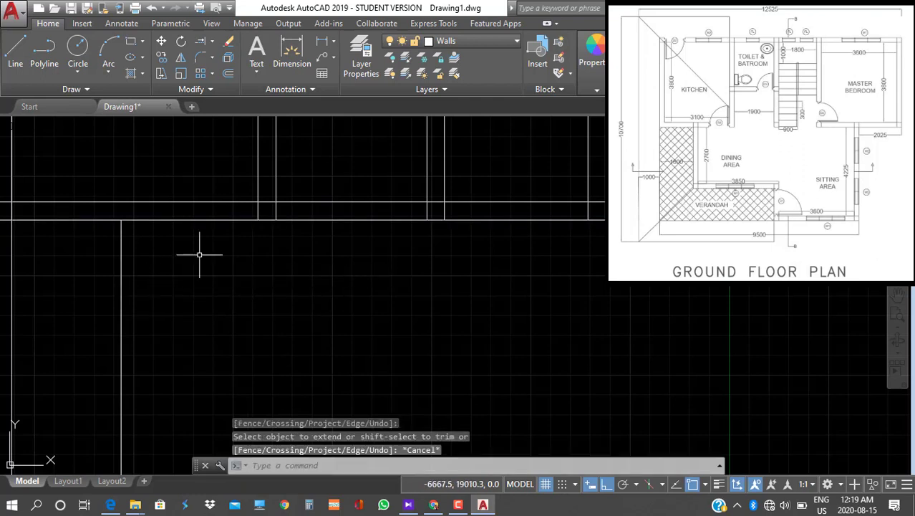
# Offset the extended vertical line 225 mm to the right to form the dining area's left wall
pyautogui.scroll(-3, 199, 253)
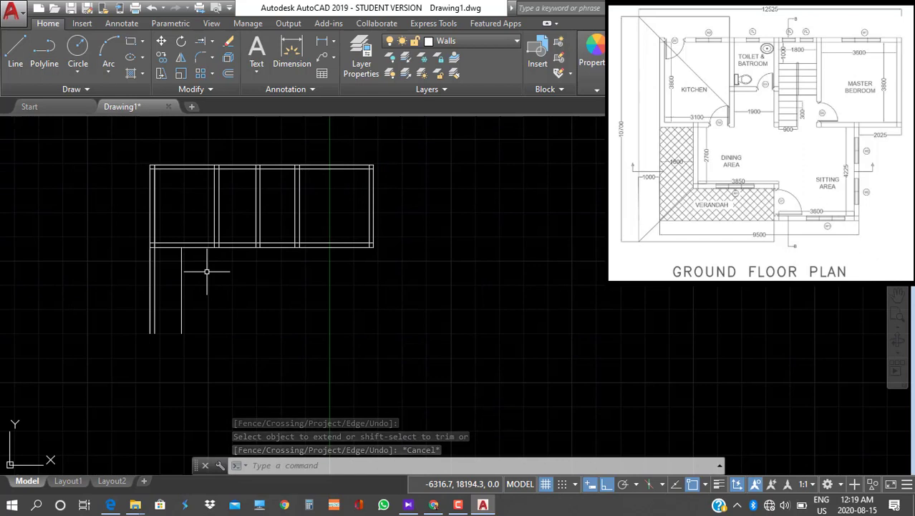
pyautogui.scroll(2, 207, 272)
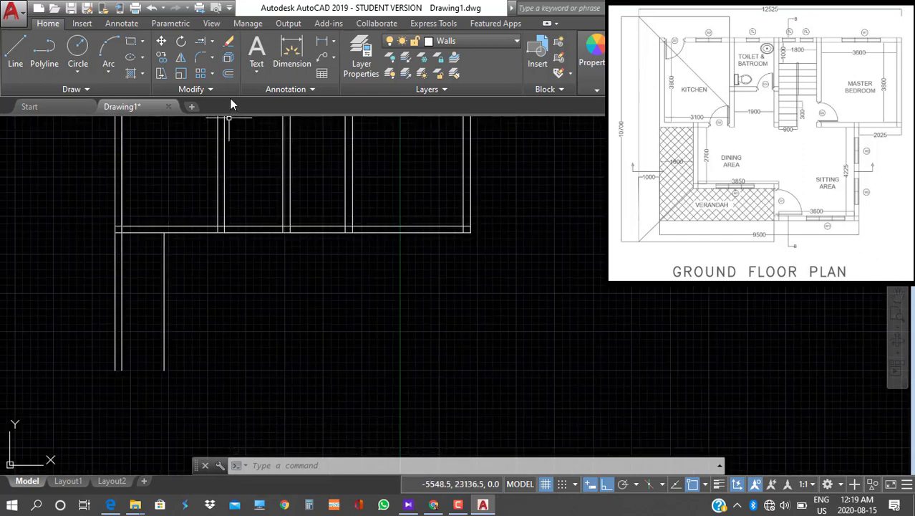
pyautogui.click(229, 74)
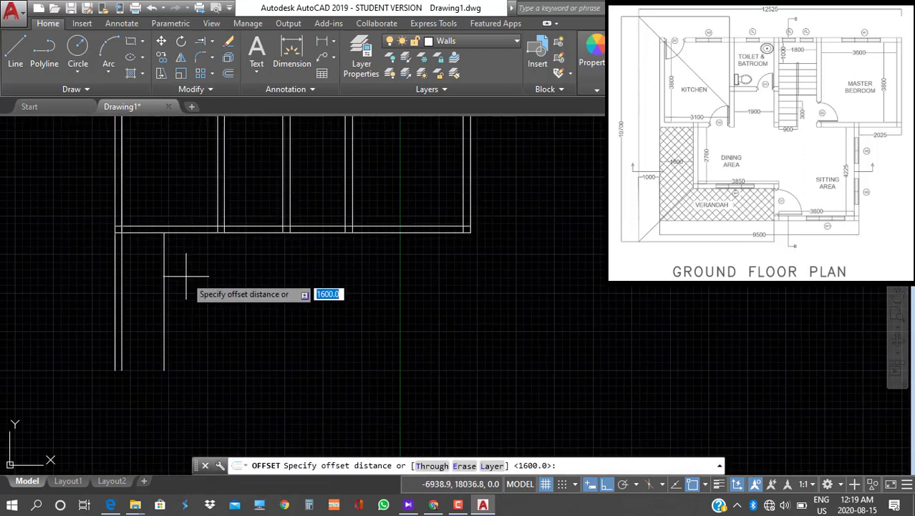
pyautogui.write('225')
pyautogui.press('Return')
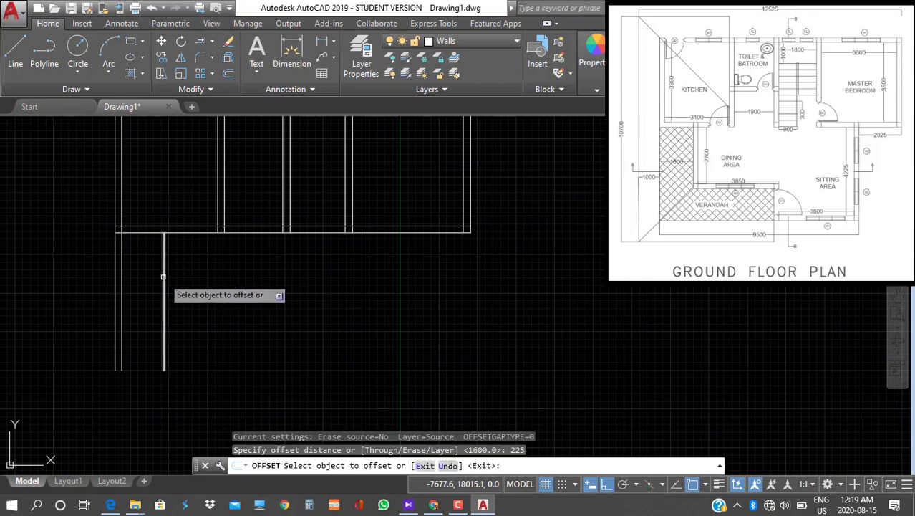
pyautogui.click(164, 277)
pyautogui.click(216, 276)
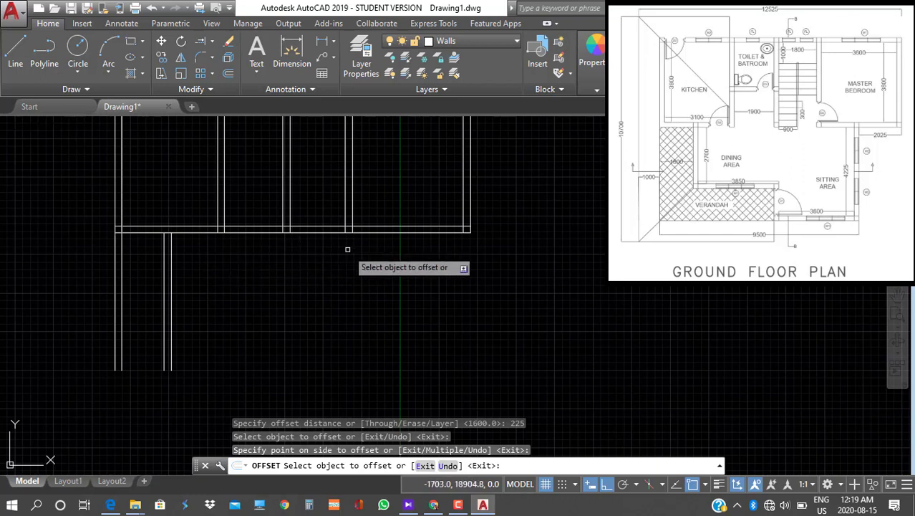
# Draw a line from the top of the dining area's left wall inner face, 2700 mm down and 3850 mm to the right
pyautogui.click(15, 54)
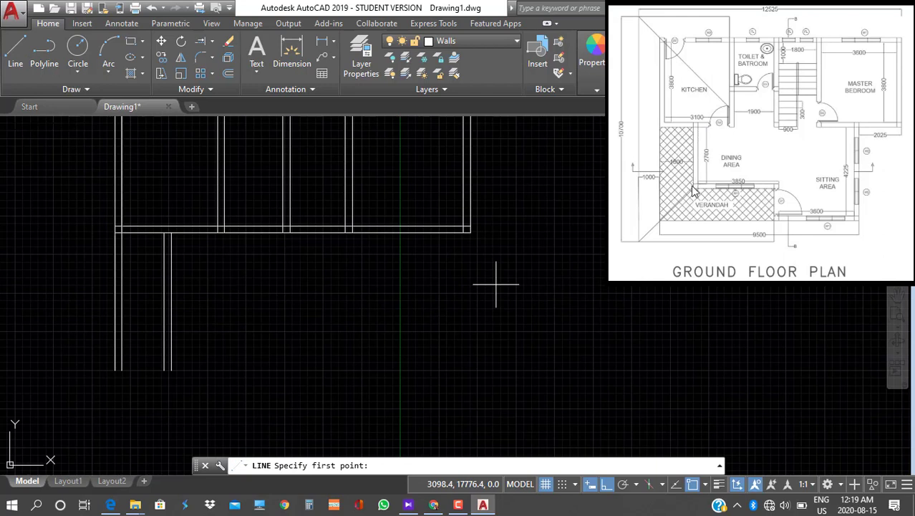
pyautogui.click(171, 232)
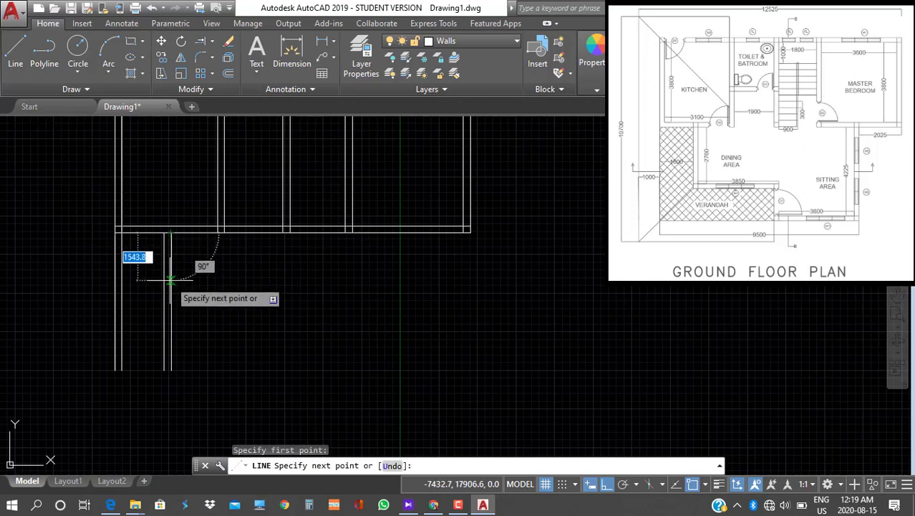
pyautogui.write('270')
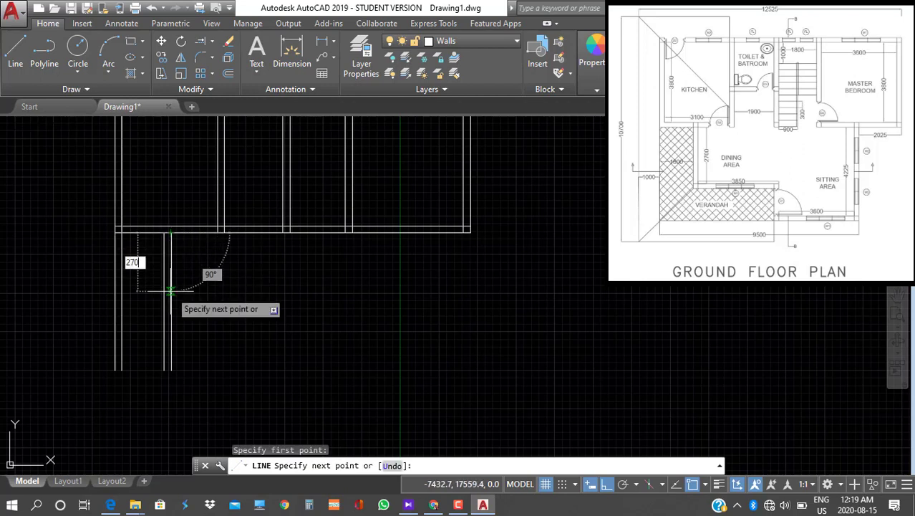
pyautogui.write('0')
pyautogui.press('Return')
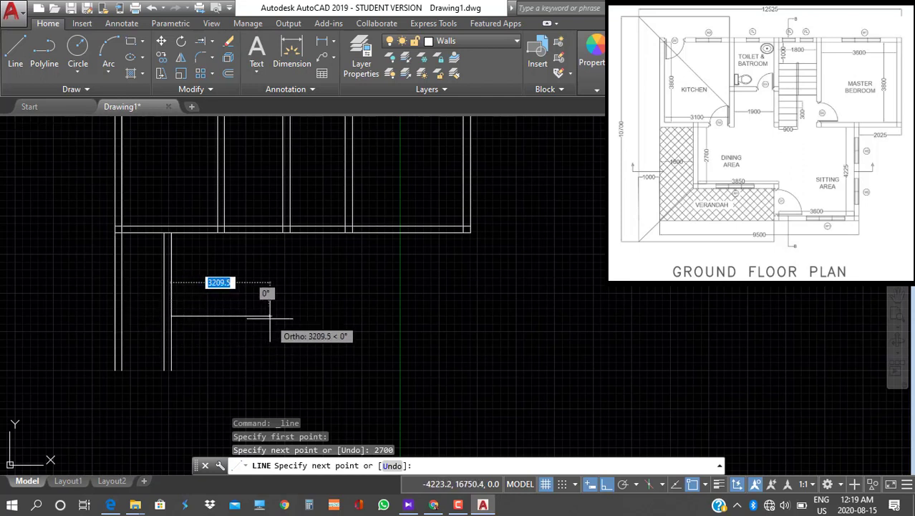
pyautogui.write('3850')
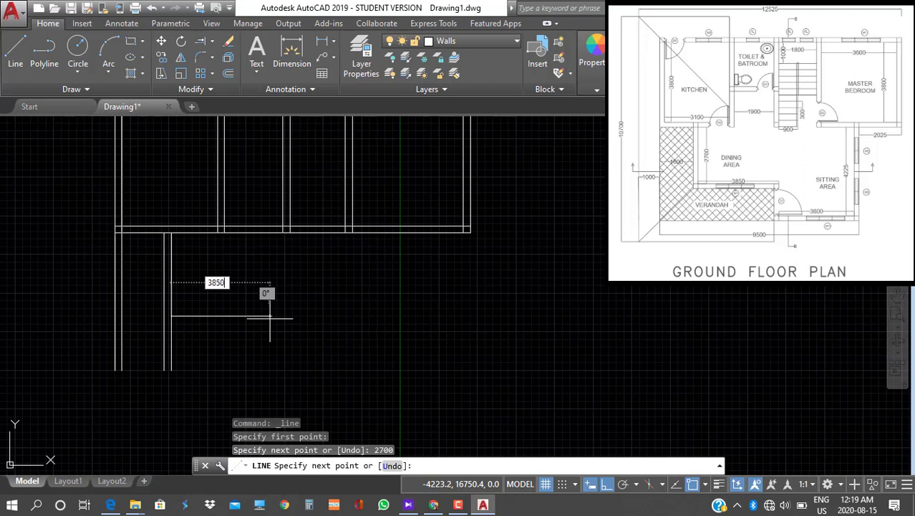
pyautogui.press('Return')
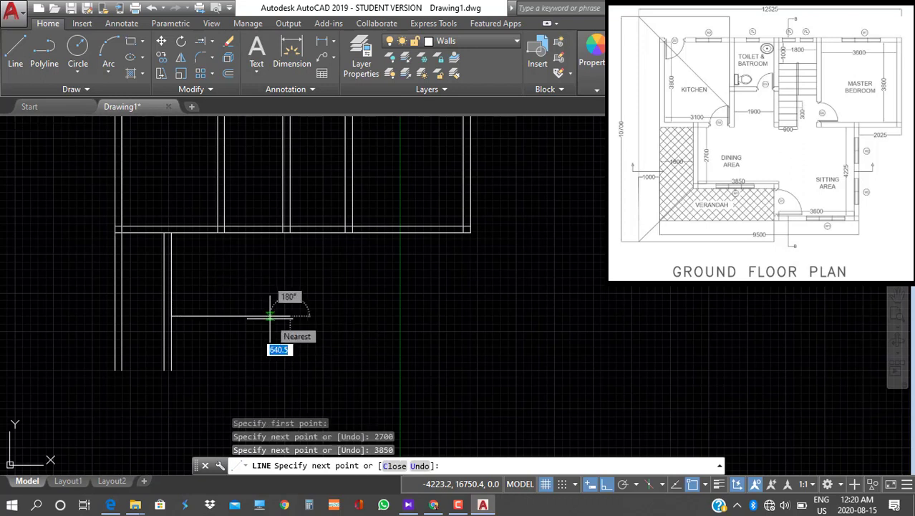
pyautogui.press('Return')
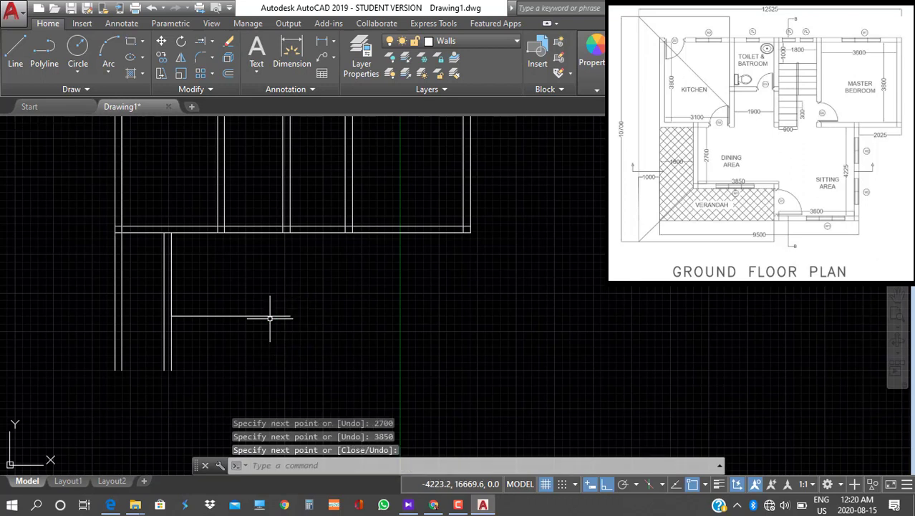
# Offset the dining area's 3850 mm bottom line 225 mm downward to form the wall's outer face
pyautogui.write('o')
pyautogui.press('Return')
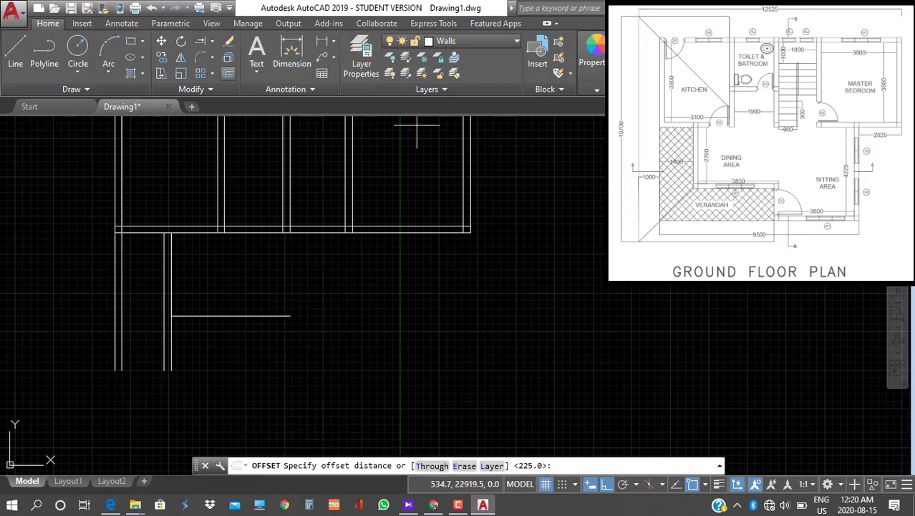
pyautogui.press('Return')
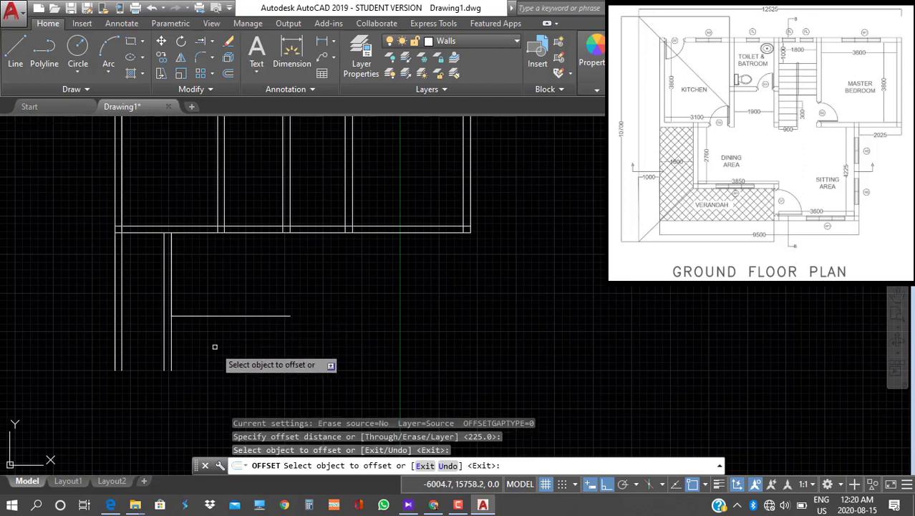
pyautogui.click(215, 315)
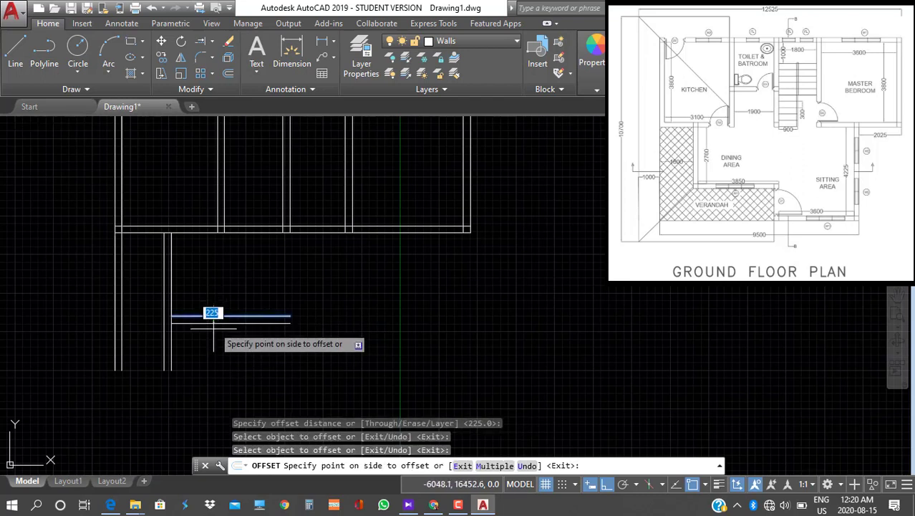
pyautogui.click(213, 350)
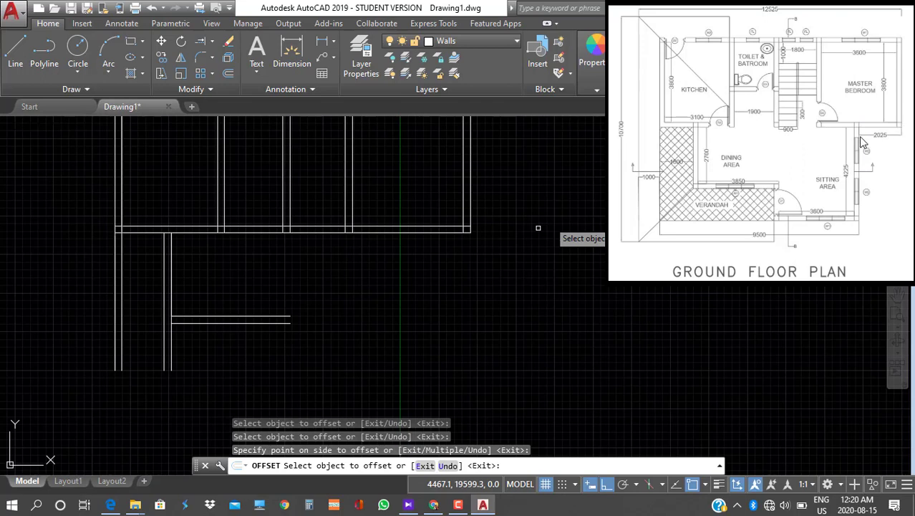
# Draw the sitting area's outline from the master bedroom's lower-right outer corner: 2025 mm left, 4225 mm down and 3600 mm left
pyautogui.click(18, 45)
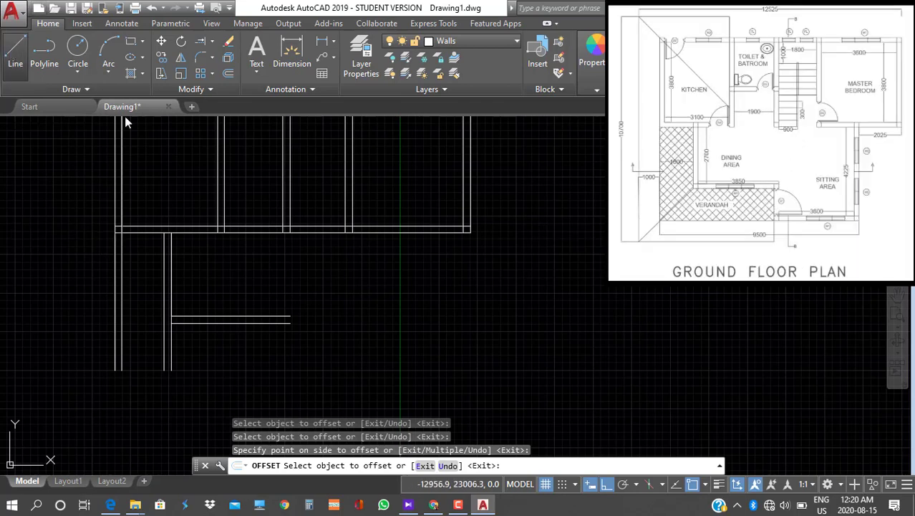
pyautogui.click(469, 231)
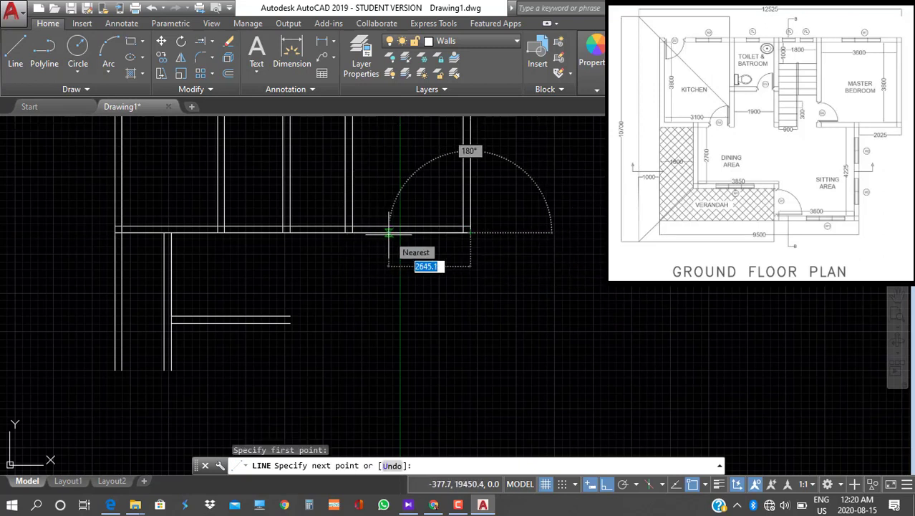
pyautogui.write('2025')
pyautogui.press('Return')
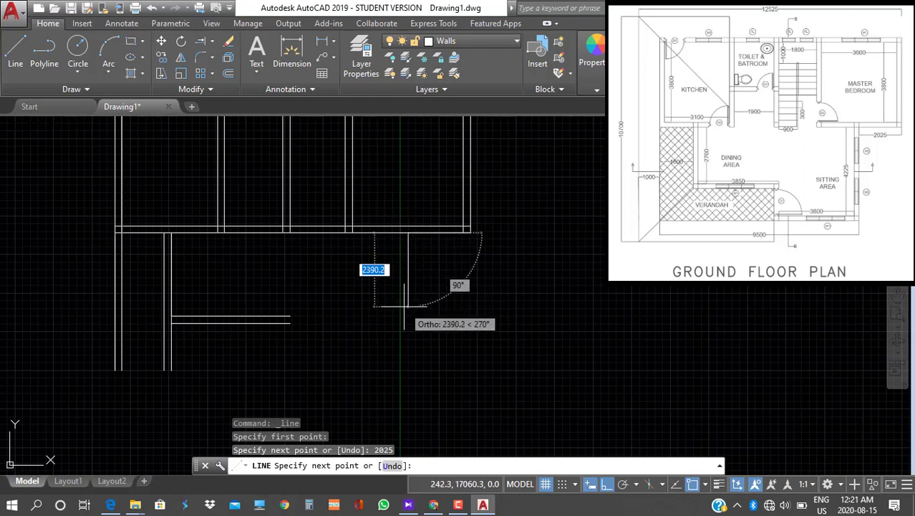
pyautogui.write('4225')
pyautogui.press('Return')
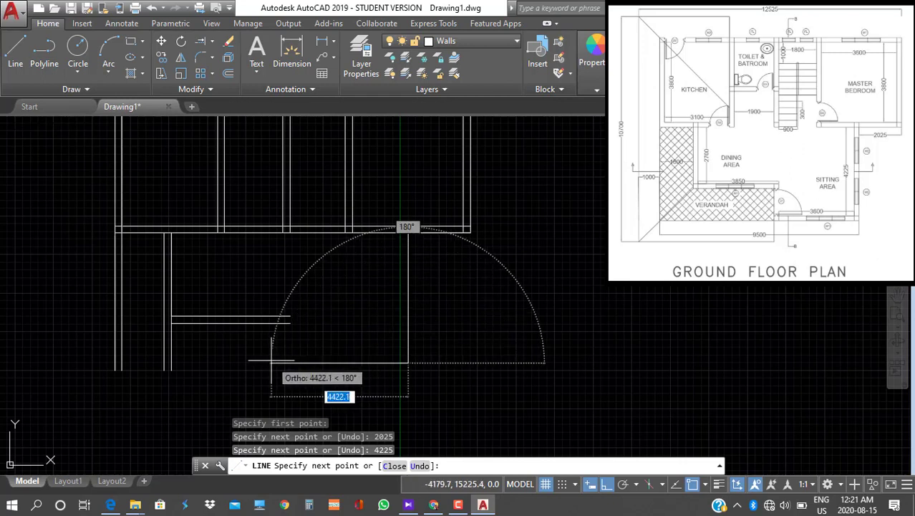
pyautogui.write('3600')
pyautogui.press('Return')
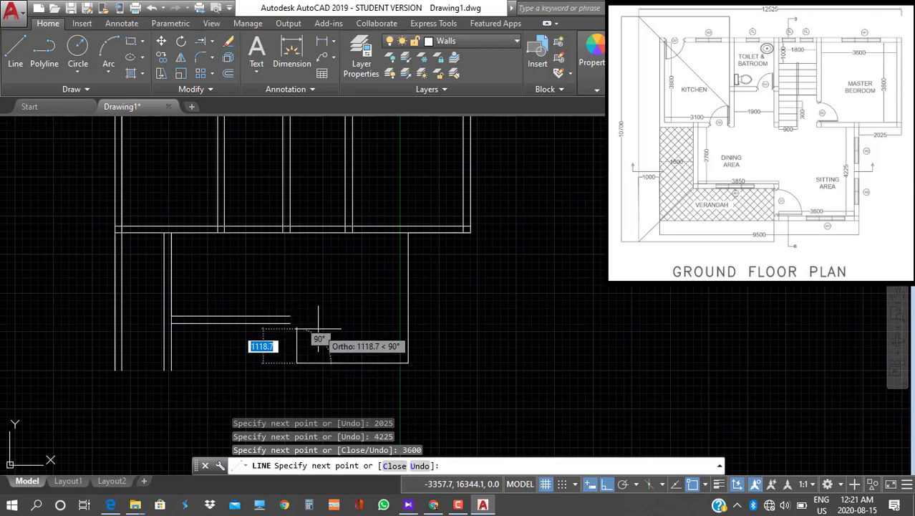
pyautogui.press('Escape')
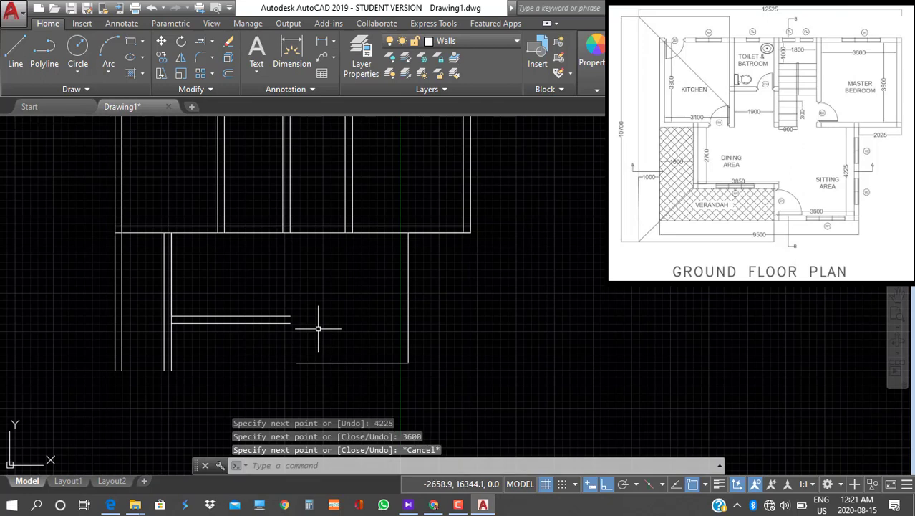
# Offset the sitting area's right wall line 225 mm to the left and its bottom line 225 mm downward
pyautogui.click(228, 73)
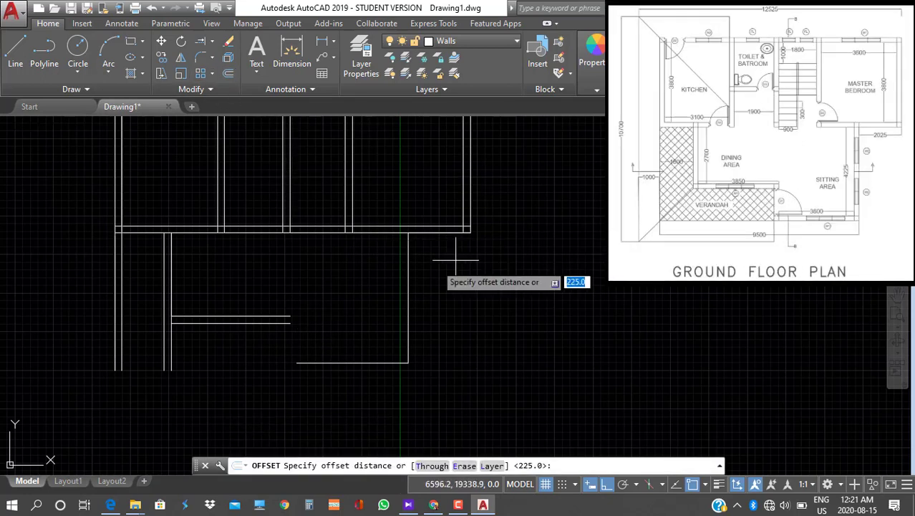
pyautogui.press('Return')
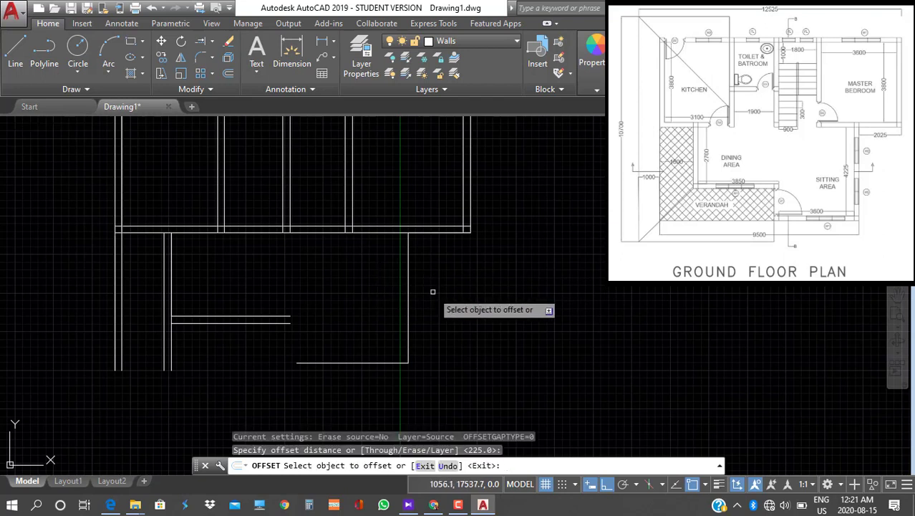
pyautogui.click(407, 280)
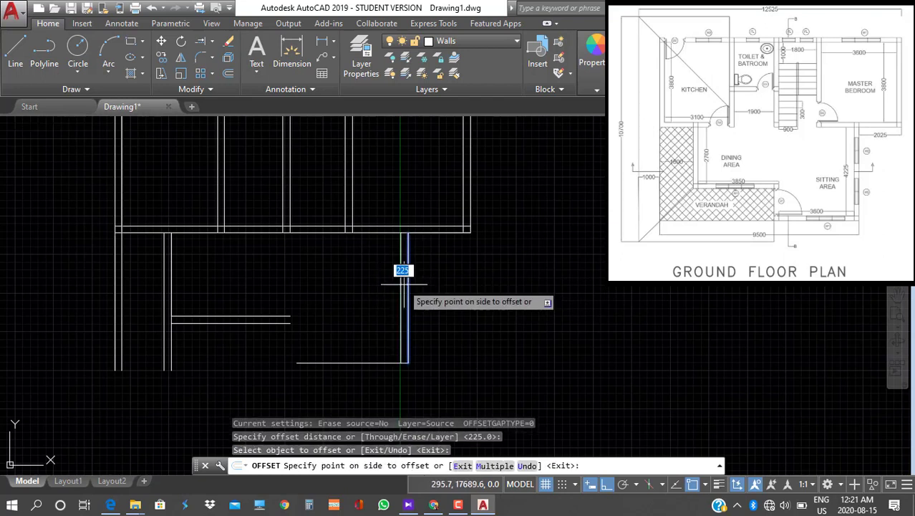
pyautogui.click(390, 285)
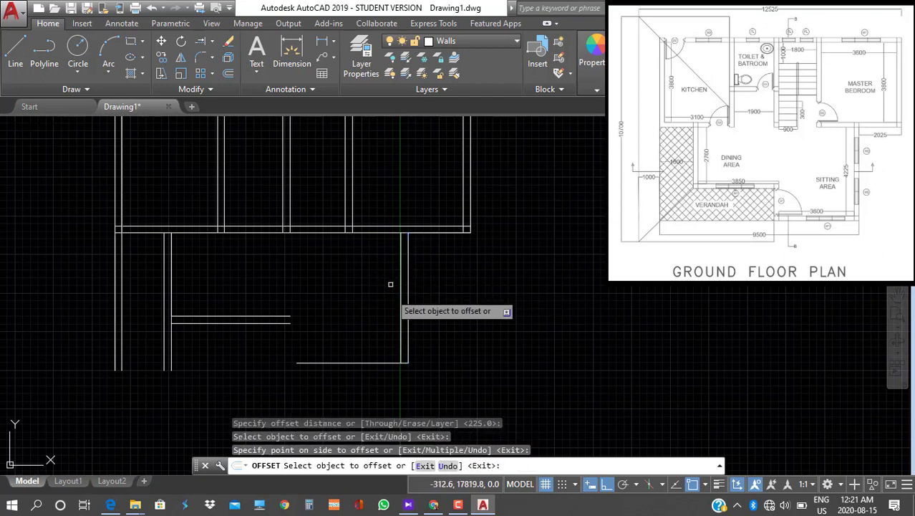
pyautogui.click(375, 361)
pyautogui.click(377, 373)
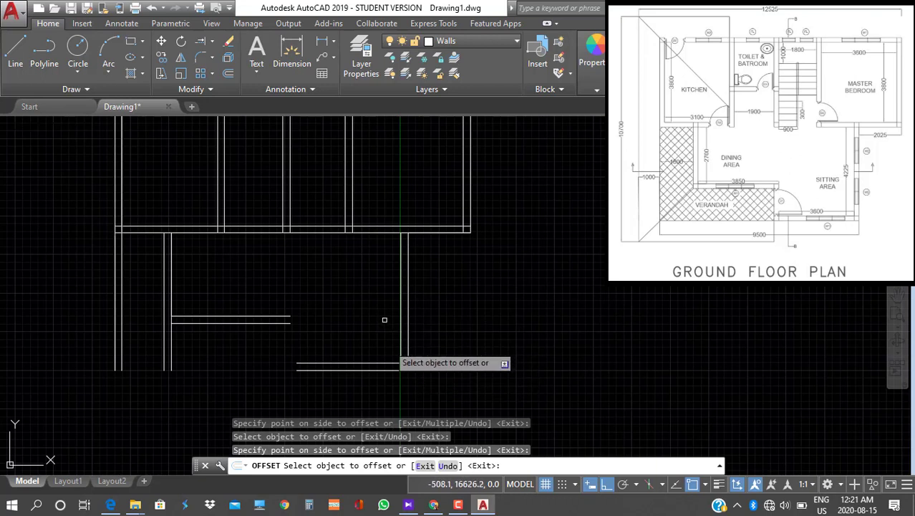
pyautogui.press('Escape')
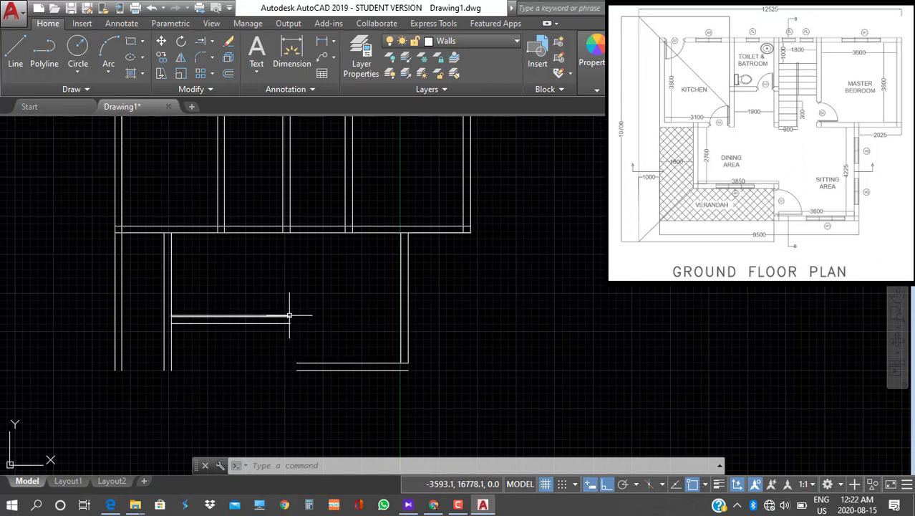
# Draw a vertical line from the right end of the dining wall's lower line down past the sitting area's bottom wall
pyautogui.click(15, 54)
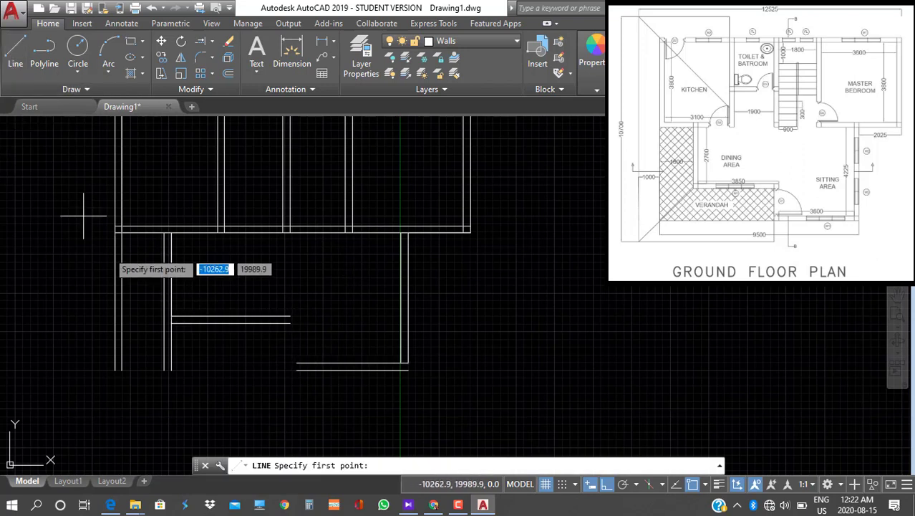
pyautogui.click(291, 324)
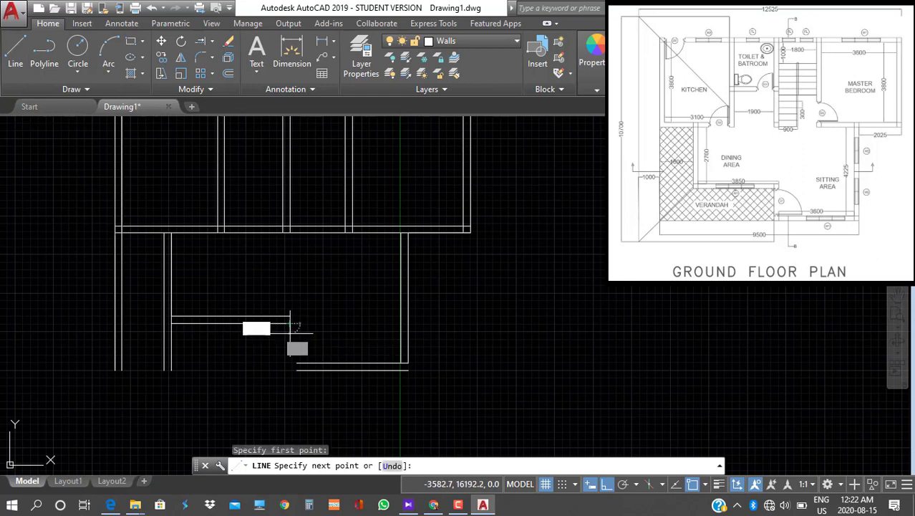
pyautogui.click(292, 415)
pyautogui.press('Return')
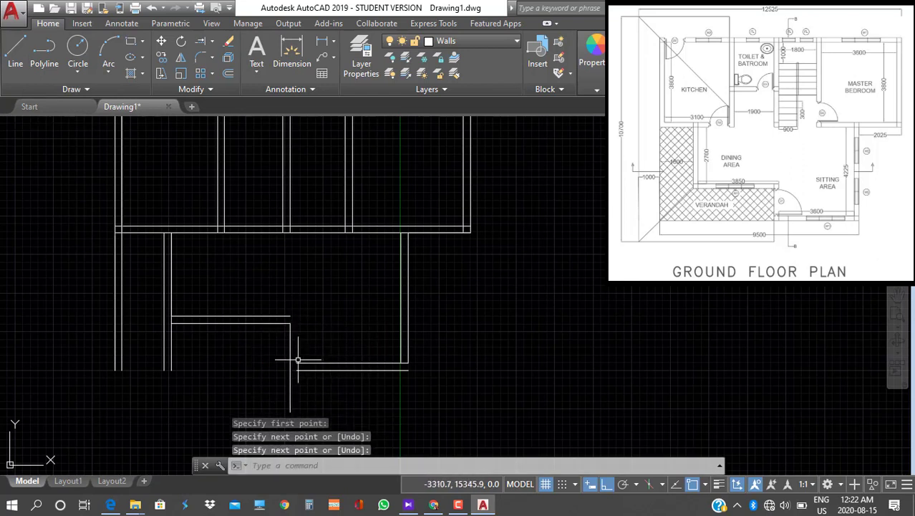
# Draw a vertical line from the left end of the sitting area's upper bottom-wall line up past the dining area's bottom wall
pyautogui.press('Return')
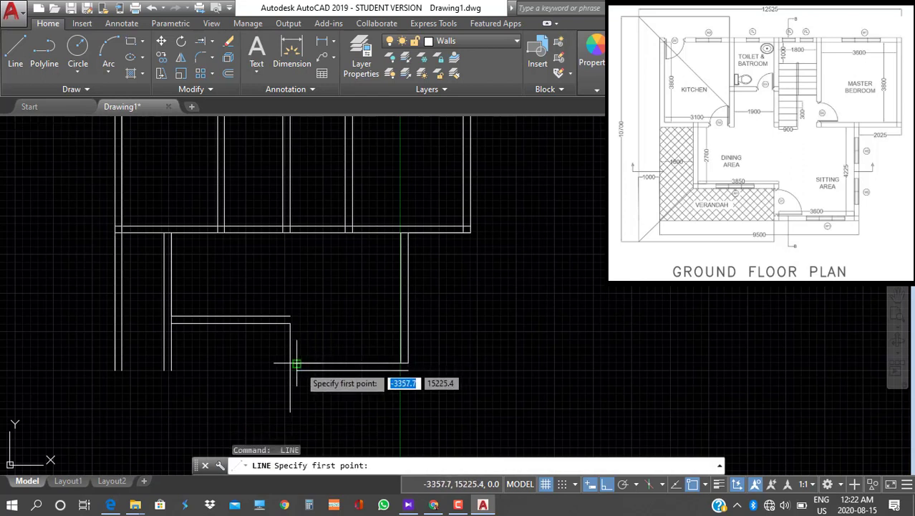
pyautogui.click(297, 365)
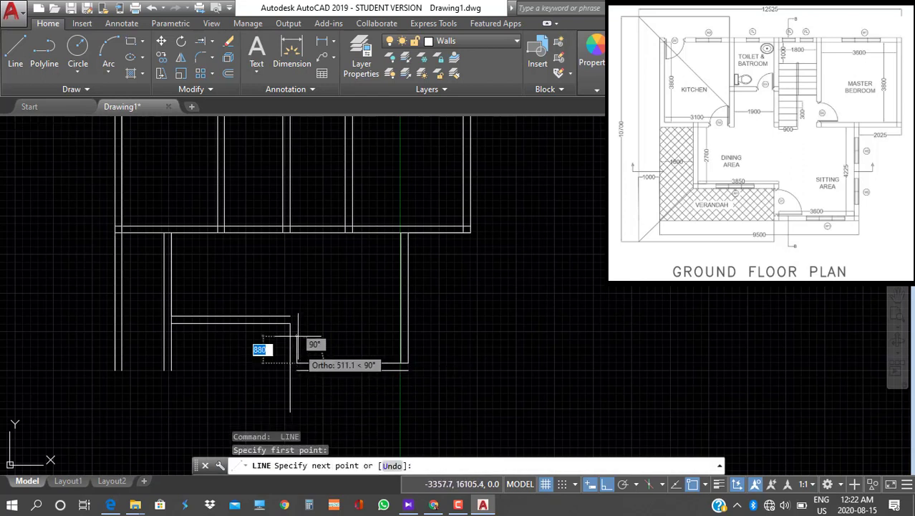
pyautogui.click(296, 300)
pyautogui.press('Return')
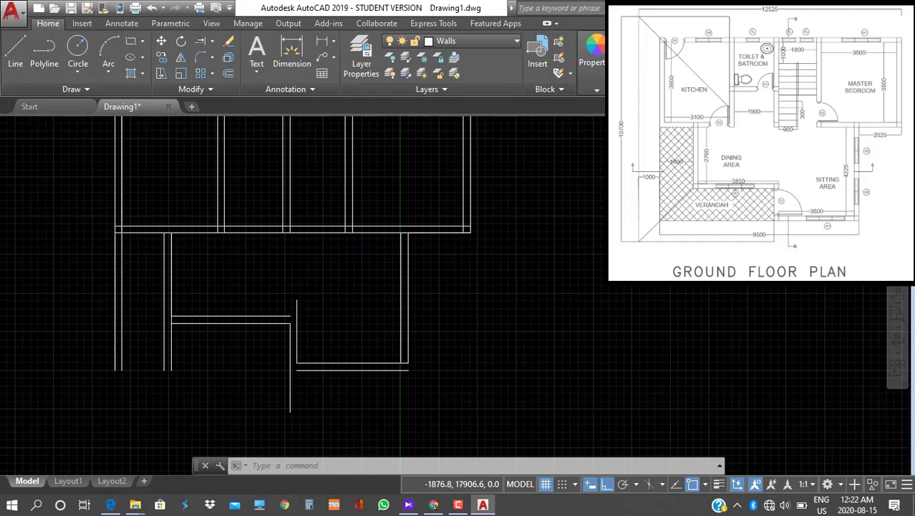
# Trim the dining area's left wall inner line below the lower line of its bottom wall
pyautogui.scroll(-2, 343, 280)
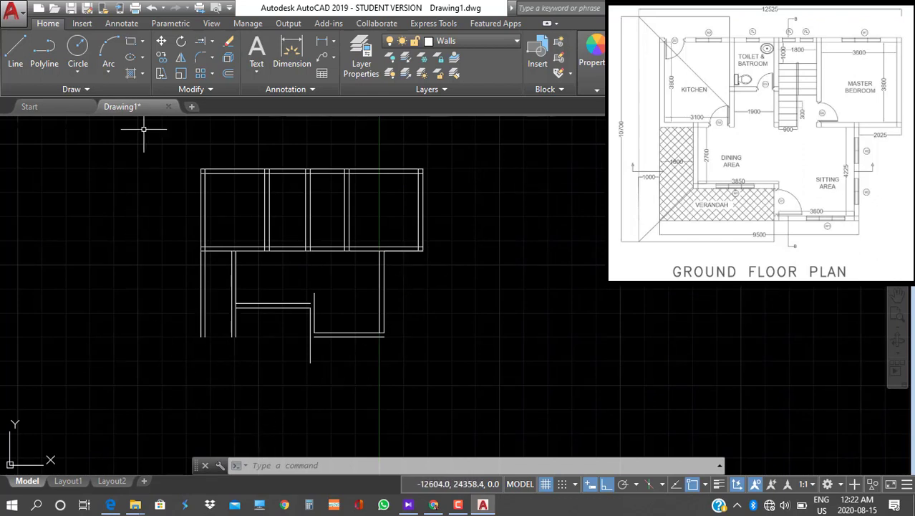
pyautogui.click(213, 42)
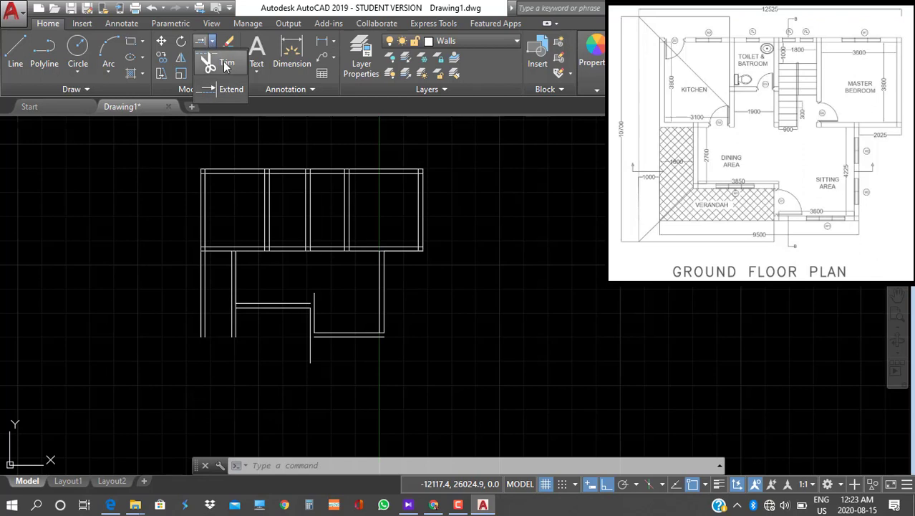
pyautogui.click(225, 64)
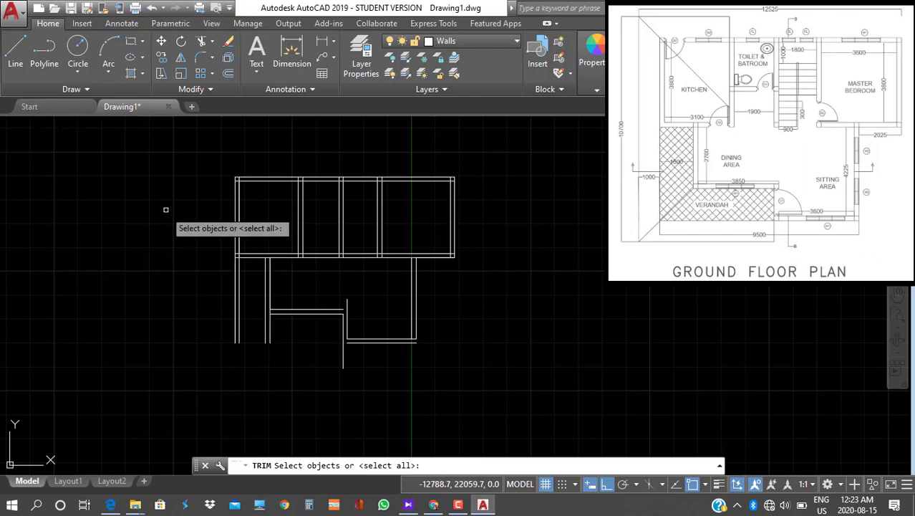
pyautogui.press('Return')
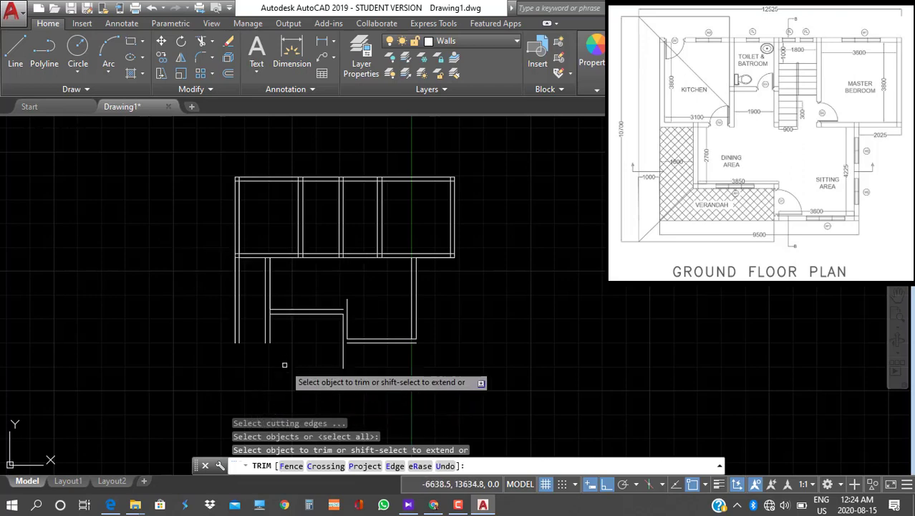
pyautogui.scroll(5, 283, 357)
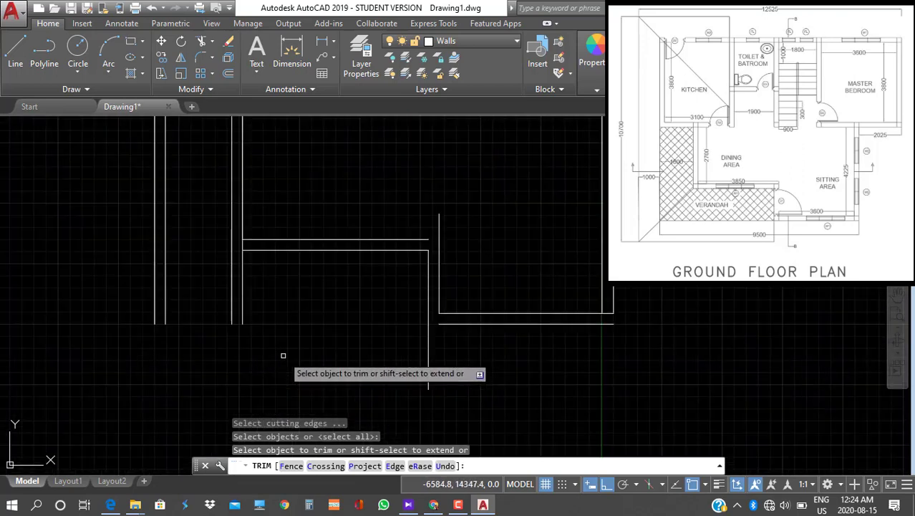
pyautogui.click(243, 270)
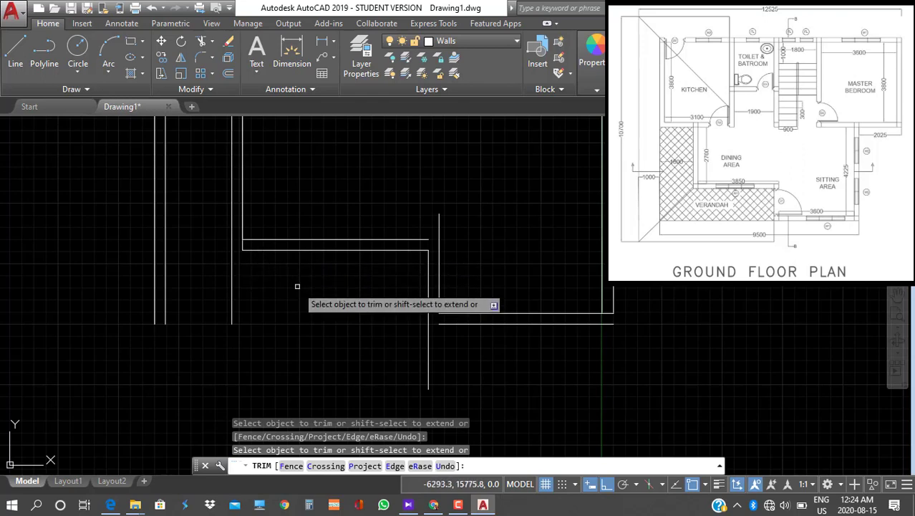
# Trim the crossing wall lines where the kitchen's bottom wall meets the outer left wall
pyautogui.scroll(-4, 297, 290)
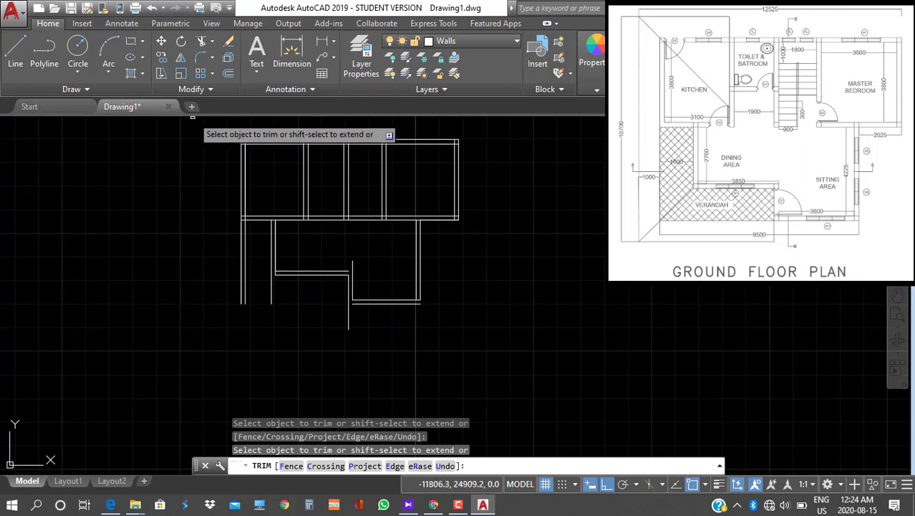
pyautogui.scroll(2, 226, 137)
pyautogui.scroll(4, 226, 138)
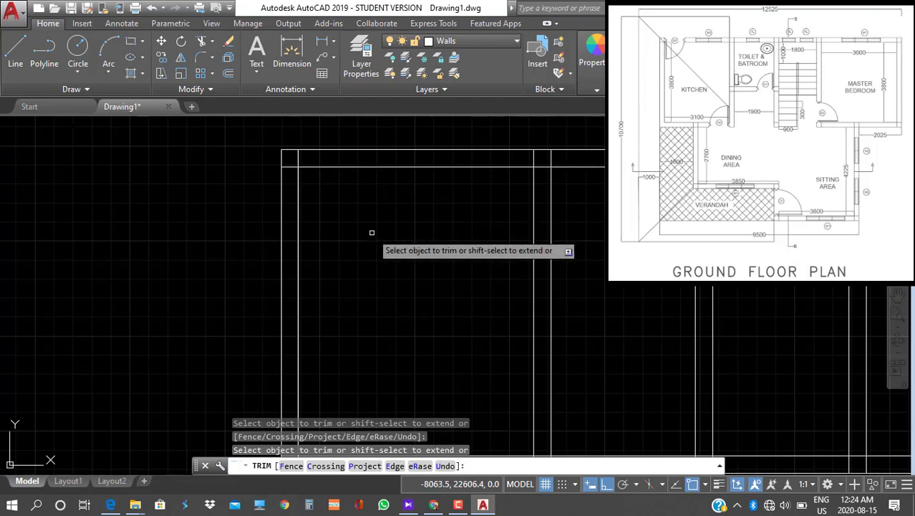
pyautogui.scroll(-2, 372, 234)
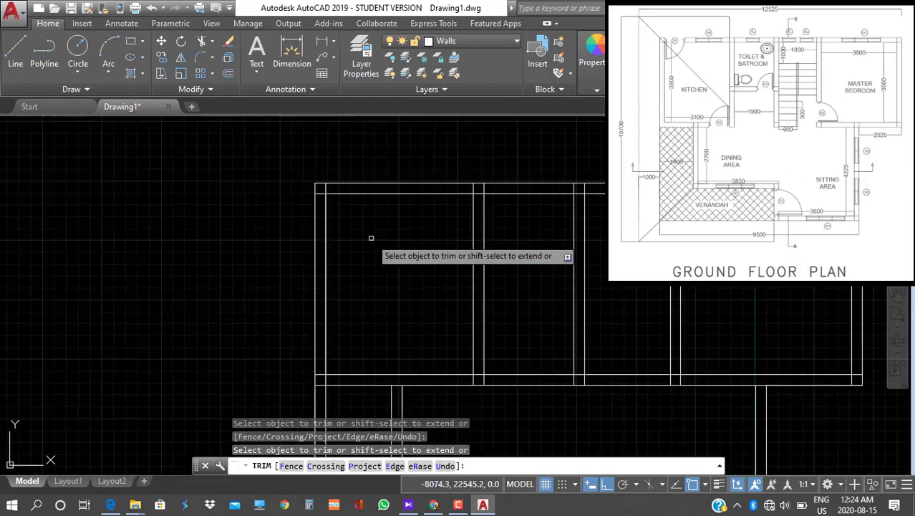
pyautogui.moveTo(371, 237); pyautogui.dragTo(331, 163, button='middle')
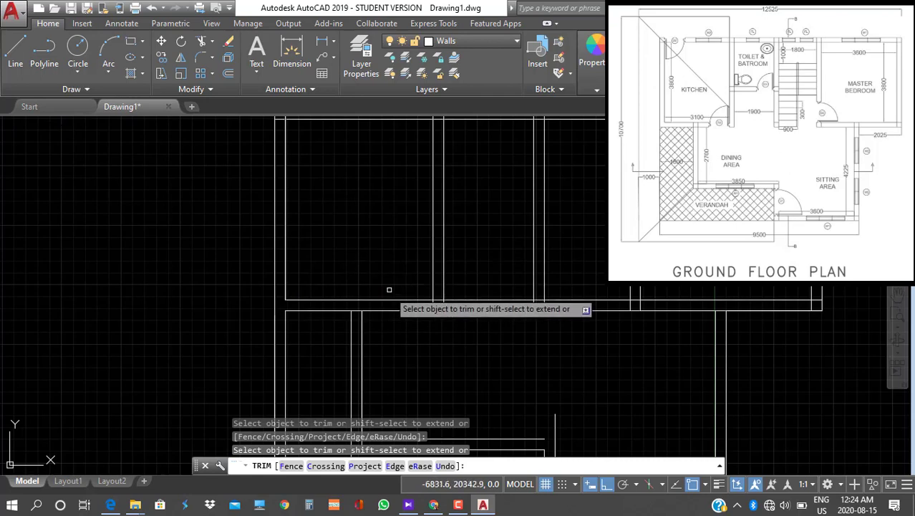
# Try to trim the lines where the kitchen–toilet partition meets the bottom wall, and undo the trims
pyautogui.scroll(5, 452, 302)
pyautogui.scroll(-3, 452, 302)
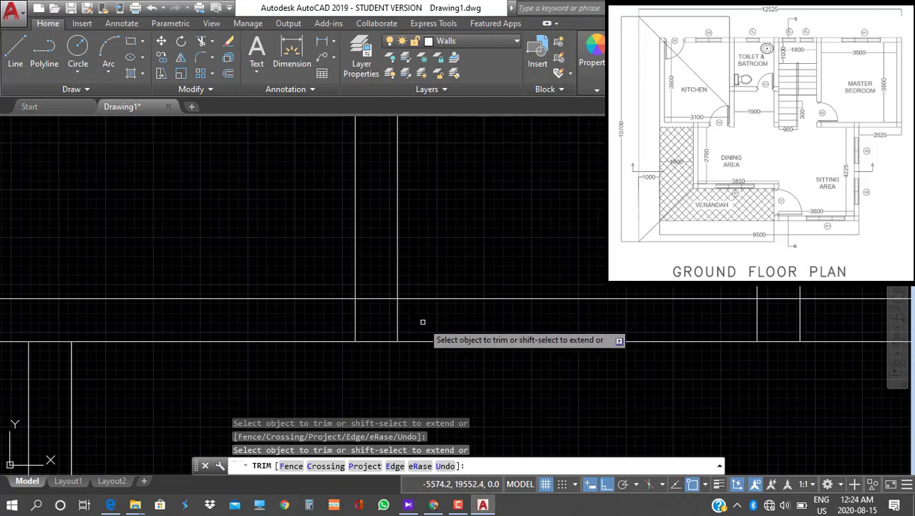
pyautogui.click(423, 322)
pyautogui.click(382, 310)
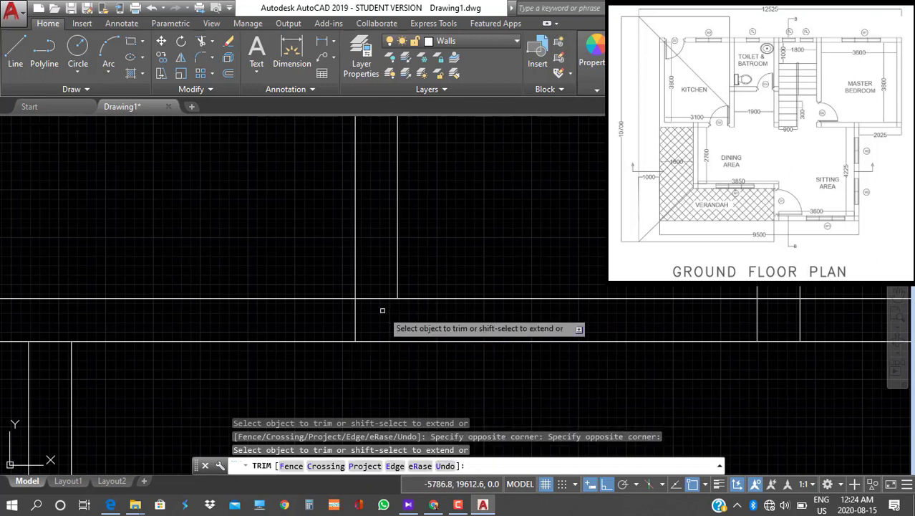
pyautogui.click(395, 316)
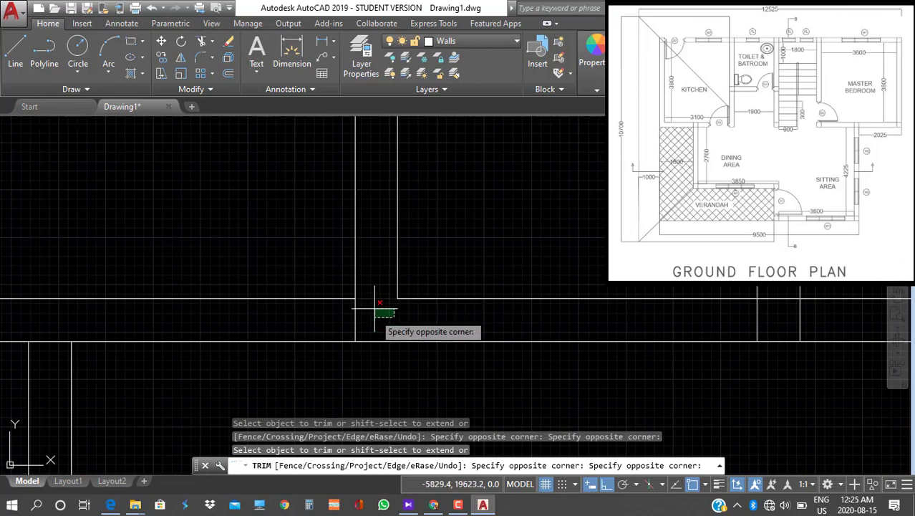
pyautogui.click(379, 322)
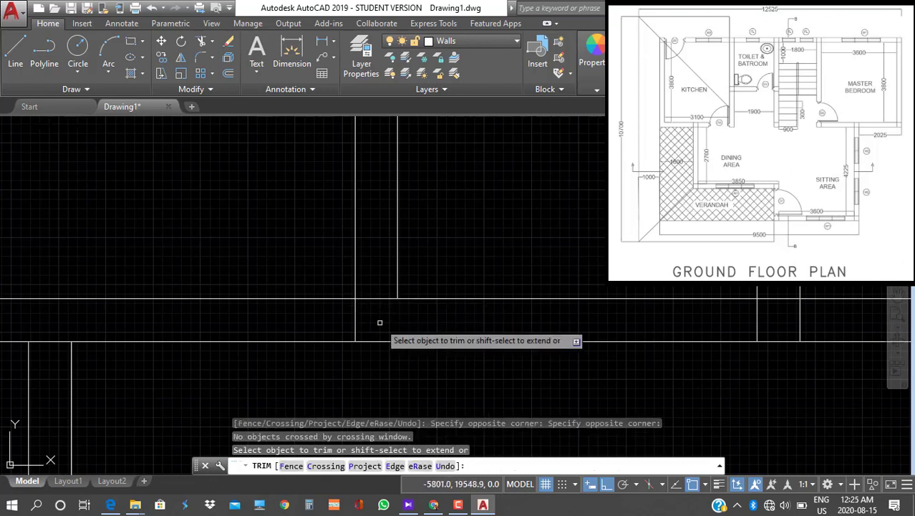
pyautogui.hotkey('ctrl', 'z')
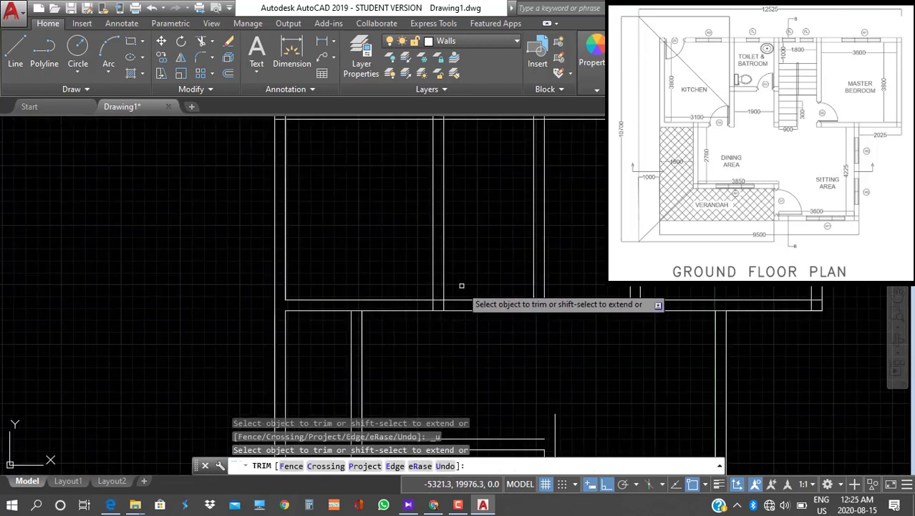
# Trim the bottom wall's upper line between the two lines of the kitchen–toilet partition
pyautogui.scroll(4, 434, 306)
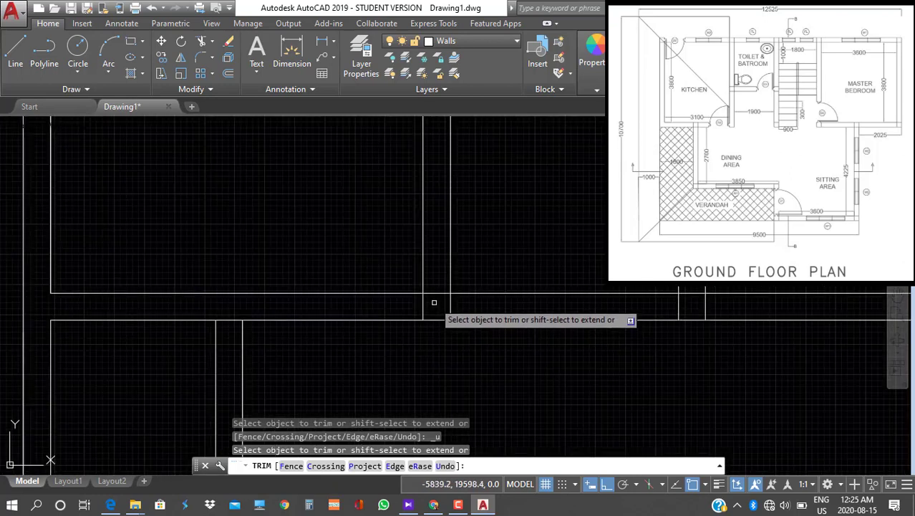
pyautogui.click(434, 304)
pyautogui.click(436, 279)
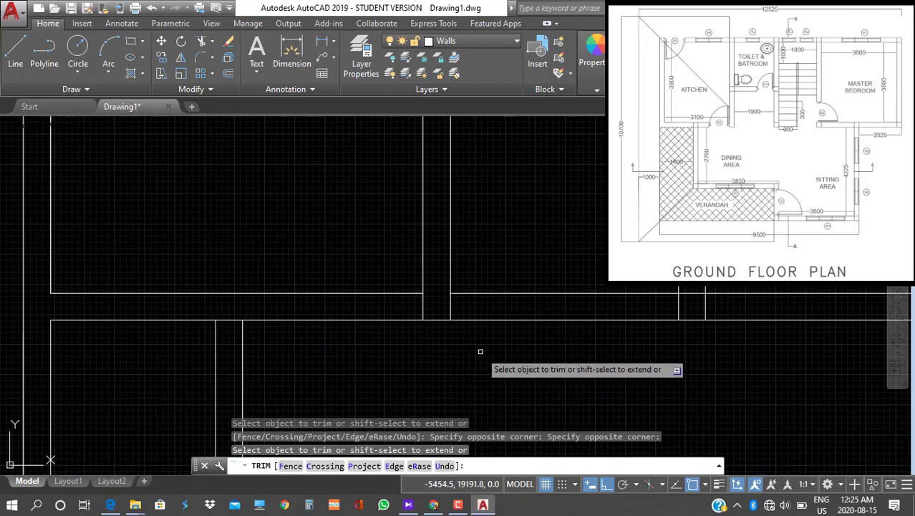
# Trim both bottom wall lines across the toilet and staircase bays to open them towards the dining and sitting areas
pyautogui.scroll(-2, 481, 351)
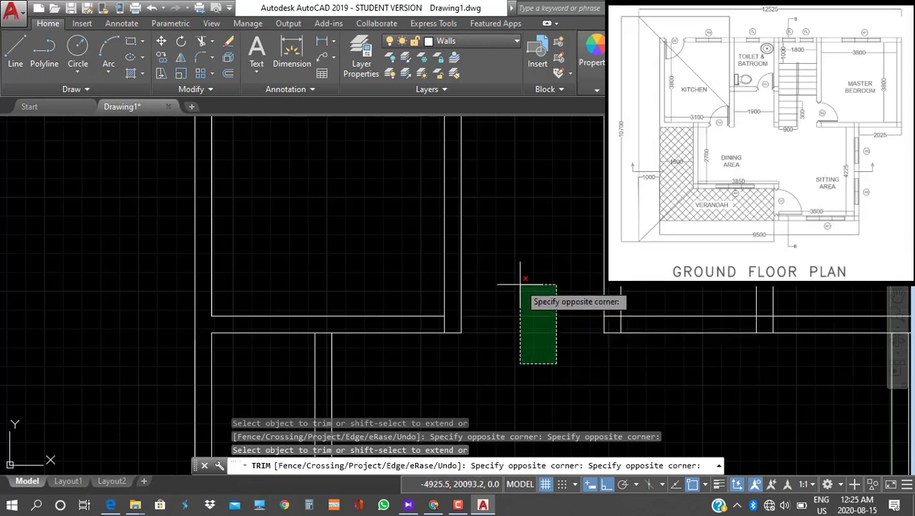
pyautogui.click(536, 316)
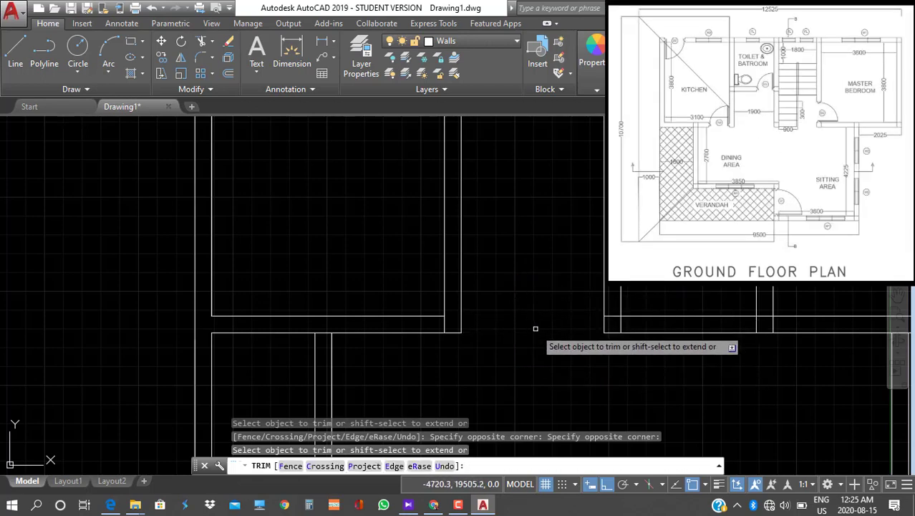
pyautogui.scroll(-2, 535, 328)
pyautogui.moveTo(533, 327)
pyautogui.mouseDown(button='middle')
pyautogui.moveTo(444, 333)
pyautogui.moveTo(335, 310)
pyautogui.mouseUp(button='middle')
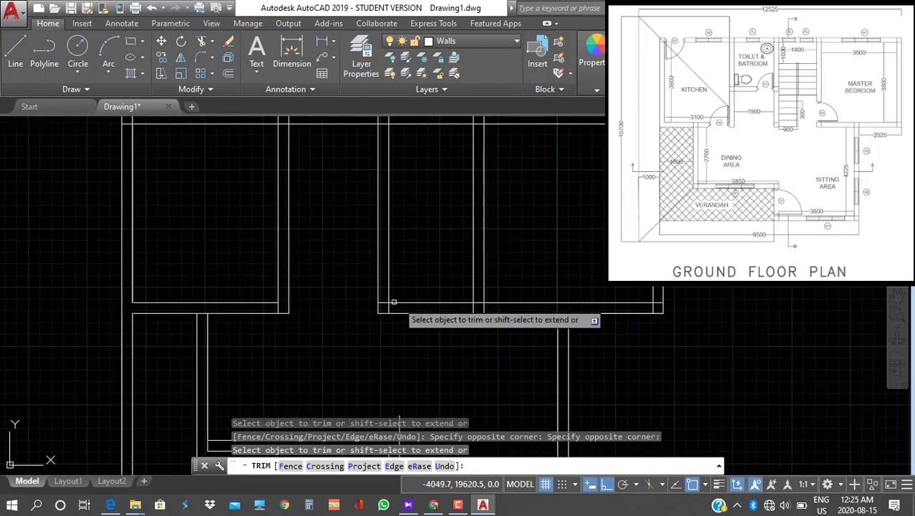
pyautogui.click(445, 338)
pyautogui.click(434, 280)
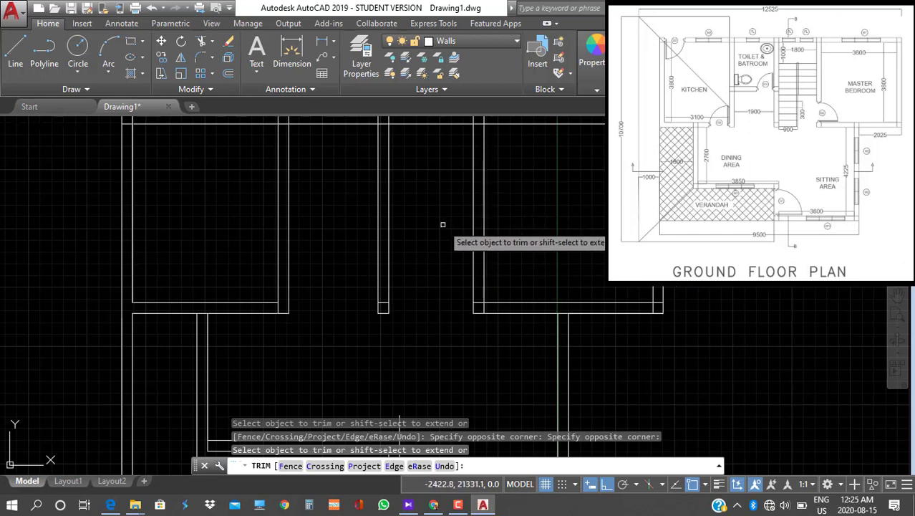
# Trim the overlapping lines where the kitchen–toilet and toilet–staircase partitions meet the top wall
pyautogui.scroll(-2, 443, 230)
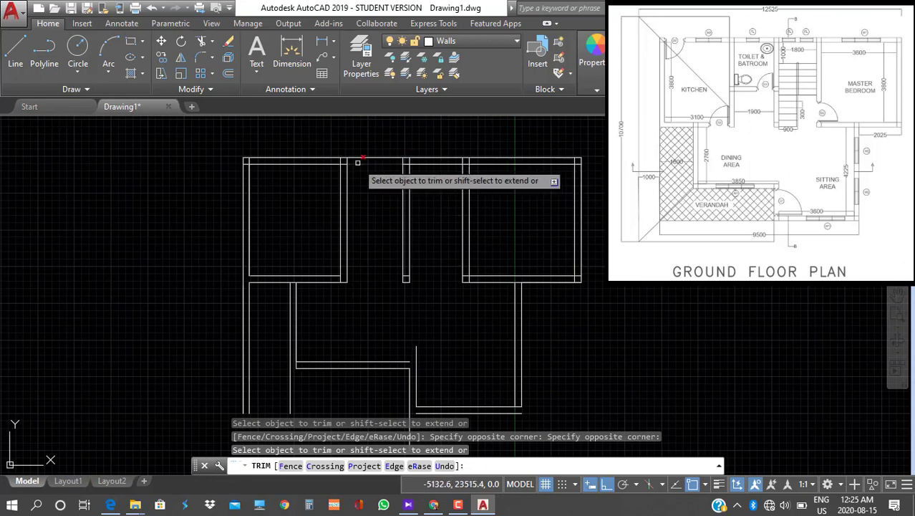
pyautogui.scroll(3, 348, 162)
pyautogui.scroll(2, 347, 161)
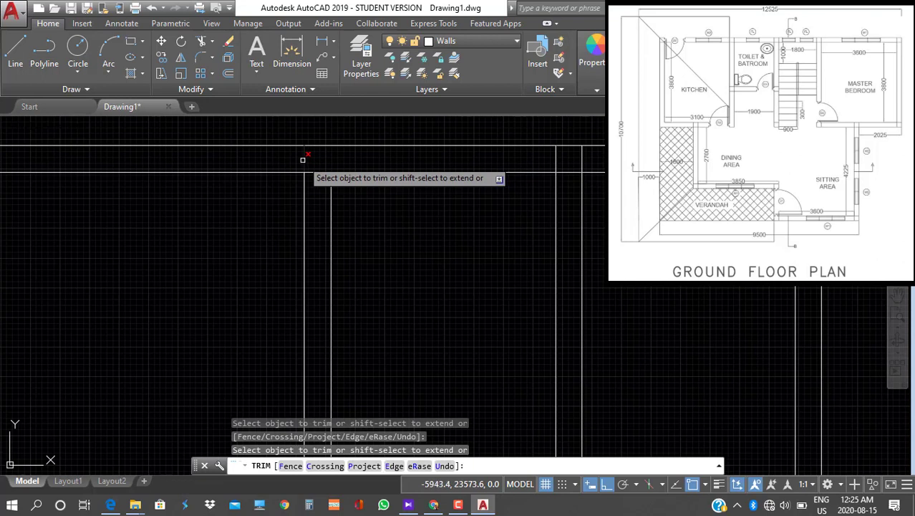
pyautogui.click(323, 171)
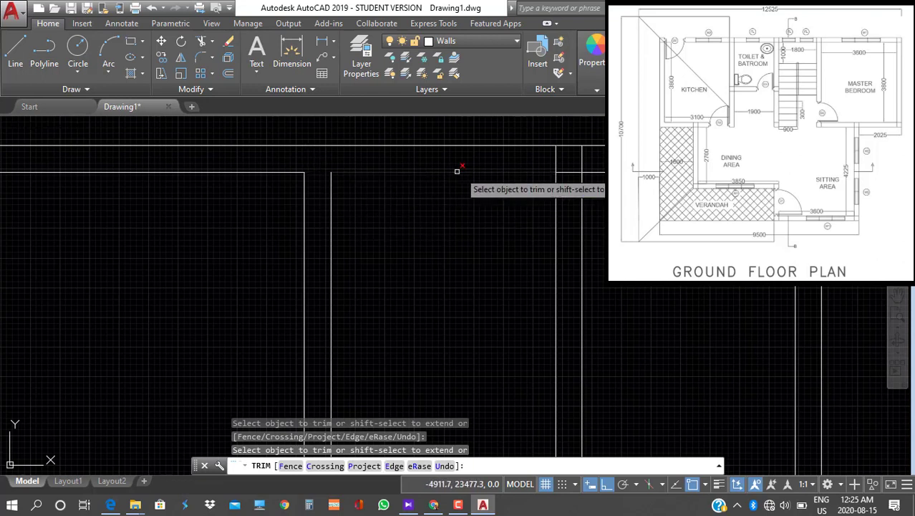
pyautogui.click(555, 160)
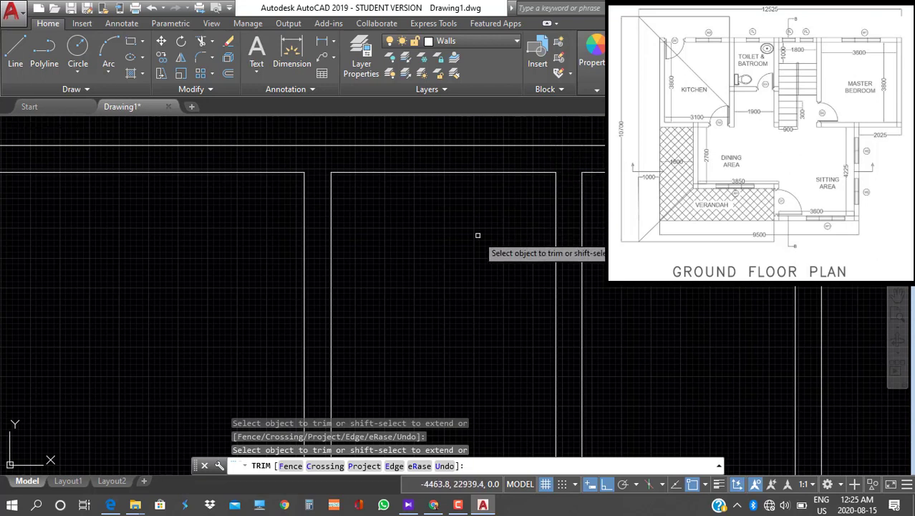
pyautogui.scroll(-3, 478, 235)
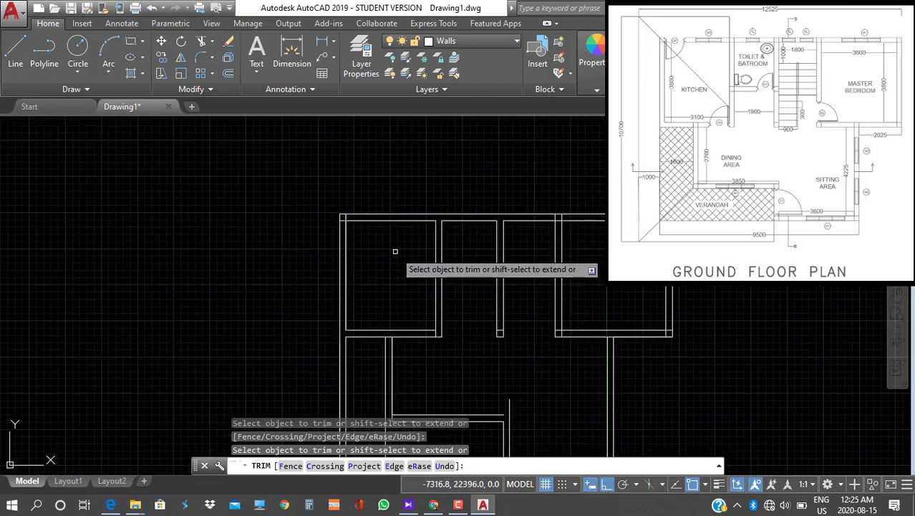
pyautogui.scroll(2, 394, 251)
pyautogui.scroll(2, 395, 251)
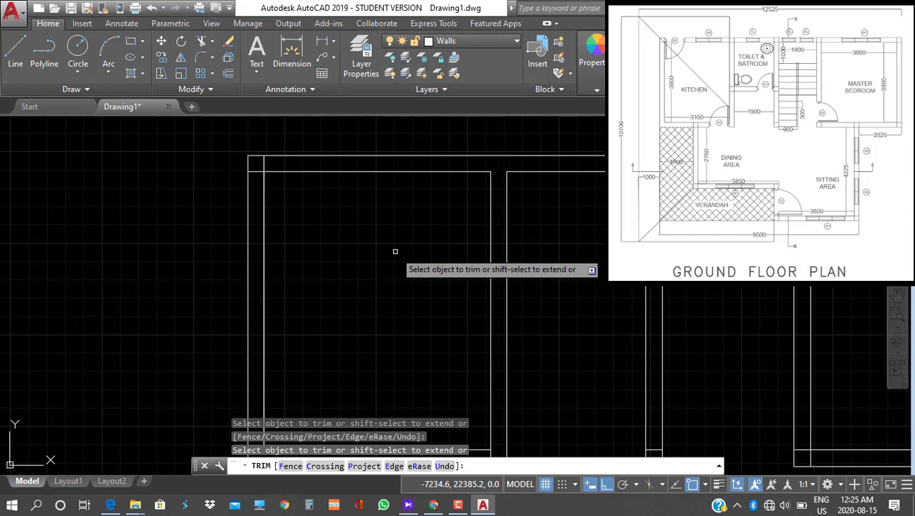
pyautogui.press('Escape')
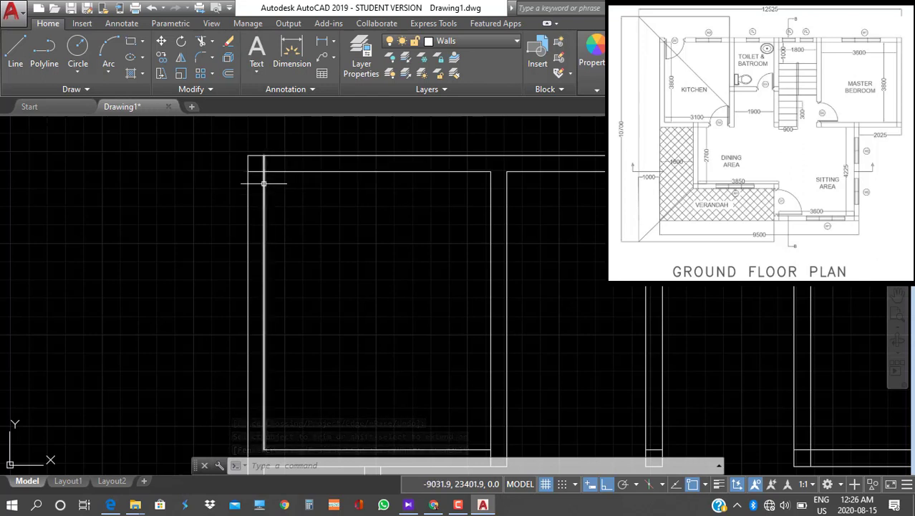
# Fillet the kitchen's inner left and top wall lines into a clean upper-left corner
pyautogui.click(213, 60)
pyautogui.click(222, 80)
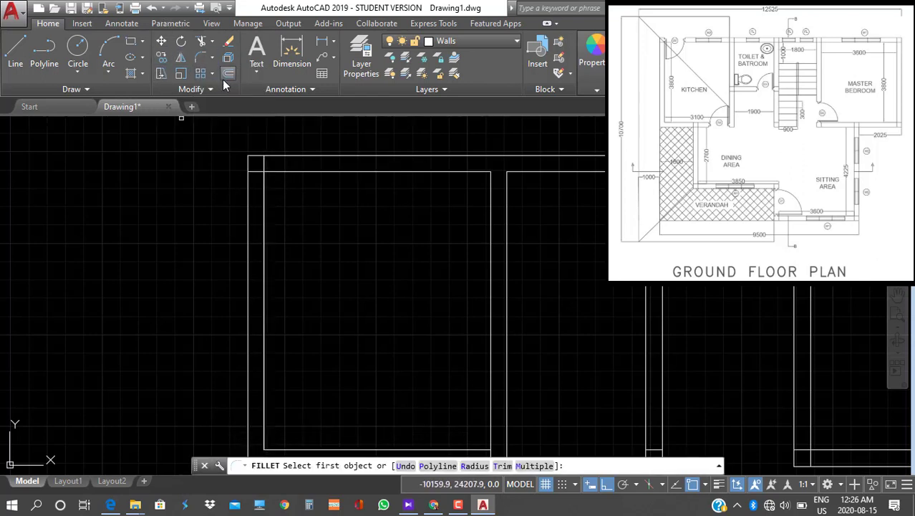
pyautogui.click(265, 195)
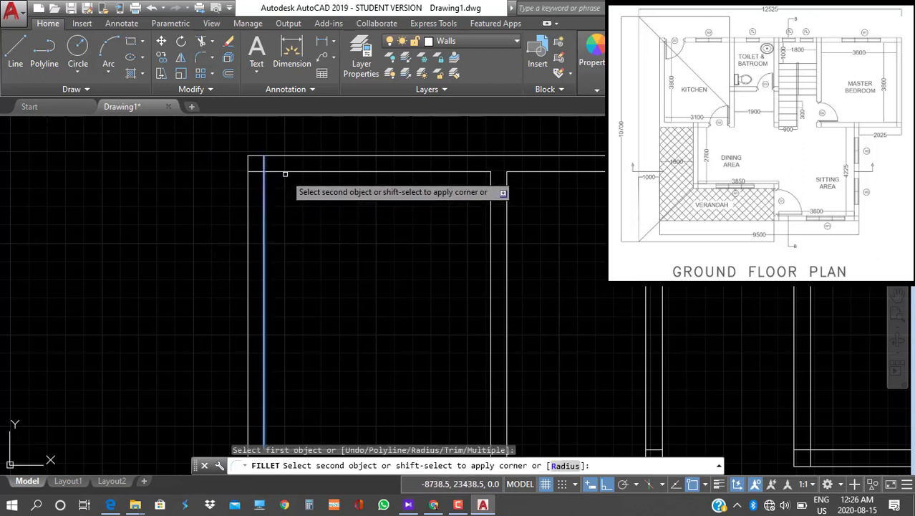
pyautogui.click(285, 173)
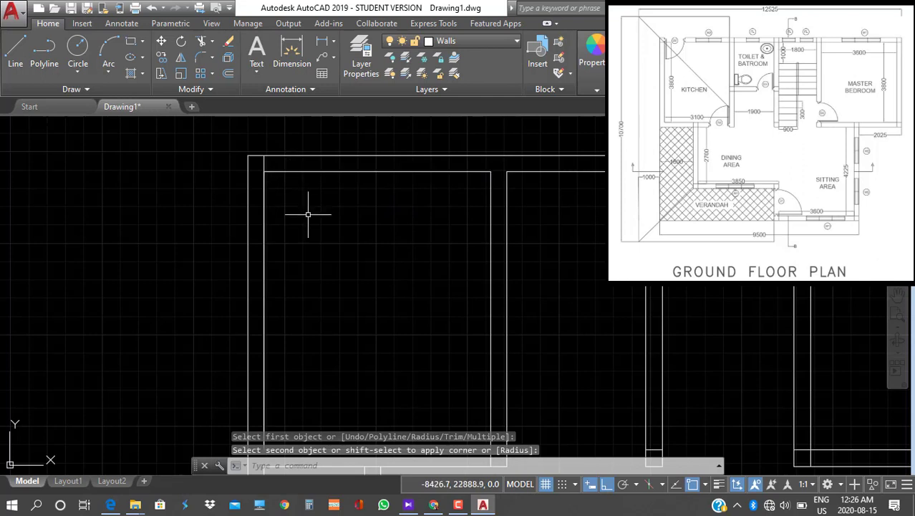
pyautogui.press('Escape')
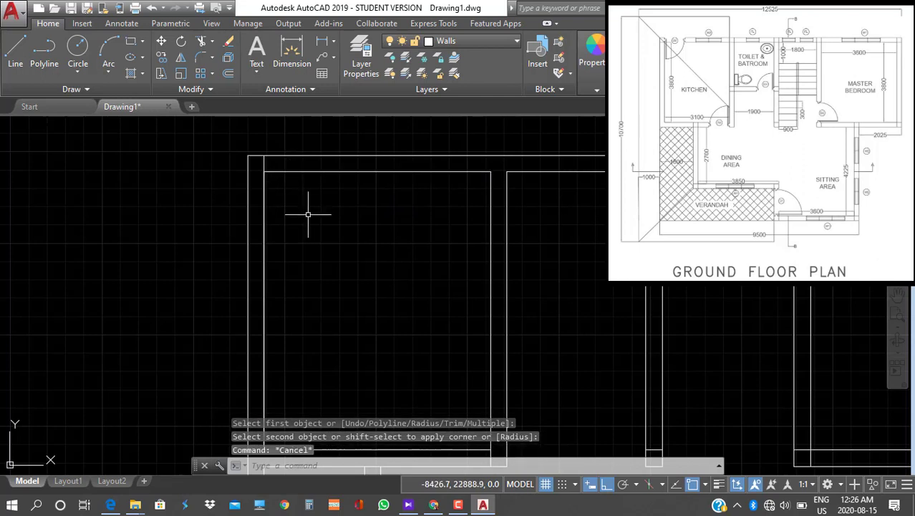
# Delete the duplicate kitchen left wall line that crosses the top wall
pyautogui.click(264, 165)
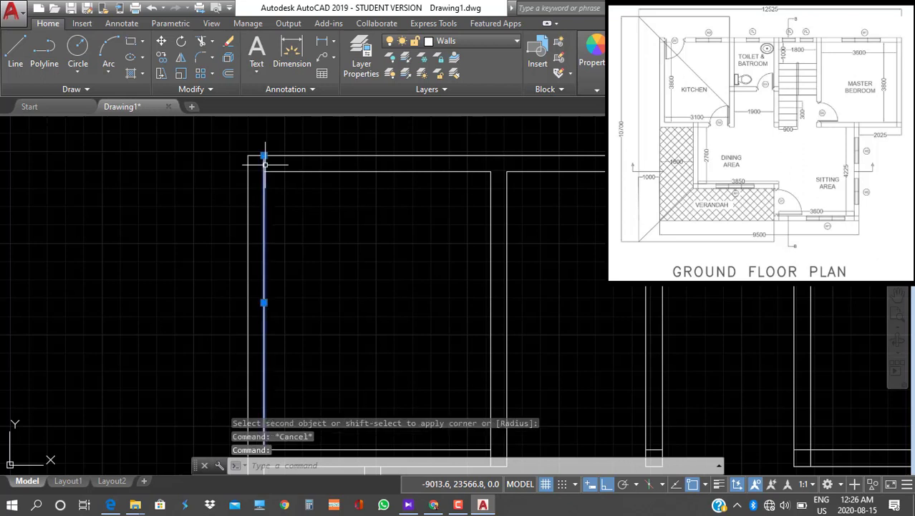
pyautogui.press('Delete')
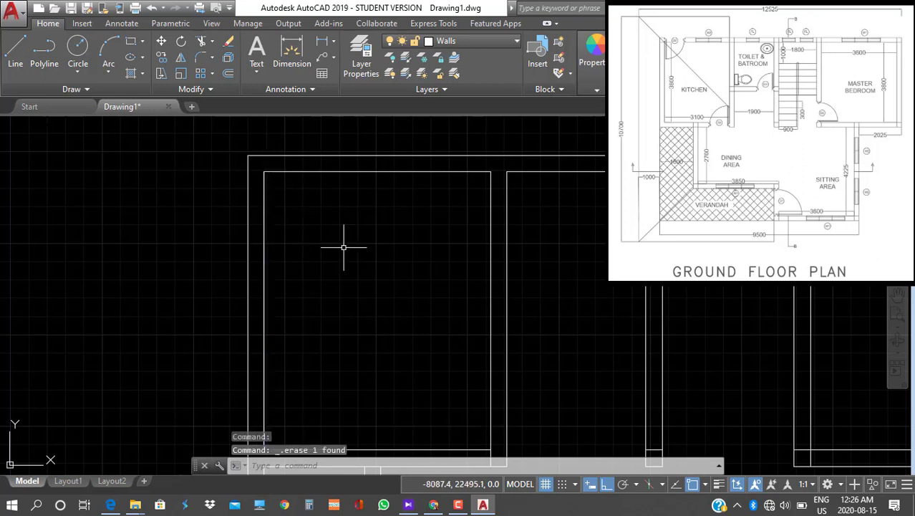
pyautogui.scroll(-2, 357, 260)
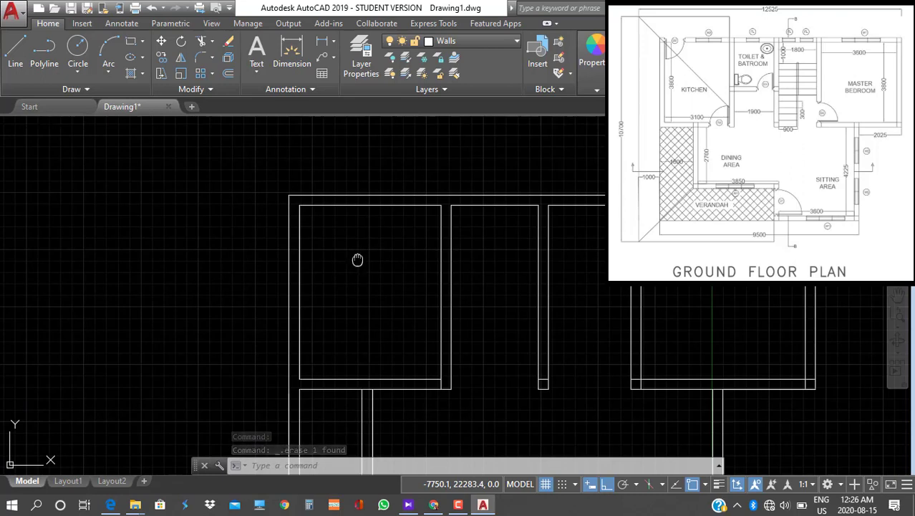
# Fillet the master bedroom's inner right wall line with its inner bottom and inner top wall lines into clean corners
pyautogui.moveTo(357, 259); pyautogui.dragTo(114, 230, button='middle')
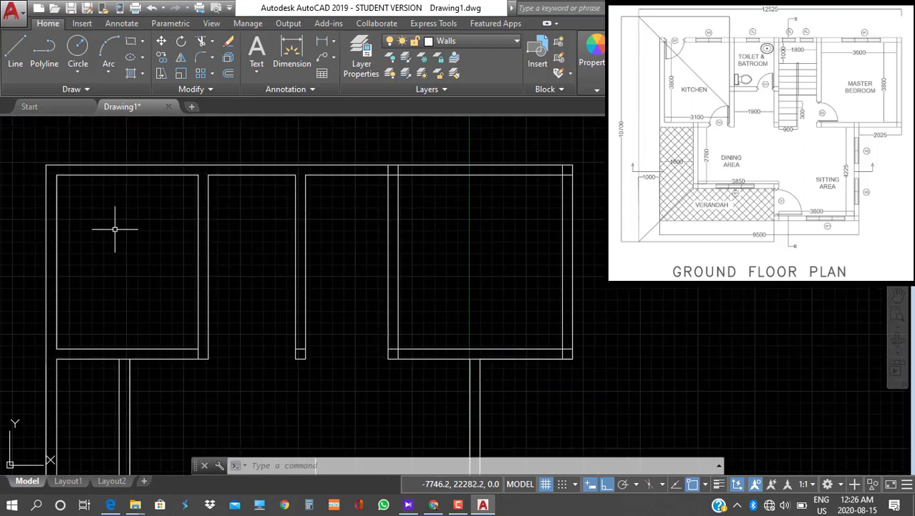
pyautogui.click(201, 63)
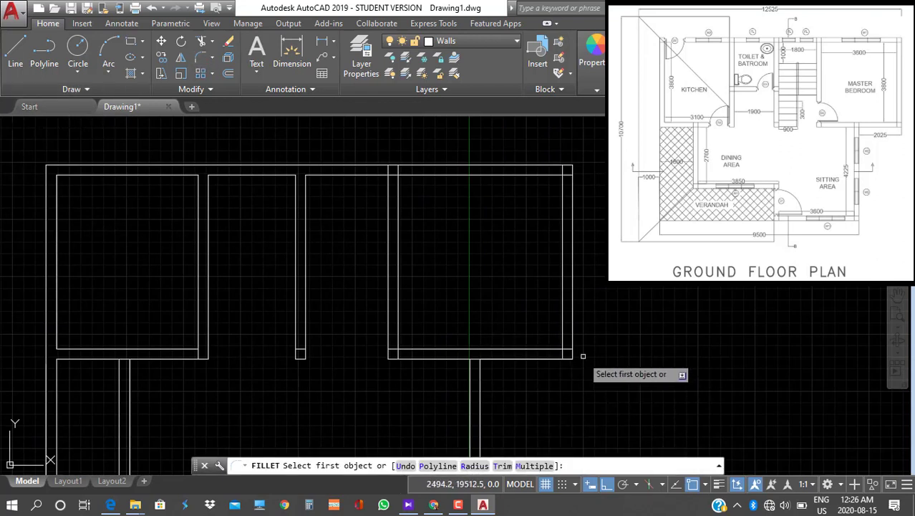
pyautogui.click(563, 326)
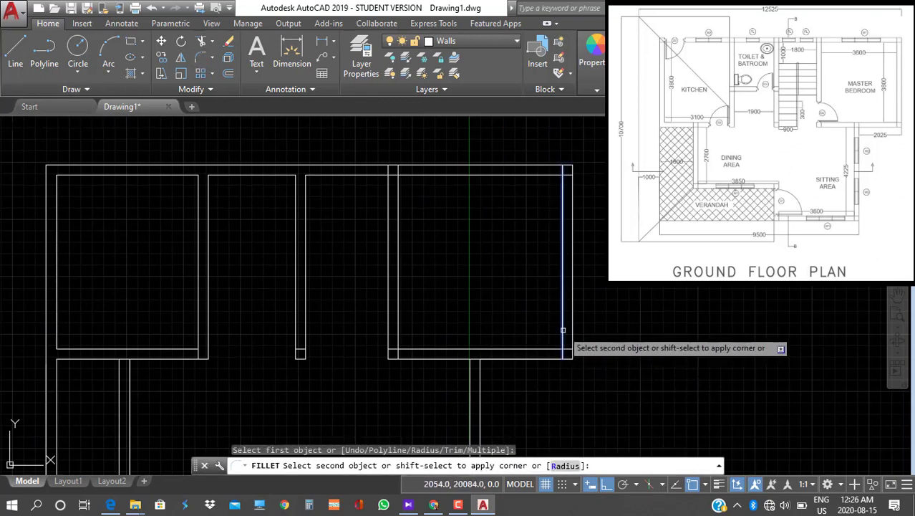
pyautogui.click(544, 349)
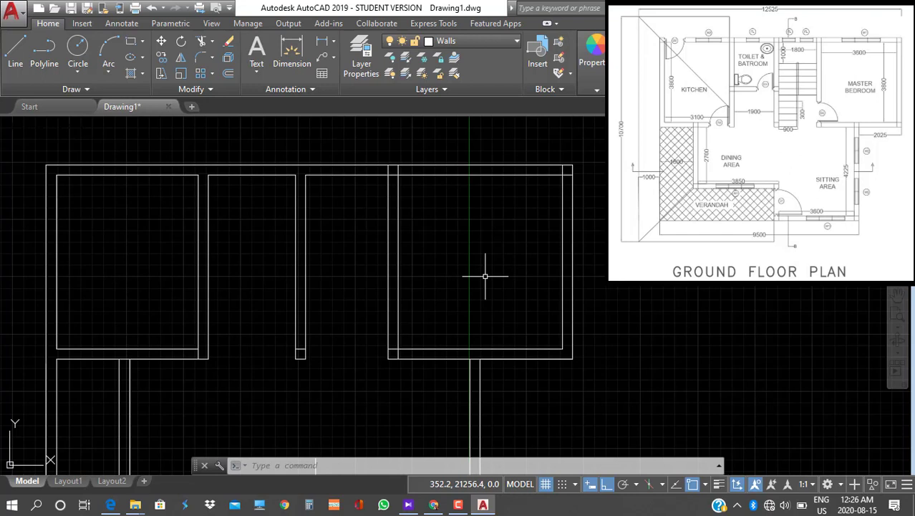
pyautogui.write('f')
pyautogui.press('Return')
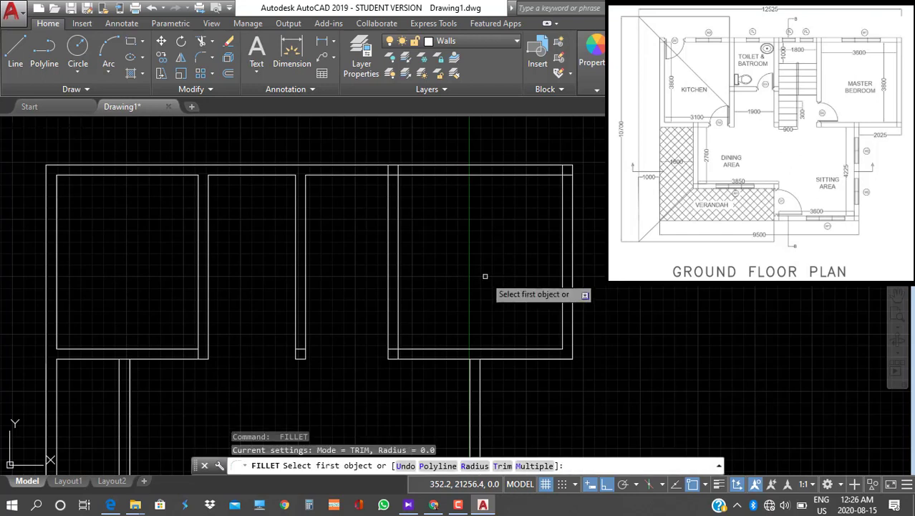
pyautogui.click(563, 188)
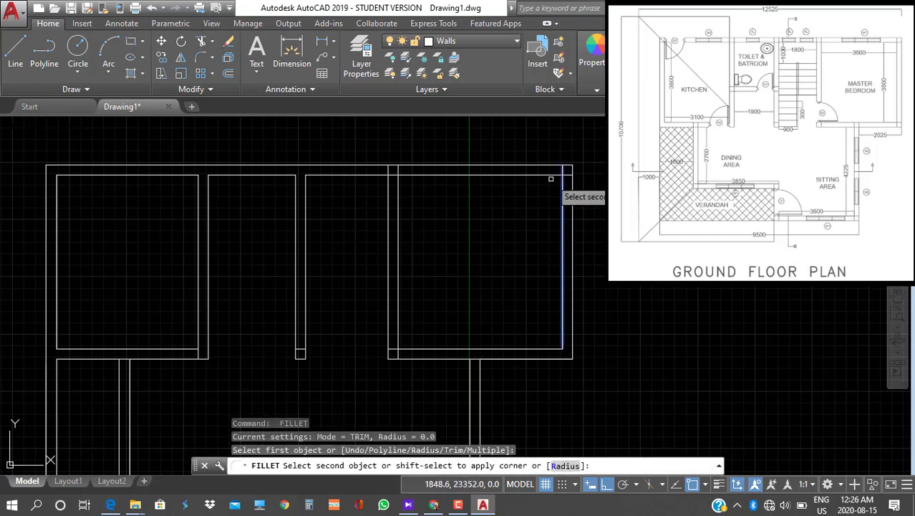
pyautogui.click(547, 175)
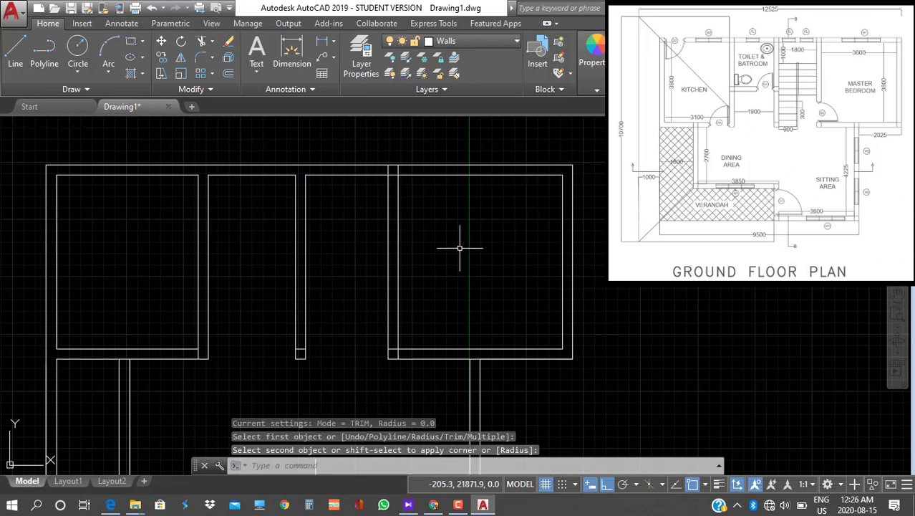
pyautogui.rightClick(408, 173)
pyautogui.click(451, 191)
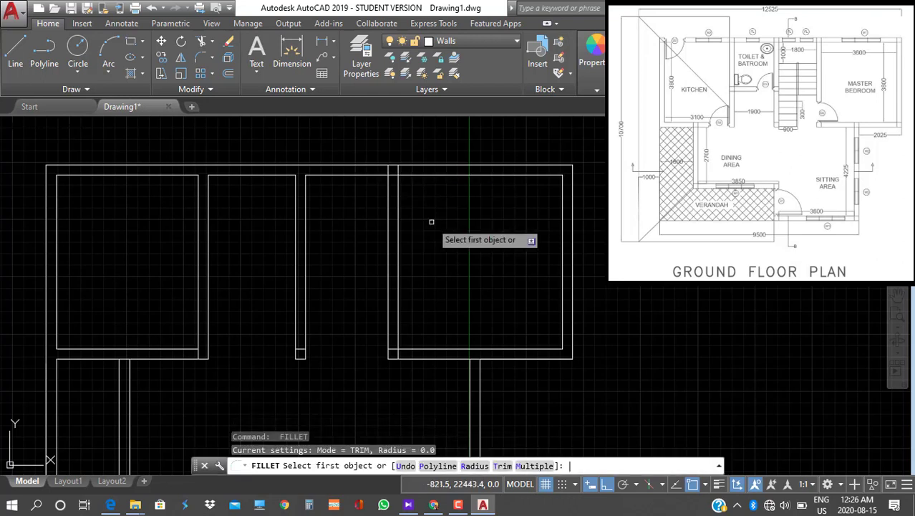
pyautogui.click(405, 175)
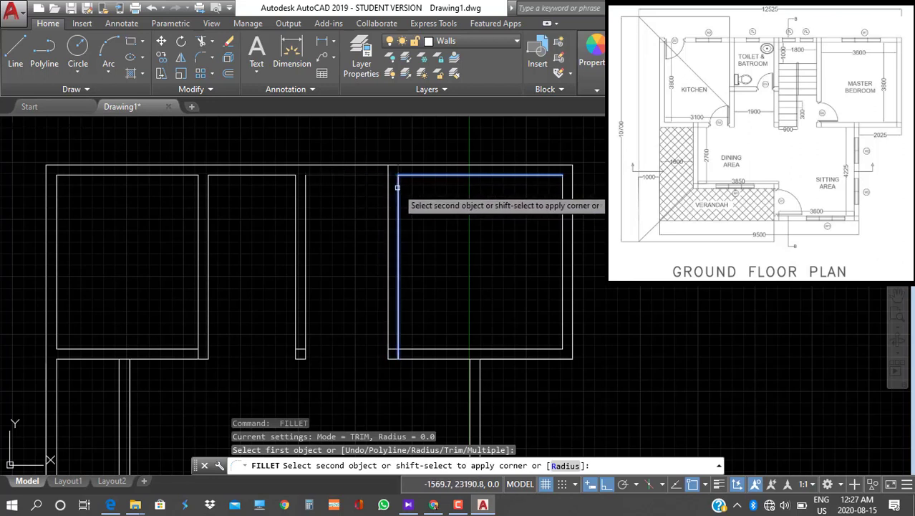
pyautogui.press('Escape')
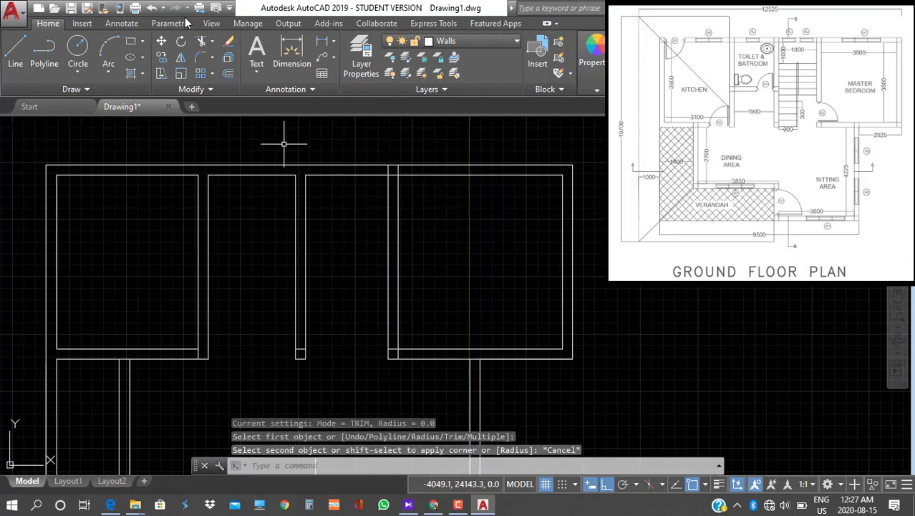
# Trim the overlapping lines where the staircase–master bedroom partition meets the top wall
pyautogui.write('tr')
pyautogui.press('Return')
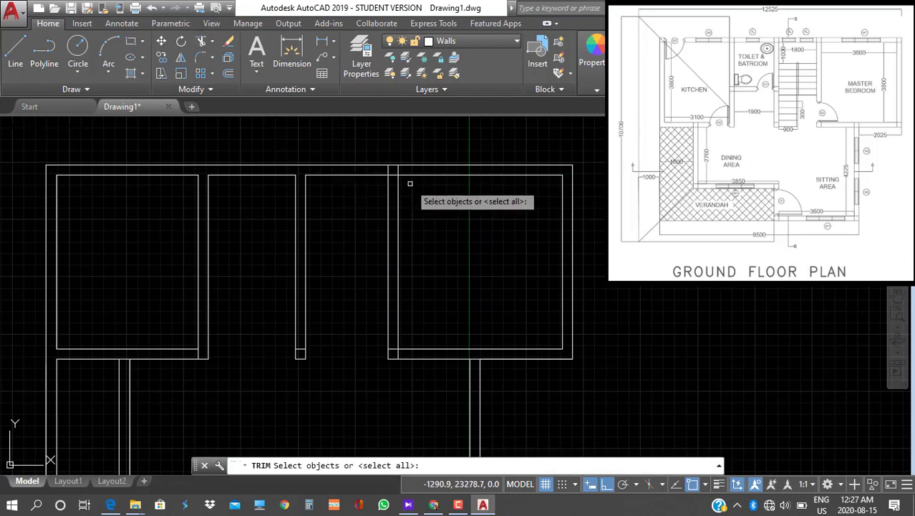
pyautogui.press('Return')
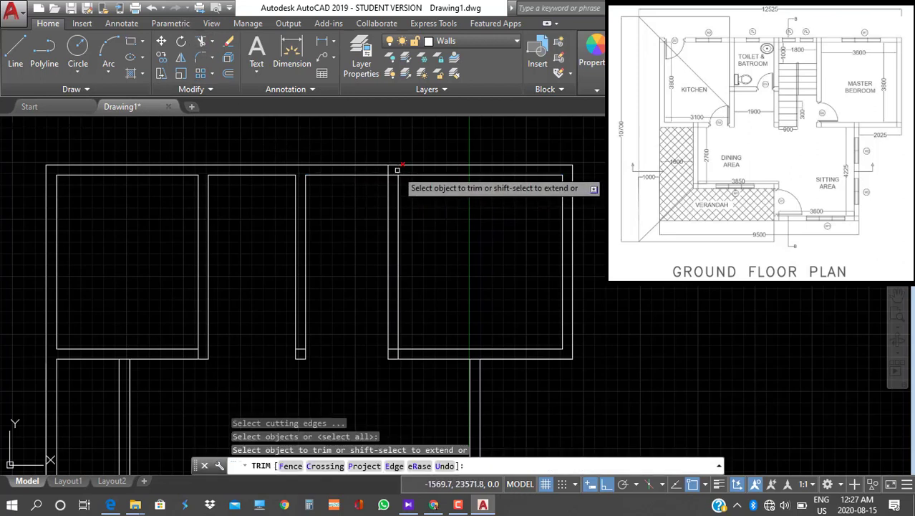
pyautogui.scroll(2, 403, 166)
pyautogui.click(403, 167)
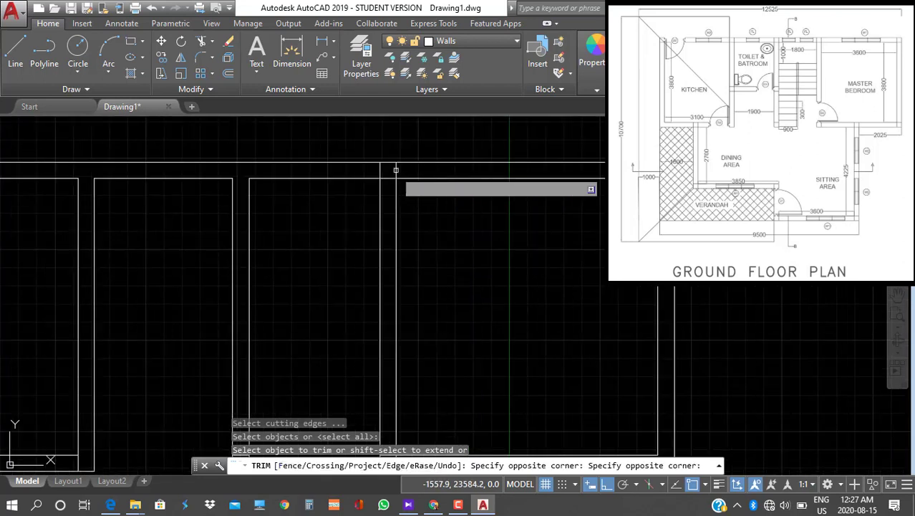
pyautogui.click(369, 171)
pyautogui.click(407, 174)
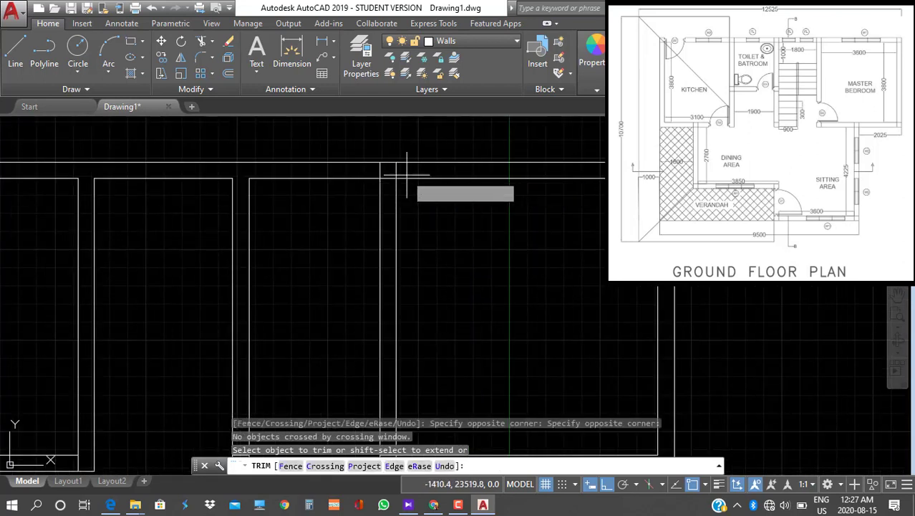
pyautogui.click(370, 173)
pyautogui.click(388, 178)
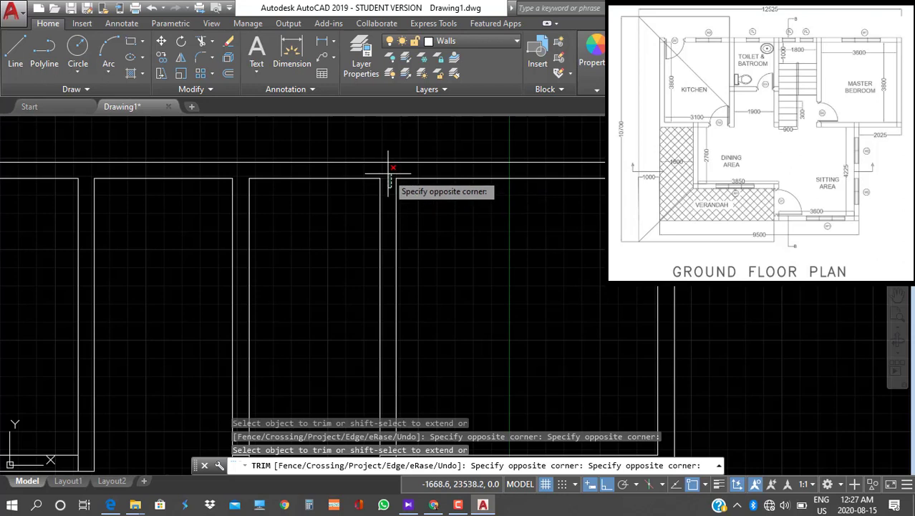
pyautogui.click(387, 206)
pyautogui.scroll(-2, 387, 207)
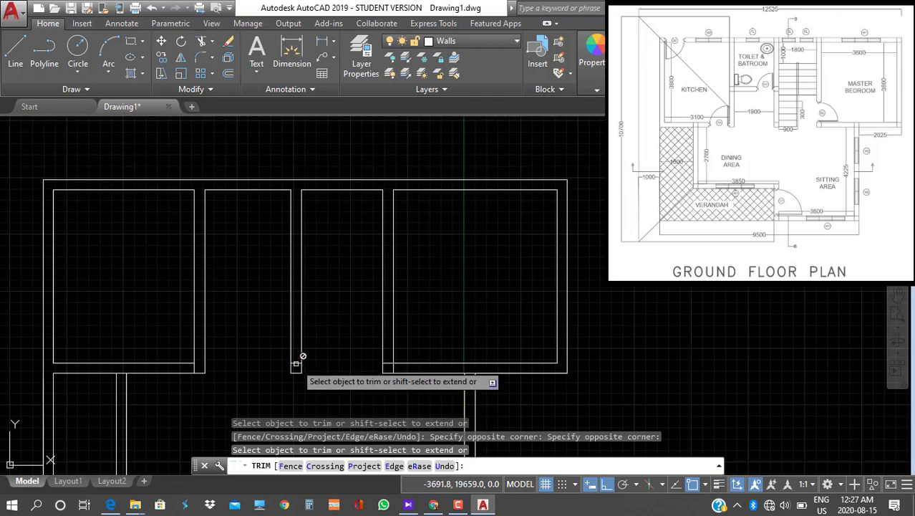
# Delete the short extra line crossing the lower end of the toilet–staircase partition
pyautogui.scroll(2, 296, 363)
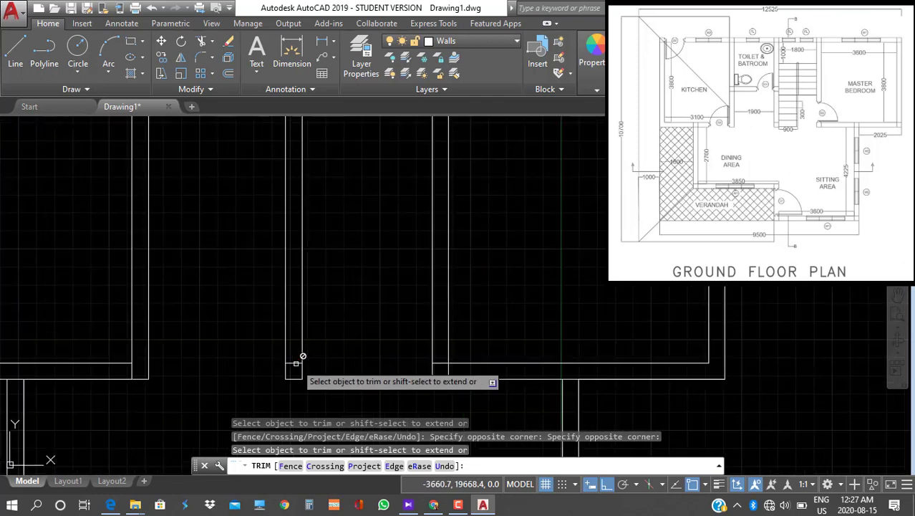
pyautogui.scroll(4, 295, 364)
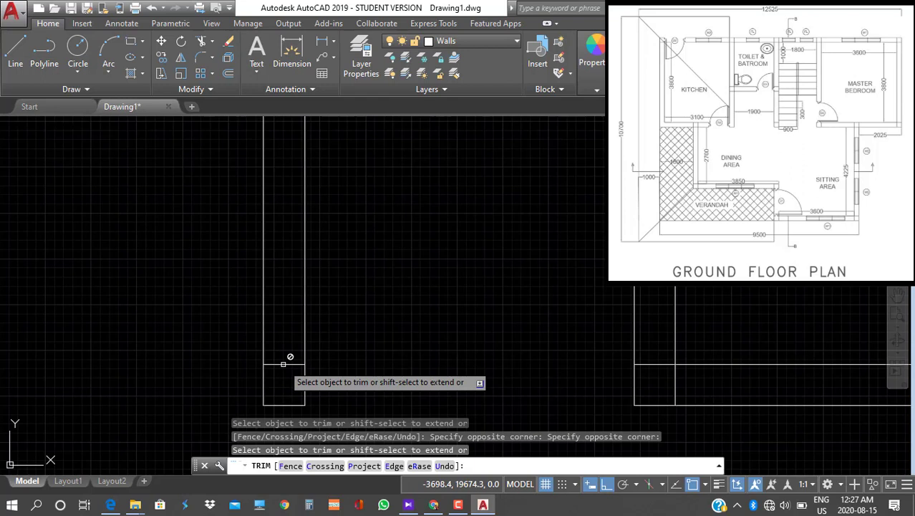
pyautogui.press('Escape')
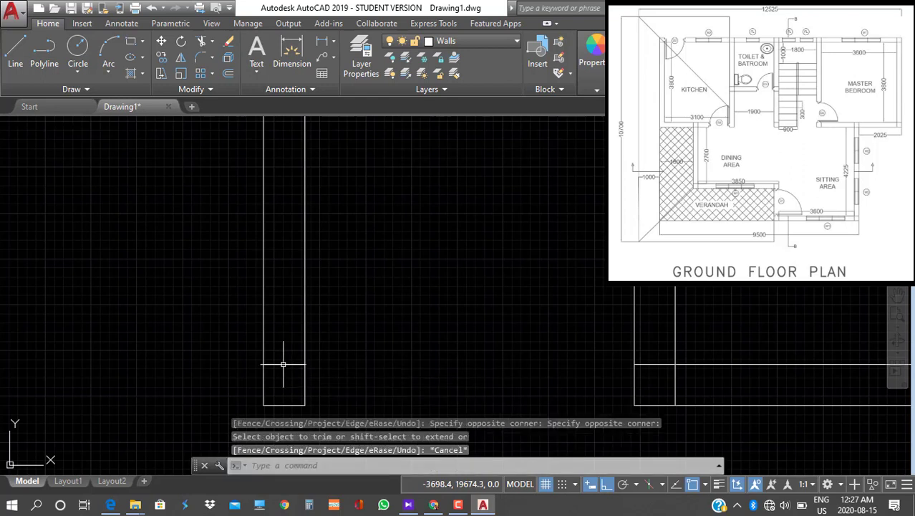
pyautogui.click(284, 364)
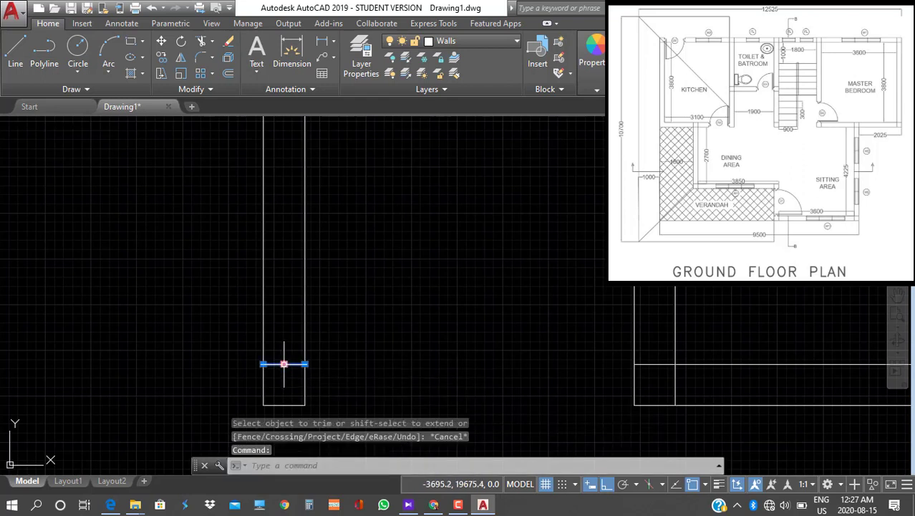
pyautogui.press('Delete')
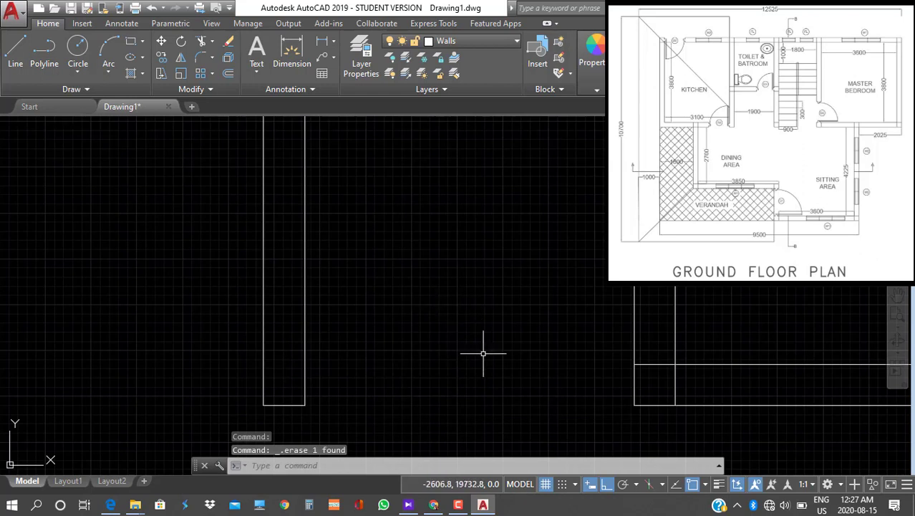
# Trim the overlapping lines at the master bedroom's lower-left corner and where the sitting area's right wall meets the bedroom's bottom wall
pyautogui.scroll(-3, 473, 371)
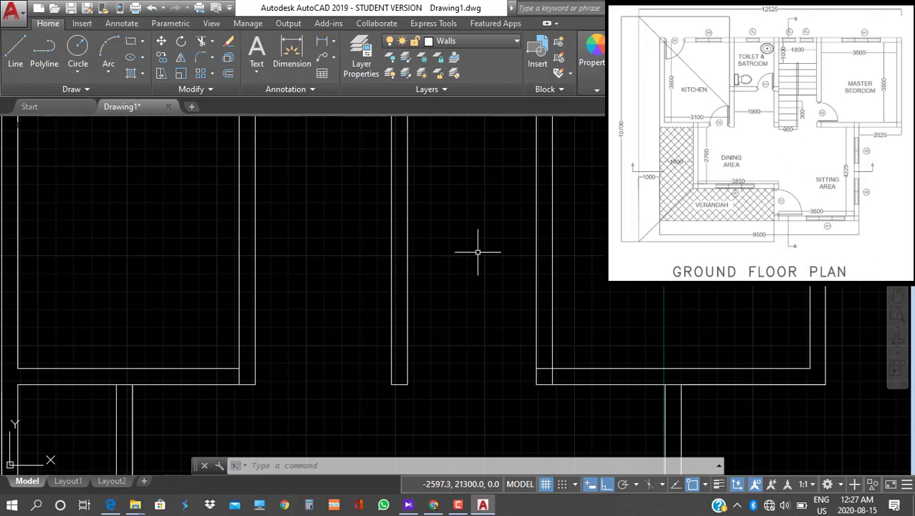
pyautogui.click(200, 63)
pyautogui.press('Escape')
pyautogui.write('tr')
pyautogui.press('Return')
pyautogui.press('Return')
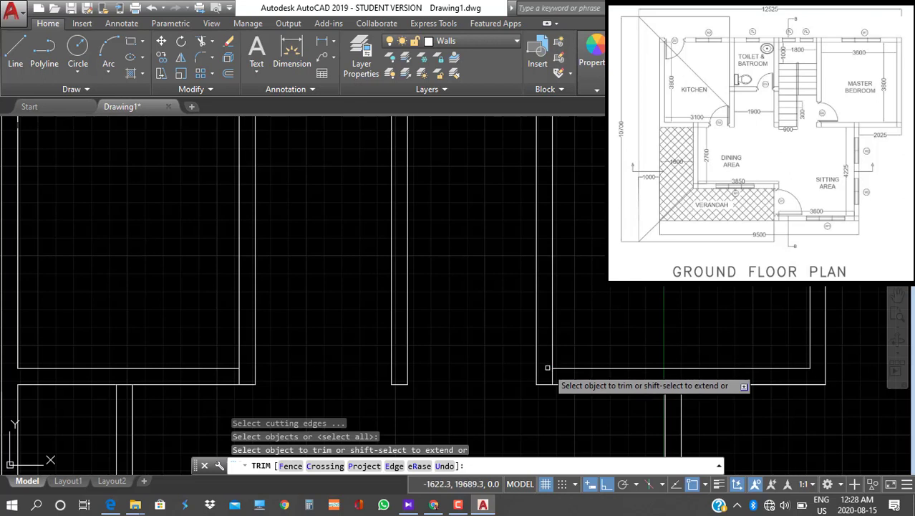
pyautogui.click(547, 367)
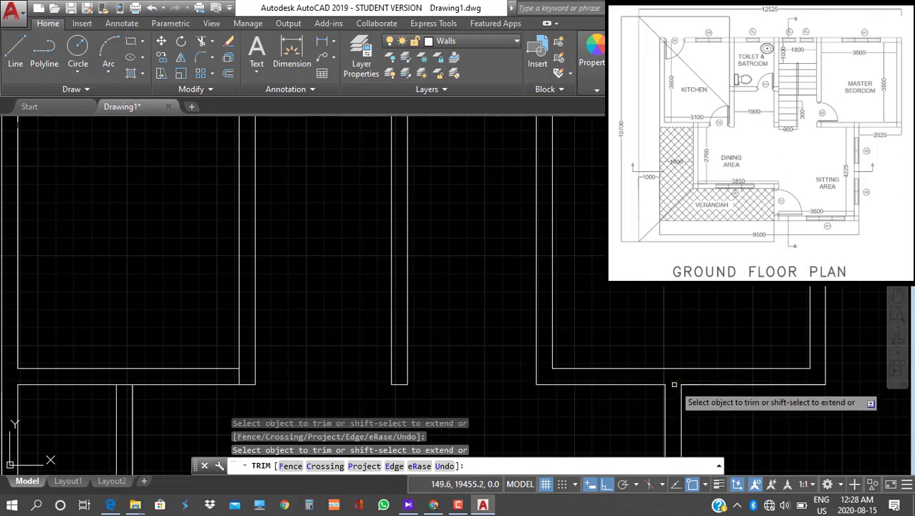
pyautogui.scroll(-2, 495, 351)
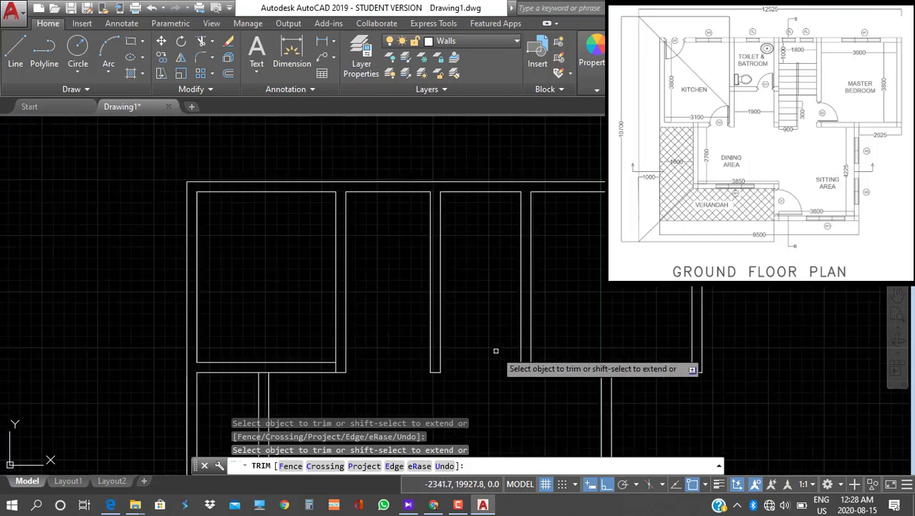
pyautogui.scroll(-4, 496, 350)
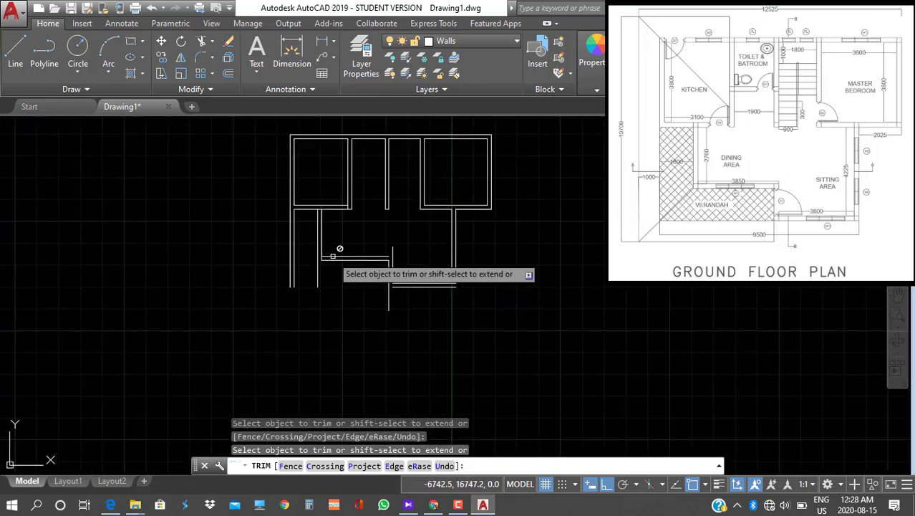
pyautogui.scroll(4, 332, 256)
pyautogui.scroll(-2, 363, 255)
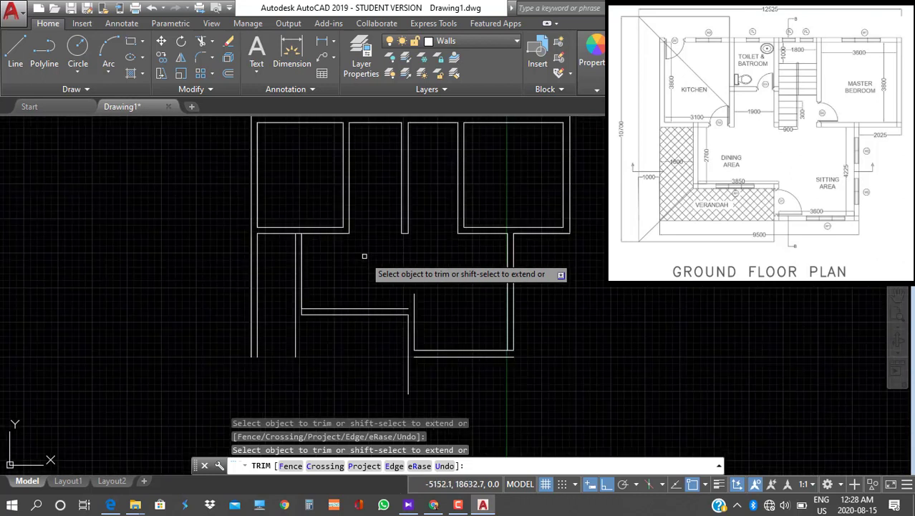
pyautogui.press('Escape')
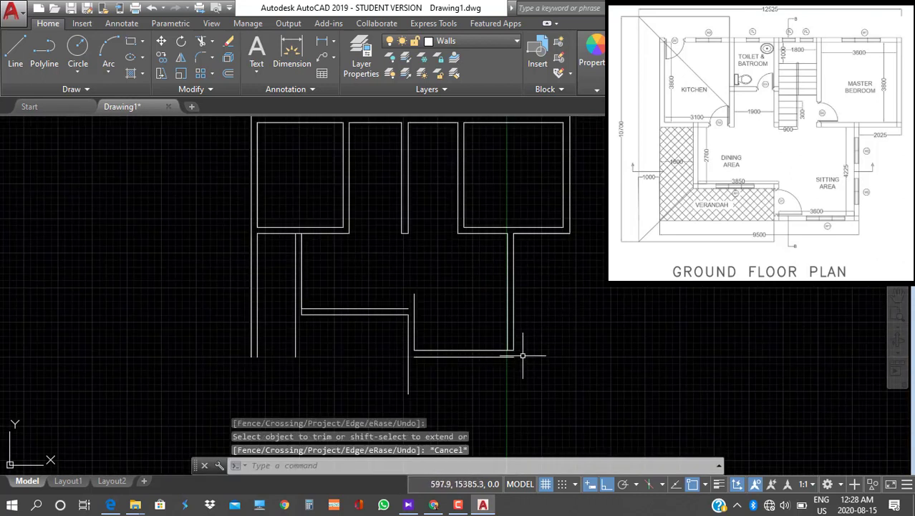
# Fillet the sitting area's outer bottom wall line with its outer right and outer left wall lines into clean corners
pyautogui.click(202, 61)
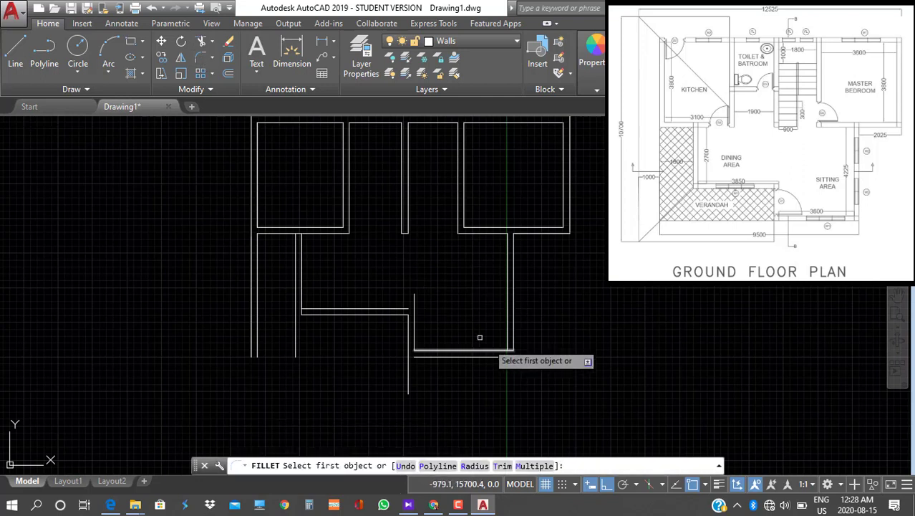
pyautogui.click(505, 356)
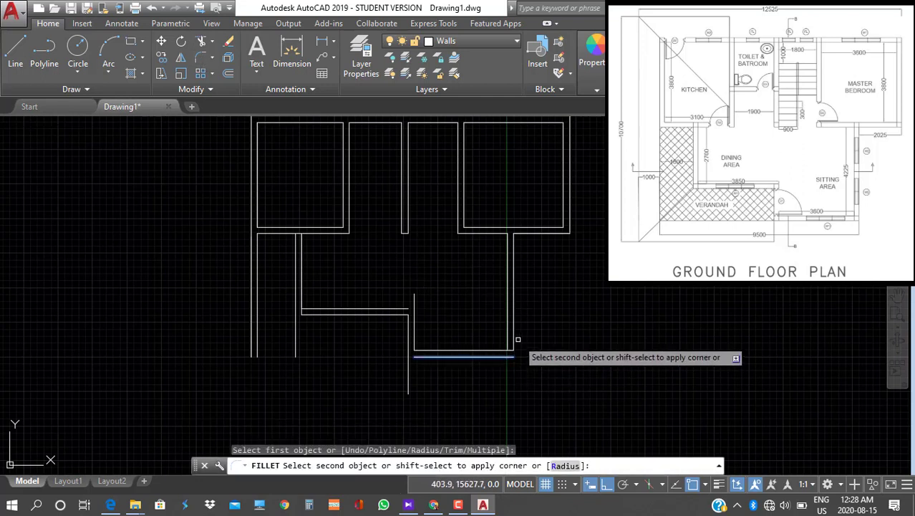
pyautogui.click(513, 334)
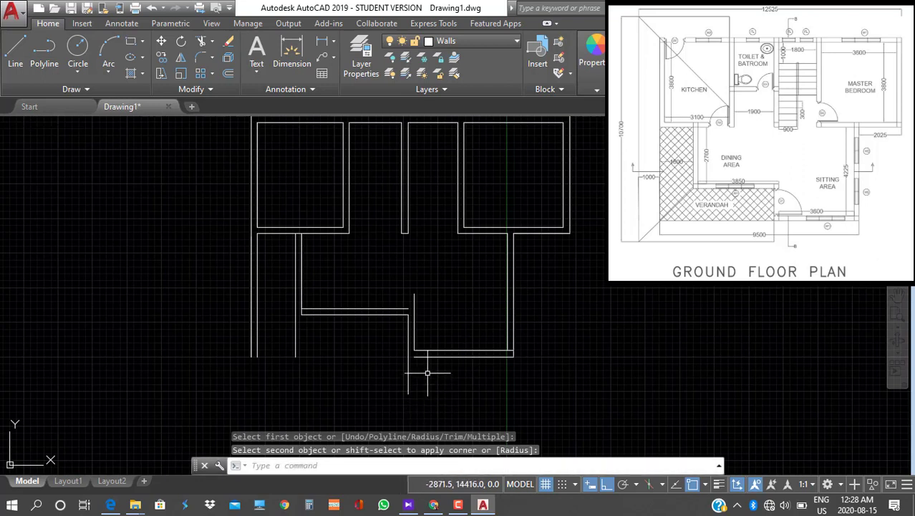
pyautogui.press('Return')
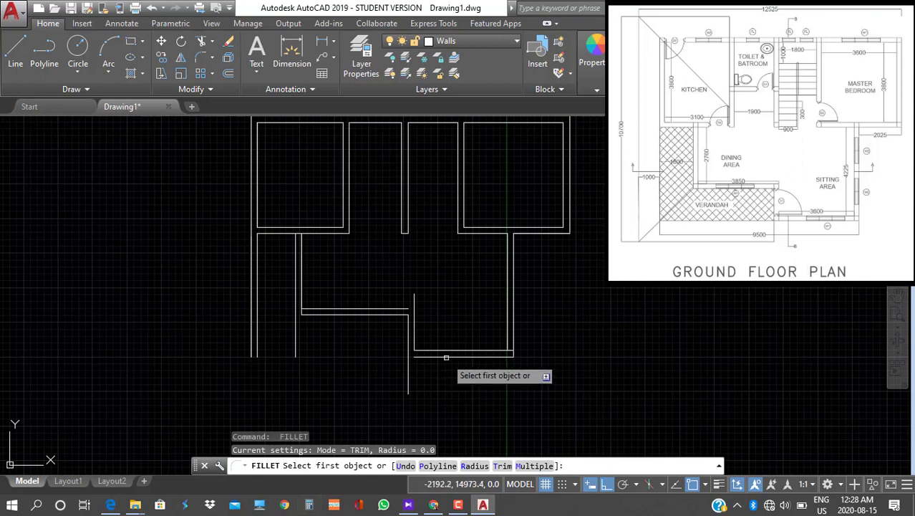
pyautogui.click(433, 356)
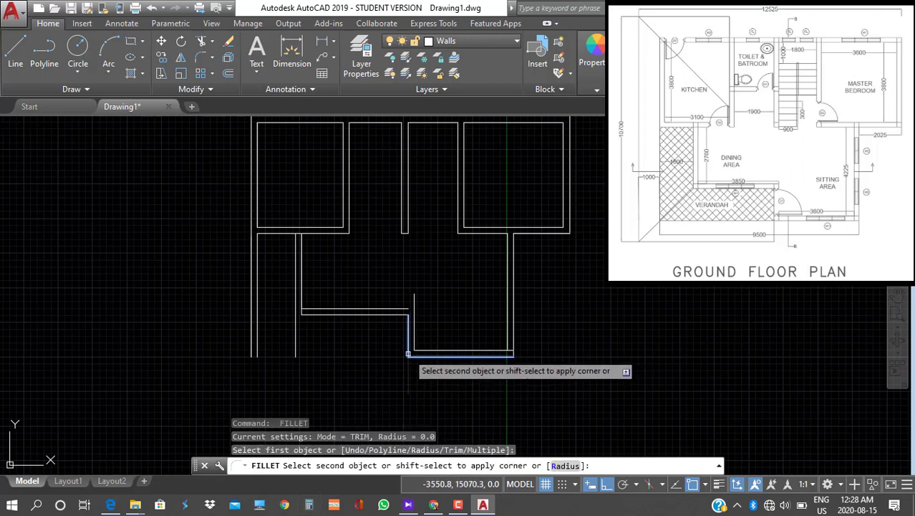
pyautogui.click(409, 351)
pyautogui.press('Return')
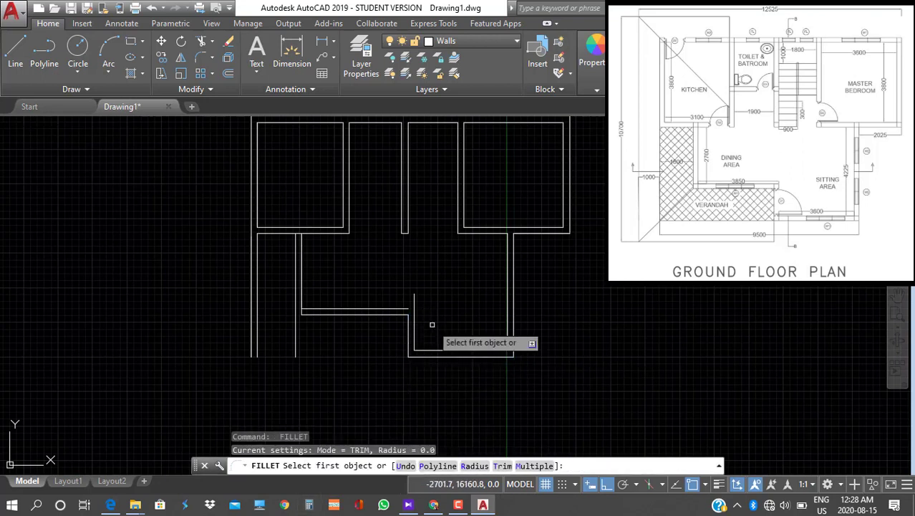
pyautogui.click(396, 310)
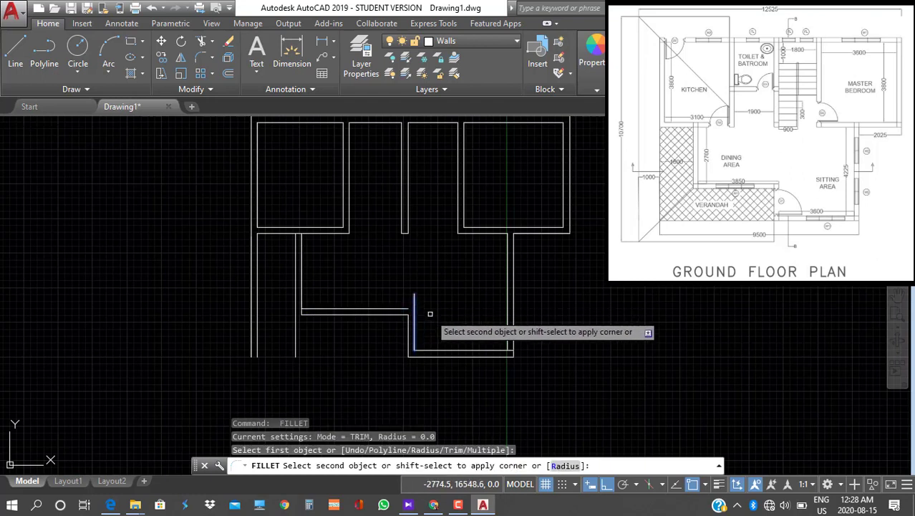
pyautogui.press('Escape')
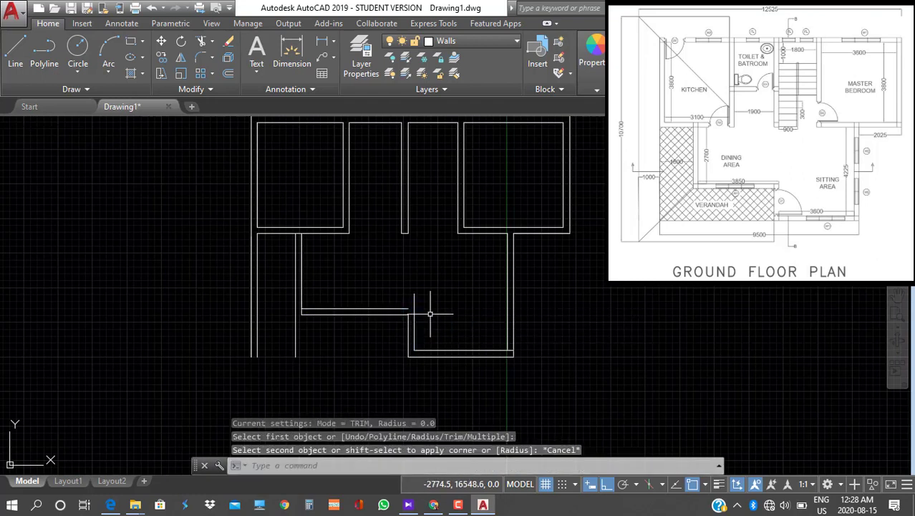
# Extend the dining area's inner bottom wall line to meet the sitting area's inner left wall line
pyautogui.scroll(5, 415, 313)
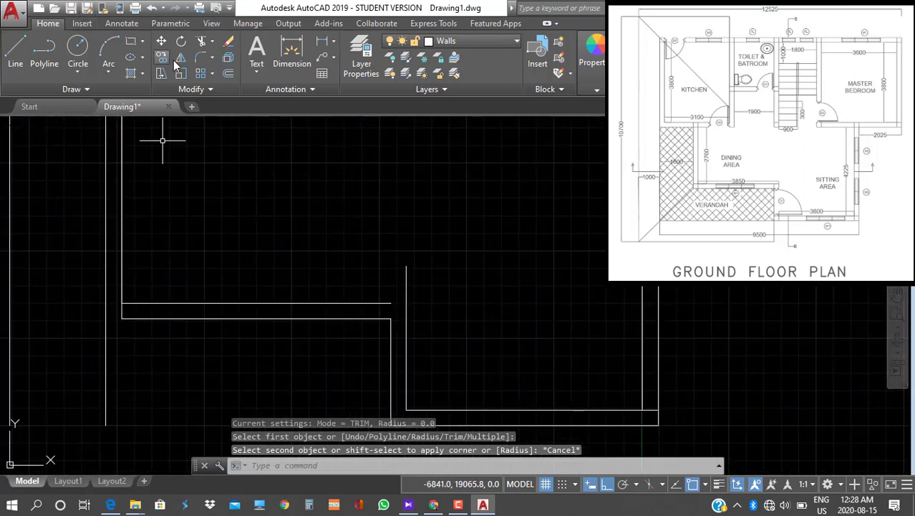
pyautogui.click(212, 41)
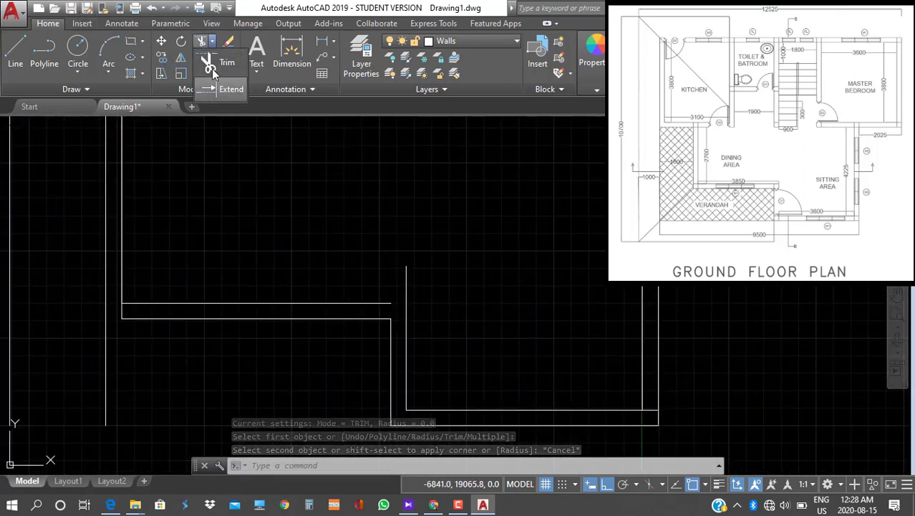
pyautogui.click(228, 90)
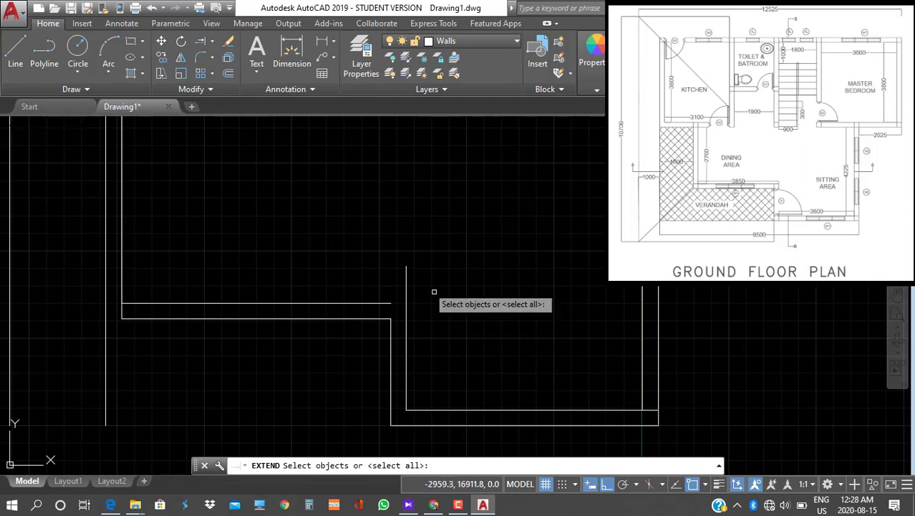
pyautogui.click(406, 273)
pyautogui.press('Return')
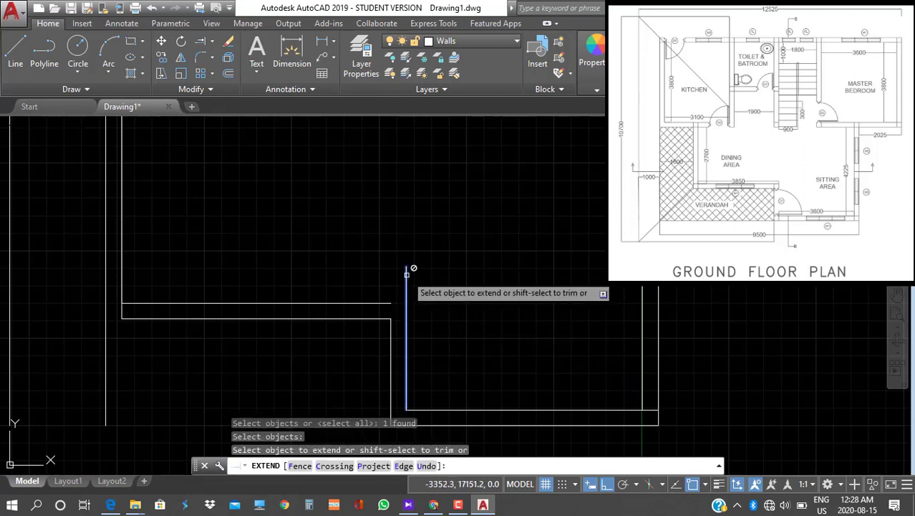
pyautogui.click(369, 304)
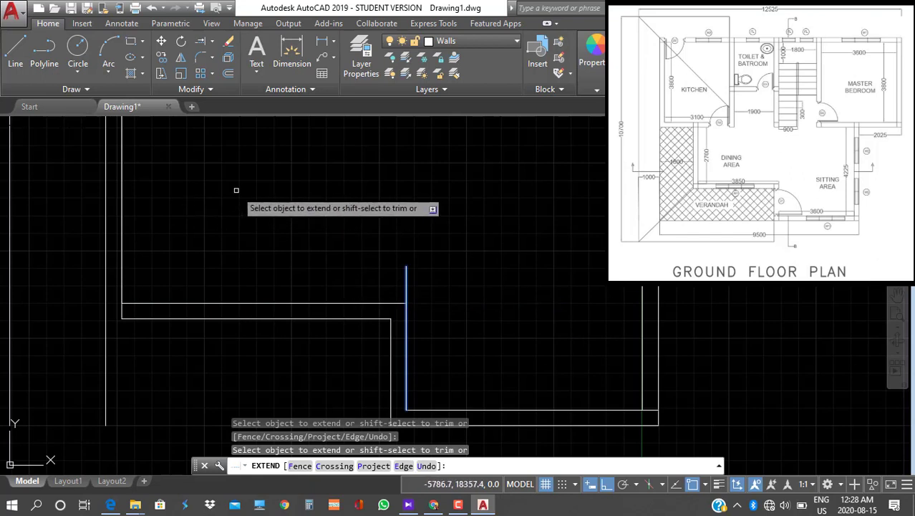
pyautogui.press('Return')
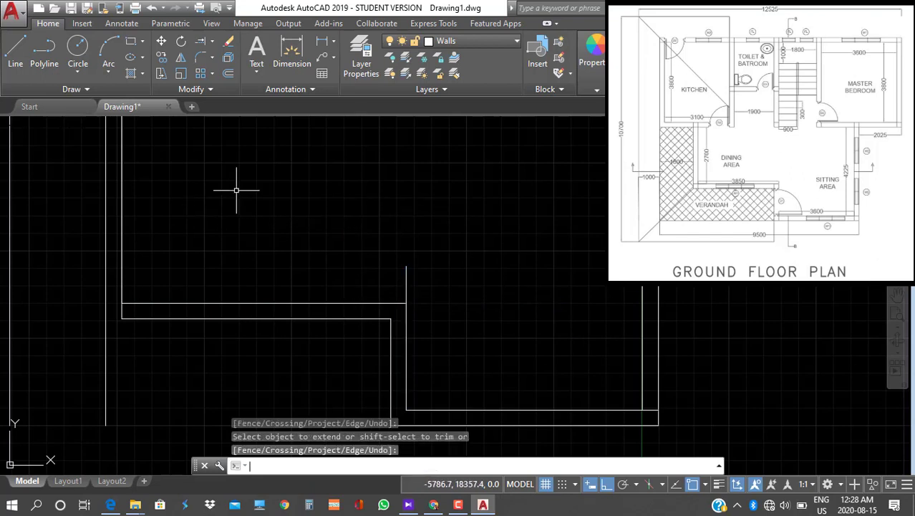
# Trim the stub of the sitting area's inner left wall line that projects above the dining area's bottom wall
pyautogui.click(213, 43)
pyautogui.click(230, 66)
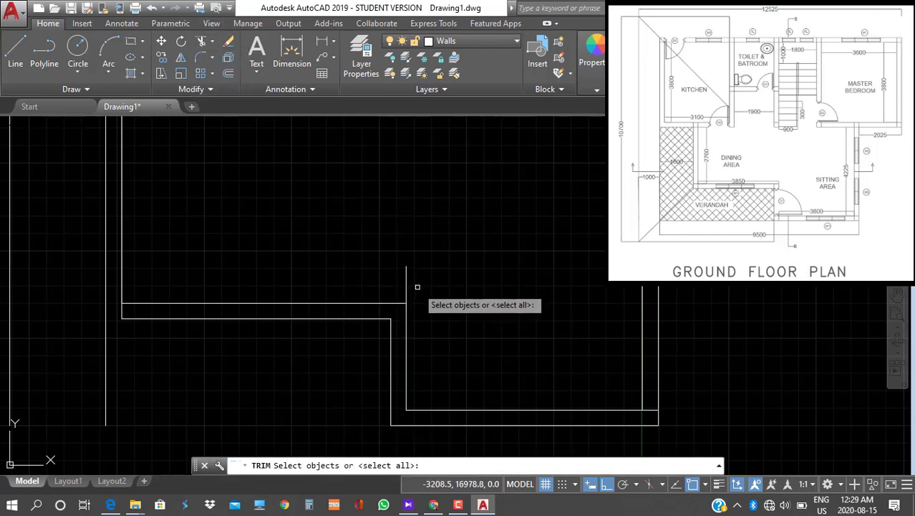
pyautogui.press('Return')
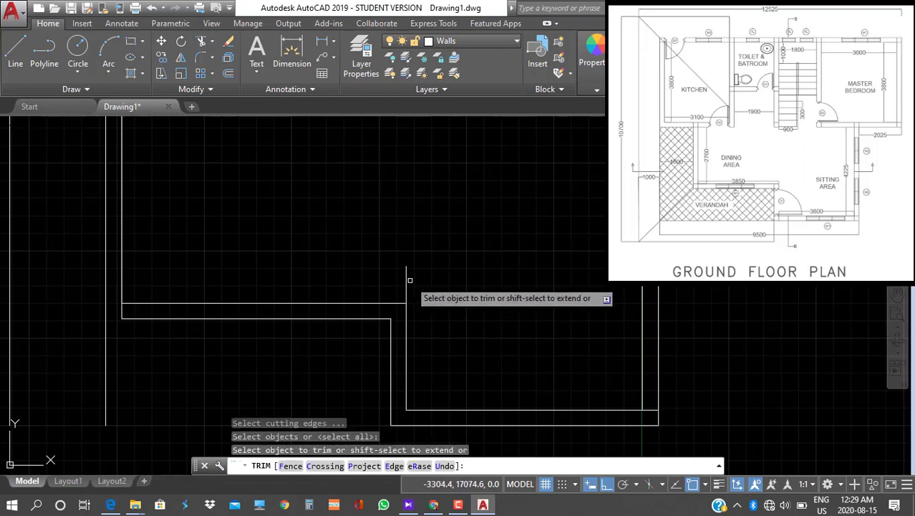
pyautogui.scroll(-3, 388, 266)
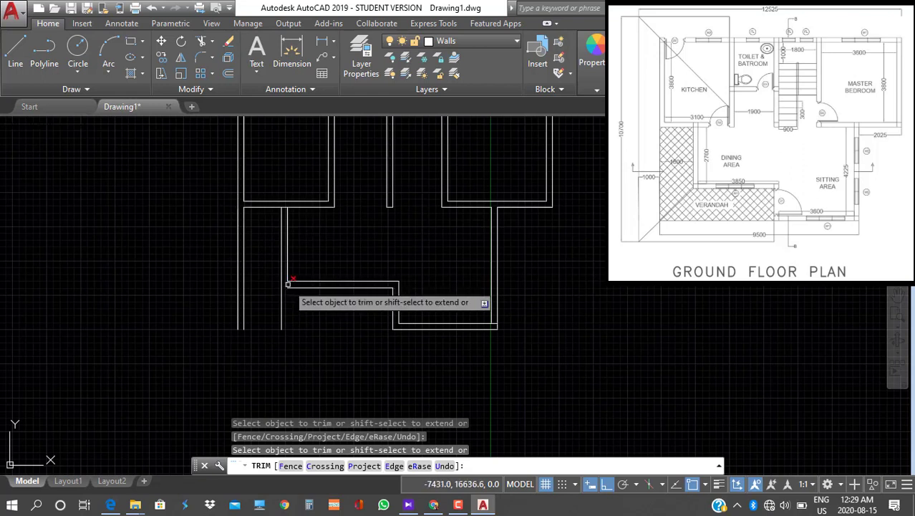
# Extend the dining area's outer bottom wall line to its outer left wall line
pyautogui.click(212, 42)
pyautogui.click(219, 75)
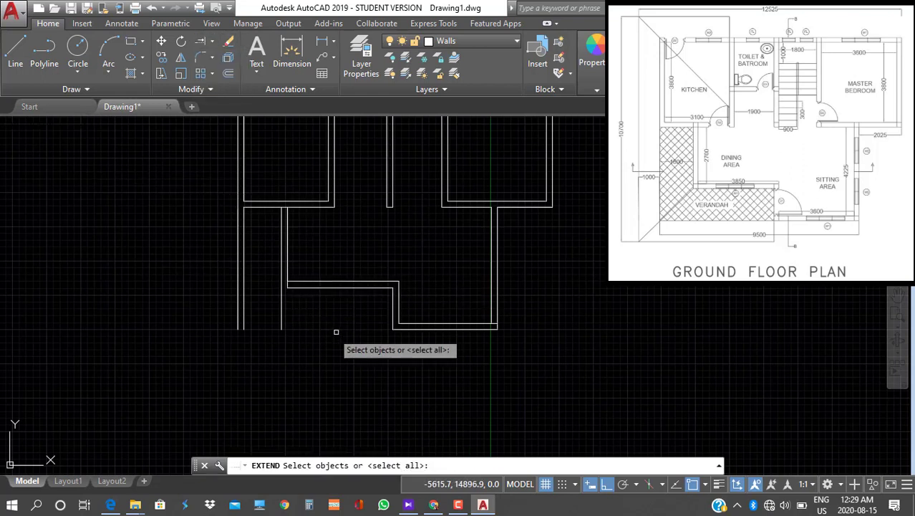
pyautogui.click(282, 299)
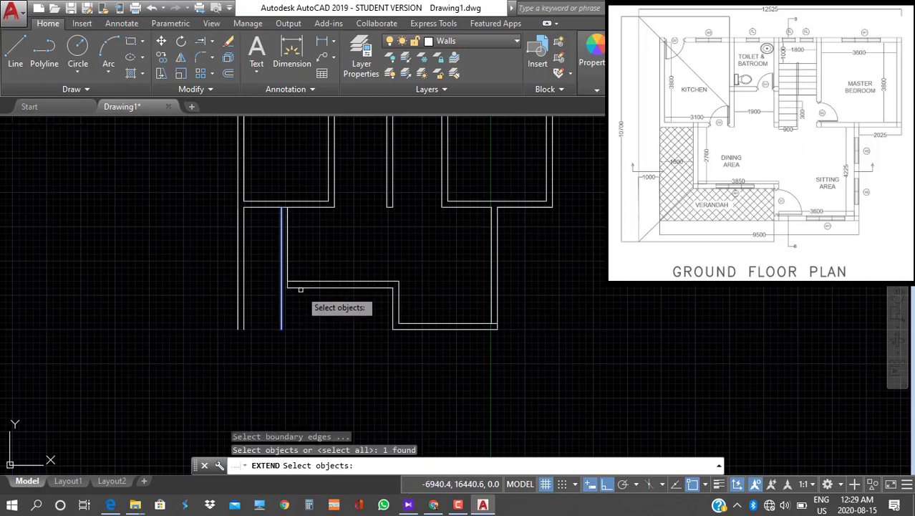
pyautogui.press('Return')
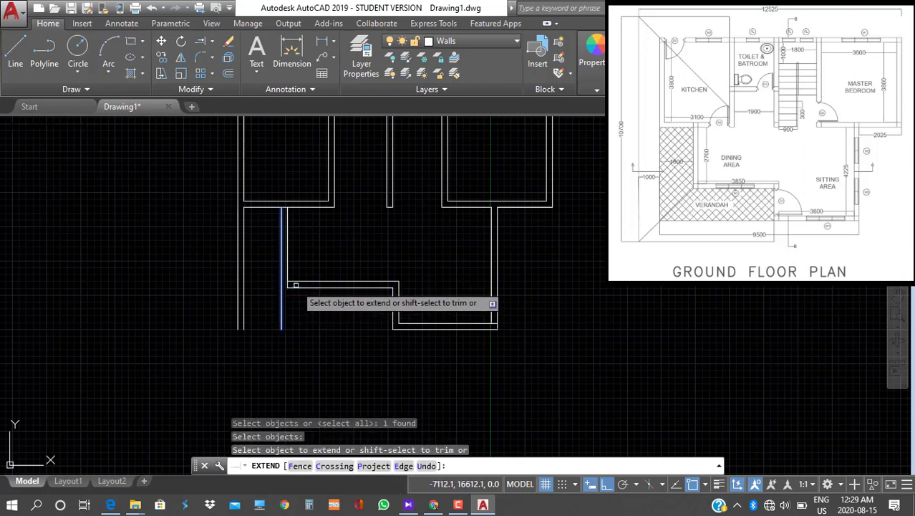
pyautogui.click(297, 289)
pyautogui.scroll(3, 297, 290)
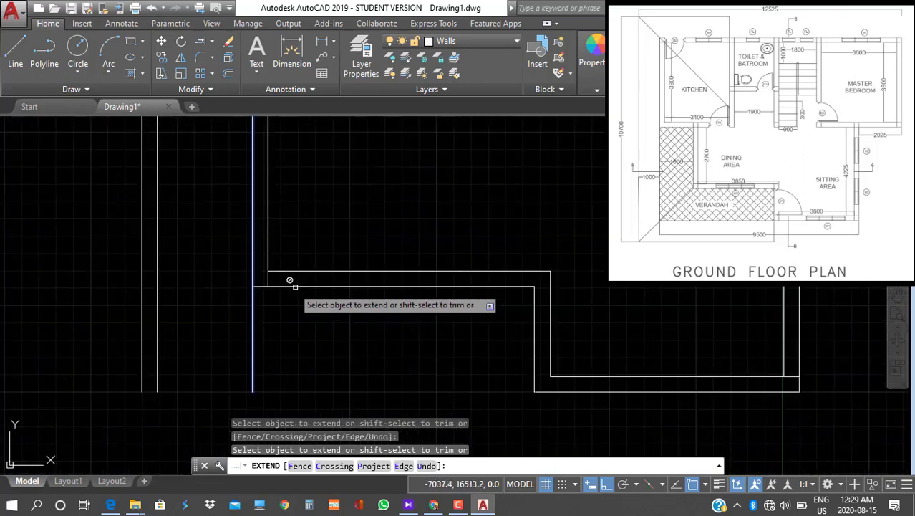
# Trim the excess lines around the dining area's lower-left wall corner, including the outer left line's run below it
pyautogui.click(212, 43)
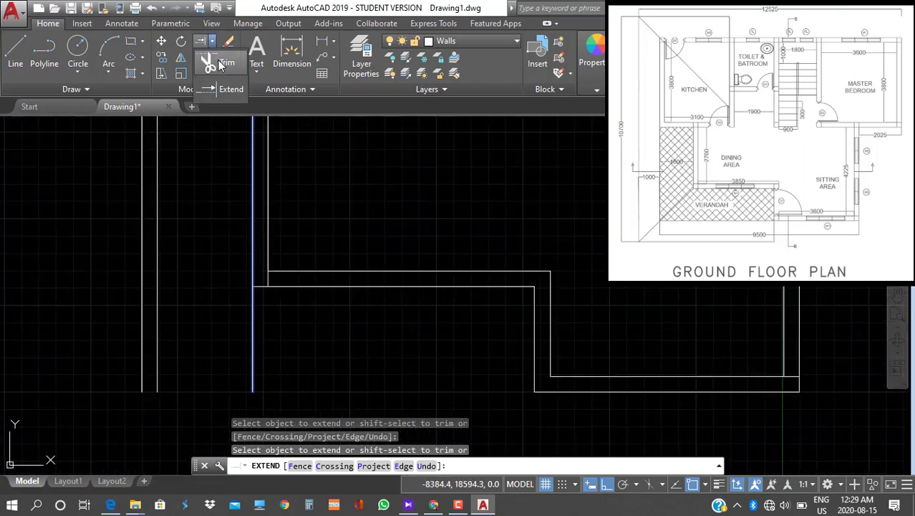
pyautogui.click(218, 60)
pyautogui.press('Return')
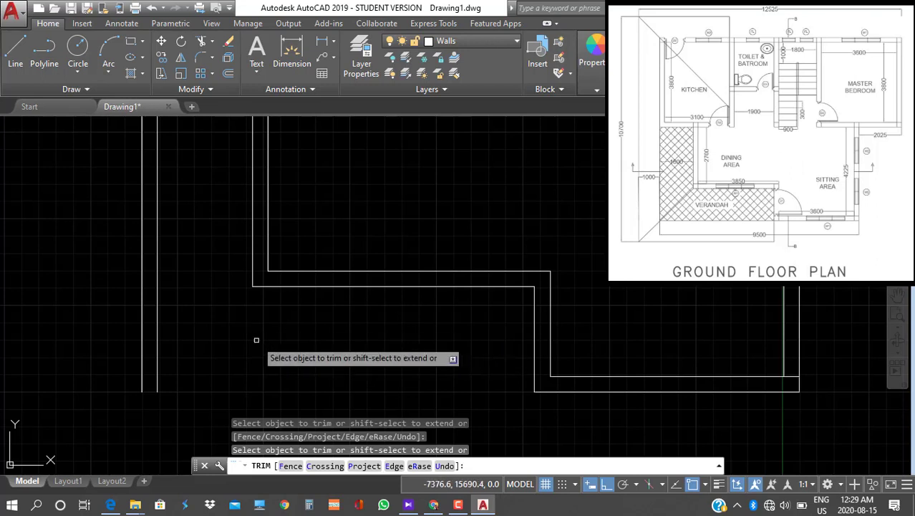
pyautogui.scroll(-2, 245, 334)
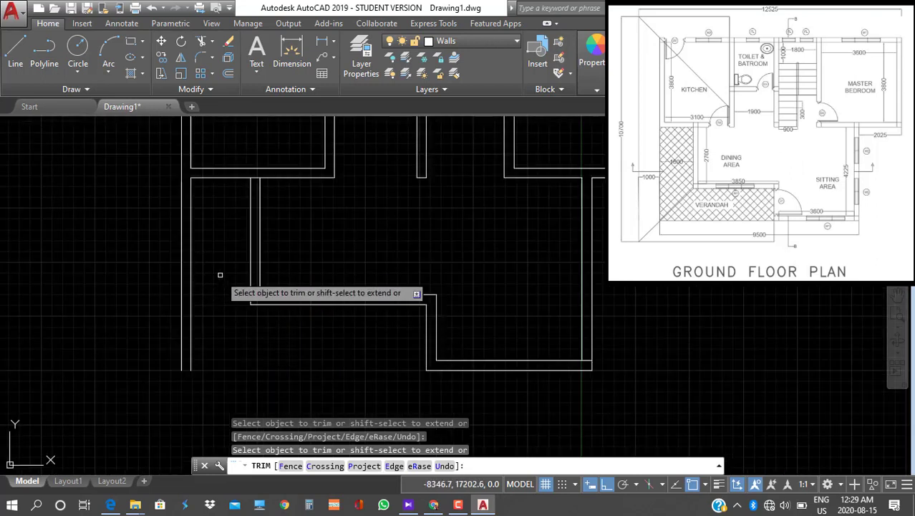
pyautogui.press('Escape')
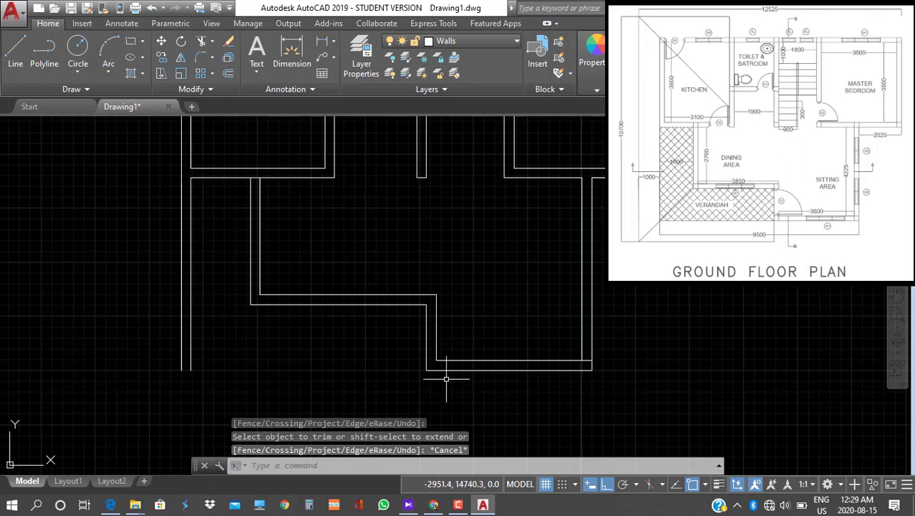
# Delete the verandah's inner left line and extend the kitchen's outer bottom wall line to the house's outer left line
pyautogui.click(191, 211)
pyautogui.press('Delete')
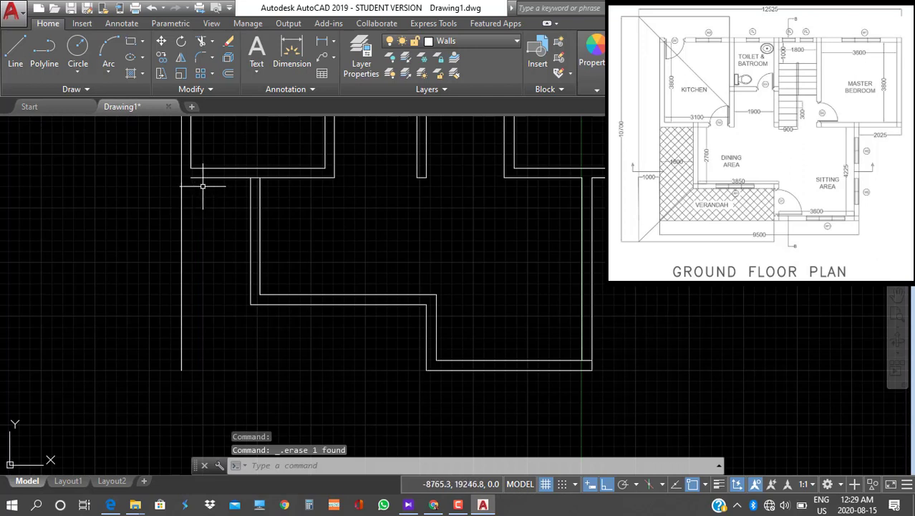
pyautogui.click(212, 41)
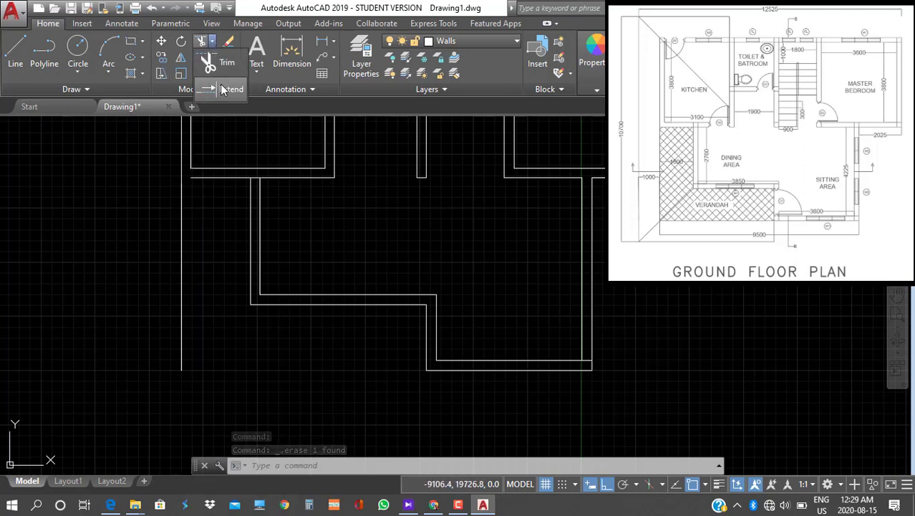
pyautogui.click(222, 89)
pyautogui.click(181, 188)
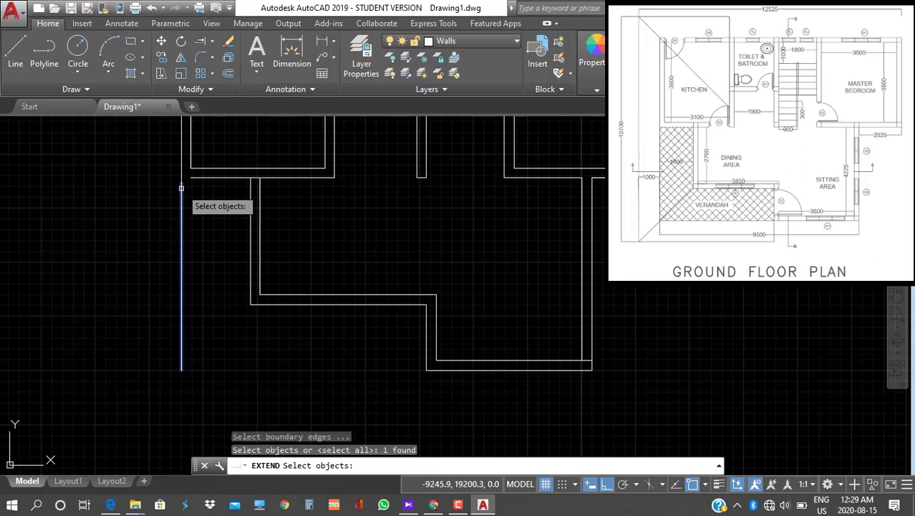
pyautogui.click(182, 165)
pyautogui.press('Return')
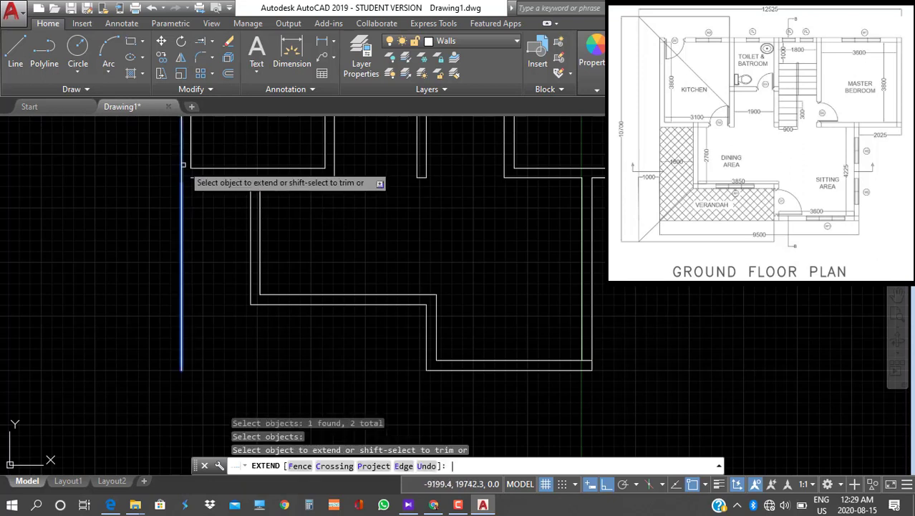
pyautogui.click(202, 176)
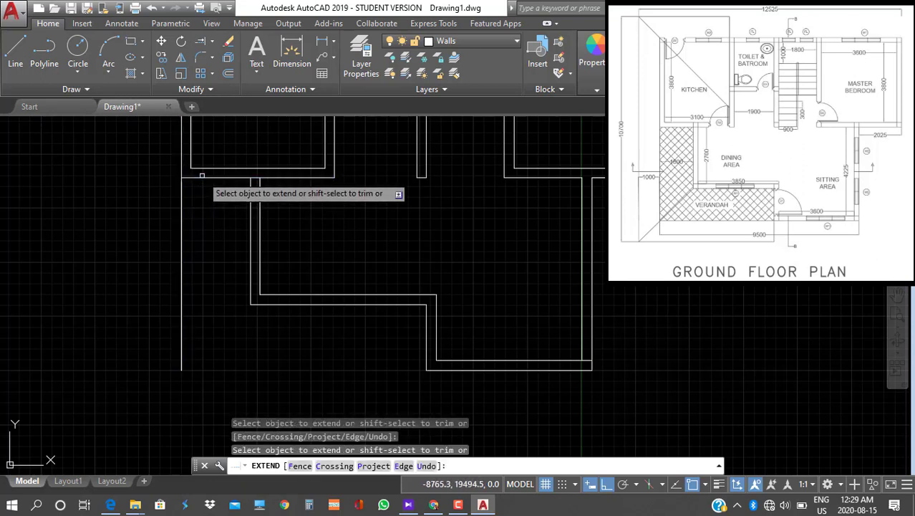
# Extend the sitting area's outer bottom wall line to the outer left line, closing the verandah's bottom edge
pyautogui.click(472, 371)
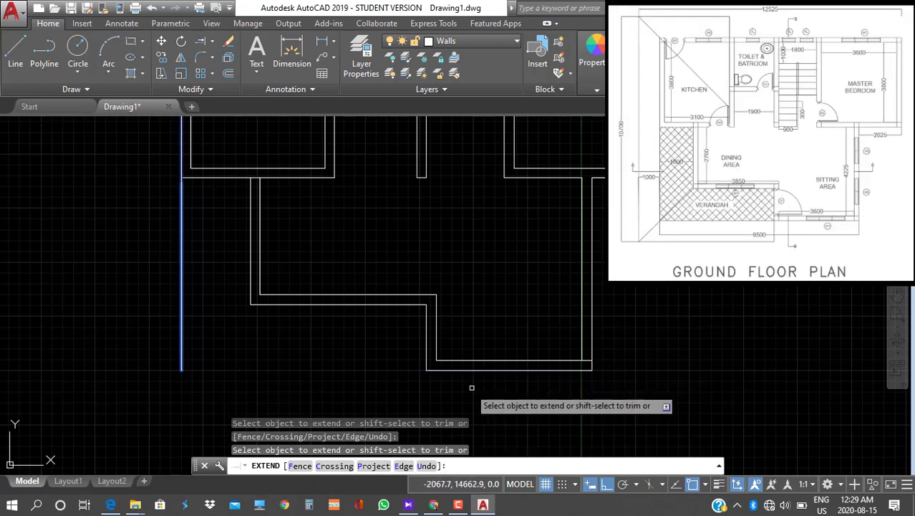
pyautogui.click(442, 369)
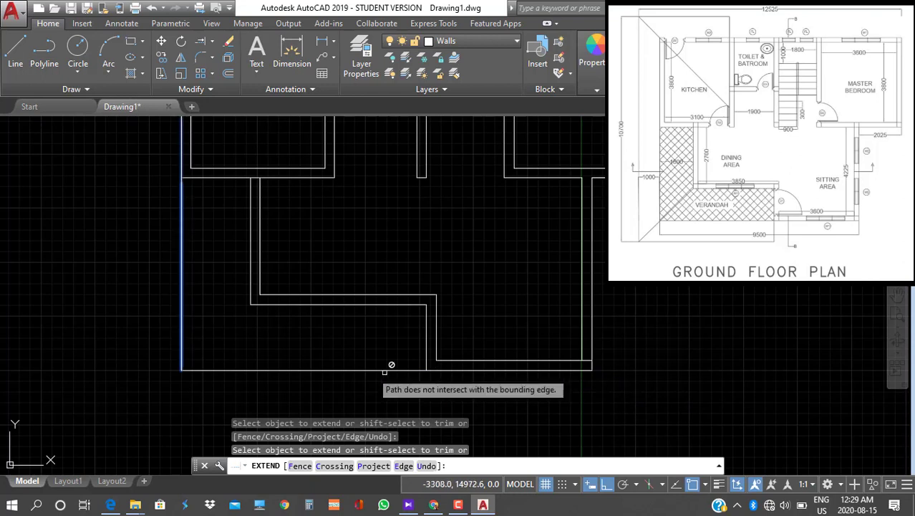
pyautogui.press('Escape')
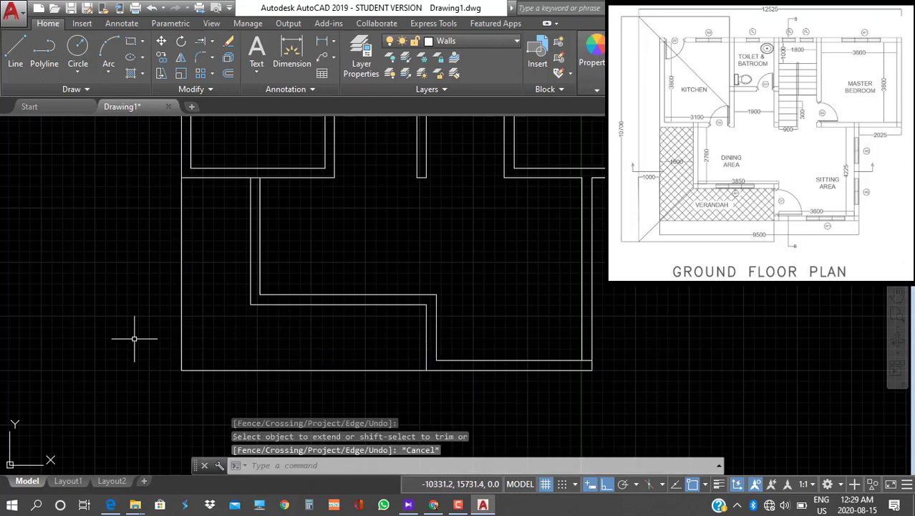
pyautogui.scroll(-2, 135, 337)
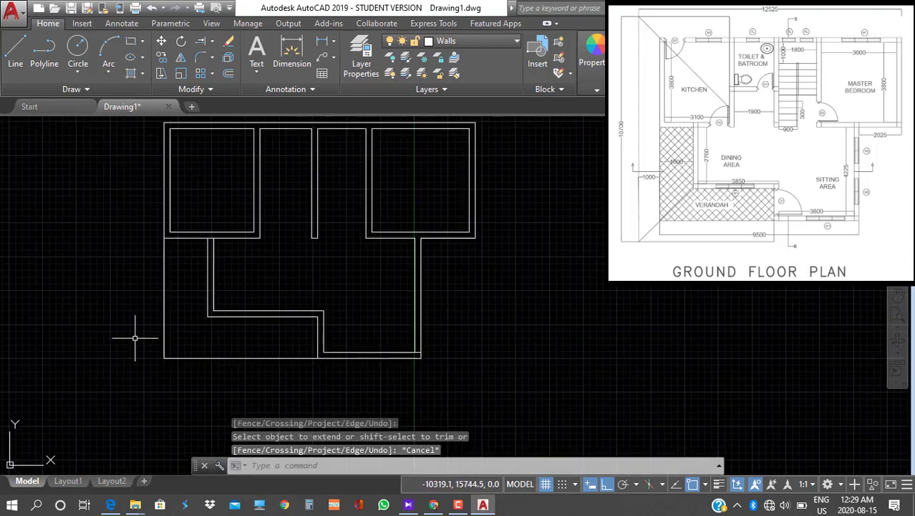
pyautogui.moveTo(134, 337)
pyautogui.mouseDown(button='middle')
pyautogui.moveTo(137, 362)
pyautogui.moveTo(128, 363)
pyautogui.mouseUp(button='middle')
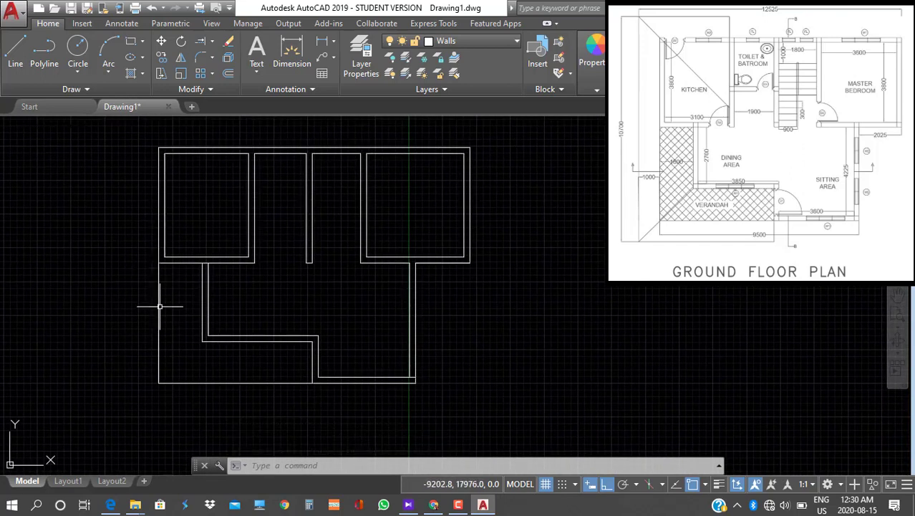
pyautogui.click(341, 376)
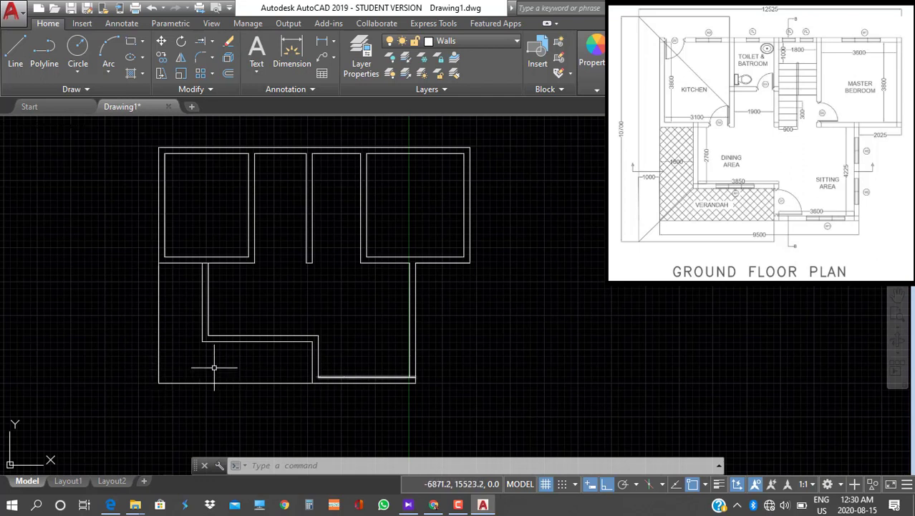
pyautogui.press('Escape')
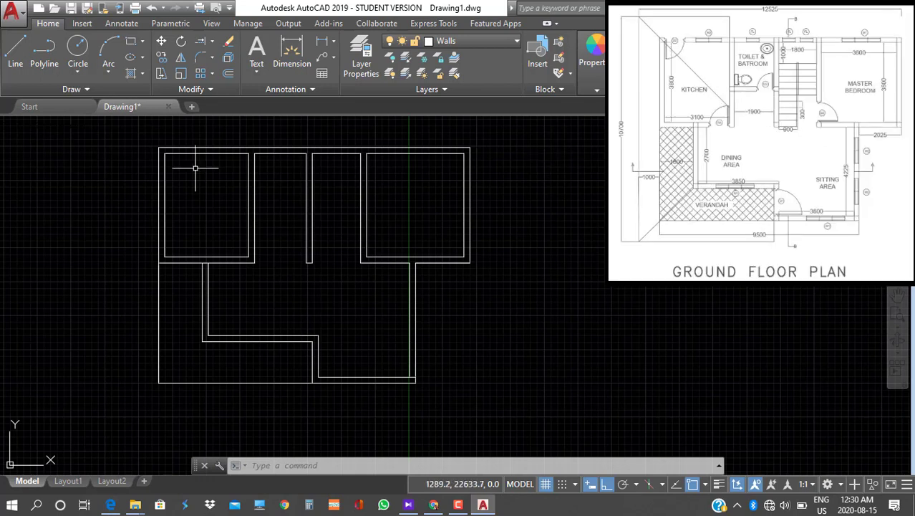
# Draw a line along the toilet's inner top wall edge and offset it 2000 downward between its side walls
pyautogui.click(15, 52)
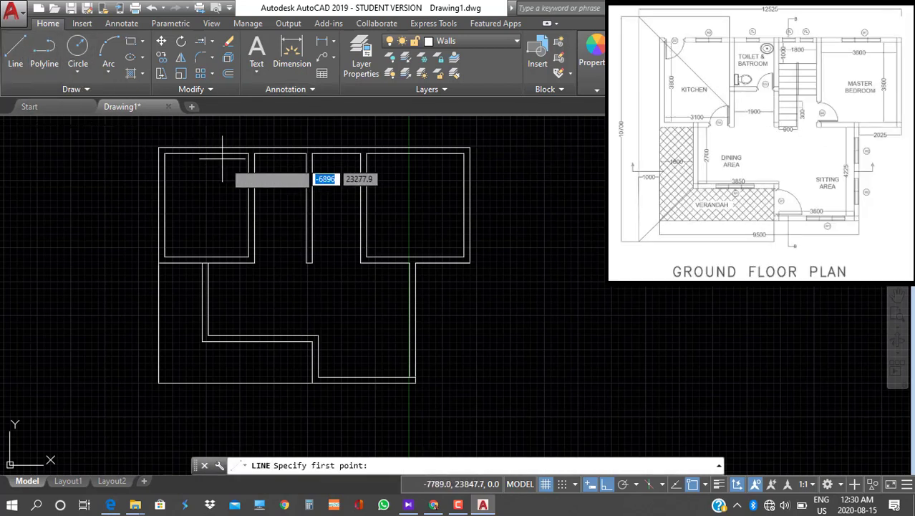
pyautogui.click(260, 132)
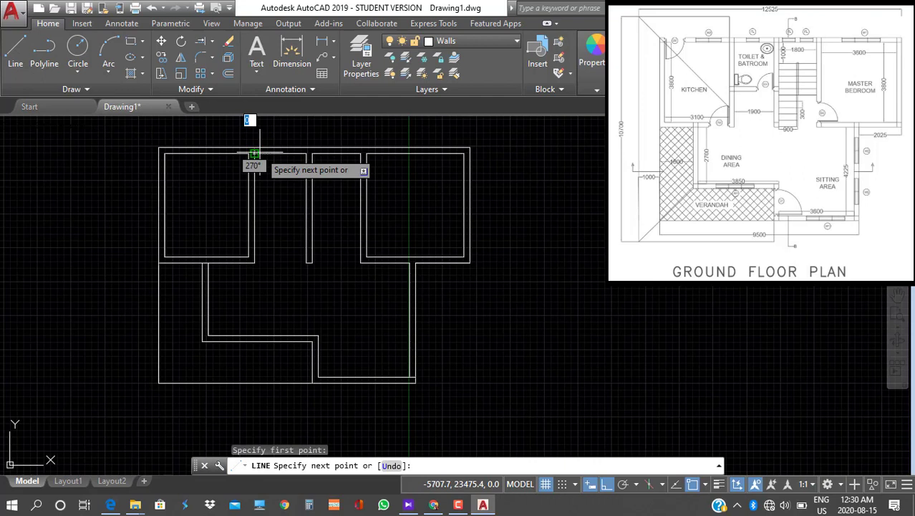
pyautogui.click(306, 153)
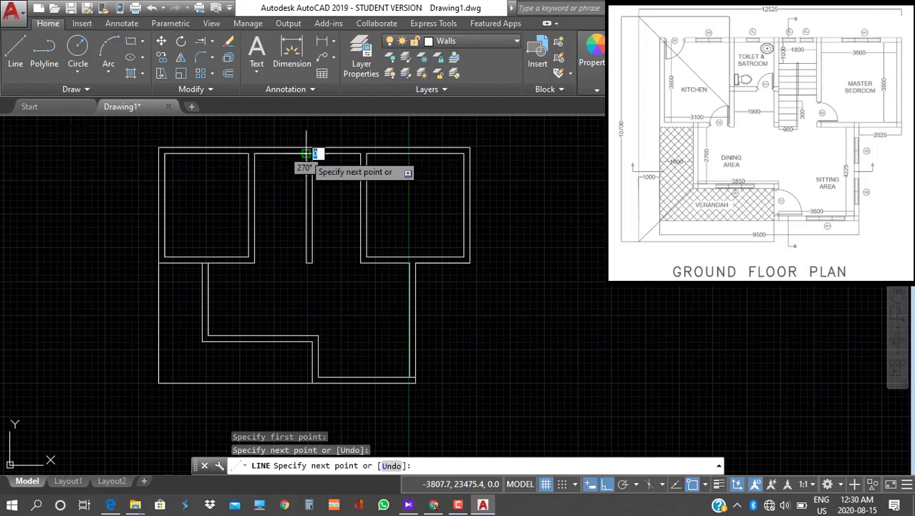
pyautogui.click(229, 74)
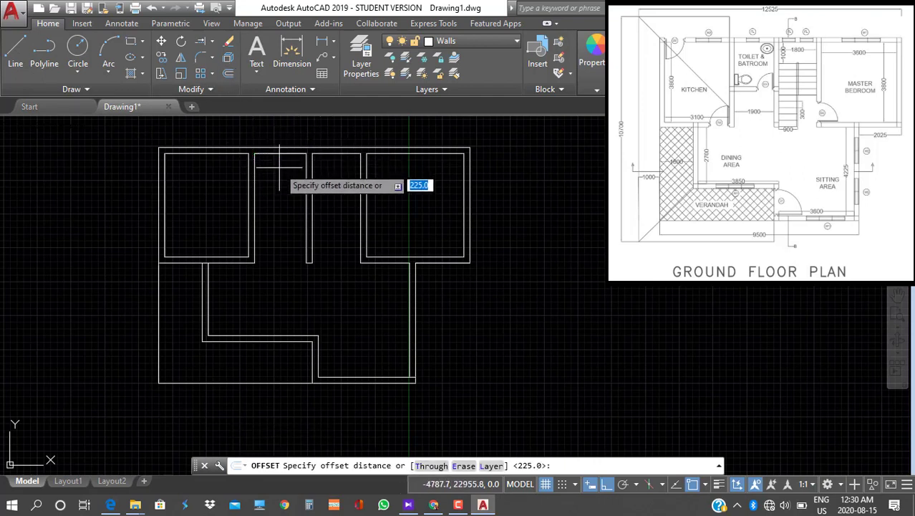
pyautogui.press('Return')
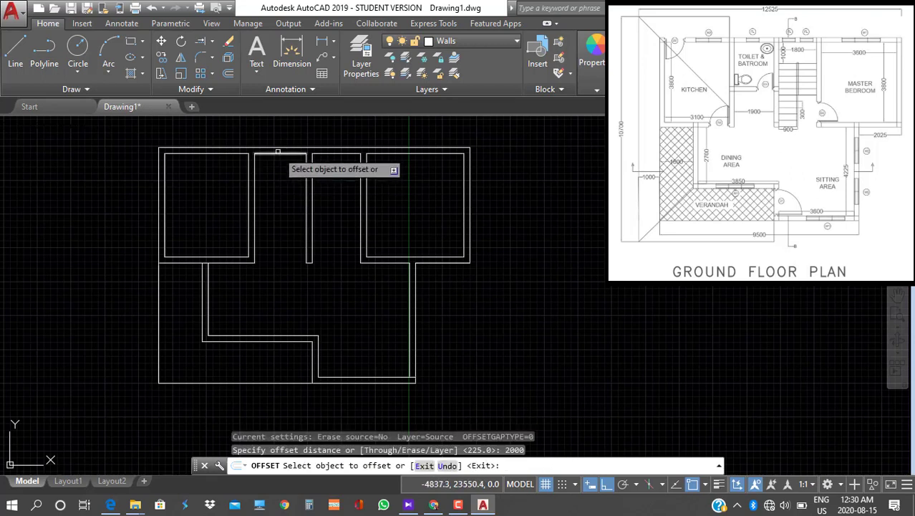
pyautogui.click(278, 153)
pyautogui.click(280, 197)
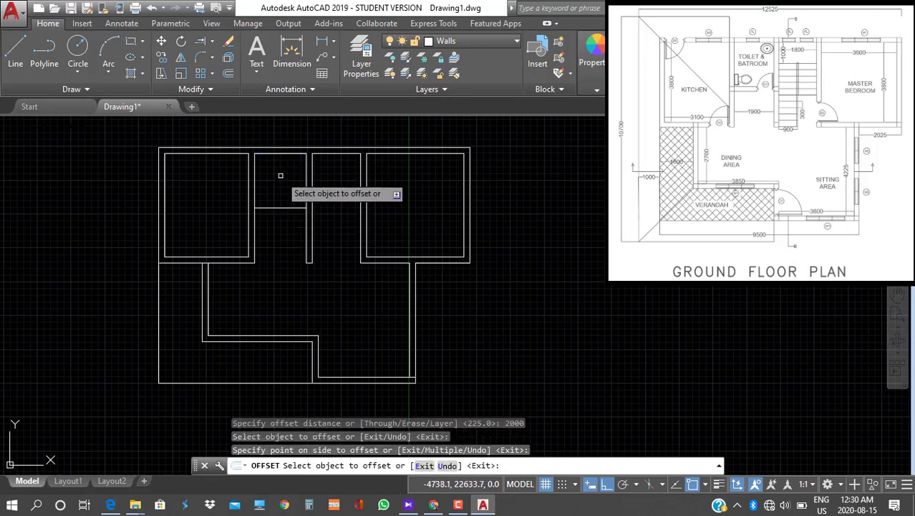
# Offset the toilet's lower wall line 225 downward to give the wall its thickness
pyautogui.click(227, 74)
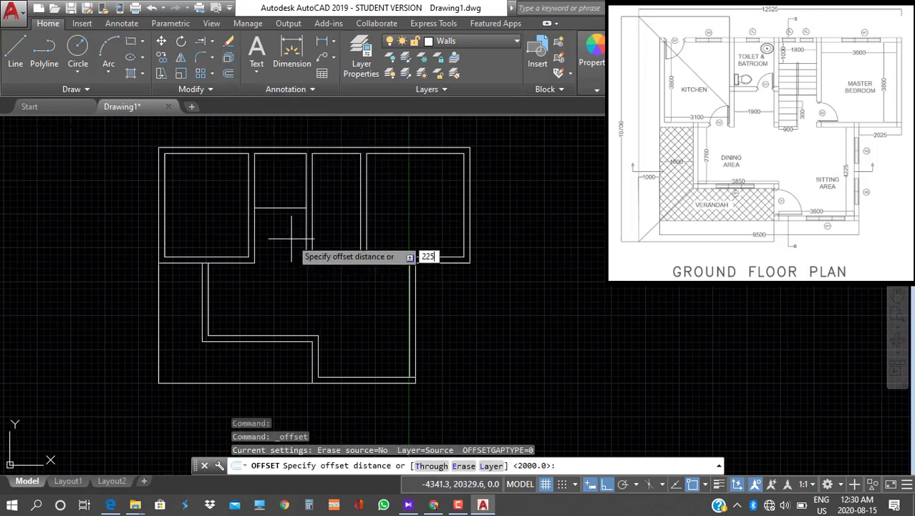
pyautogui.press('Return')
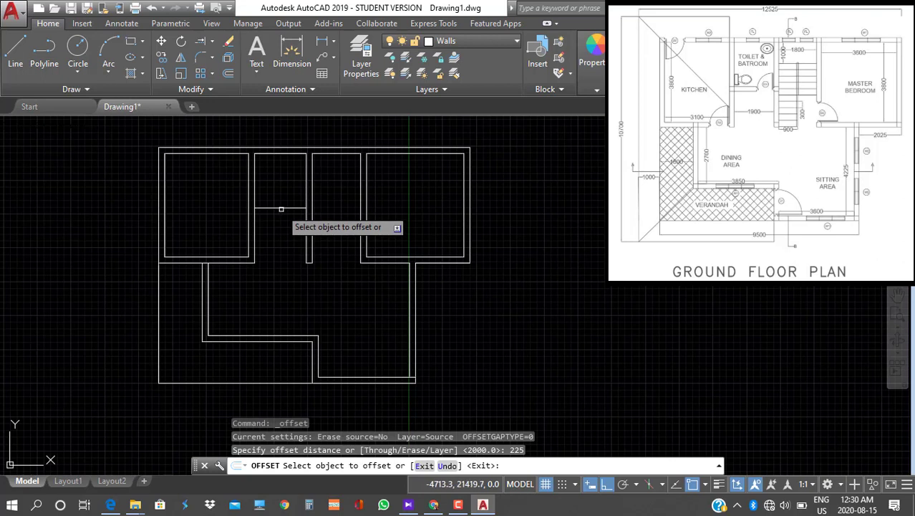
pyautogui.click(280, 208)
pyautogui.click(278, 227)
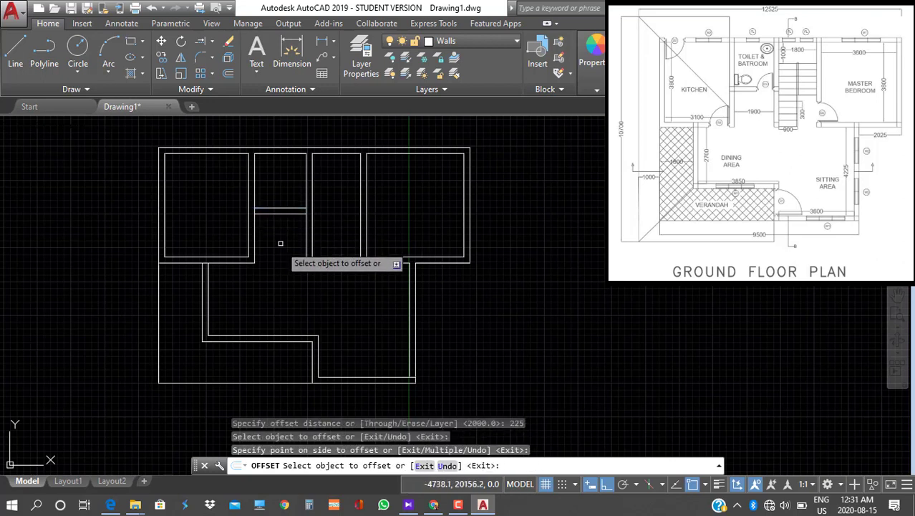
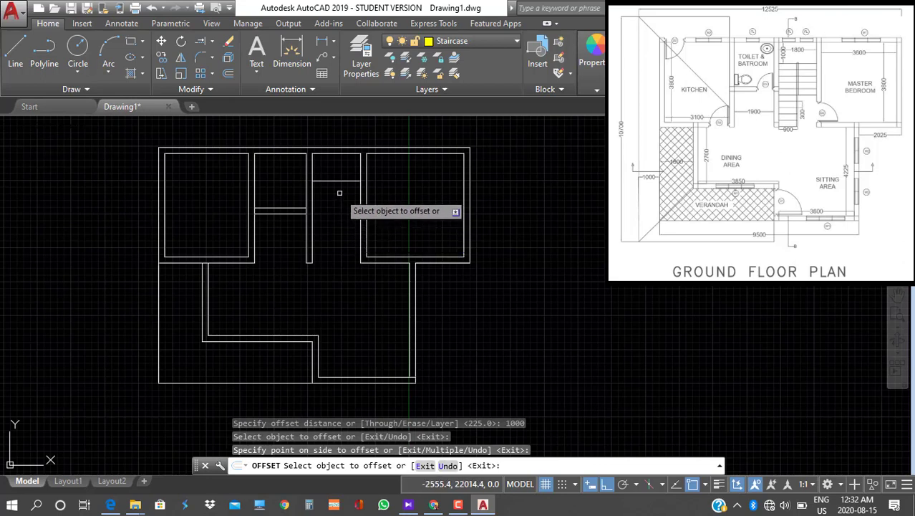
# Draw an 1800 long stair line on the Staircase layer over the horizontal line spanning the stairwell walls
pyautogui.scroll(4, 339, 193)
pyautogui.scroll(-4, 340, 193)
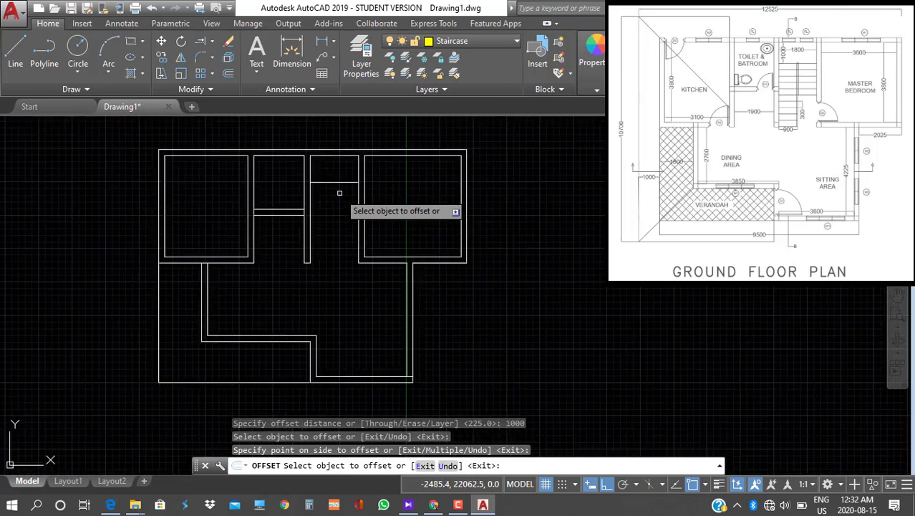
pyautogui.press('Escape')
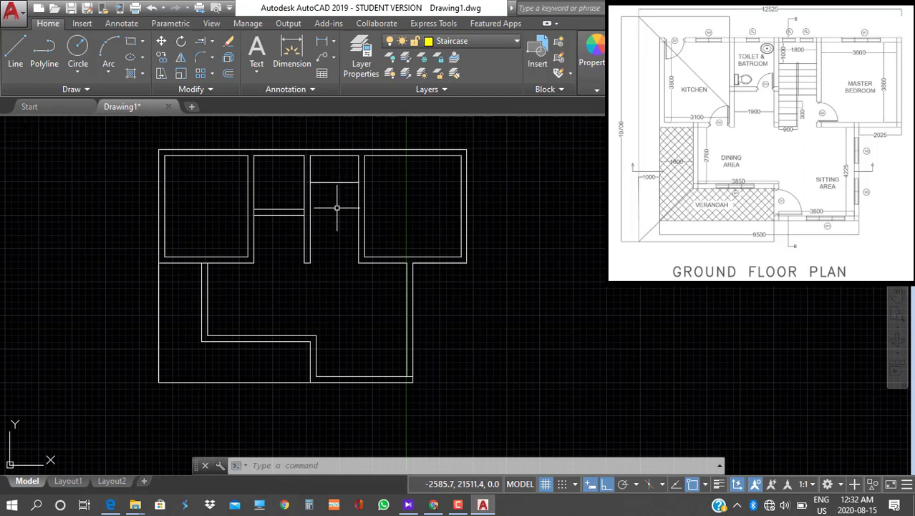
pyautogui.click(18, 57)
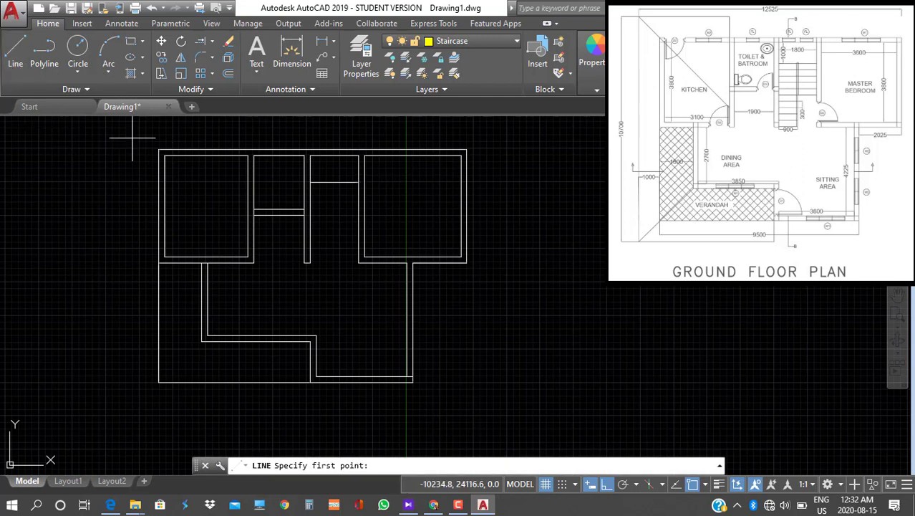
pyautogui.click(310, 183)
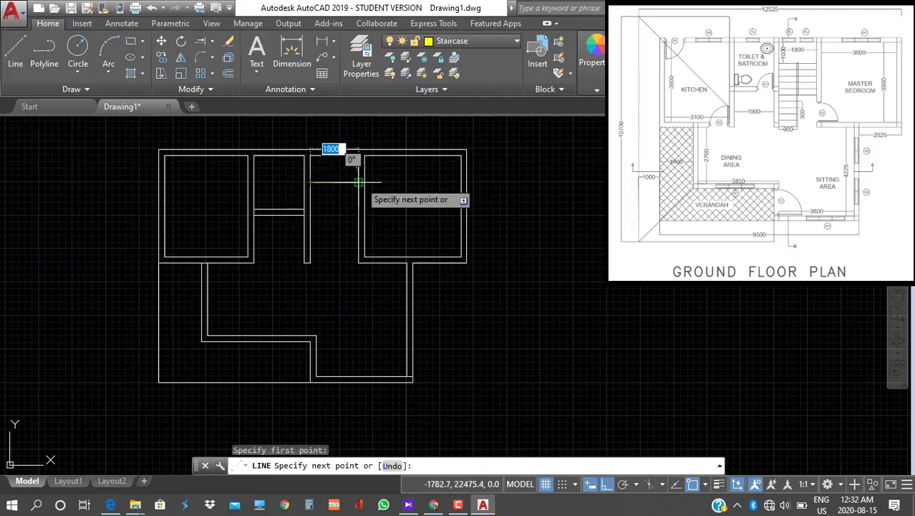
pyautogui.click(358, 182)
pyautogui.press('Escape')
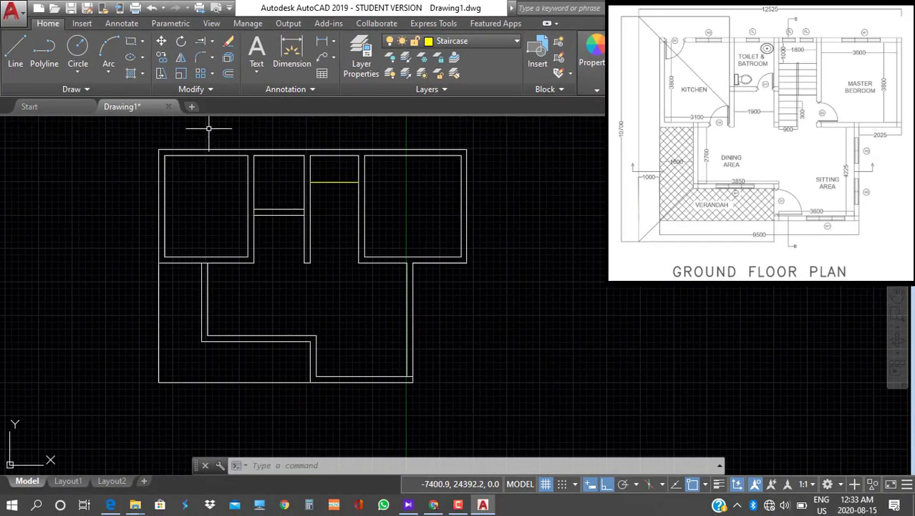
# Offset the first stair line 300 downward, then offset that copy by 300 to form a third stair line
pyautogui.click(227, 73)
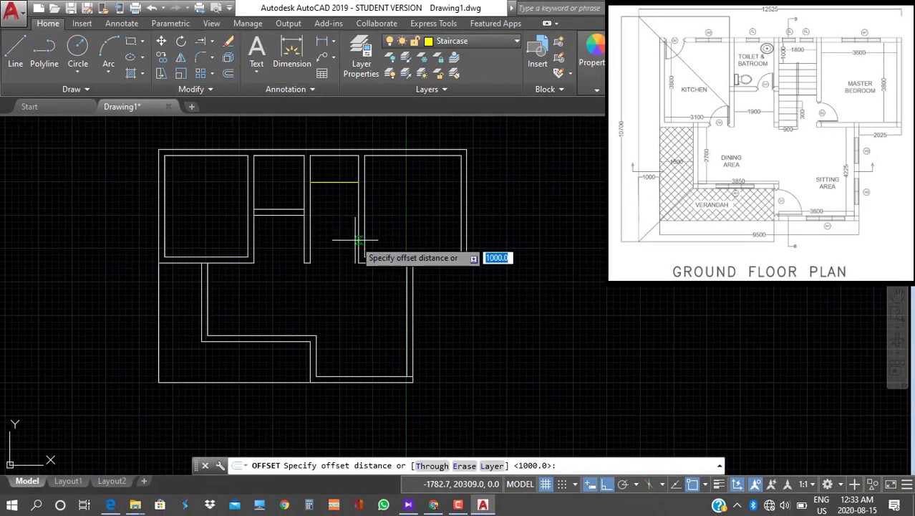
pyautogui.write('300')
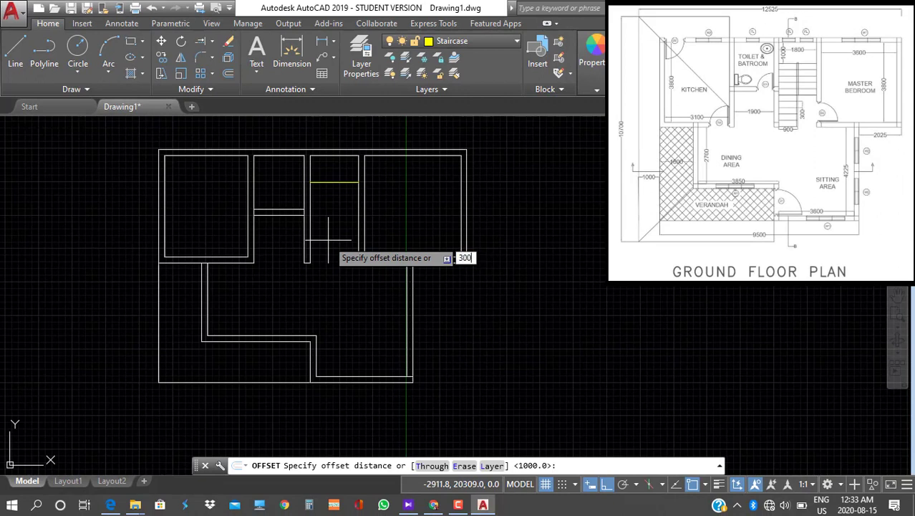
pyautogui.press('Return')
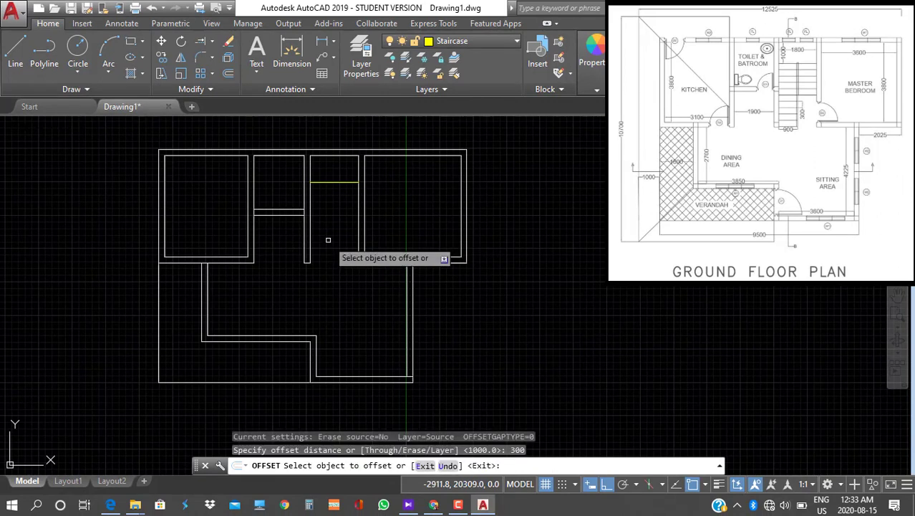
pyautogui.click(334, 182)
pyautogui.click(334, 205)
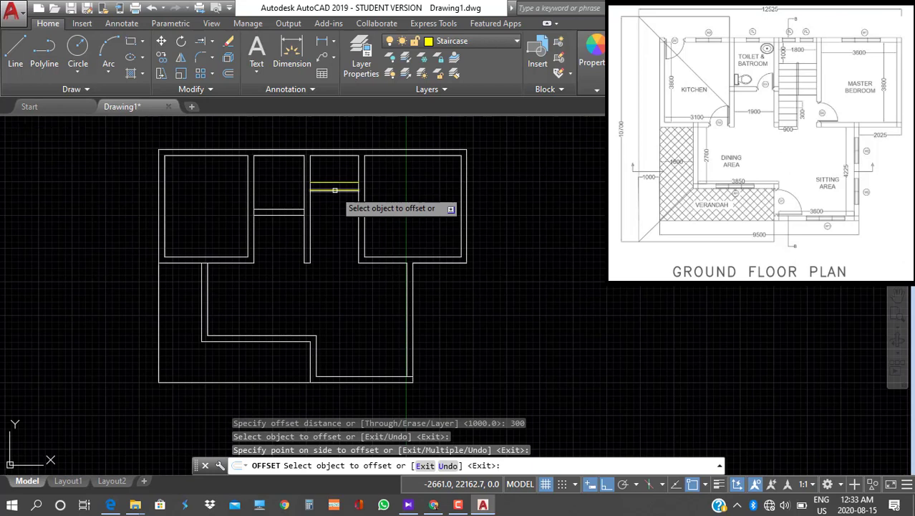
pyautogui.click(335, 190)
pyautogui.click(334, 204)
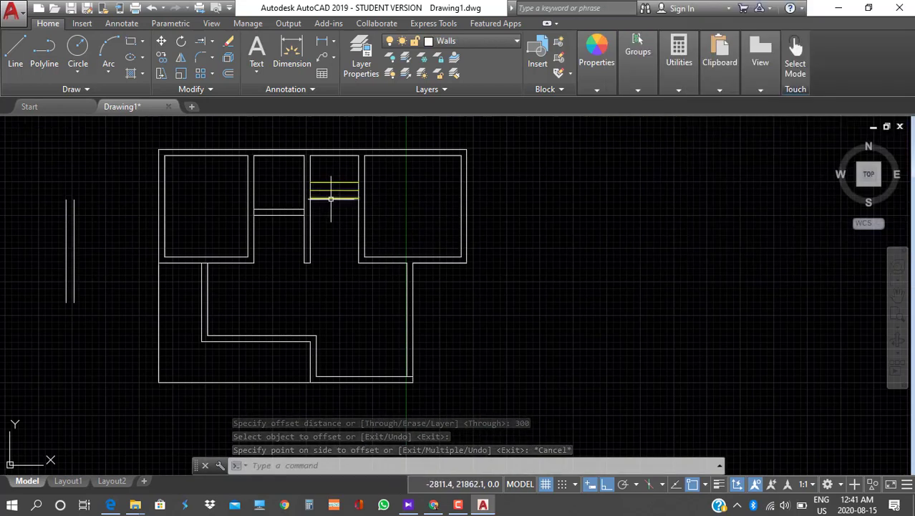
# Offset the lowest stair line downward with the Multiple option at 300 spacing to add seven more treads
pyautogui.click(227, 73)
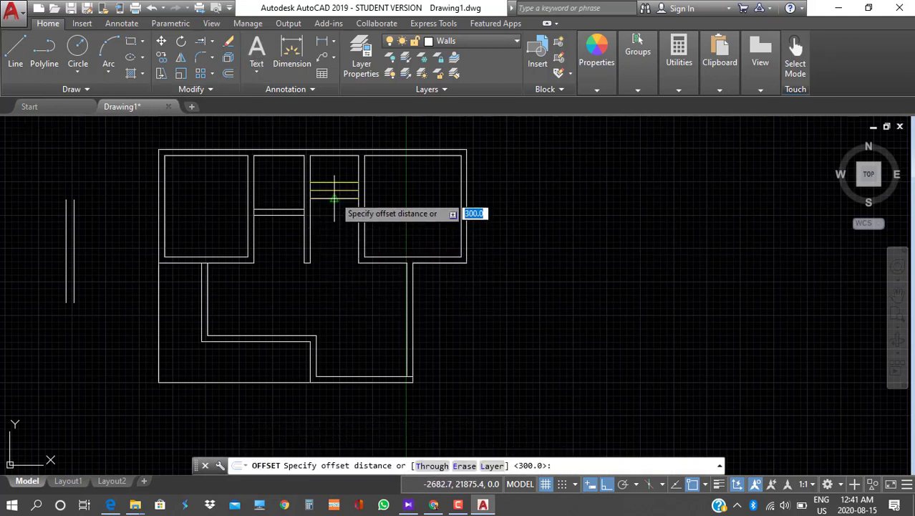
pyautogui.press('Return')
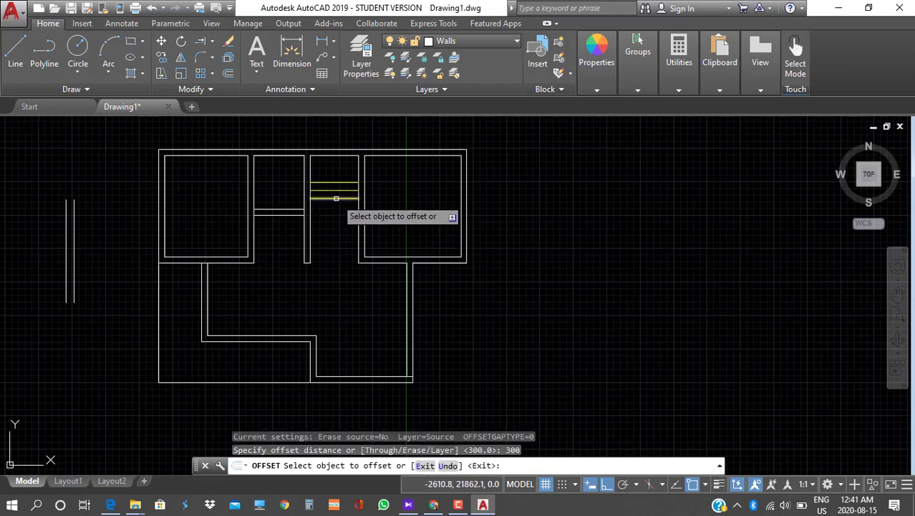
pyautogui.click(336, 198)
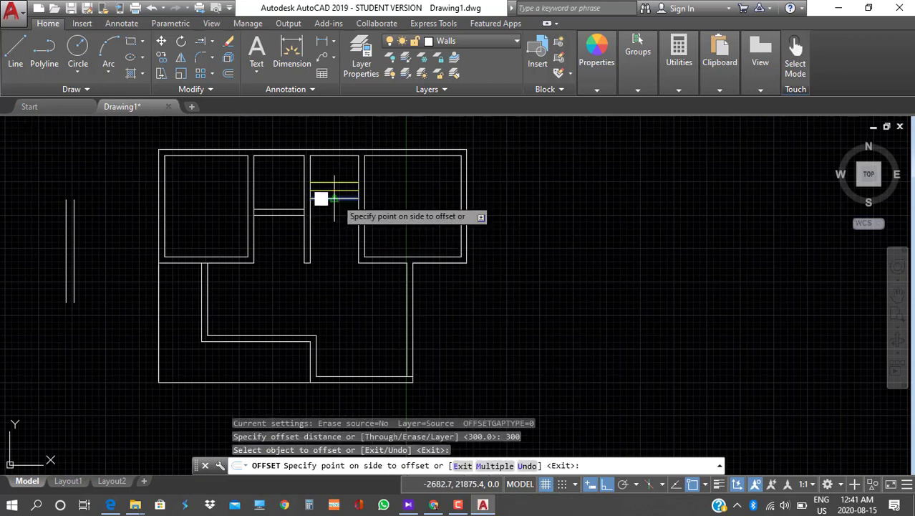
pyautogui.click(494, 466)
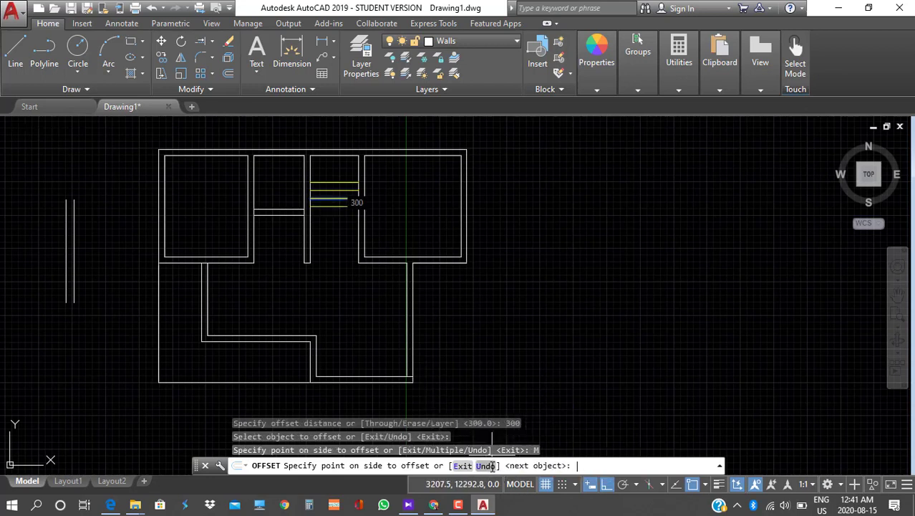
pyautogui.click(322, 246)
pyautogui.click(327, 248)
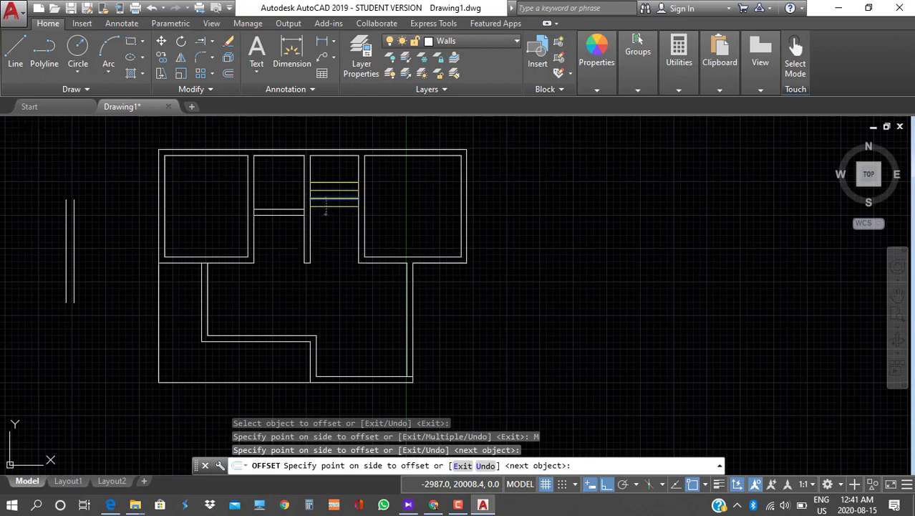
pyautogui.click(329, 252)
pyautogui.click(337, 267)
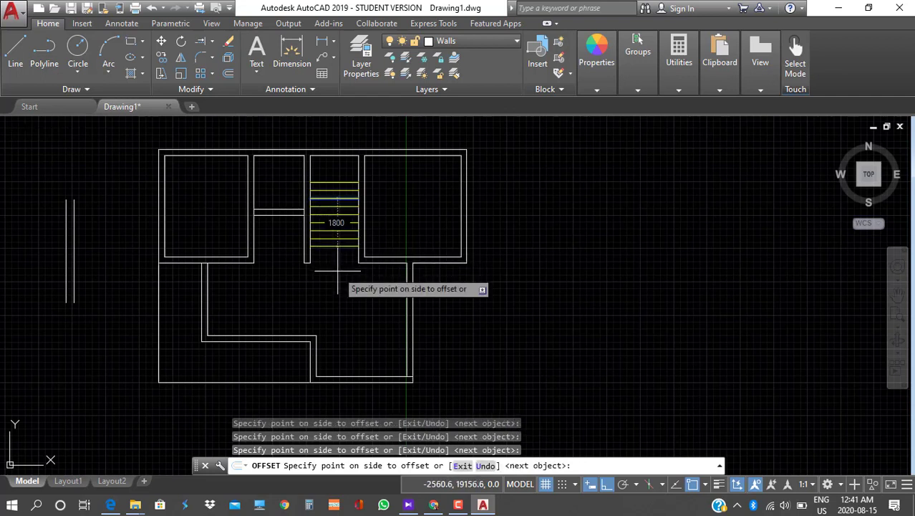
pyautogui.click(337, 270)
pyautogui.click(337, 271)
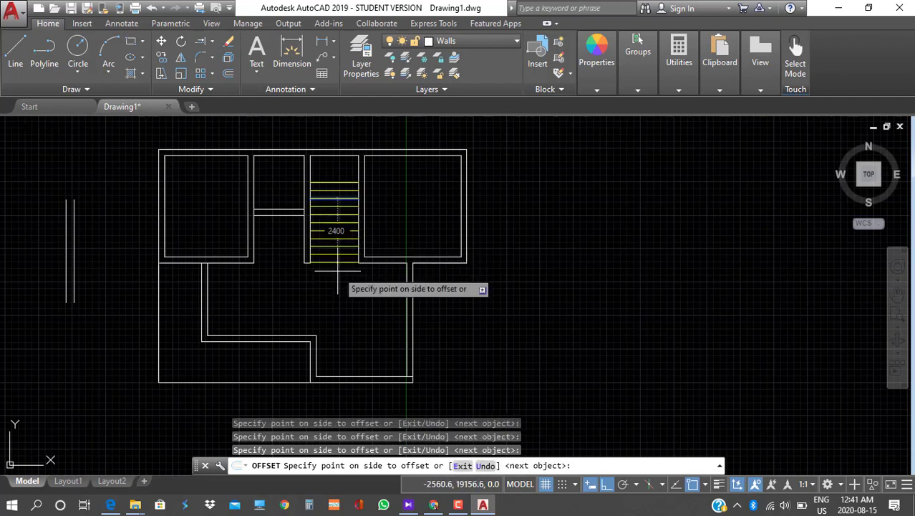
pyautogui.press('Escape')
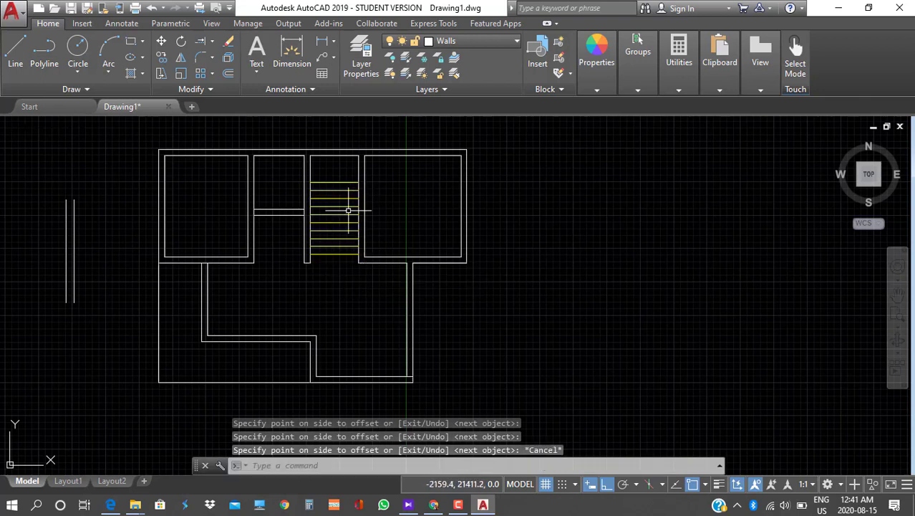
pyautogui.click(407, 509)
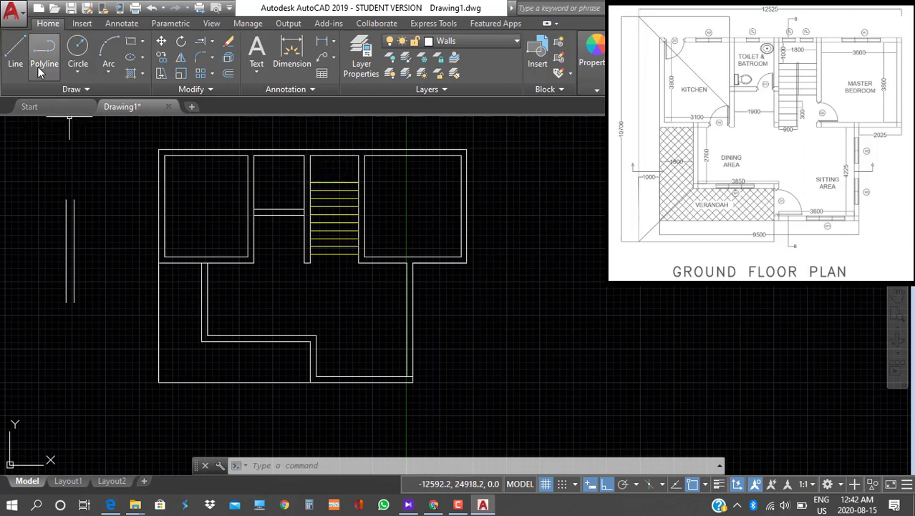
pyautogui.click(17, 56)
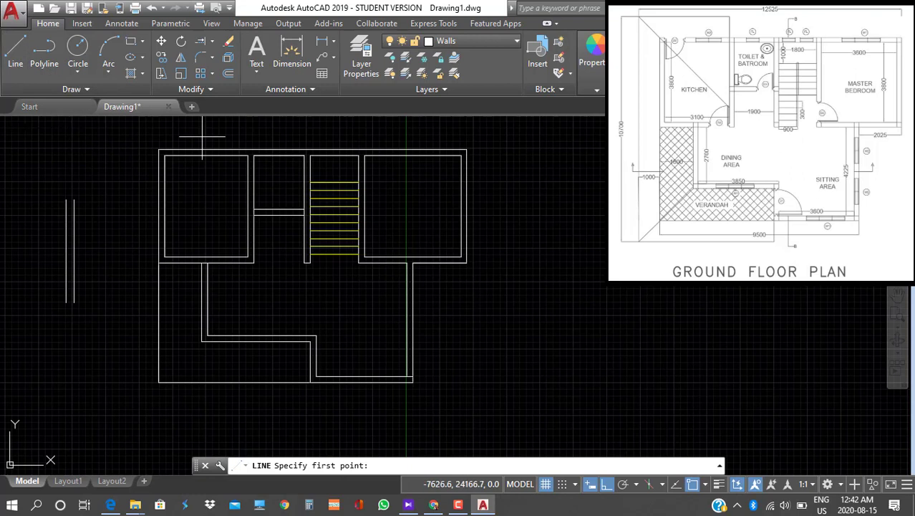
pyautogui.click(333, 183)
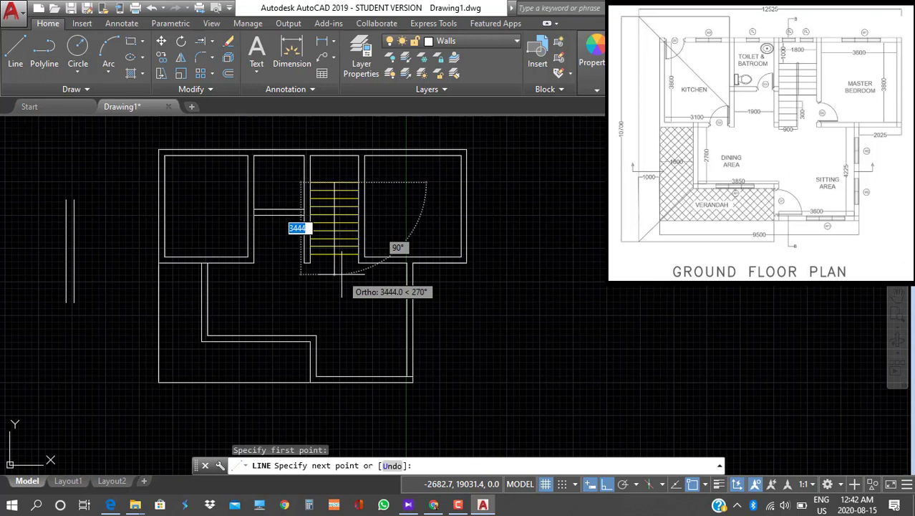
pyautogui.press('Escape')
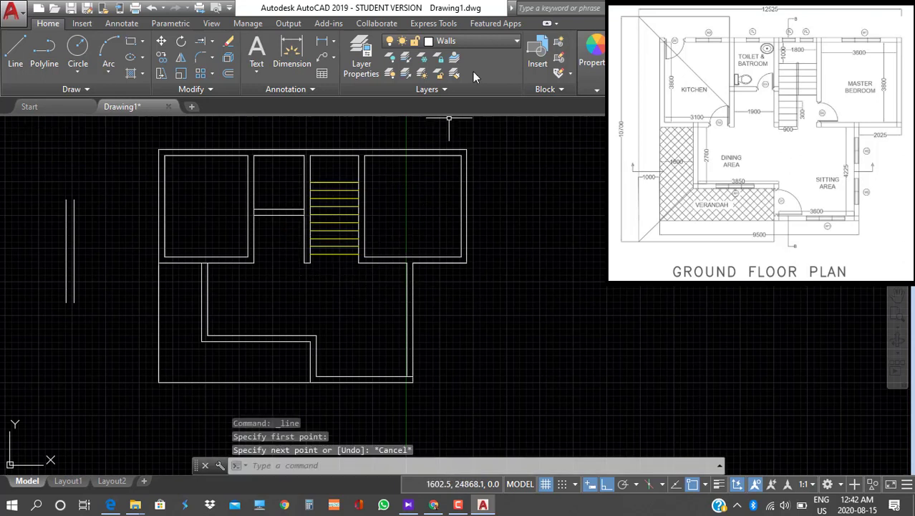
# Make Staircase the current layer
pyautogui.click(495, 40)
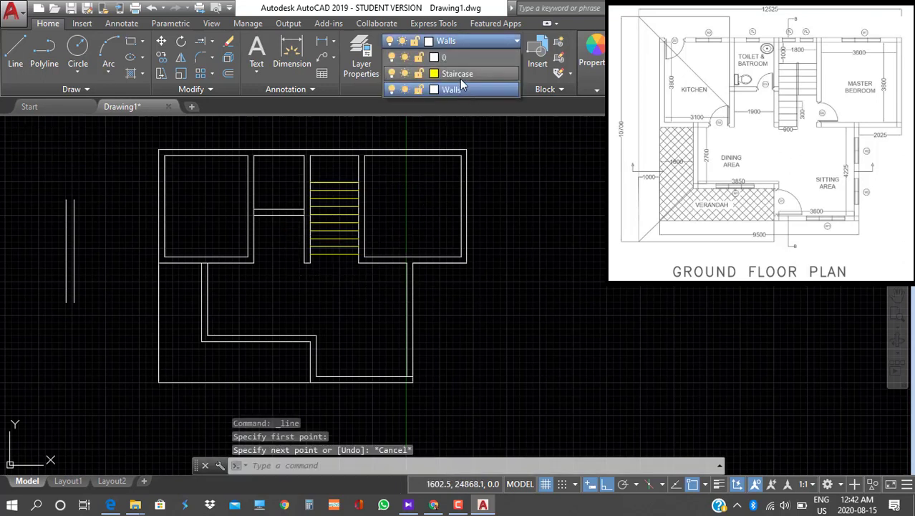
pyautogui.click(459, 74)
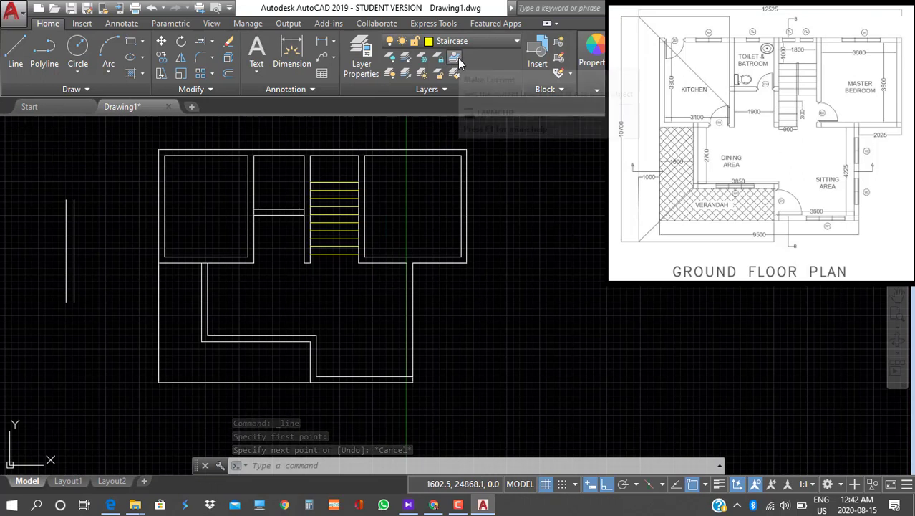
pyautogui.click(458, 62)
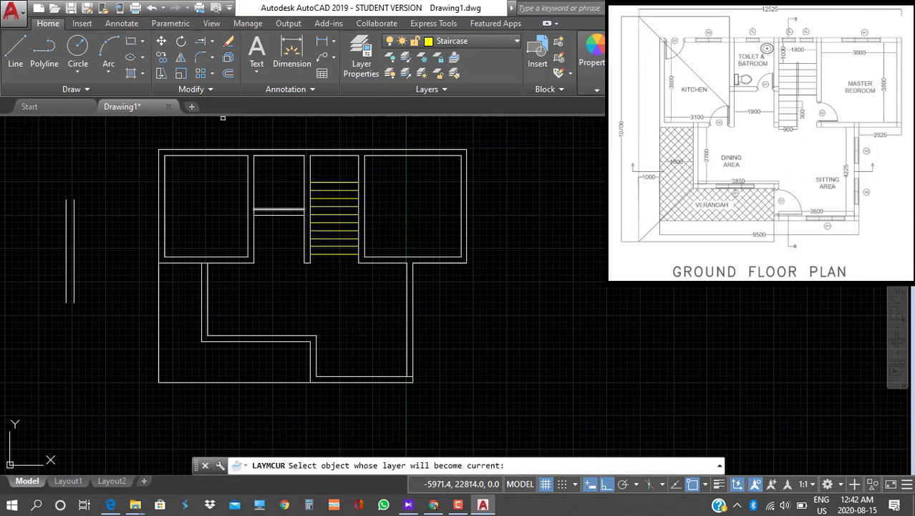
# Draw a vertical centre line from the midpoint of the top stair tread to the midpoint of the lowest tread
pyautogui.click(11, 51)
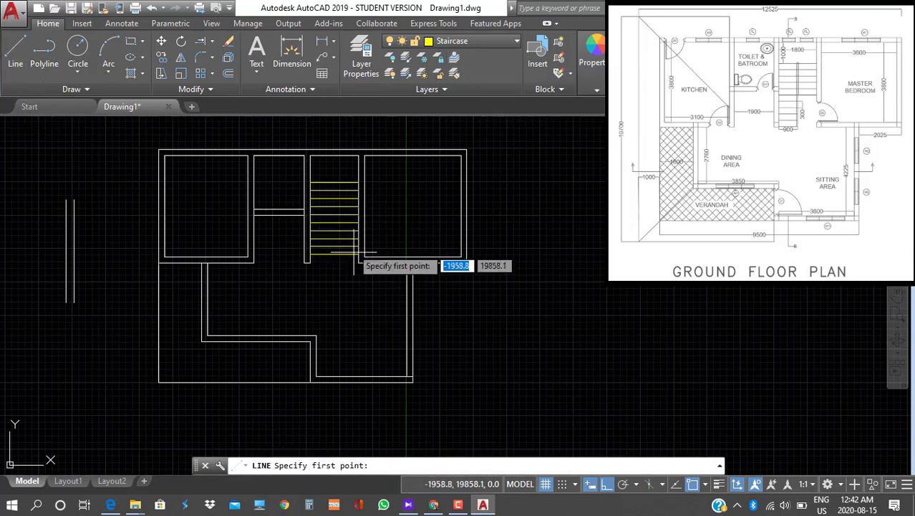
pyautogui.click(333, 184)
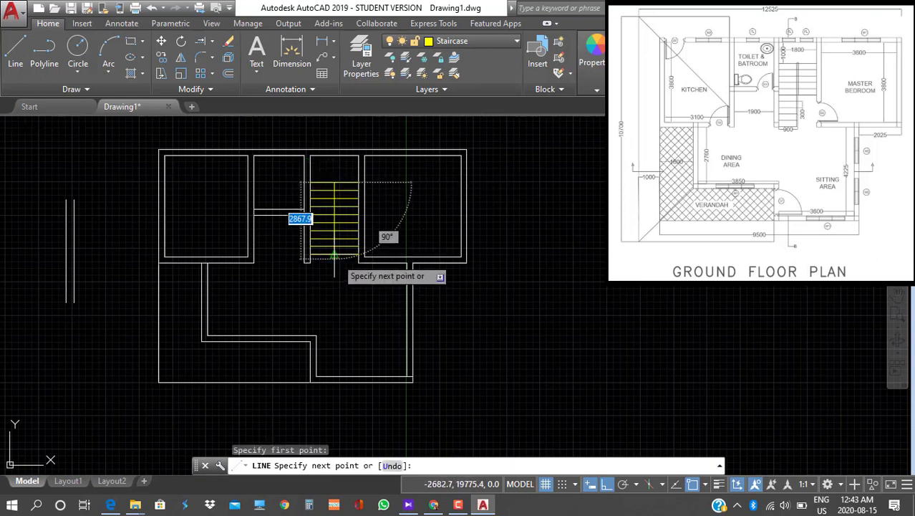
pyautogui.click(335, 256)
pyautogui.press('Escape')
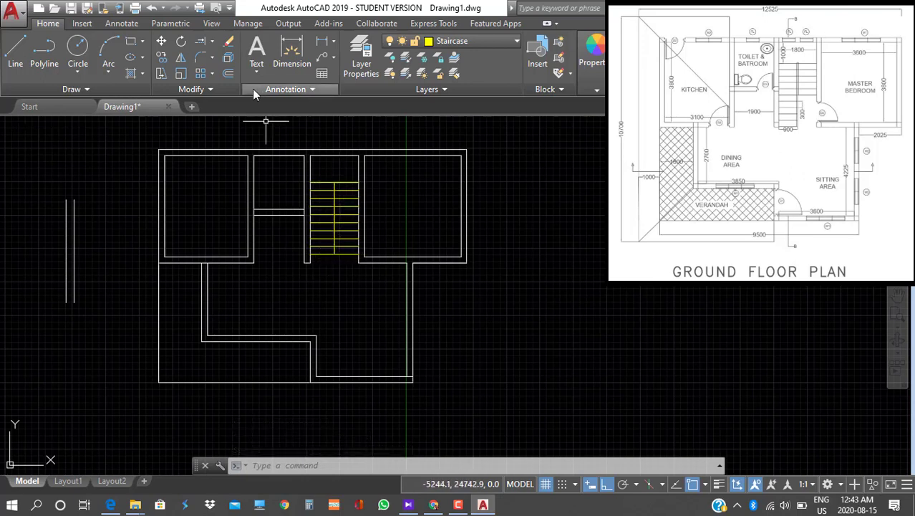
# Try offsetting the stair centre line 10 to the left, and undo that offset
pyautogui.click(228, 73)
pyautogui.scroll(2, 349, 205)
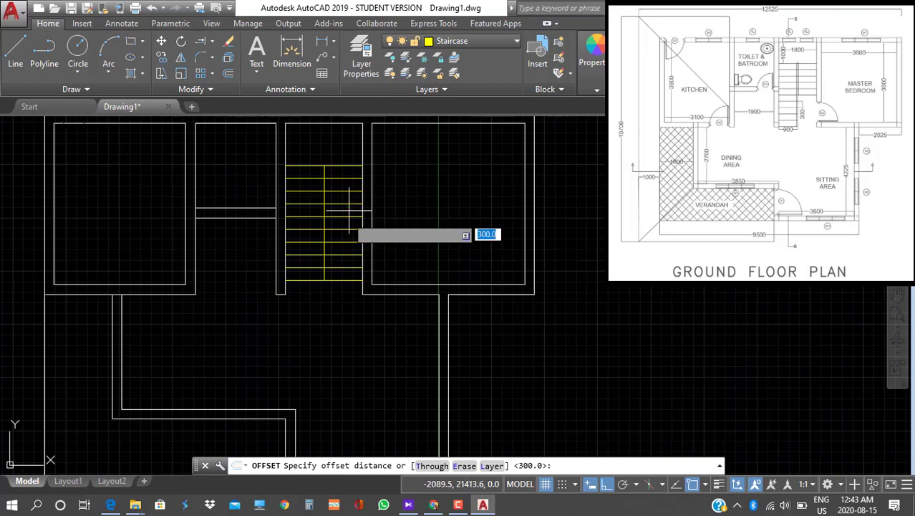
pyautogui.write('10')
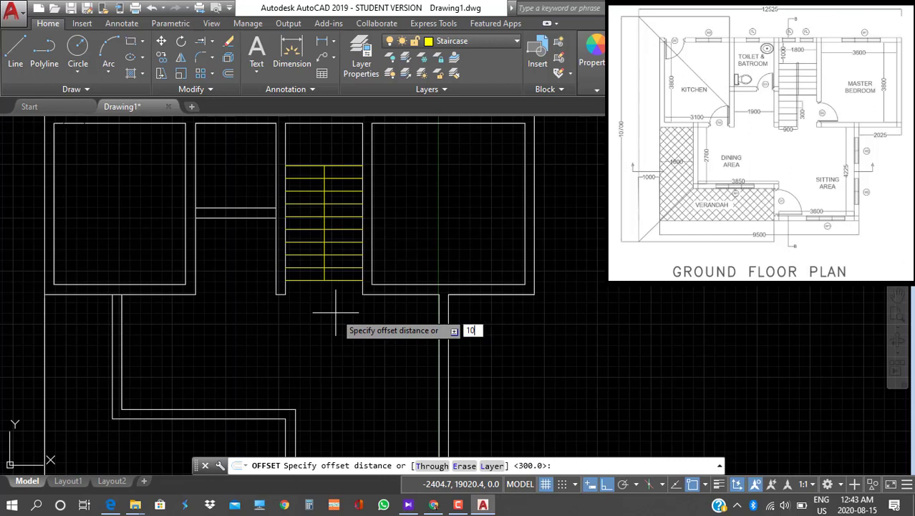
pyautogui.press('Return')
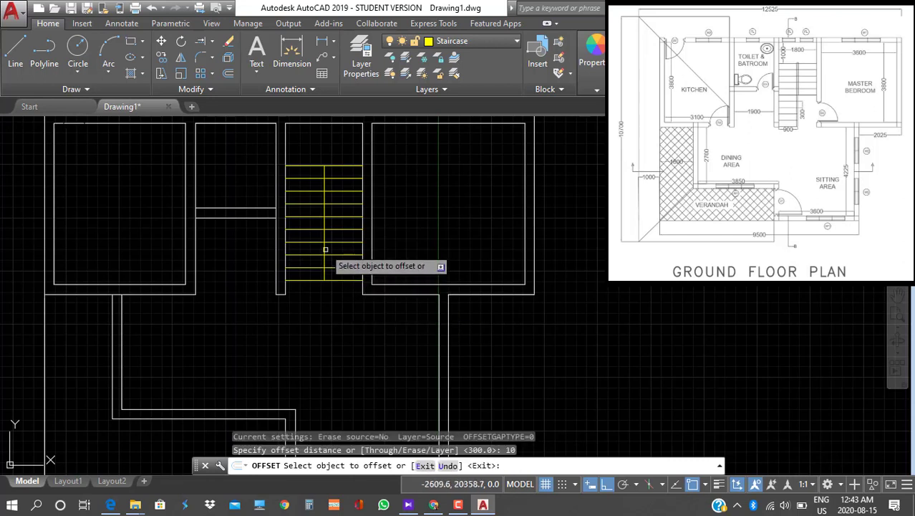
pyautogui.click(324, 223)
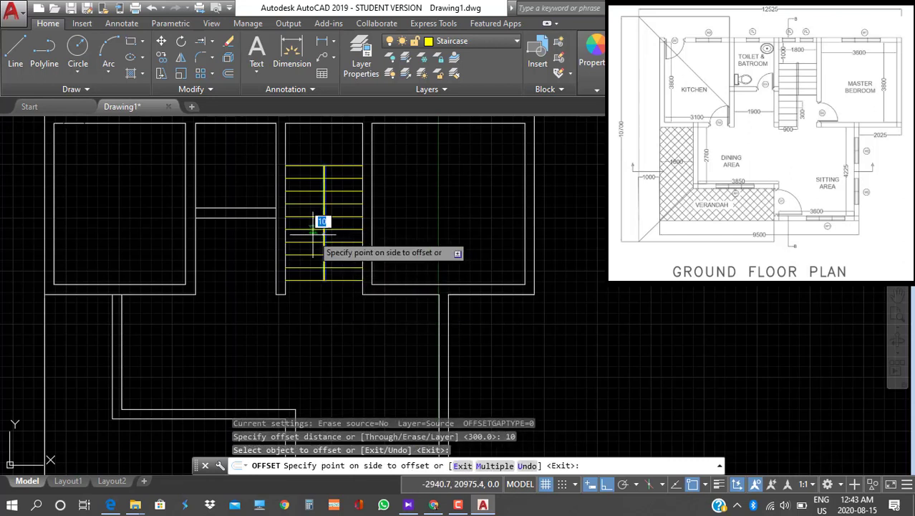
pyautogui.click(312, 234)
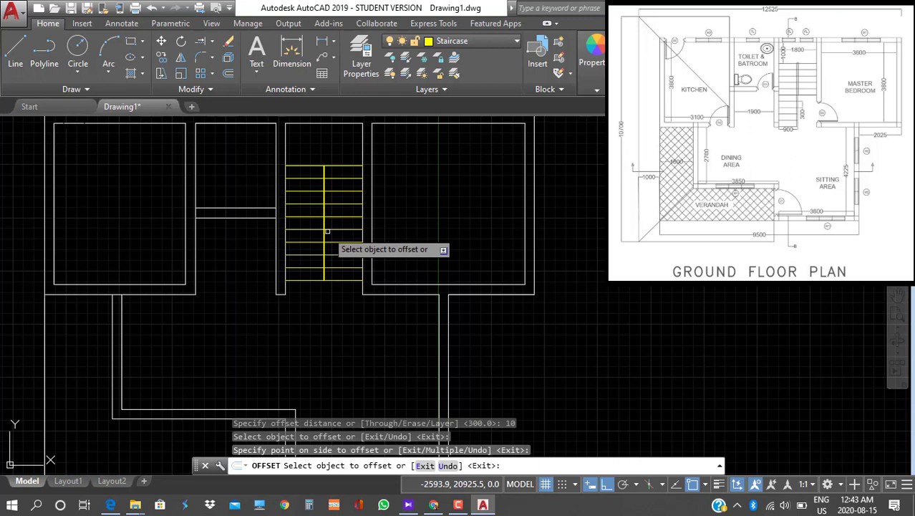
pyautogui.hotkey('ctrl', 'z')
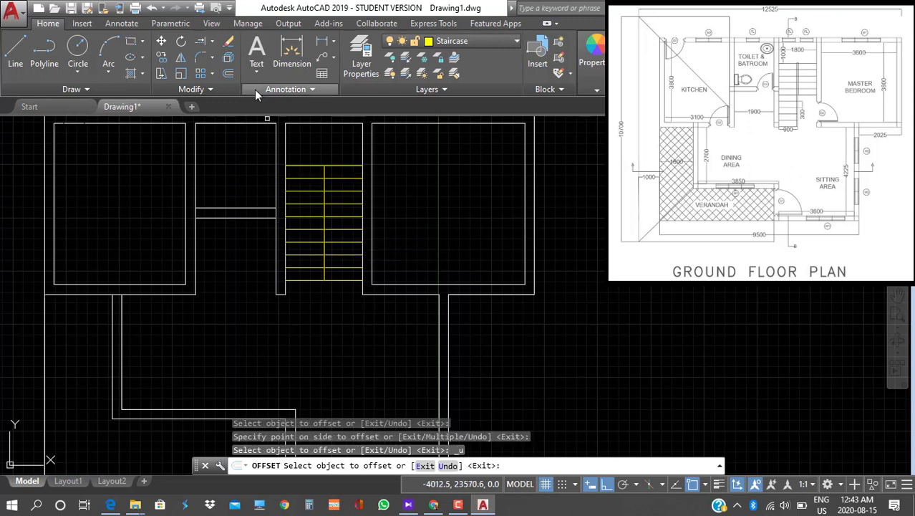
# Offset the stair centre line 50 to each side to form the two edges of the central rail
pyautogui.click(228, 73)
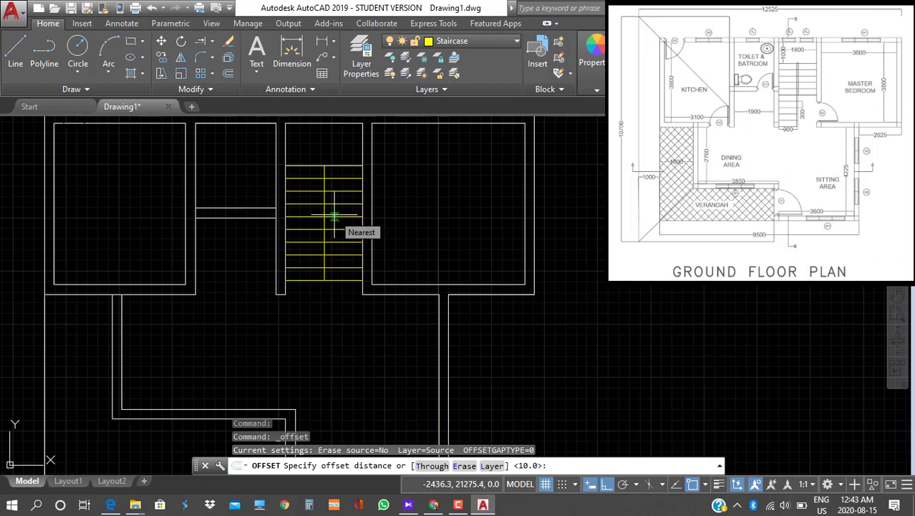
pyautogui.write('50')
pyautogui.press('Return')
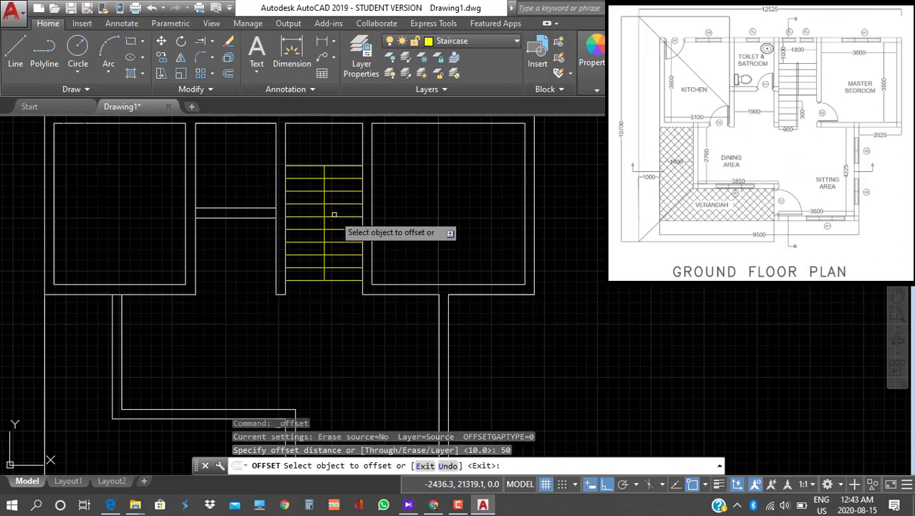
pyautogui.click(323, 215)
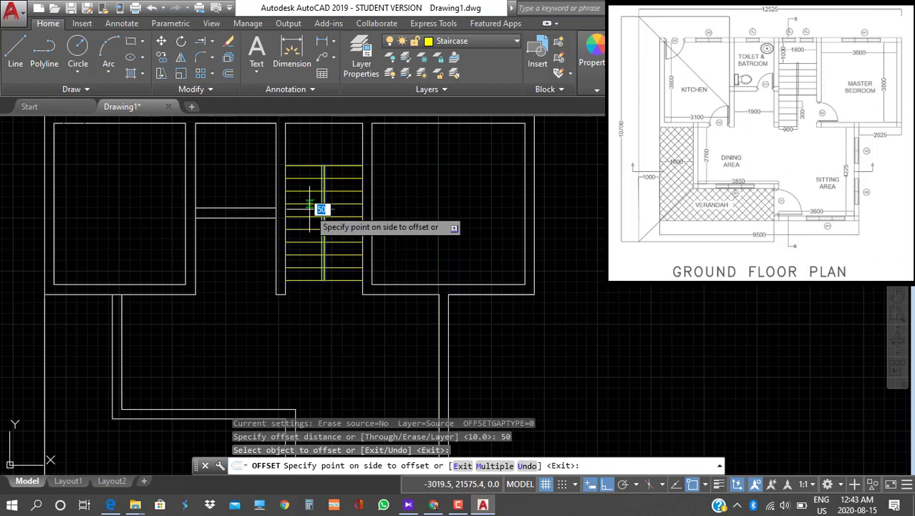
pyautogui.click(317, 207)
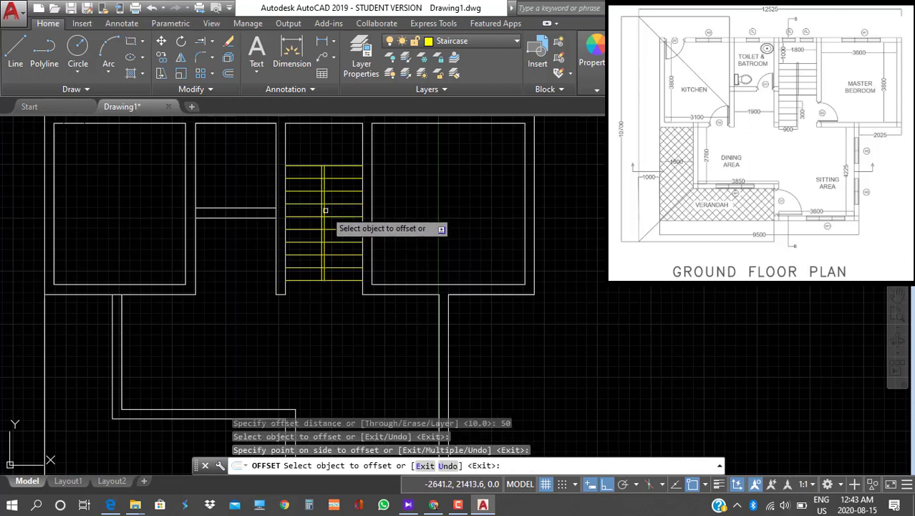
pyautogui.click(326, 209)
pyautogui.click(339, 212)
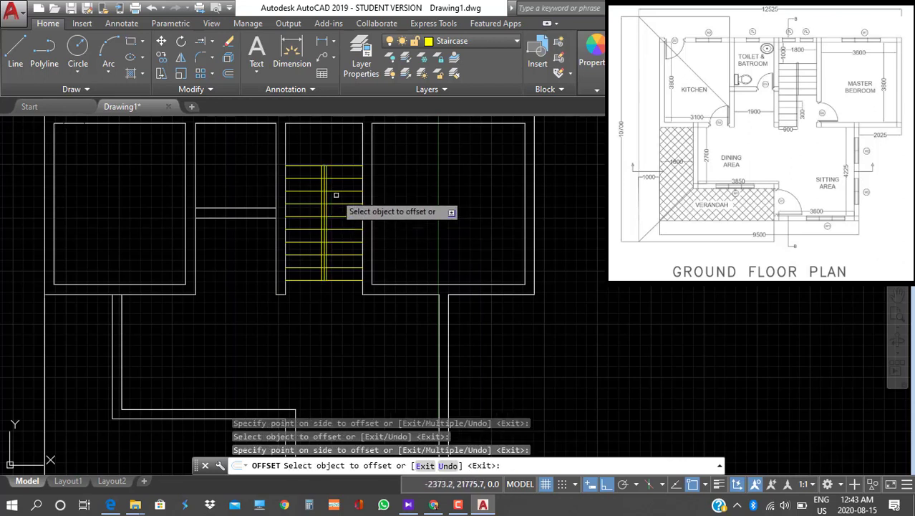
pyautogui.scroll(5, 327, 188)
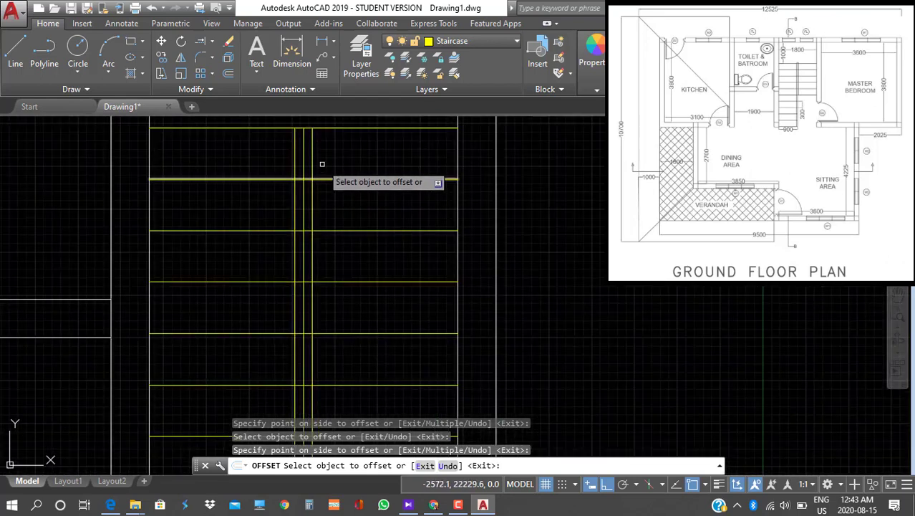
pyautogui.moveTo(321, 163); pyautogui.dragTo(321, 304, button='middle')
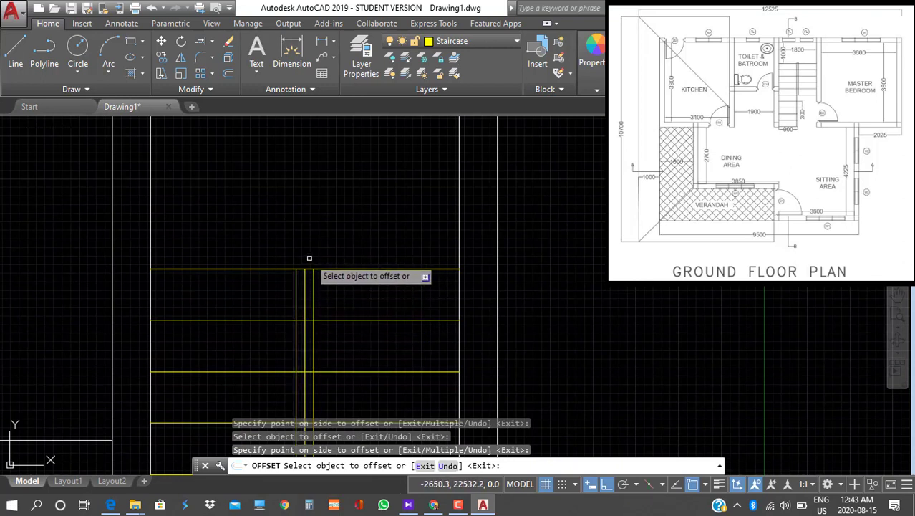
pyautogui.press('Escape')
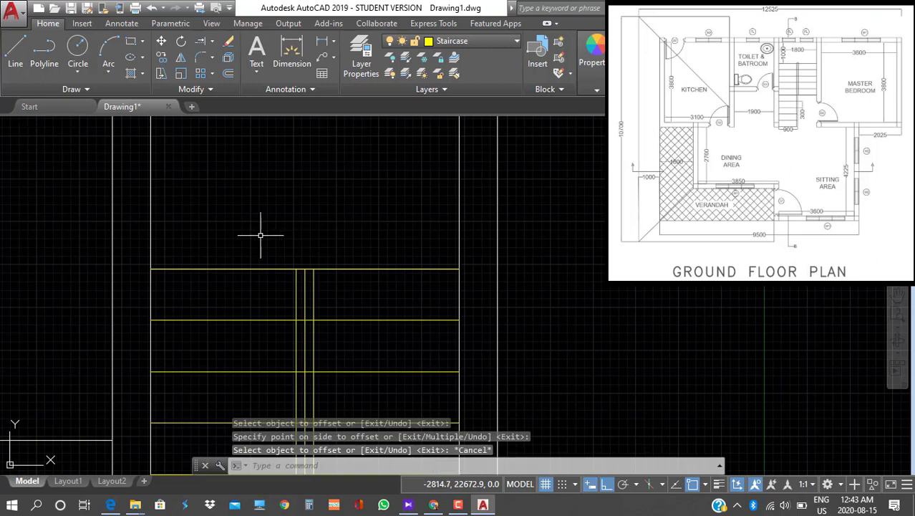
# Cap the upper ends of the two rail lines with an upward Start, End, Direction arc and erase the centre line between them
pyautogui.click(106, 72)
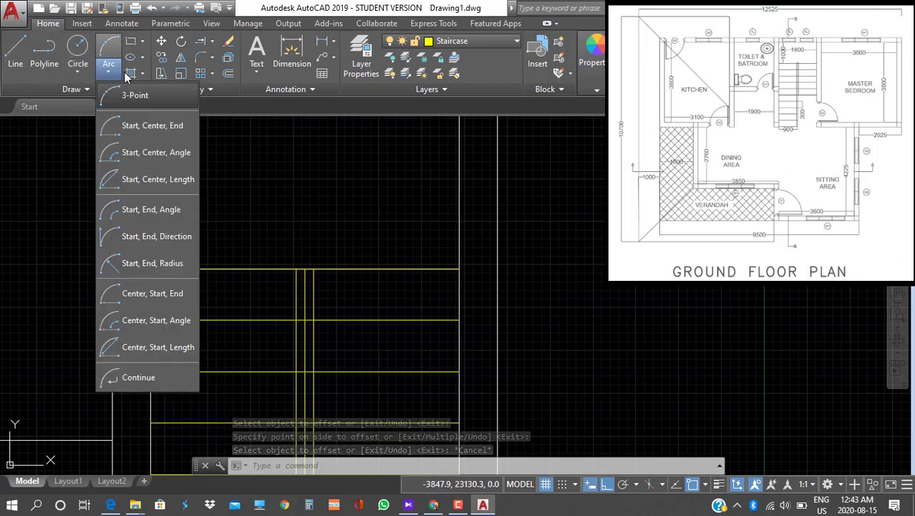
pyautogui.click(132, 235)
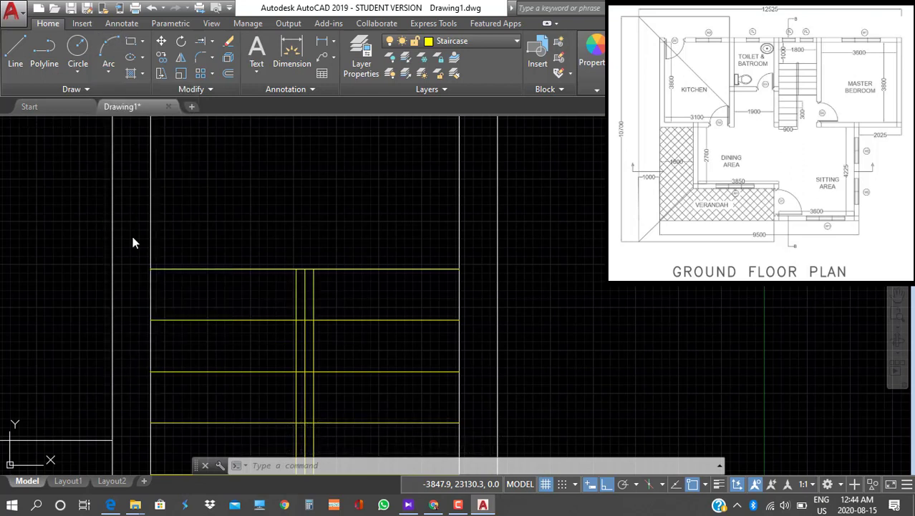
pyautogui.click(296, 269)
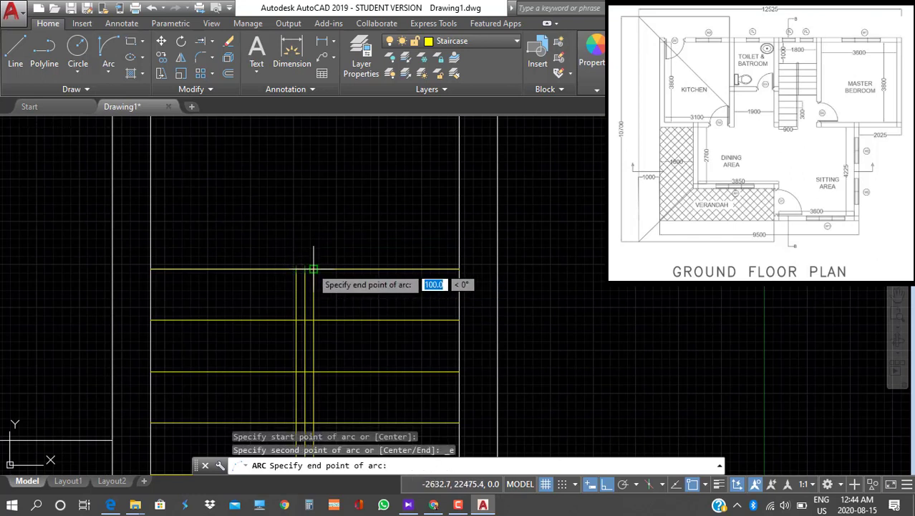
pyautogui.click(313, 267)
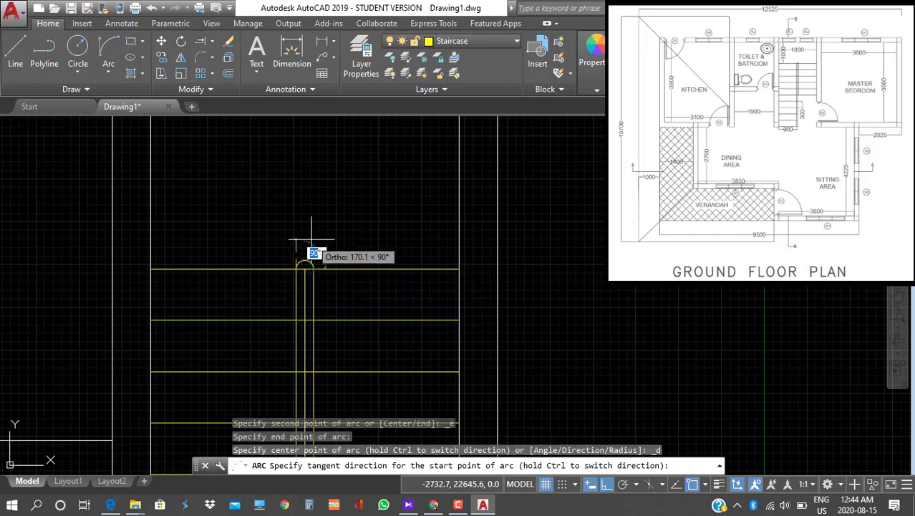
pyautogui.click(312, 239)
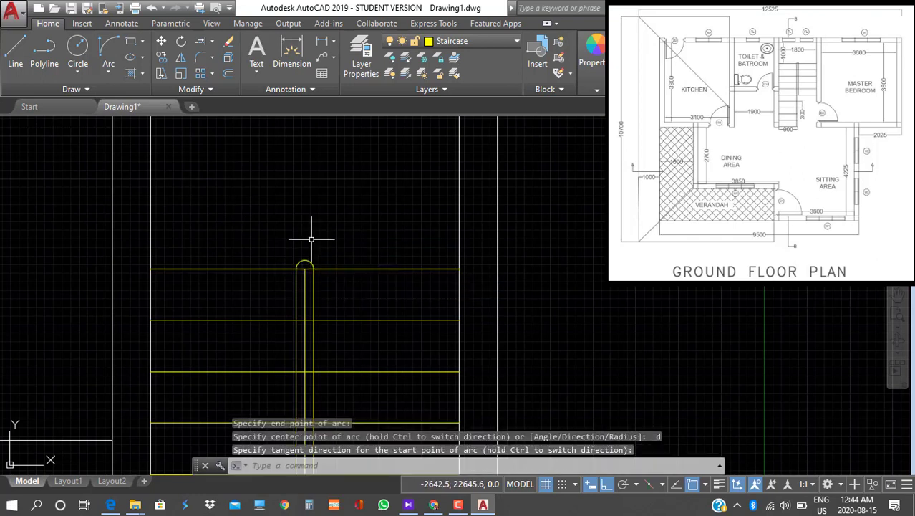
pyautogui.click(305, 290)
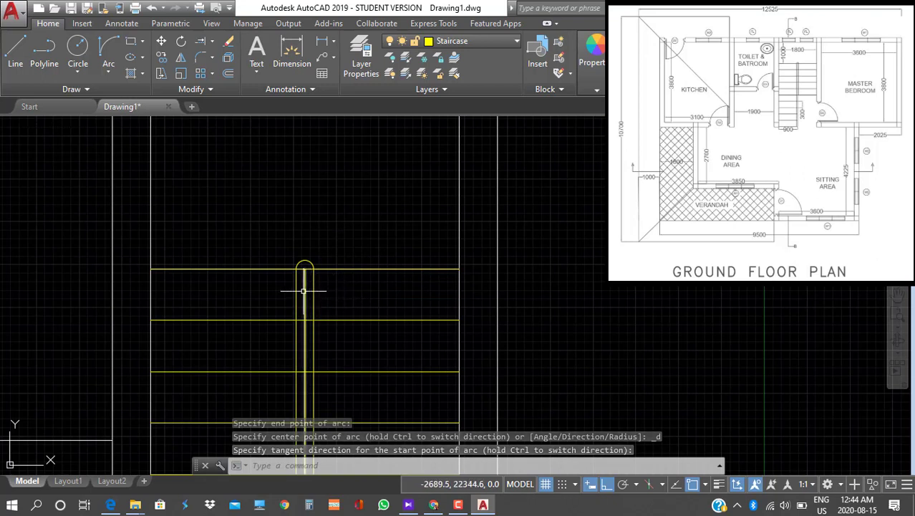
pyautogui.press('Delete')
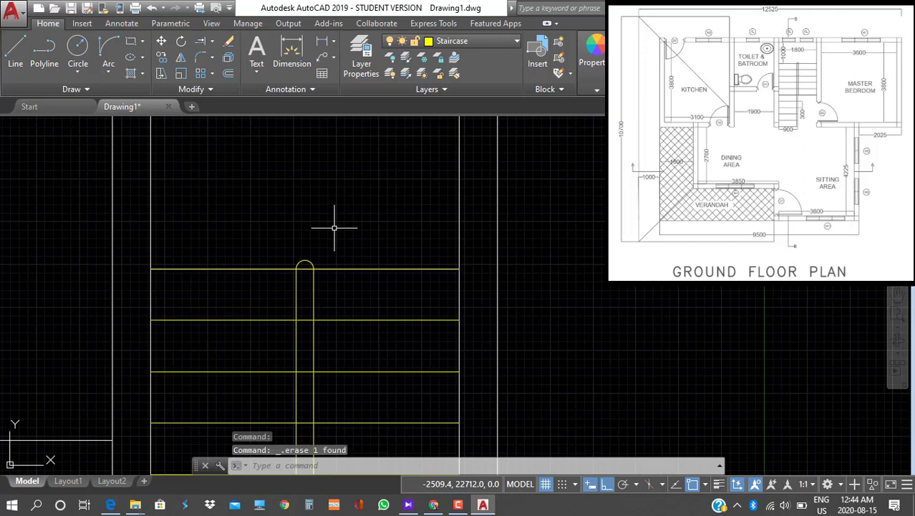
# Trim away the portions of the five lowest treads lying right of the central rail
pyautogui.scroll(-2, 334, 228)
pyautogui.scroll(-2, 334, 228)
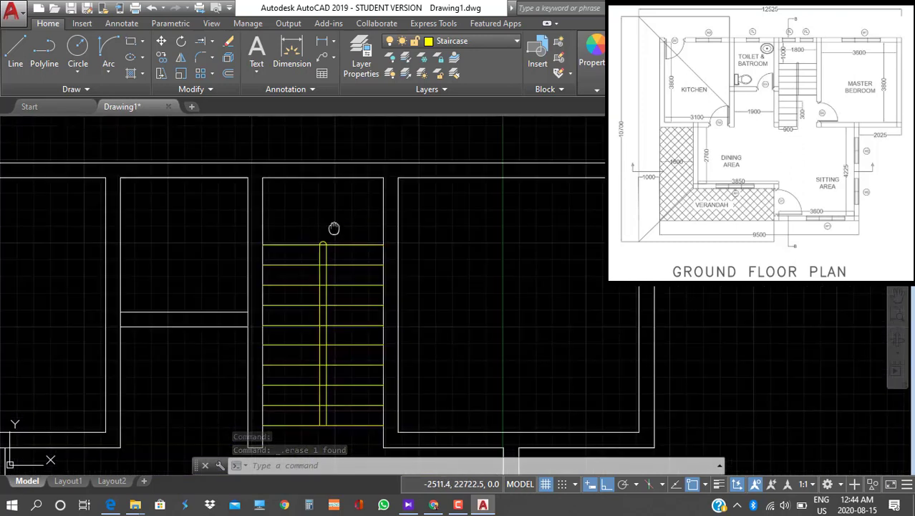
pyautogui.moveTo(334, 228); pyautogui.dragTo(331, 178, button='middle')
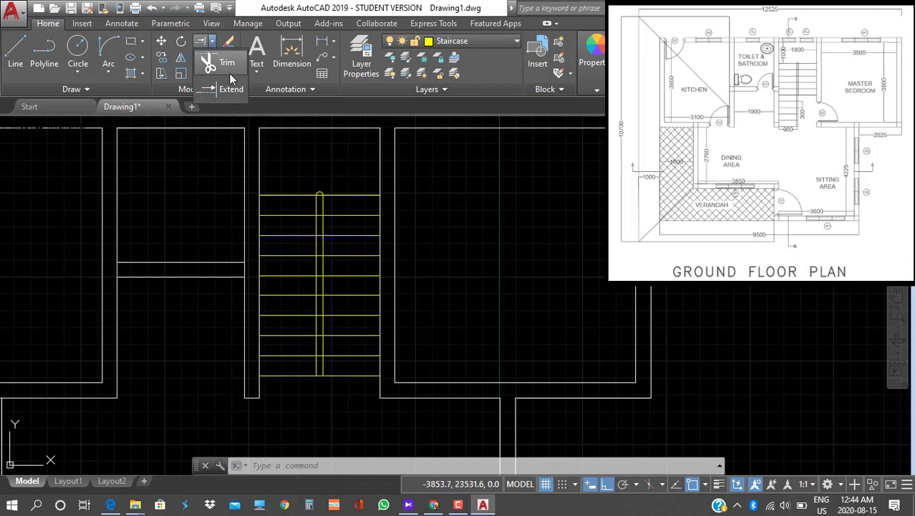
pyautogui.click(203, 42)
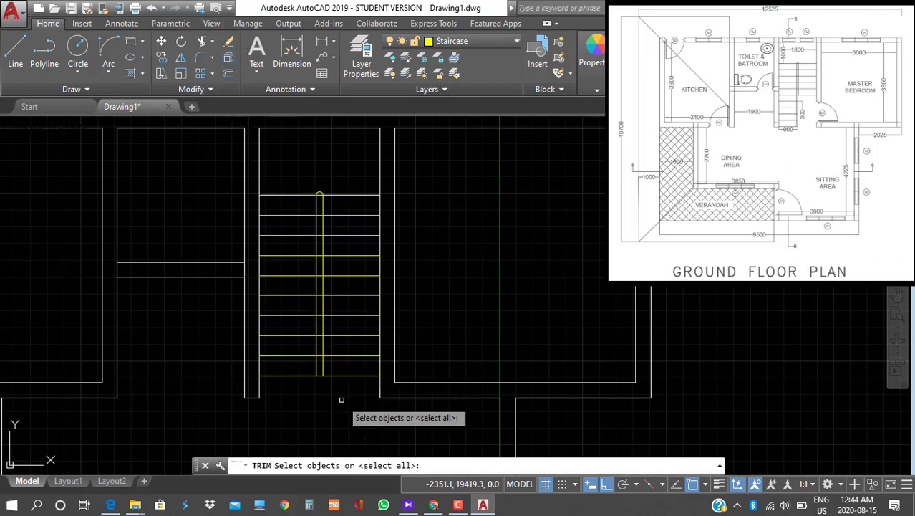
pyautogui.press('Return')
pyautogui.click(366, 383)
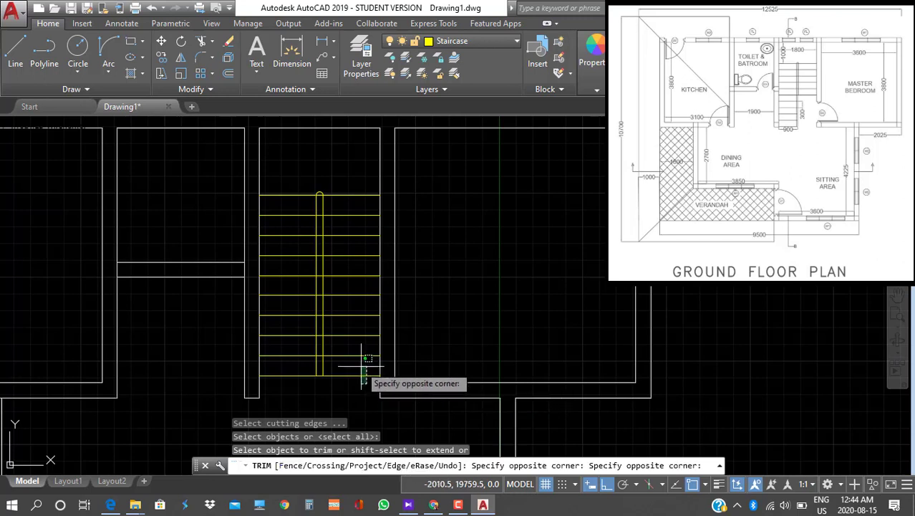
pyautogui.click(351, 289)
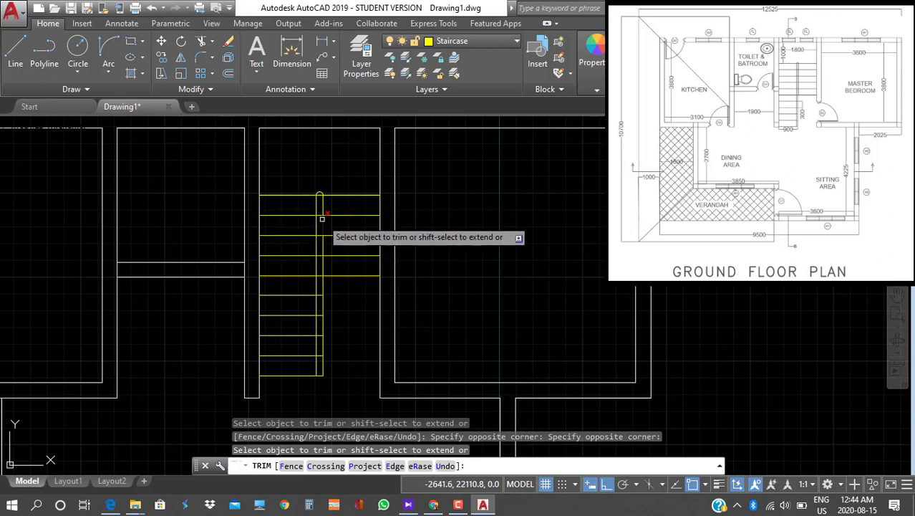
pyautogui.press('Escape')
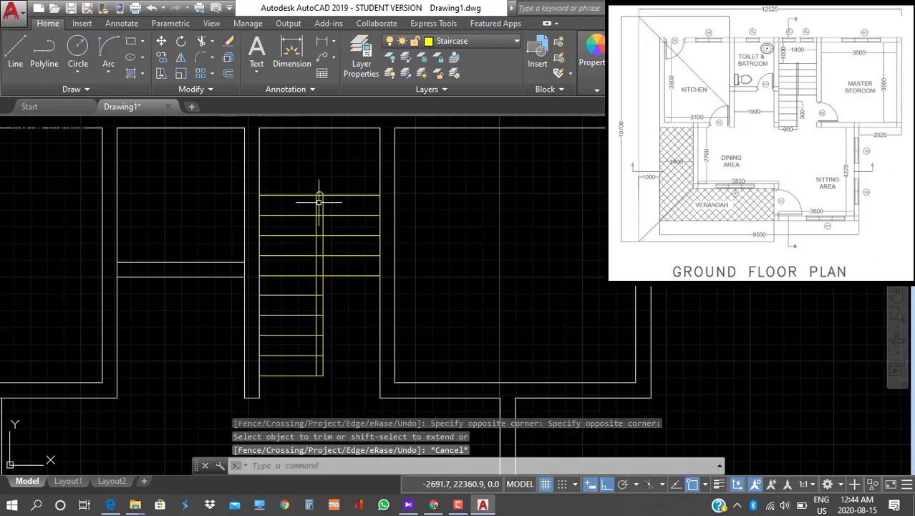
# Draw a vertical line midway between the two rail lines, from the top tread down to the lowest tread
pyautogui.click(15, 49)
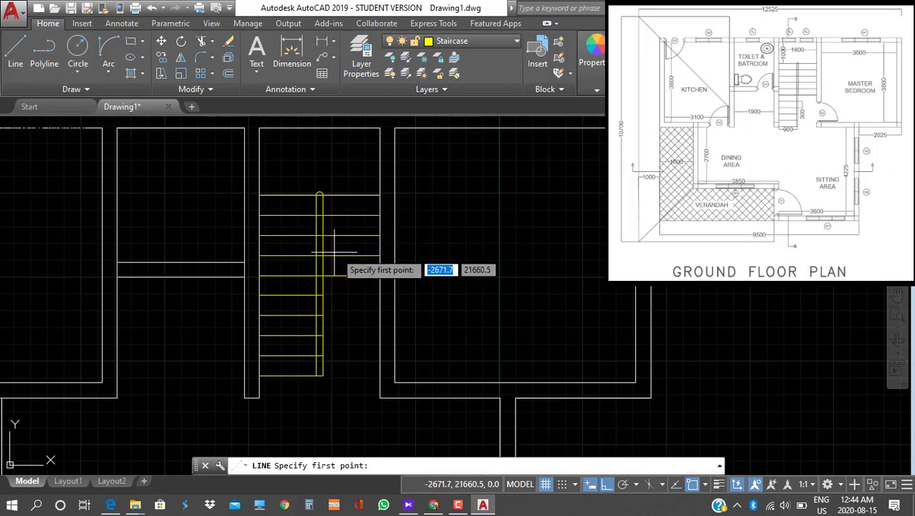
pyautogui.click(319, 195)
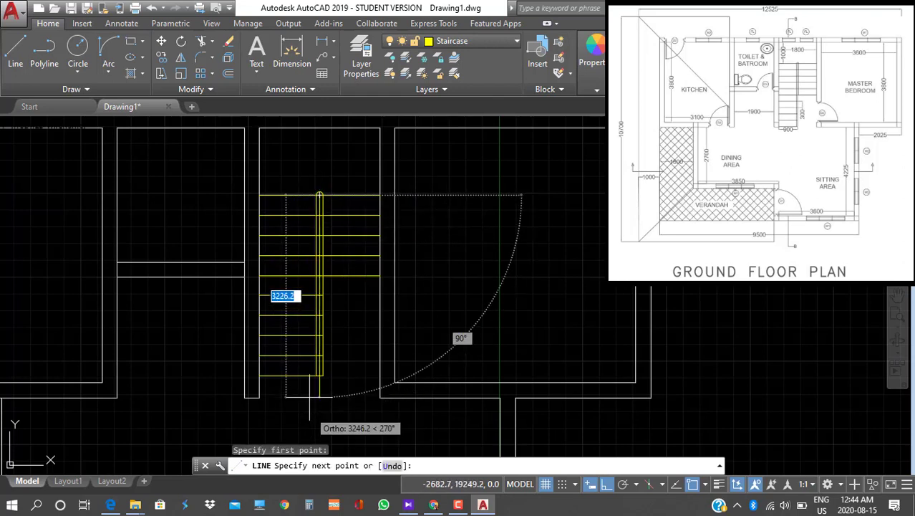
pyautogui.click(322, 374)
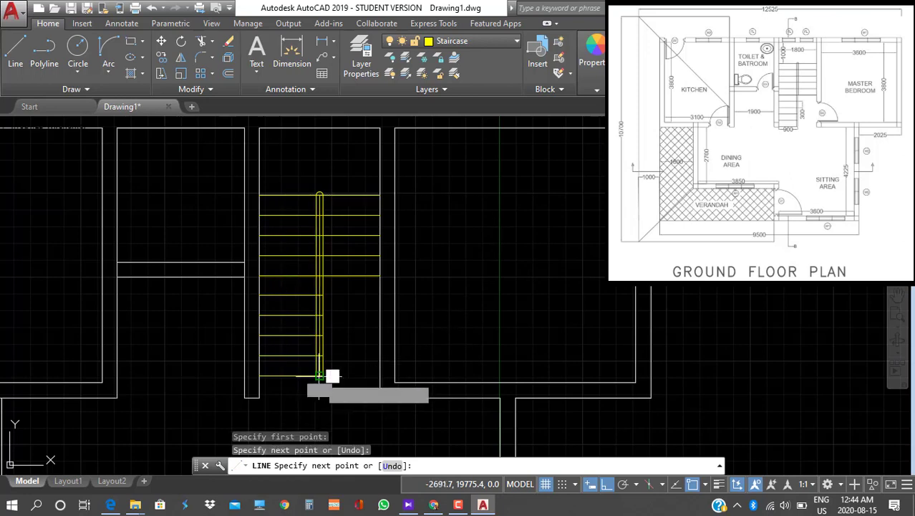
pyautogui.press('Return')
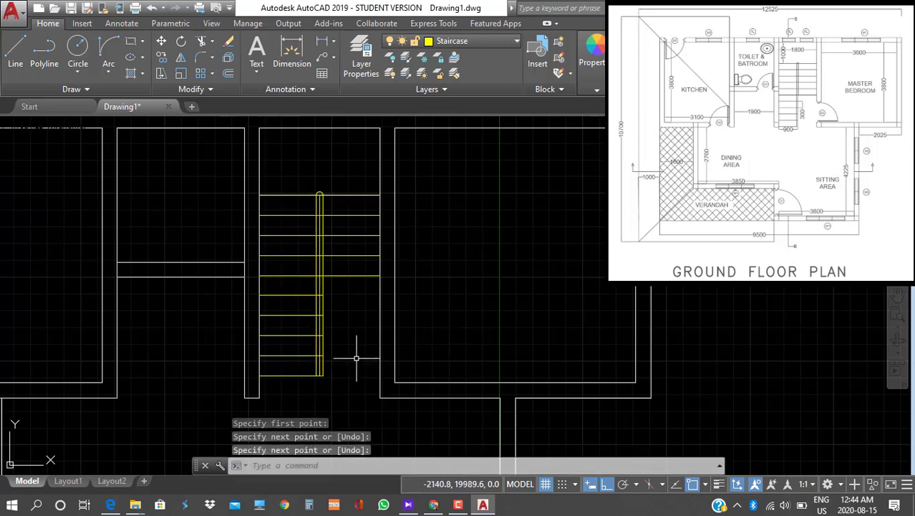
pyautogui.scroll(-3, 351, 352)
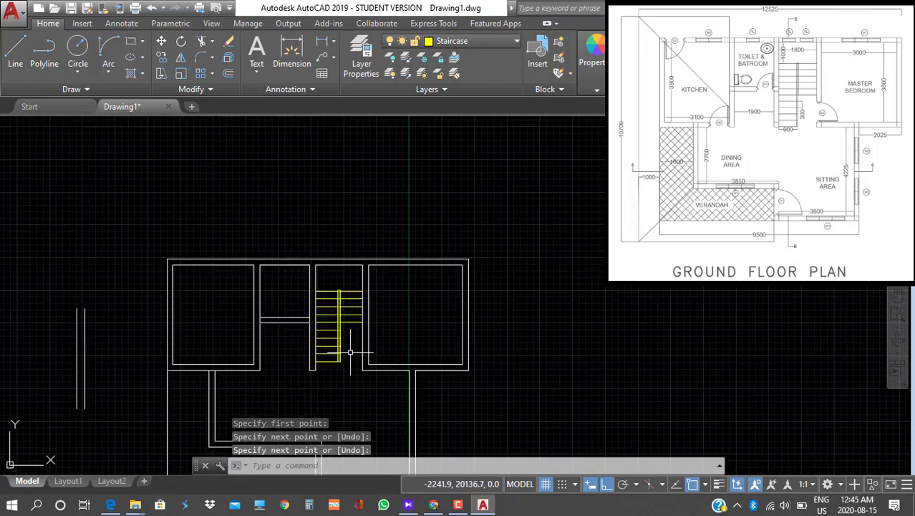
# Enlarge the reference ground floor plan beside the drawing to examine its door and window positions
pyautogui.moveTo(351, 352)
pyautogui.mouseDown(button='middle')
pyautogui.moveTo(384, 202)
pyautogui.moveTo(391, 227)
pyautogui.mouseUp(button='middle')
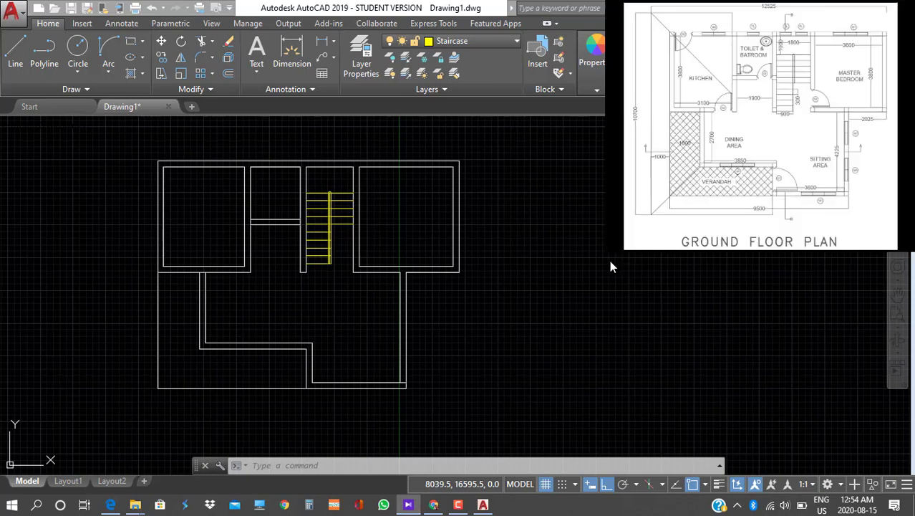
pyautogui.moveTo(622, 250)
pyautogui.moveTo(609, 249); pyautogui.dragTo(429, 479)
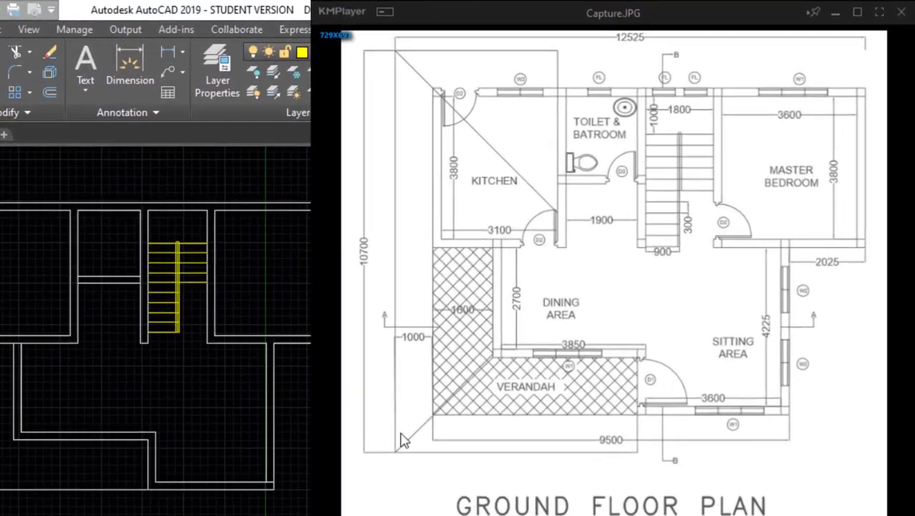
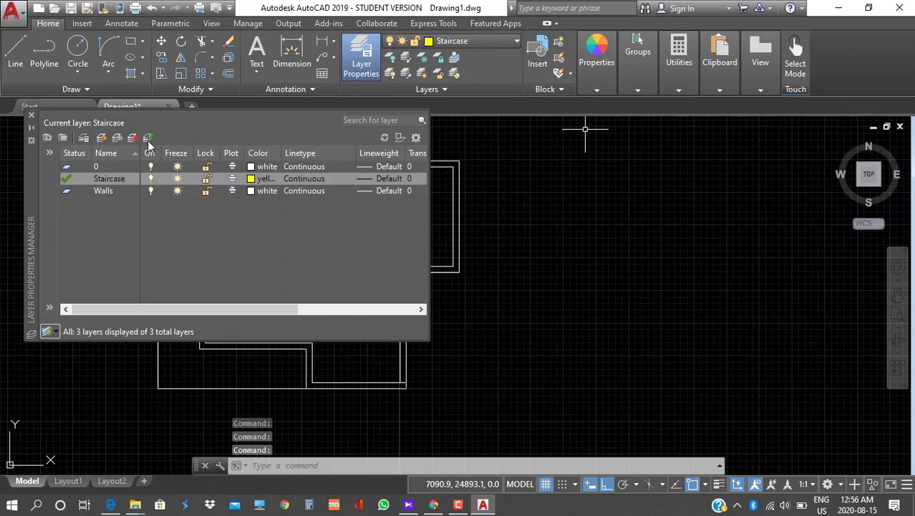
# Create a layer named Windows with colour 140 and make it the current layer
pyautogui.hotkey('alt', 'n')
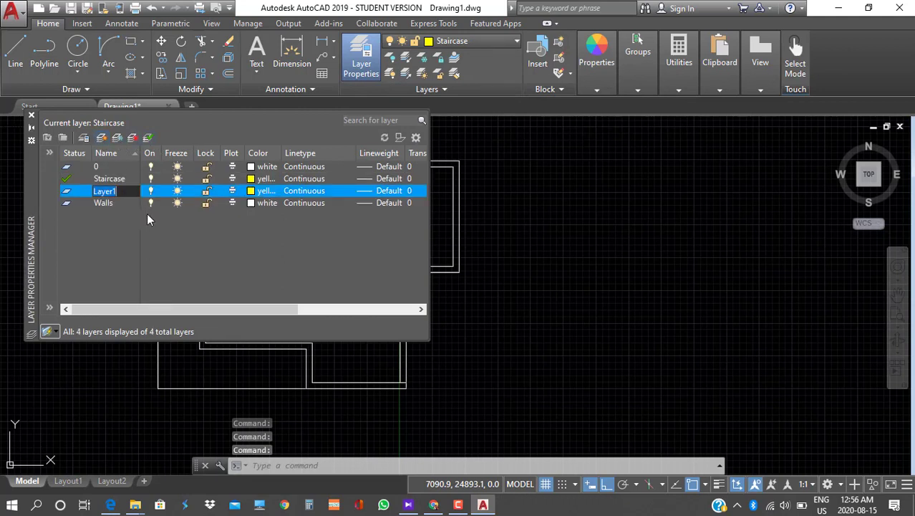
pyautogui.write('Window')
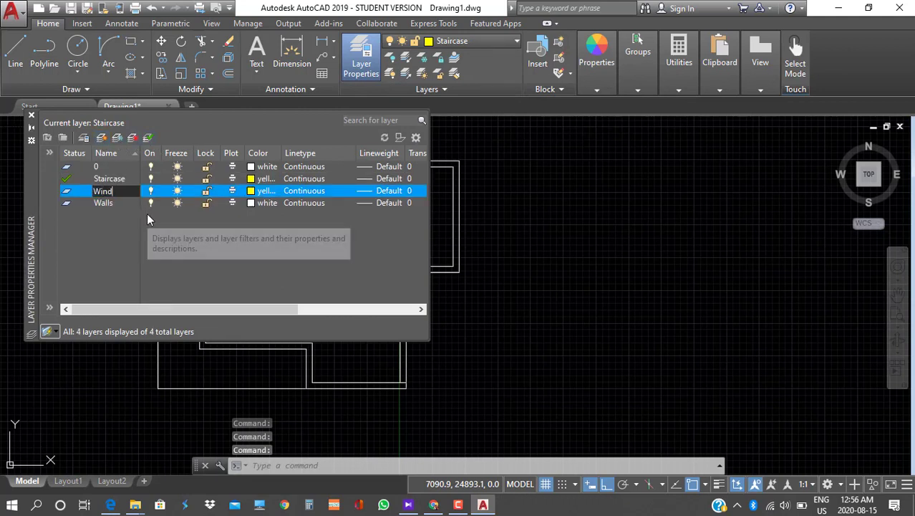
pyautogui.write('s')
pyautogui.click(254, 194)
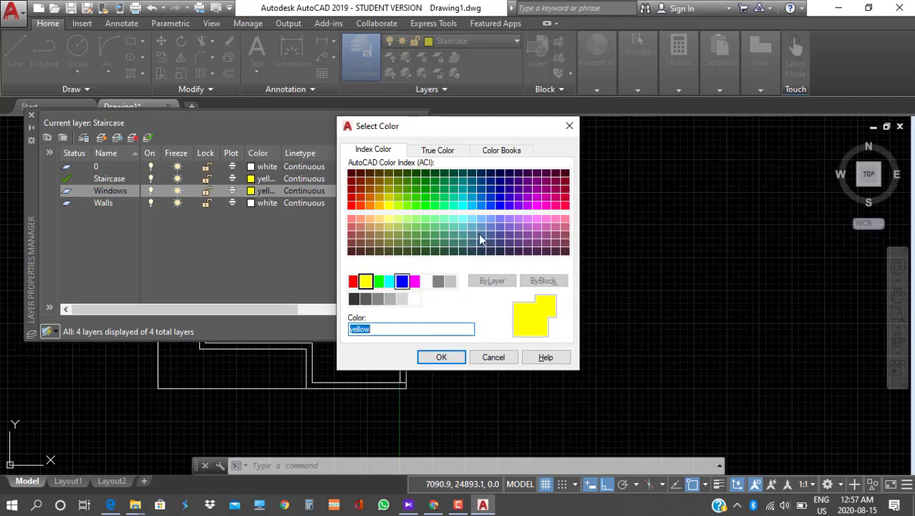
pyautogui.click(473, 206)
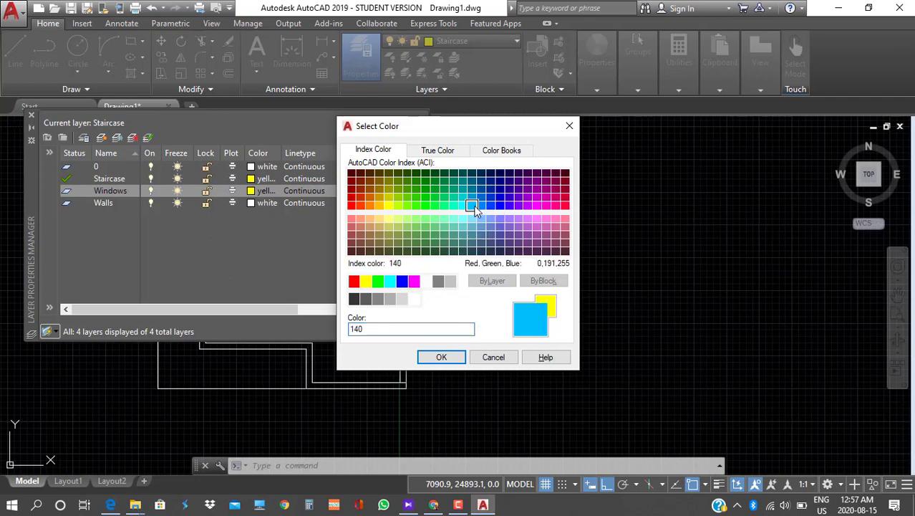
pyautogui.click(438, 356)
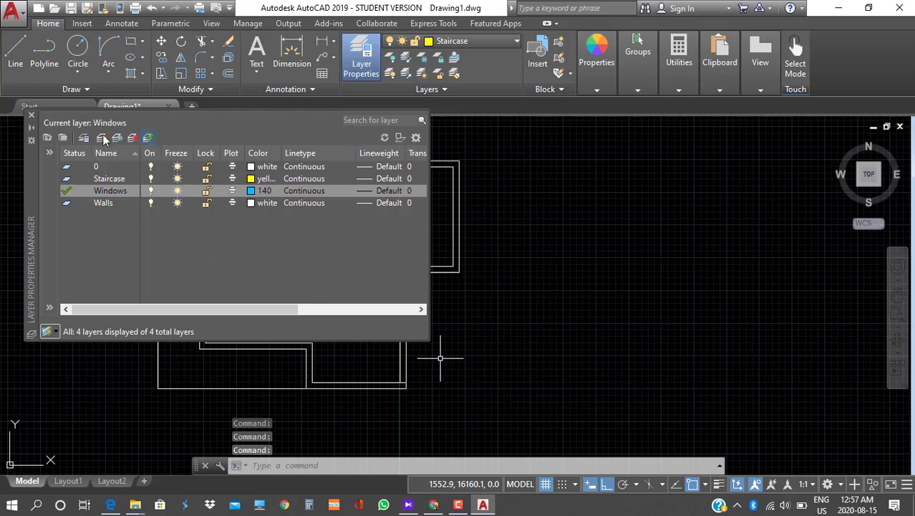
pyautogui.click(31, 114)
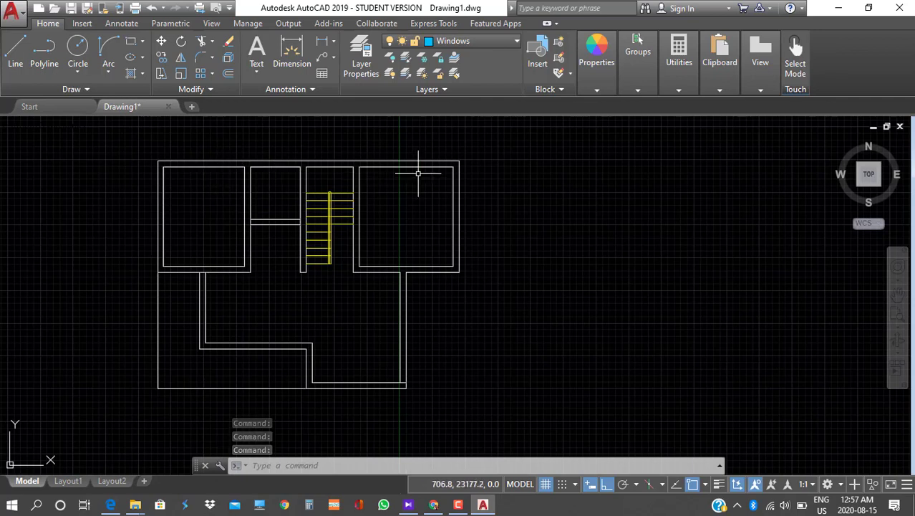
# Check the reference plan, then draw a long horizontal line in the empty area right of the house plan
pyautogui.click(408, 505)
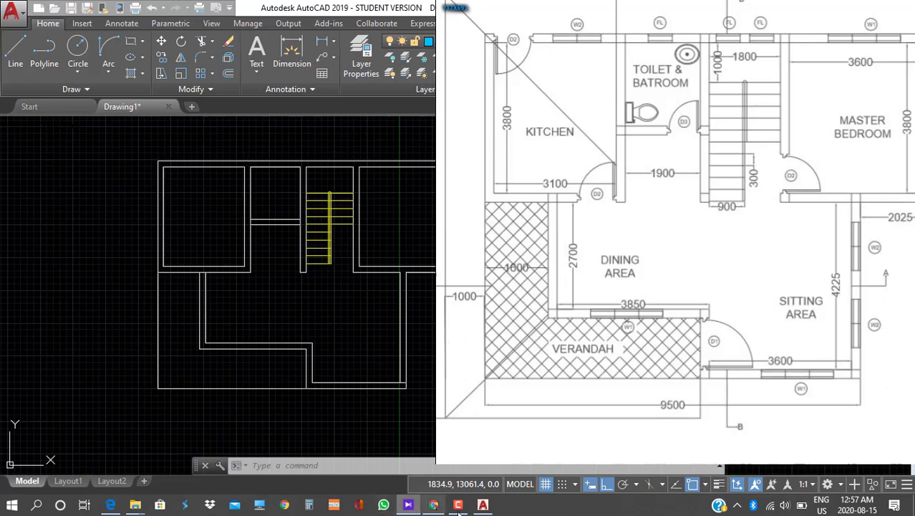
pyautogui.click(408, 504)
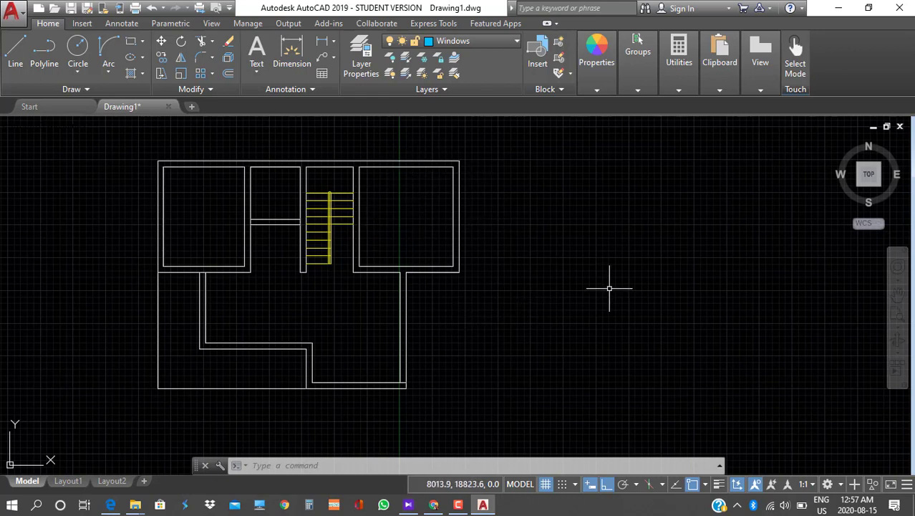
pyautogui.click(15, 54)
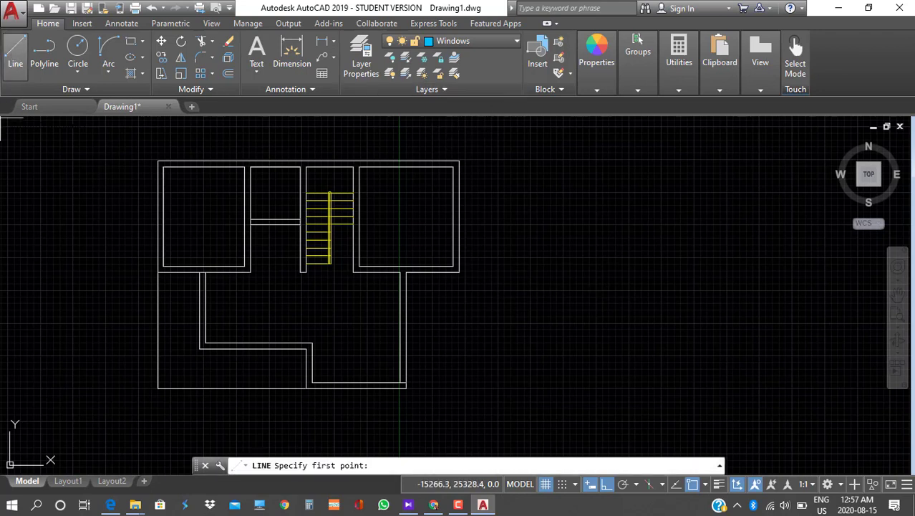
pyautogui.click(552, 179)
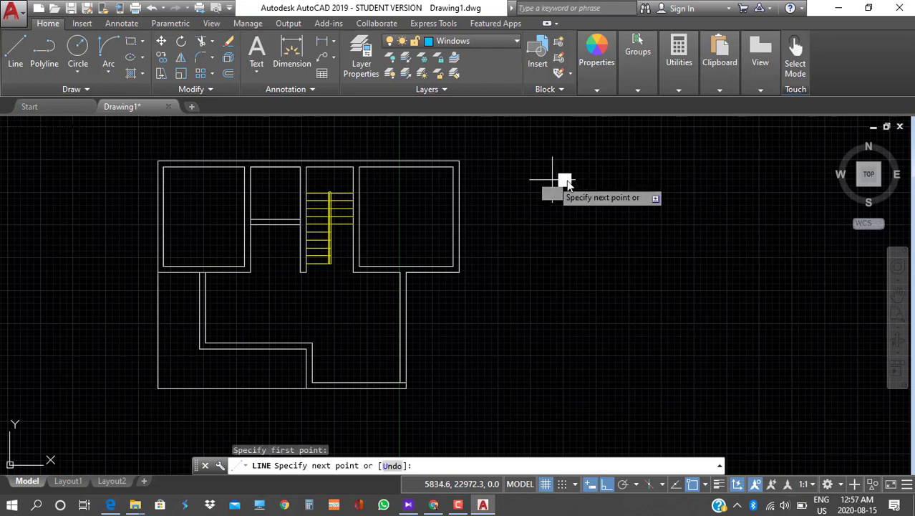
pyautogui.click(706, 179)
pyautogui.press('Escape')
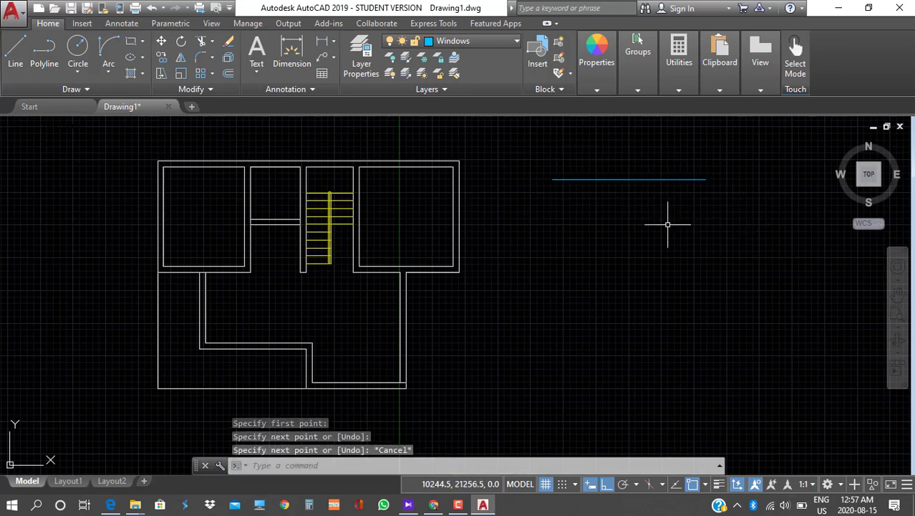
# Offset the new horizontal line 225 downward to form the two long sides of the window
pyautogui.click(228, 73)
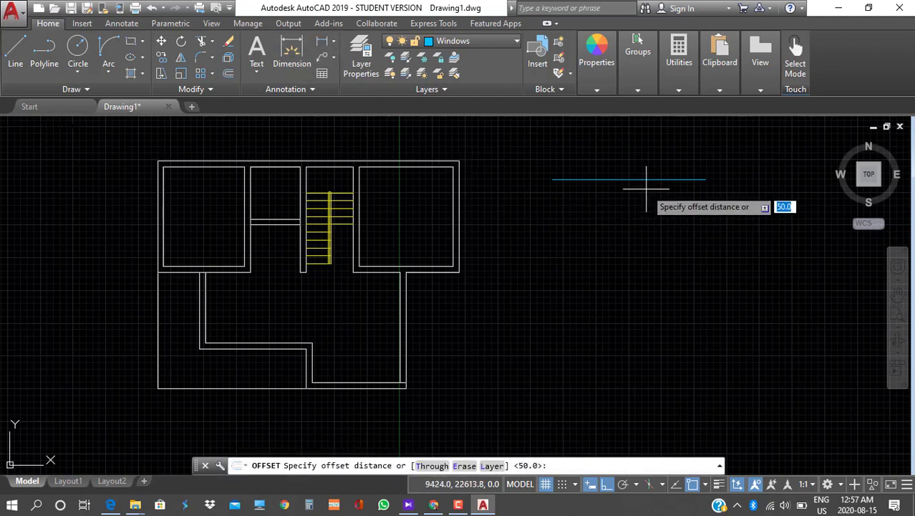
pyautogui.write('225')
pyautogui.press('Return')
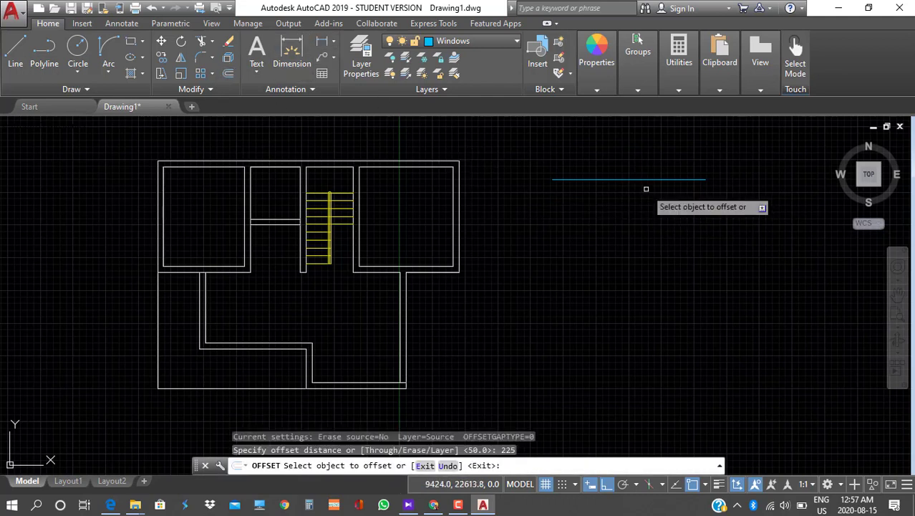
pyautogui.click(636, 180)
pyautogui.click(637, 218)
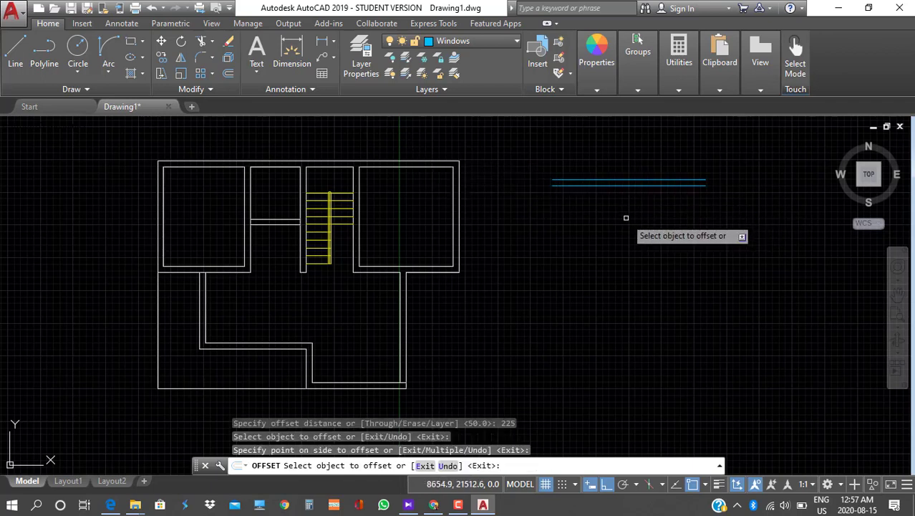
pyautogui.scroll(3, 626, 215)
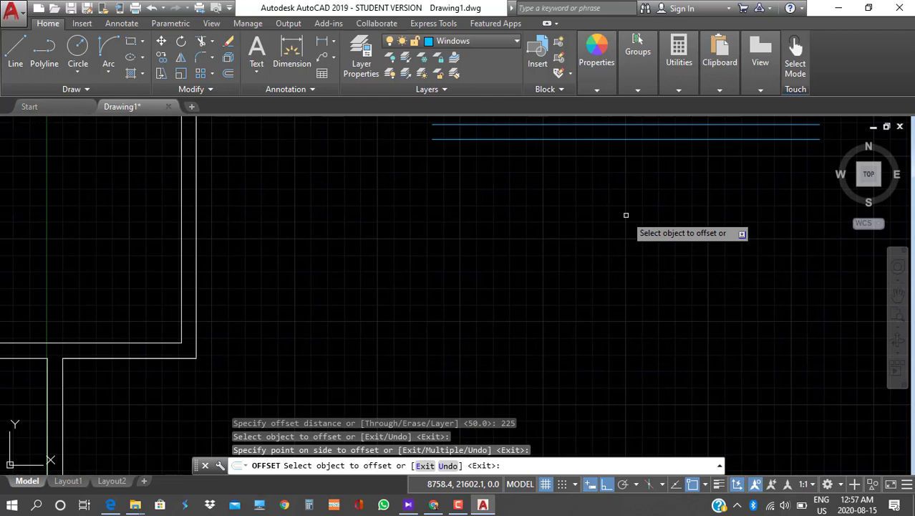
pyautogui.moveTo(626, 215)
pyautogui.mouseDown(button='middle')
pyautogui.moveTo(584, 389)
pyautogui.moveTo(585, 373)
pyautogui.mouseUp(button='middle')
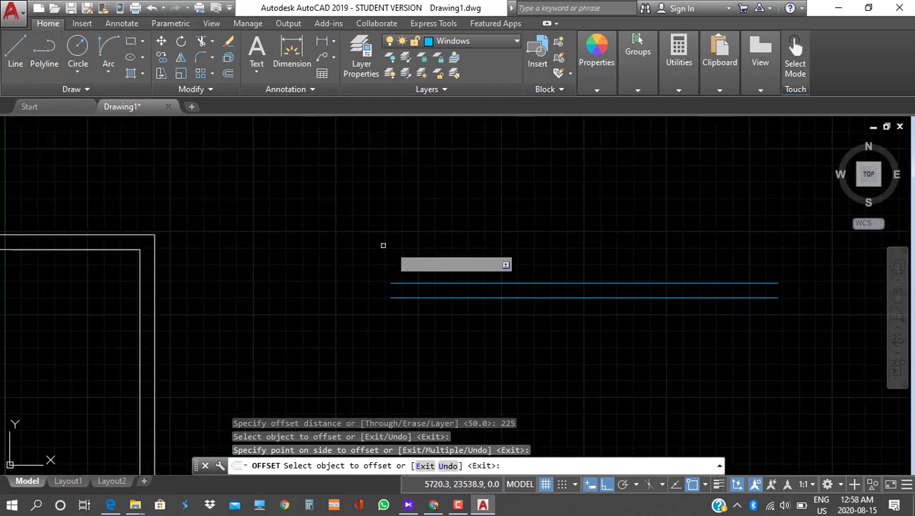
pyautogui.press('Escape')
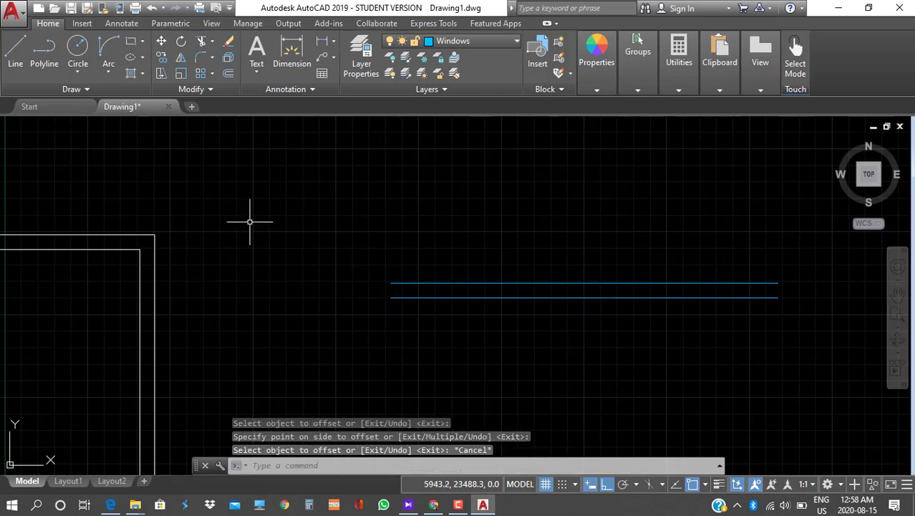
# Draw a vertical line joining the left ends of the two horizontal window lines
pyautogui.write('l')
pyautogui.press('Return')
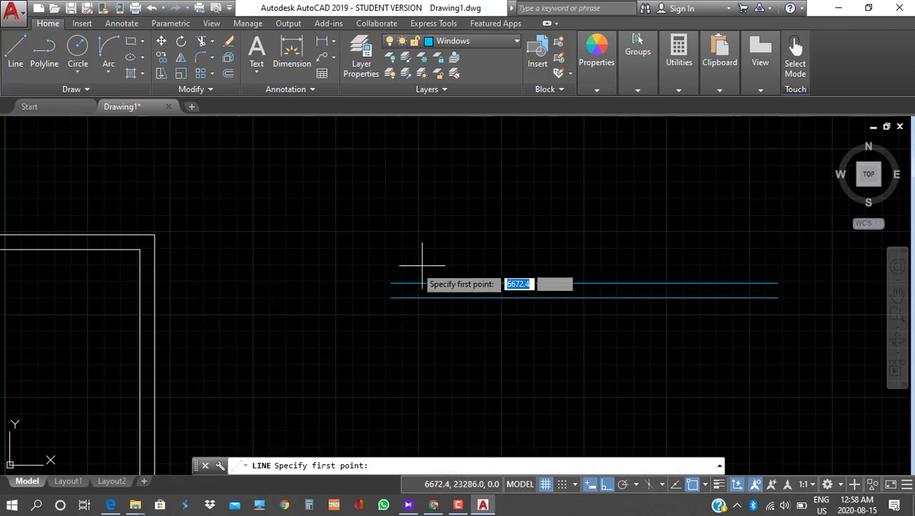
pyautogui.click(391, 297)
pyautogui.click(391, 283)
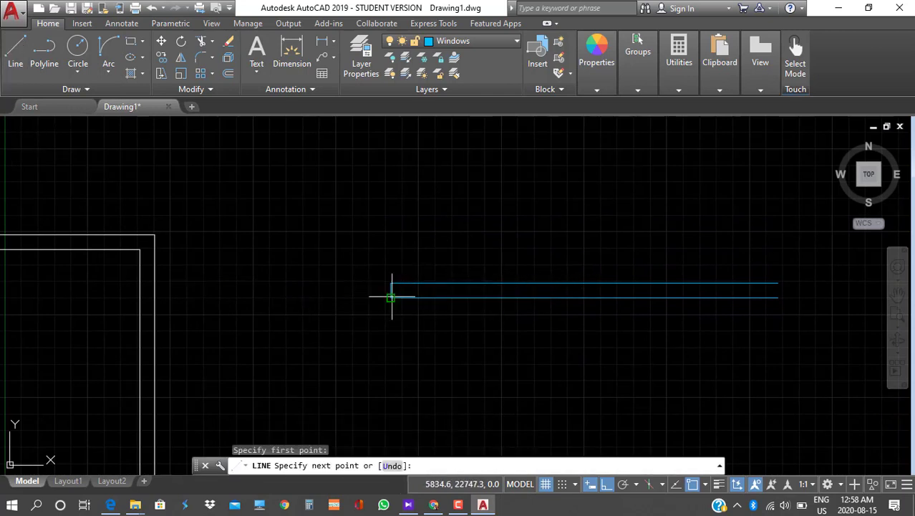
pyautogui.press('Return')
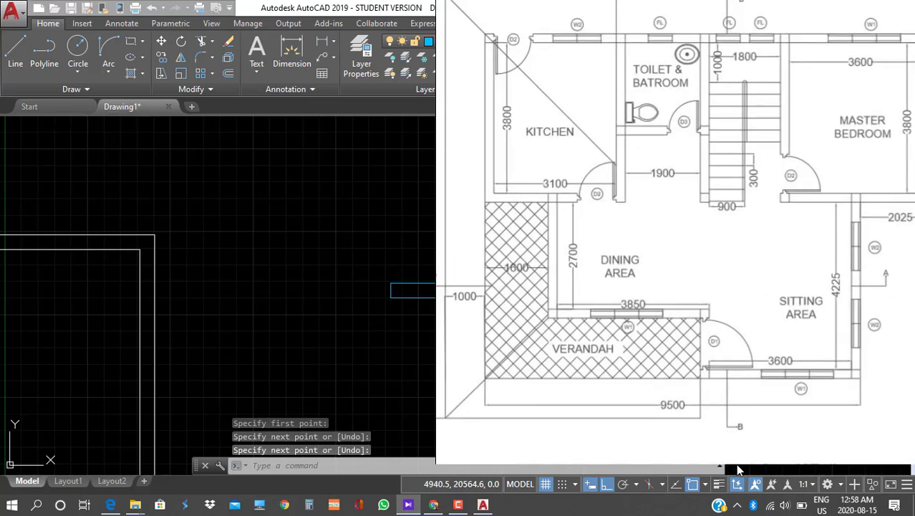
# Bring up the doors and windows schedule in the reference viewer and shrink it beside the drawing to read the window sizes
pyautogui.click(708, 445)
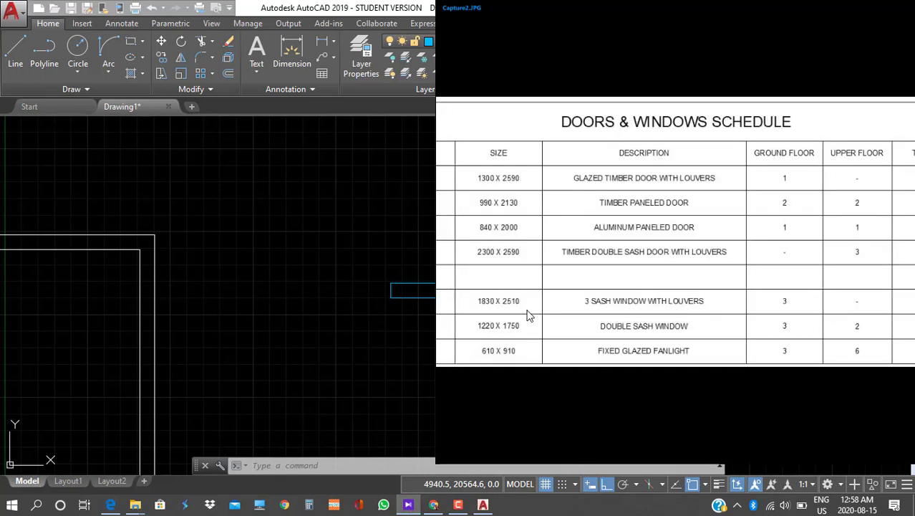
pyautogui.keyDown('ctrl'); pyautogui.scroll(-2, 530, 316); pyautogui.keyUp('ctrl')
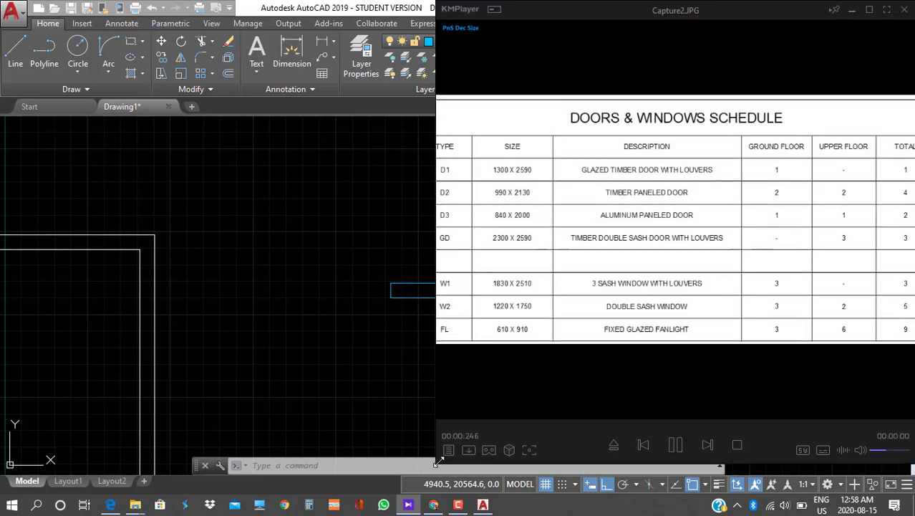
pyautogui.moveTo(438, 462); pyautogui.dragTo(558, 242)
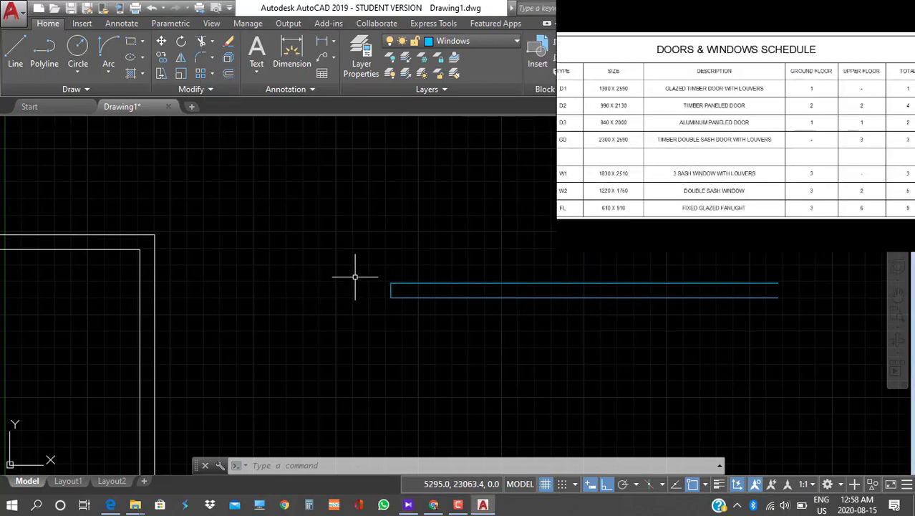
# Offset the window's left end line 1830 to the right to mark the W1 window width
pyautogui.press('Return')
pyautogui.click(228, 73)
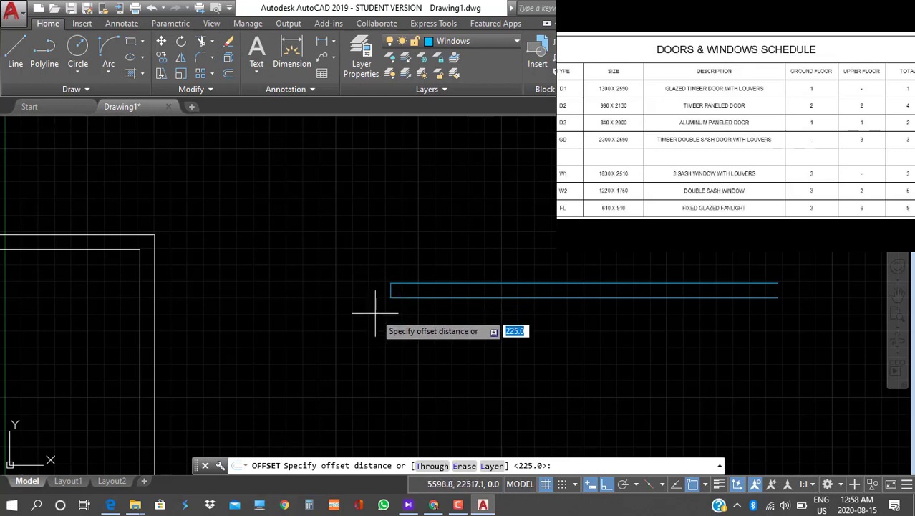
pyautogui.write('1830')
pyautogui.press('Return')
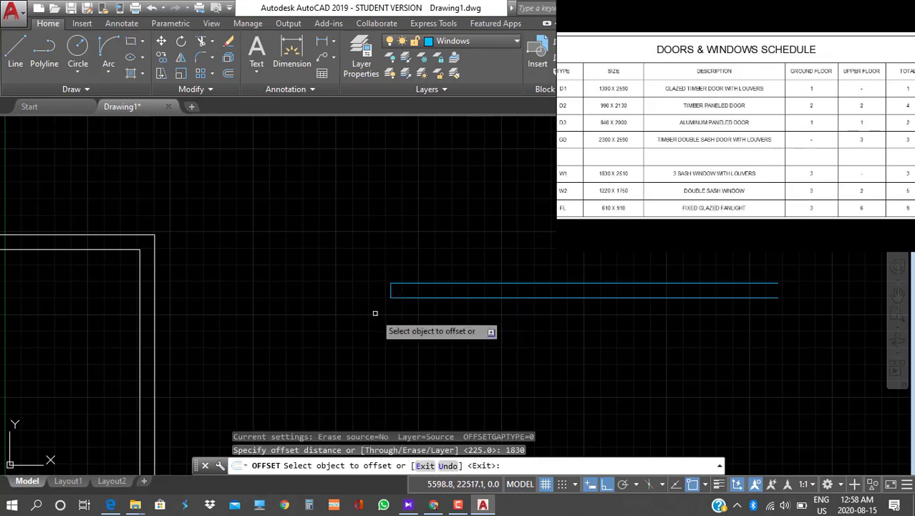
pyautogui.click(392, 290)
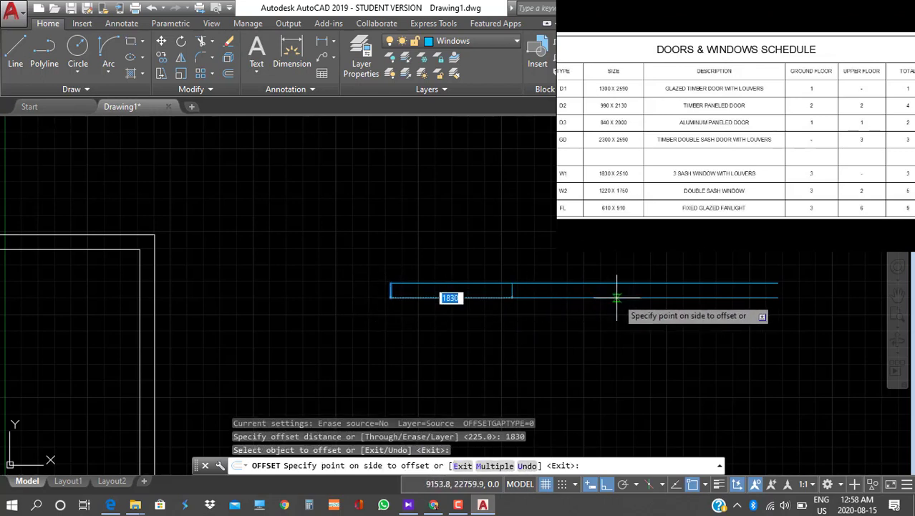
pyautogui.click(618, 294)
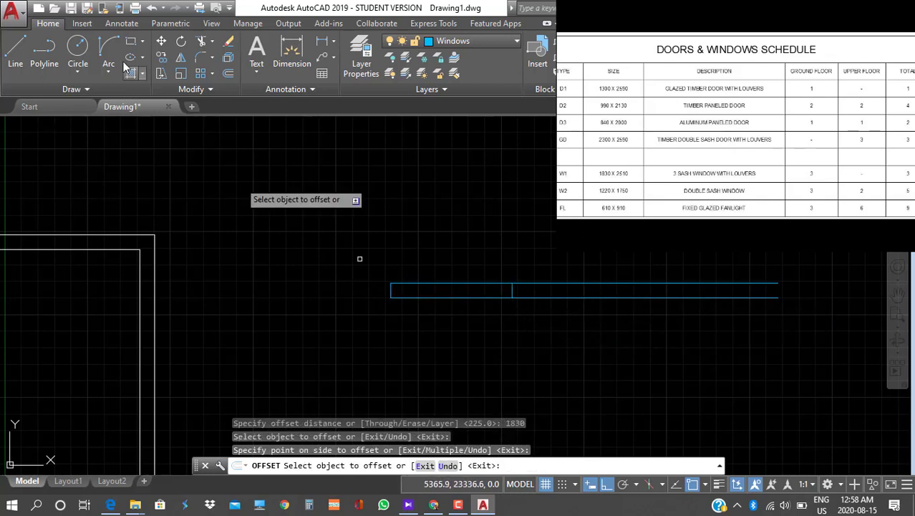
# Trim both horizontal lines beyond the right end line to leave a closed window rectangle
pyautogui.click(200, 43)
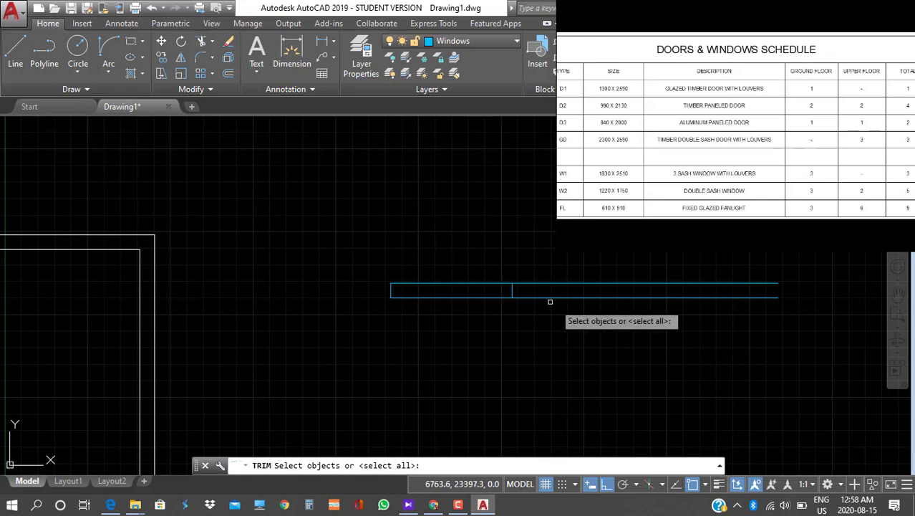
pyautogui.click(613, 320)
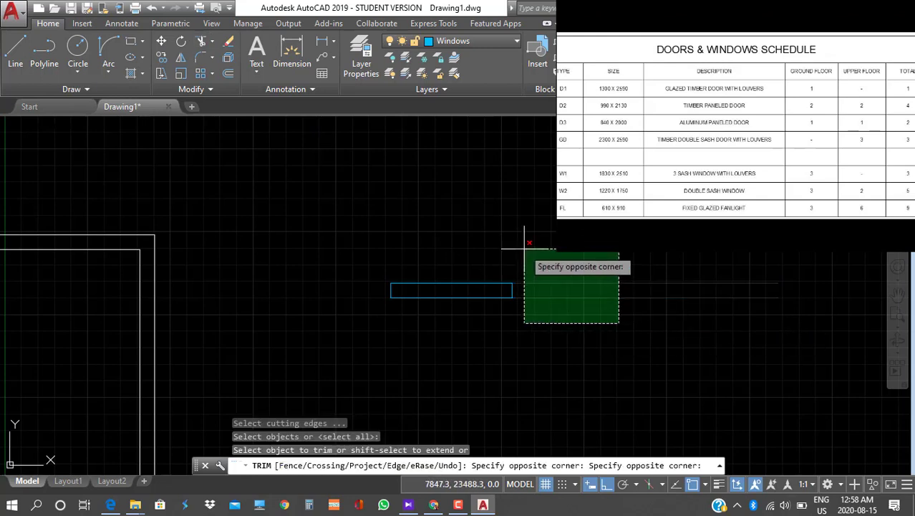
pyautogui.click(525, 247)
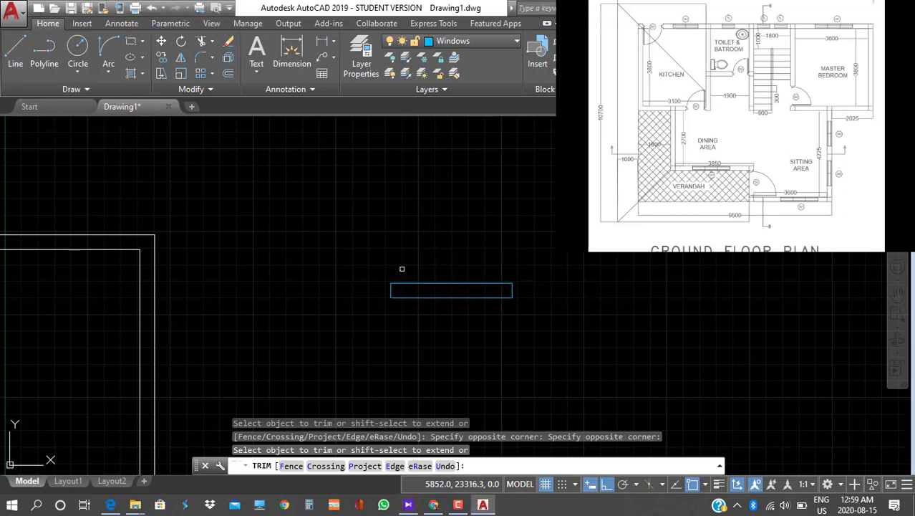
pyautogui.scroll(5, 436, 298)
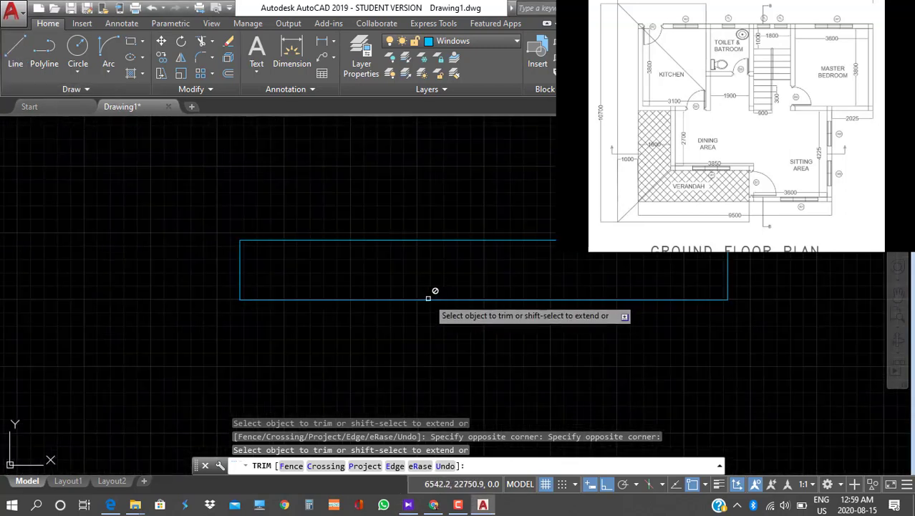
pyautogui.moveTo(428, 289)
pyautogui.mouseDown(button='middle')
pyautogui.moveTo(352, 337)
pyautogui.moveTo(279, 337)
pyautogui.mouseUp(button='middle')
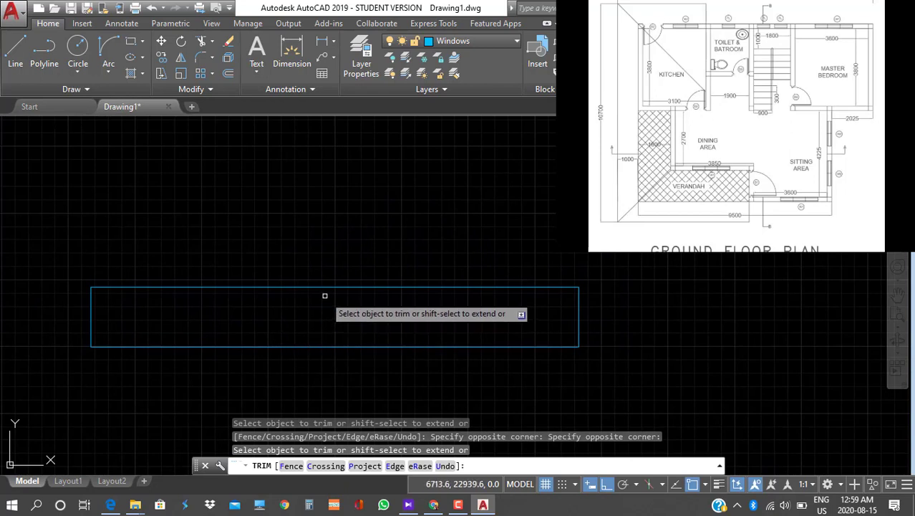
# Offset the window rectangle's two long edges 50 inward to form the inner frame lines
pyautogui.press('Escape')
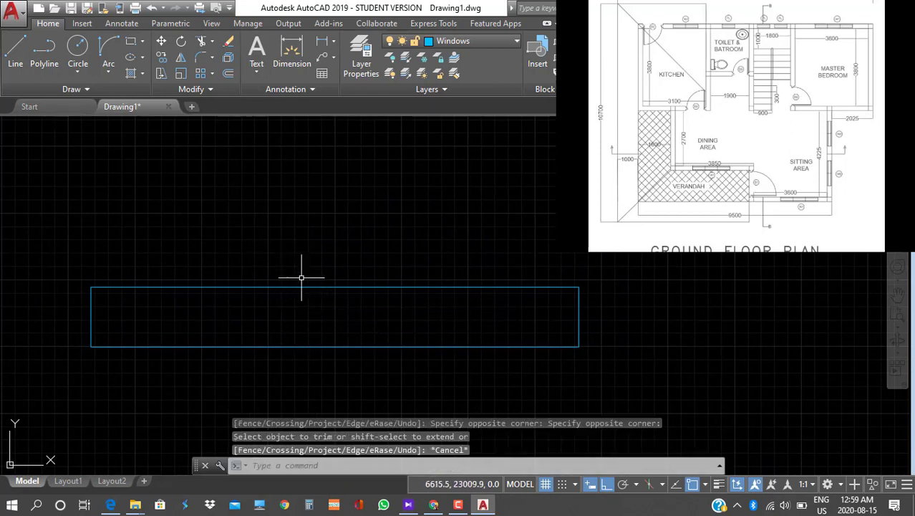
pyautogui.click(227, 73)
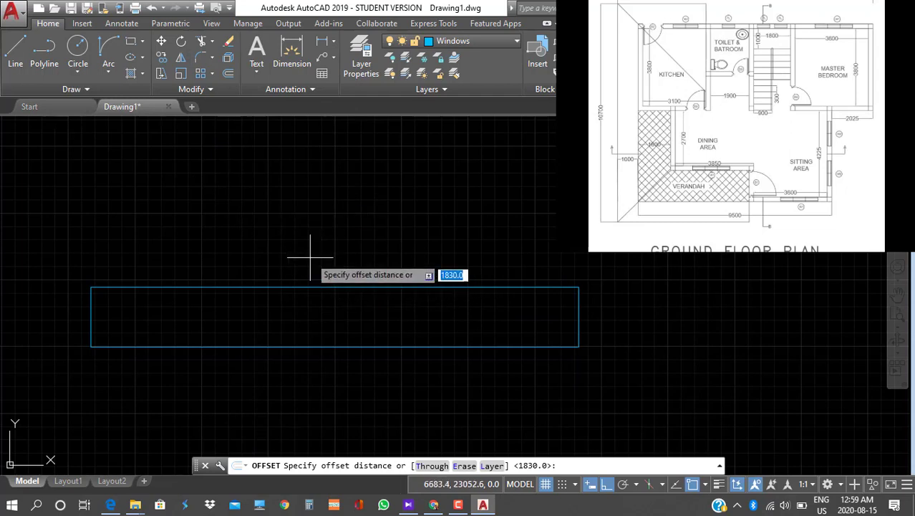
pyautogui.write('50')
pyautogui.press('Return')
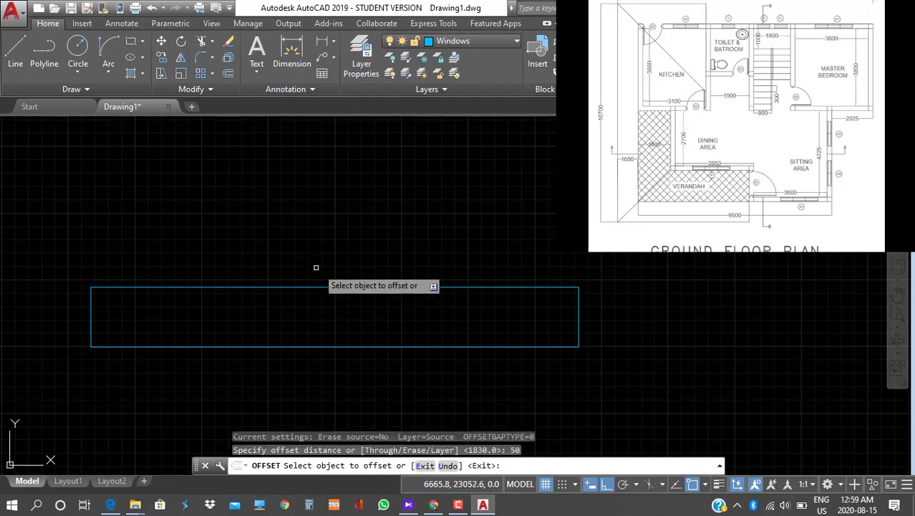
pyautogui.click(339, 288)
pyautogui.click(338, 305)
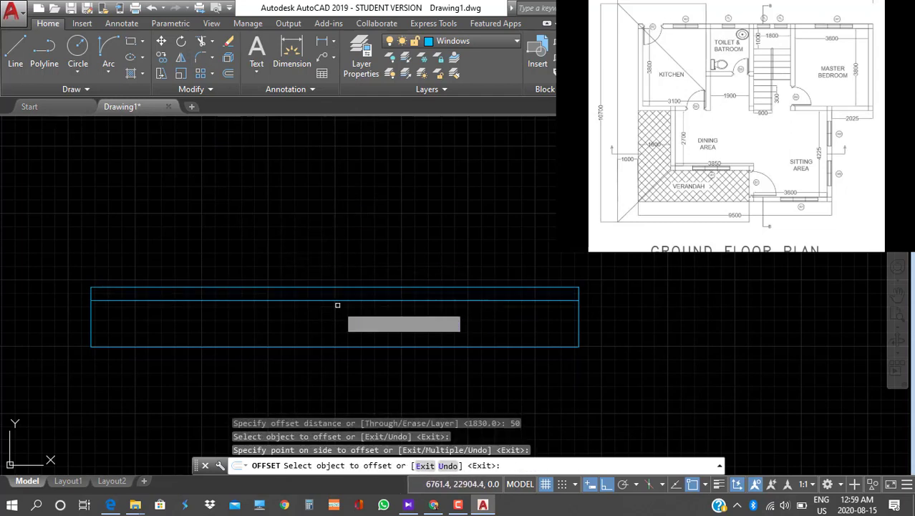
pyautogui.click(337, 348)
pyautogui.click(337, 323)
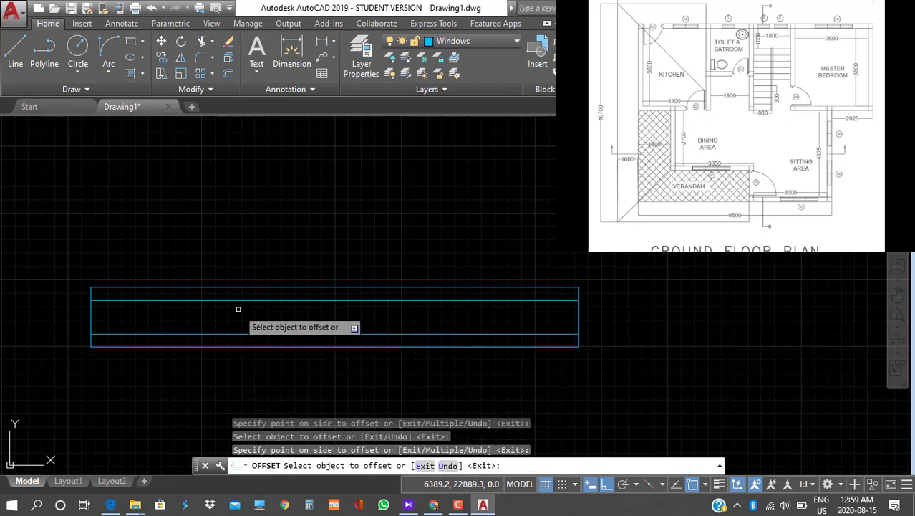
pyautogui.press('Return')
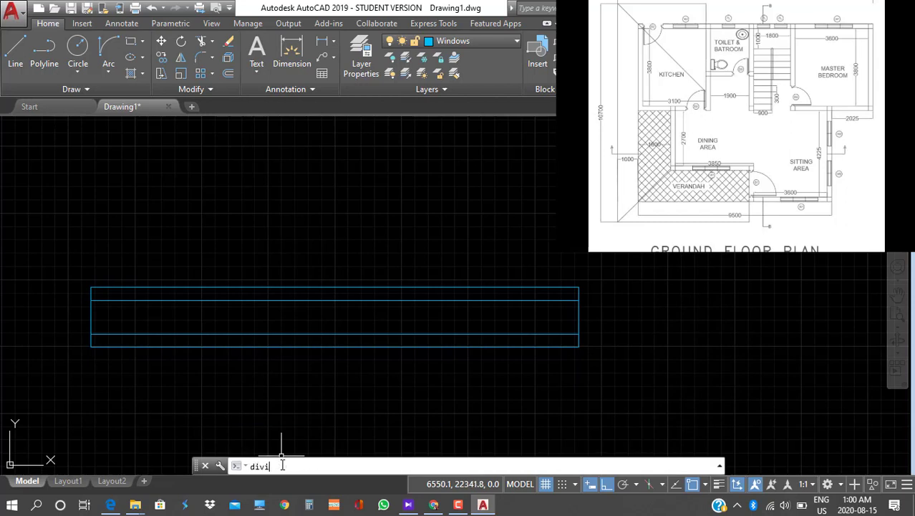
# Divide the window's lower inner line into 3 equal segments with the DIVIDE command
pyautogui.write('de')
pyautogui.press('Return')
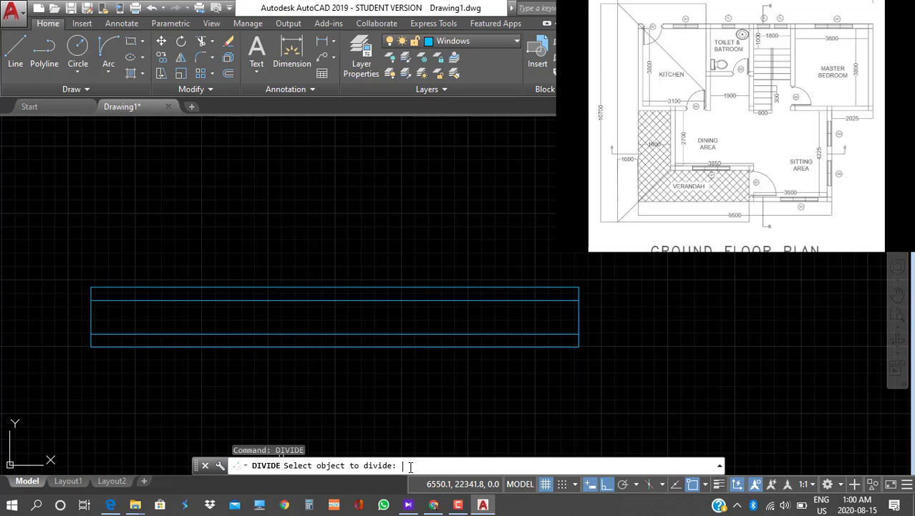
pyautogui.click(281, 333)
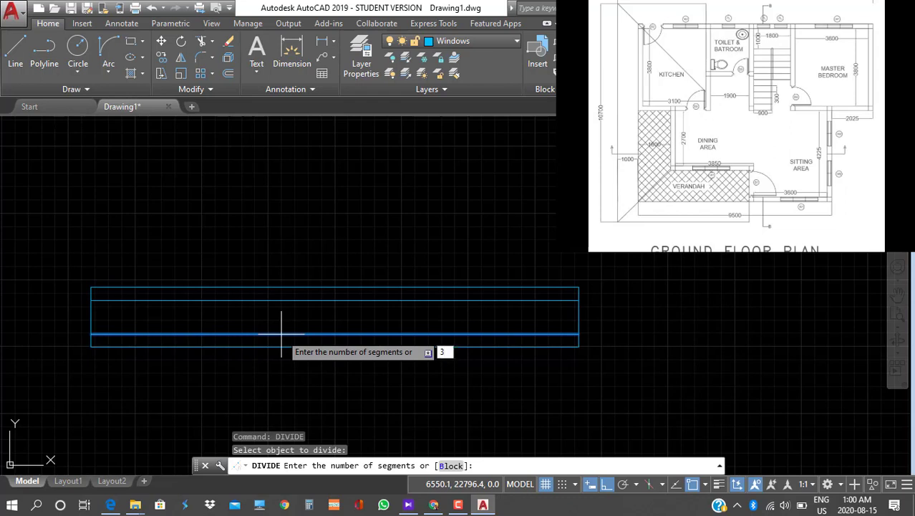
pyautogui.press('Return')
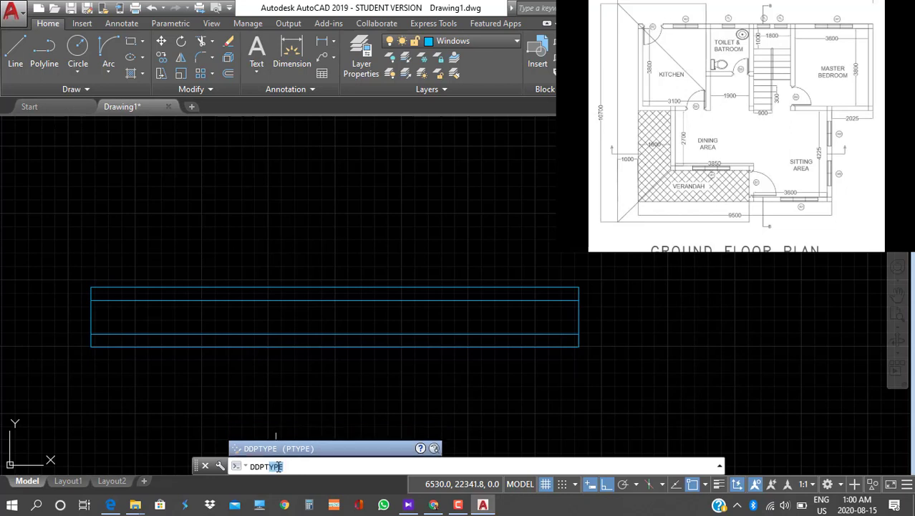
# Set the point style to the plus-shaped marker using DDPTYPE so the division points show
pyautogui.press('Return')
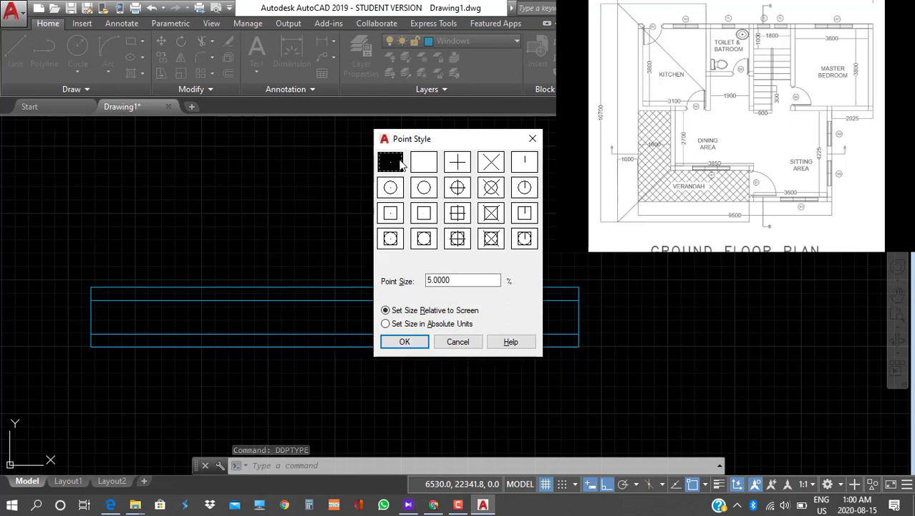
pyautogui.click(461, 165)
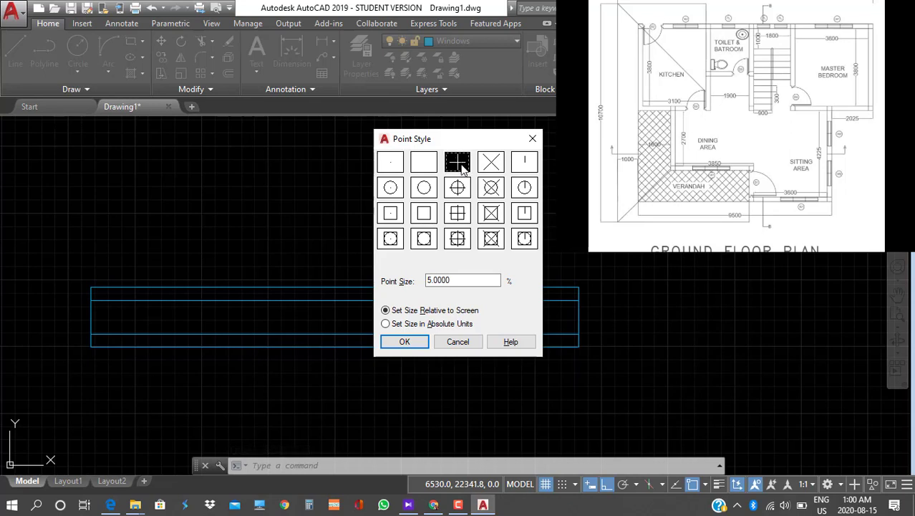
pyautogui.click(405, 343)
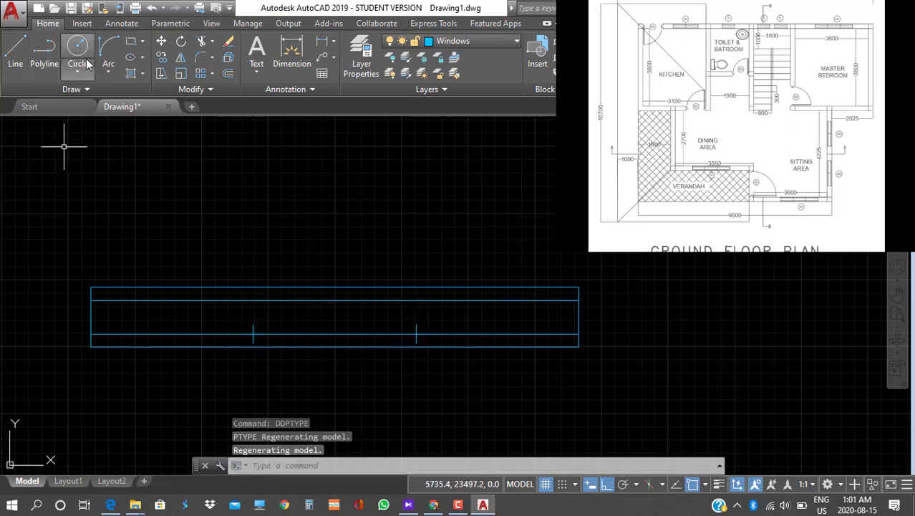
# Draw a vertical line upward from each of the two division points to beyond the window's top edge
pyautogui.click(16, 56)
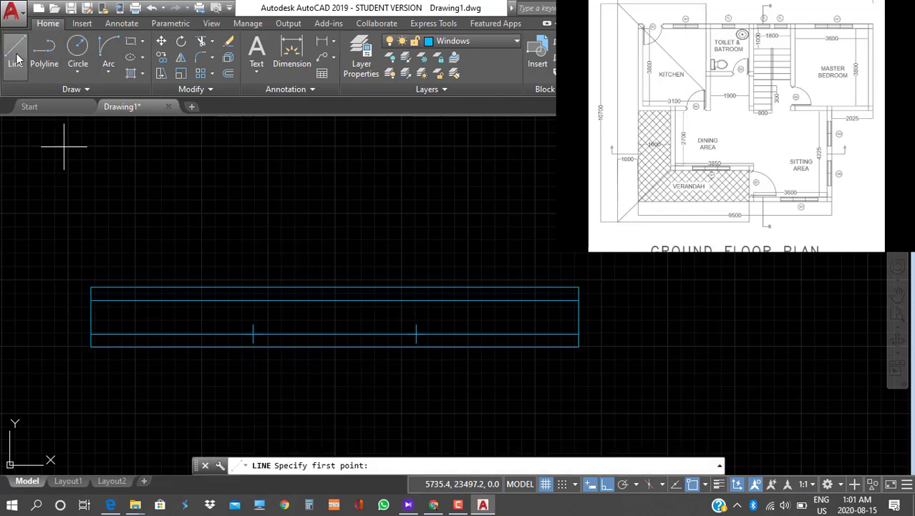
pyautogui.click(253, 334)
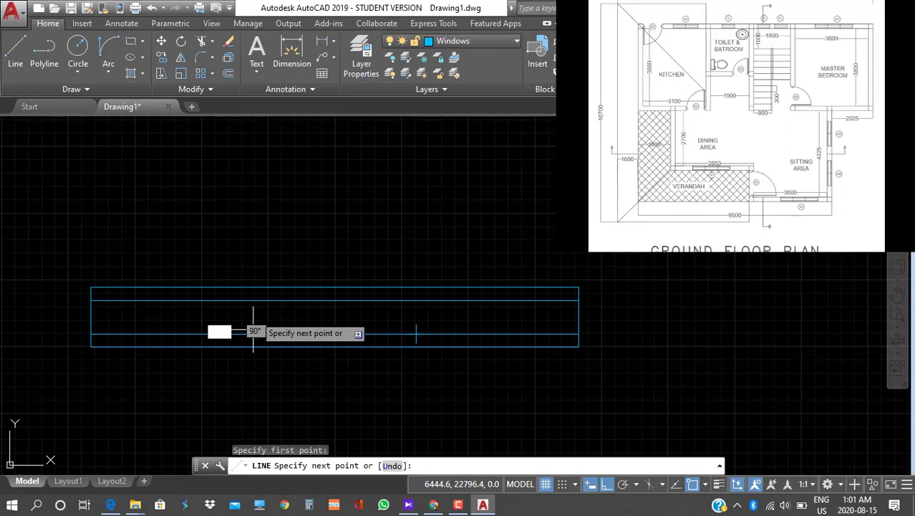
pyautogui.click(262, 247)
pyautogui.press('Return')
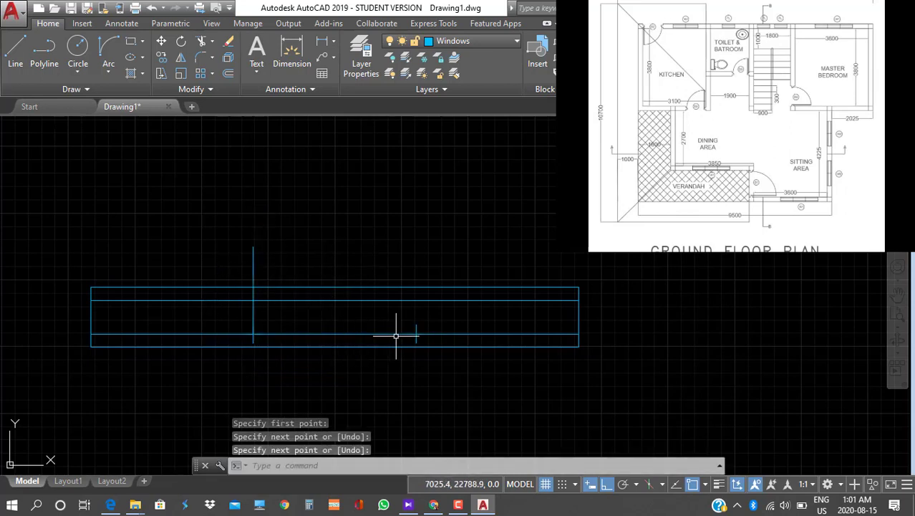
pyautogui.press('Return')
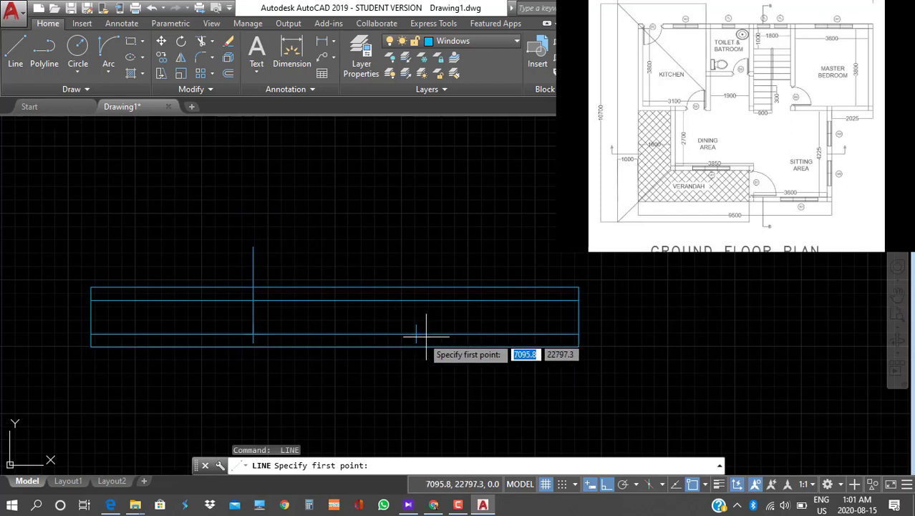
pyautogui.click(416, 334)
pyautogui.click(416, 272)
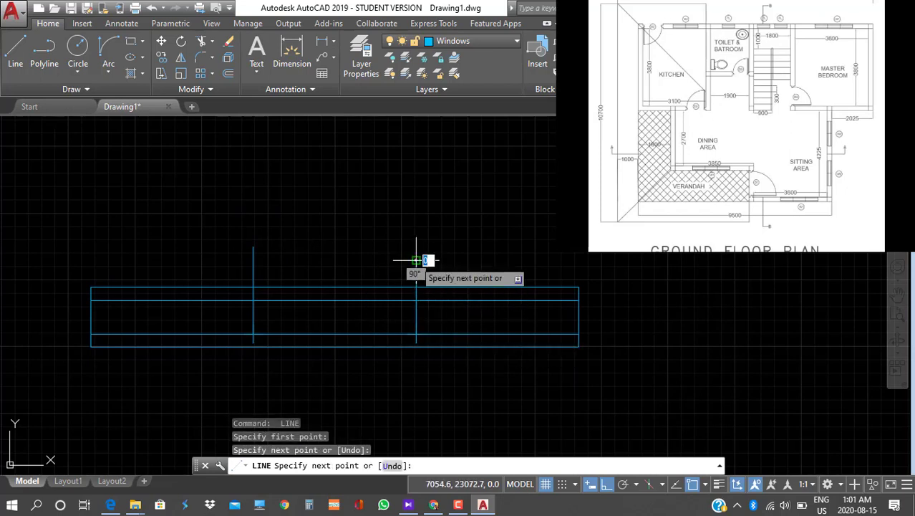
pyautogui.press('Escape')
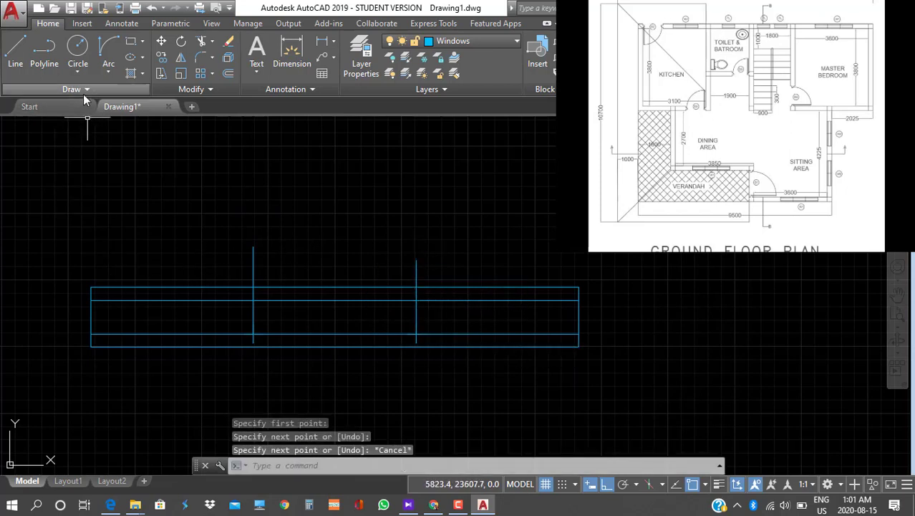
# Extend both vertical division lines down to the window's bottom edge
pyautogui.click(214, 41)
pyautogui.click(222, 85)
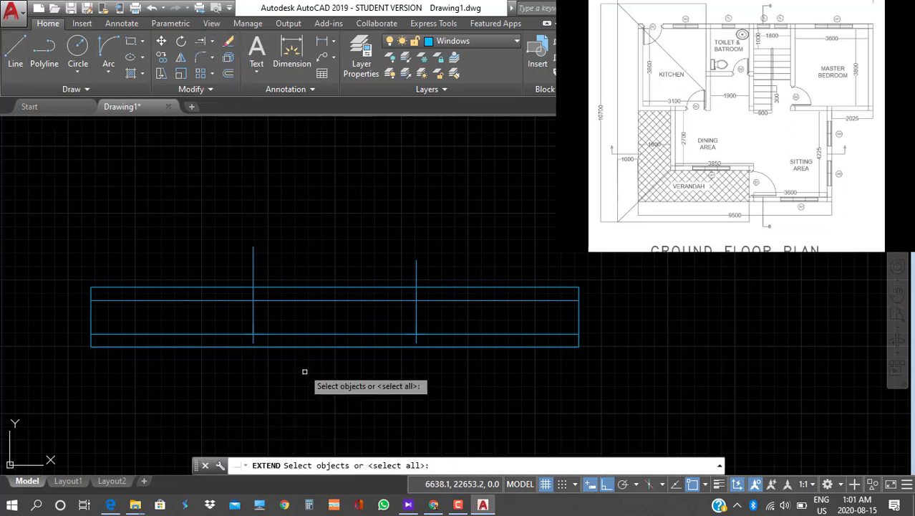
pyautogui.click(298, 348)
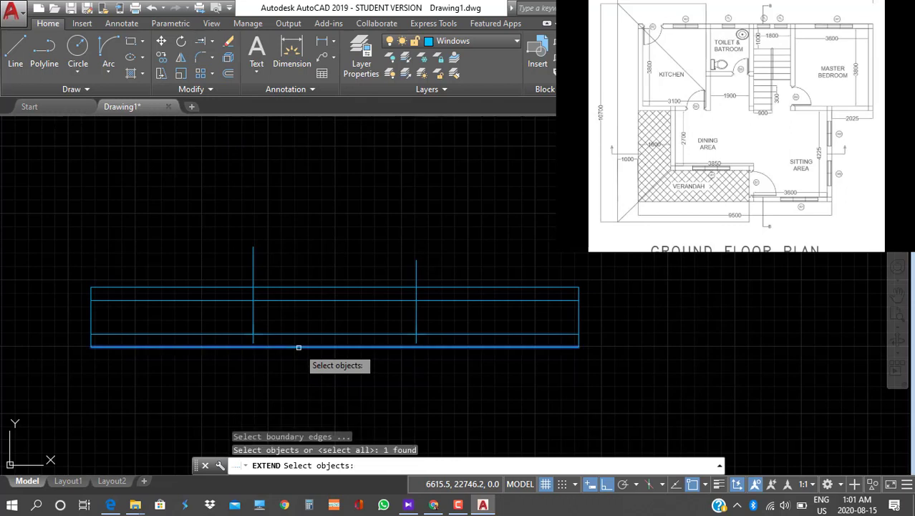
pyautogui.press('Return')
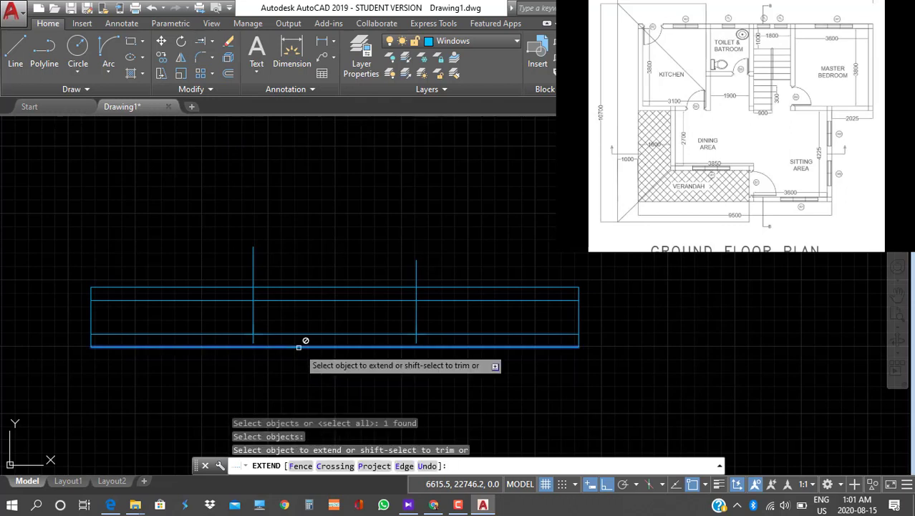
pyautogui.click(253, 314)
pyautogui.click(416, 318)
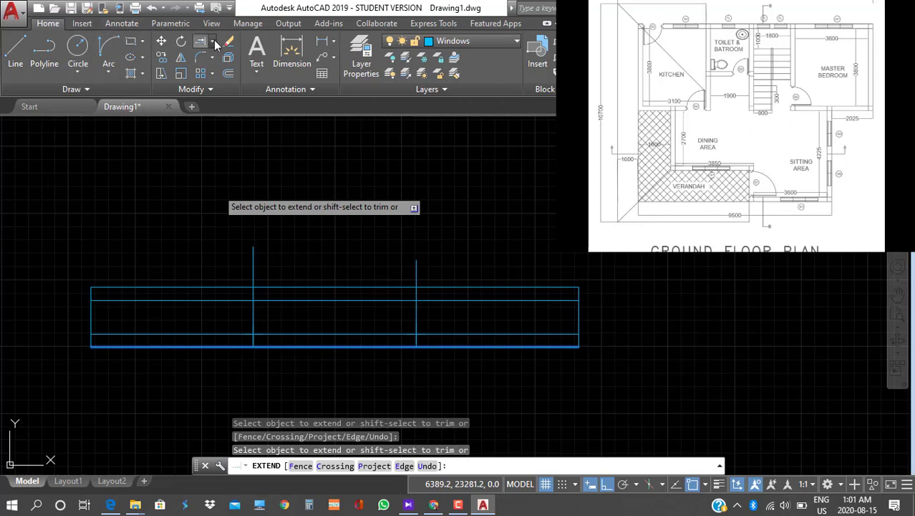
# Trim the ends of the two vertical divider lines that project above the window outline
pyautogui.click(230, 72)
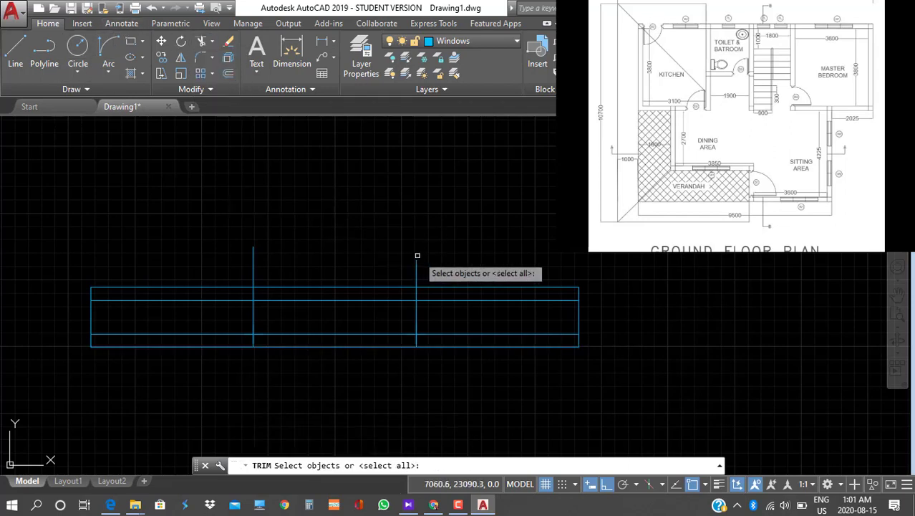
pyautogui.press('Return')
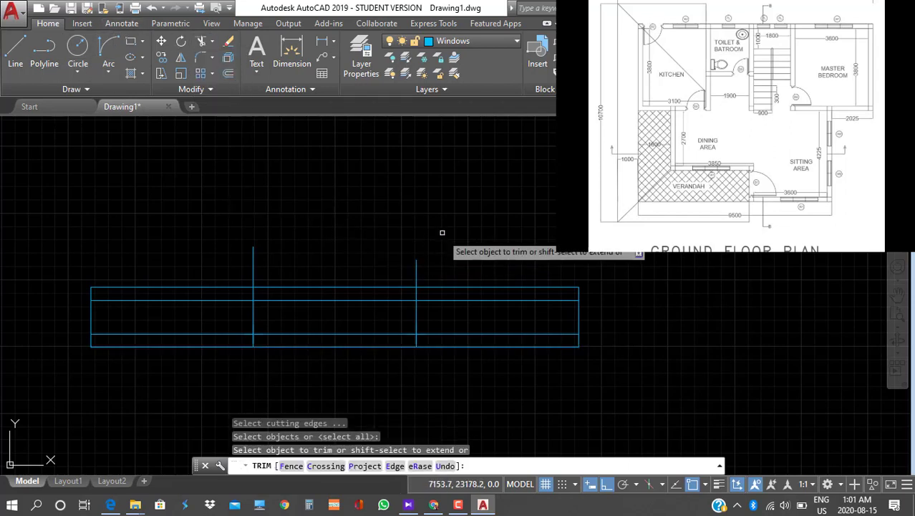
pyautogui.click(432, 268)
pyautogui.click(188, 263)
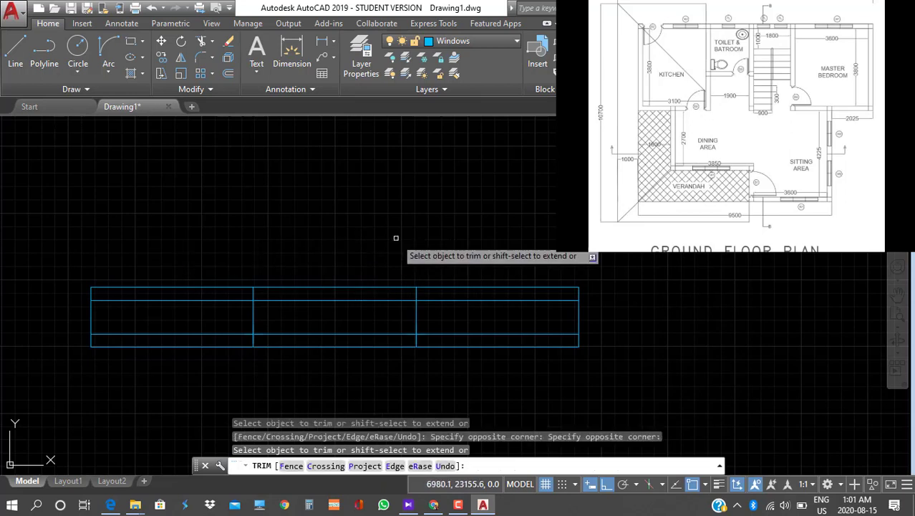
pyautogui.press('Escape')
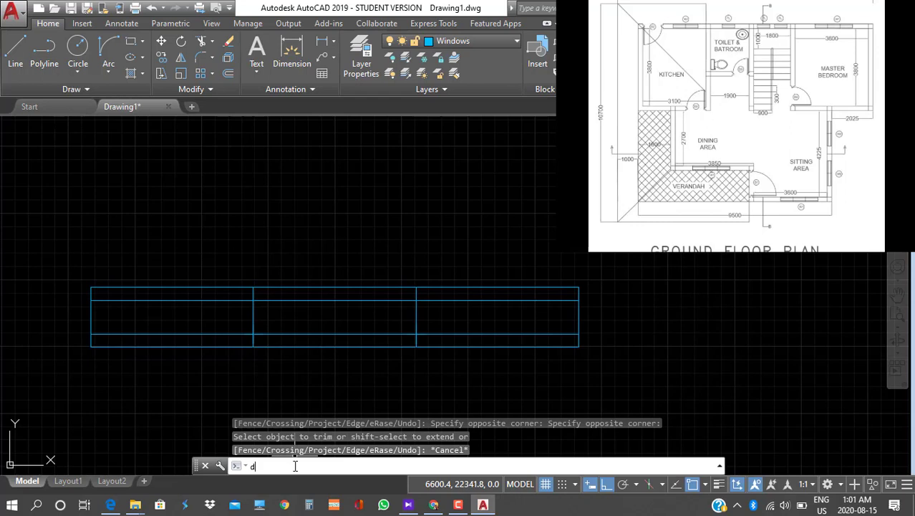
# Set the point style to the blank style with DDPTYPE, so point markers are hidden
pyautogui.write('ddpt')
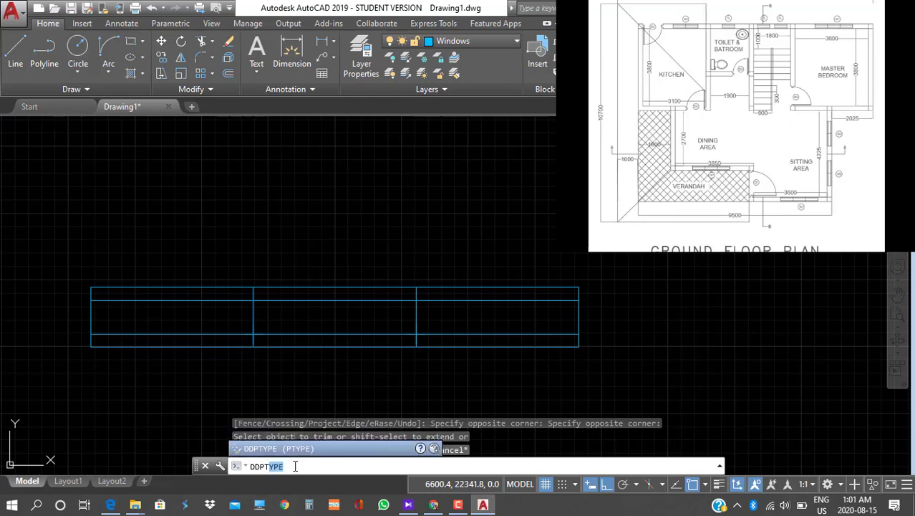
pyautogui.press('Return')
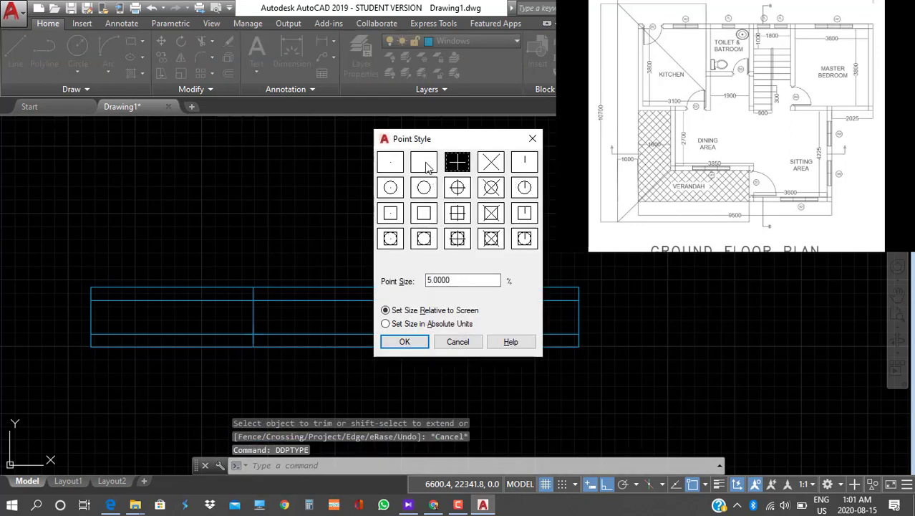
pyautogui.click(427, 165)
pyautogui.click(405, 342)
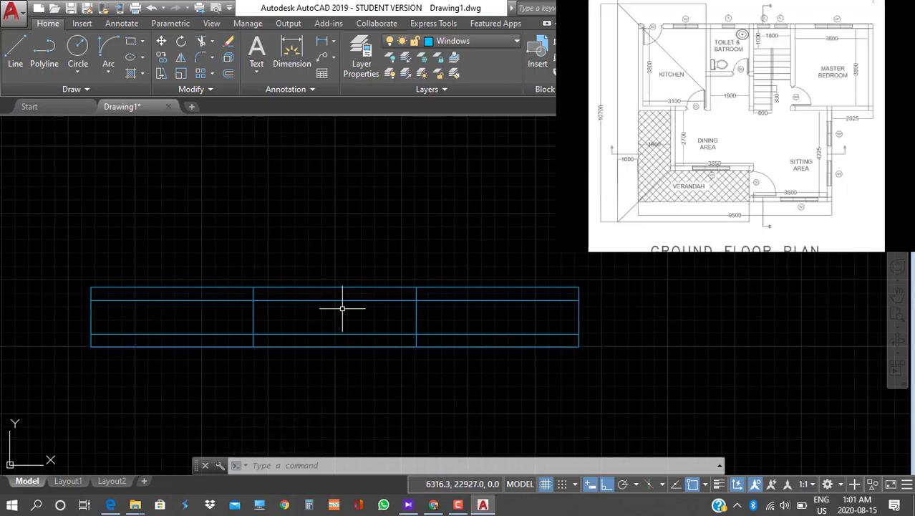
# Join all the lines of the three-panel window with the JOIN command
pyautogui.scroll(-4, 399, 351)
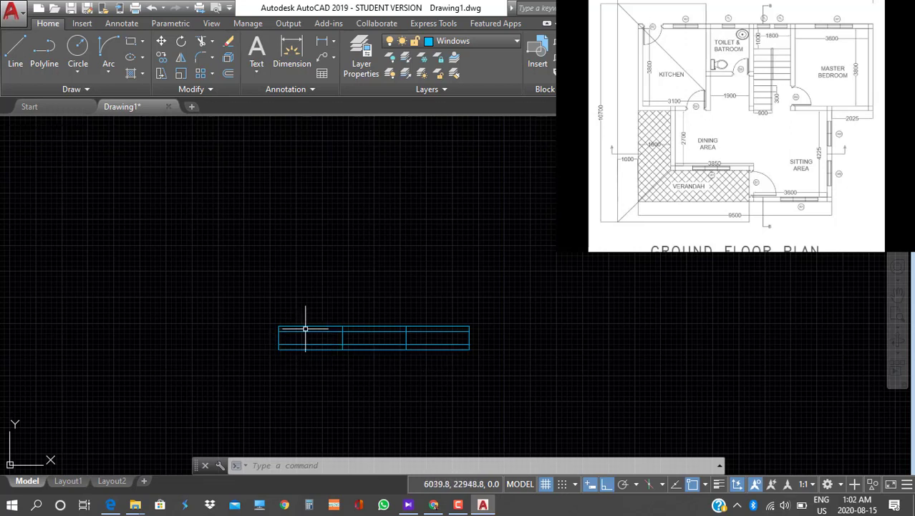
pyautogui.click(496, 357)
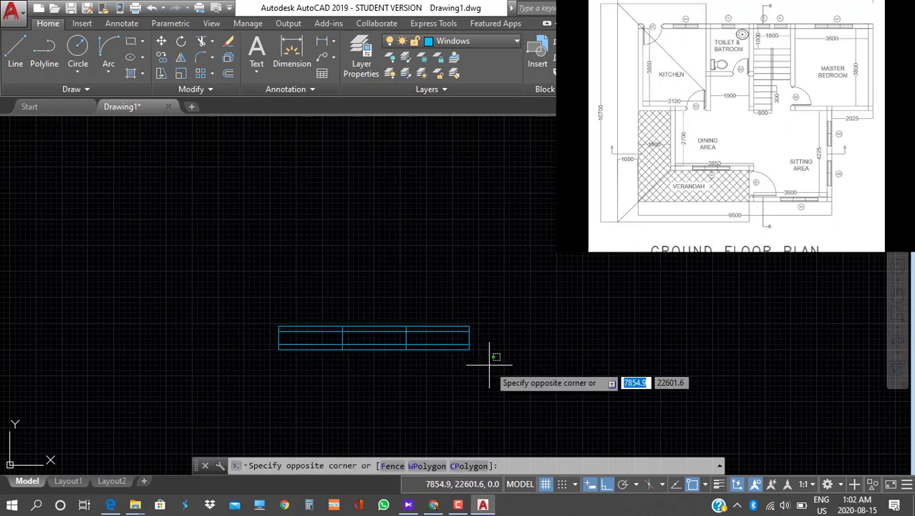
pyautogui.click(205, 280)
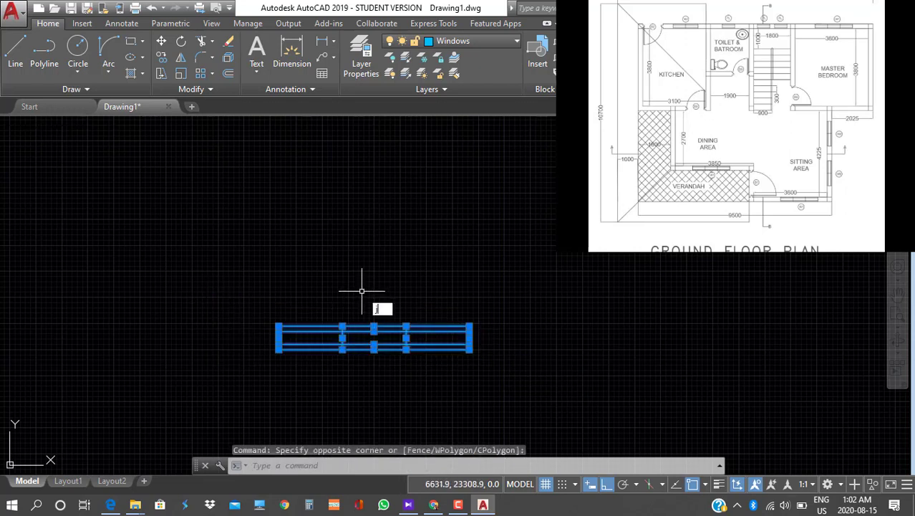
pyautogui.write('oin')
pyautogui.press('Return')
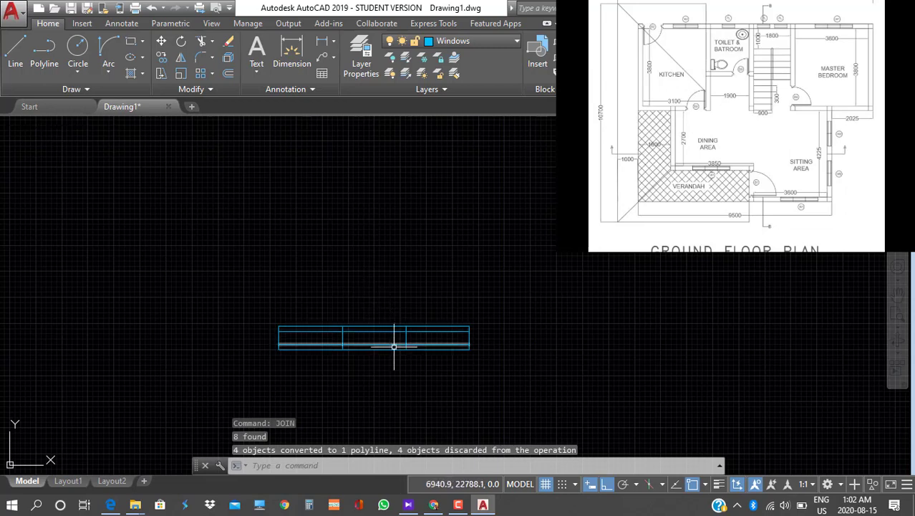
pyautogui.click(440, 385)
pyautogui.scroll(-2, 440, 385)
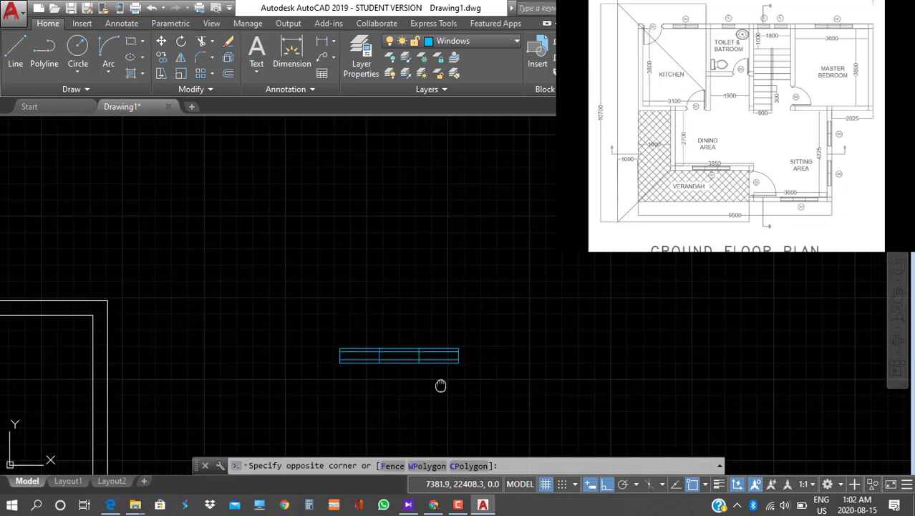
pyautogui.moveTo(441, 385)
pyautogui.mouseDown(button='middle')
pyautogui.moveTo(520, 347)
pyautogui.moveTo(597, 343)
pyautogui.mouseUp(button='middle')
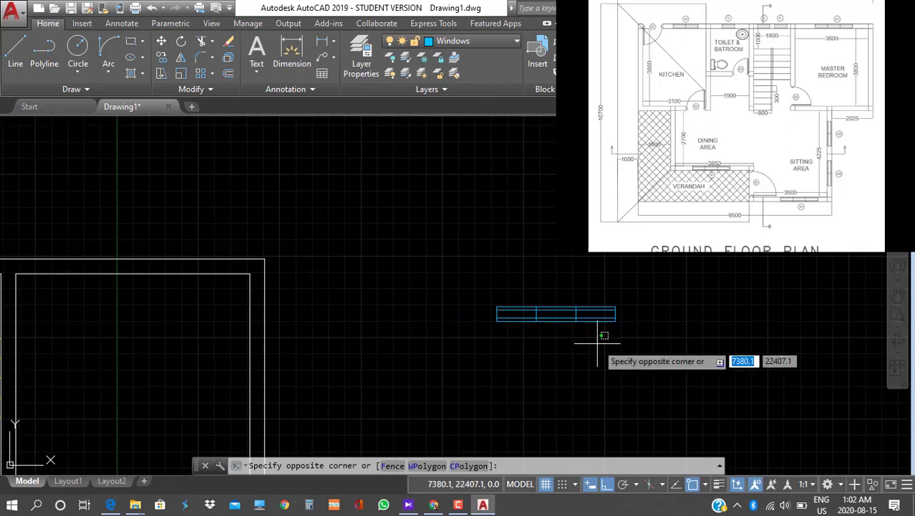
pyautogui.press('Escape')
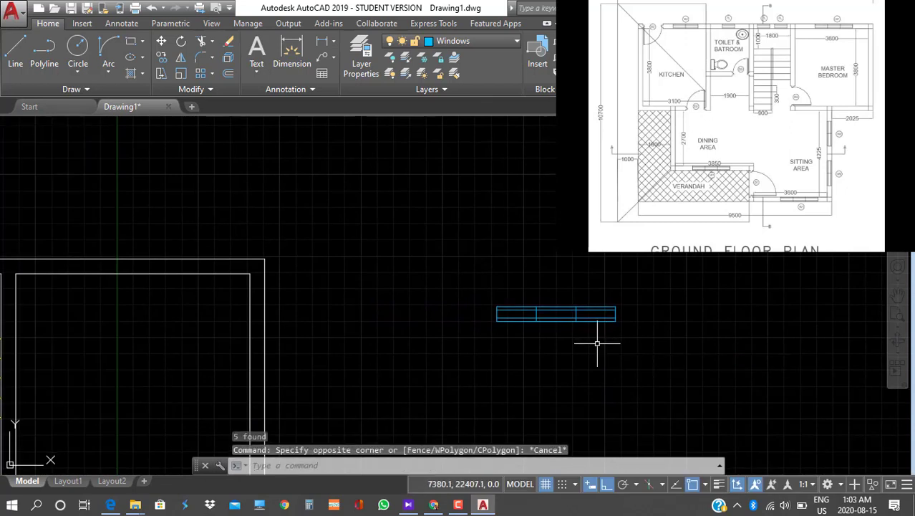
# With ortho off, copy the window from its lower edge's midpoint to the inner midpoint of the master bedroom's upper wall
pyautogui.click(162, 59)
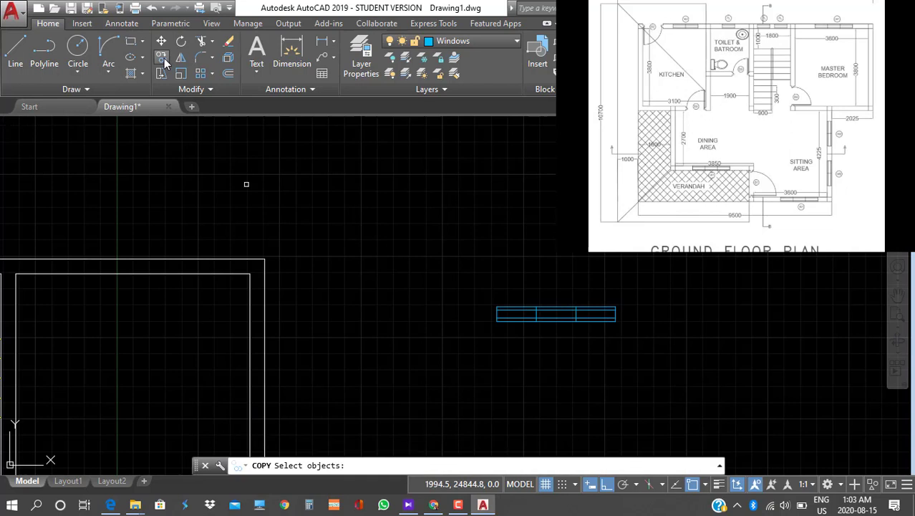
pyautogui.click(643, 341)
pyautogui.click(514, 277)
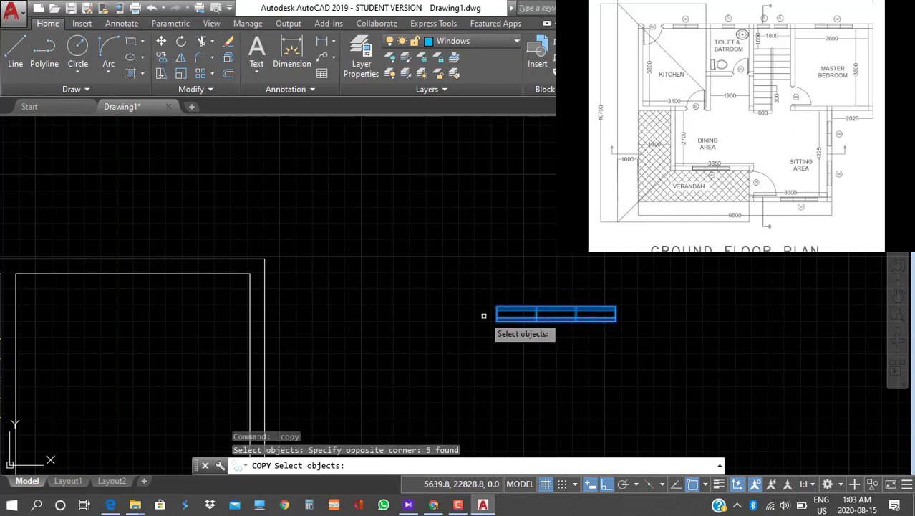
pyautogui.press('Return')
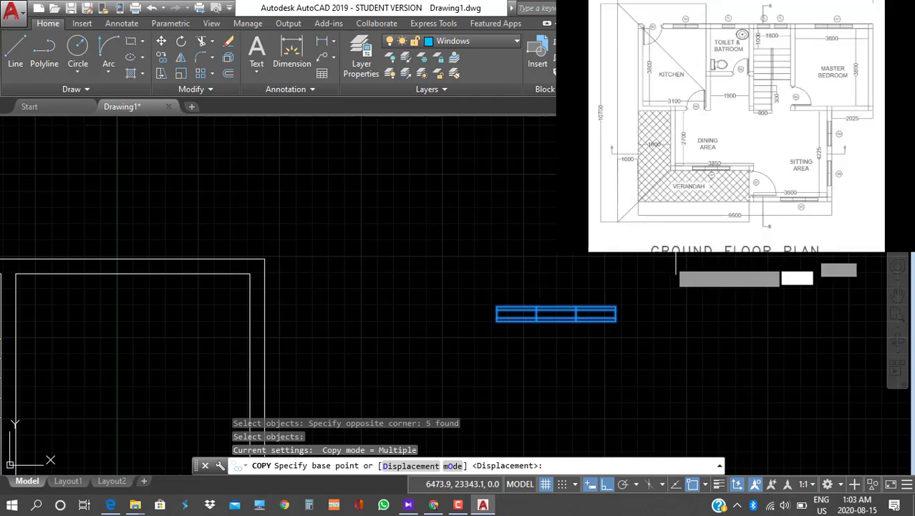
pyautogui.click(557, 314)
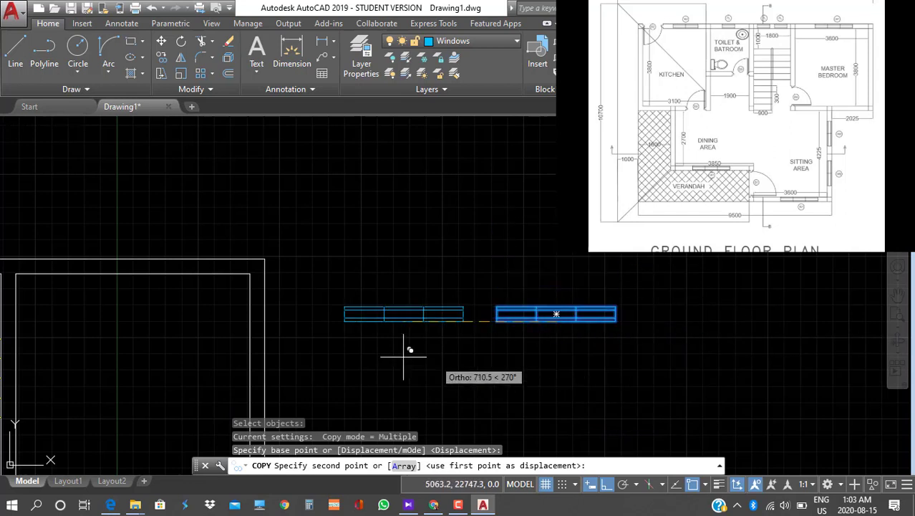
pyautogui.click(606, 489)
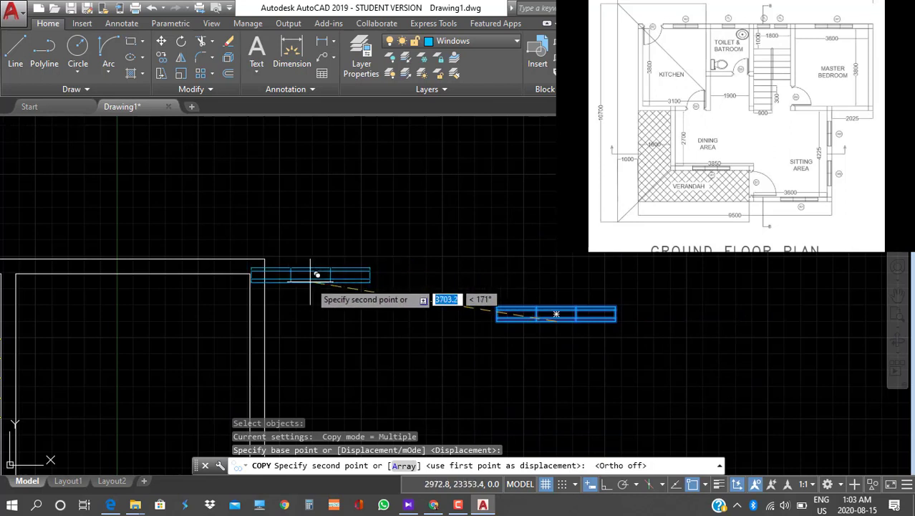
pyautogui.moveTo(317, 275)
pyautogui.mouseDown(button='middle')
pyautogui.moveTo(414, 274)
pyautogui.moveTo(557, 300)
pyautogui.mouseUp(button='middle')
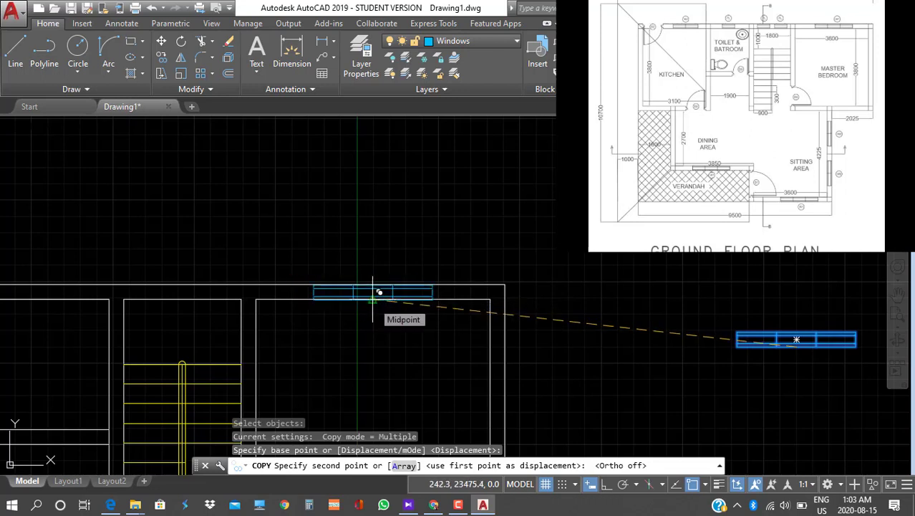
pyautogui.click(372, 292)
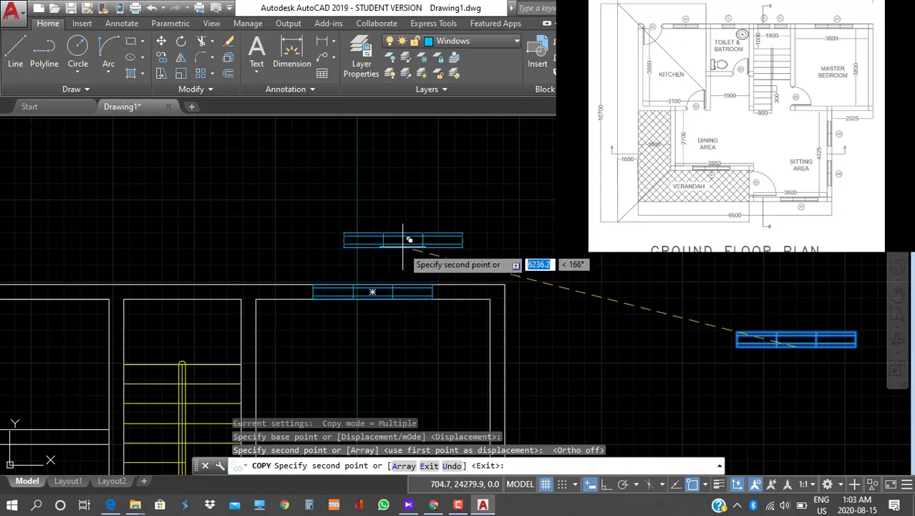
# Place another copy of the window in the sitting area's lower wall, between the verandah corner and the right-hand wall
pyautogui.scroll(-2, 409, 240)
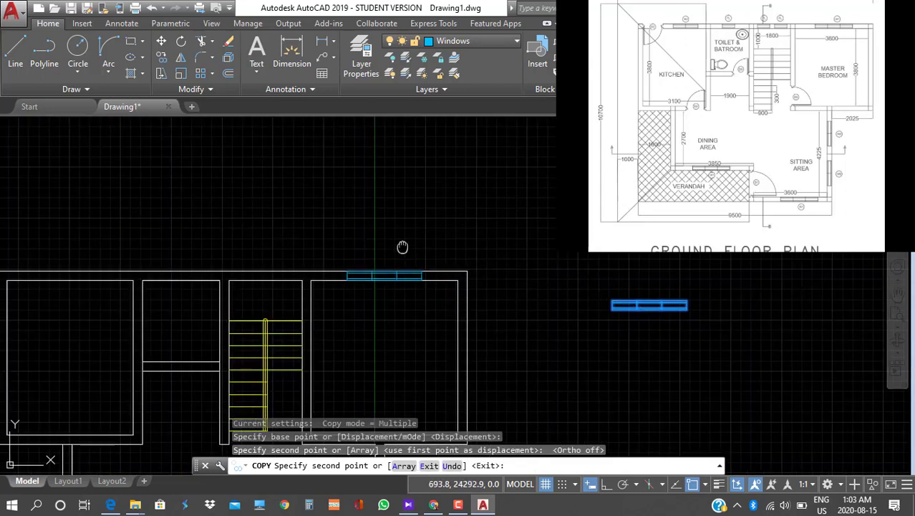
pyautogui.moveTo(403, 246); pyautogui.dragTo(403, 144, button='middle')
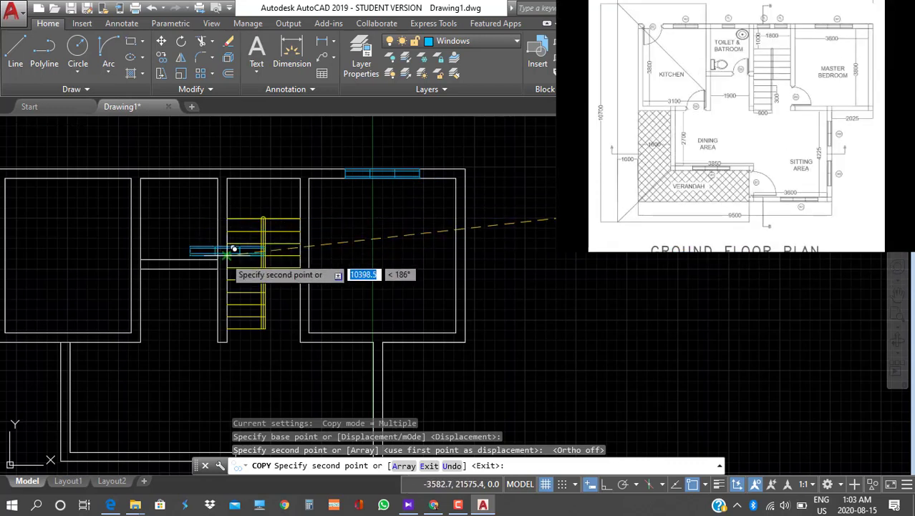
pyautogui.scroll(-2, 226, 255)
pyautogui.moveTo(226, 255); pyautogui.dragTo(265, 127, button='middle')
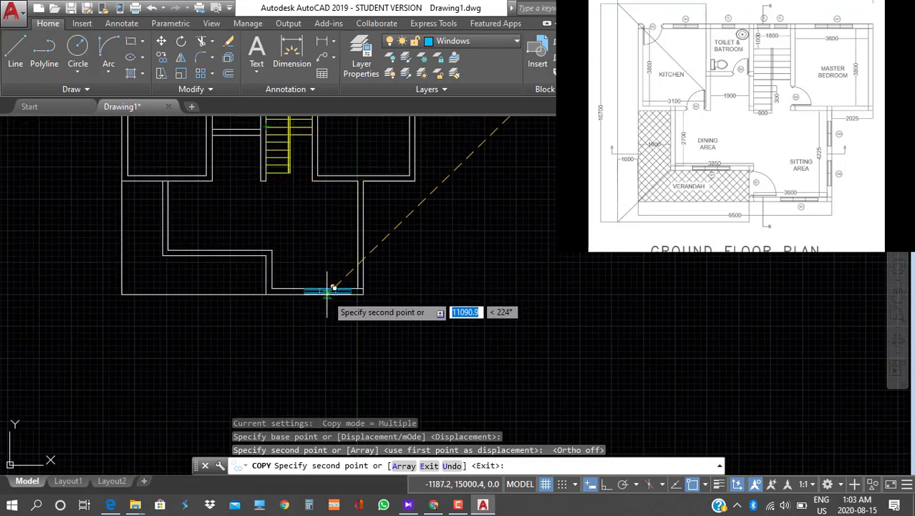
pyautogui.scroll(2, 327, 290)
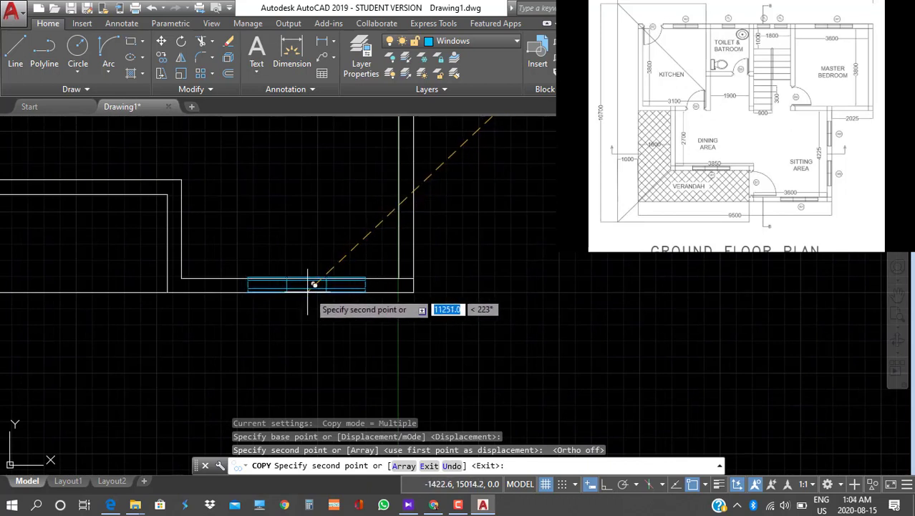
pyautogui.click(320, 285)
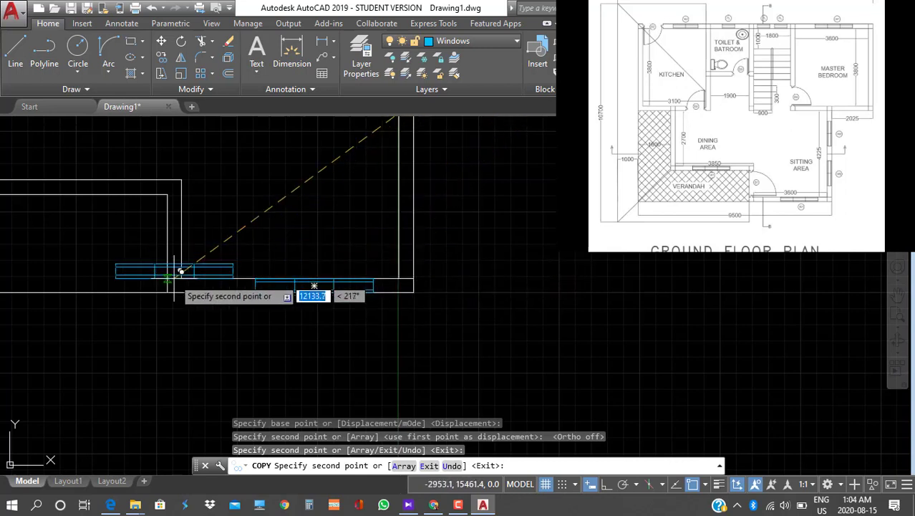
# Place a third window copy midway along the wall between the dining area and the verandah, and end the copying
pyautogui.moveTo(173, 278); pyautogui.dragTo(453, 328, button='middle')
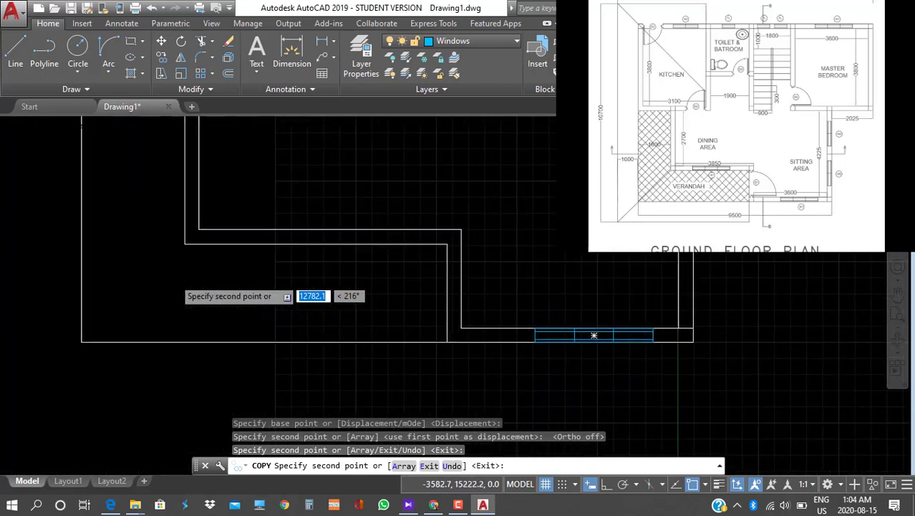
pyautogui.click(316, 236)
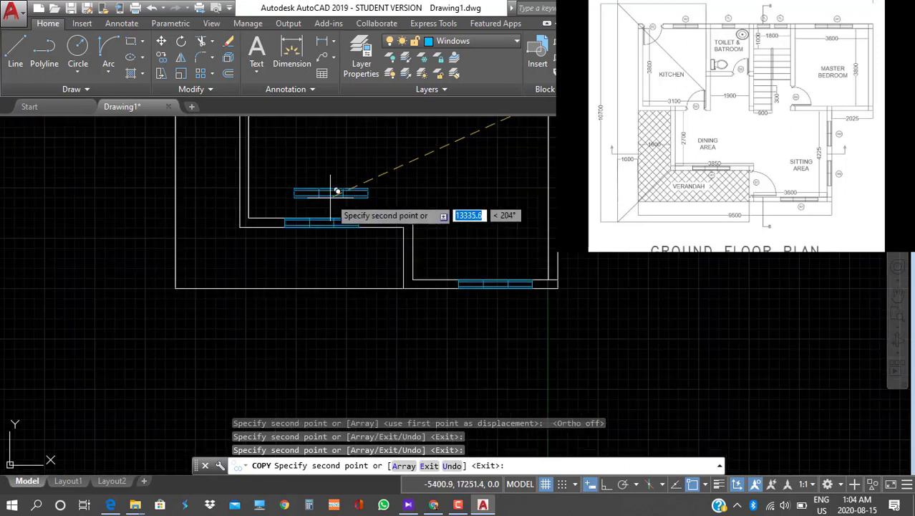
pyautogui.press('Escape')
# Review the whole floor plan and bring up the Doors & Windows Schedule in the reference image viewer
pyautogui.scroll(-3, 330, 193)
pyautogui.moveTo(330, 198); pyautogui.dragTo(258, 324, button='middle')
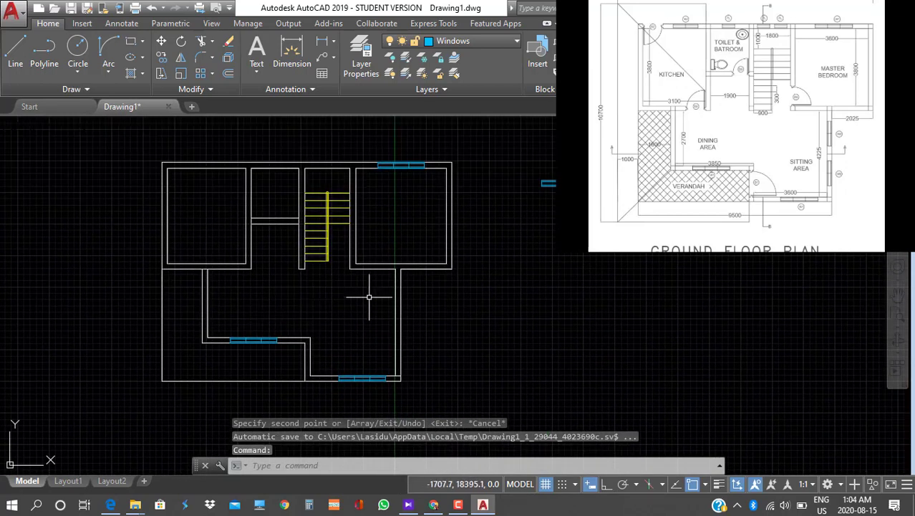
pyautogui.moveTo(488, 286)
pyautogui.mouseDown(button='middle')
pyautogui.moveTo(348, 331)
pyautogui.moveTo(351, 319)
pyautogui.moveTo(412, 311)
pyautogui.moveTo(384, 313)
pyautogui.mouseUp(button='middle')
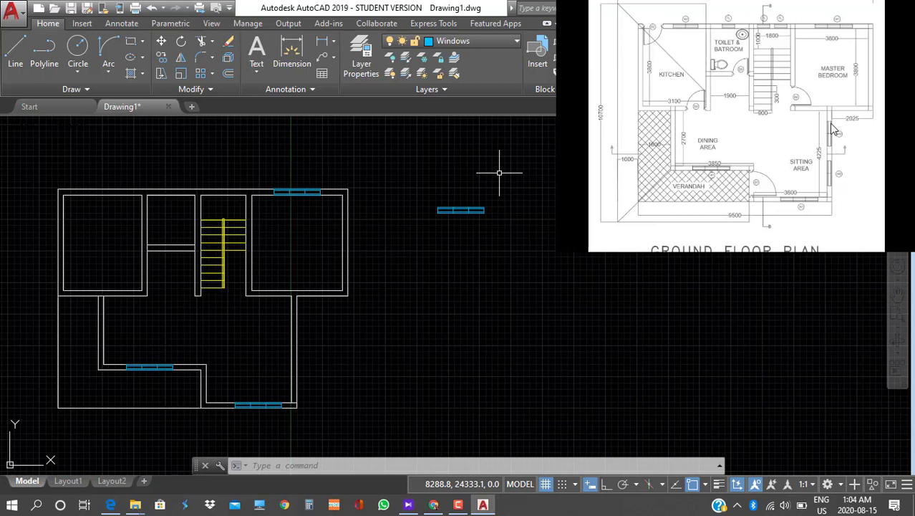
pyautogui.moveTo(718, 250)
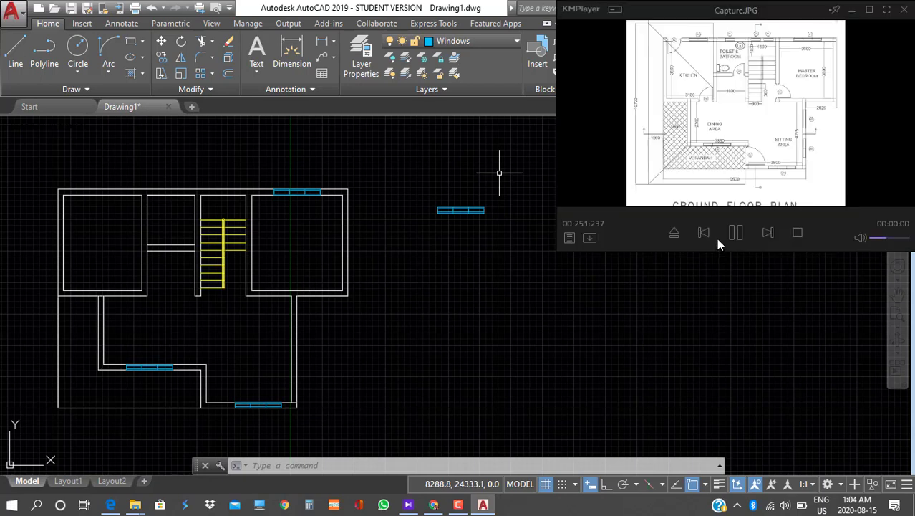
pyautogui.click(769, 231)
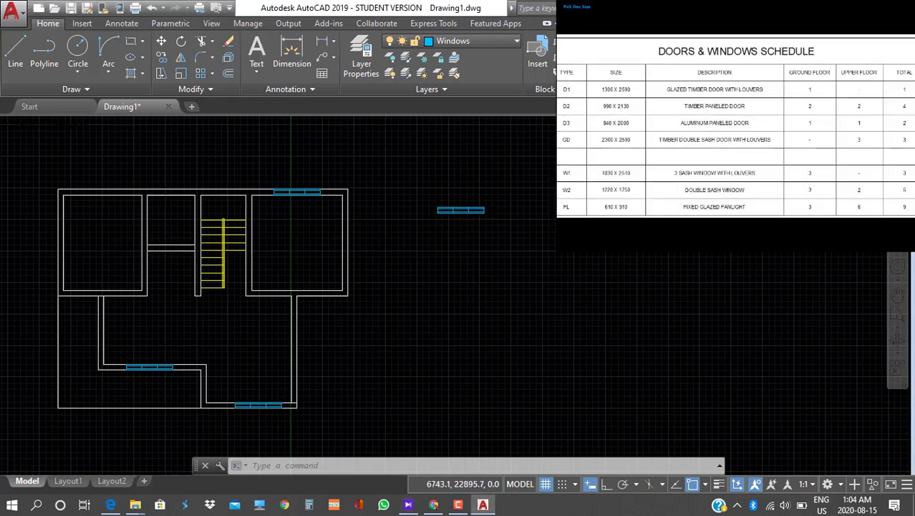
# Focus on the standalone window beside the plan and hide the reference image viewer
pyautogui.scroll(8, 461, 209)
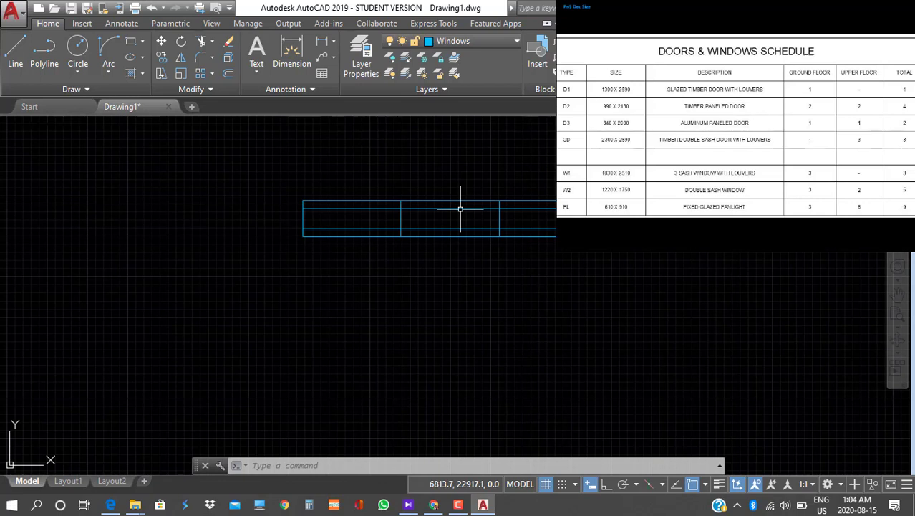
pyautogui.scroll(-2, 461, 209)
pyautogui.moveTo(460, 206); pyautogui.dragTo(325, 245, button='middle')
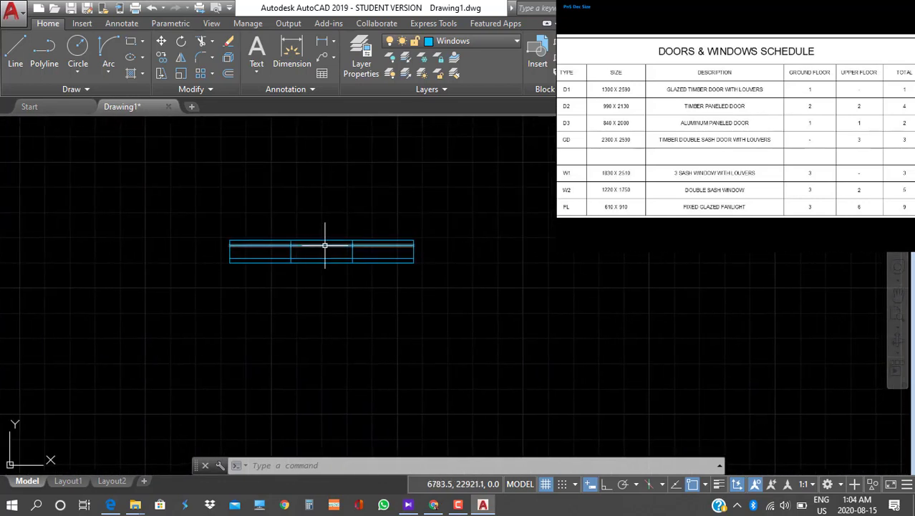
pyautogui.click(409, 506)
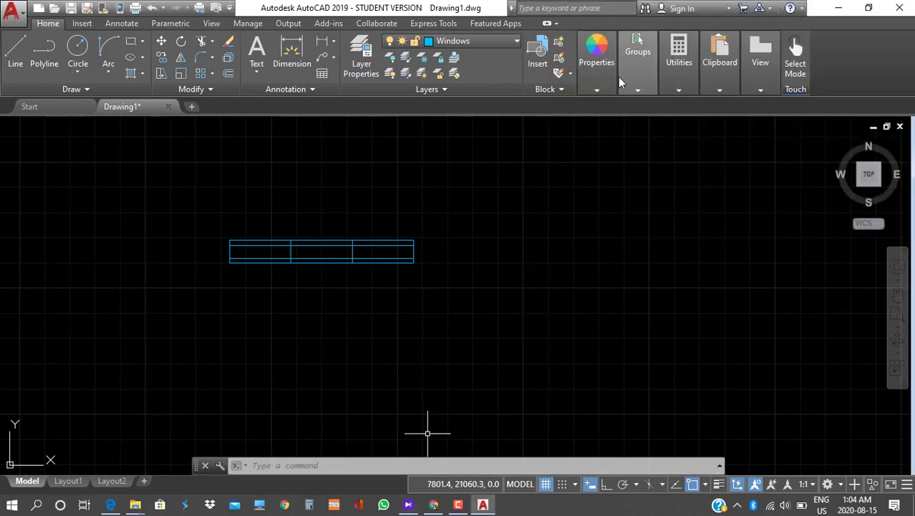
# Measure the distance across the first two panels of the standalone window, from its upper-left corner along the top edge
pyautogui.moveTo(682, 86)
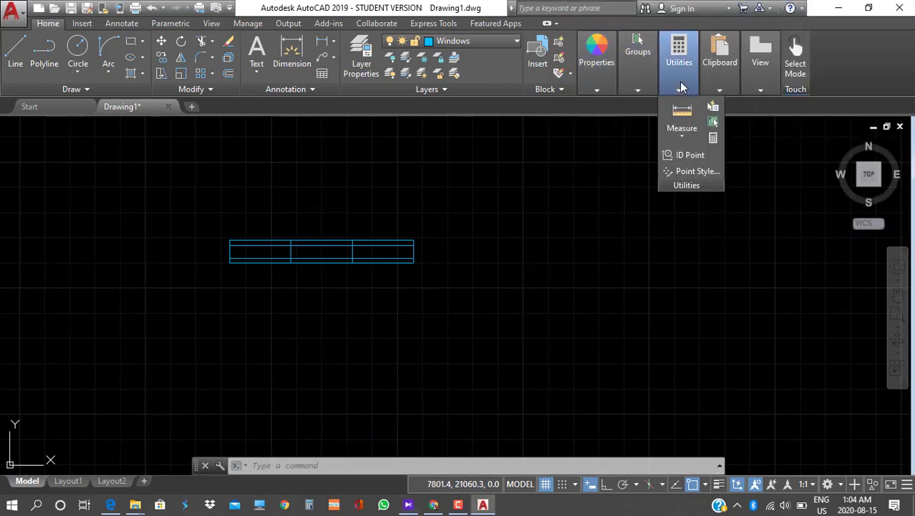
pyautogui.click(681, 130)
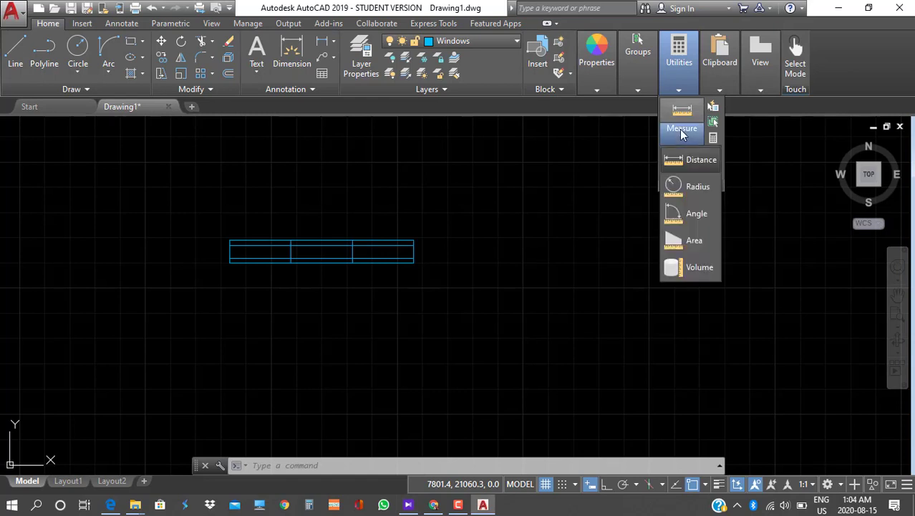
pyautogui.click(690, 161)
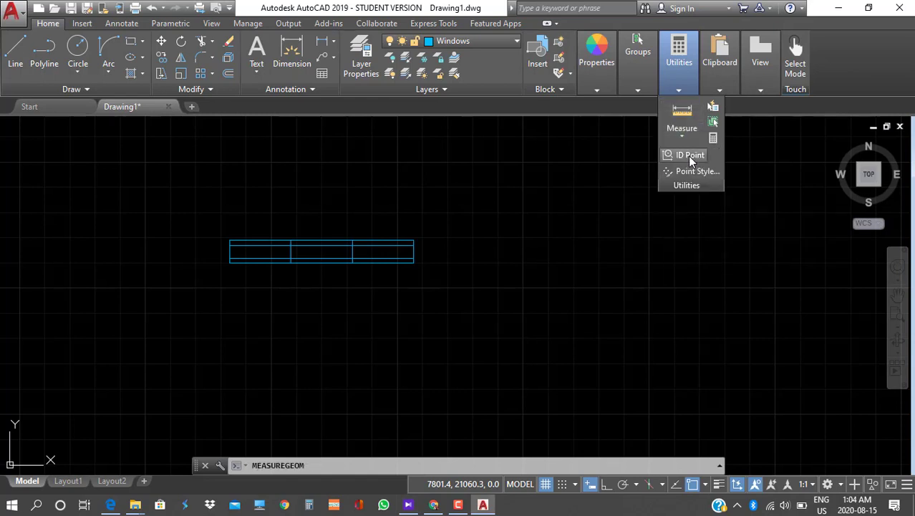
pyautogui.click(229, 240)
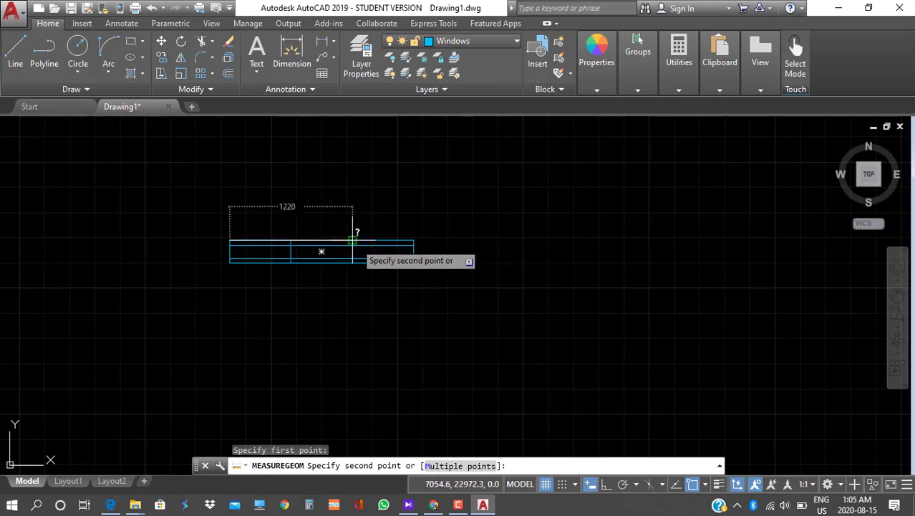
pyautogui.press('Escape')
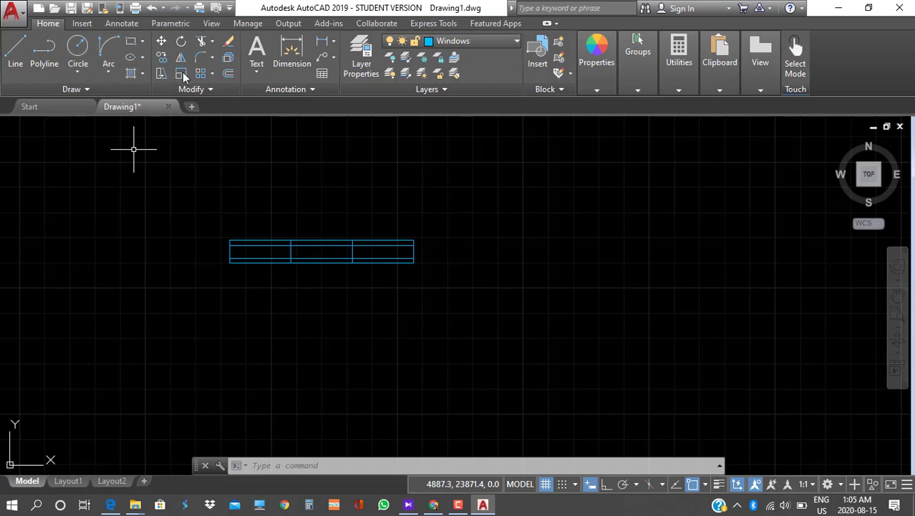
# Copy the standalone three-panel window to a spot directly below the original, aligned with its left end
pyautogui.click(162, 56)
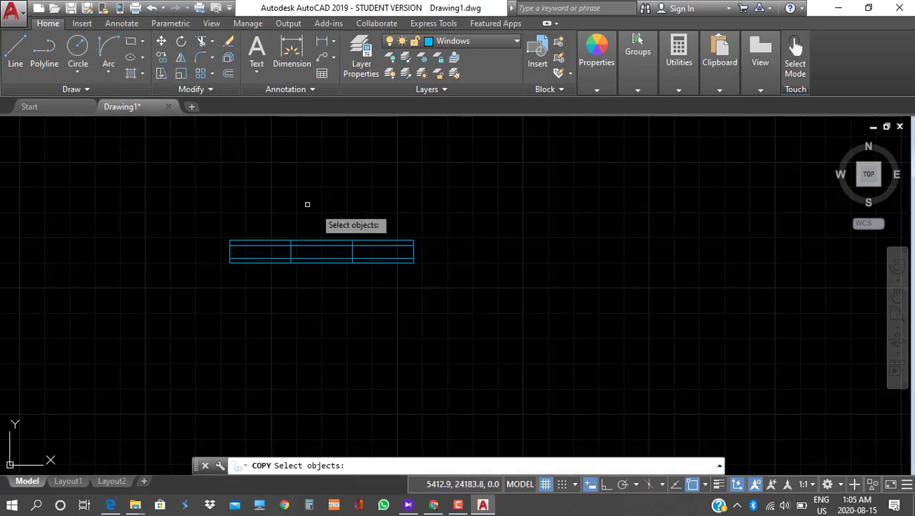
pyautogui.click(423, 265)
pyautogui.click(240, 212)
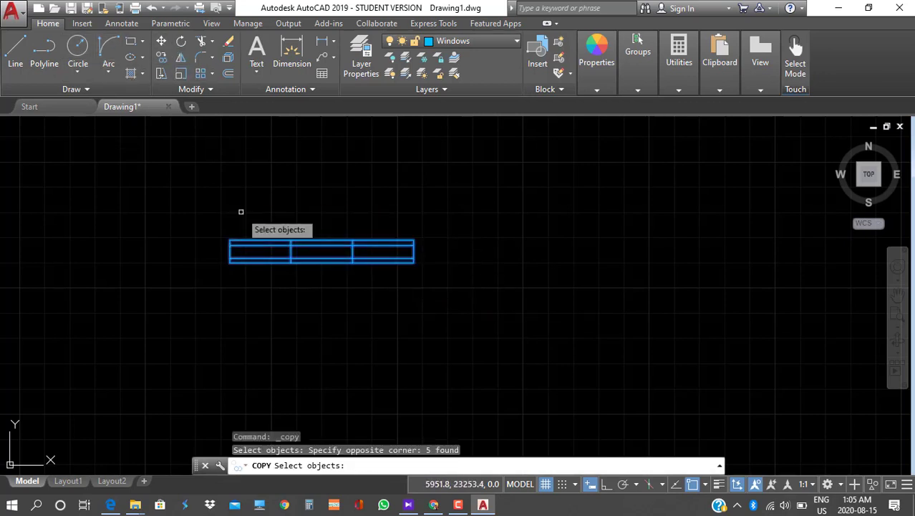
pyautogui.press('Return')
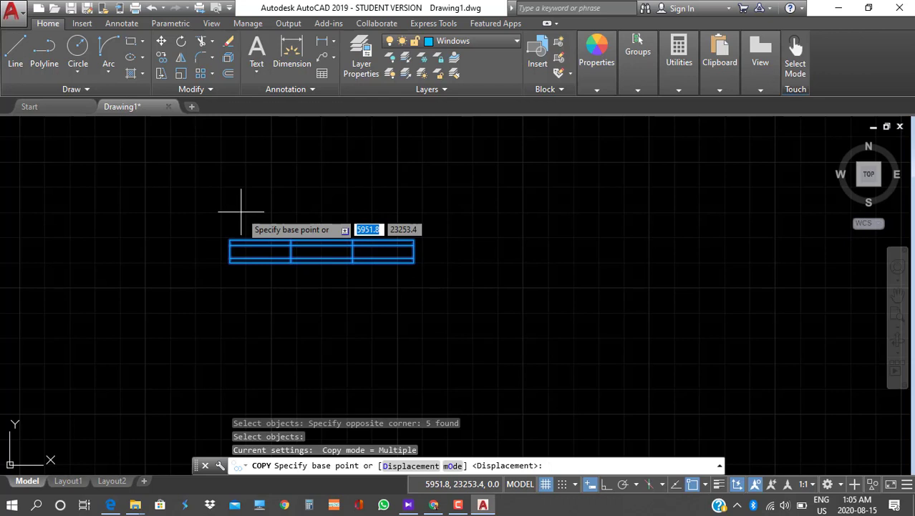
pyautogui.click(230, 262)
pyautogui.click(226, 322)
pyautogui.press('Escape')
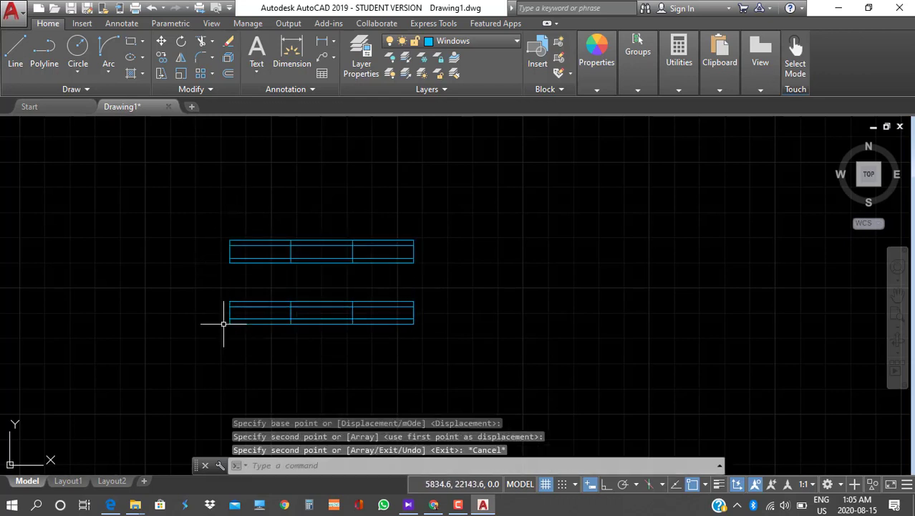
# Trim the right-hand panel off the lower window copy and delete its leftover end line, leaving a two-panel window
pyautogui.click(201, 43)
pyautogui.press('Return')
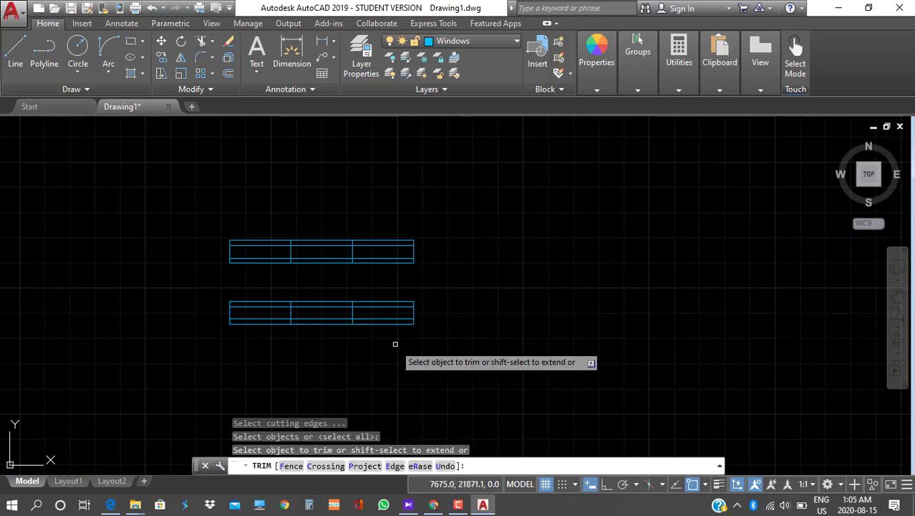
pyautogui.click(391, 342)
pyautogui.click(377, 293)
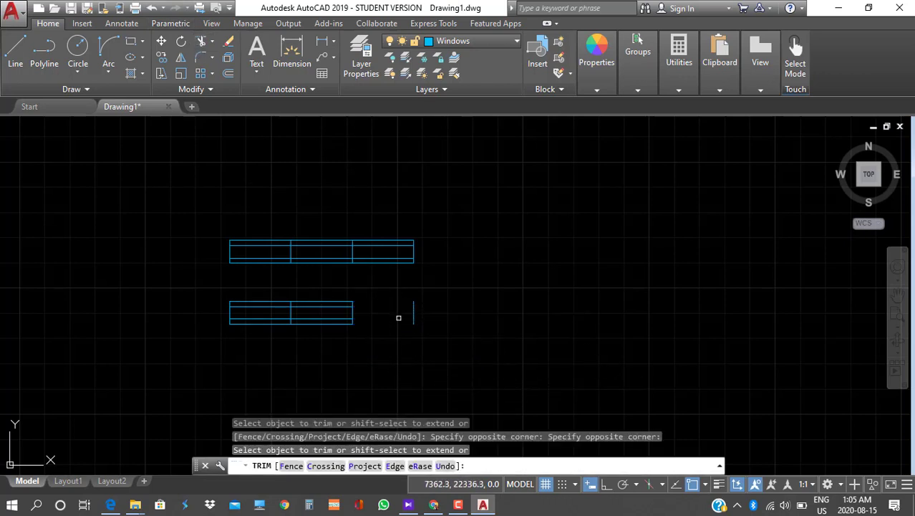
pyautogui.press('Escape')
pyautogui.click(414, 308)
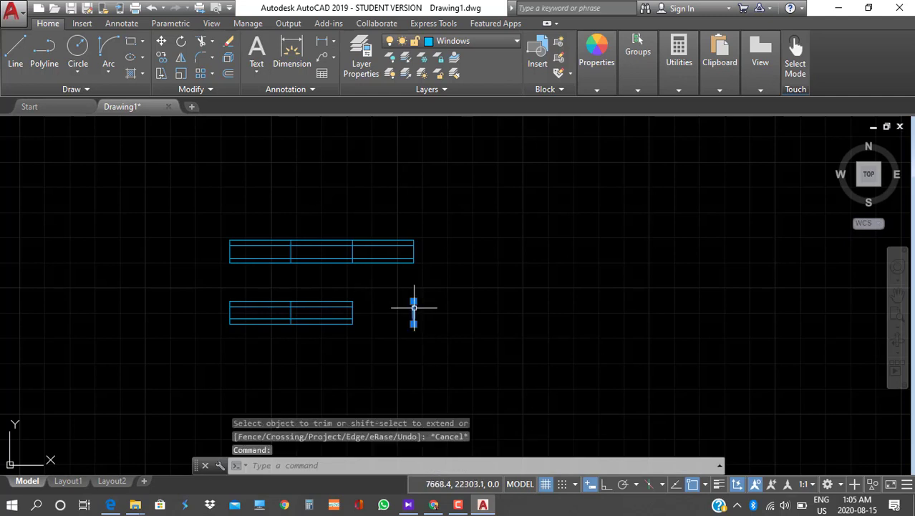
pyautogui.press('Delete')
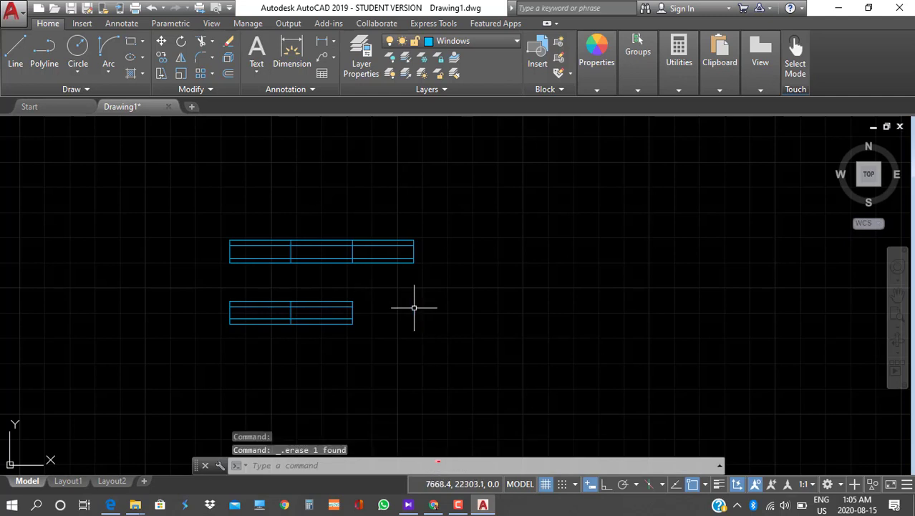
# Copy the two-panel window by its bottom midpoint into the upper wall of the plan's top-left room
pyautogui.click(408, 357)
pyautogui.click(169, 288)
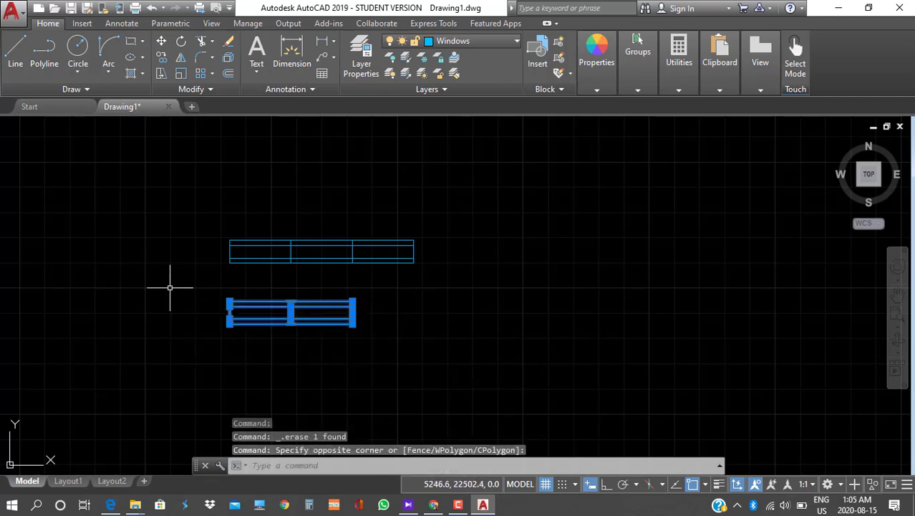
pyautogui.click(164, 58)
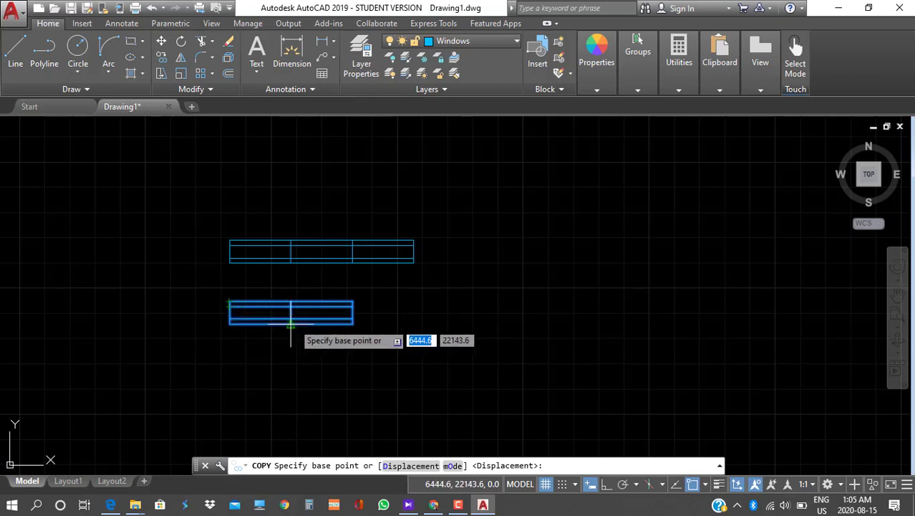
pyautogui.click(290, 322)
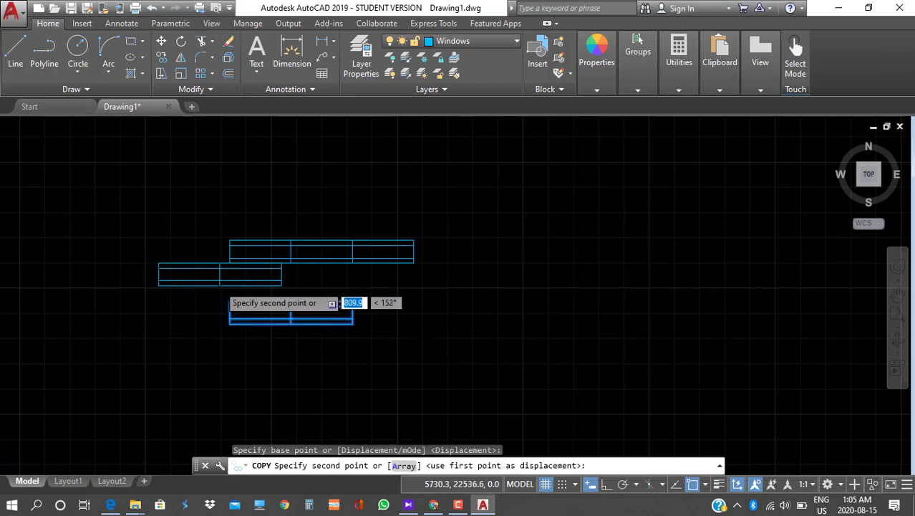
pyautogui.scroll(-4, 219, 290)
pyautogui.moveTo(218, 287)
pyautogui.mouseDown(button='middle')
pyautogui.moveTo(613, 348)
pyautogui.moveTo(733, 304)
pyautogui.mouseUp(button='middle')
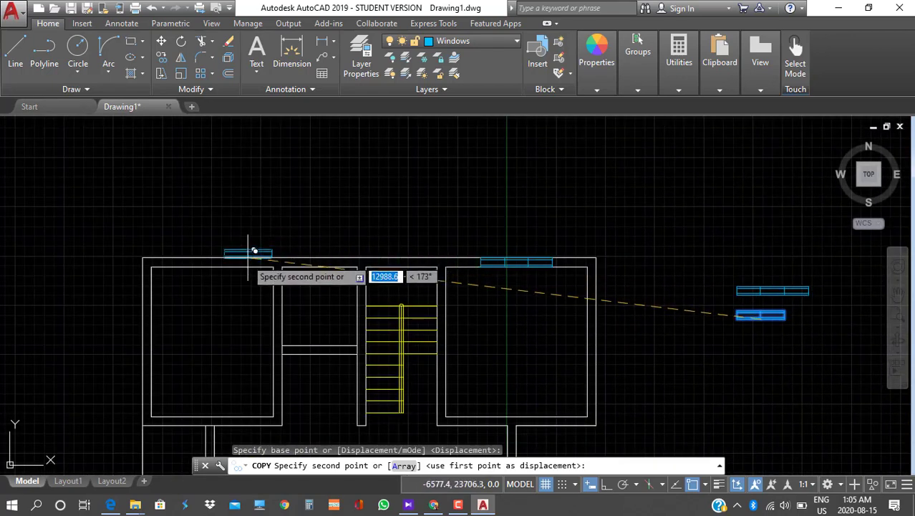
pyautogui.scroll(4, 236, 266)
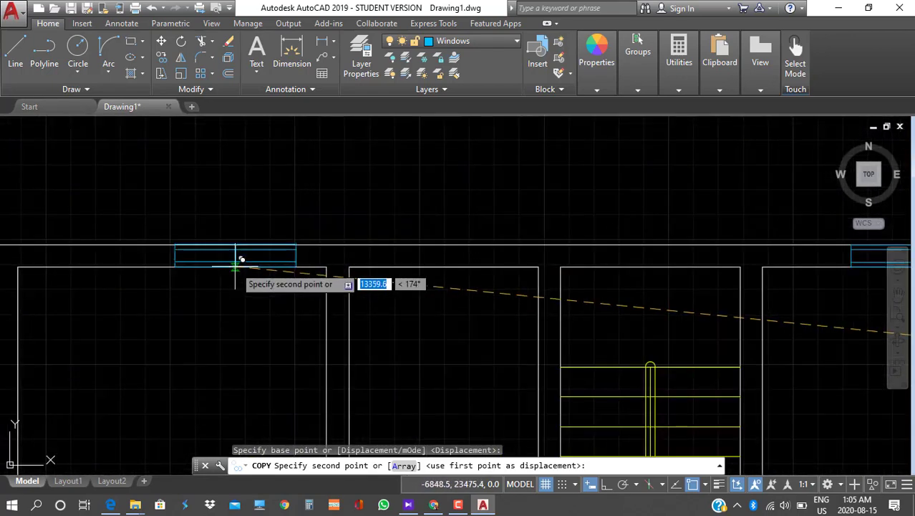
pyautogui.click(233, 264)
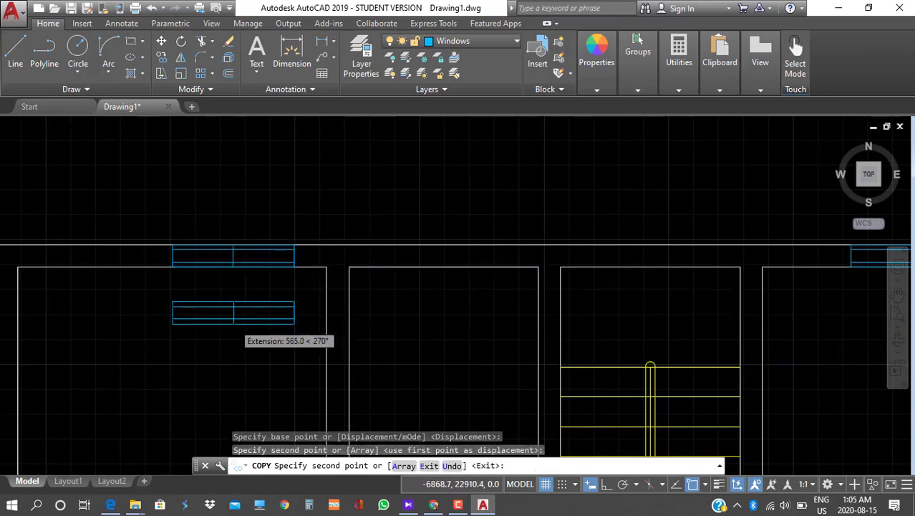
# Place another two-panel window copy loose outside the sitting area's right-hand wall and end the copying
pyautogui.scroll(3, 240, 317)
pyautogui.scroll(-3, 233, 315)
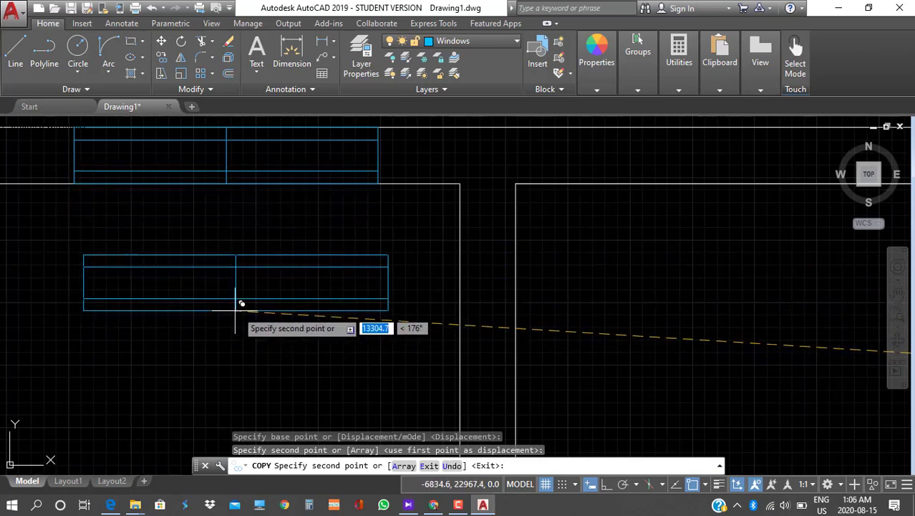
pyautogui.scroll(-6, 239, 311)
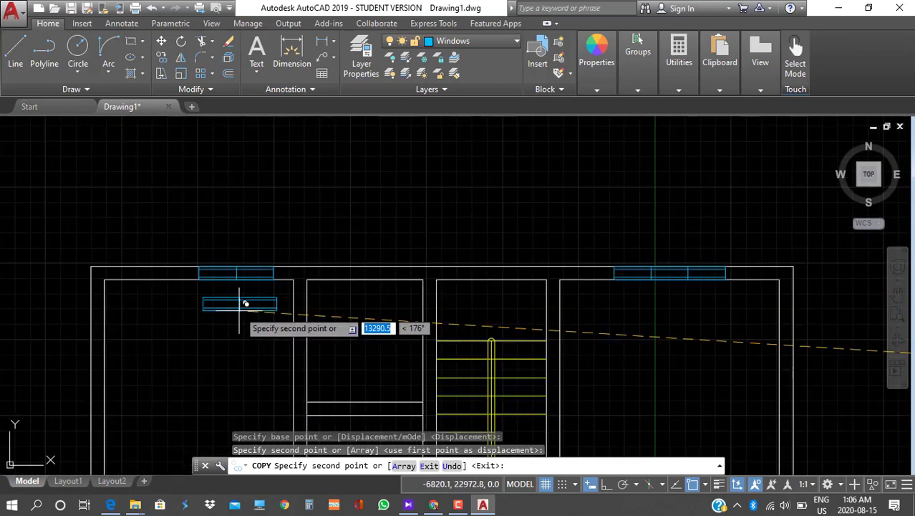
pyautogui.moveTo(238, 310); pyautogui.dragTo(61, 128, button='middle')
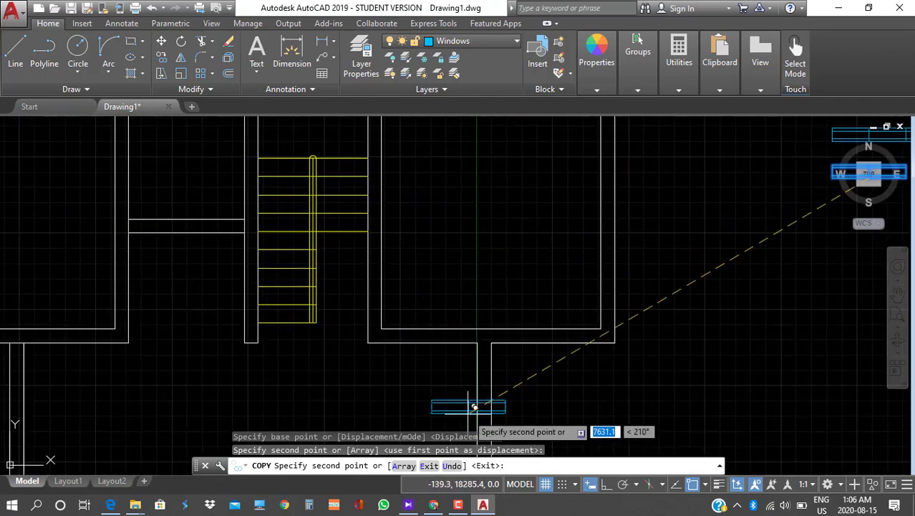
pyautogui.moveTo(467, 413)
pyautogui.mouseDown(button='middle')
pyautogui.moveTo(433, 284)
pyautogui.moveTo(359, 214)
pyautogui.mouseUp(button='middle')
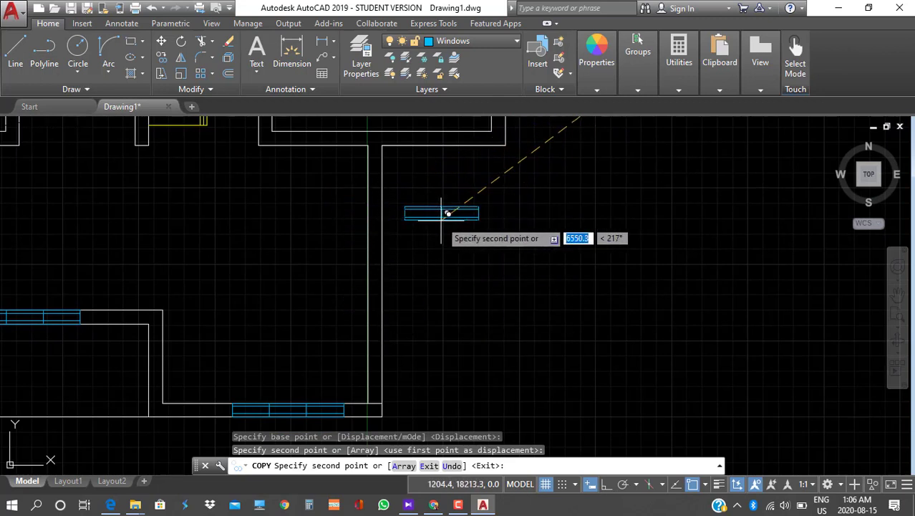
pyautogui.press('Escape')
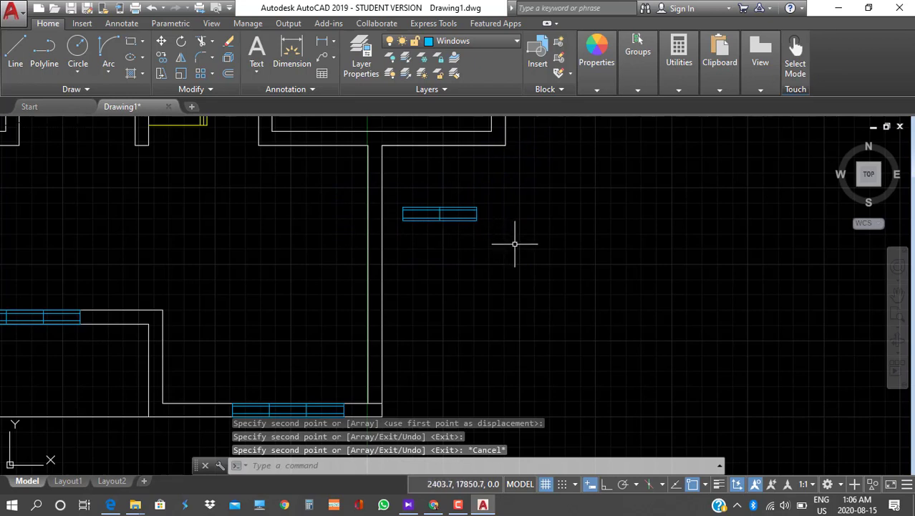
# Rotate the loose two-panel window by 90 degrees about its upper-left corner
pyautogui.click(181, 42)
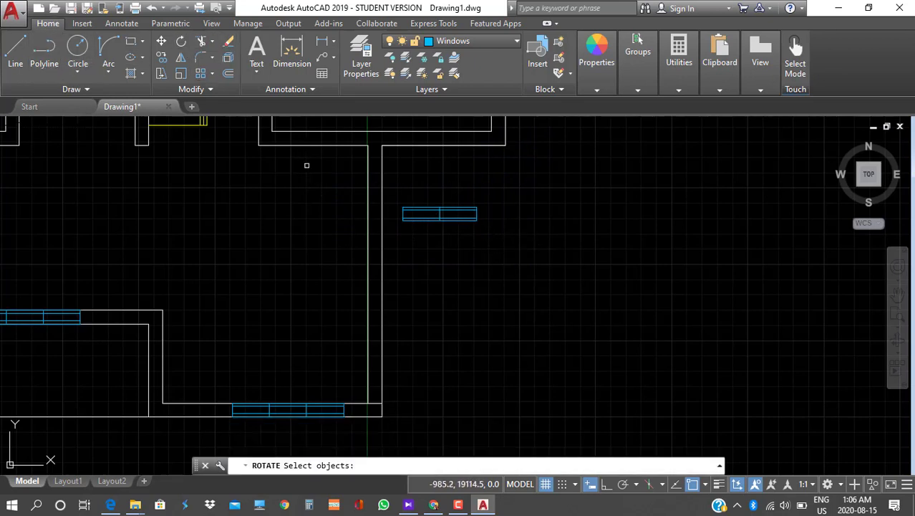
pyautogui.click(503, 243)
pyautogui.click(393, 195)
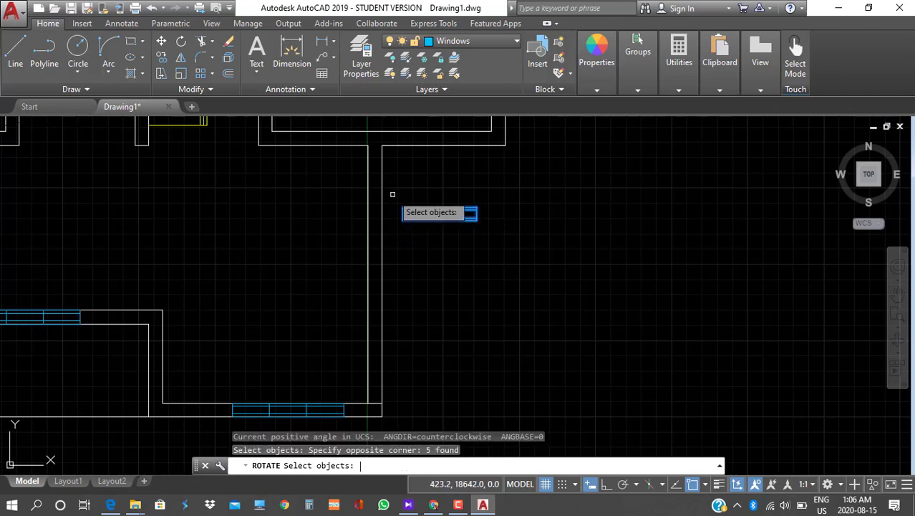
pyautogui.press('Return')
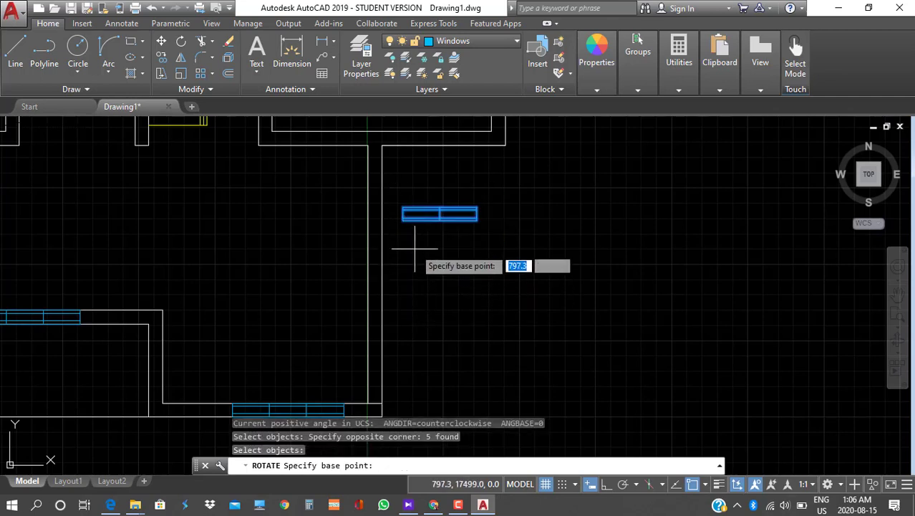
pyautogui.click(403, 208)
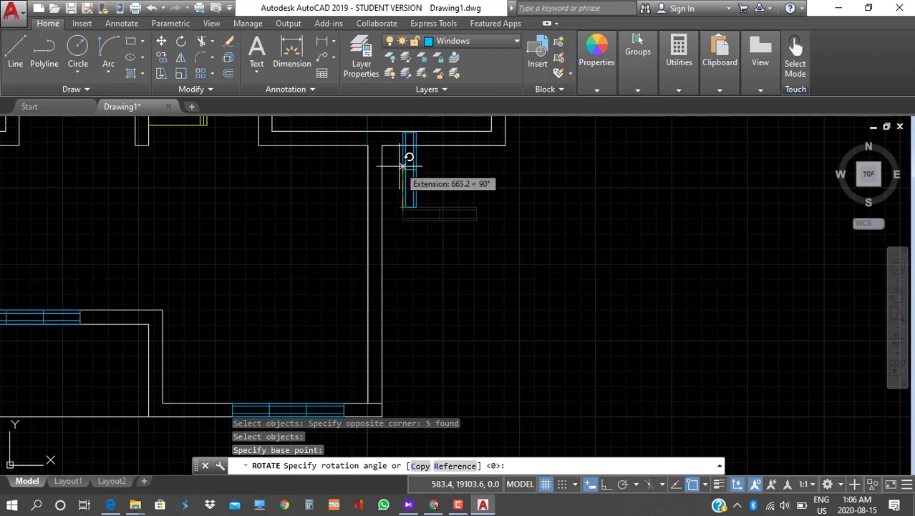
pyautogui.press('Return')
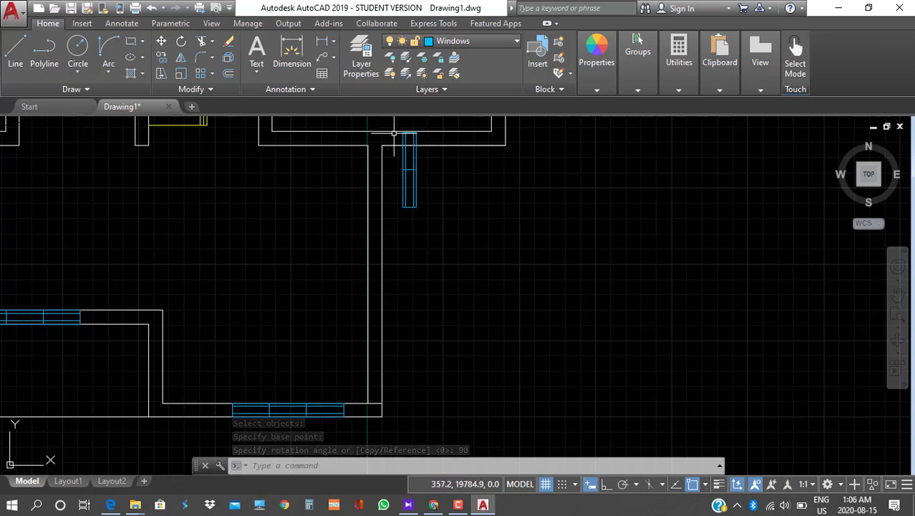
# Copy the vertical two-panel window by its lower-left corner into the upper part of the sitting area's right-hand wall
pyautogui.click(449, 232)
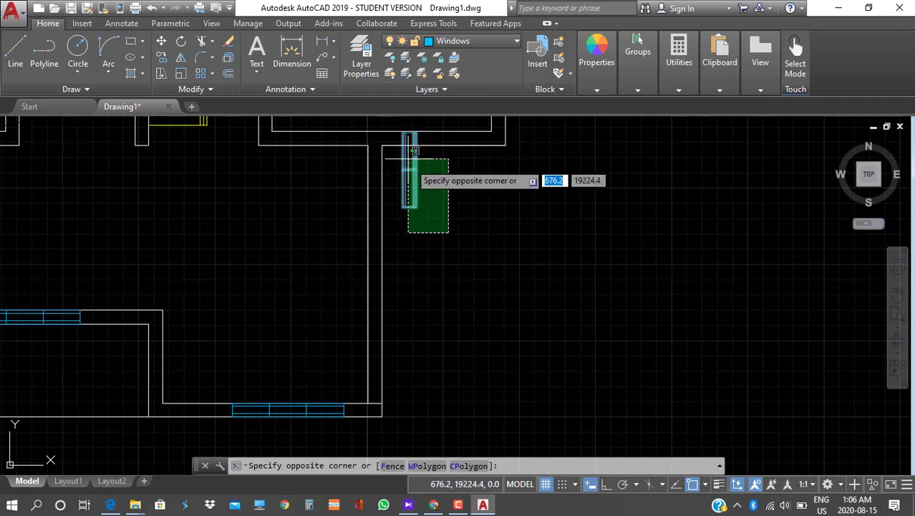
pyautogui.click(435, 203)
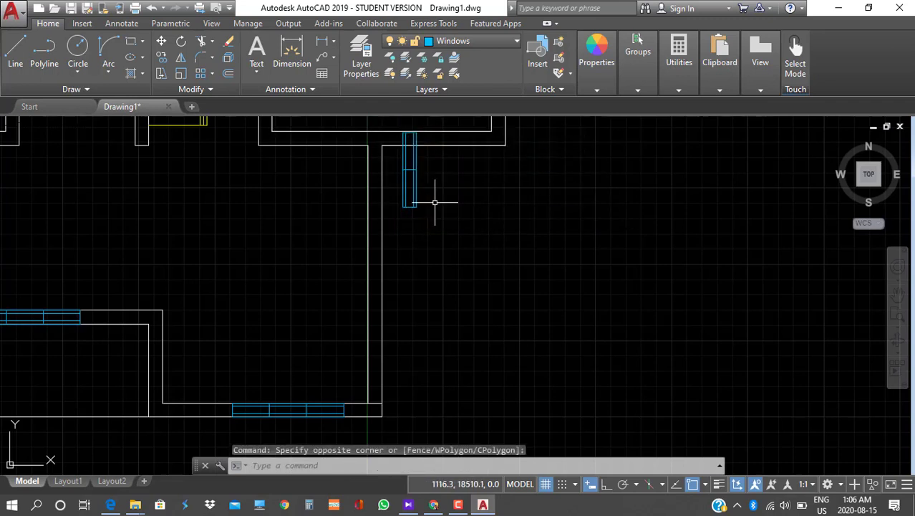
pyautogui.click(389, 123)
pyautogui.click(448, 225)
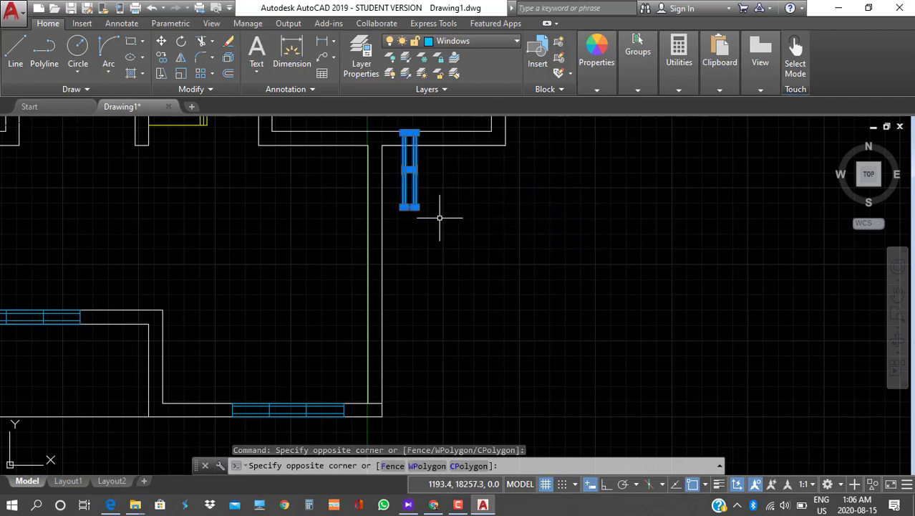
pyautogui.click(163, 54)
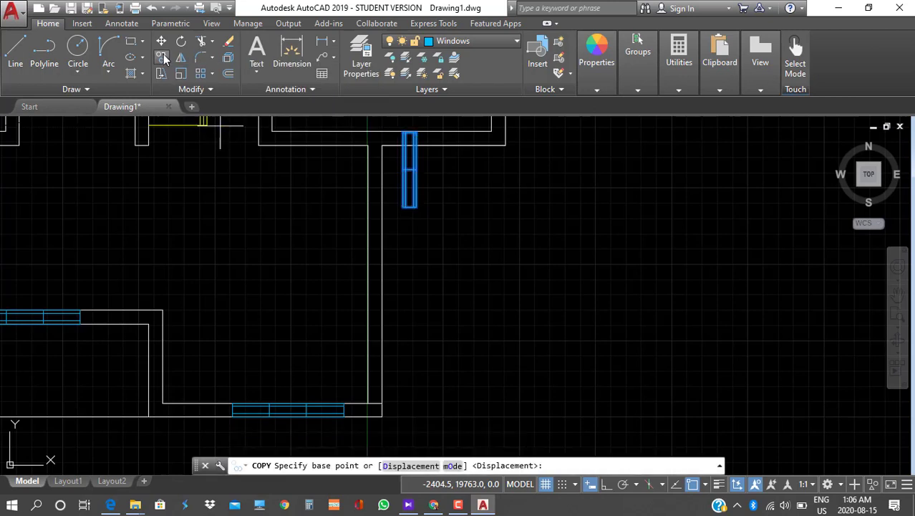
pyautogui.click(403, 207)
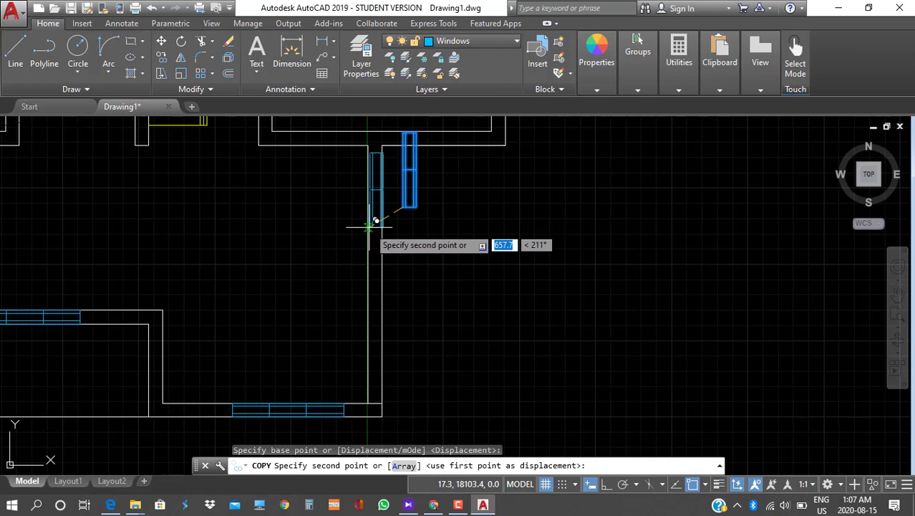
pyautogui.click(370, 235)
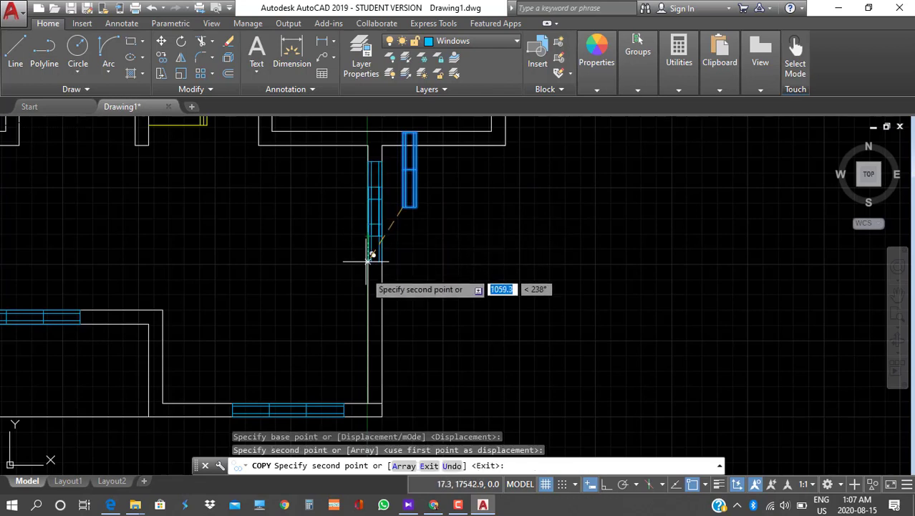
# Copy the vertical two-panel window into the lower part of the sitting area's right-hand wall and erase the loose original outside
pyautogui.click(369, 352)
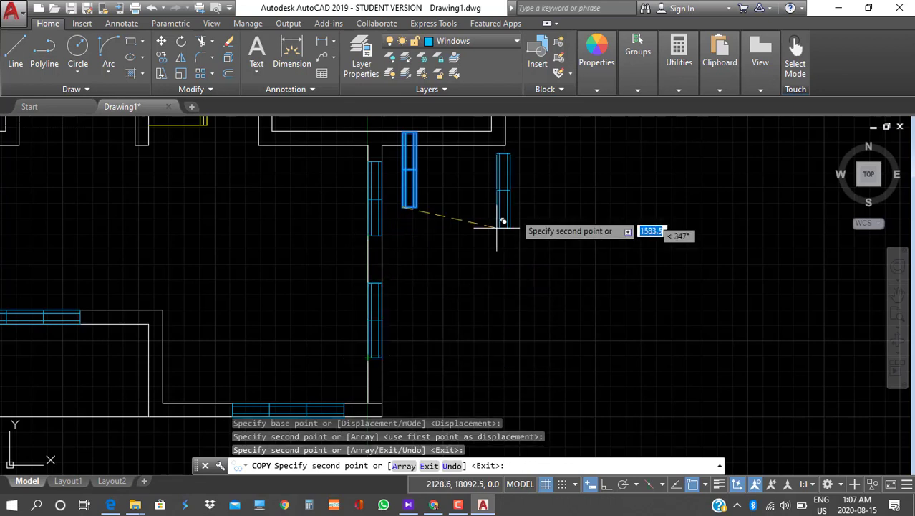
pyautogui.press('Escape')
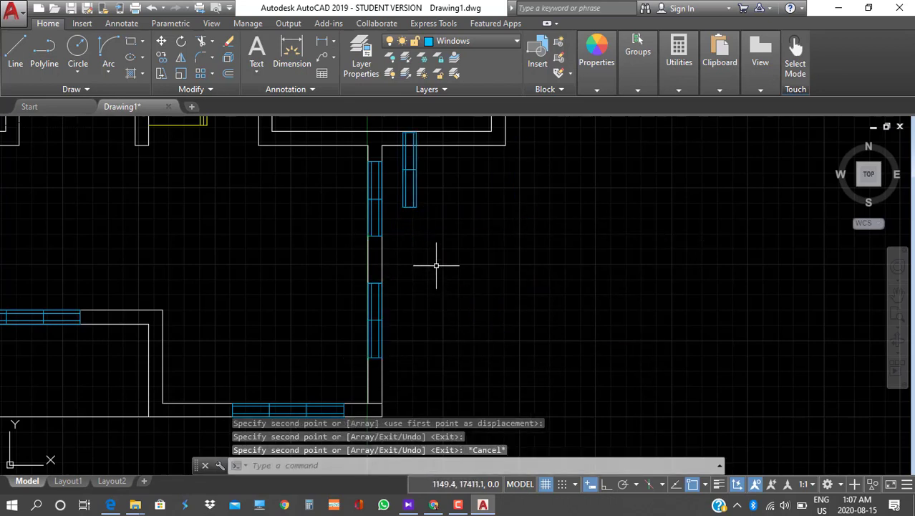
pyautogui.click(396, 123)
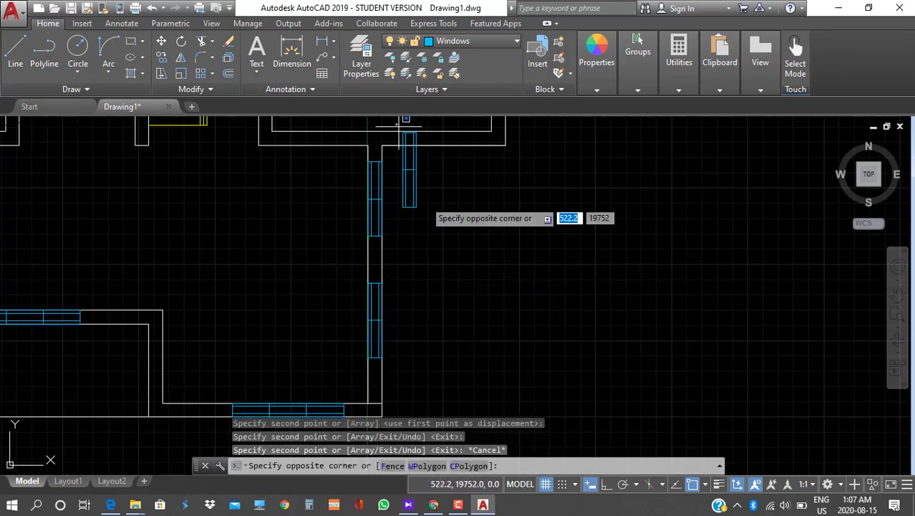
pyautogui.click(450, 262)
pyautogui.press('Delete')
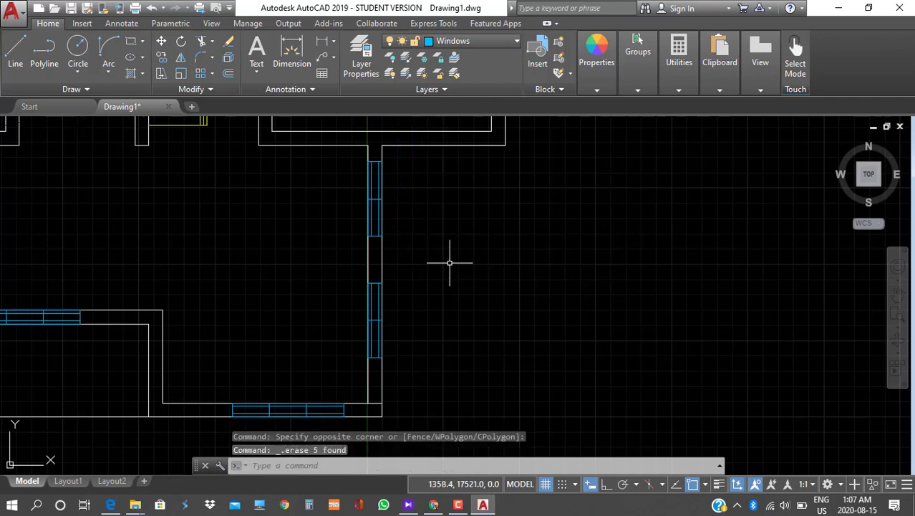
# Copy the loose horizontal two-panel window about 480 mm straight below itself, beside the plan
pyautogui.scroll(-2, 450, 262)
pyautogui.scroll(-2, 450, 262)
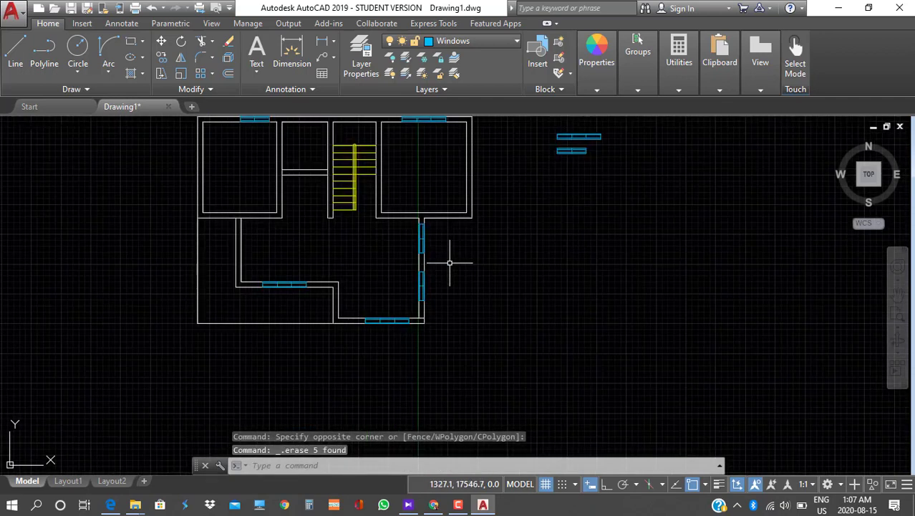
pyautogui.moveTo(449, 264); pyautogui.dragTo(508, 333, button='middle')
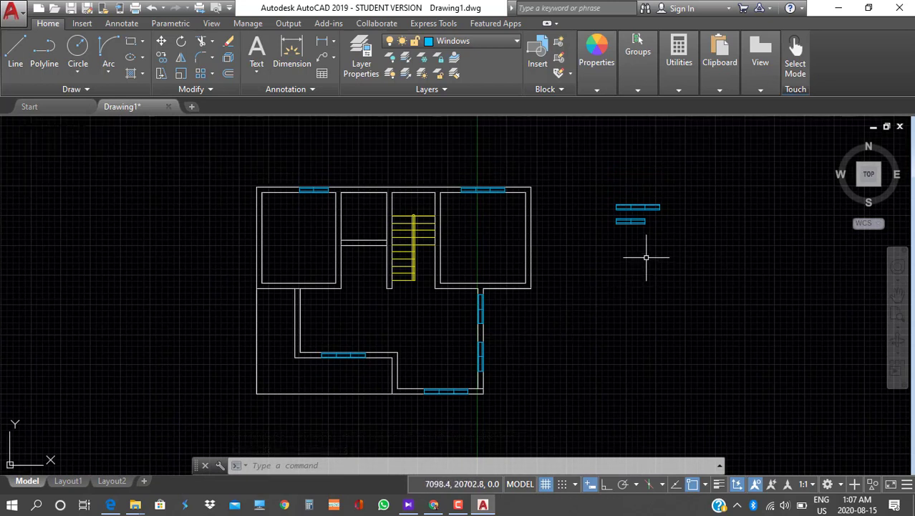
pyautogui.scroll(5, 648, 222)
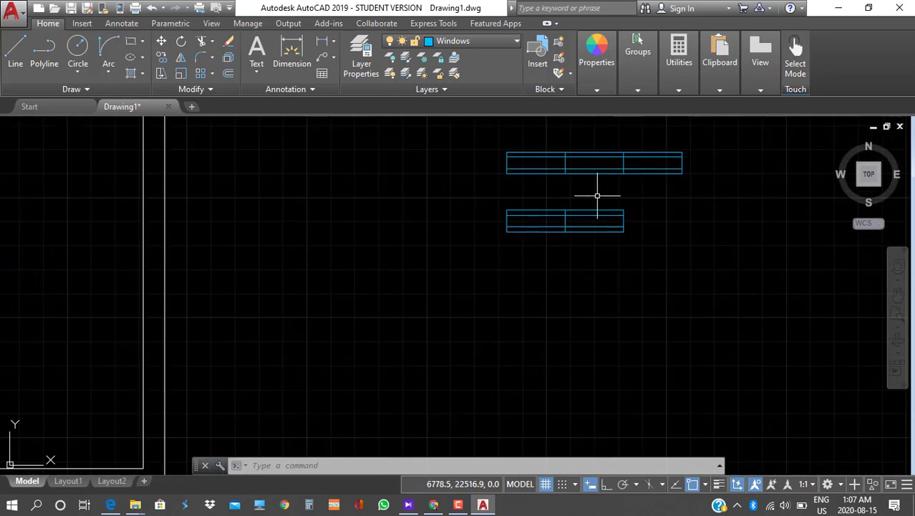
pyautogui.click(677, 258)
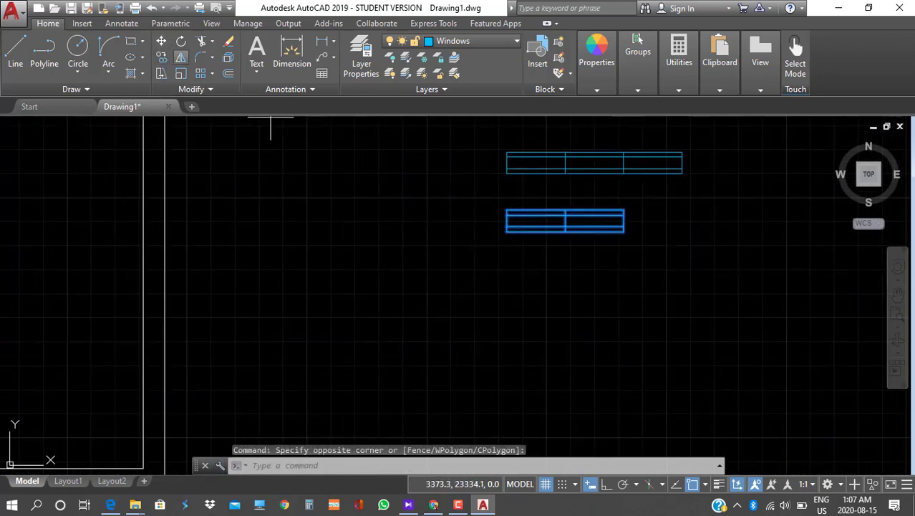
pyautogui.click(514, 229)
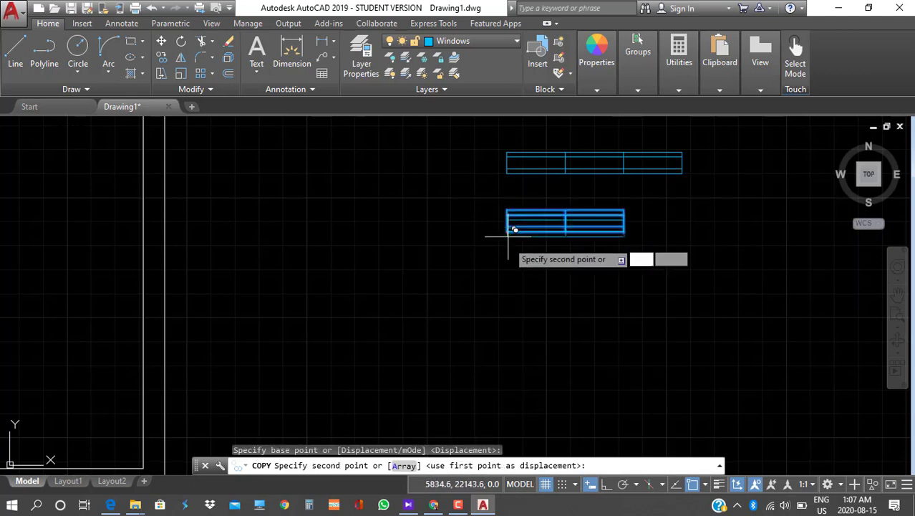
pyautogui.click(509, 272)
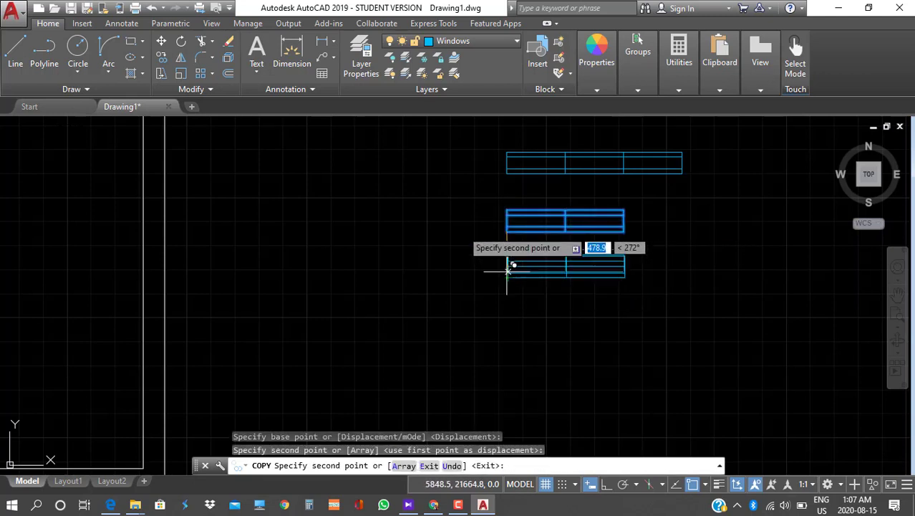
# Trim the right-hand panel off the lower two-panel window copy and erase its leftover end line to leave a single-panel window
pyautogui.click(201, 44)
pyautogui.press('Return')
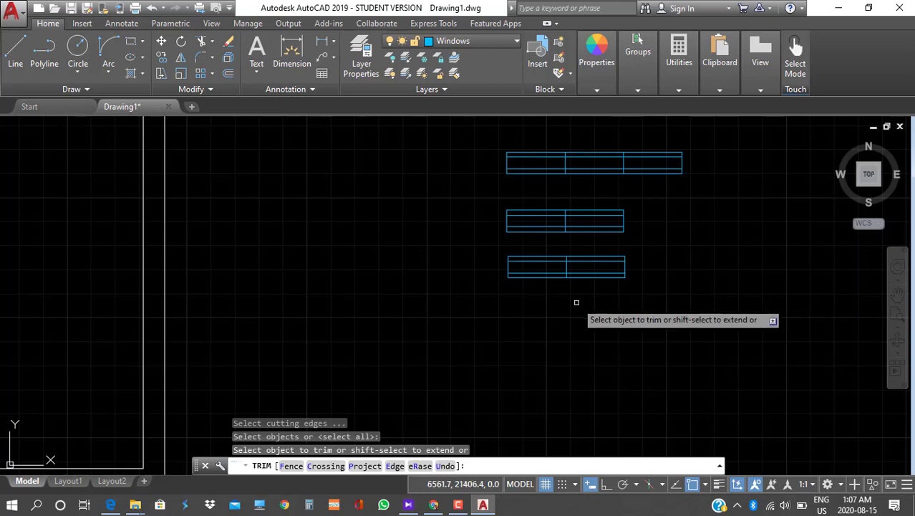
pyautogui.click(603, 288)
pyautogui.click(595, 248)
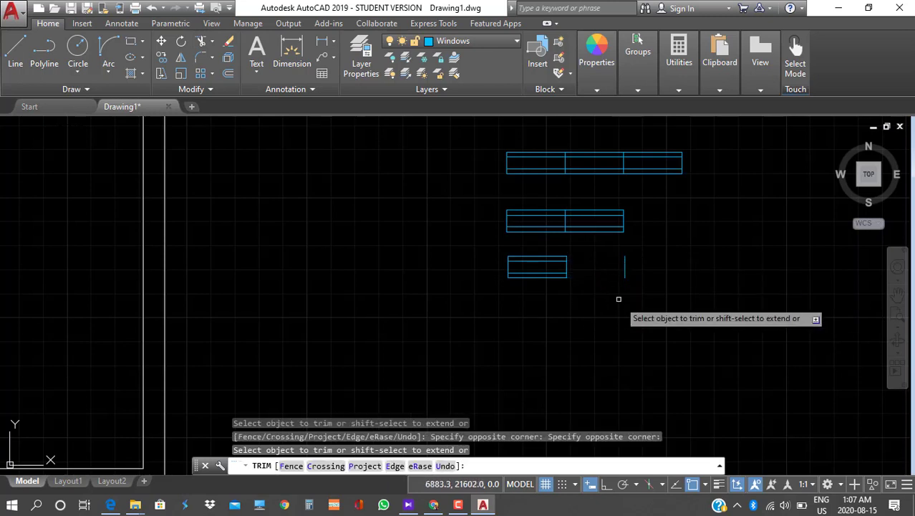
pyautogui.press('Return')
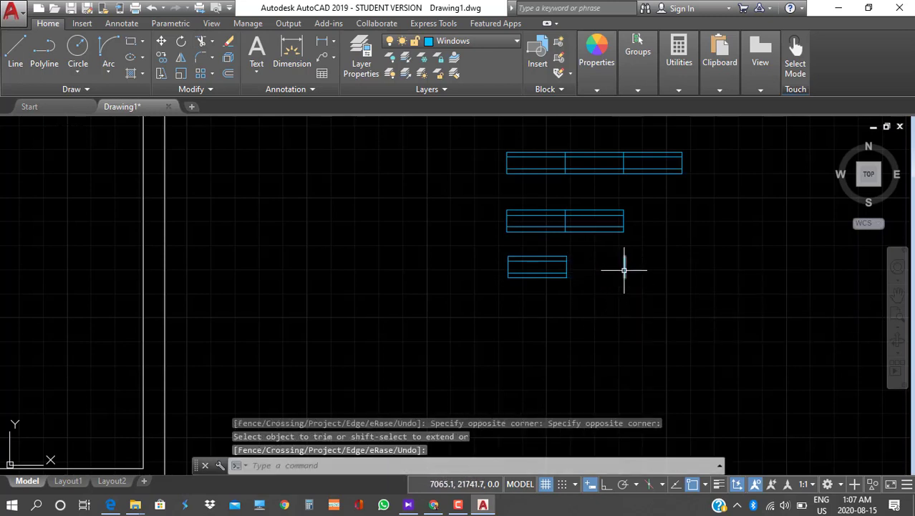
pyautogui.click(624, 268)
pyautogui.press('Delete')
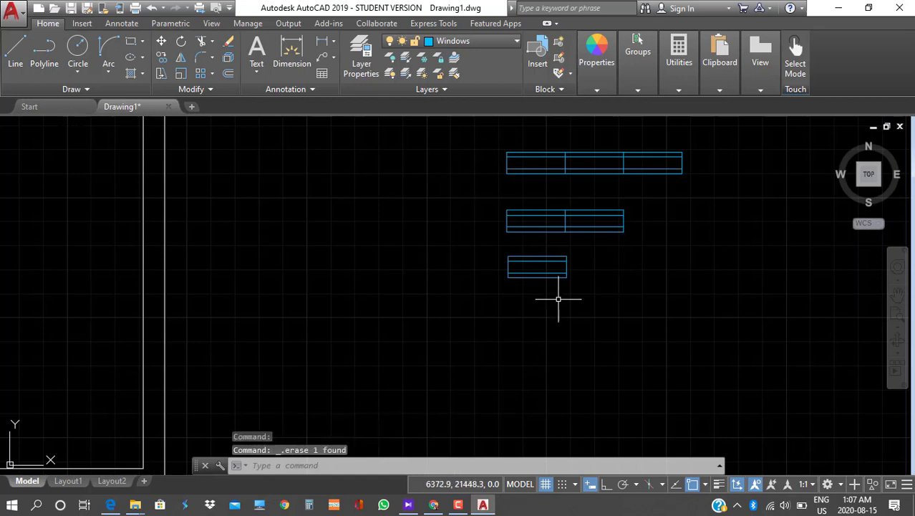
# Copy the single-panel window by its lower-left corner into the upper walls of the toilet and the staircase room
pyautogui.click(594, 288)
pyautogui.click(483, 245)
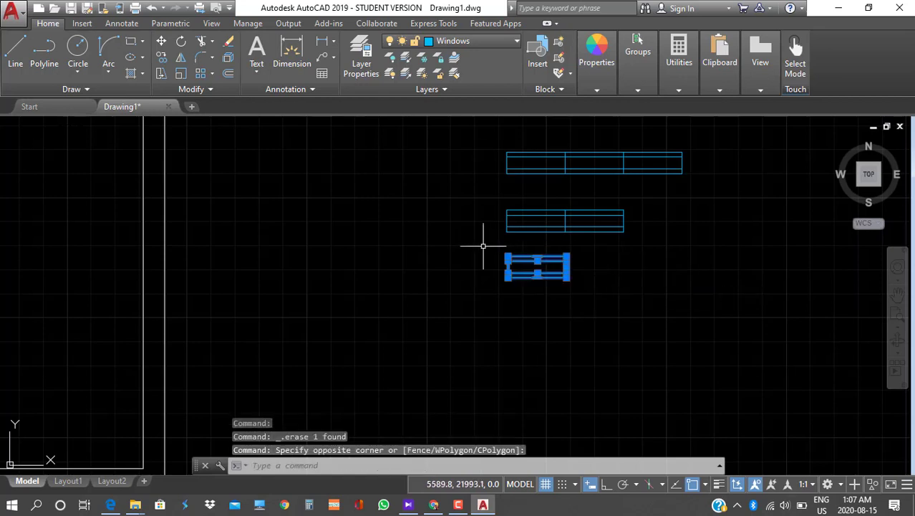
pyautogui.click(162, 57)
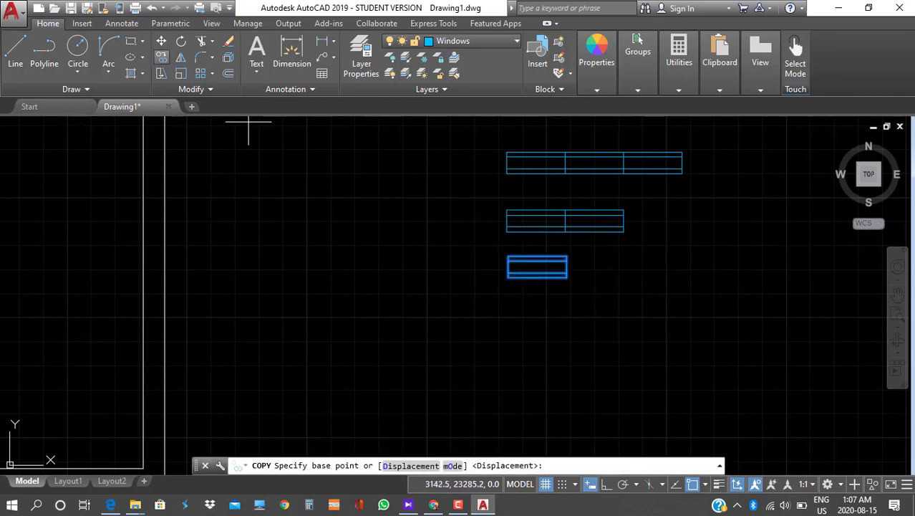
pyautogui.click(508, 278)
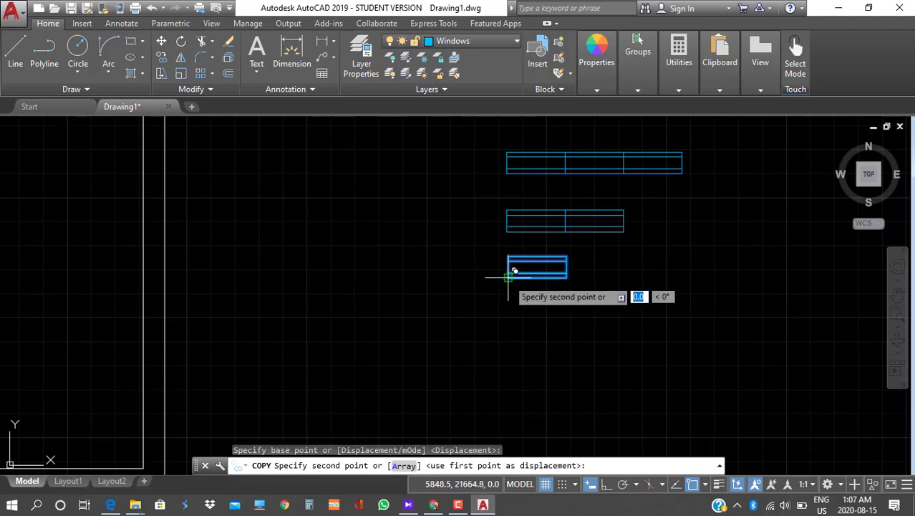
pyautogui.scroll(-3, 354, 260)
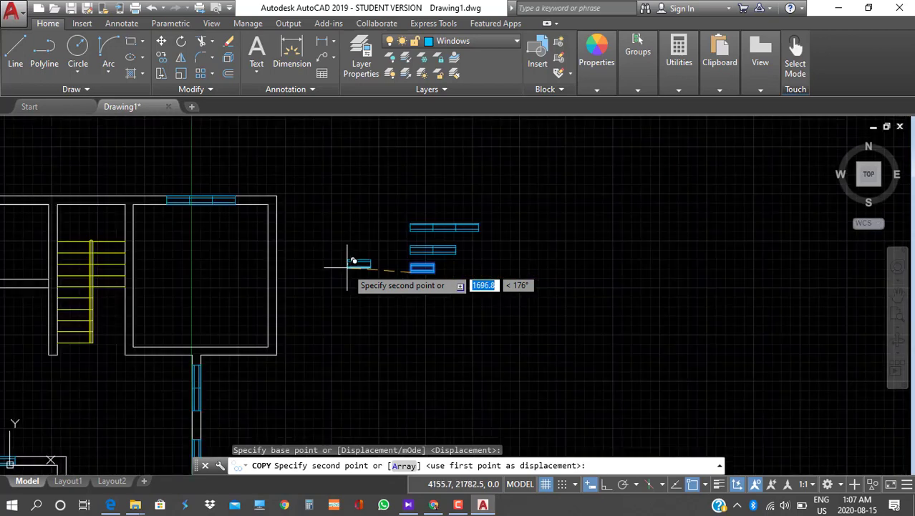
pyautogui.moveTo(351, 260); pyautogui.dragTo(653, 310, button='middle')
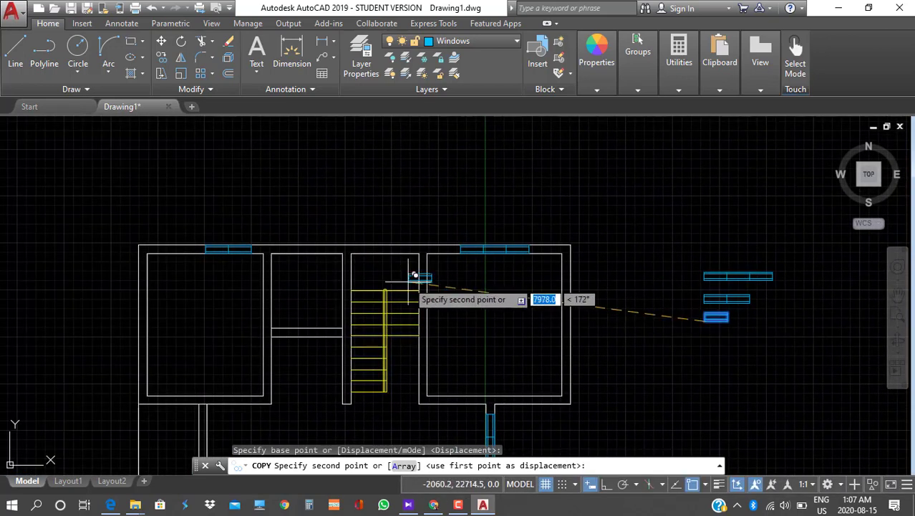
pyautogui.click(299, 248)
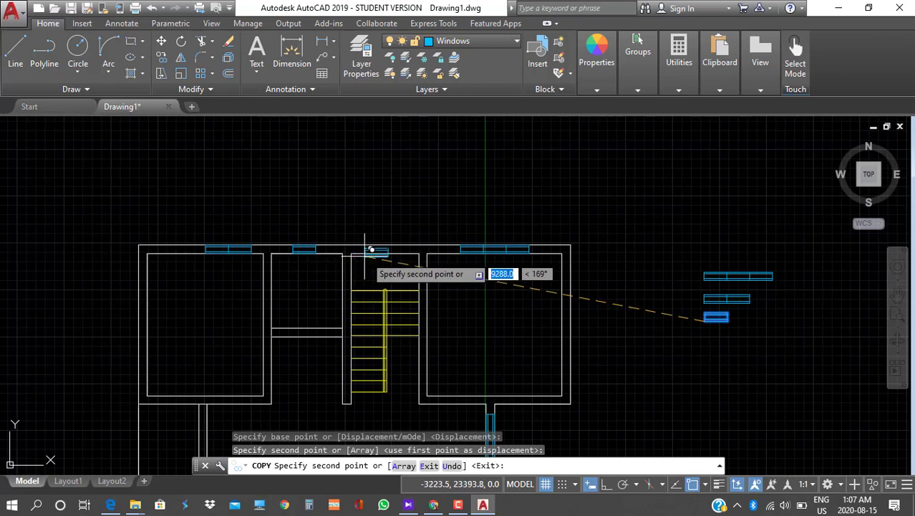
pyautogui.click(374, 248)
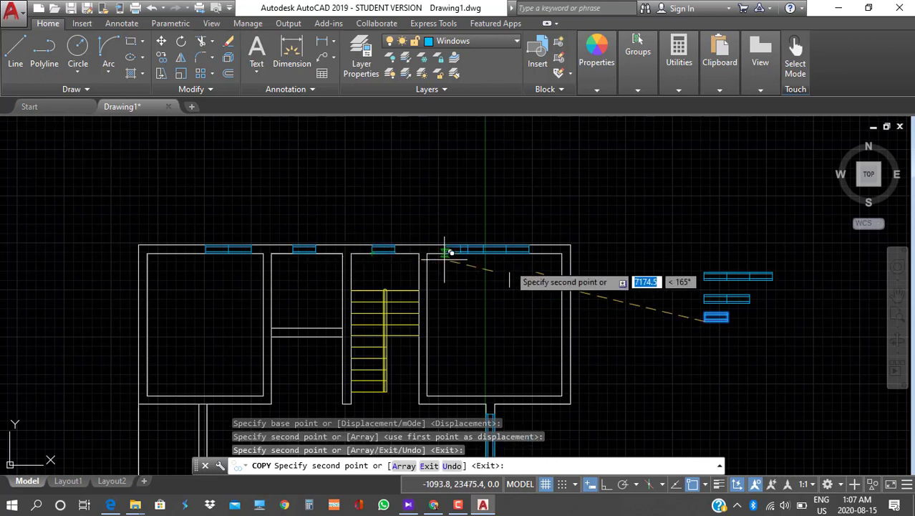
pyautogui.press('Escape')
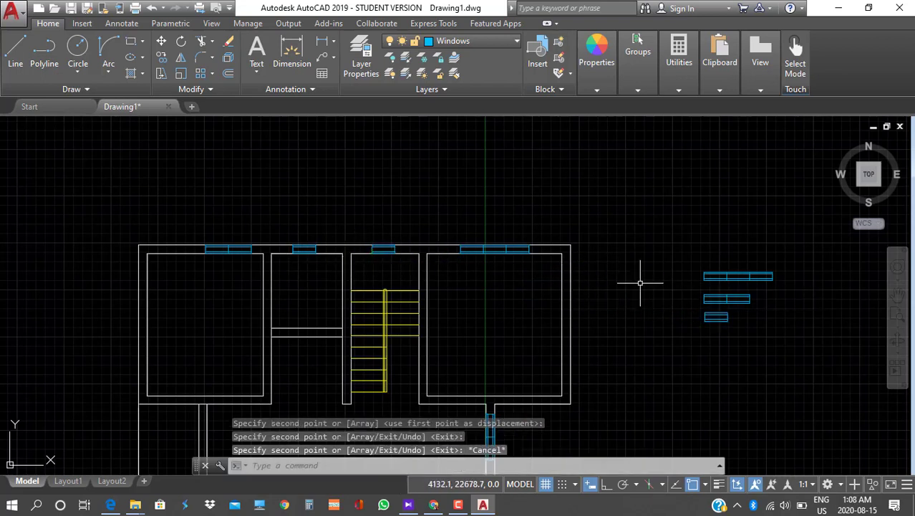
# Examine the reference ground floor plan beside the drawing for the door types and positions around the kitchen, toilet and master bedroom
pyautogui.scroll(-2, 640, 283)
pyautogui.moveTo(640, 283); pyautogui.dragTo(614, 184, button='middle')
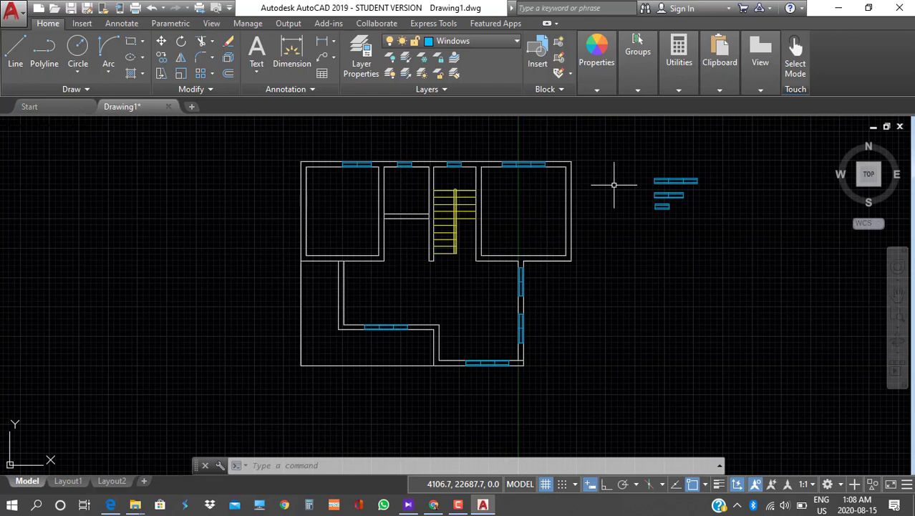
pyautogui.moveTo(614, 184); pyautogui.dragTo(425, 210, button='middle')
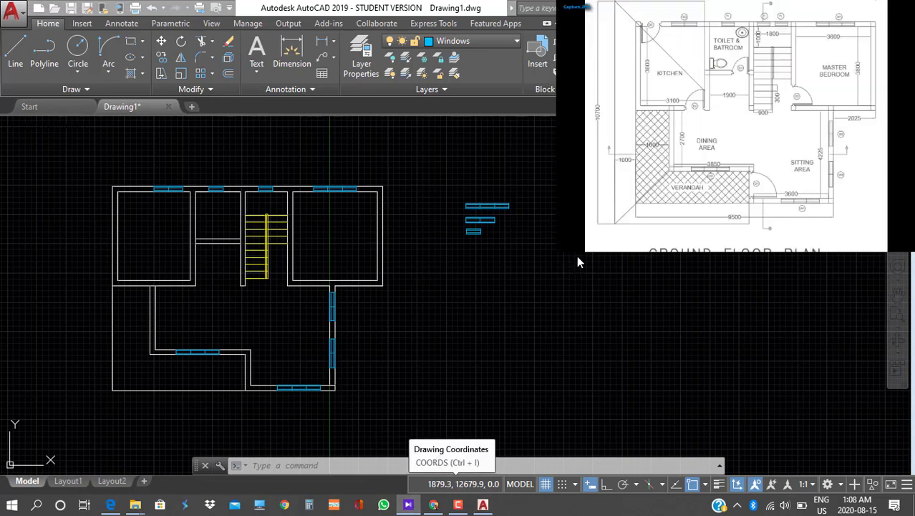
pyautogui.moveTo(577, 255); pyautogui.dragTo(491, 451)
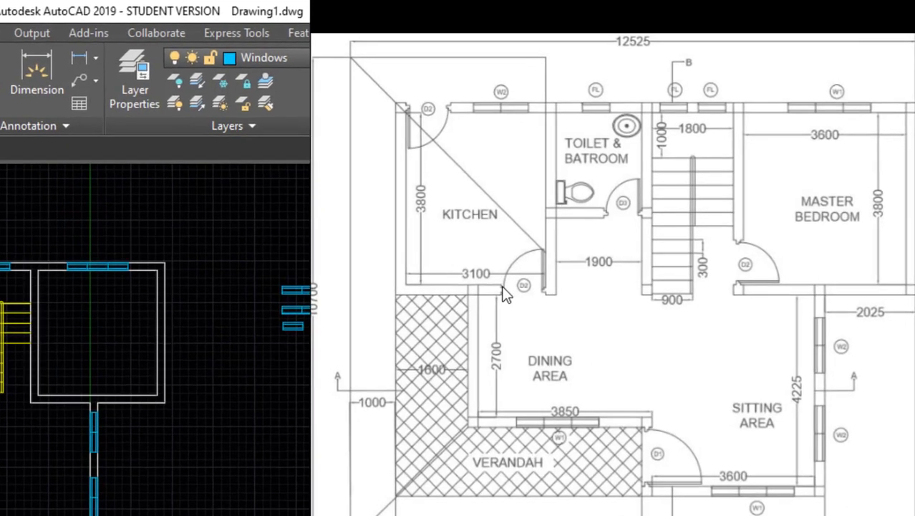
pyautogui.scroll(1, 312, 416)
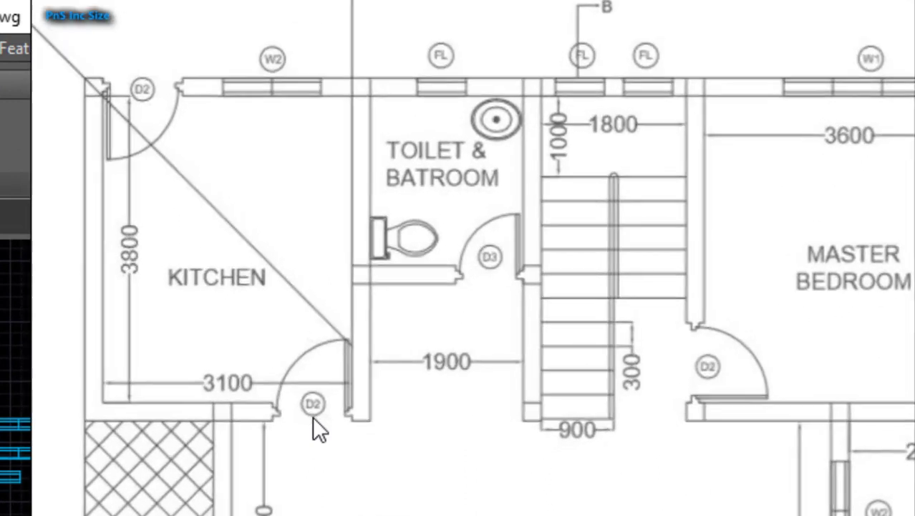
pyautogui.scroll(1, 273, 400)
pyautogui.scroll(1, 273, 399)
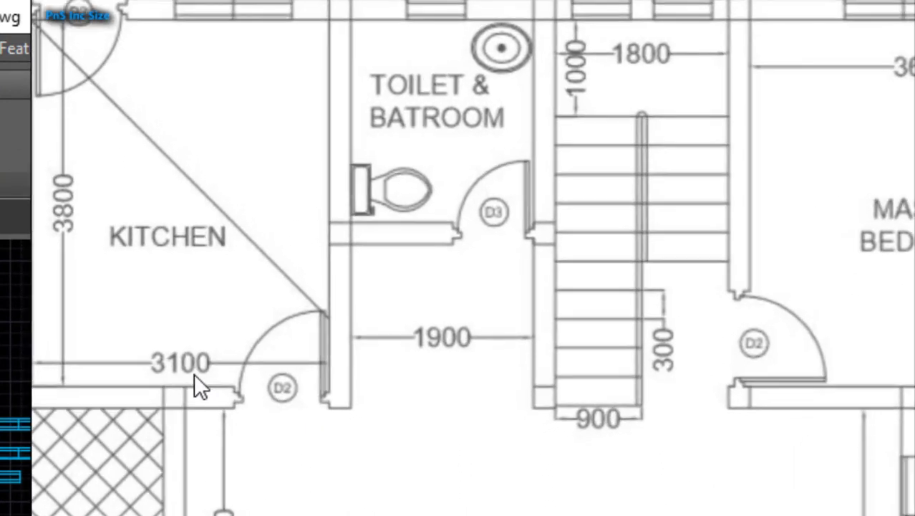
pyautogui.scroll(2, 235, 387)
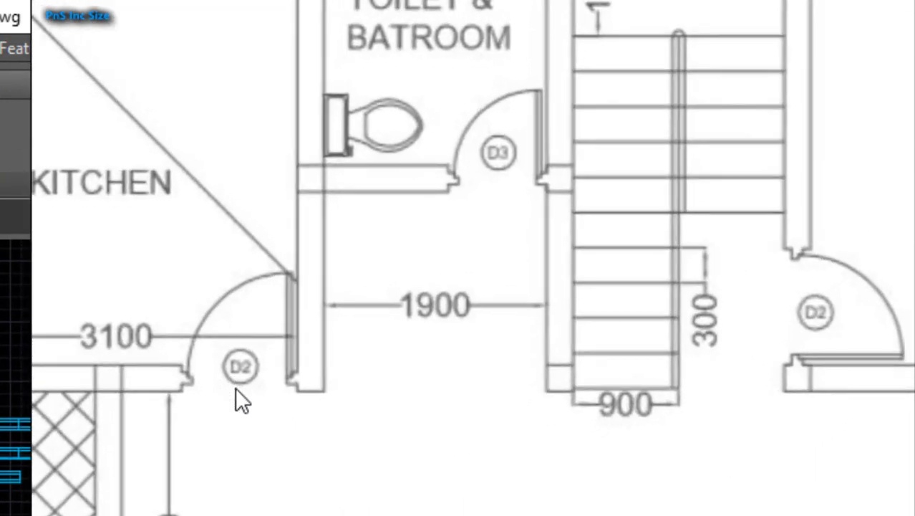
pyautogui.scroll(2, 161, 358)
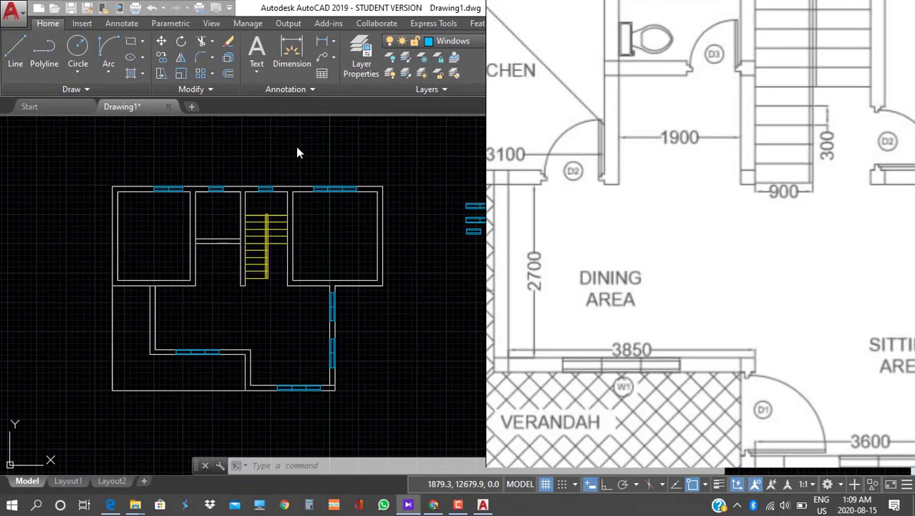
# Return to the drawing and create a new layer named Doors
pyautogui.click(408, 507)
pyautogui.click(361, 52)
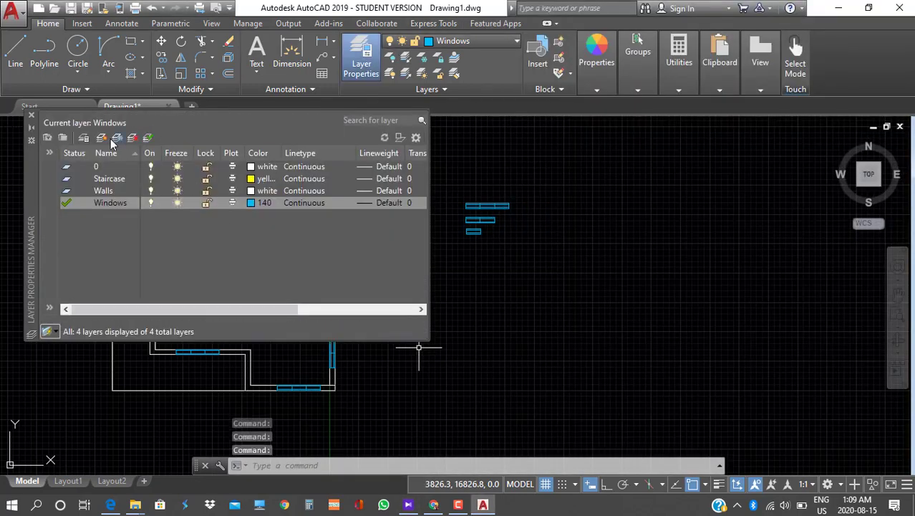
pyautogui.click(116, 138)
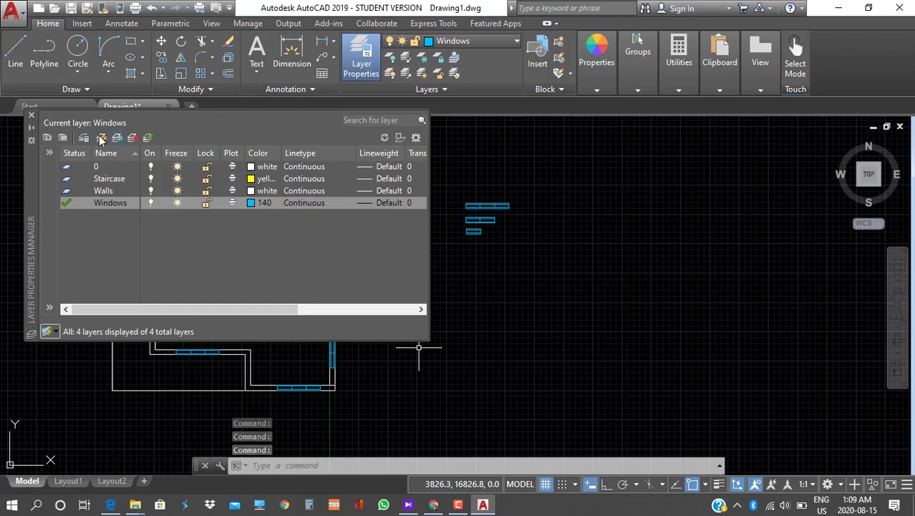
pyautogui.write('Doors')
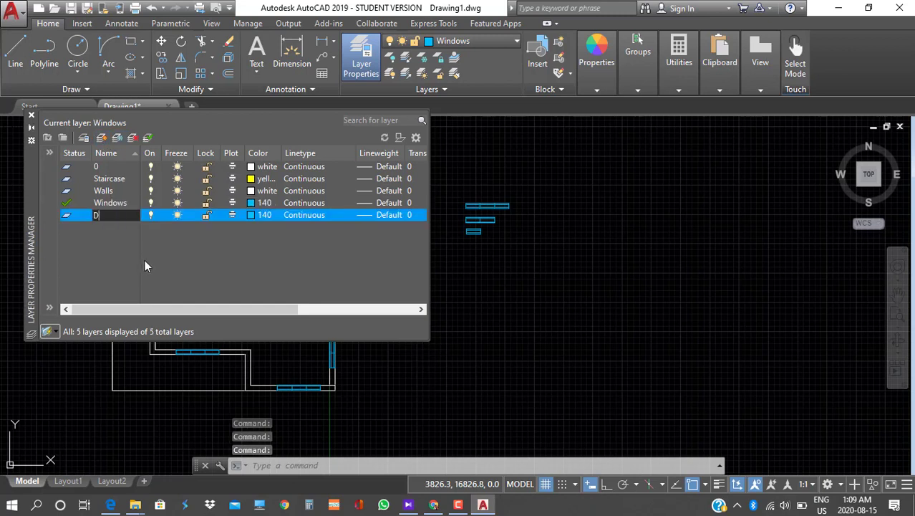
# Set the Doors layer's color to index color 21
pyautogui.click(252, 215)
pyautogui.click(253, 216)
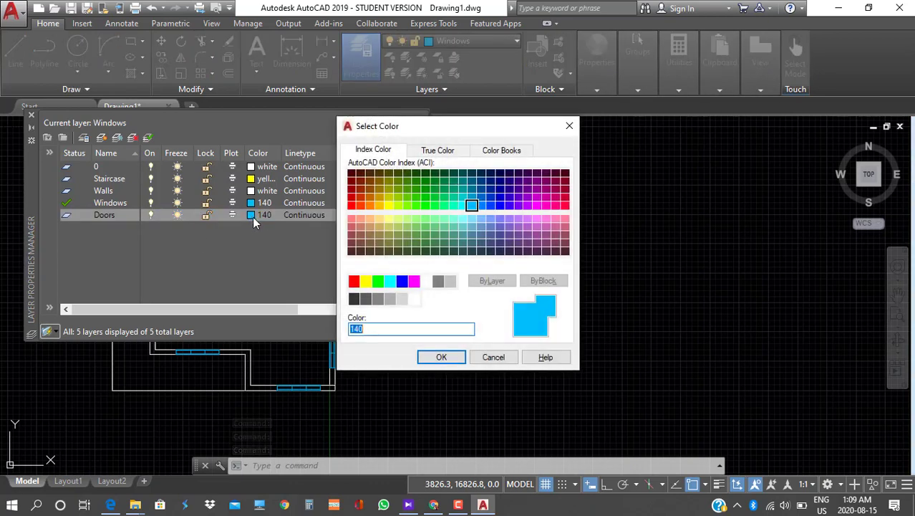
pyautogui.click(360, 223)
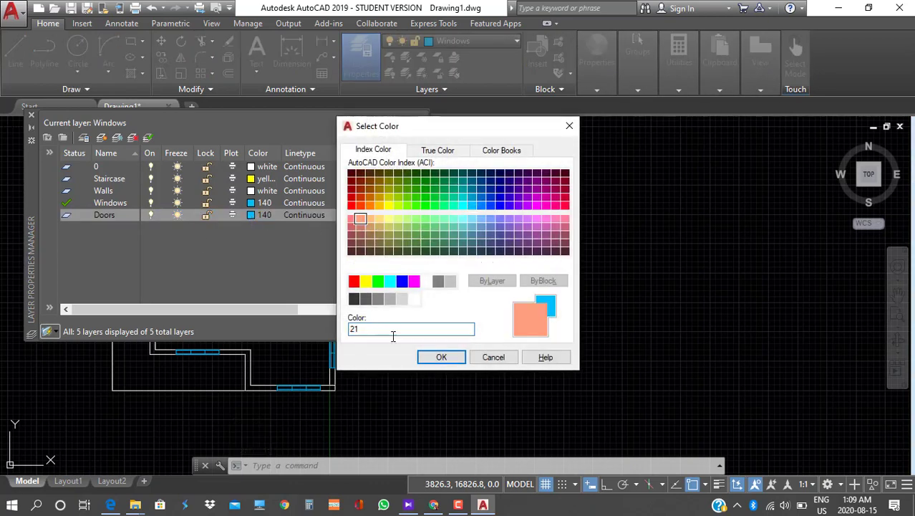
pyautogui.click(441, 356)
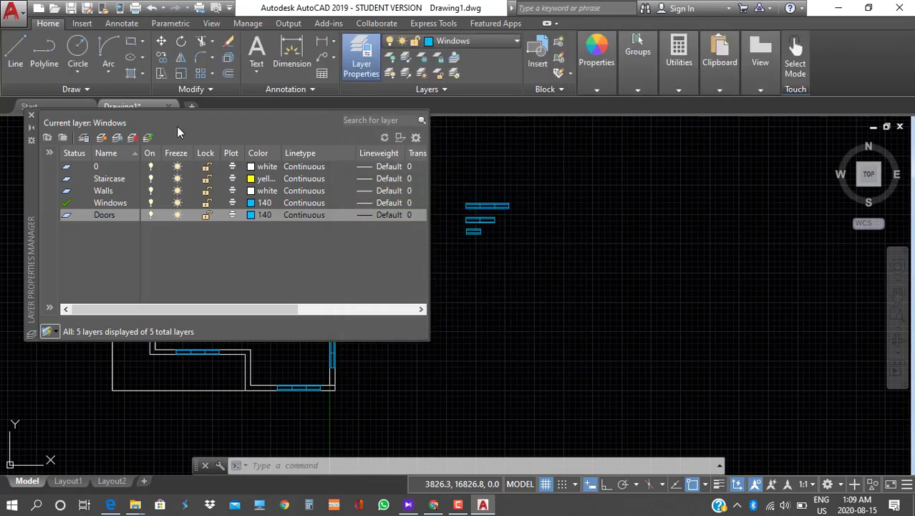
# Close the layer settings and draw a horizontal line on the Doors layer in the empty space below the window samples
pyautogui.click(31, 116)
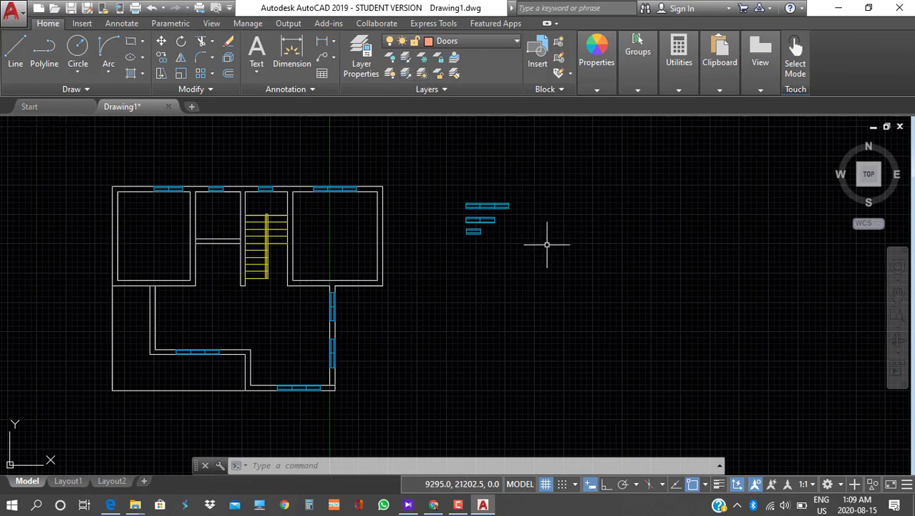
pyautogui.scroll(5, 547, 244)
pyautogui.scroll(-3, 540, 242)
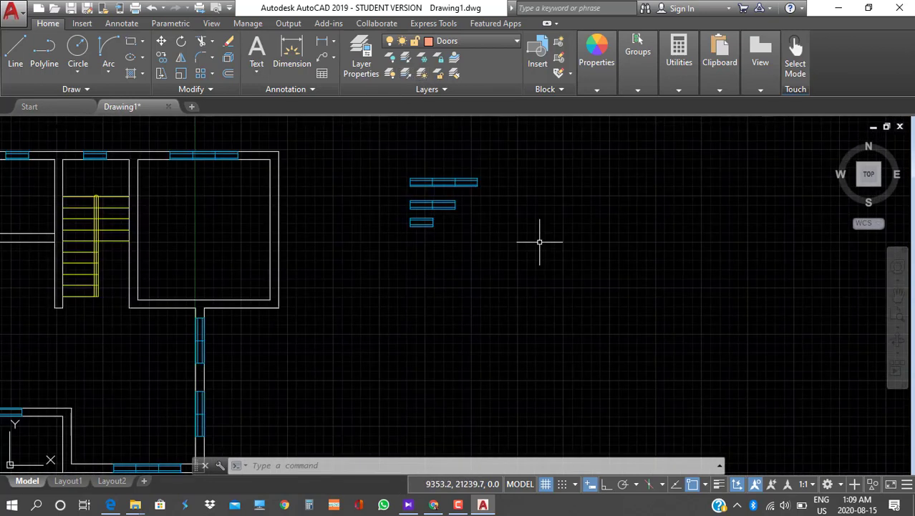
pyautogui.click(15, 49)
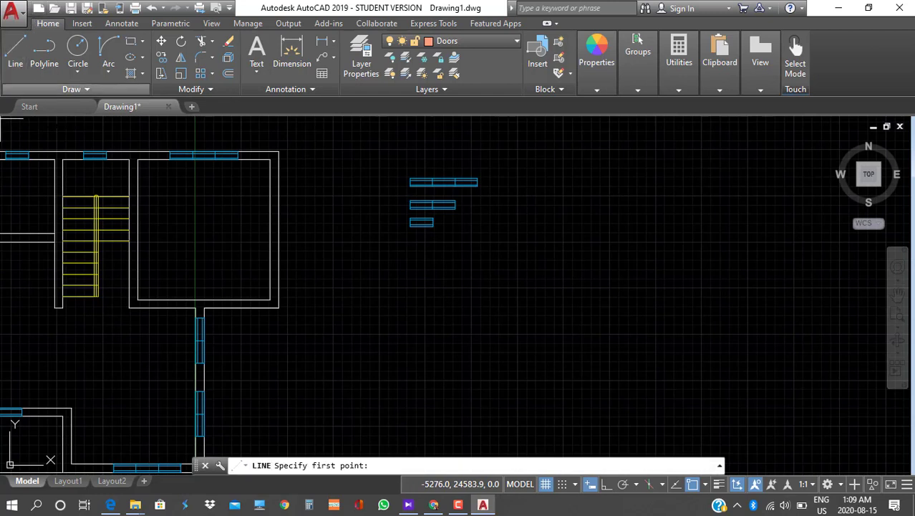
pyautogui.click(406, 277)
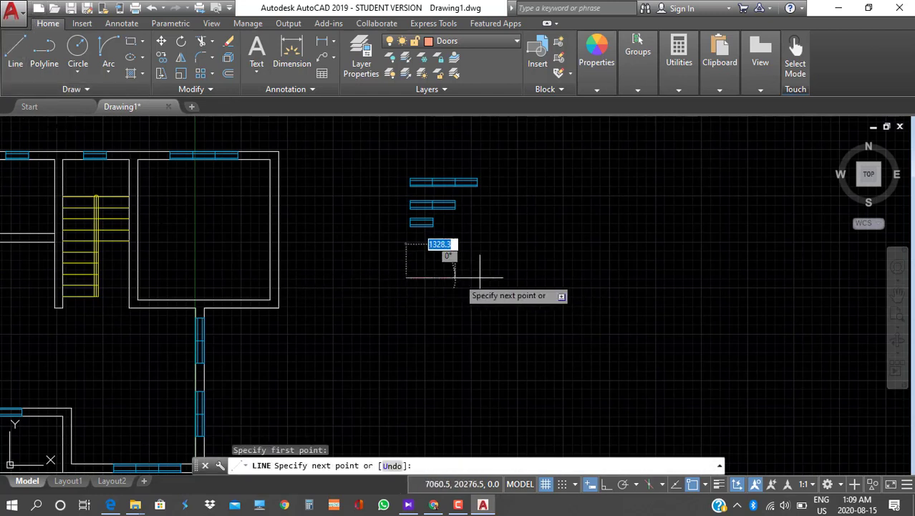
pyautogui.click(500, 278)
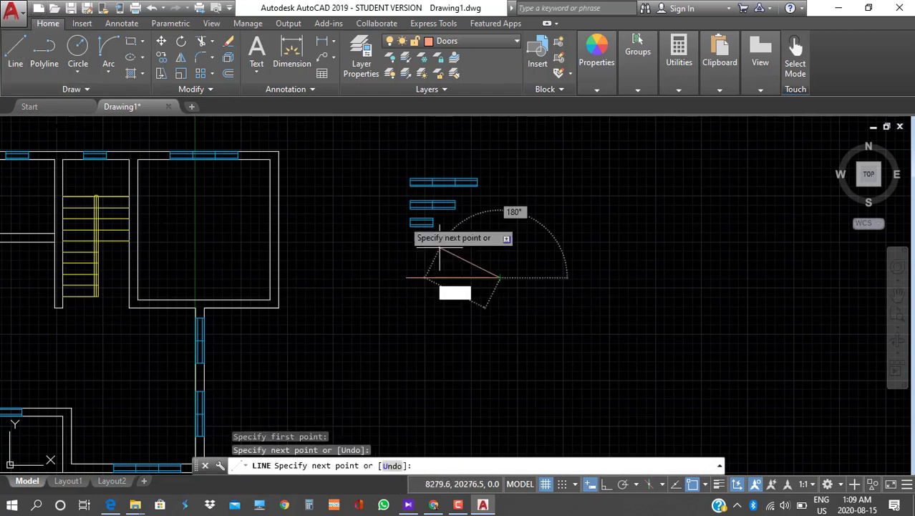
# Offset the new horizontal line 225 downward to form the second face of the wall
pyautogui.click(228, 73)
pyautogui.write('225')
pyautogui.press('Return')
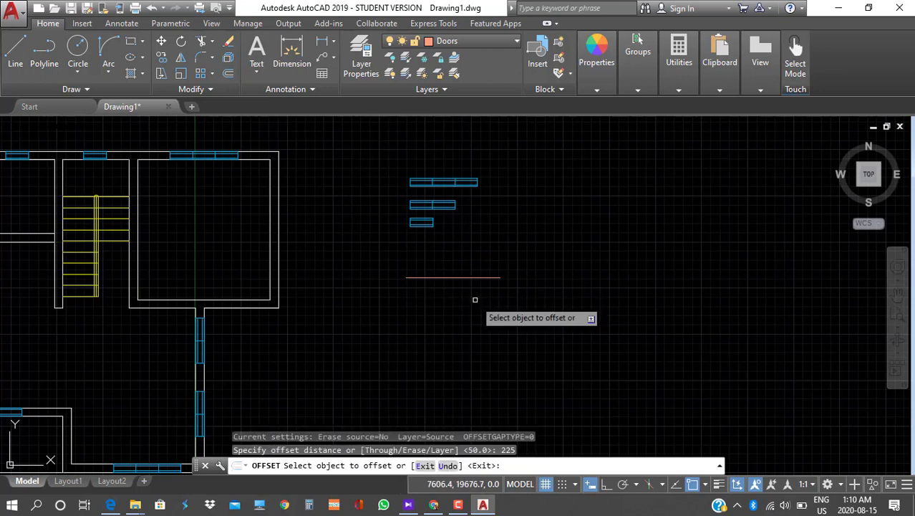
pyautogui.click(463, 277)
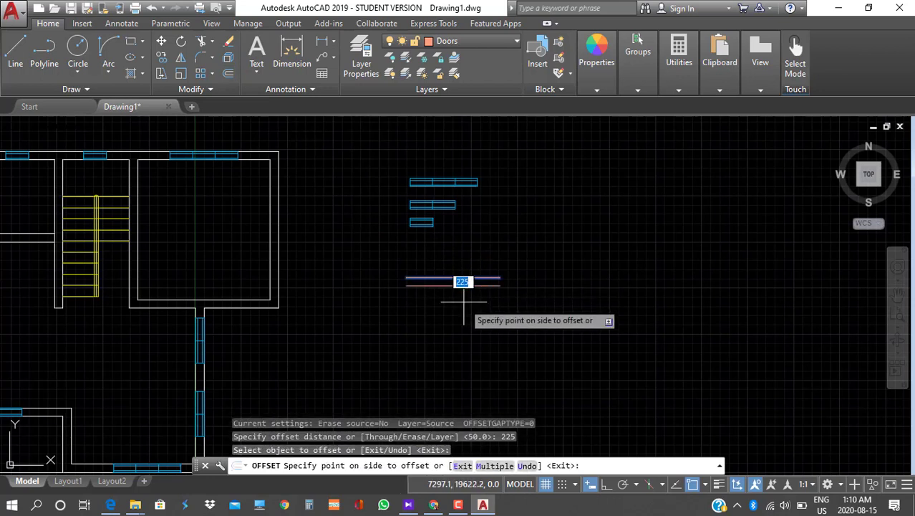
pyautogui.click(466, 298)
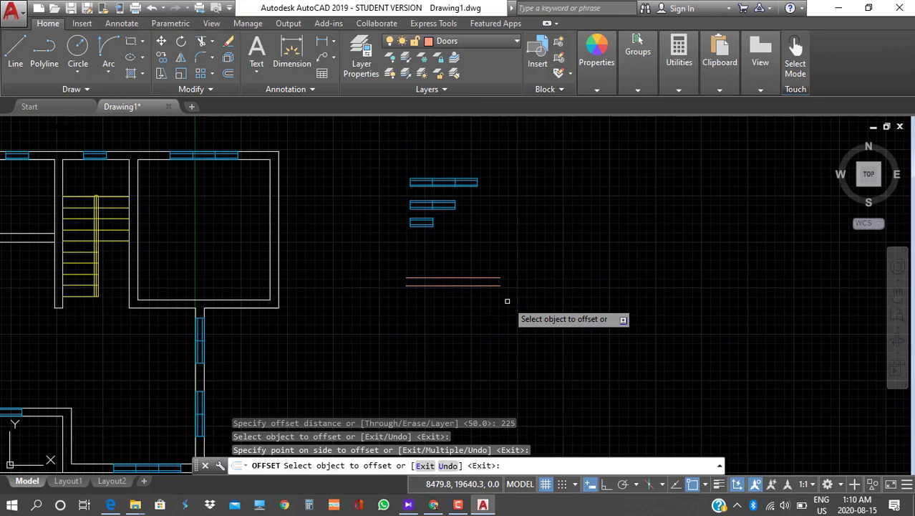
# Close the right end of the two parallel lines with a vertical line and turn Ortho mode on
pyautogui.scroll(10, 508, 301)
pyautogui.moveTo(506, 301); pyautogui.dragTo(517, 365, button='middle')
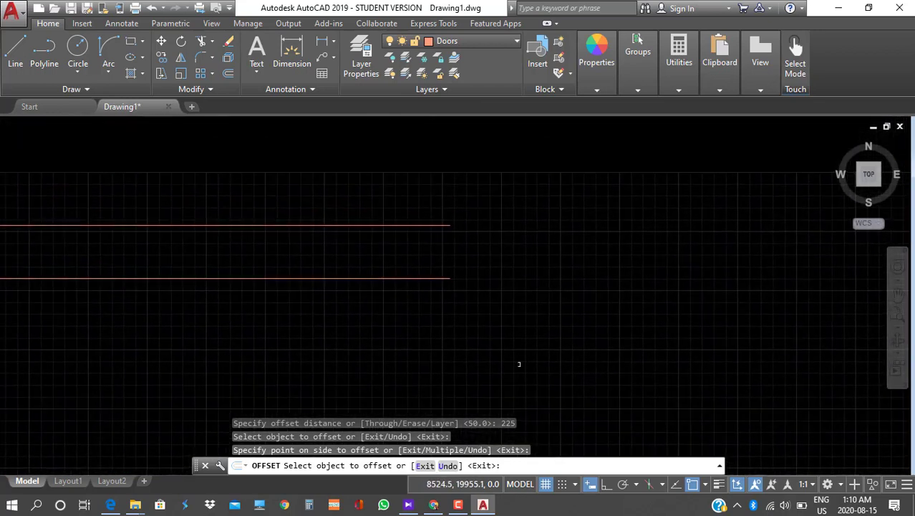
pyautogui.click(17, 52)
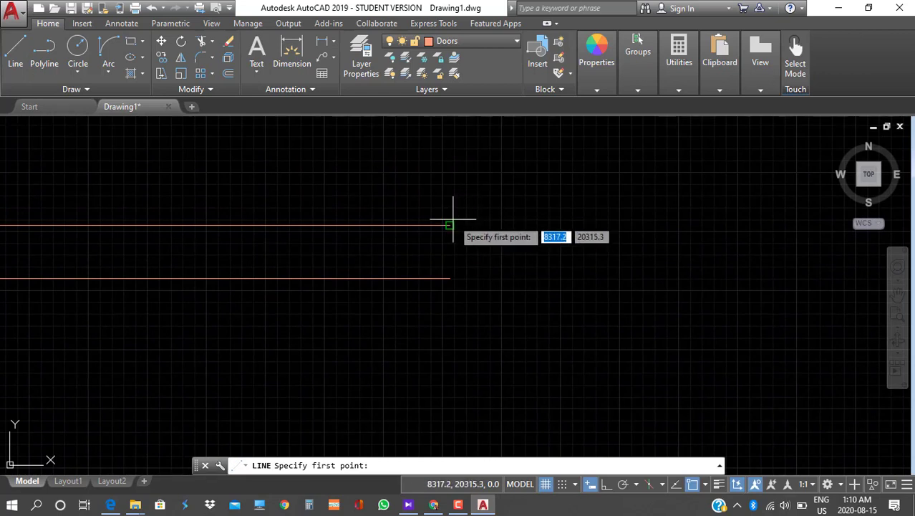
pyautogui.click(450, 222)
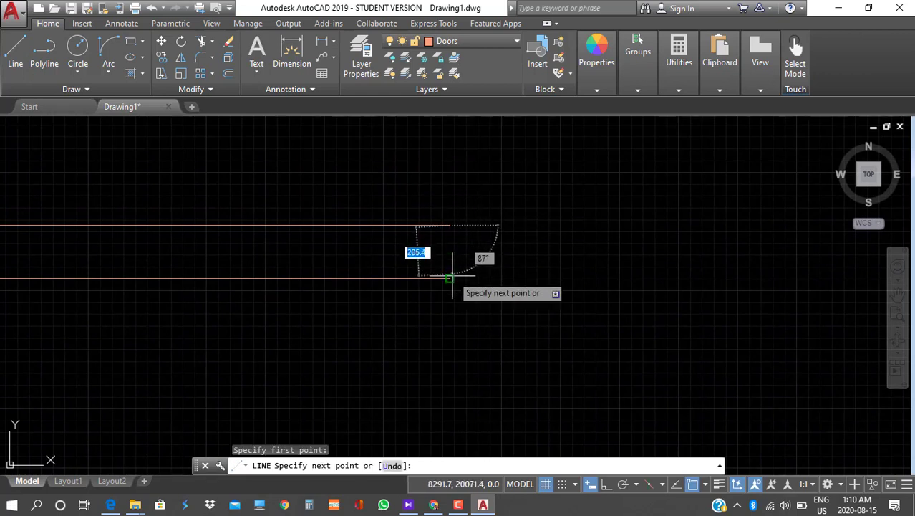
pyautogui.click(451, 278)
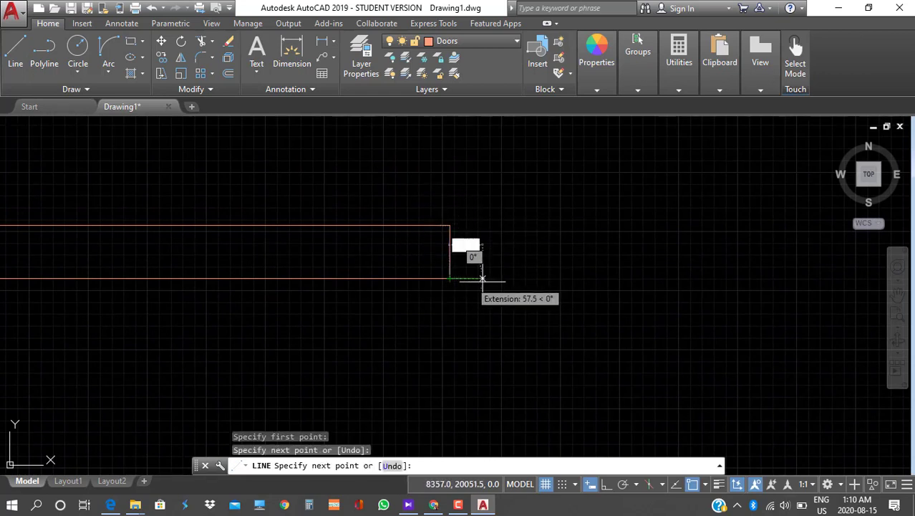
pyautogui.click(606, 484)
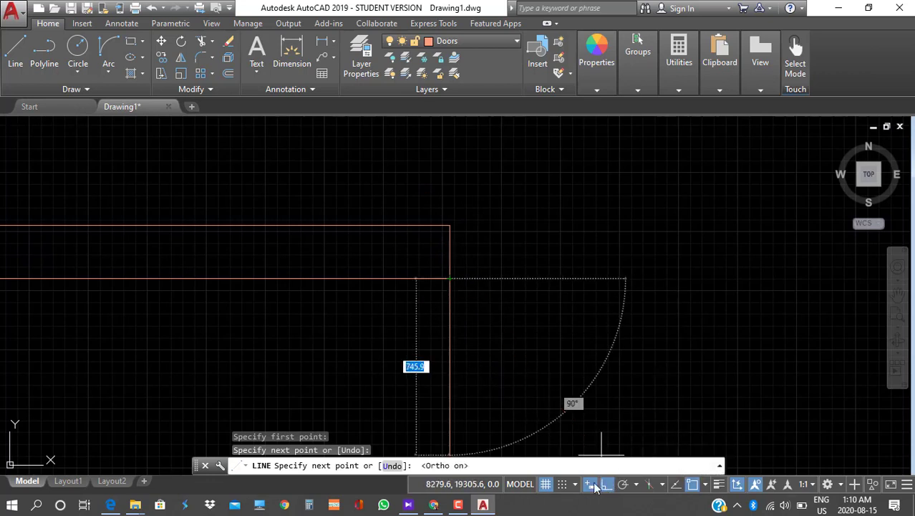
pyautogui.press('Return')
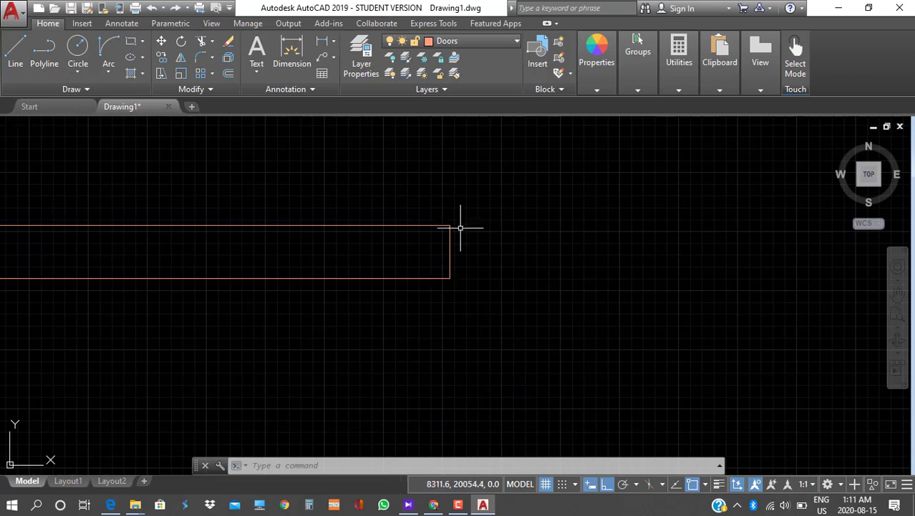
# Draw the stepped door-frame profile from the end line's midpoint: 75 up, 50 right, 50 down, 50 right, 100 down and 100 left
pyautogui.click(13, 56)
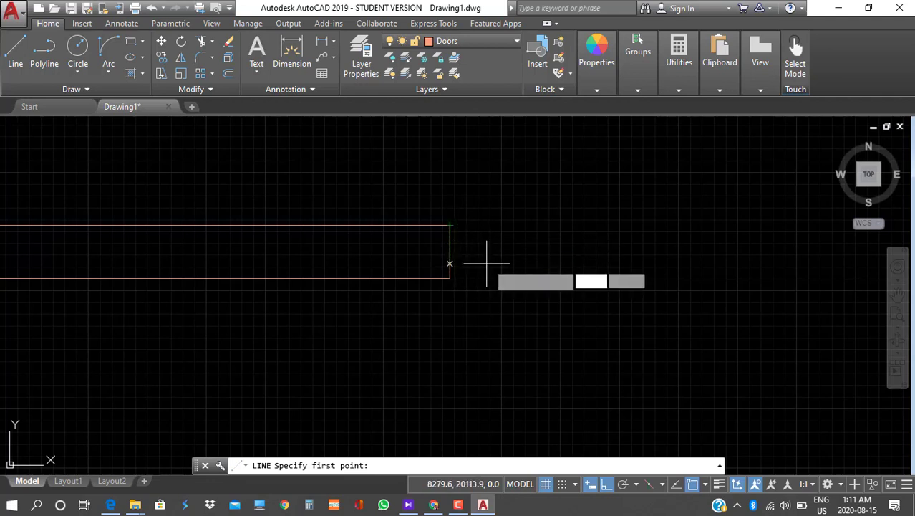
pyautogui.click(450, 252)
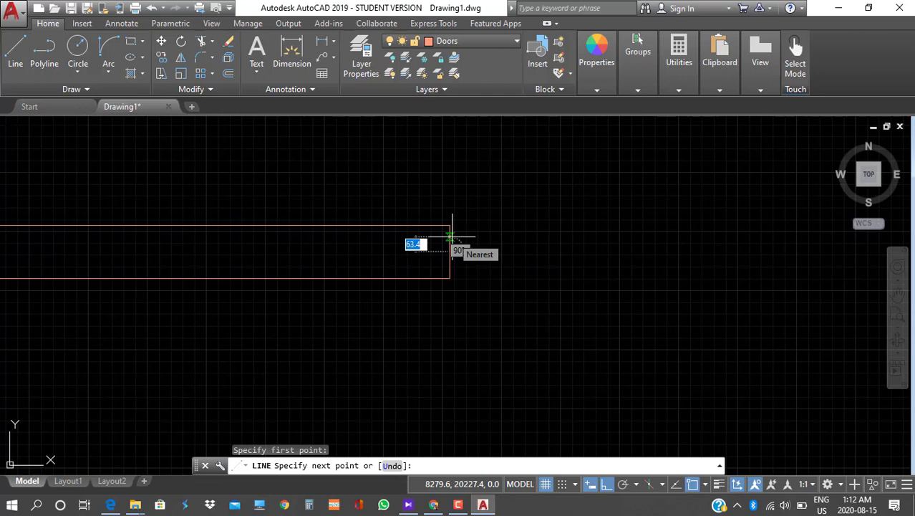
pyautogui.write('75')
pyautogui.press('Return')
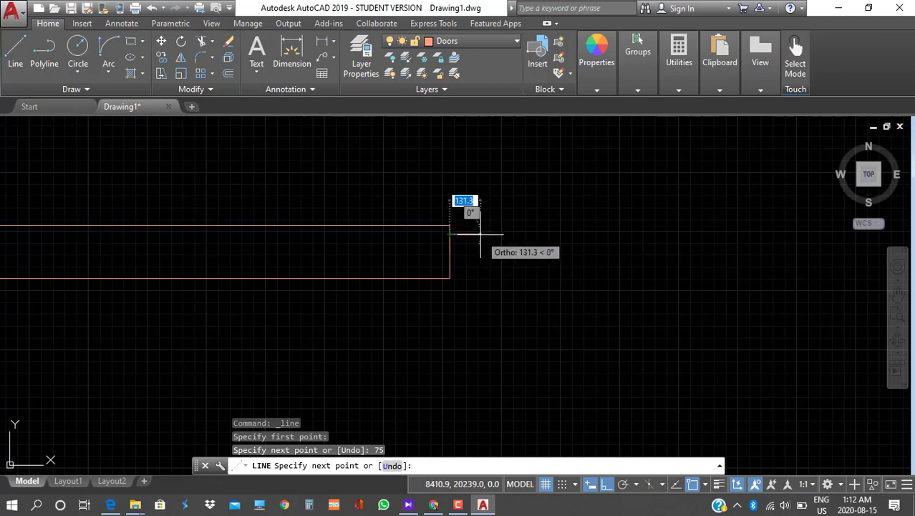
pyautogui.write('50')
pyautogui.press('Return')
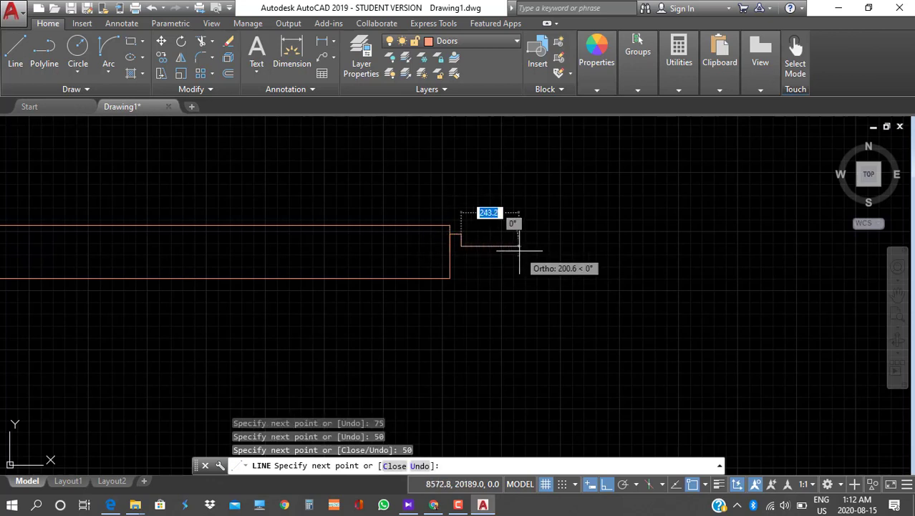
pyautogui.write('50')
pyautogui.press('Return')
pyautogui.write('50')
pyautogui.press('Return')
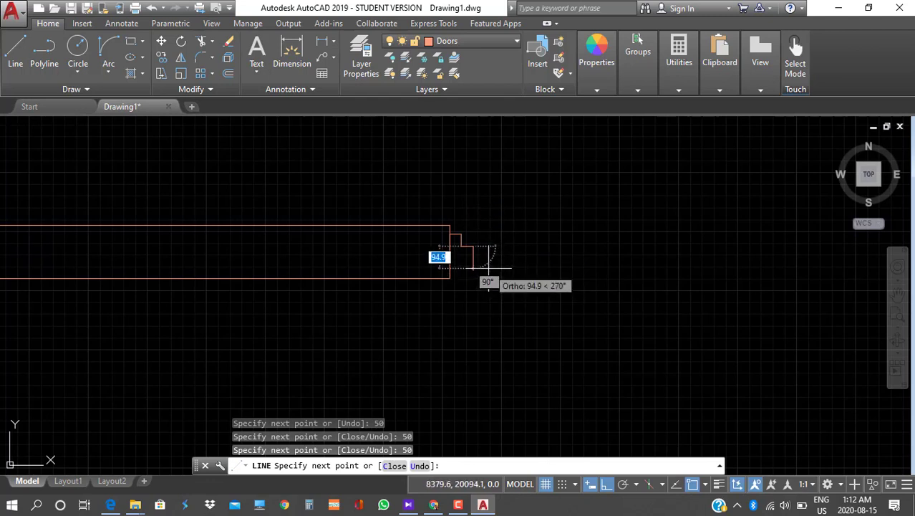
pyautogui.write('150')
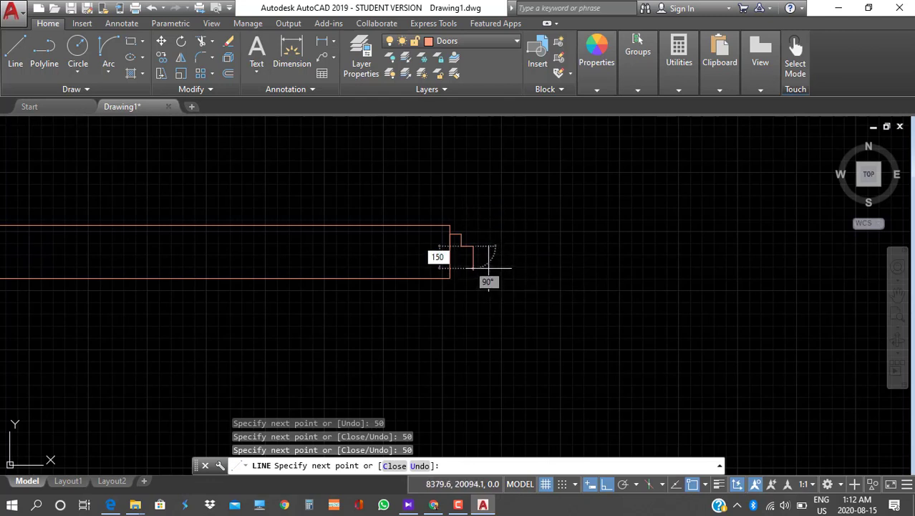
pyautogui.press('Return')
pyautogui.write('100')
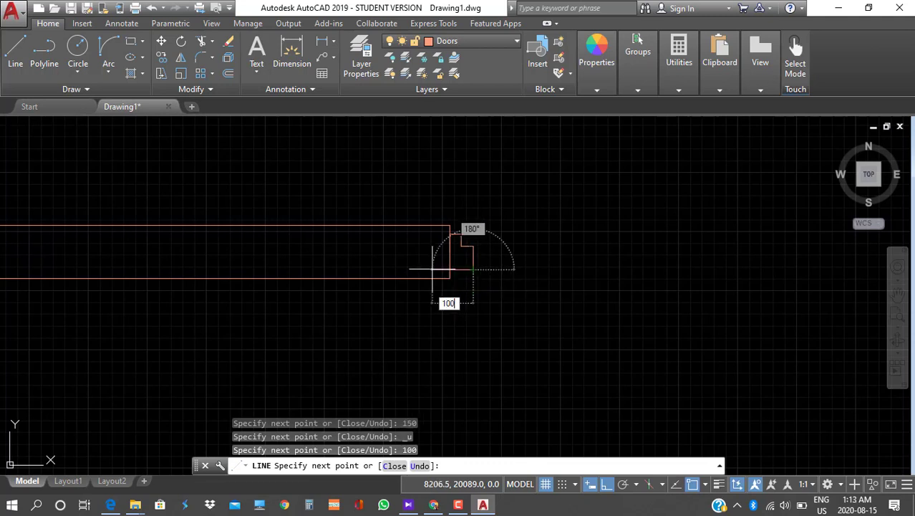
pyautogui.press('Return')
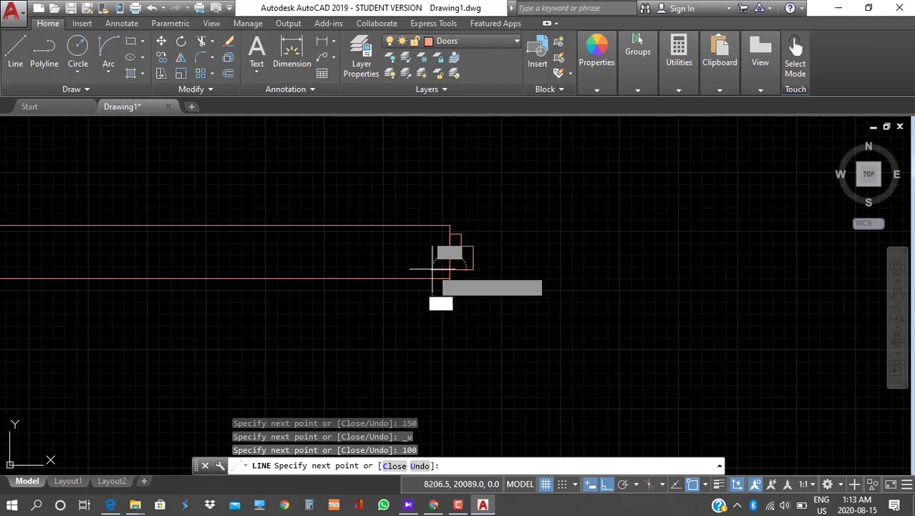
pyautogui.press('Escape')
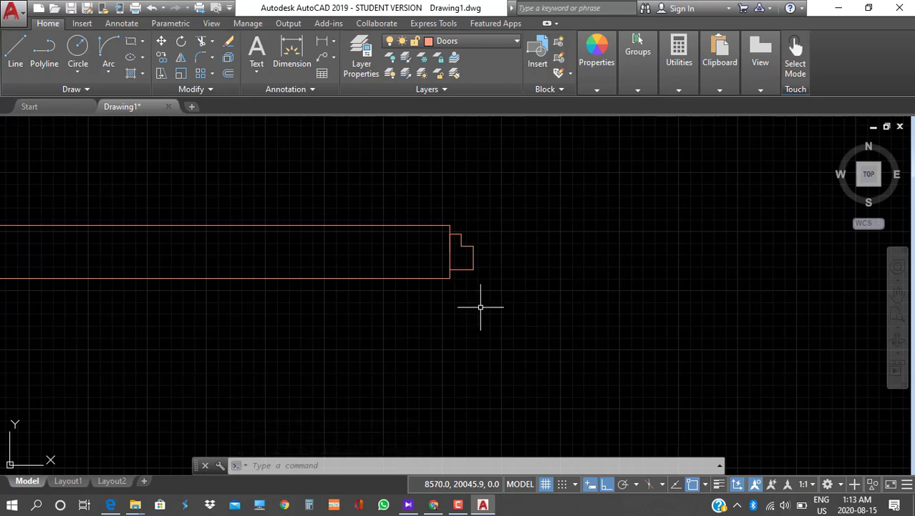
# Check door D1's width in the schedule and draw the opening from the wall end's lower corner: 1300 right, 225 up, and a short line right
pyautogui.click(409, 504)
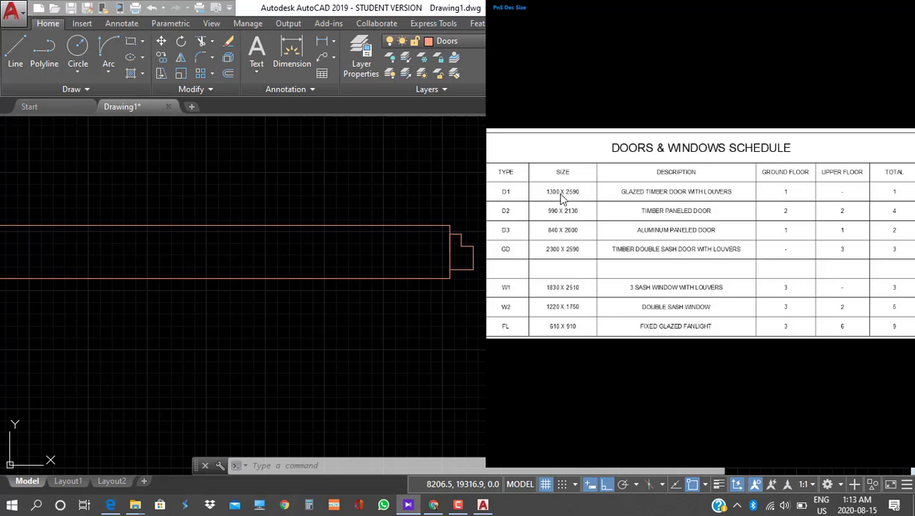
pyautogui.click(408, 505)
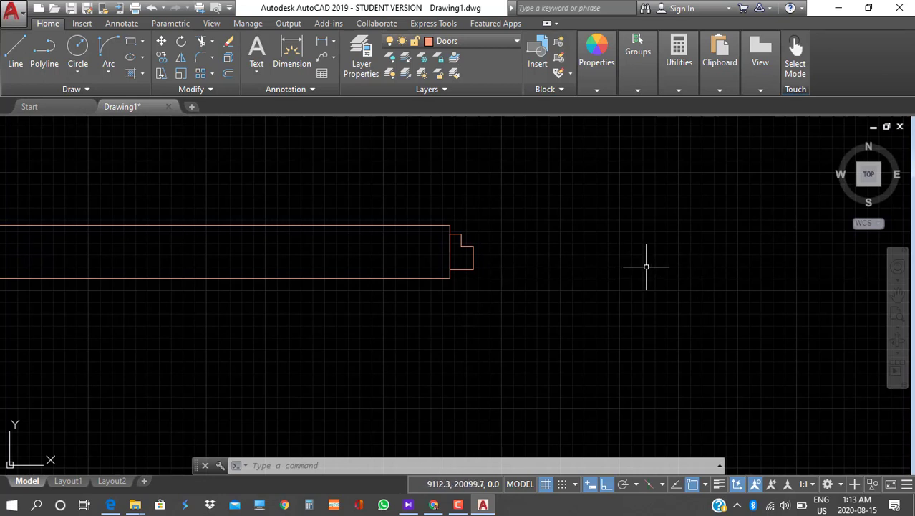
pyautogui.click(15, 51)
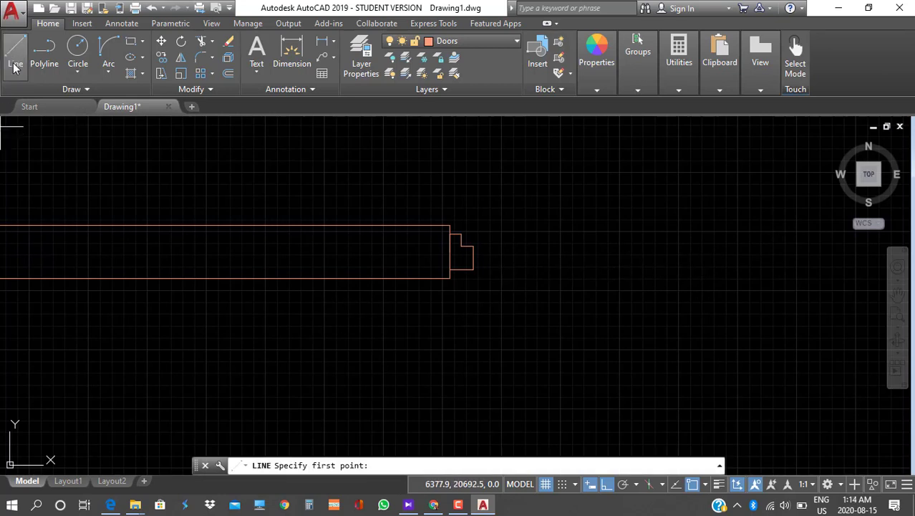
pyautogui.click(449, 278)
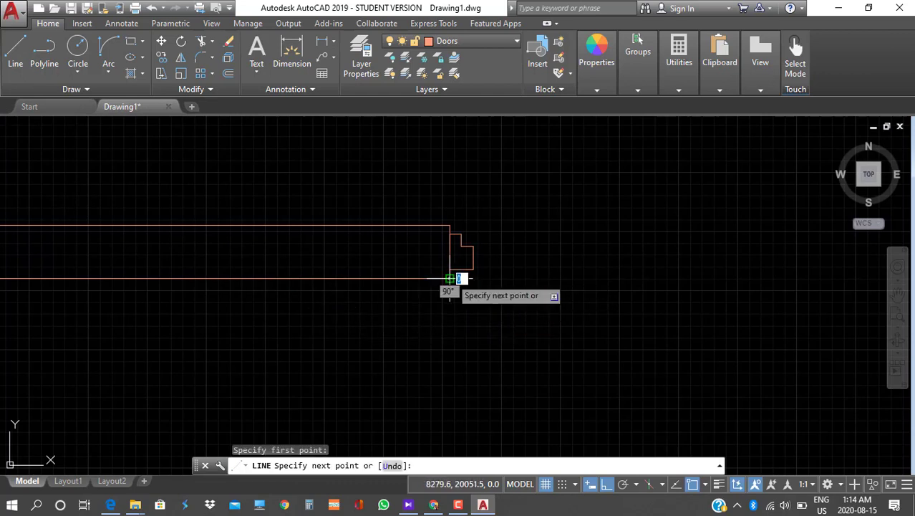
pyautogui.write('133')
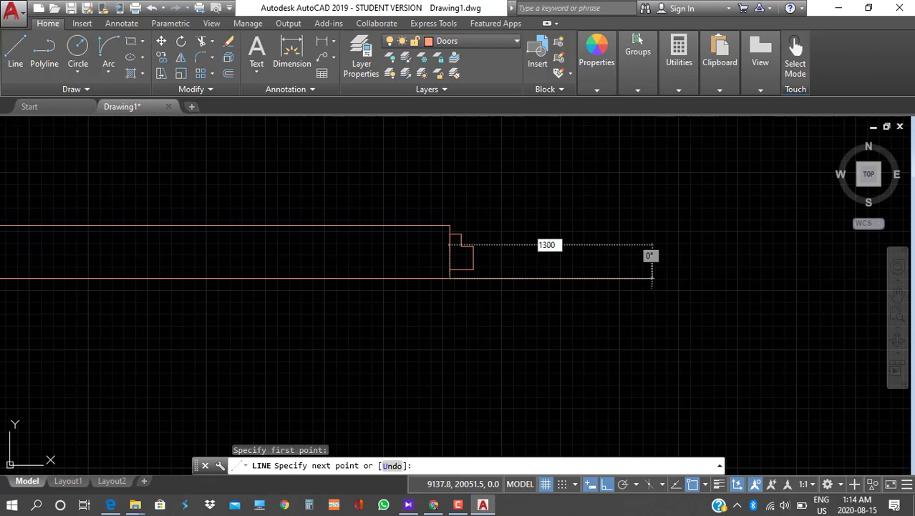
pyautogui.write('0')
pyautogui.press('Return')
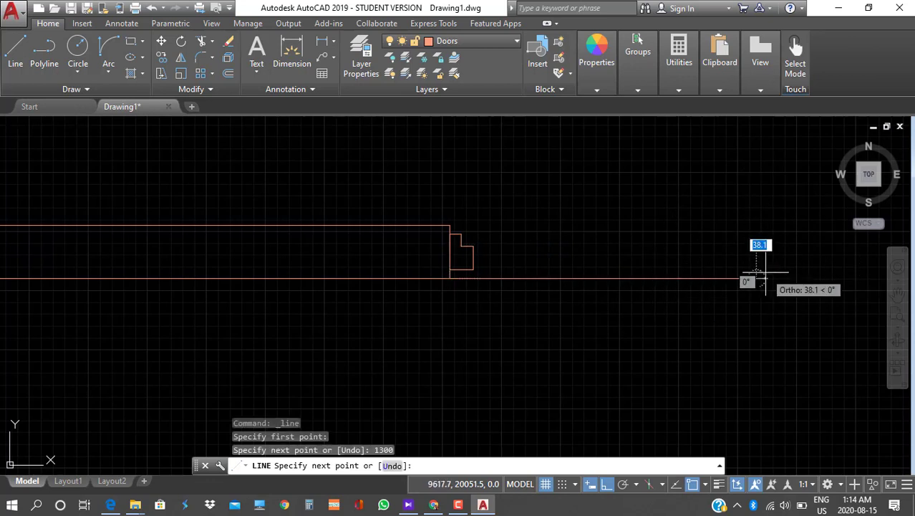
pyautogui.write('225')
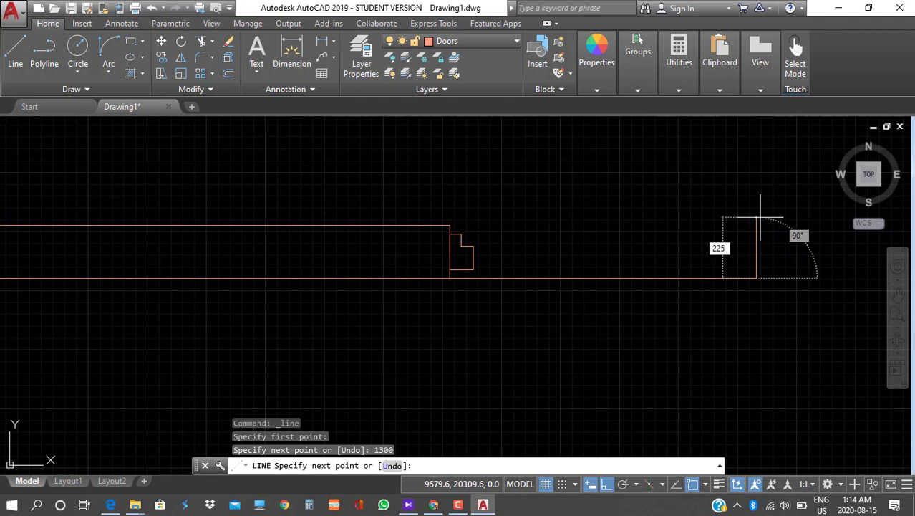
pyautogui.press('Return')
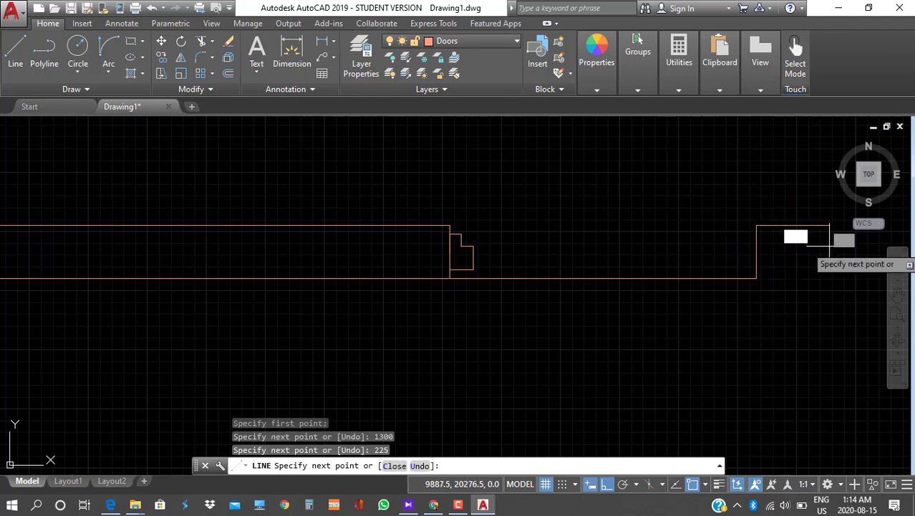
pyautogui.click(830, 246)
pyautogui.press('Escape')
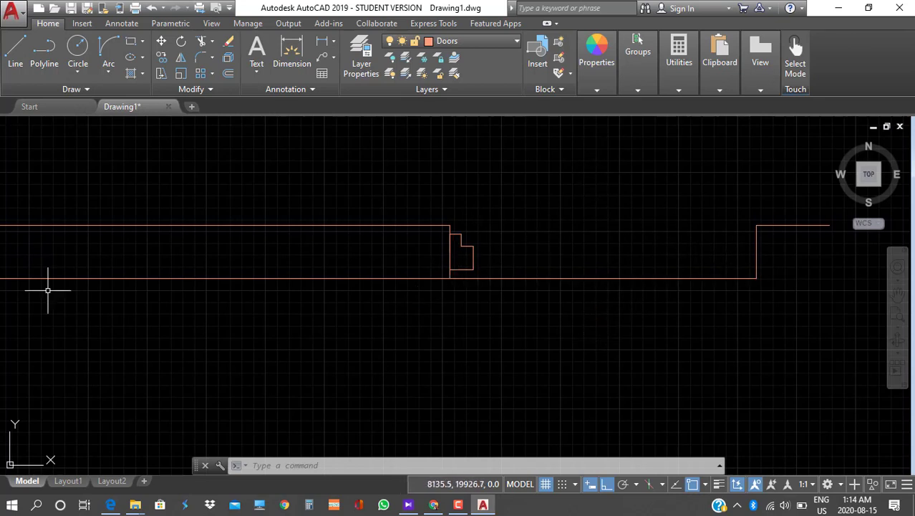
# Mirror the stepped frame profile about a vertical line through the midpoint of the opening's bottom line, keeping the original
pyautogui.click(181, 60)
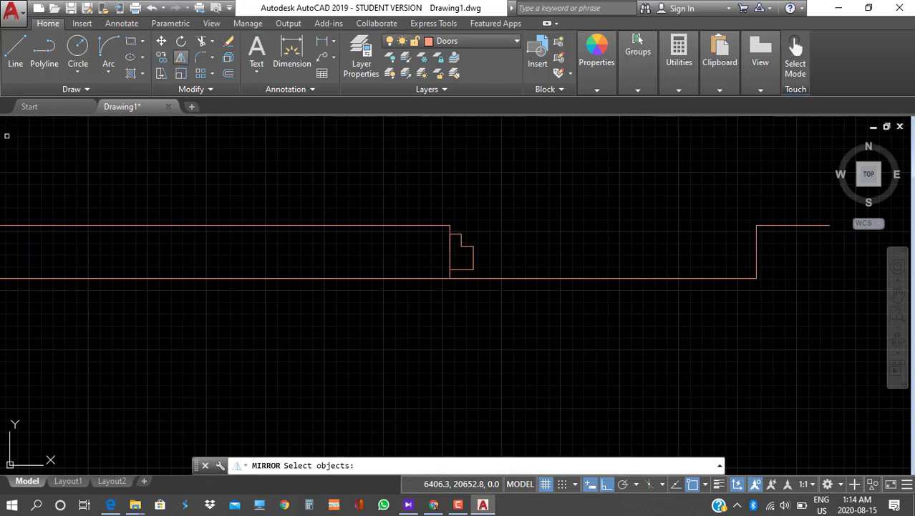
pyautogui.click(437, 219)
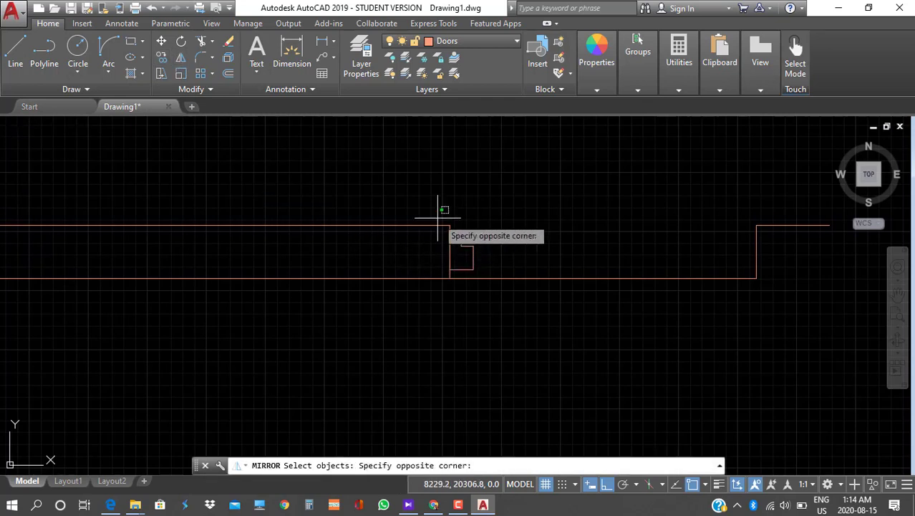
pyautogui.click(486, 273)
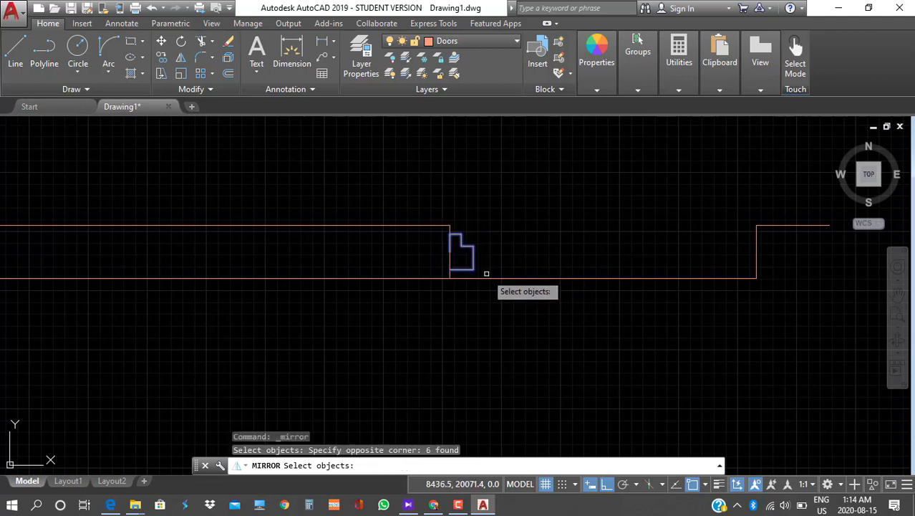
pyautogui.press('Return')
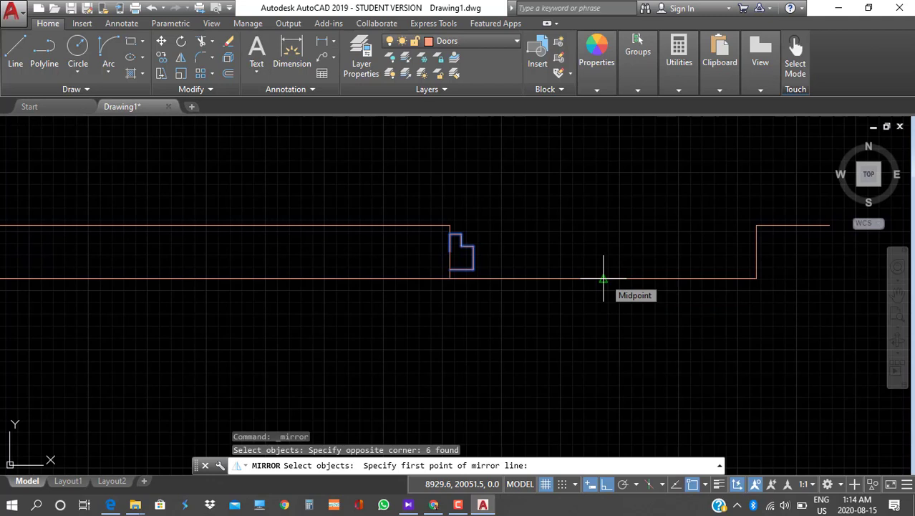
pyautogui.click(603, 279)
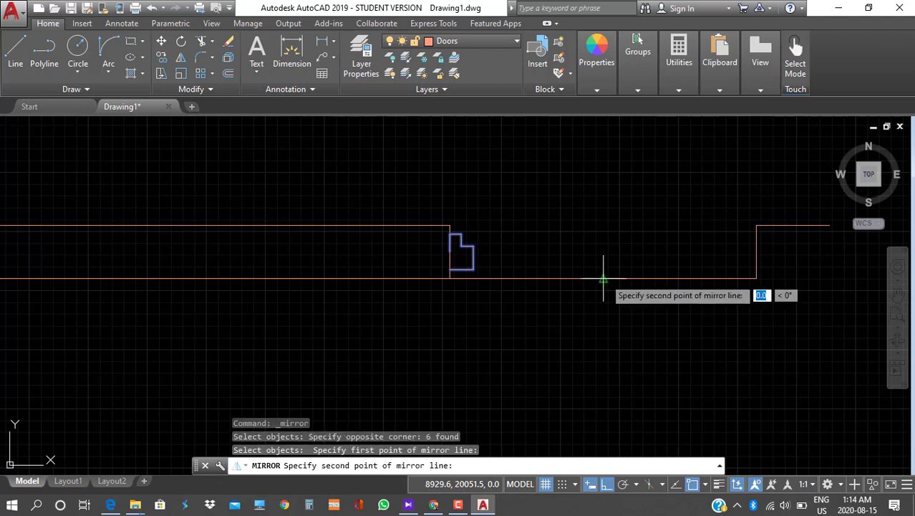
pyautogui.click(604, 161)
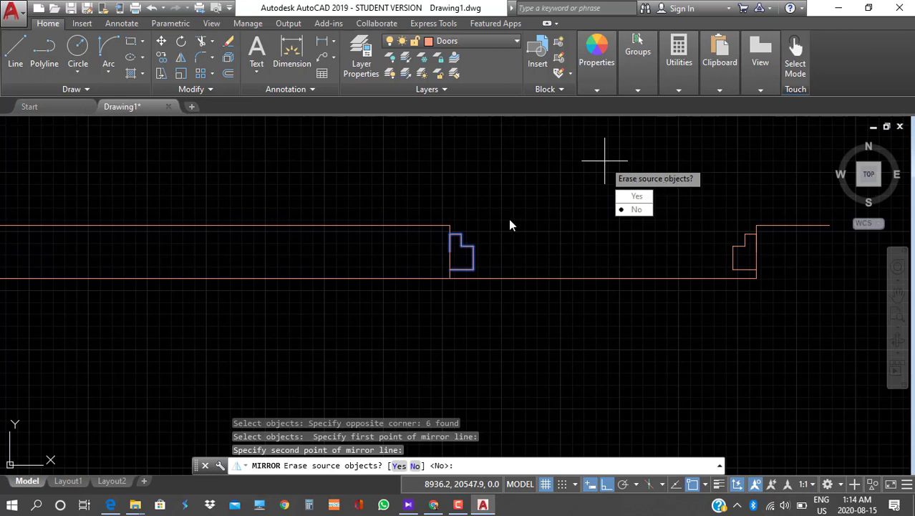
pyautogui.click(645, 208)
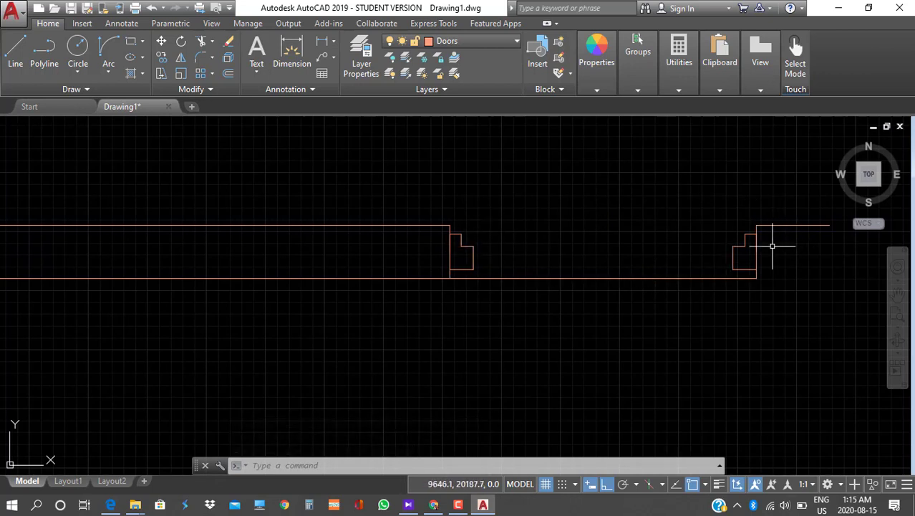
# Draw a horizontal line between the inner step corners of the two frames and offset it 50 upward to form the door leaf
pyautogui.click(15, 51)
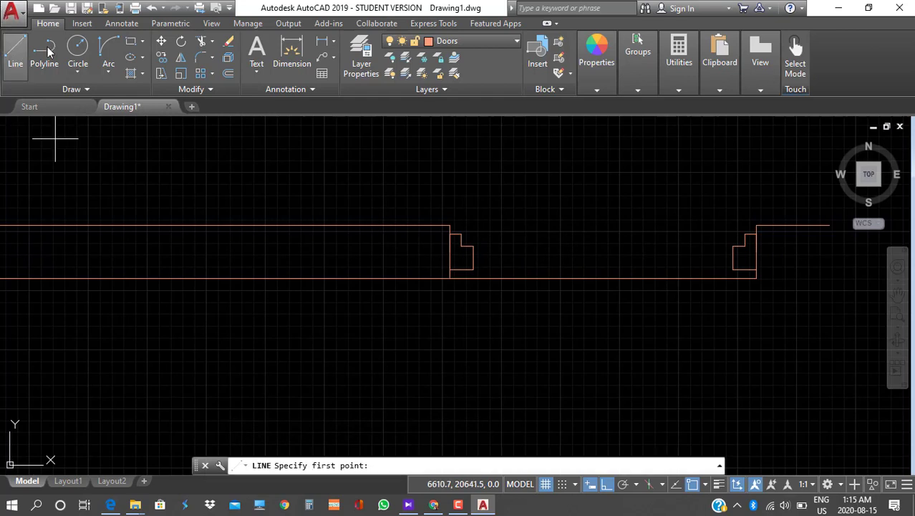
pyautogui.click(461, 247)
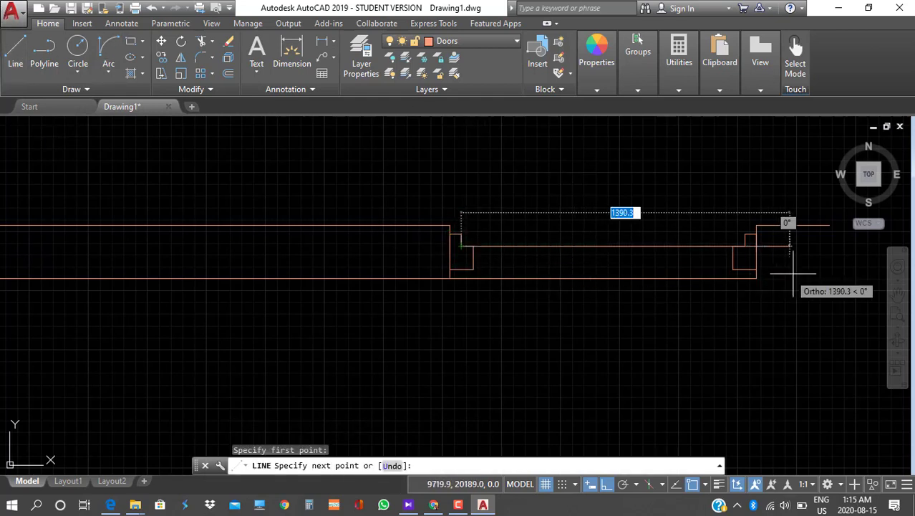
pyautogui.click(746, 247)
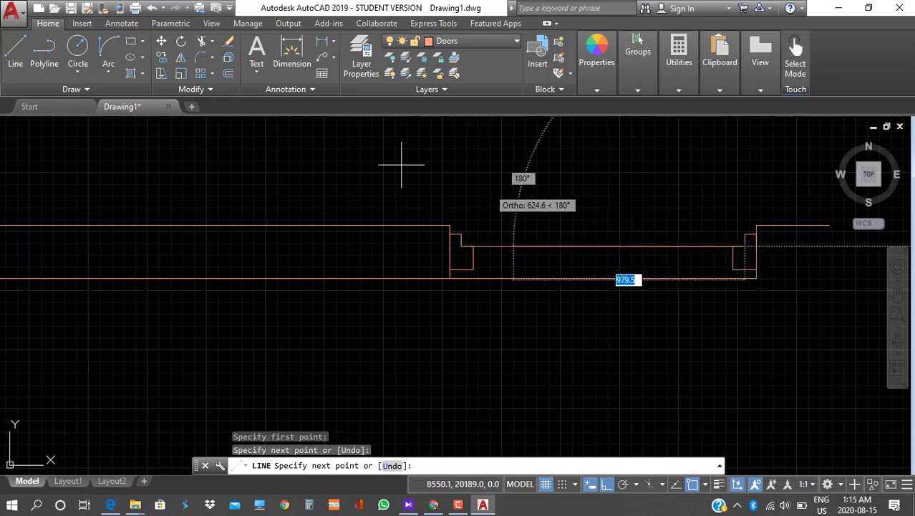
pyautogui.click(229, 74)
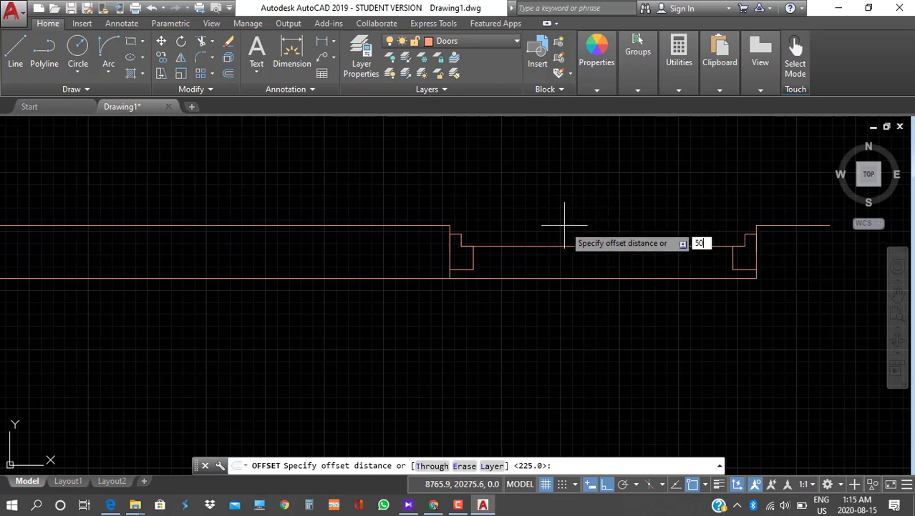
pyautogui.write('50')
pyautogui.press('Return')
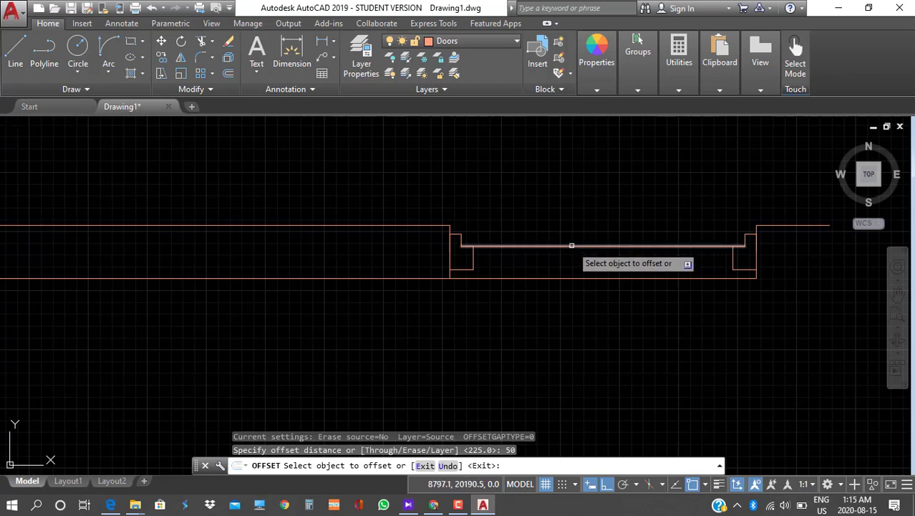
pyautogui.click(572, 245)
pyautogui.click(572, 222)
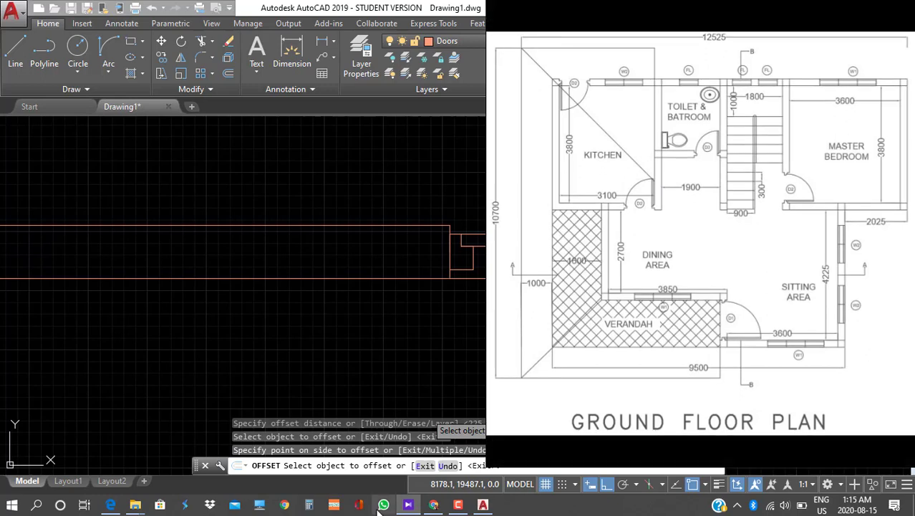
# Check the door swing on the reference plan and rotate the two leaf lines 270° about the lower line's right end
pyautogui.click(408, 504)
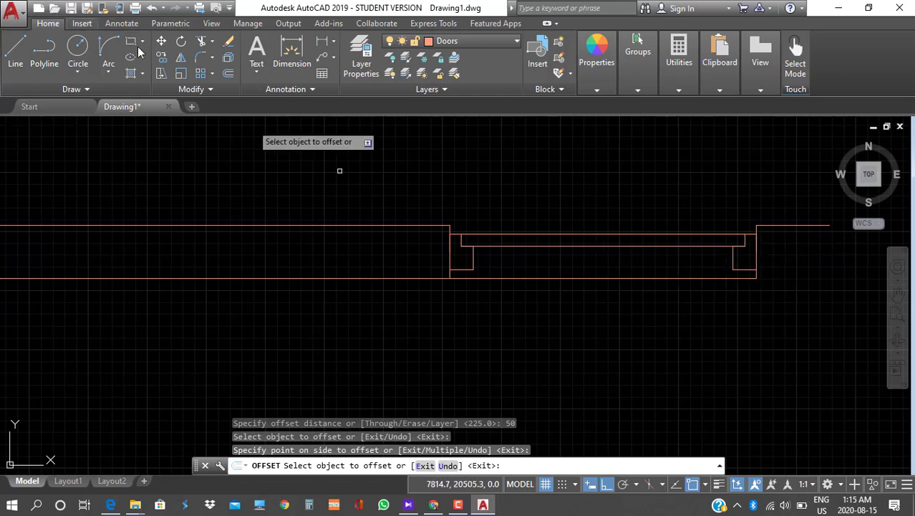
pyautogui.click(180, 42)
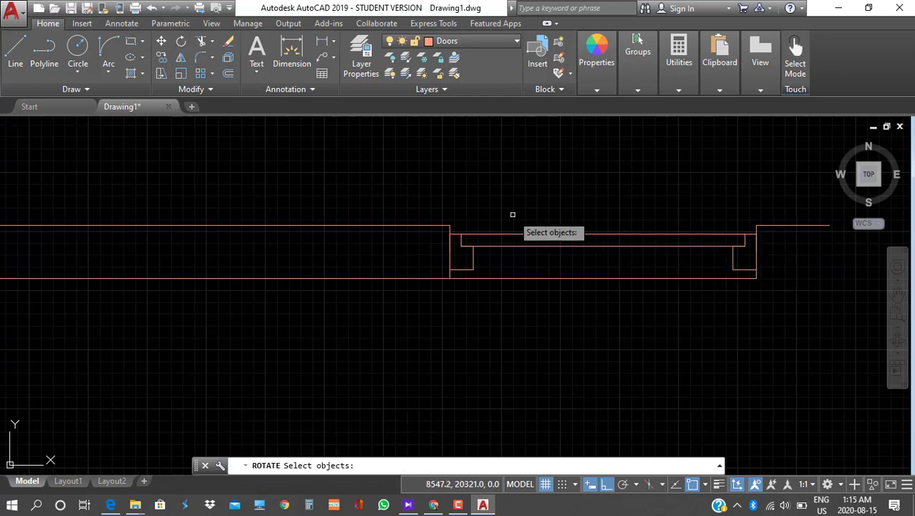
pyautogui.click(609, 256)
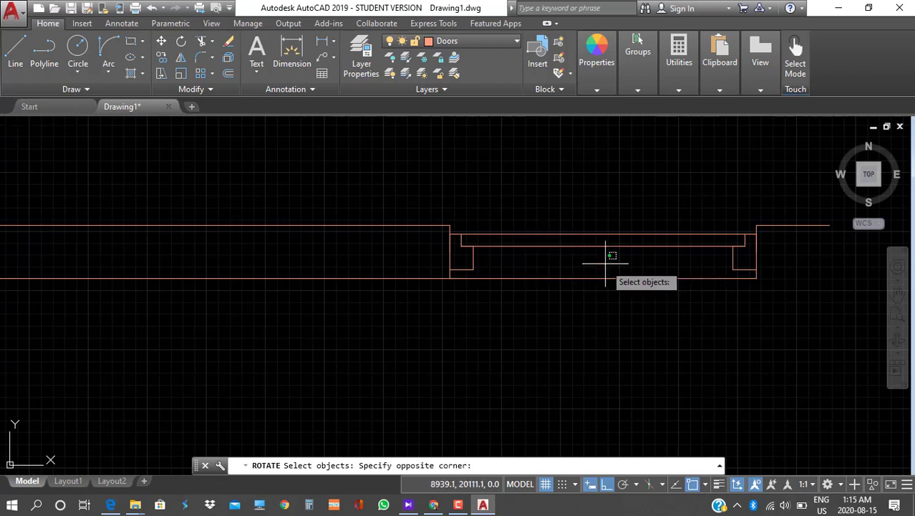
pyautogui.click(570, 219)
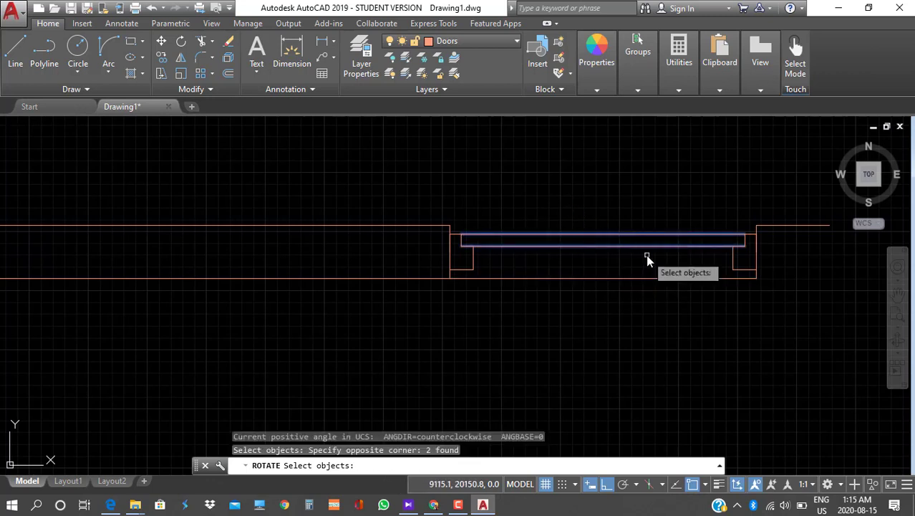
pyautogui.press('Return')
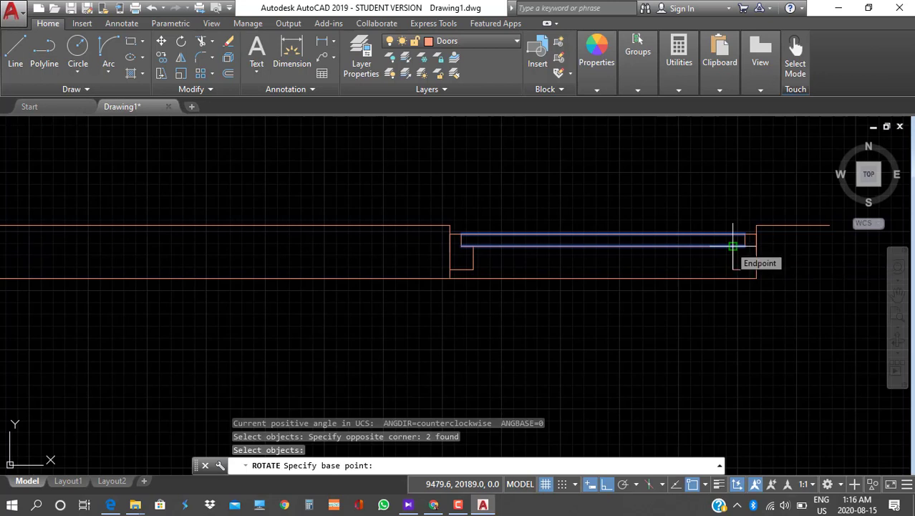
pyautogui.click(745, 245)
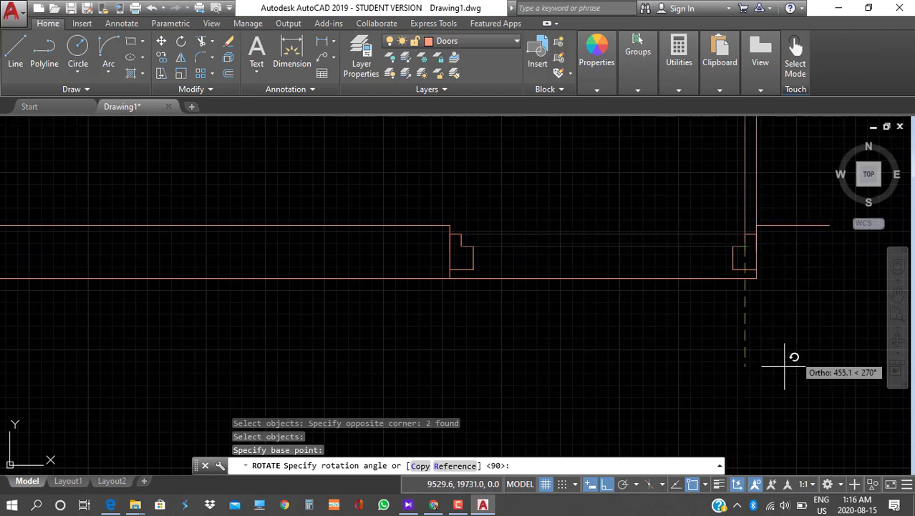
pyautogui.click(689, 352)
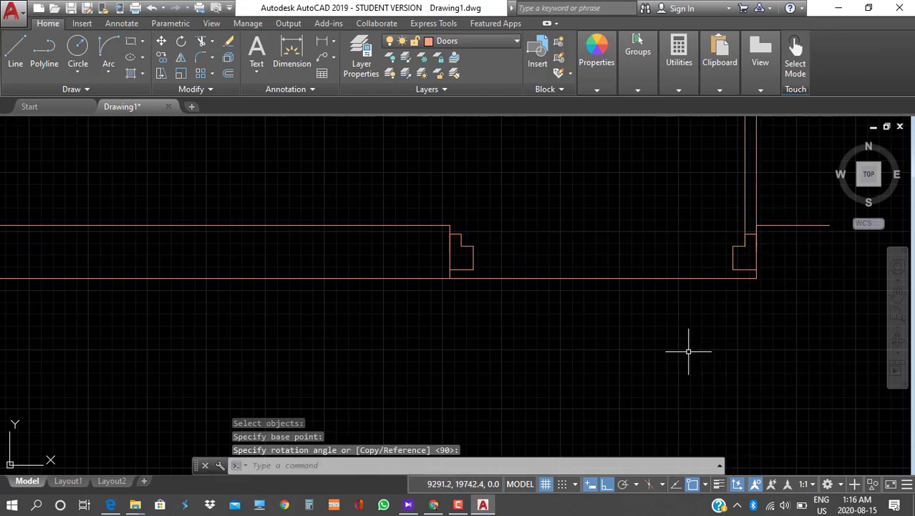
# Move the vertical door leaf 50 left so it sits on the upper-left corner of the right frame
pyautogui.click(162, 43)
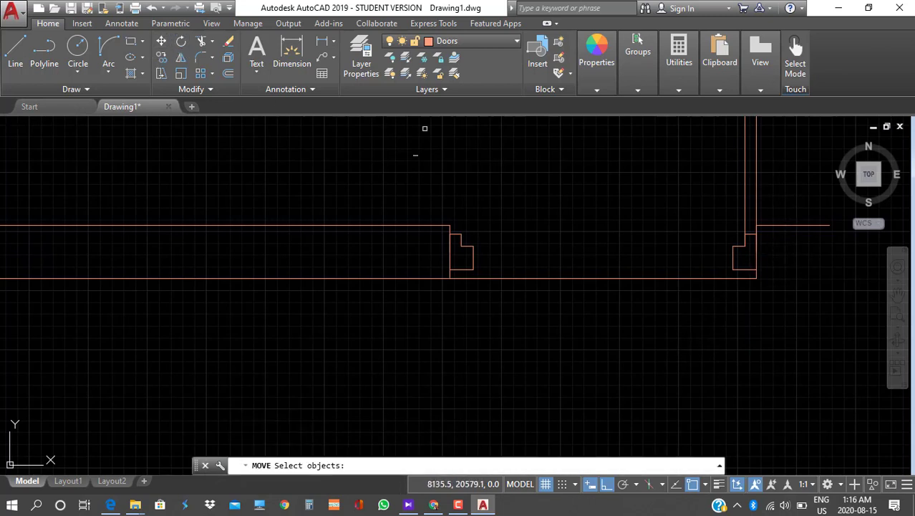
pyautogui.click(805, 194)
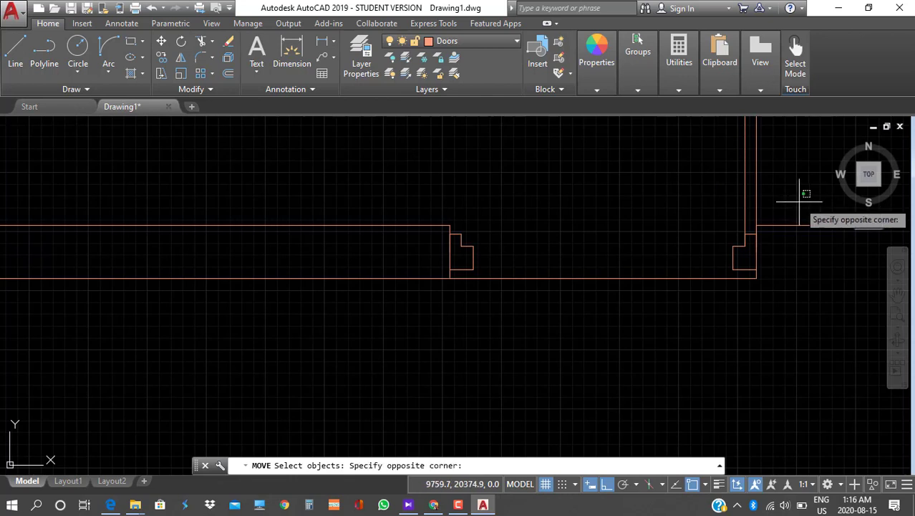
pyautogui.click(675, 166)
pyautogui.press('Return')
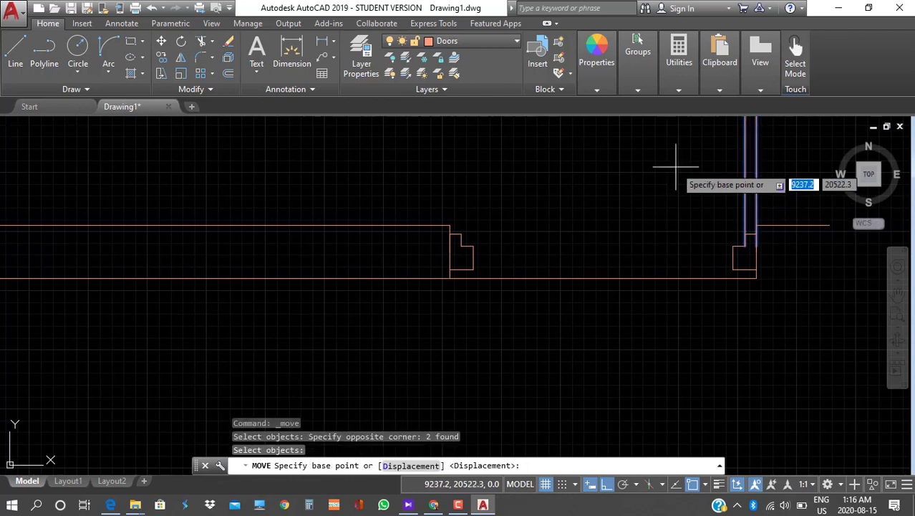
pyautogui.click(745, 241)
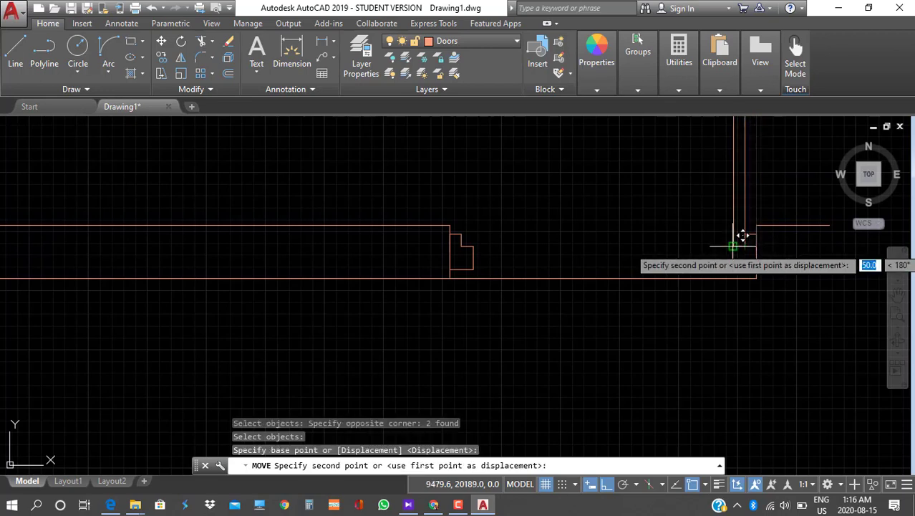
pyautogui.click(734, 245)
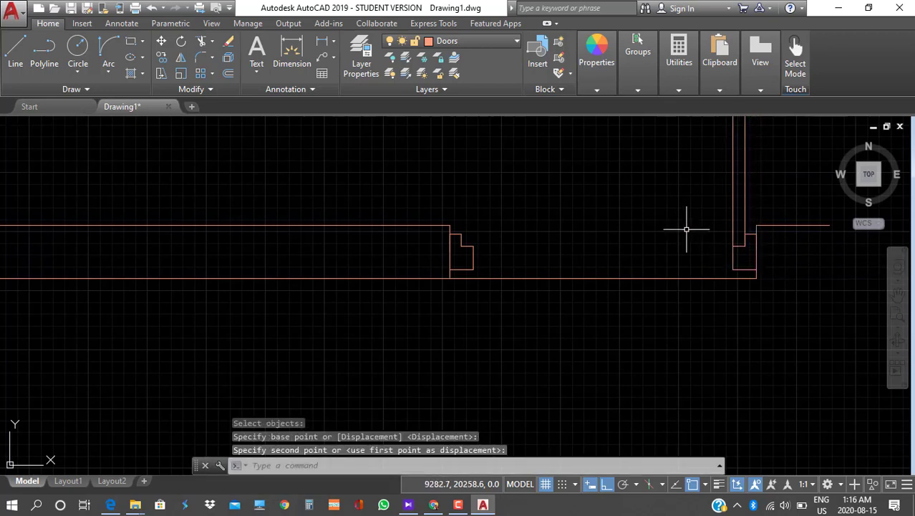
# Close the top end of the upright door leaf with a short line between its two edges
pyautogui.scroll(-2, 686, 230)
pyautogui.moveTo(686, 229)
pyautogui.mouseDown(button='middle')
pyautogui.moveTo(658, 382)
pyautogui.moveTo(651, 366)
pyautogui.mouseUp(button='middle')
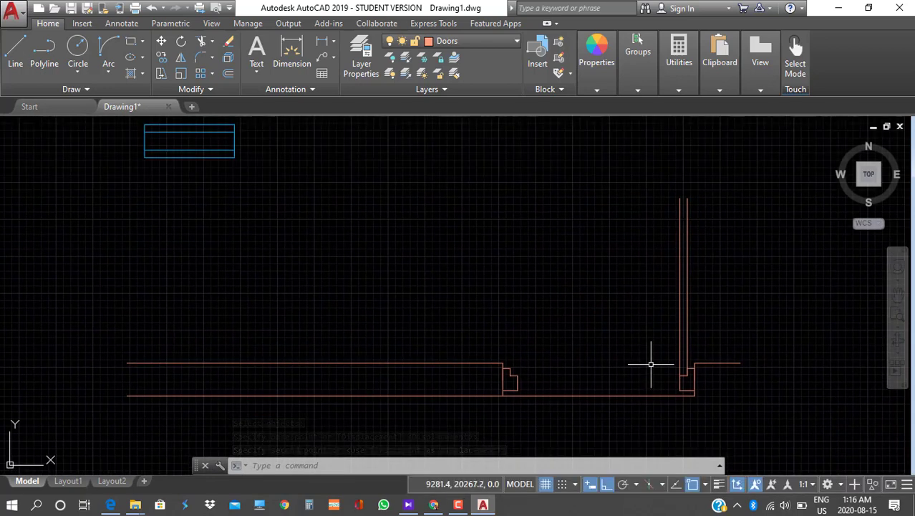
pyautogui.press('Escape')
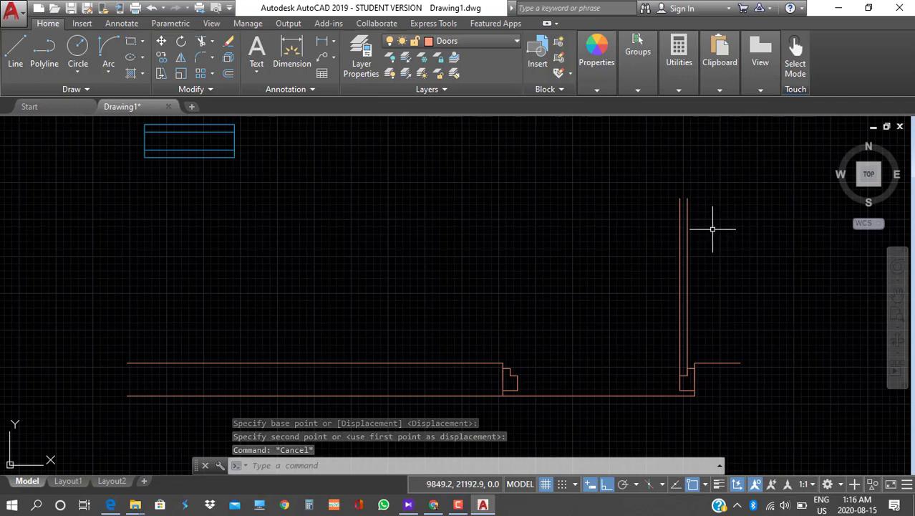
pyautogui.click(15, 50)
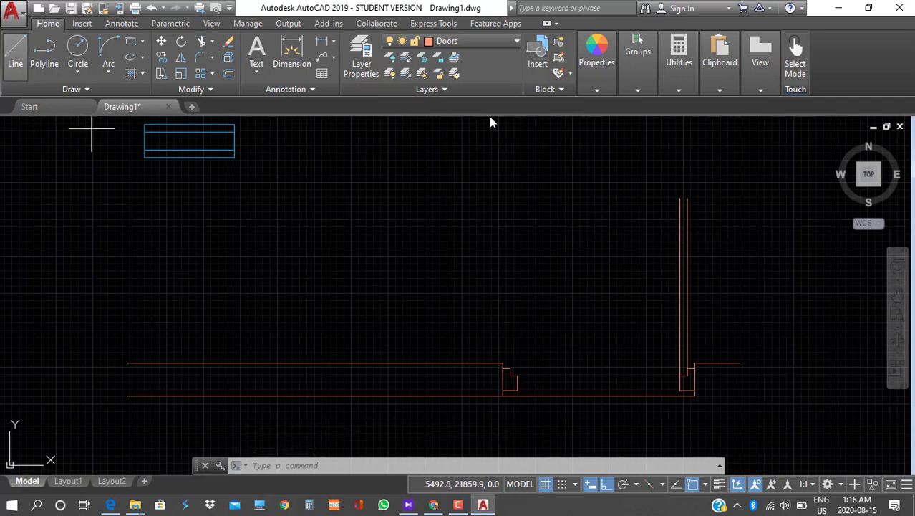
pyautogui.click(687, 198)
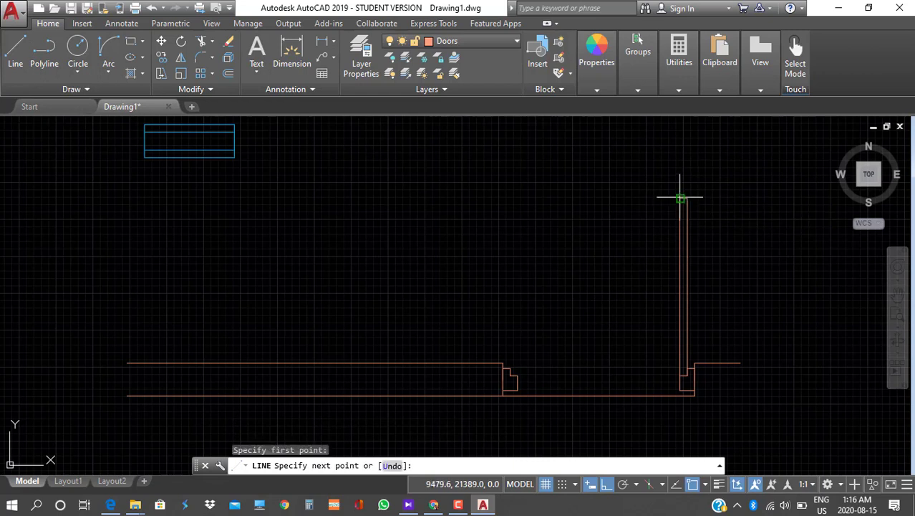
pyautogui.click(681, 198)
pyautogui.press('Return')
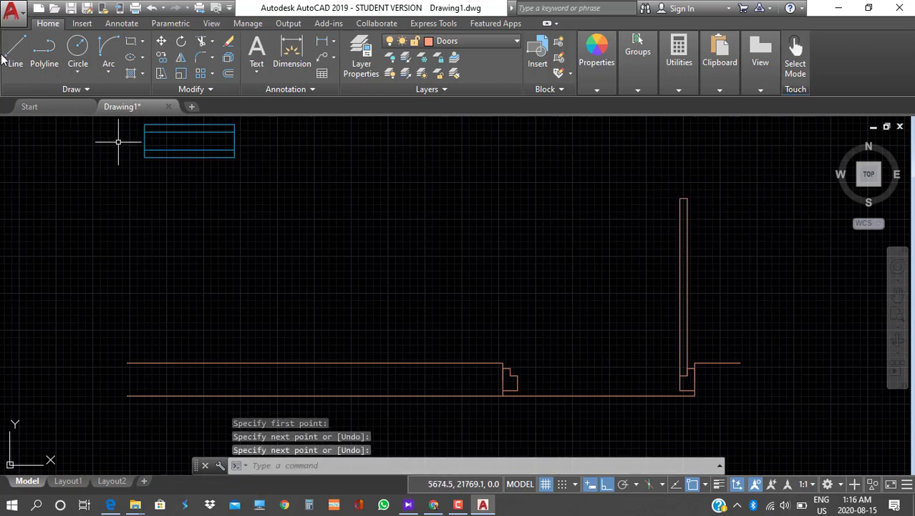
# Draw the door swing with a Start, End, Direction arc from the leaf's top-left corner to the left frame's inner step corner
pyautogui.click(108, 70)
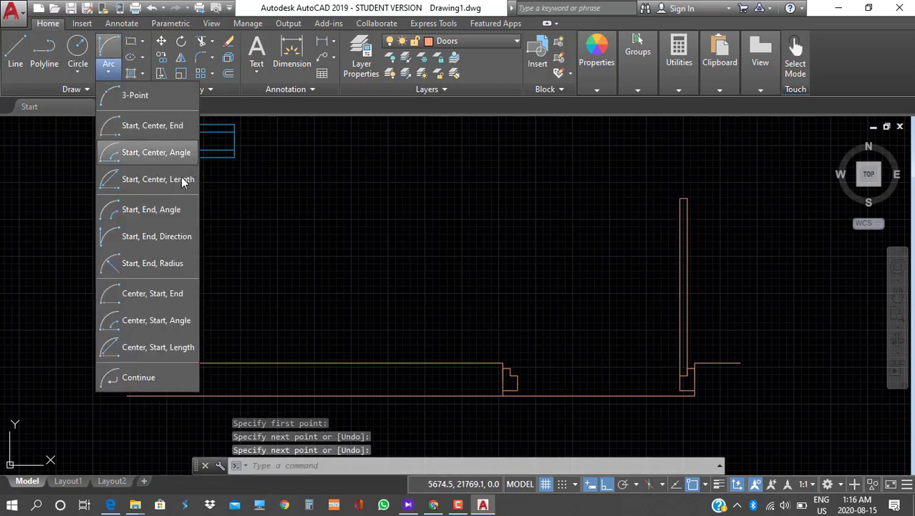
pyautogui.click(156, 236)
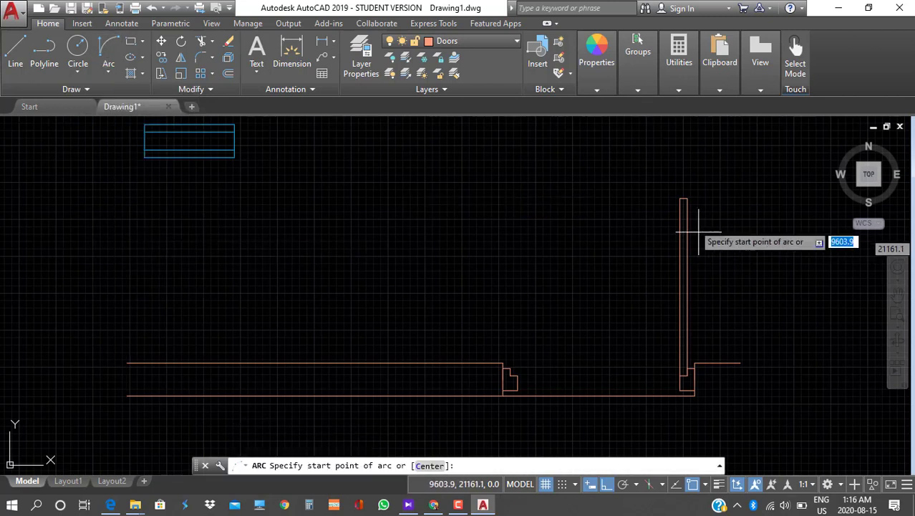
pyautogui.click(682, 200)
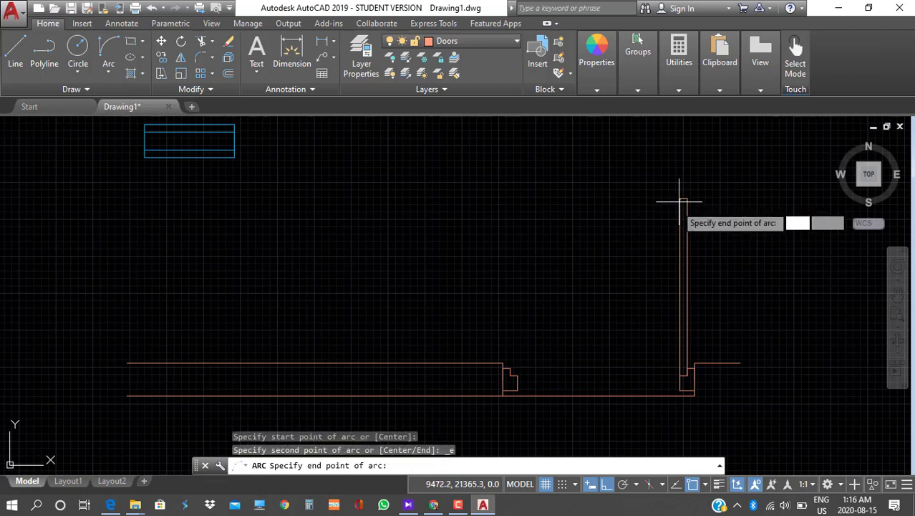
pyautogui.click(510, 370)
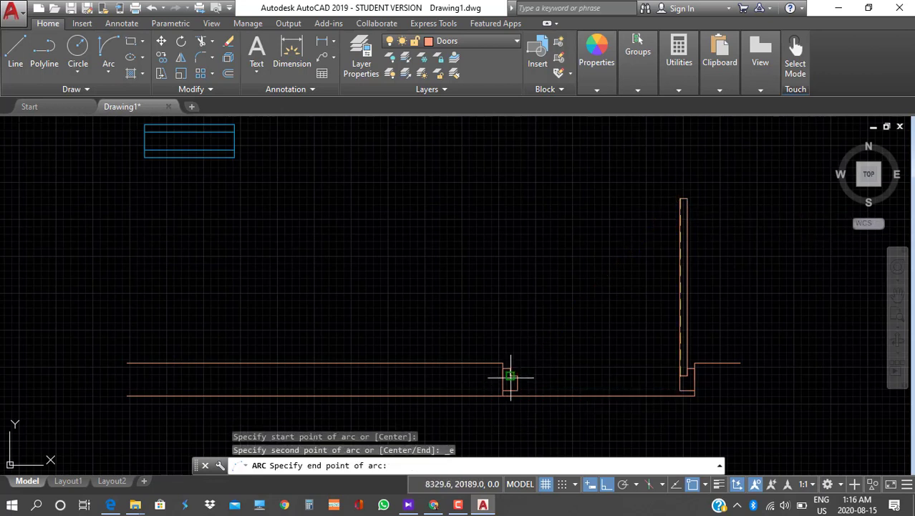
pyautogui.click(456, 260)
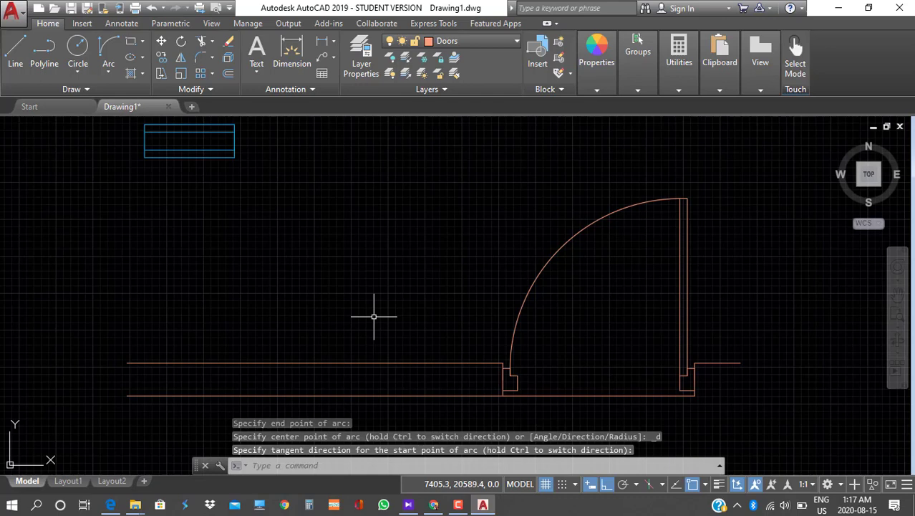
# Erase the two wall lines left of the door, the line under the opening, and the short line right of the frame
pyautogui.scroll(-2, 456, 260)
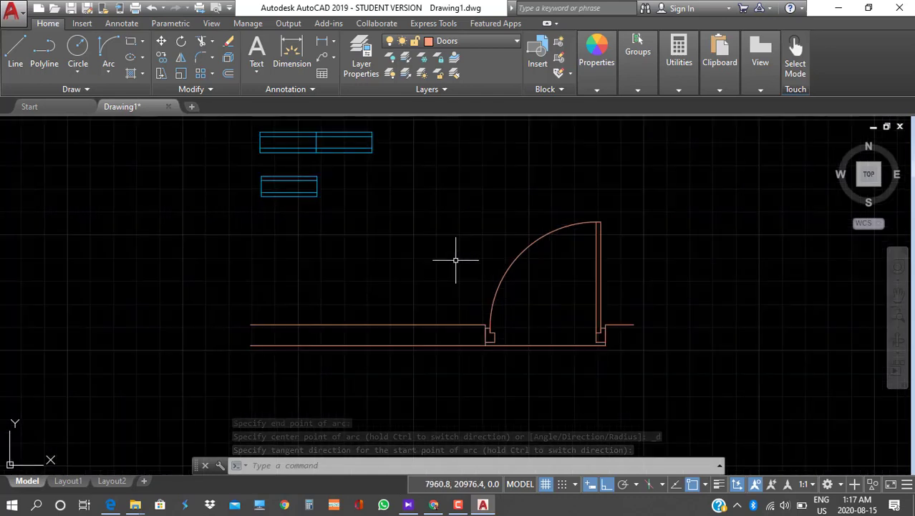
pyautogui.scroll(-2, 456, 260)
pyautogui.scroll(2, 455, 260)
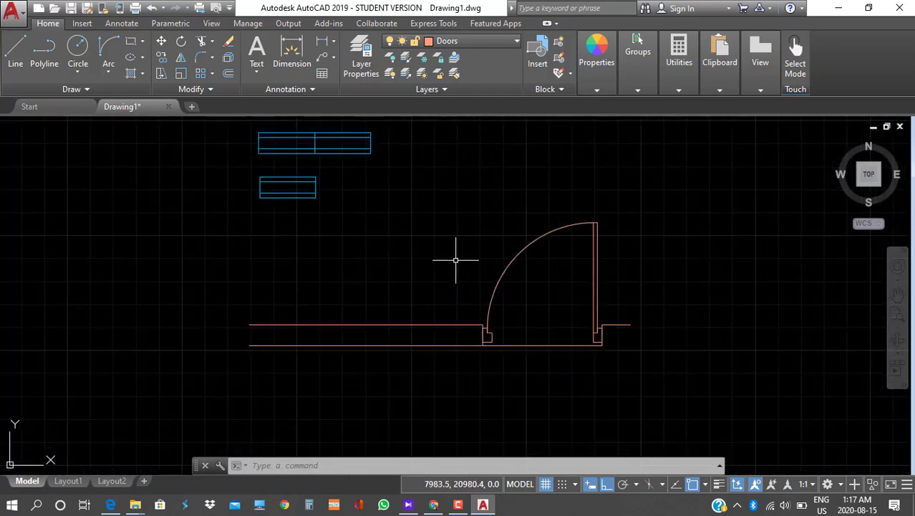
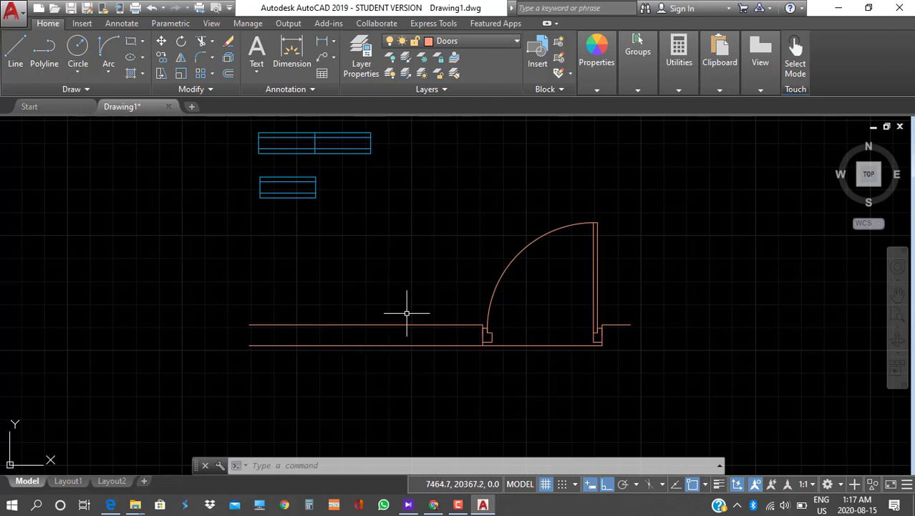
pyautogui.click(457, 387)
pyautogui.click(369, 284)
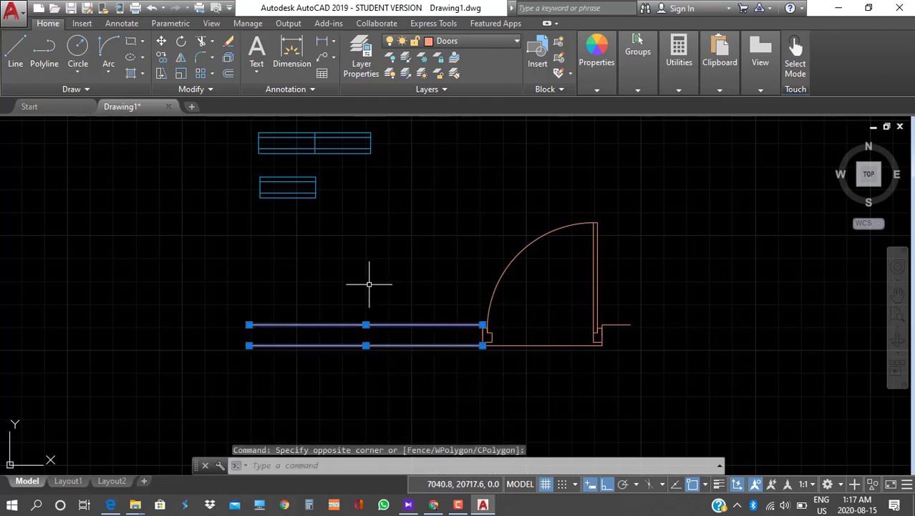
pyautogui.press('Delete')
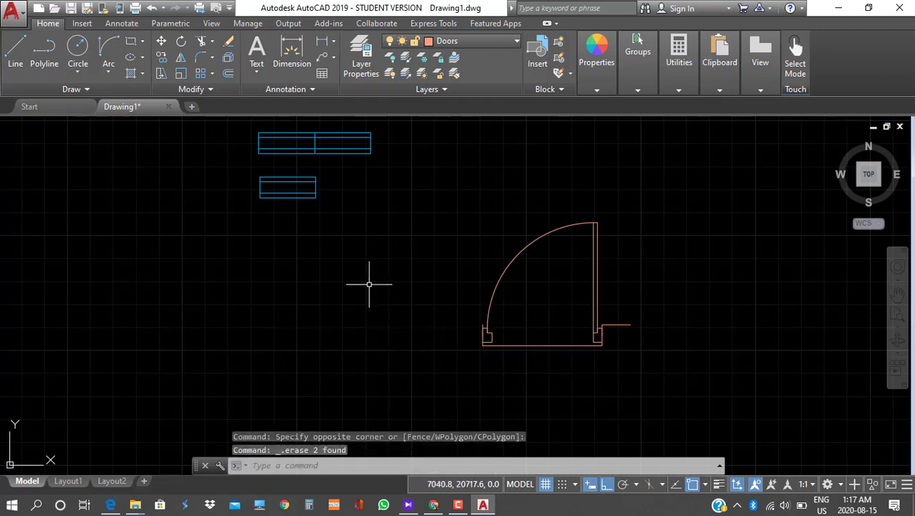
pyautogui.click(589, 352)
pyautogui.click(548, 343)
pyautogui.press('Delete')
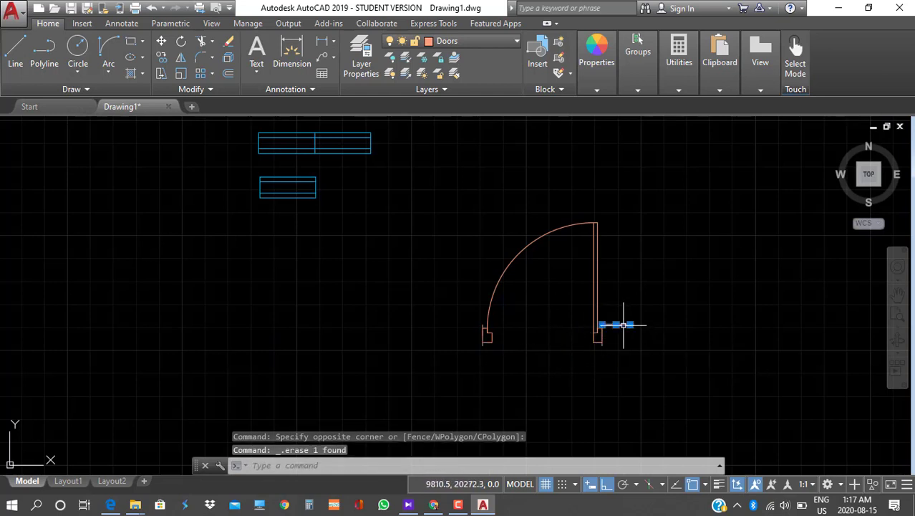
pyautogui.press('Delete')
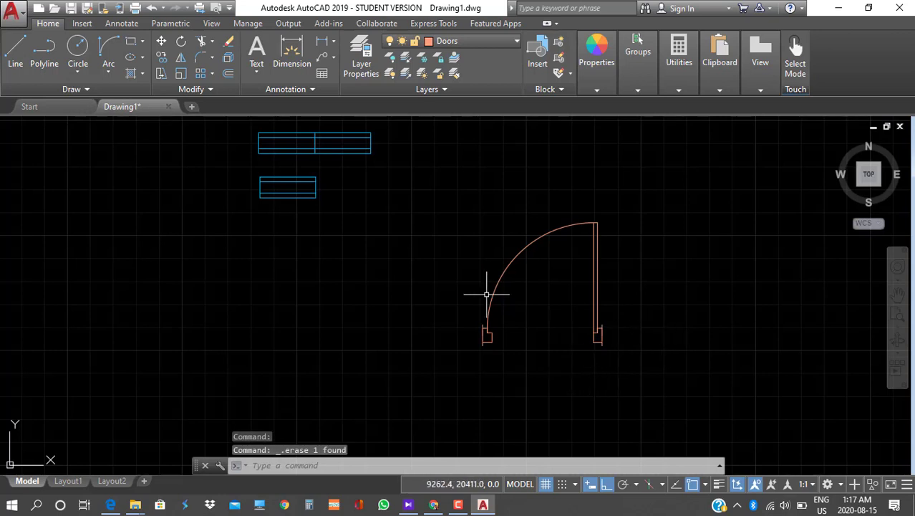
# Join the door's frame, leaf and swing segments into polylines
pyautogui.click(575, 373)
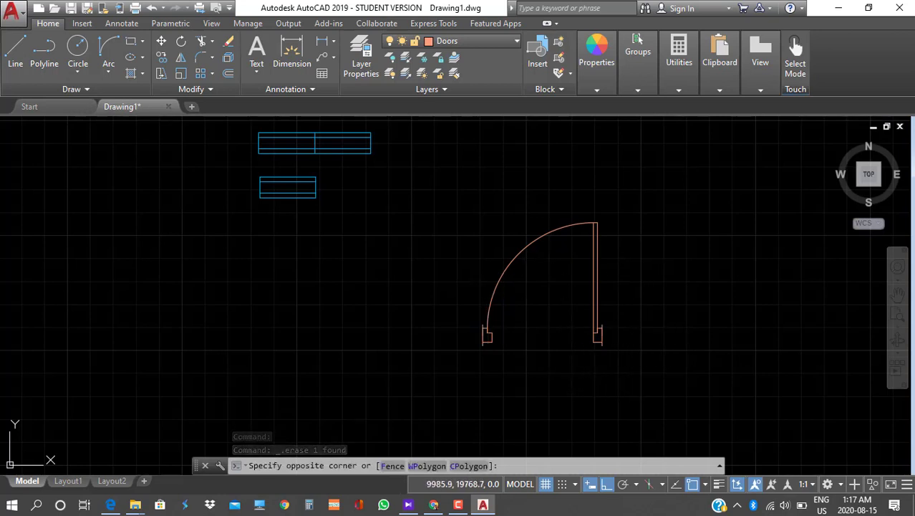
pyautogui.click(432, 188)
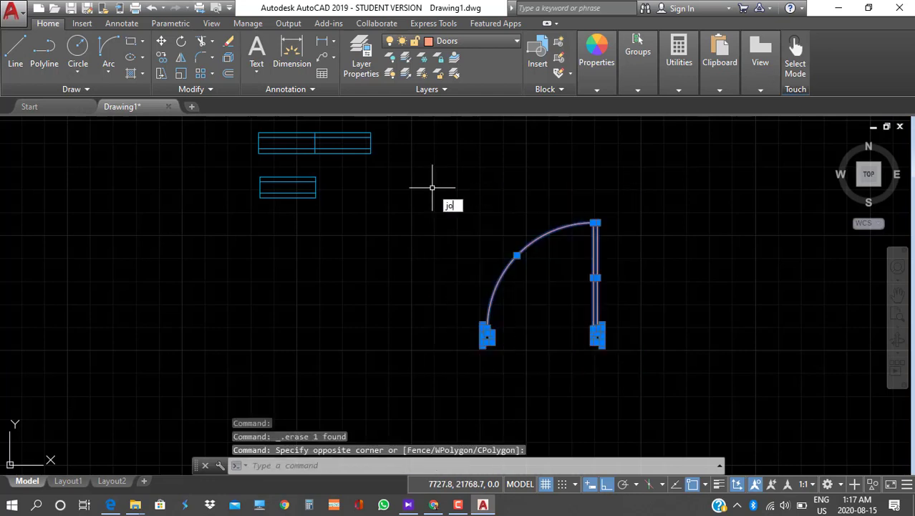
pyautogui.write('join')
pyautogui.press('Return')
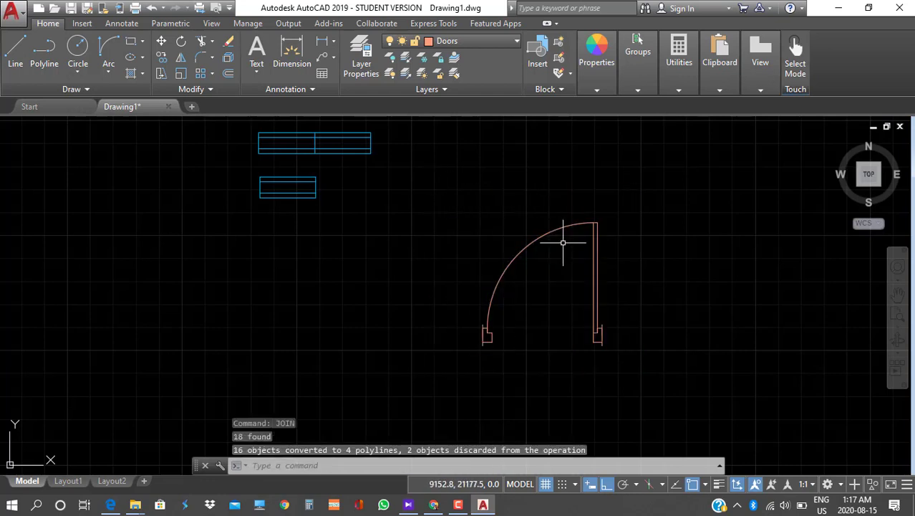
# Copy the door from the left frame's lower outer corner into the lower room, just above its bottom window, with Ortho off
pyautogui.click(645, 363)
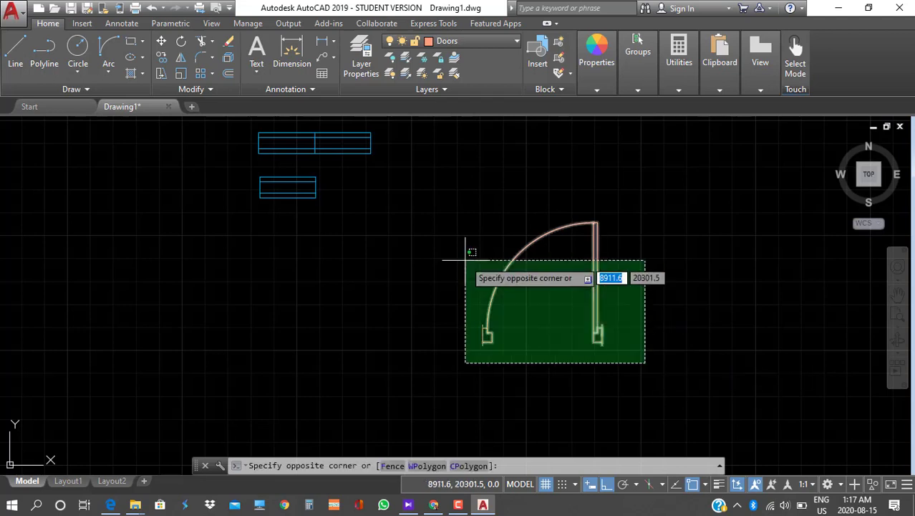
pyautogui.click(417, 185)
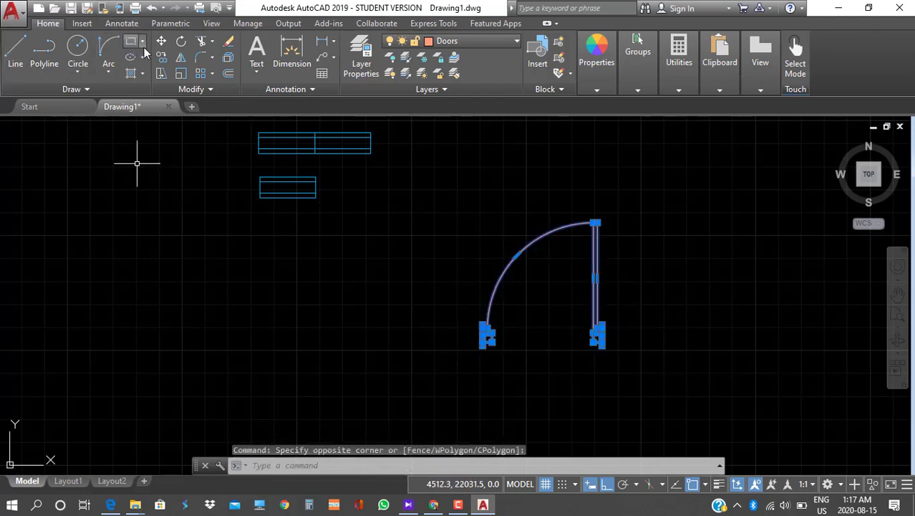
pyautogui.click(162, 60)
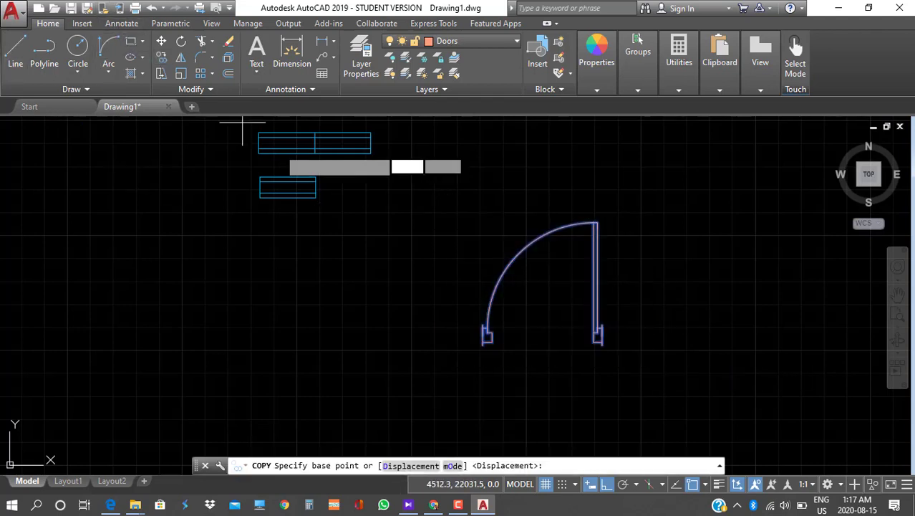
pyautogui.click(483, 345)
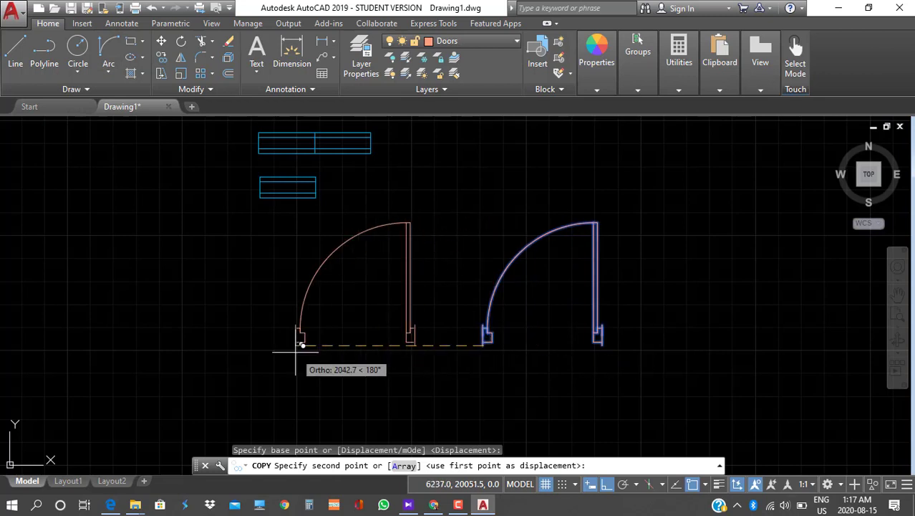
pyautogui.click(607, 485)
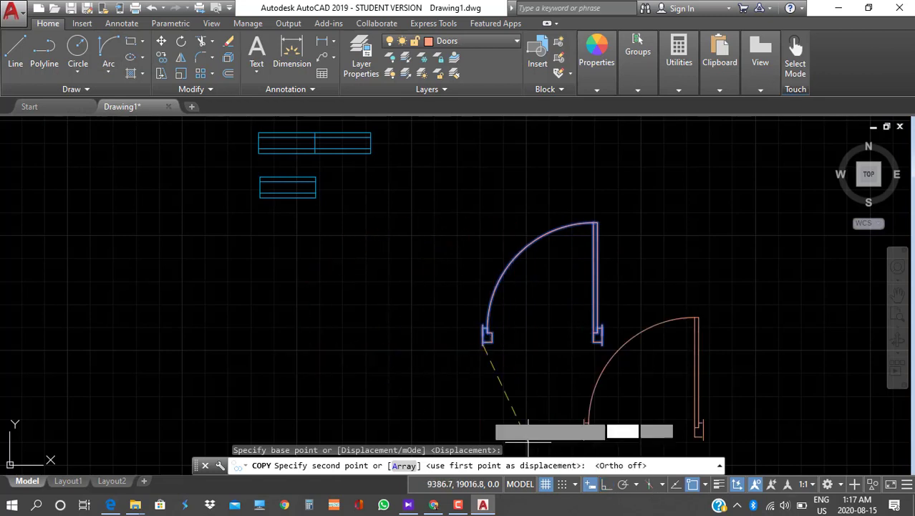
pyautogui.scroll(-3, 338, 313)
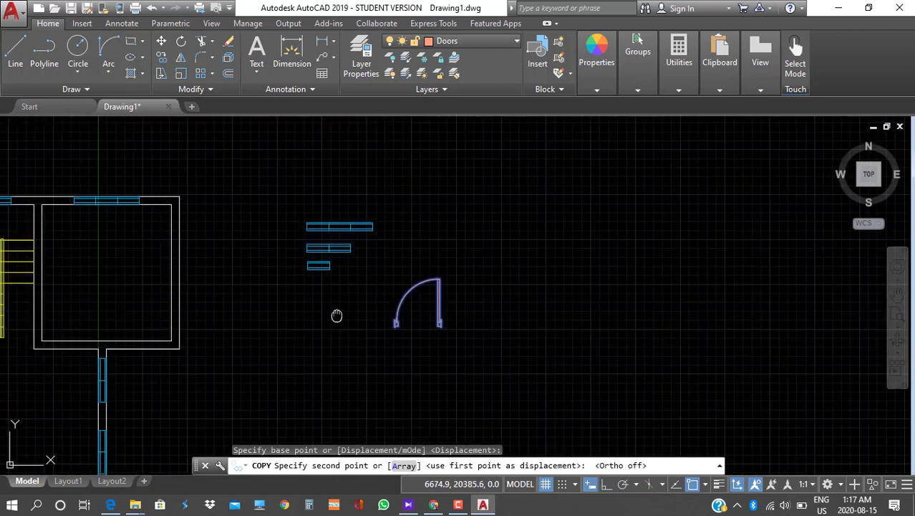
pyautogui.moveTo(337, 313); pyautogui.dragTo(556, 272, button='middle')
pyautogui.scroll(-2, 613, 256)
pyautogui.scroll(-2, 389, 283)
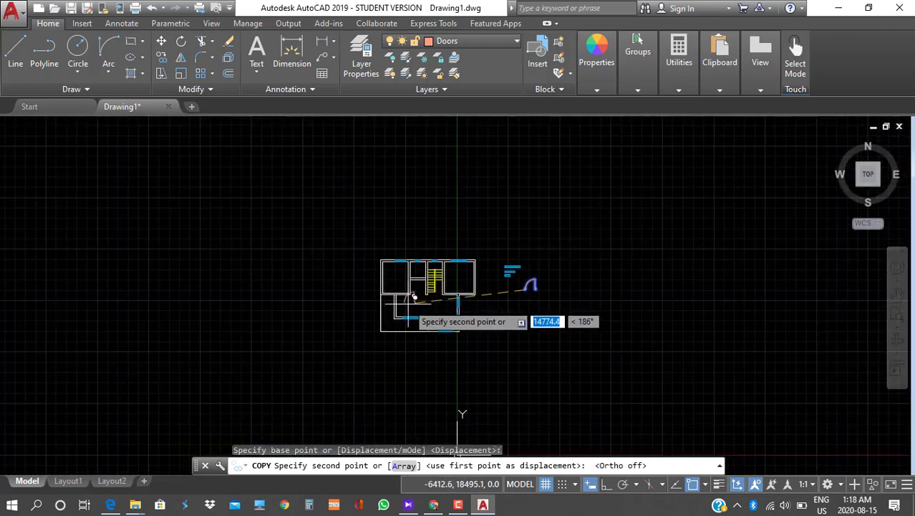
pyautogui.scroll(4, 429, 319)
pyautogui.scroll(4, 430, 331)
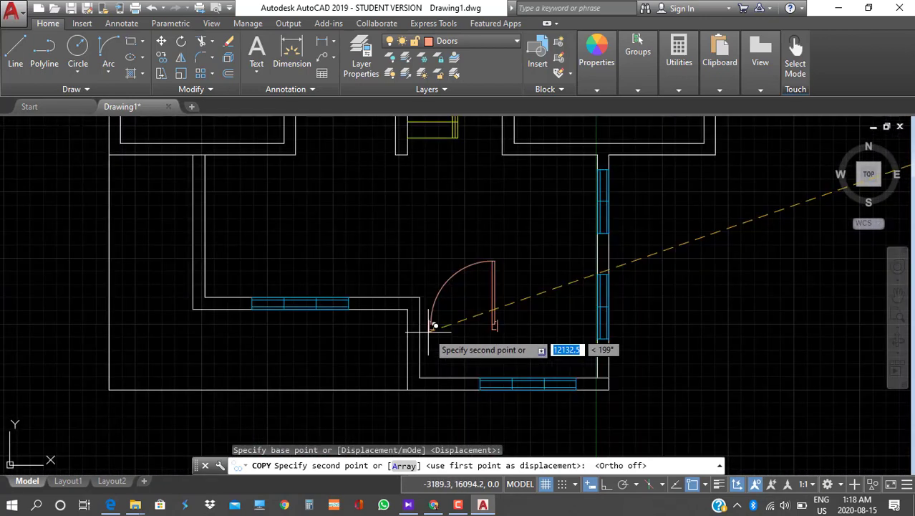
pyautogui.moveTo(447, 333)
pyautogui.mouseDown(button='middle')
pyautogui.moveTo(444, 344)
pyautogui.moveTo(443, 317)
pyautogui.mouseUp(button='middle')
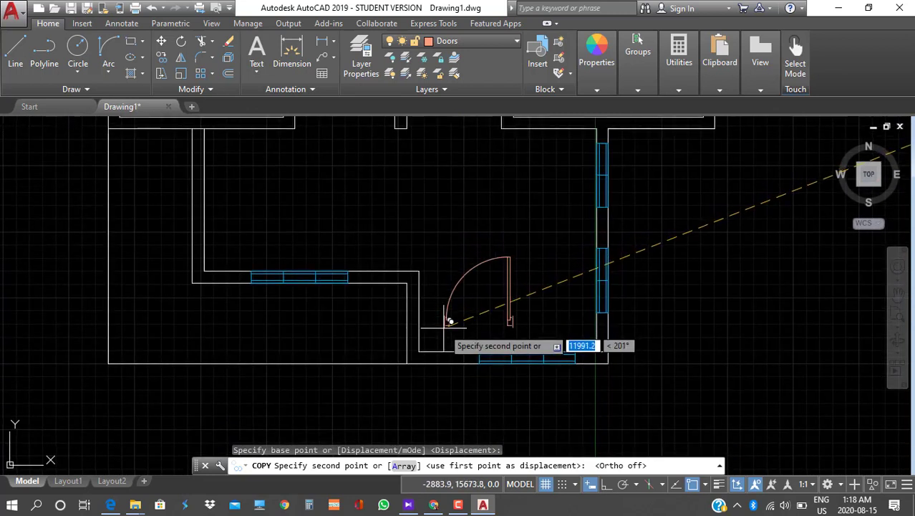
pyautogui.click(450, 321)
pyautogui.press('Escape')
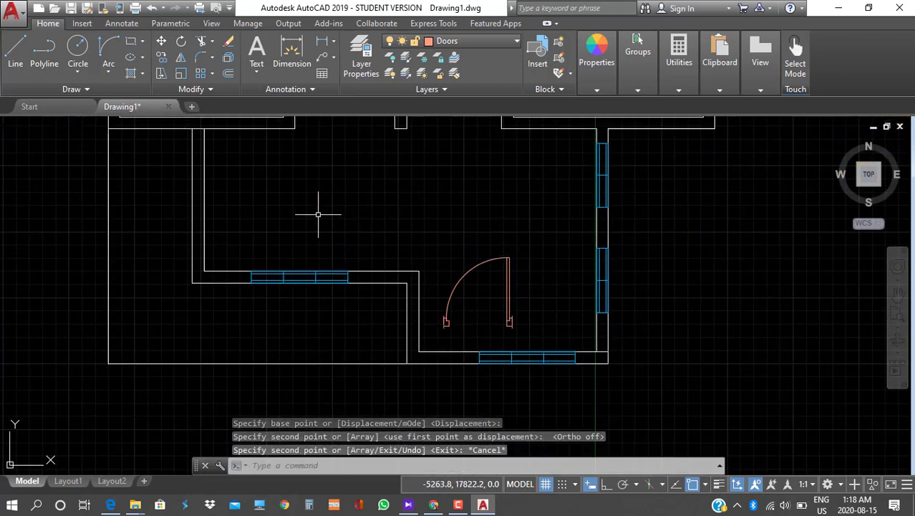
# Rotate the copied door a quarter turn clockwise about the right frame's lower outer corner, with Ortho on
pyautogui.click(182, 43)
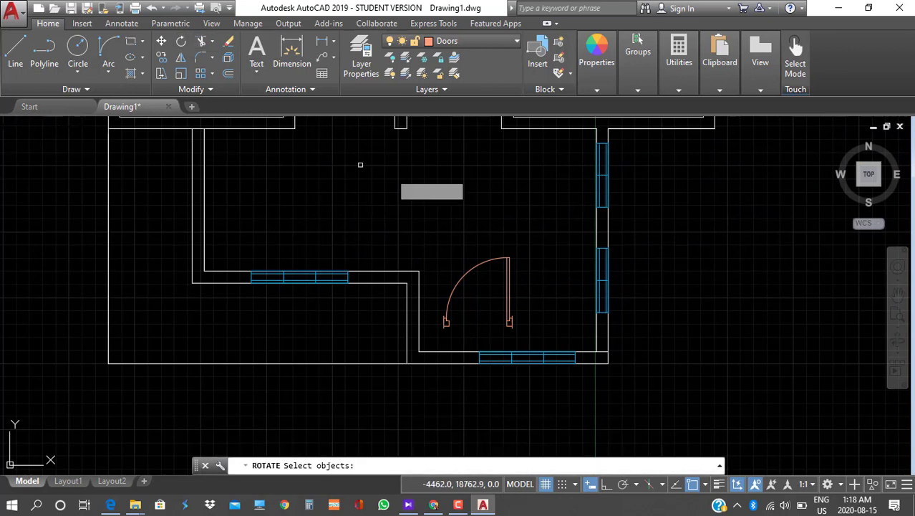
pyautogui.click(522, 334)
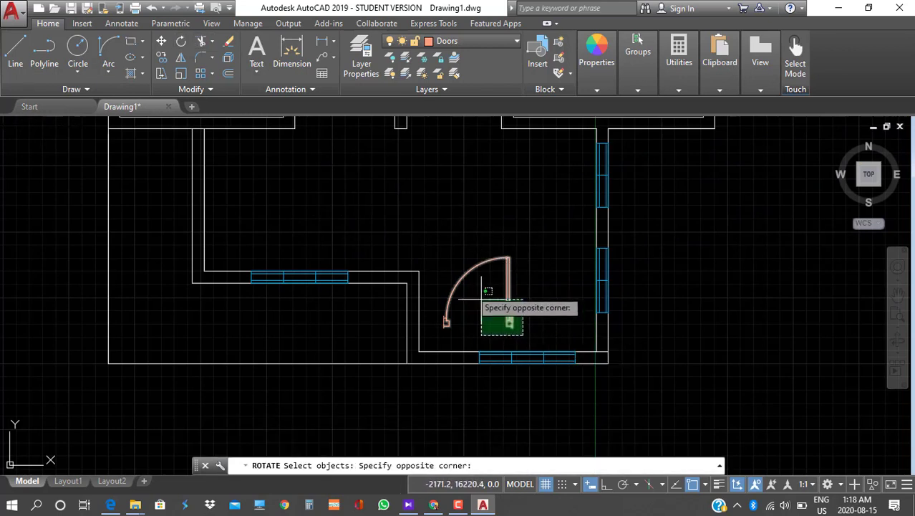
pyautogui.click(433, 247)
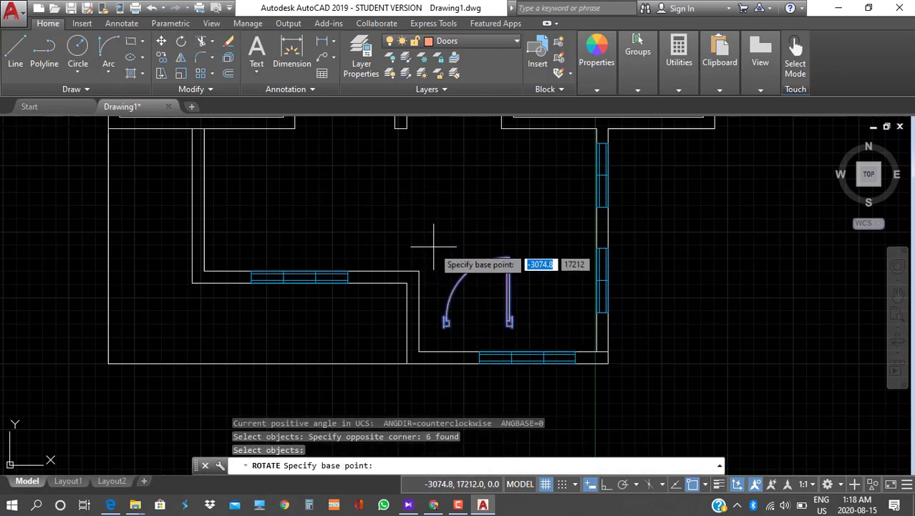
pyautogui.click(512, 328)
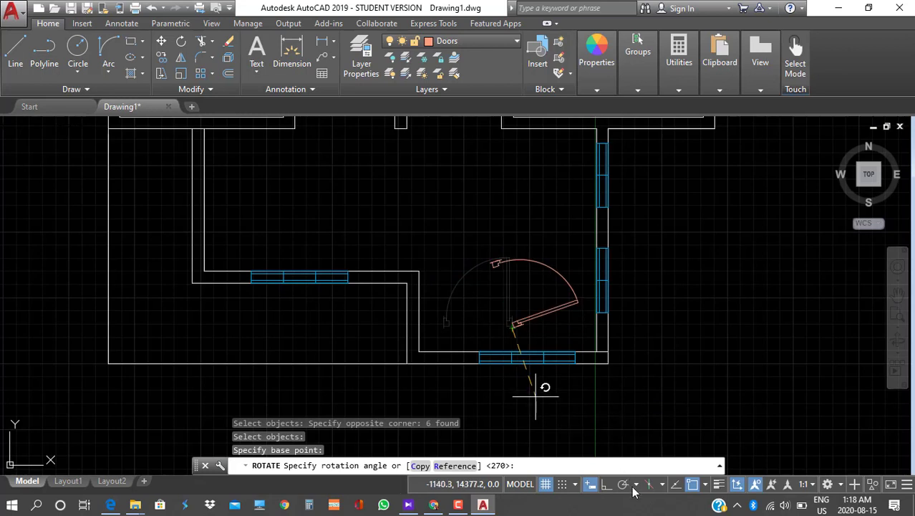
pyautogui.click(604, 486)
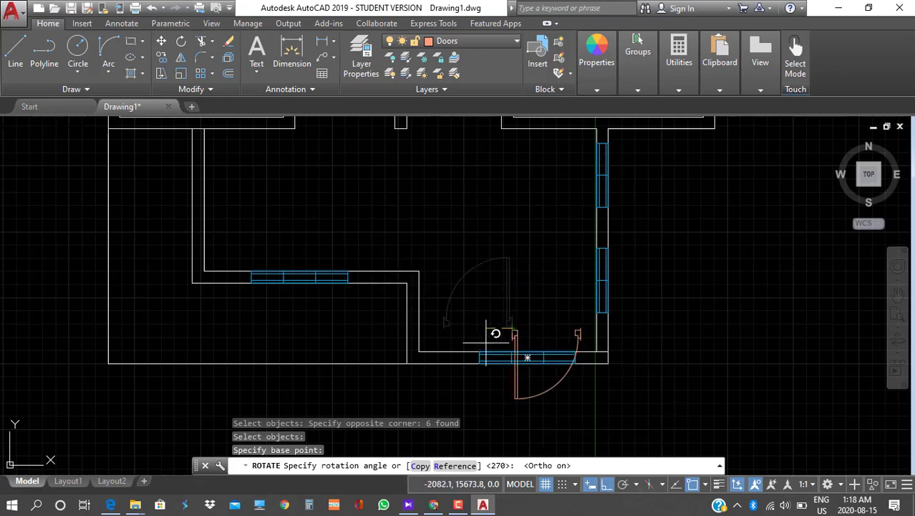
pyautogui.click(525, 344)
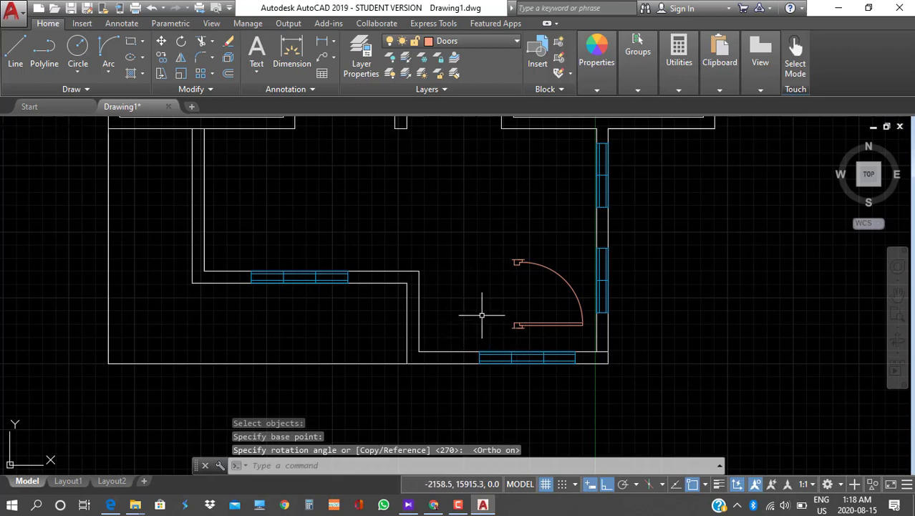
pyautogui.click(162, 41)
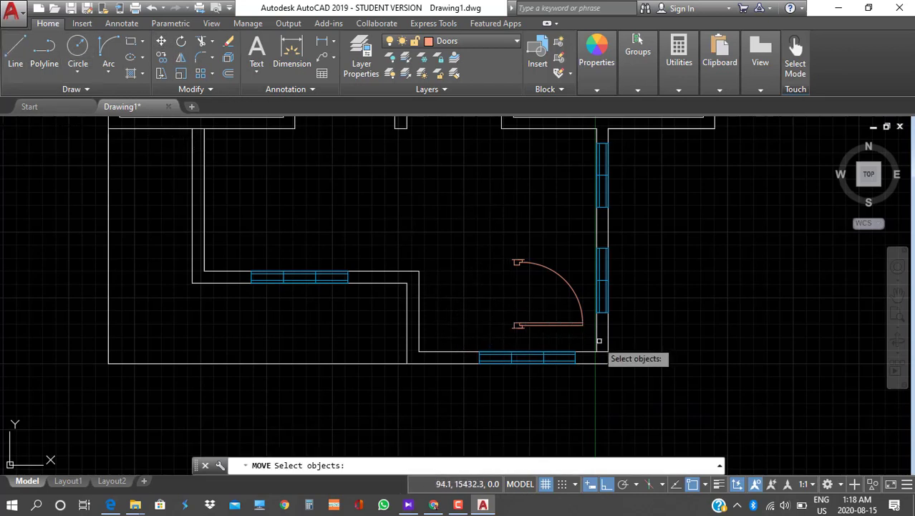
pyautogui.click(592, 344)
pyautogui.click(512, 238)
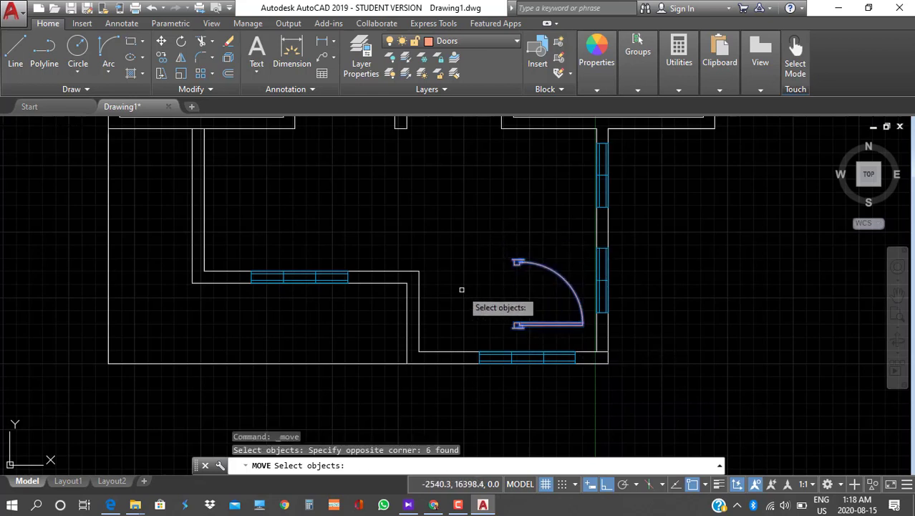
pyautogui.press('Return')
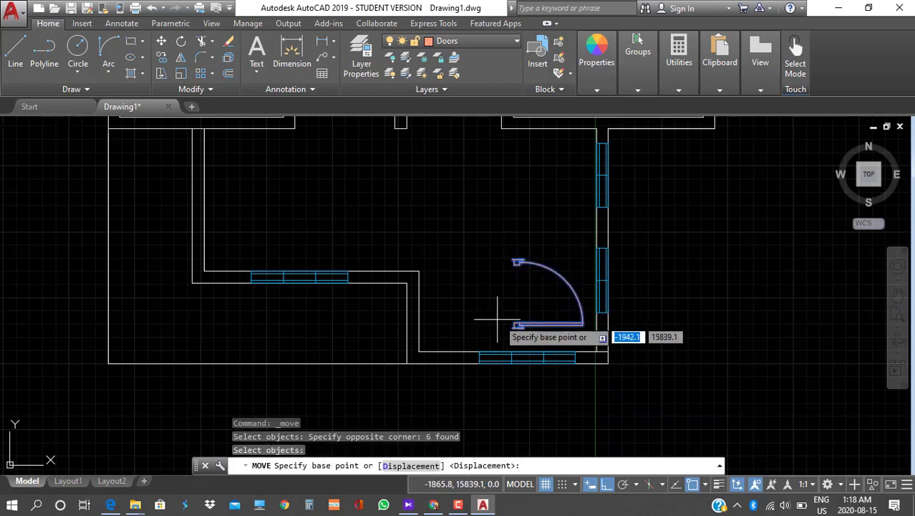
pyautogui.click(522, 324)
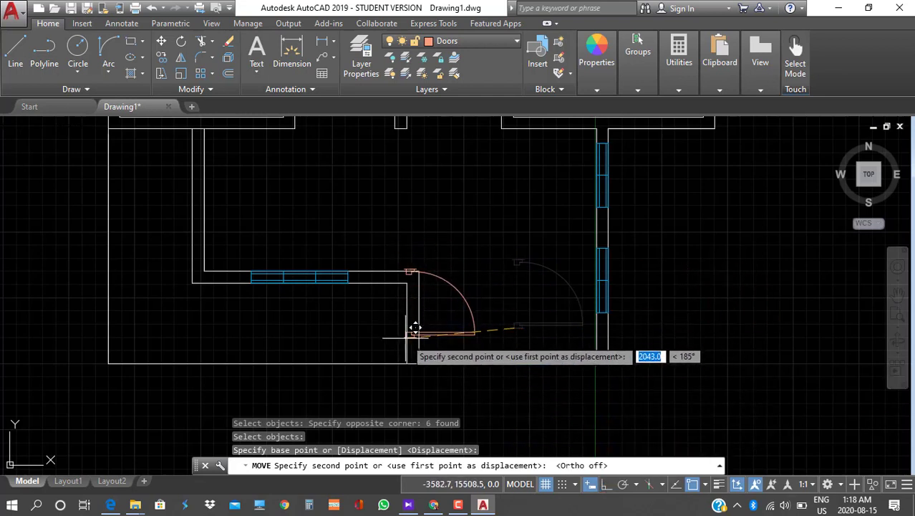
pyautogui.scroll(6, 422, 333)
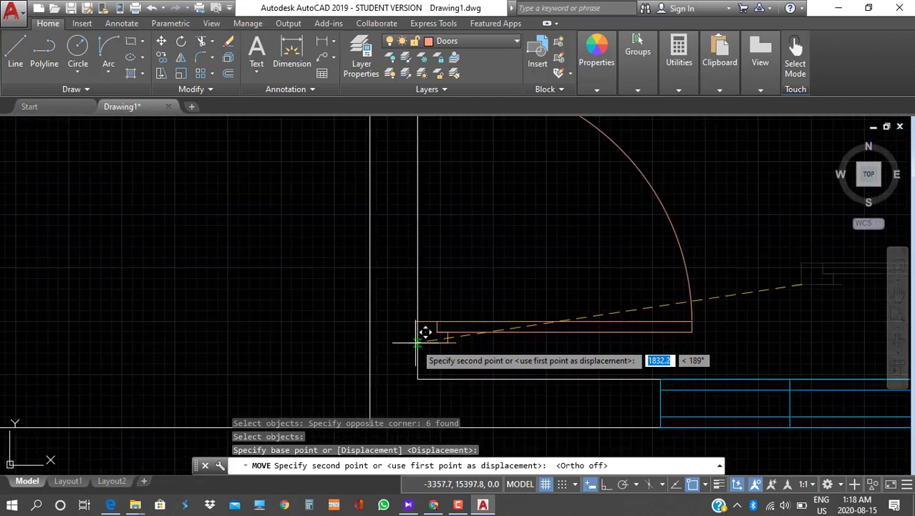
pyautogui.scroll(-3, 429, 340)
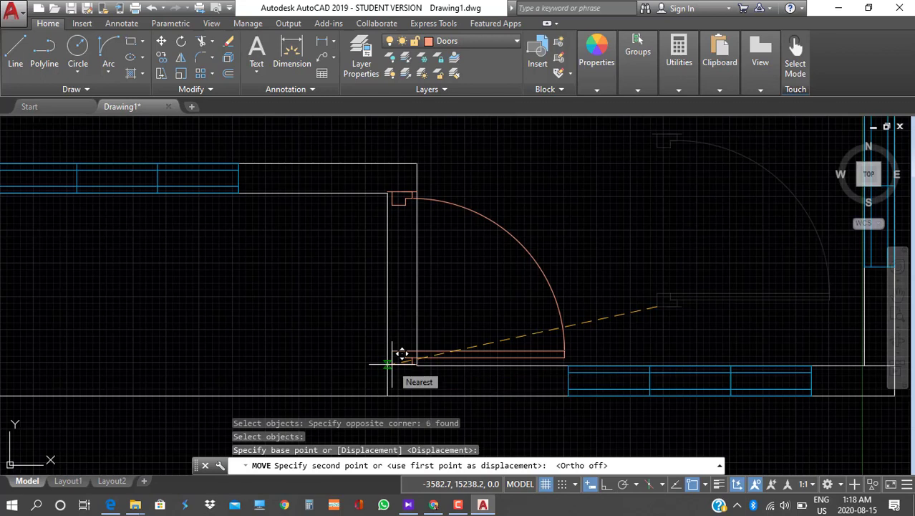
pyautogui.press('Escape')
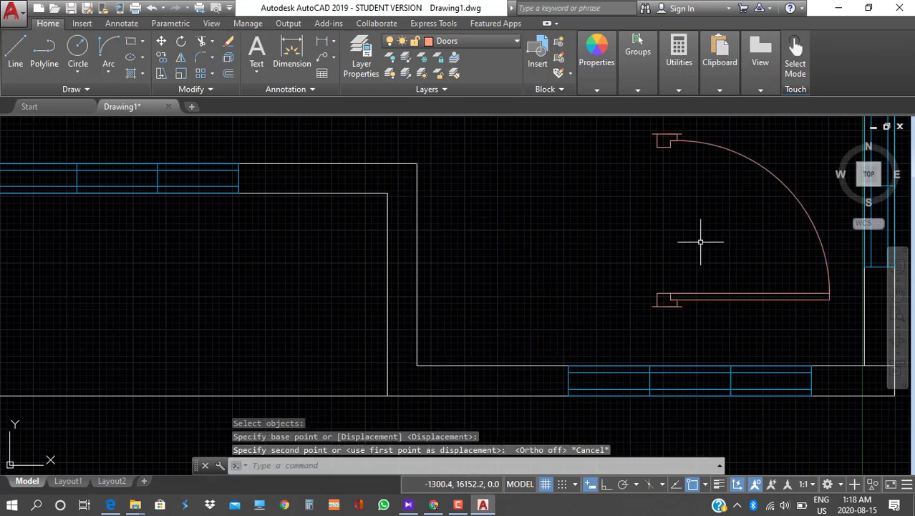
# Move the rotated door from its upper frame's outer corner to the outside corner where the entrance wall meets the horizontal wall
pyautogui.click(845, 324)
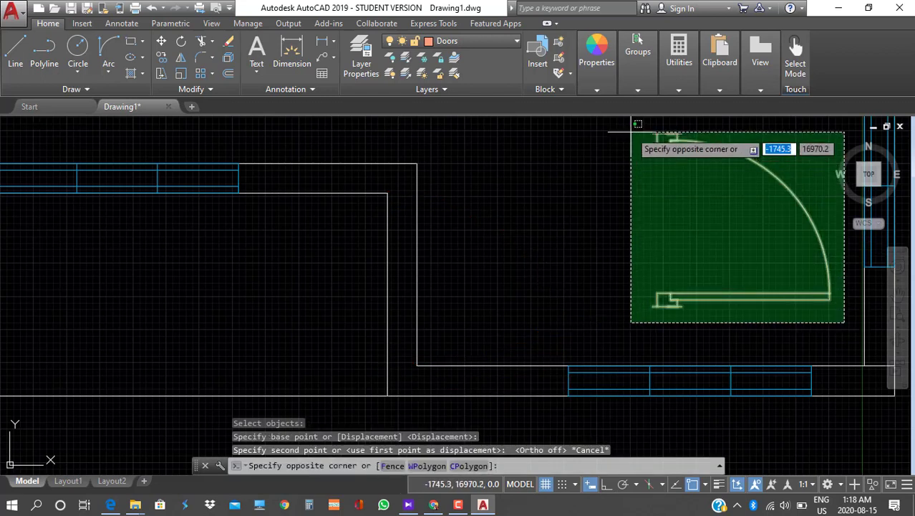
pyautogui.click(608, 119)
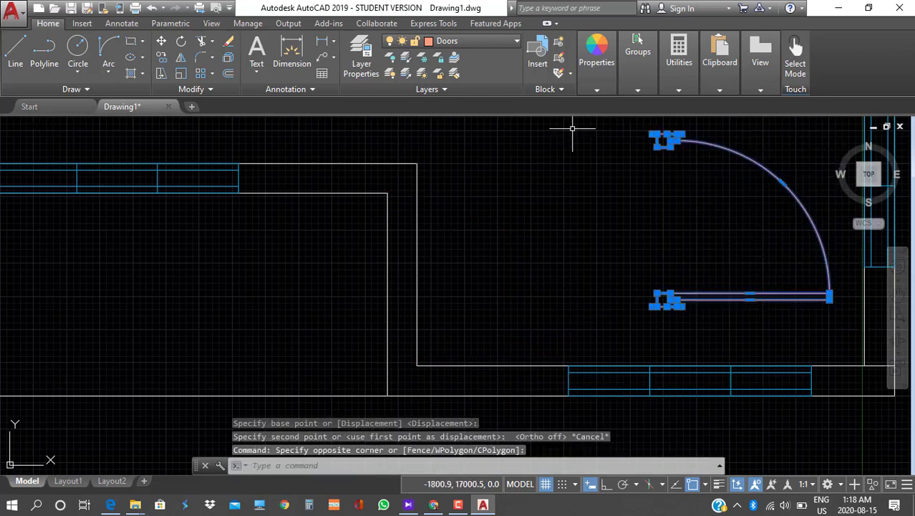
pyautogui.click(161, 42)
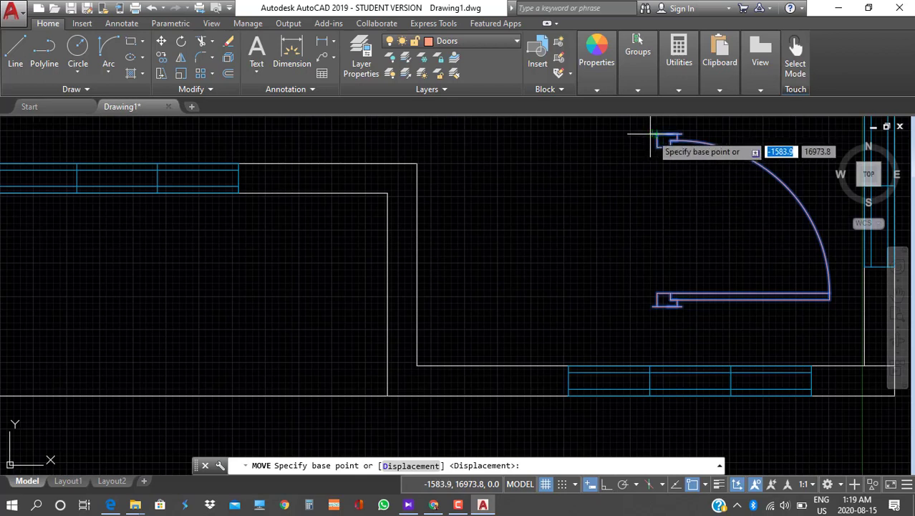
pyautogui.scroll(3, 657, 134)
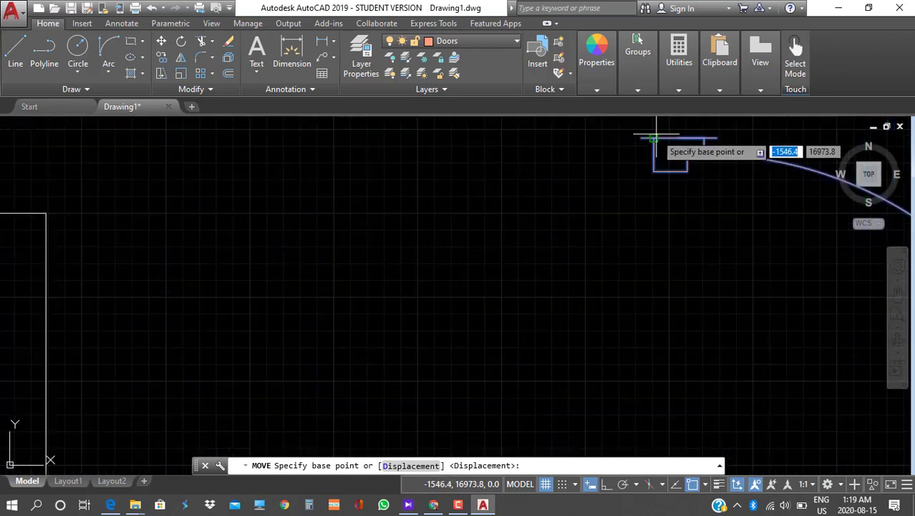
pyautogui.click(641, 138)
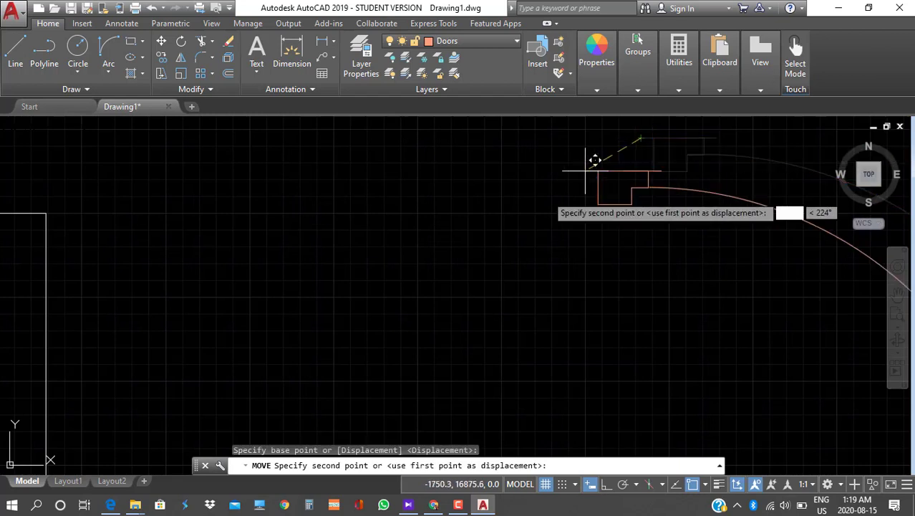
pyautogui.scroll(-3, 484, 192)
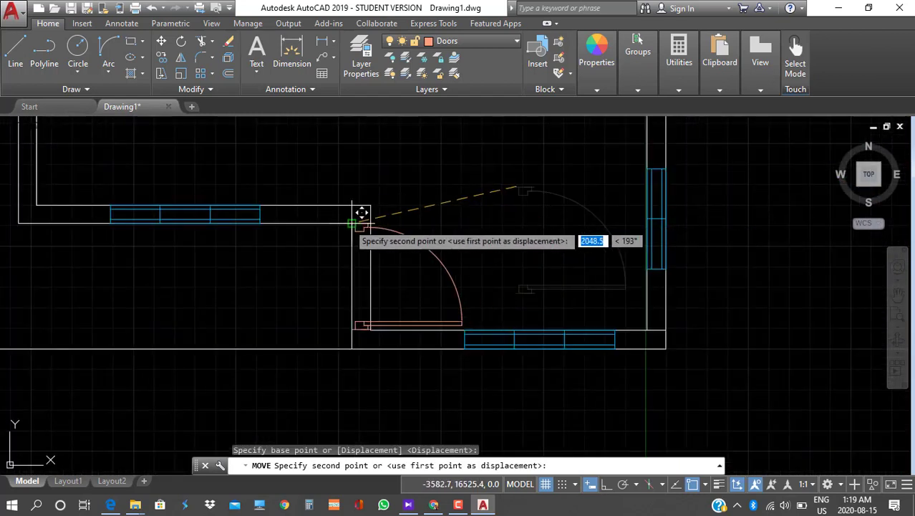
pyautogui.click(349, 224)
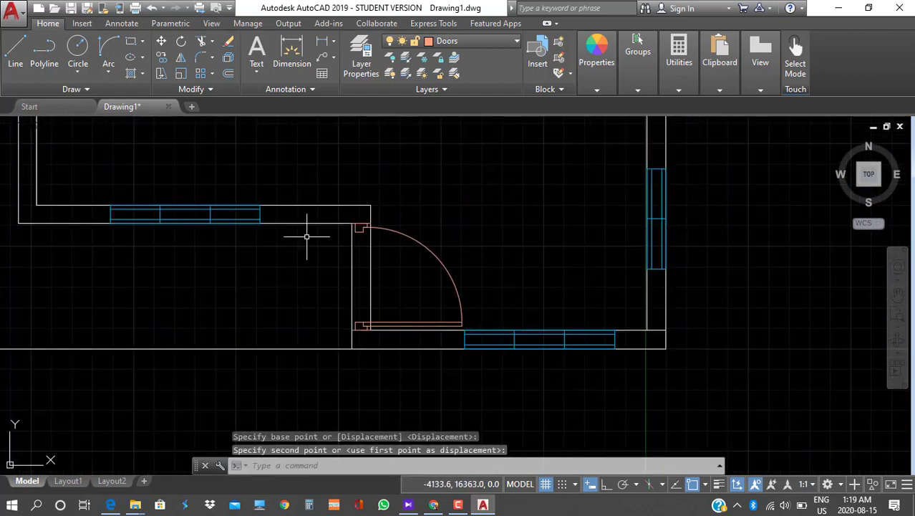
pyautogui.scroll(-5, 499, 239)
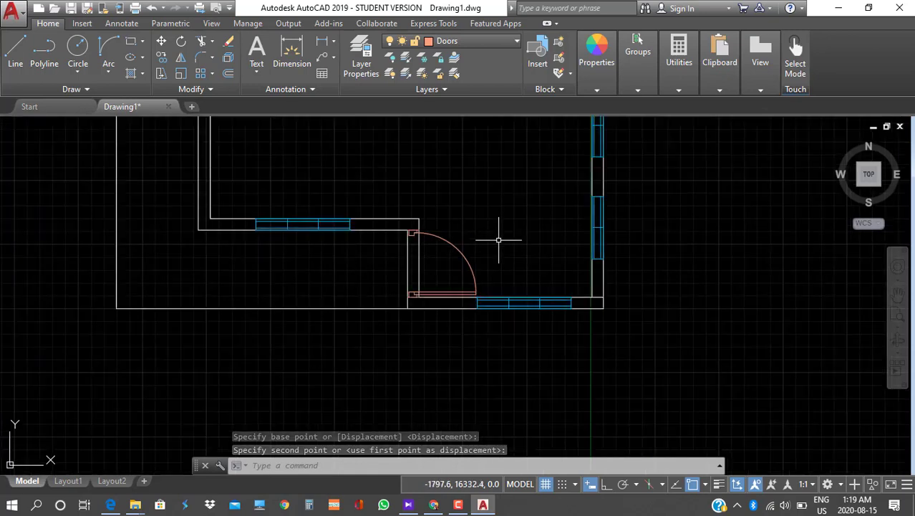
# Copy the original door outside the plan to the empty space just below it, using the left frame's lower corner as base point
pyautogui.moveTo(494, 245); pyautogui.dragTo(412, 381, button='middle')
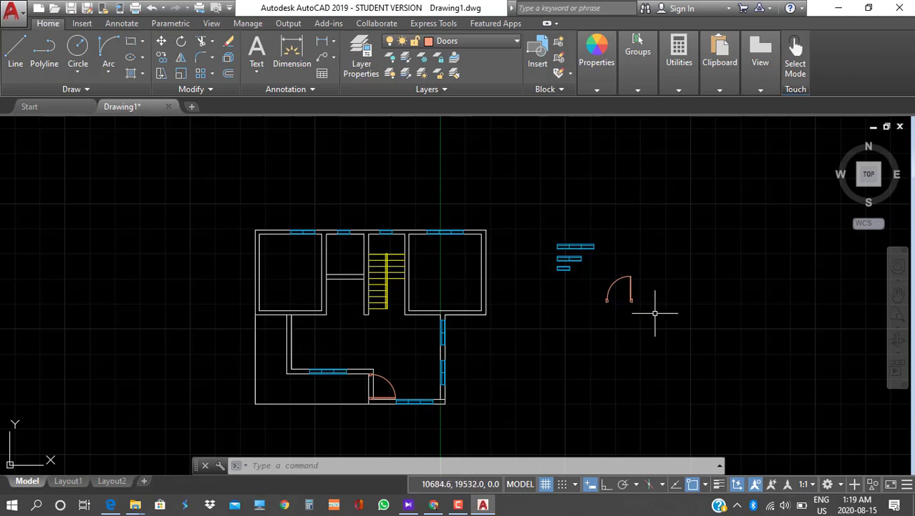
pyautogui.scroll(6, 654, 313)
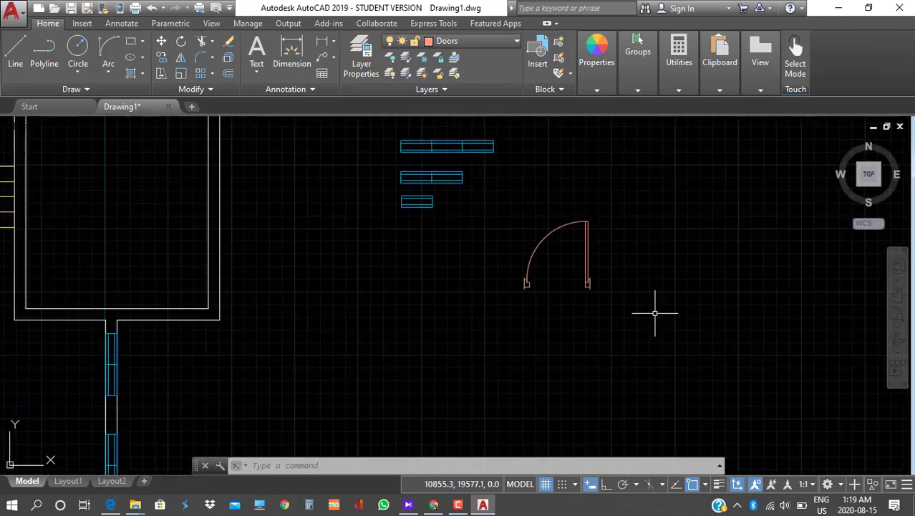
pyautogui.click(413, 138)
pyautogui.click(582, 308)
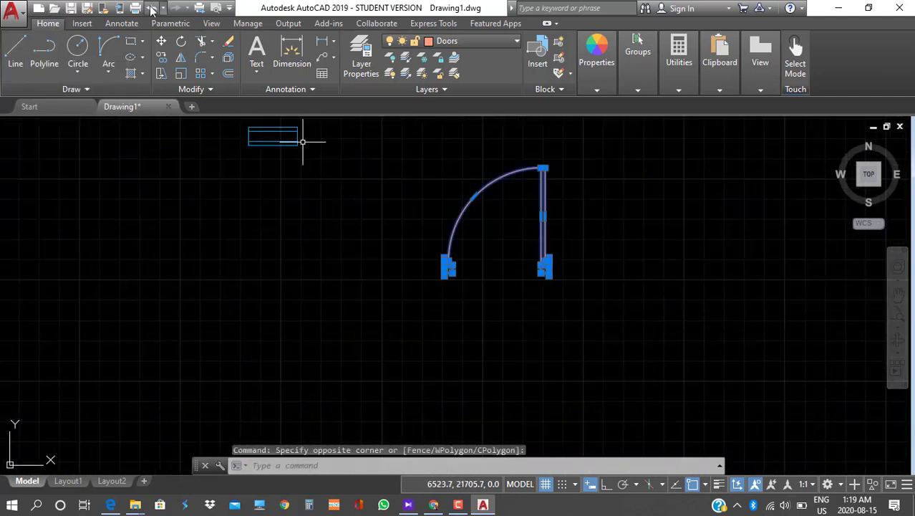
pyautogui.click(161, 56)
pyautogui.click(445, 277)
pyautogui.click(470, 417)
pyautogui.press('Escape')
pyautogui.moveTo(541, 389); pyautogui.dragTo(525, 308, button='middle')
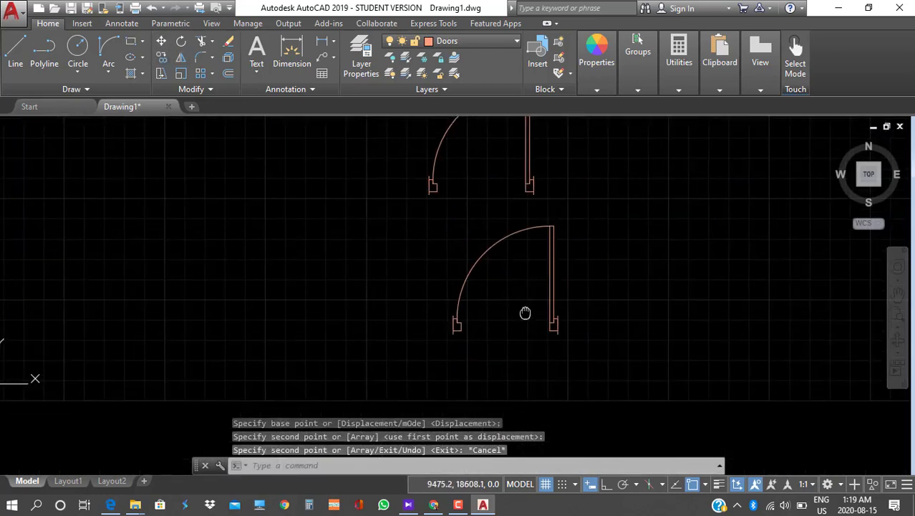
# Check the D2 size in the doors schedule and draw a 900 horizontal line rightward from the copied door's lower left frame corner, with Ortho on
pyautogui.click(408, 504)
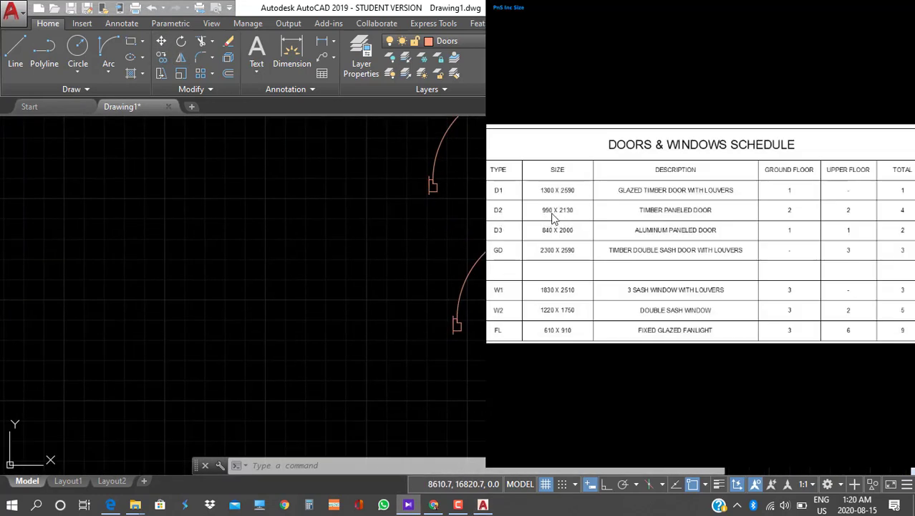
pyautogui.click(409, 505)
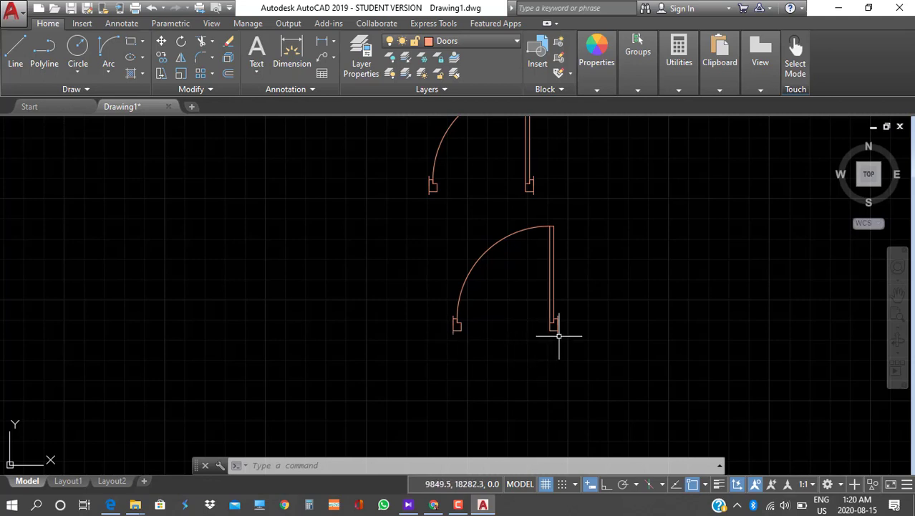
pyautogui.click(15, 50)
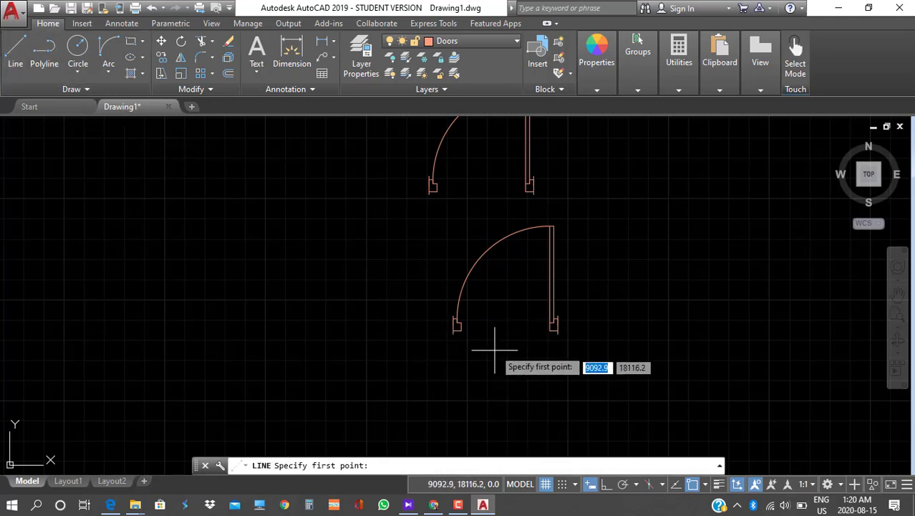
pyautogui.click(454, 334)
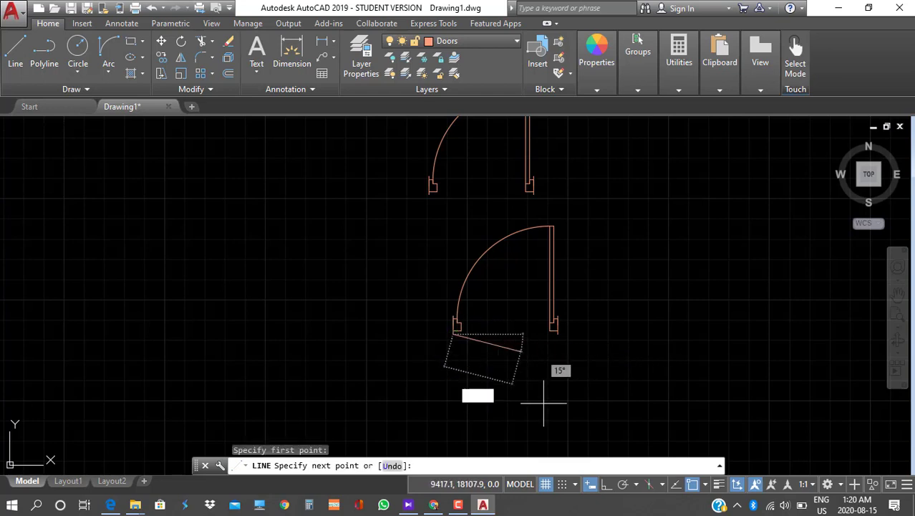
pyautogui.press('F8')
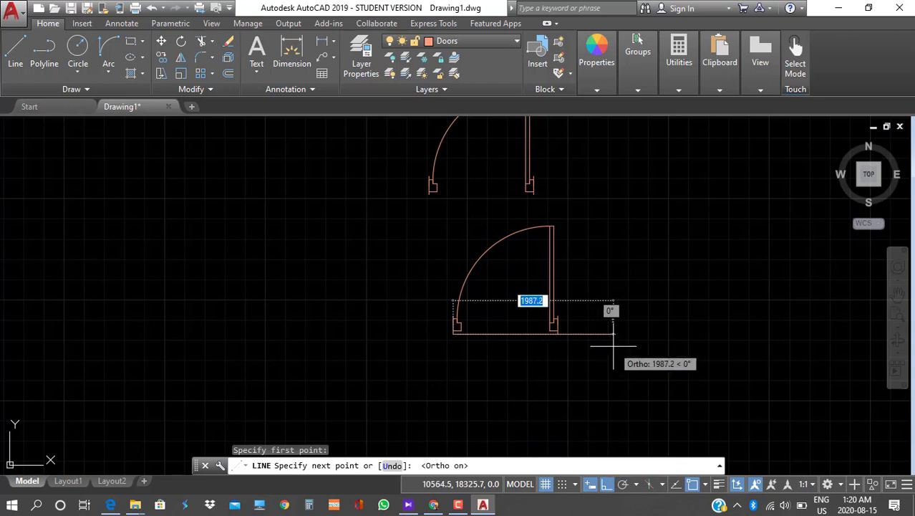
pyautogui.write('900')
pyautogui.press('Return')
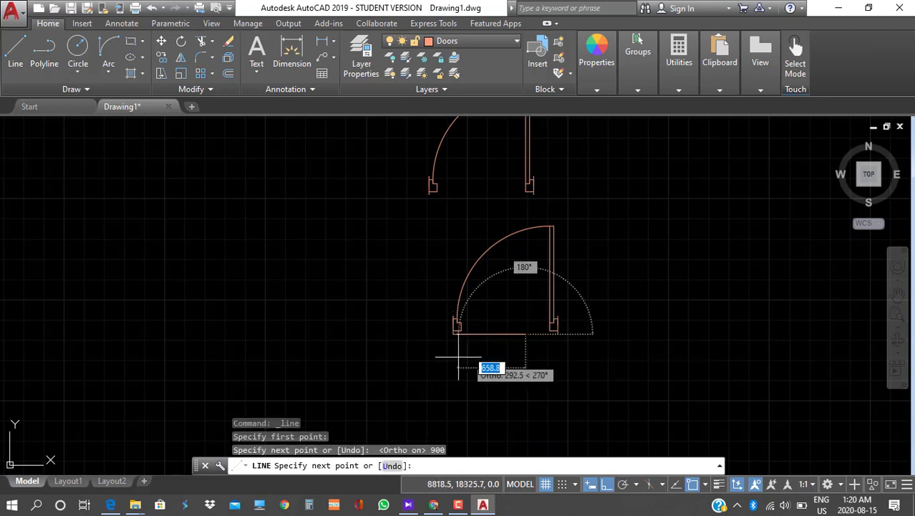
pyautogui.press('Escape')
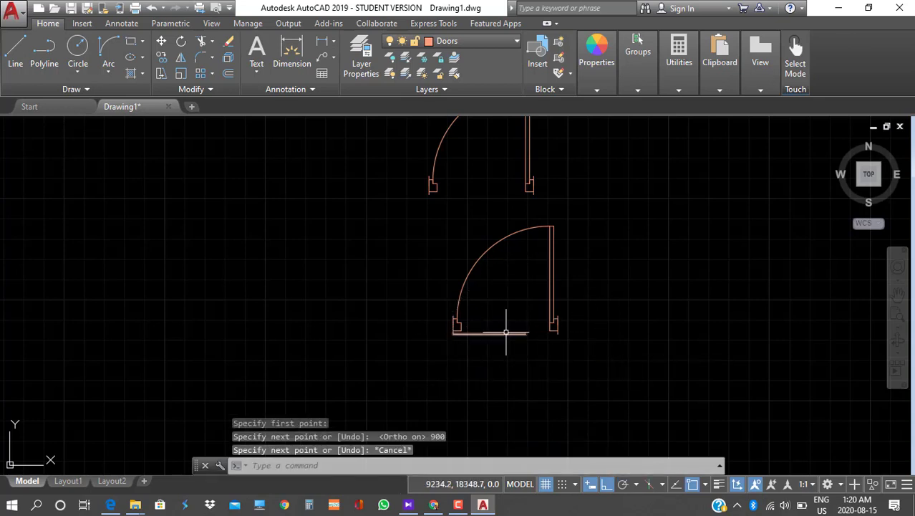
pyautogui.scroll(4, 506, 332)
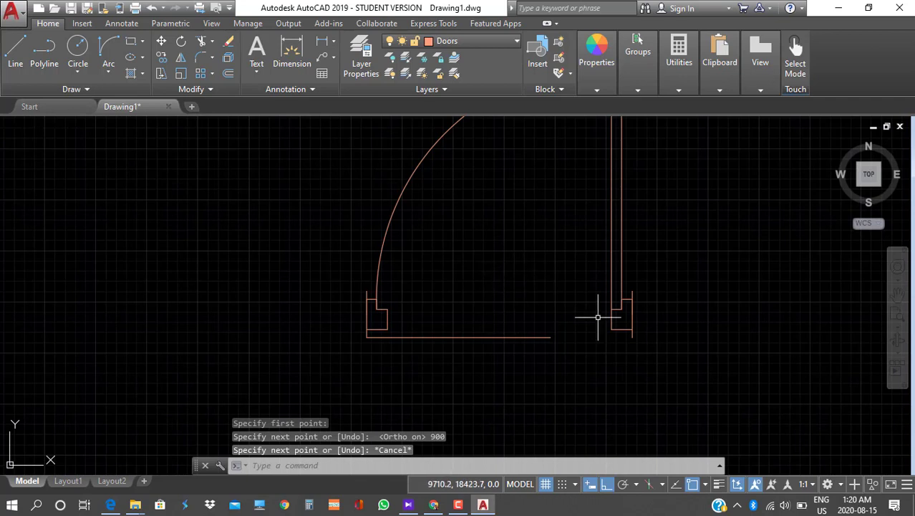
pyautogui.click(162, 41)
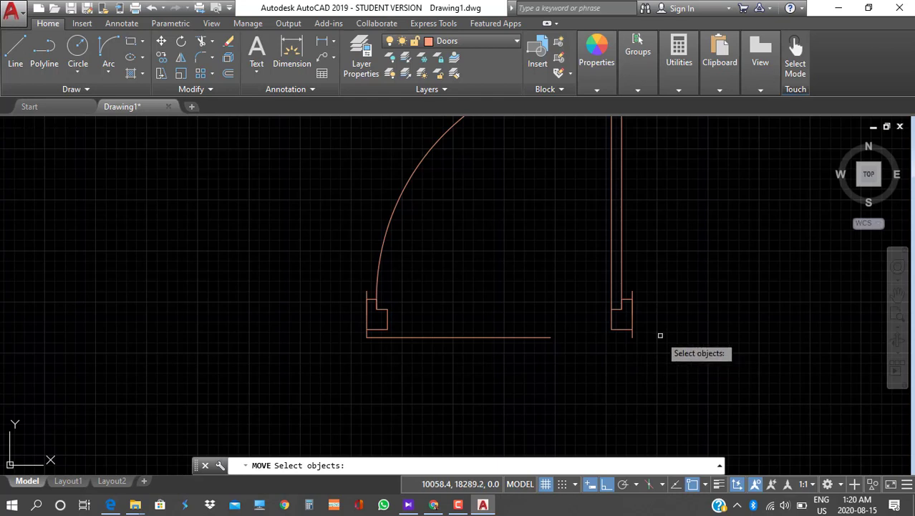
pyautogui.click(584, 266)
pyautogui.click(675, 393)
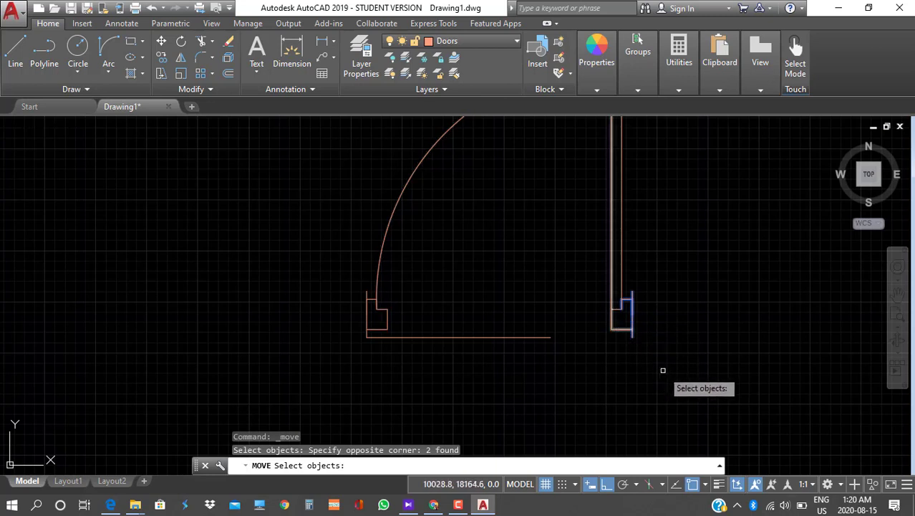
pyautogui.press('Escape')
pyautogui.click(677, 353)
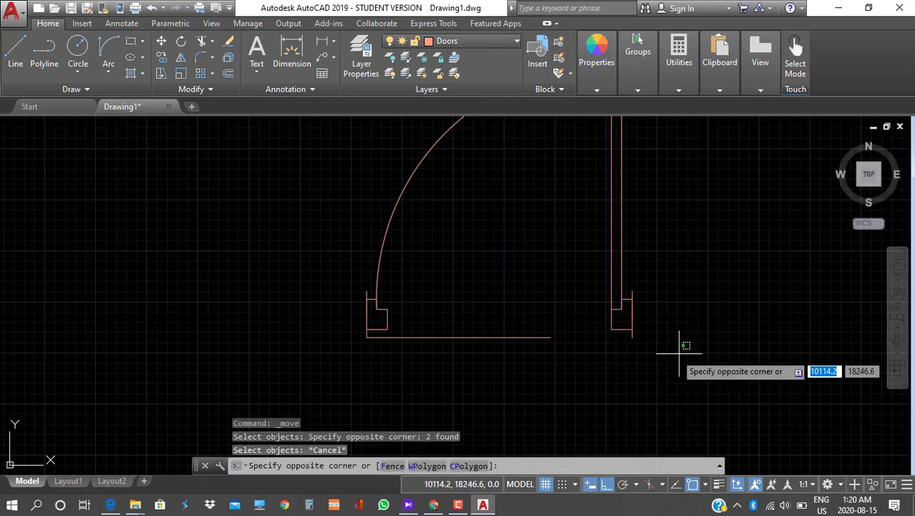
pyautogui.click(573, 284)
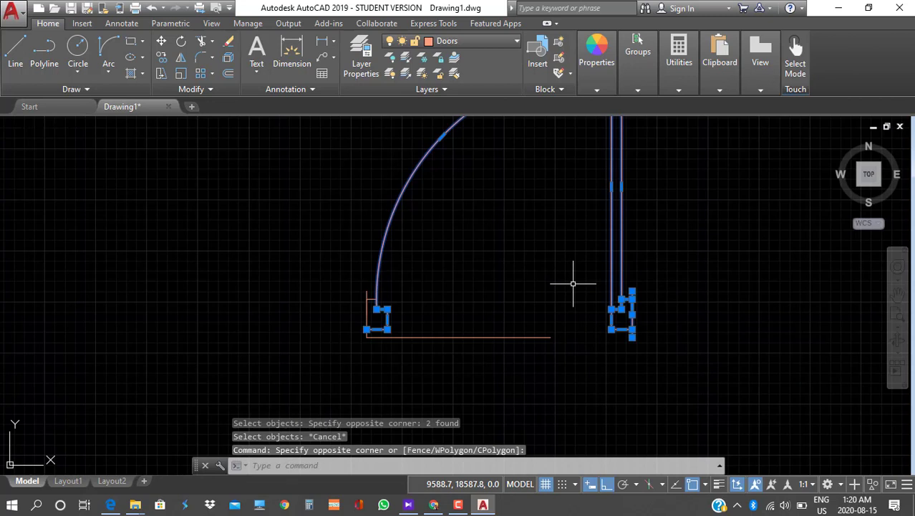
pyautogui.hotkey('ctrl', 'z')
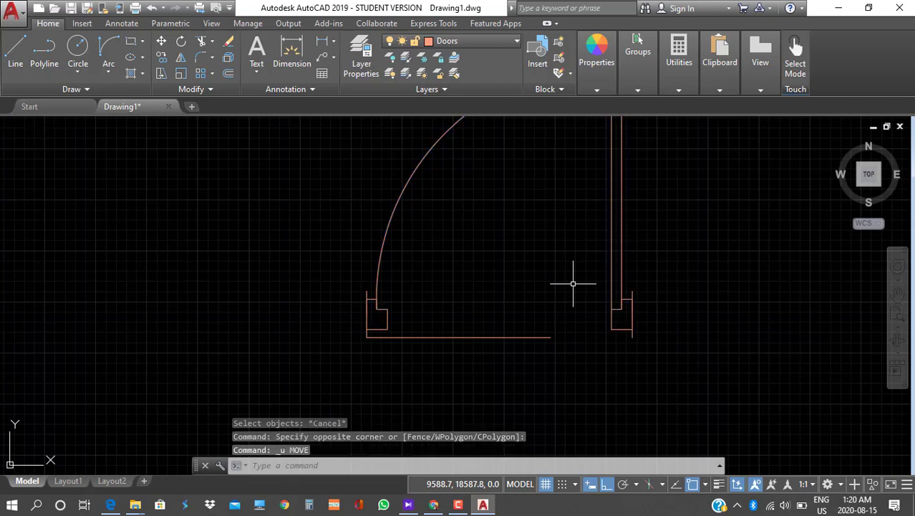
# Explode the copied door into separate segments
pyautogui.scroll(-4, 573, 283)
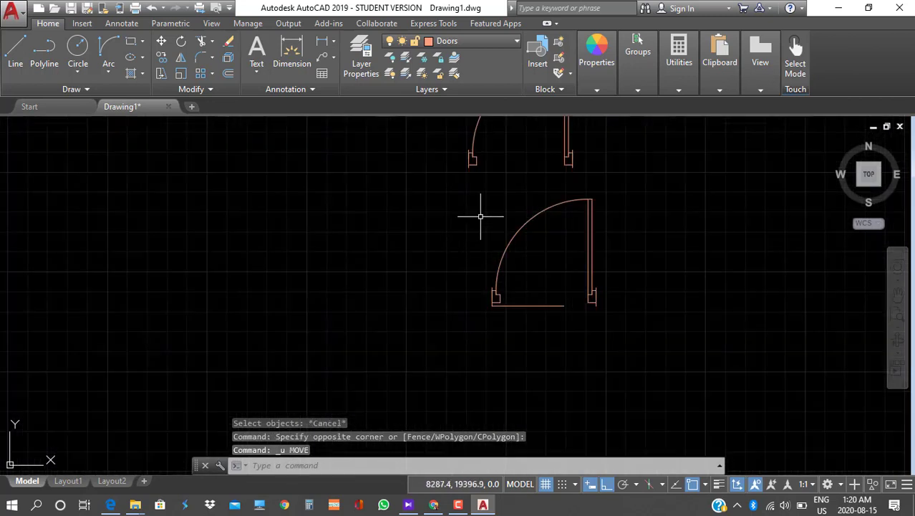
pyautogui.click(484, 192)
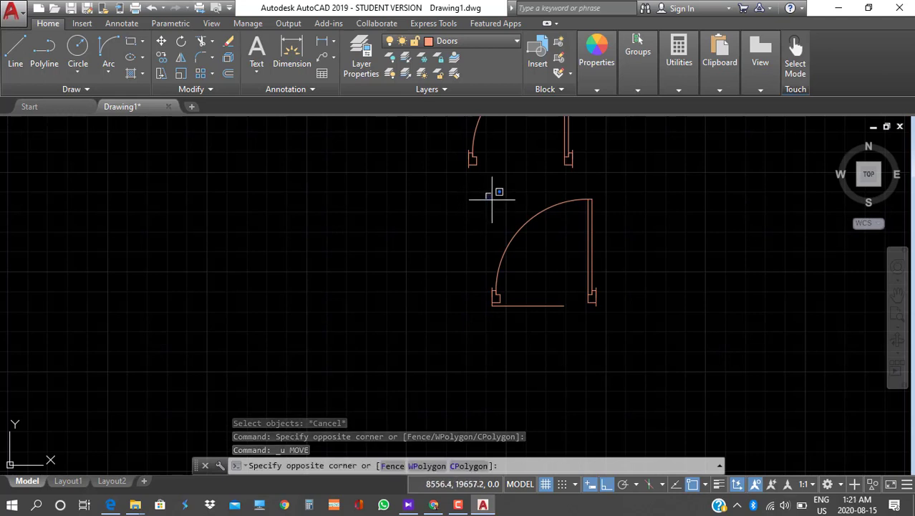
pyautogui.click(651, 333)
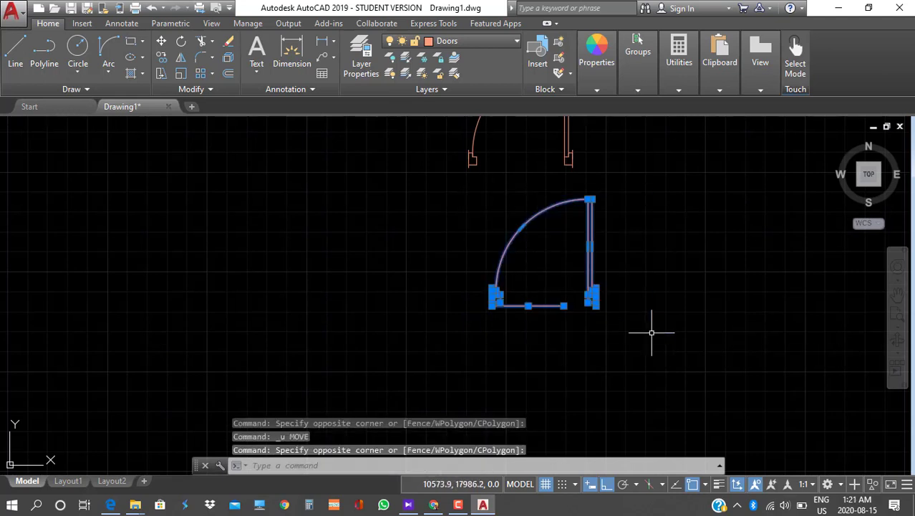
pyautogui.write('explode')
pyautogui.press('Return')
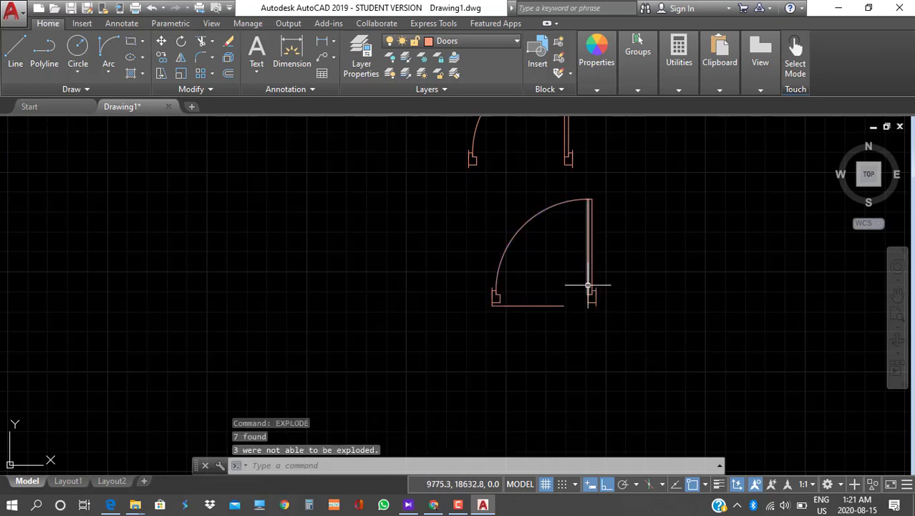
# Move the copied door's right frame from its lower outer corner to the right end of the 900 line
pyautogui.scroll(2, 611, 313)
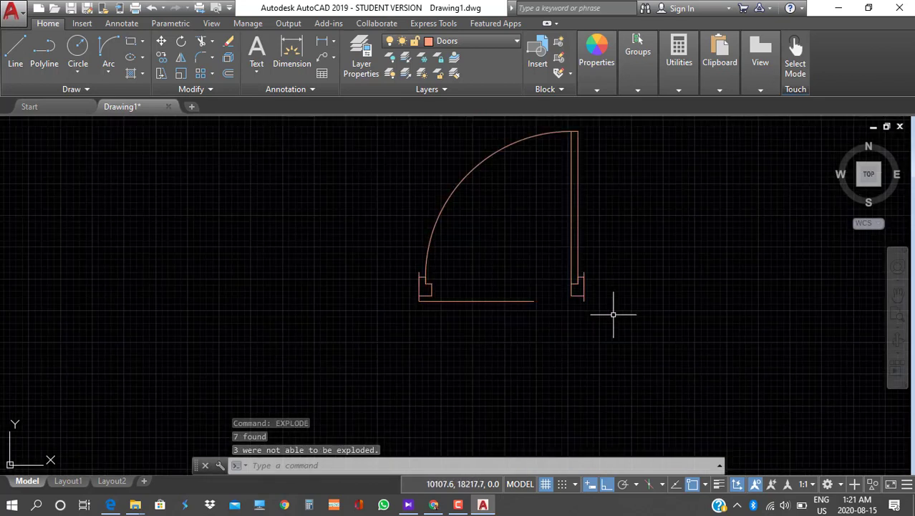
pyautogui.click(548, 265)
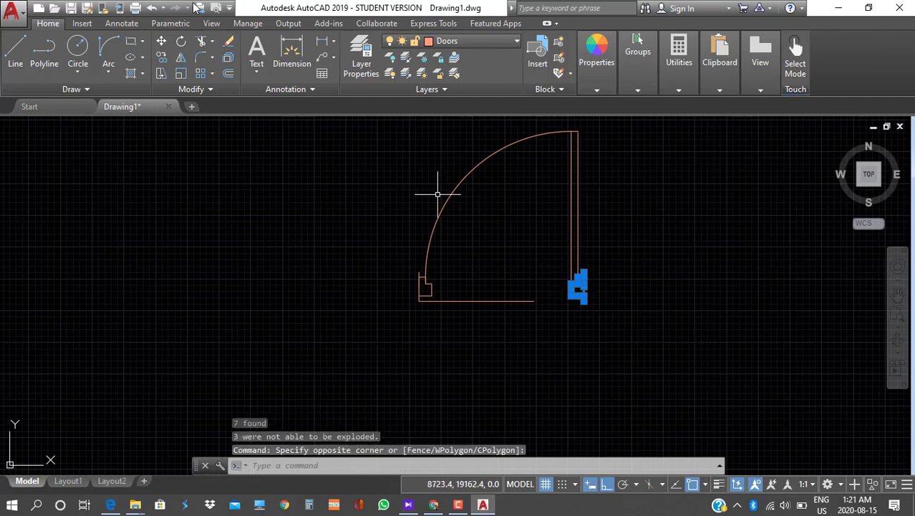
pyautogui.click(162, 42)
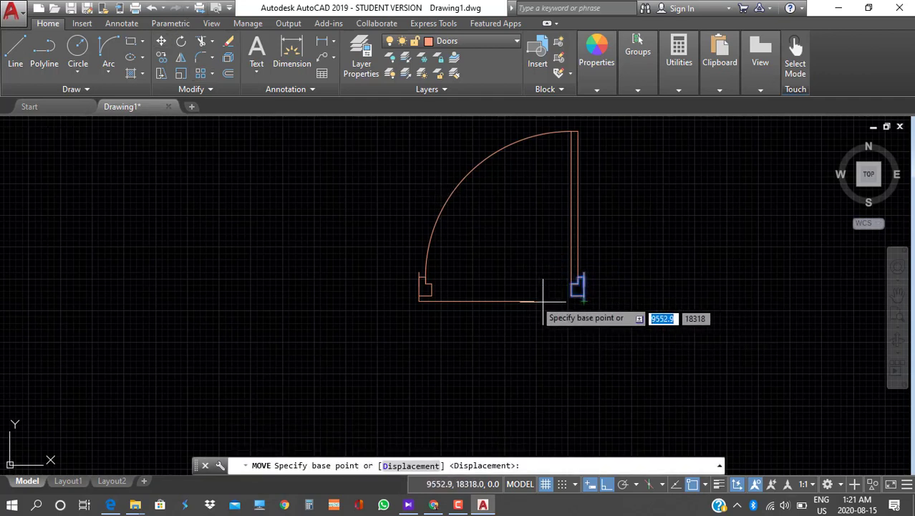
pyautogui.click(584, 301)
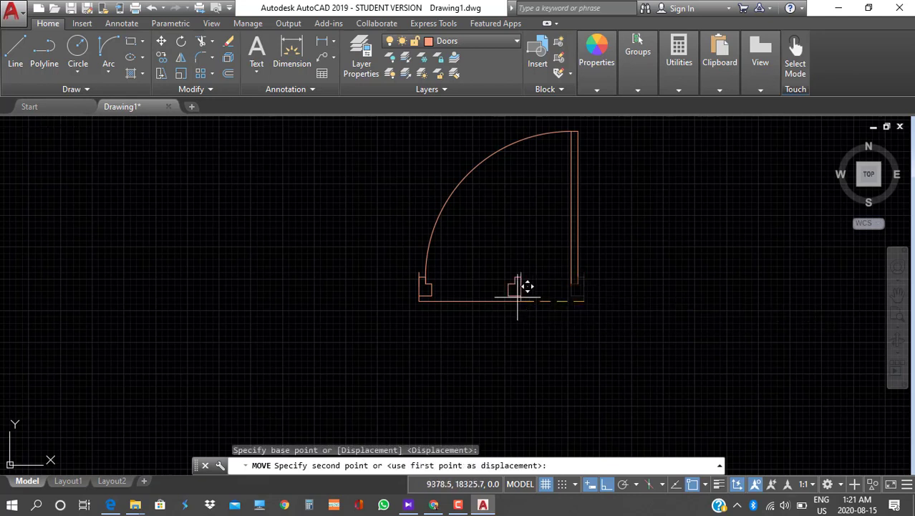
pyautogui.click(530, 301)
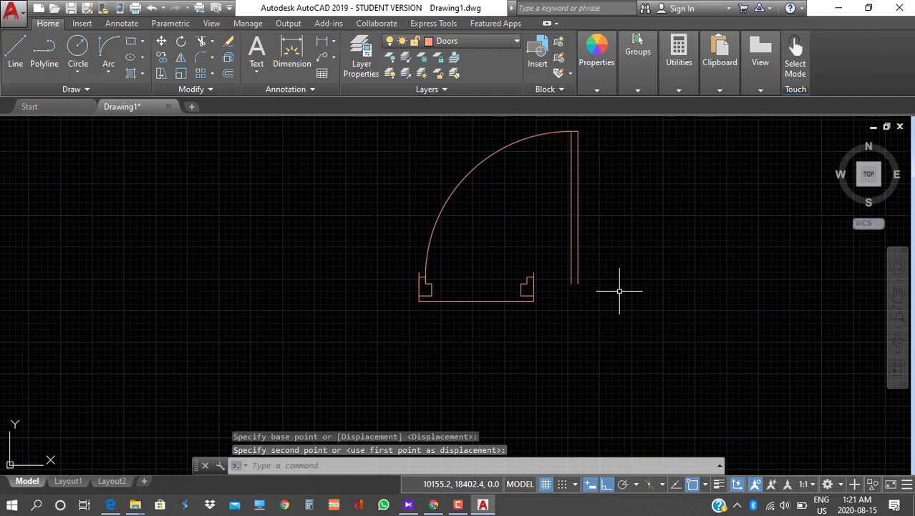
# Erase the copied door's old leaf lines and swing arc, keeping both frames and the 900 line
pyautogui.click(630, 292)
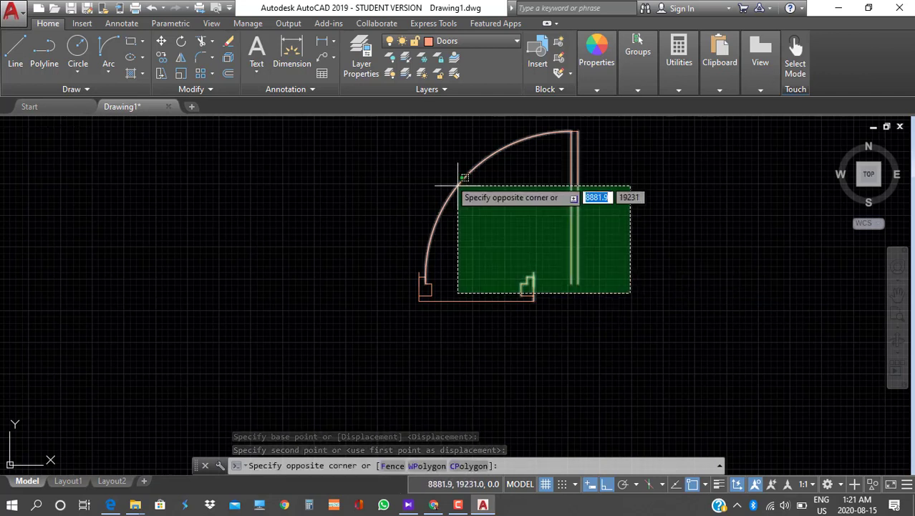
pyautogui.click(510, 176)
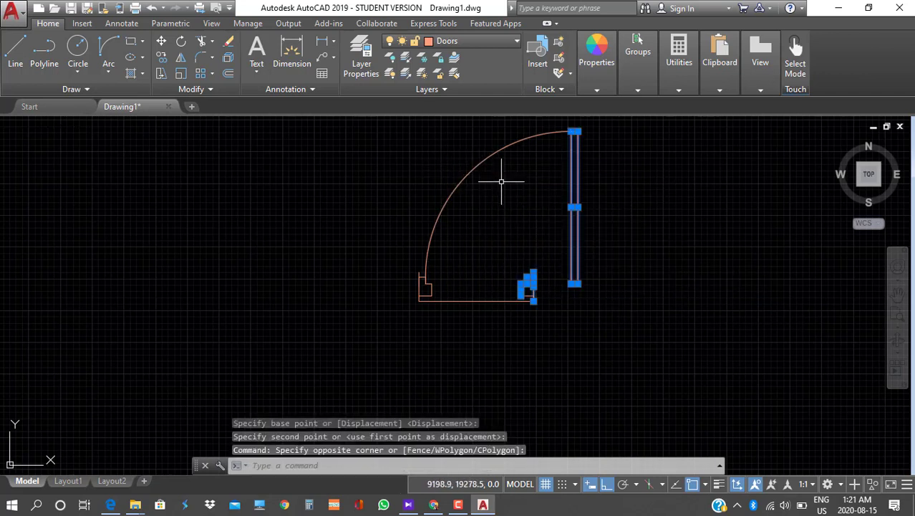
pyautogui.click(502, 181)
pyautogui.press('Escape')
pyautogui.press('Escape')
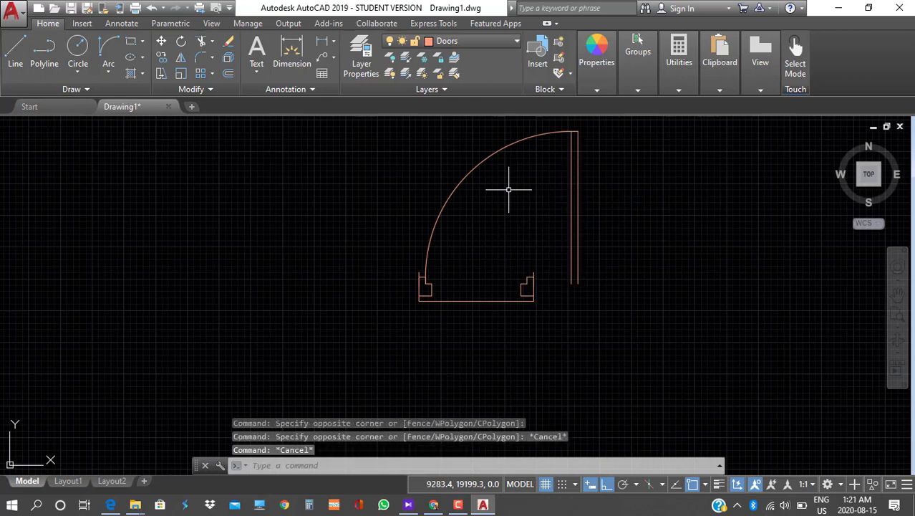
pyautogui.click(648, 209)
pyautogui.click(442, 163)
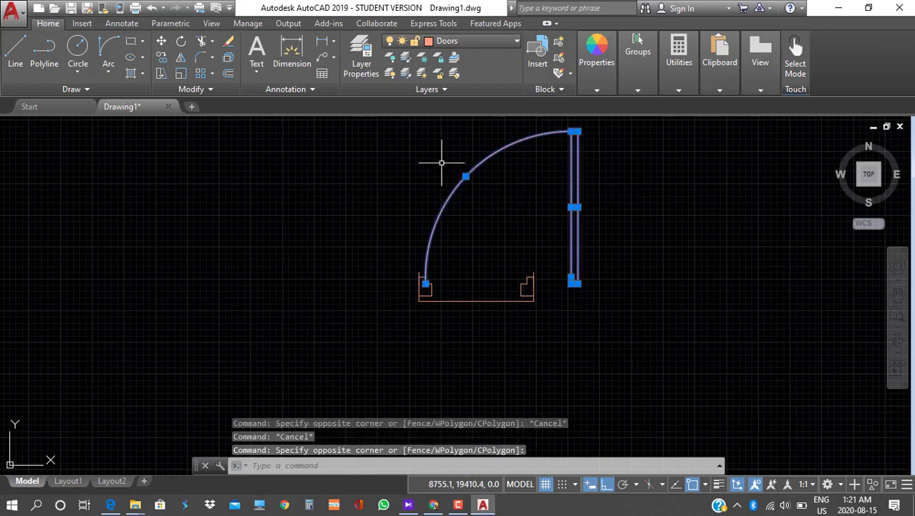
pyautogui.press('Delete')
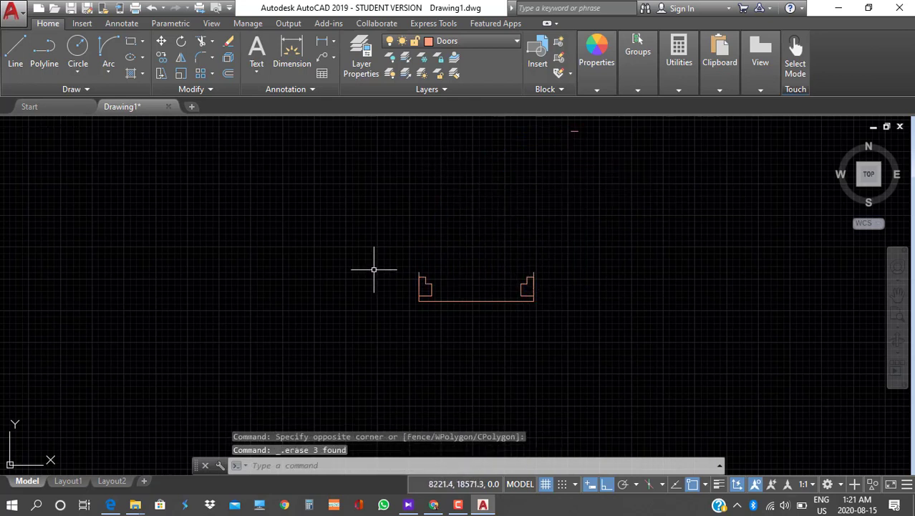
# Draw a horizontal line from the right frame's inner rebate corner to the left frame's matching rebate corner
pyautogui.write('l')
pyautogui.press('Return')
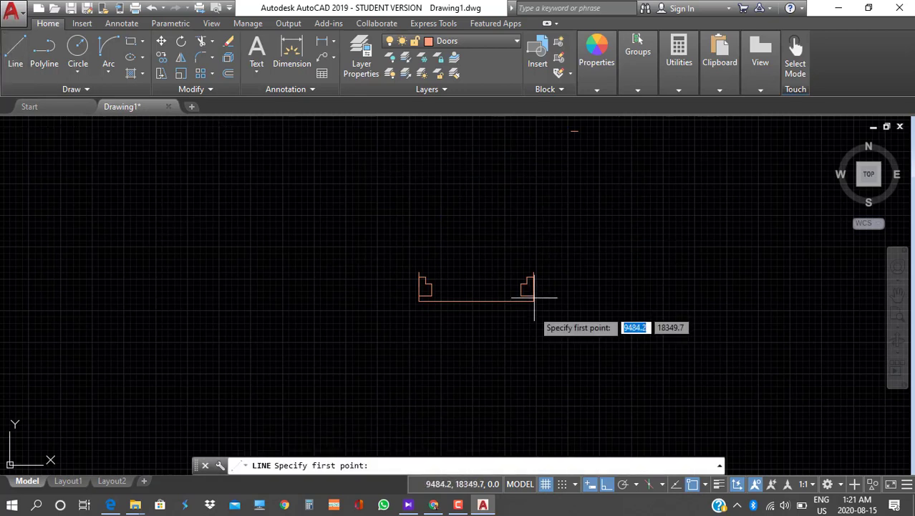
pyautogui.scroll(5, 514, 281)
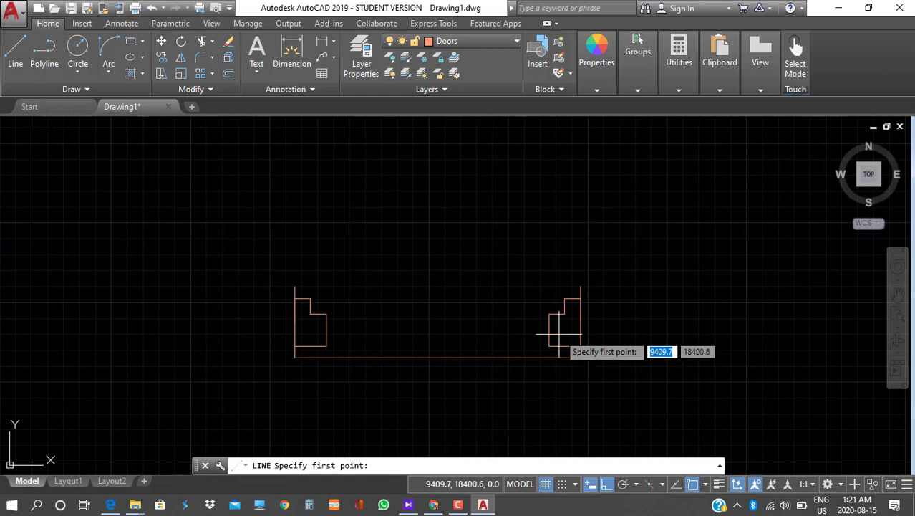
pyautogui.click(564, 314)
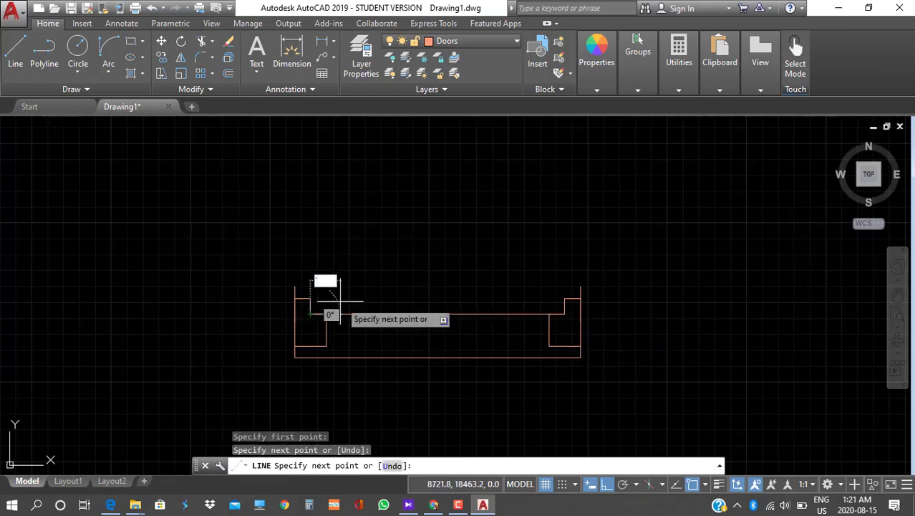
pyautogui.press('Escape')
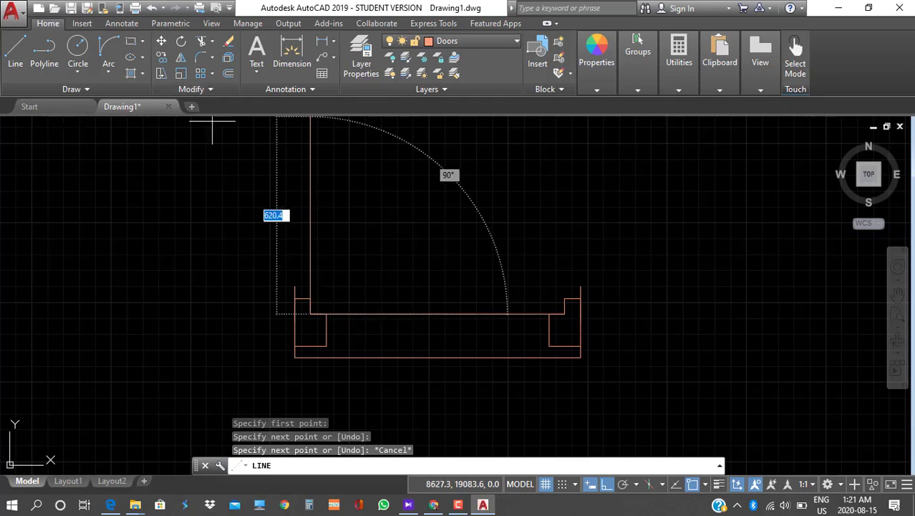
pyautogui.press('Escape')
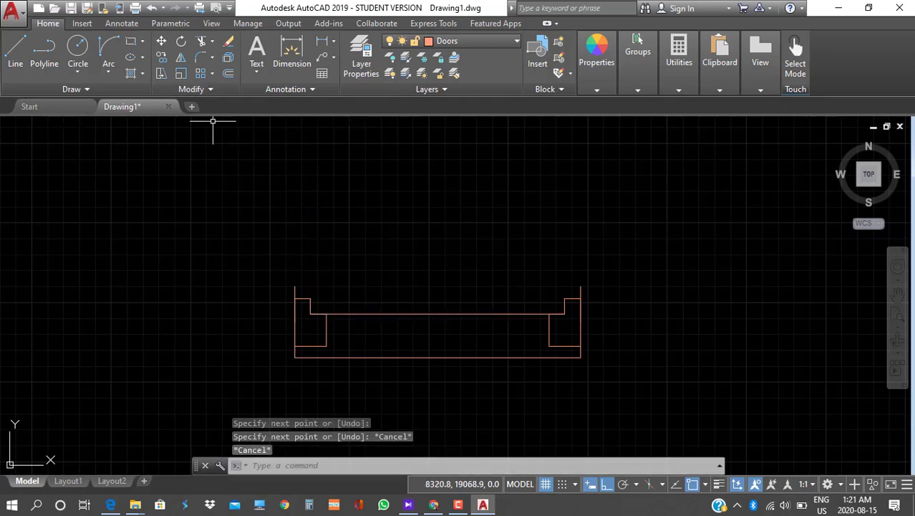
# Rotate the line between the rebates about its right end so it stands vertically above the right frame
pyautogui.click(182, 43)
pyautogui.click(485, 312)
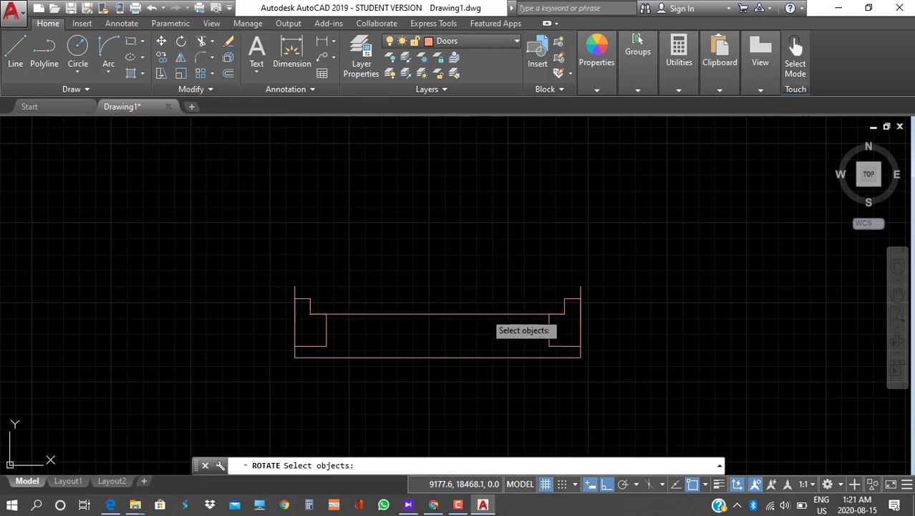
pyautogui.press('Return')
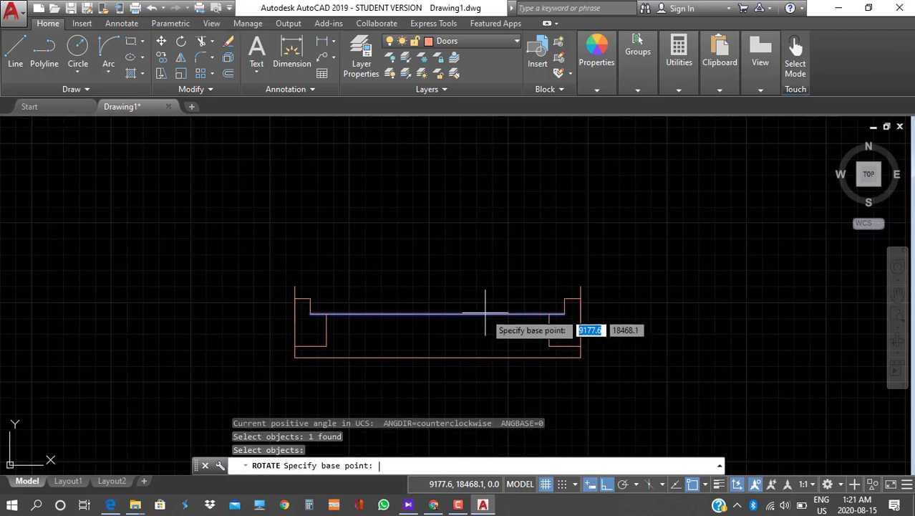
pyautogui.click(565, 313)
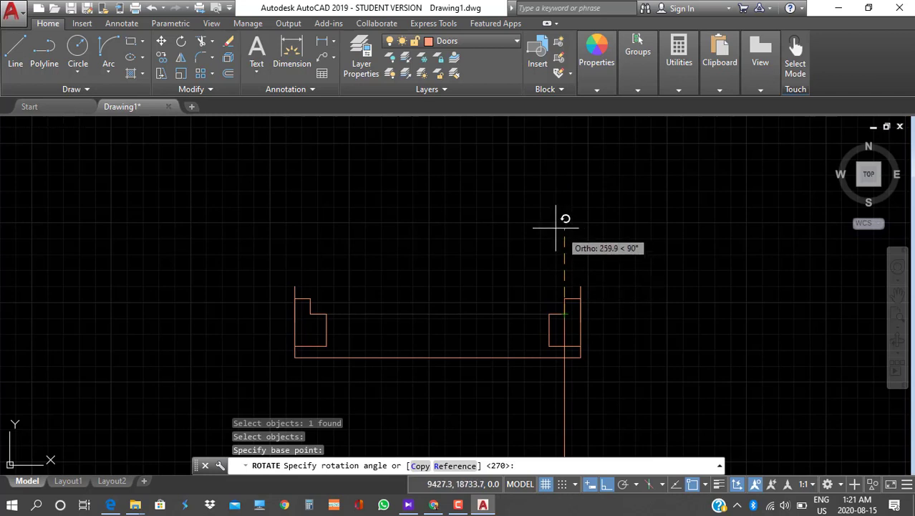
pyautogui.click(536, 404)
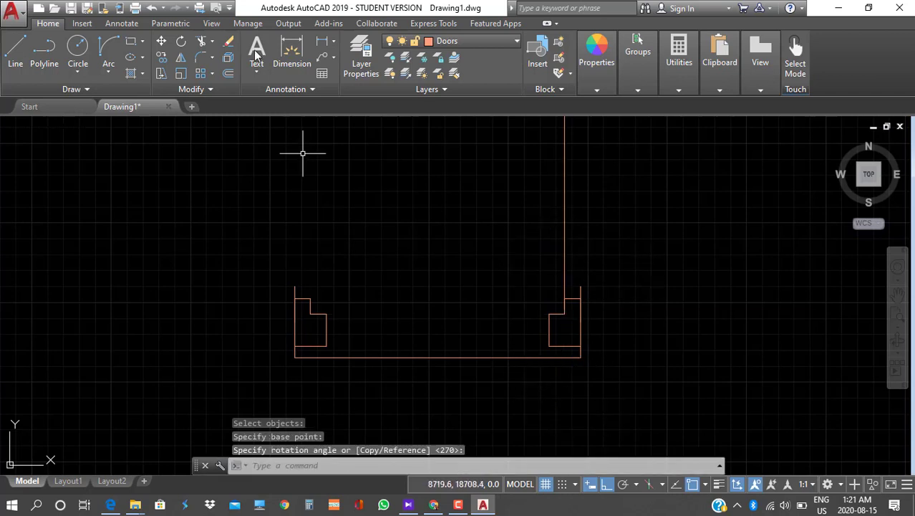
# Offset the vertical leaf line 50 toward the opening and close the leaf's upper end with a short line
pyautogui.click(228, 73)
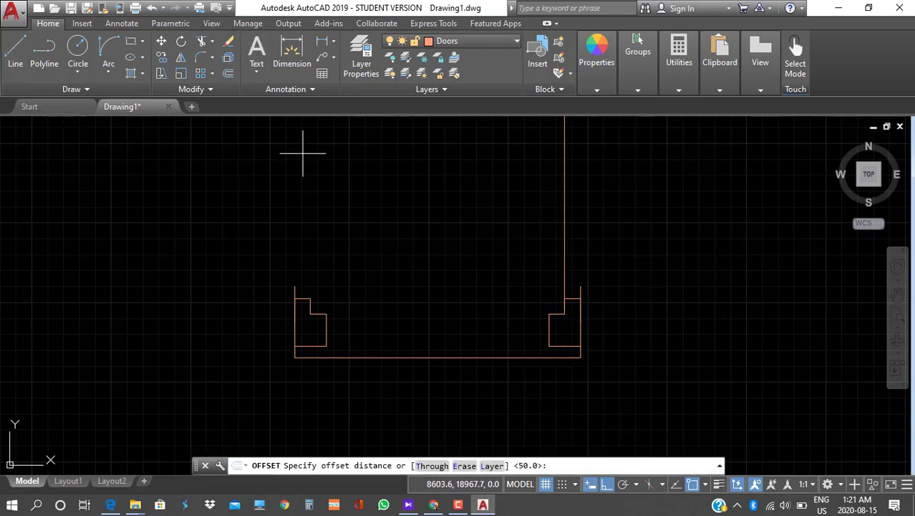
pyautogui.press('Return')
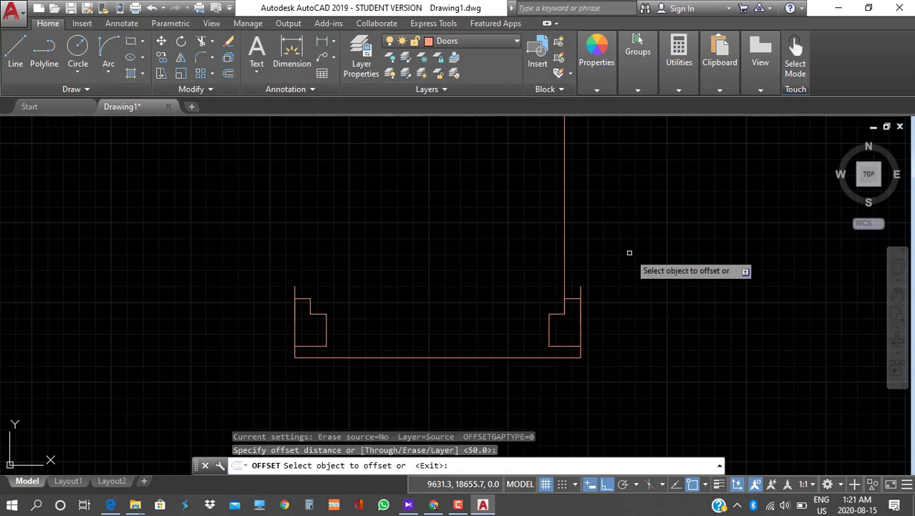
pyautogui.click(564, 233)
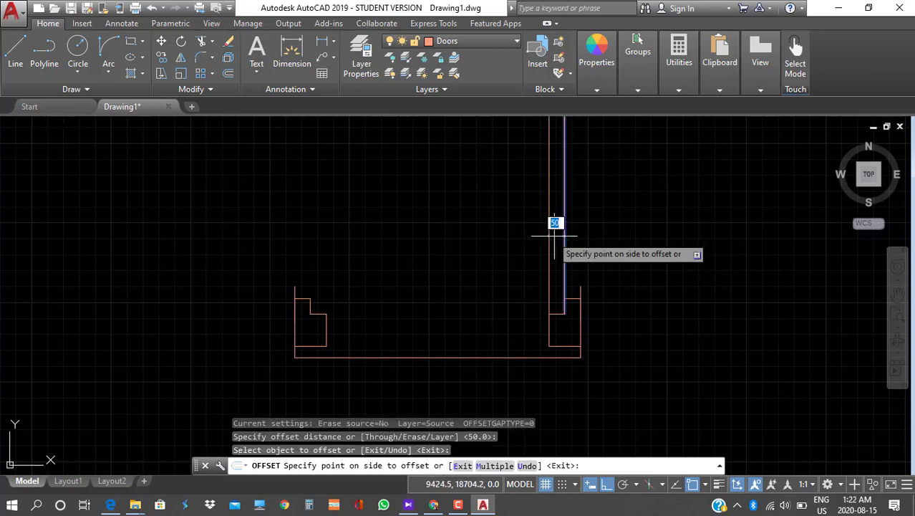
pyautogui.click(545, 236)
pyautogui.scroll(-2, 535, 238)
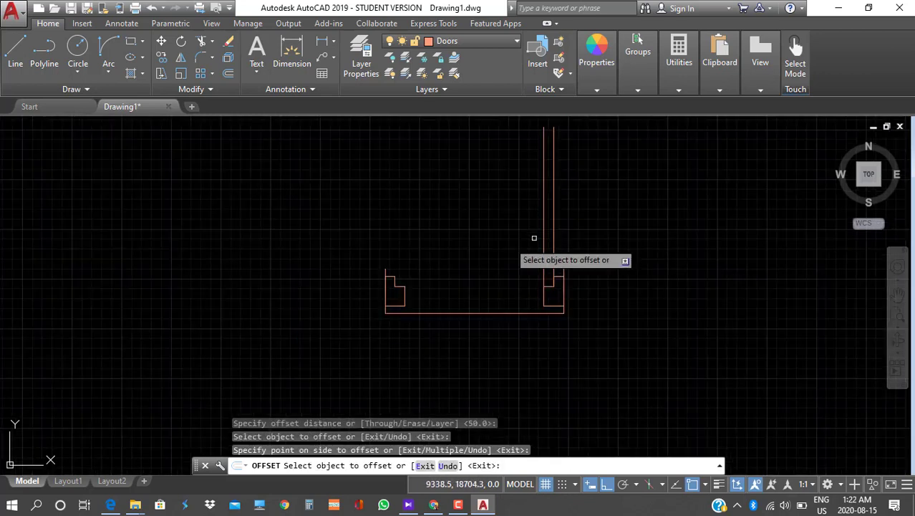
pyautogui.click(15, 50)
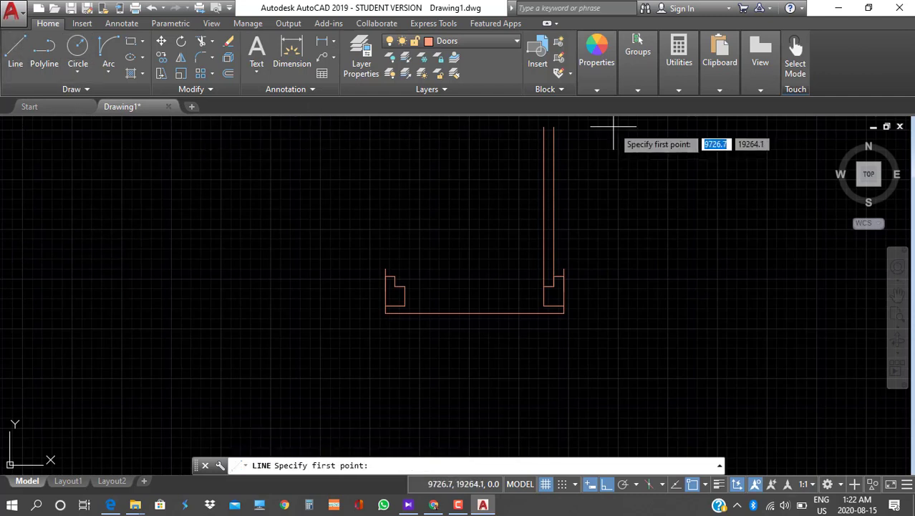
pyautogui.click(554, 127)
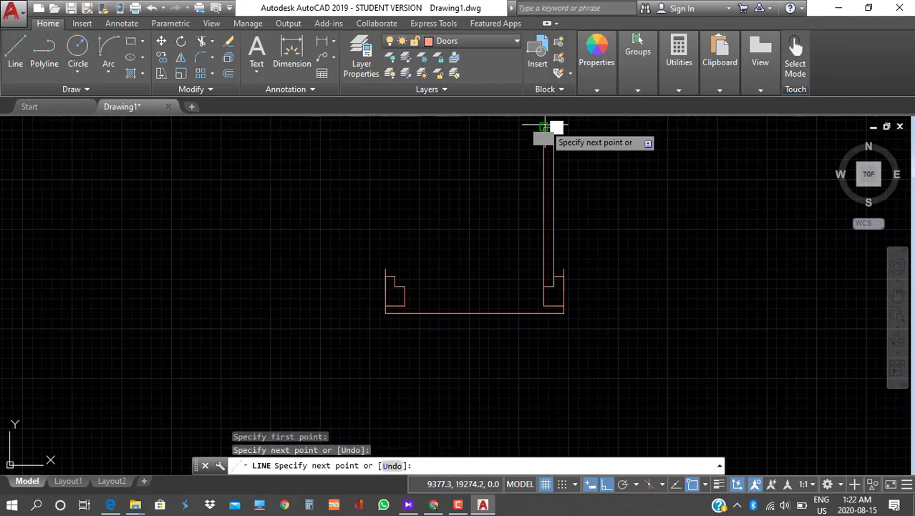
# Draw the door swing as a Start, End, Direction arc from the leaf's upper inner corner to the left frame's rebate corner
pyautogui.click(107, 74)
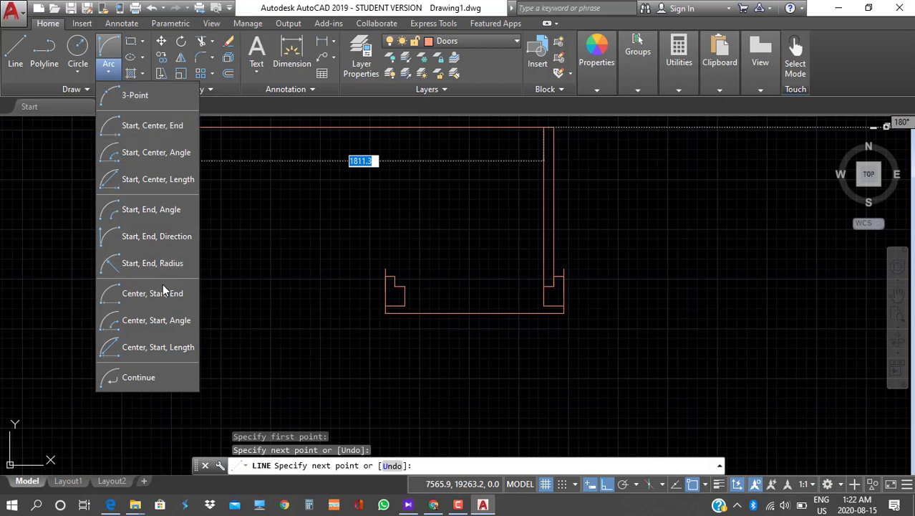
pyautogui.click(163, 235)
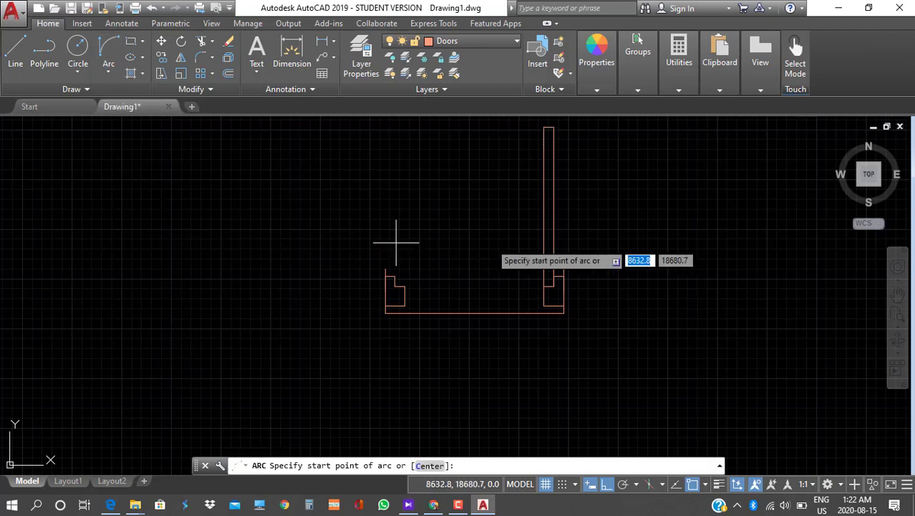
pyautogui.click(543, 127)
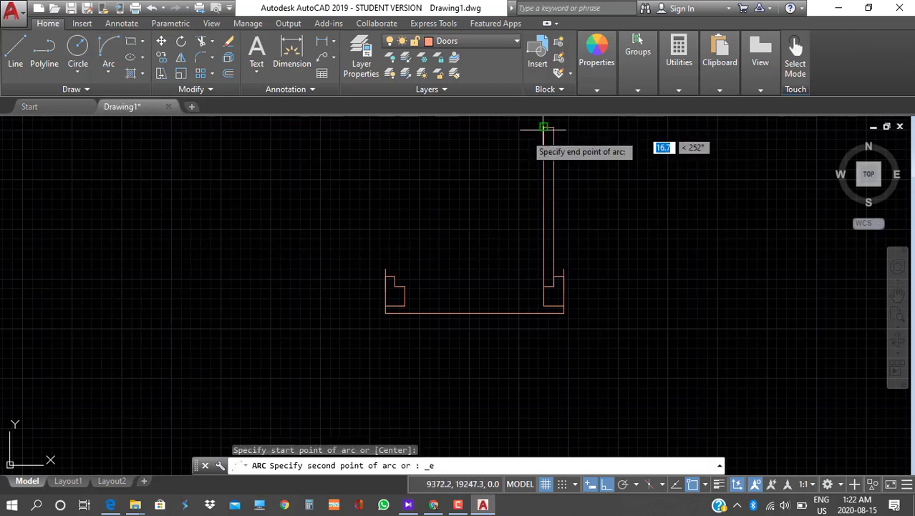
pyautogui.click(395, 286)
pyautogui.click(348, 164)
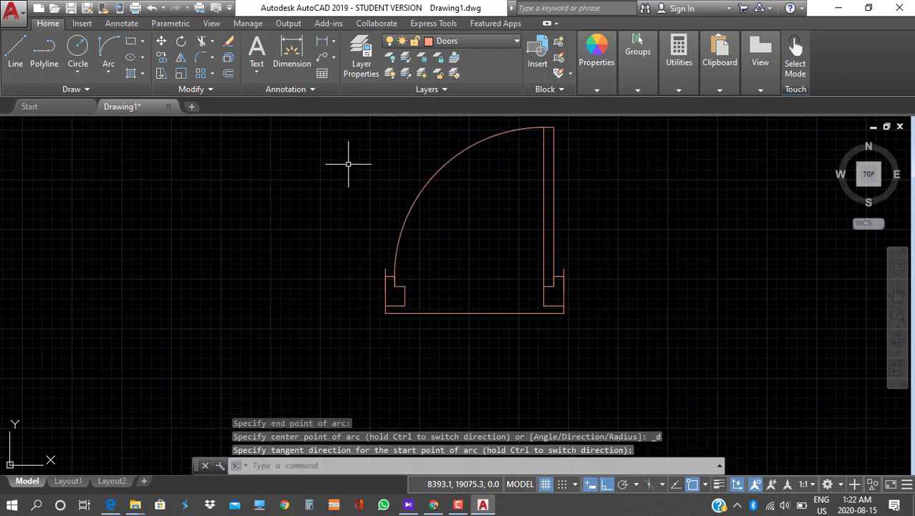
# Erase the 900 reference line beneath the two door frames
pyautogui.scroll(-2, 383, 225)
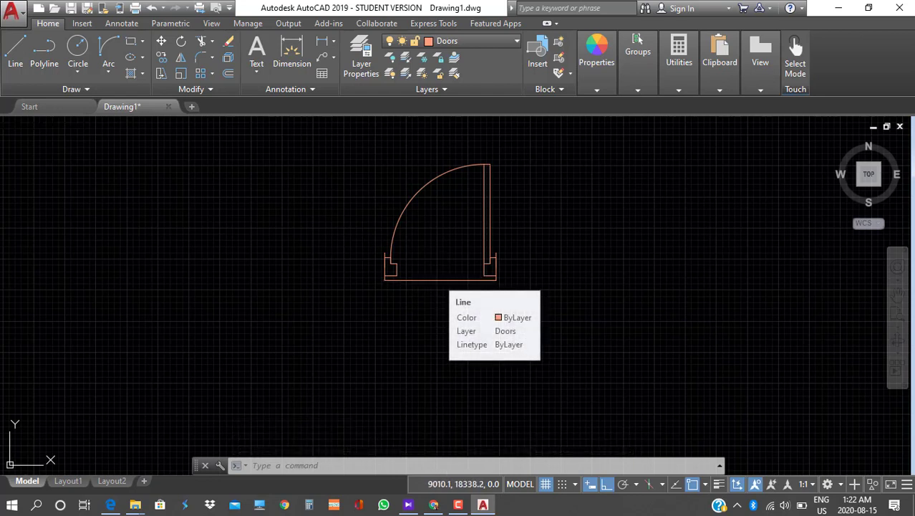
pyautogui.click(438, 278)
pyautogui.press('Delete')
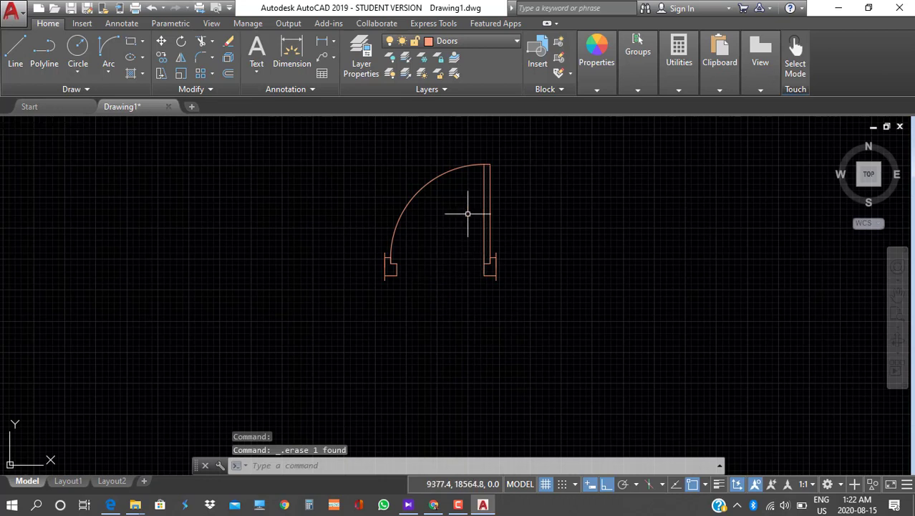
# Copy the finished D2 door into the plan's upper-left room with Ortho off, using the left frame's lower outer corner as base point
pyautogui.click(320, 136)
pyautogui.click(547, 327)
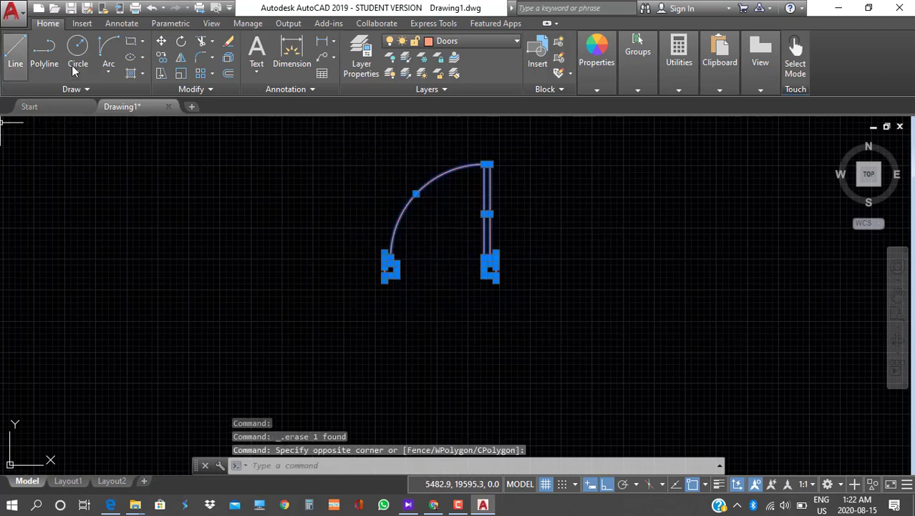
pyautogui.click(161, 57)
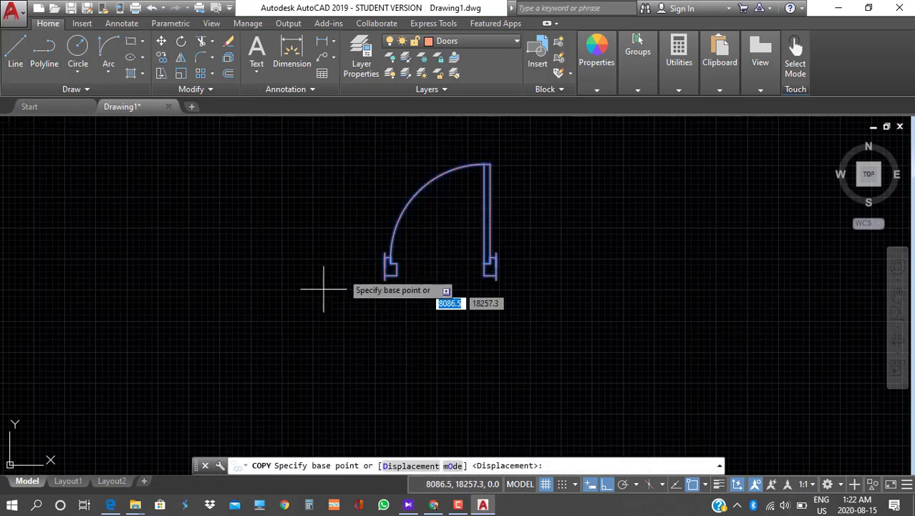
pyautogui.click(384, 280)
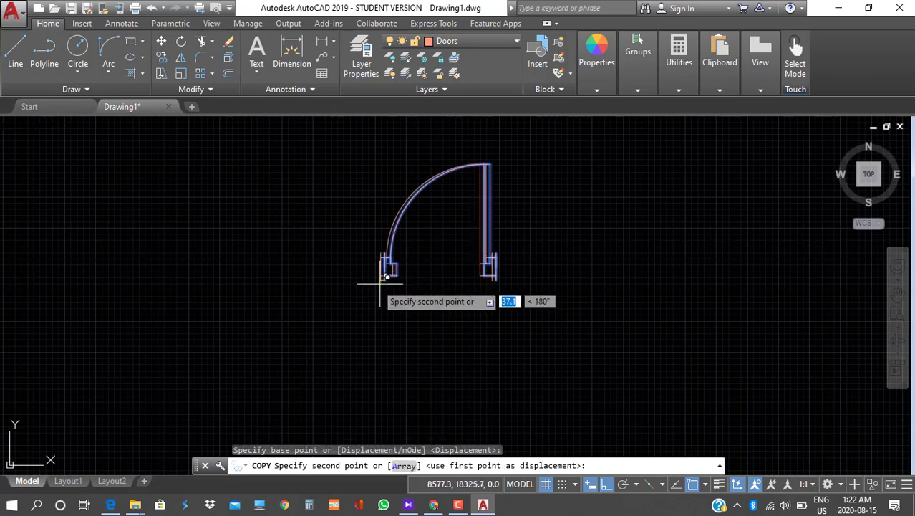
pyautogui.click(605, 485)
pyautogui.scroll(-4, 301, 306)
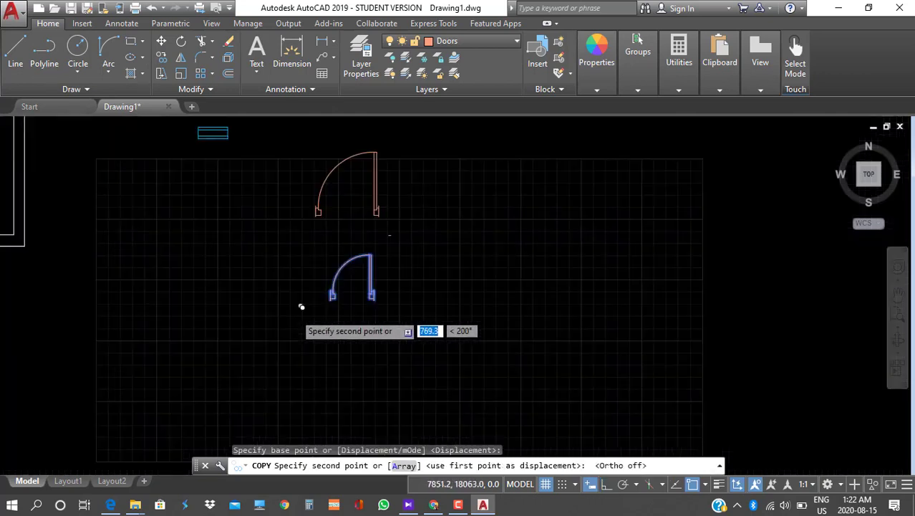
pyautogui.scroll(-3, 298, 310)
pyautogui.moveTo(296, 313); pyautogui.dragTo(630, 349, button='middle')
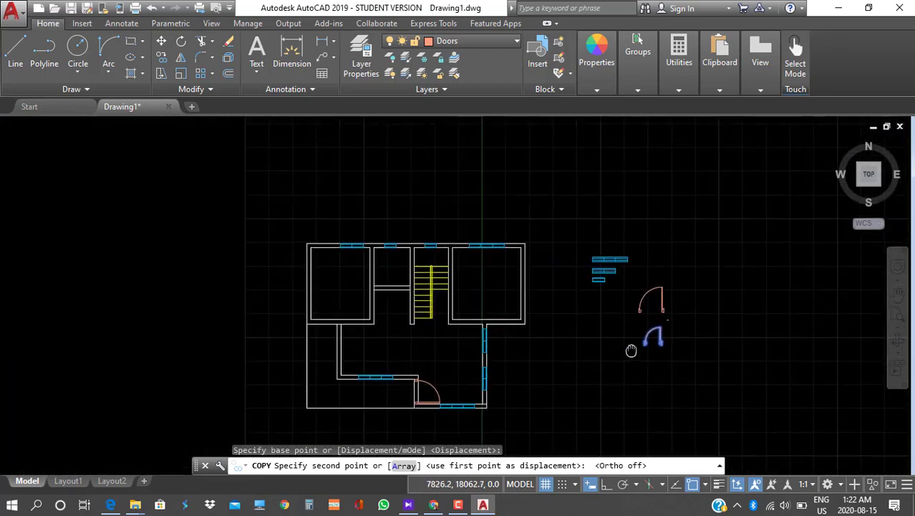
pyautogui.scroll(8, 354, 300)
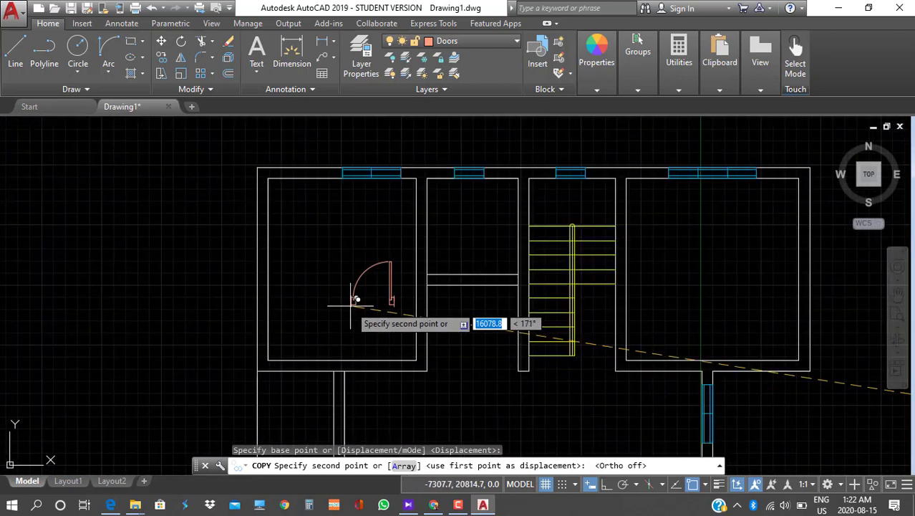
pyautogui.moveTo(352, 312); pyautogui.dragTo(297, 174, button='middle')
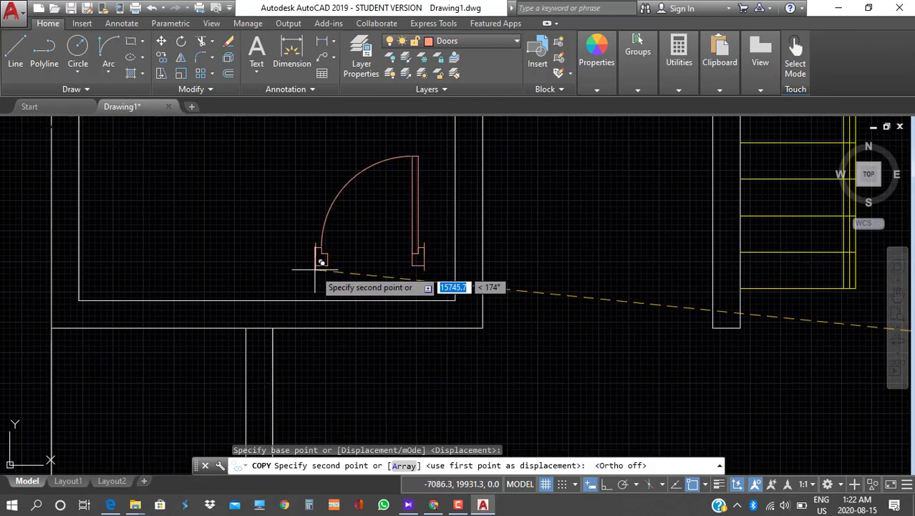
pyautogui.click(315, 270)
pyautogui.press('Escape')
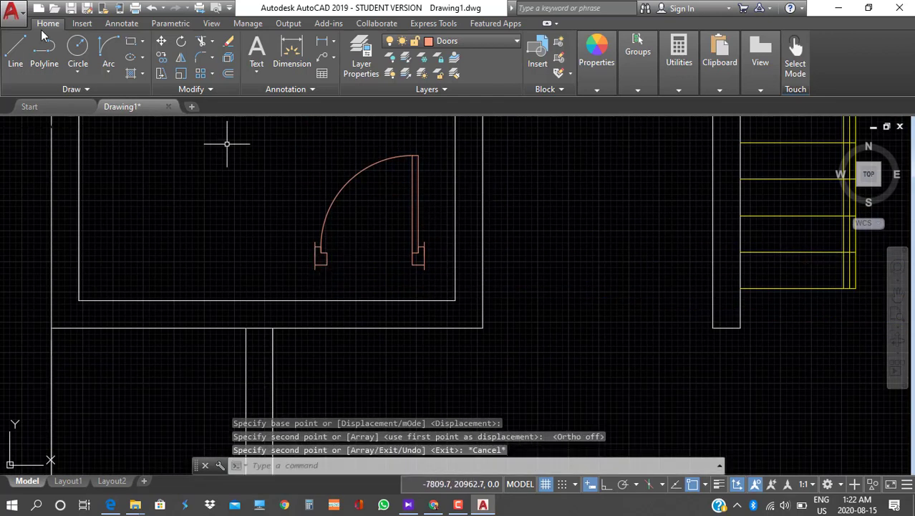
# Move the D2 door copy from its right frame's upper outer corner to the upper-left room's lower-right inner corner
pyautogui.click(162, 41)
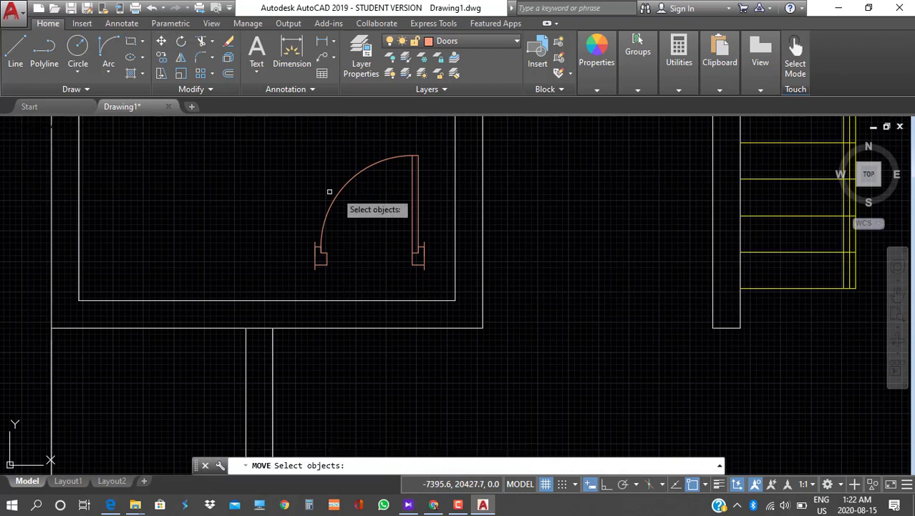
pyautogui.click(431, 277)
pyautogui.click(228, 154)
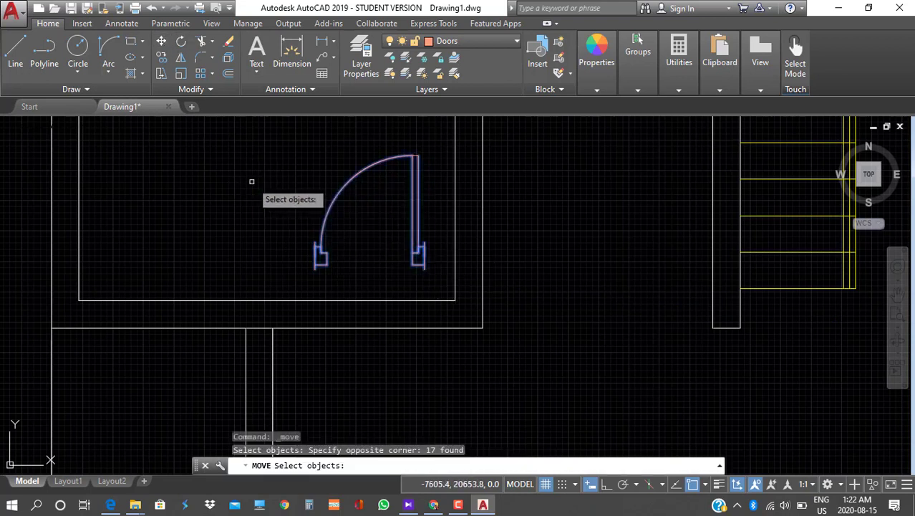
pyautogui.press('Return')
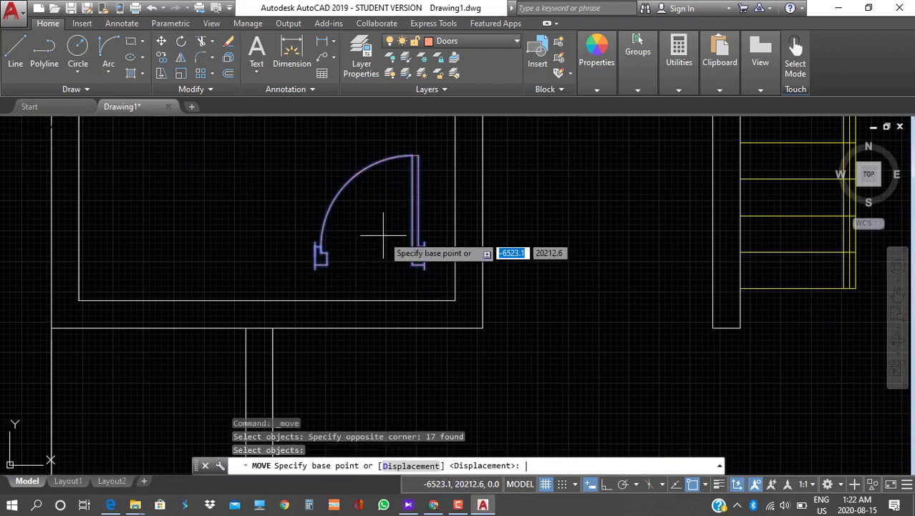
pyautogui.click(424, 243)
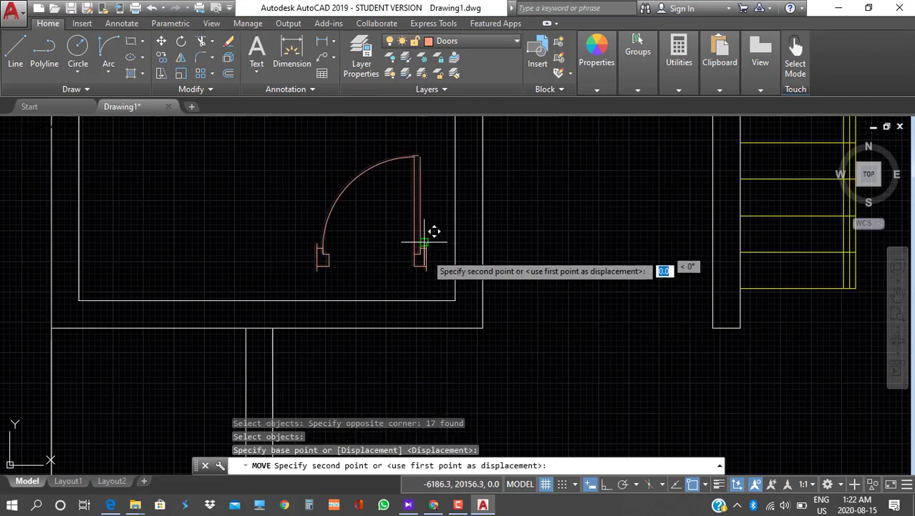
pyautogui.click(455, 299)
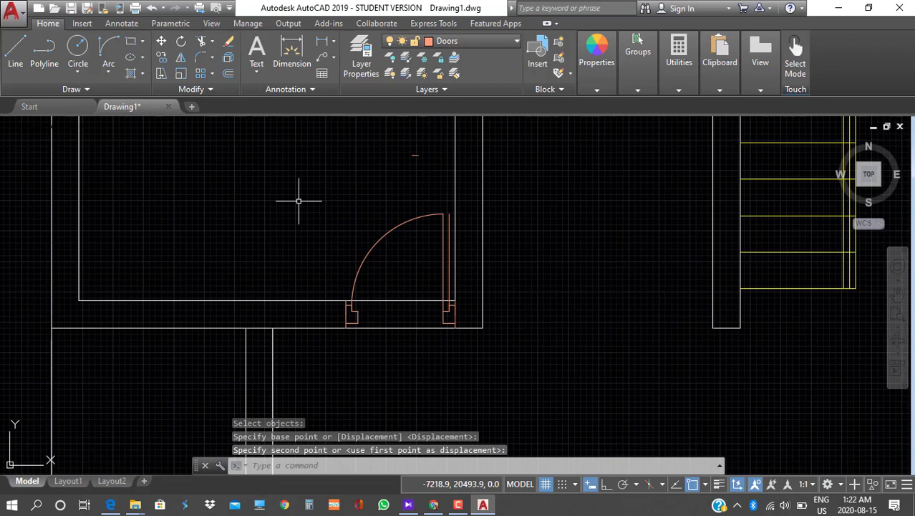
# Draw a 50 line closing the upper end of the moved door's leaf
pyautogui.click(15, 50)
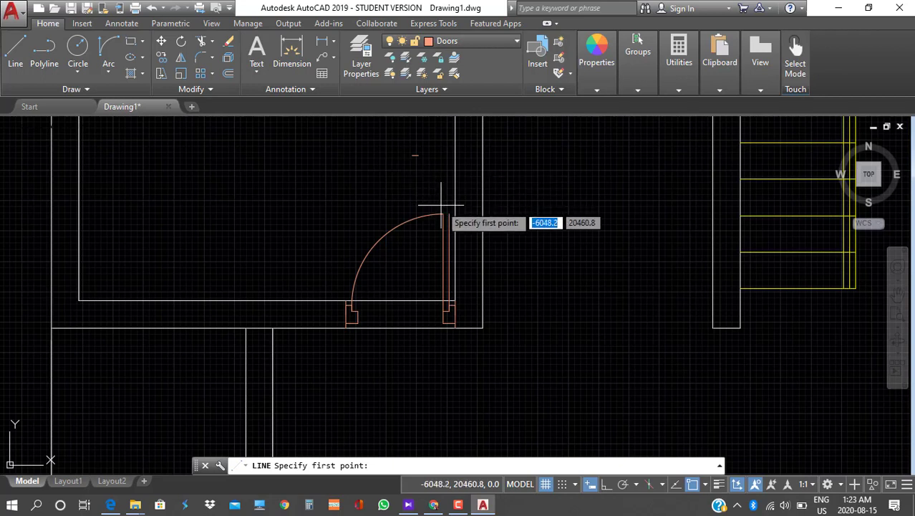
pyautogui.click(450, 213)
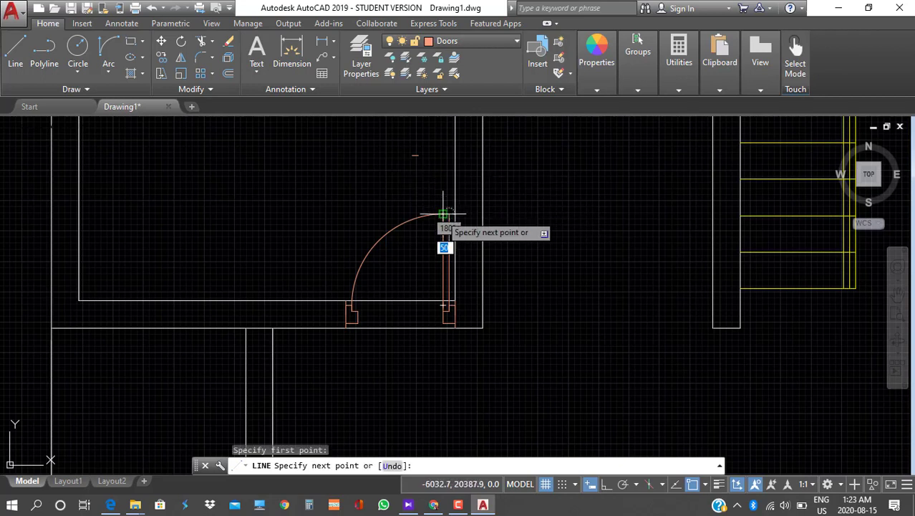
pyautogui.click(443, 214)
pyautogui.press('Return')
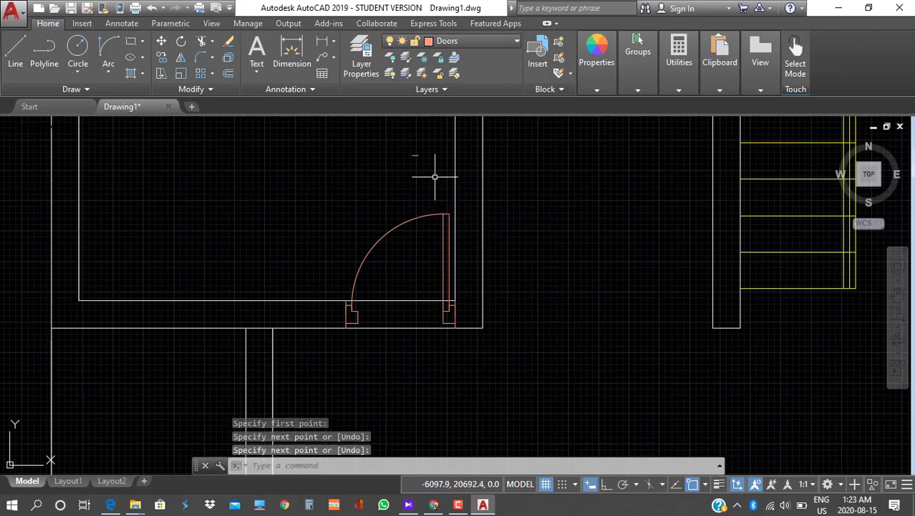
# Erase the stray short leaf-end line left above the moved door
pyautogui.click(435, 177)
pyautogui.click(384, 144)
pyautogui.press('Delete')
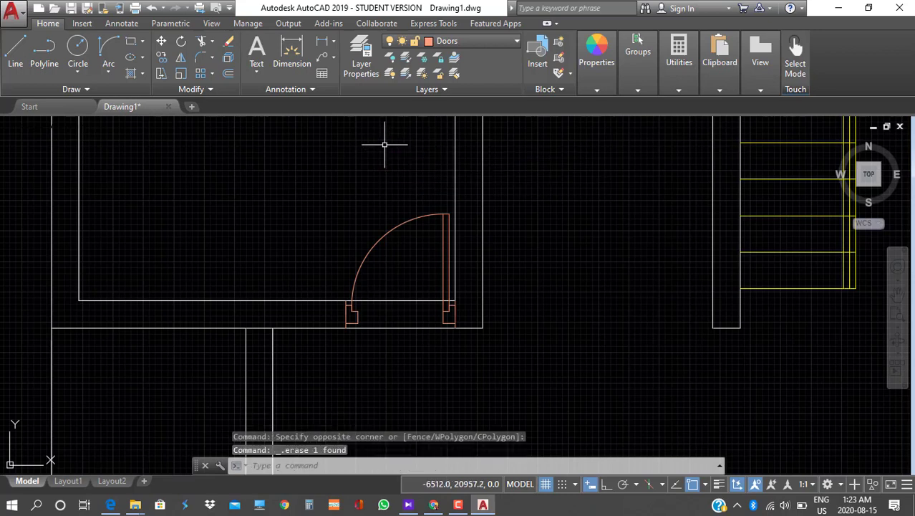
# Copy the D2 door beside the plan into the upper-right room, using the left frame's lower outer corner as base point
pyautogui.scroll(-8, 620, 348)
pyautogui.scroll(2, 629, 347)
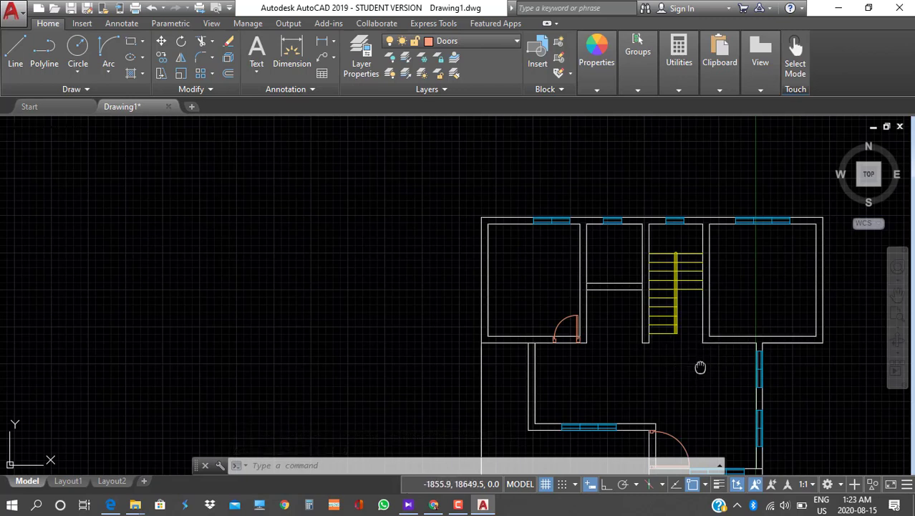
pyautogui.moveTo(700, 367); pyautogui.dragTo(382, 306, button='middle')
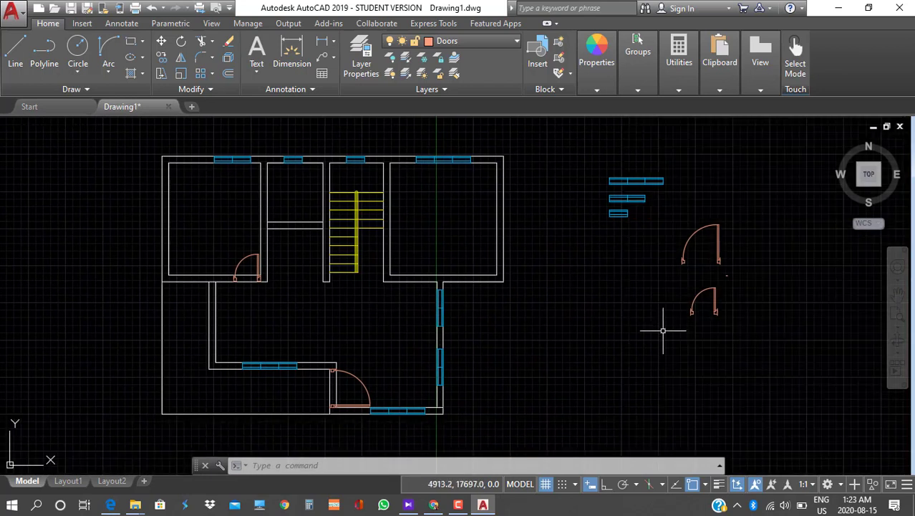
pyautogui.click(732, 322)
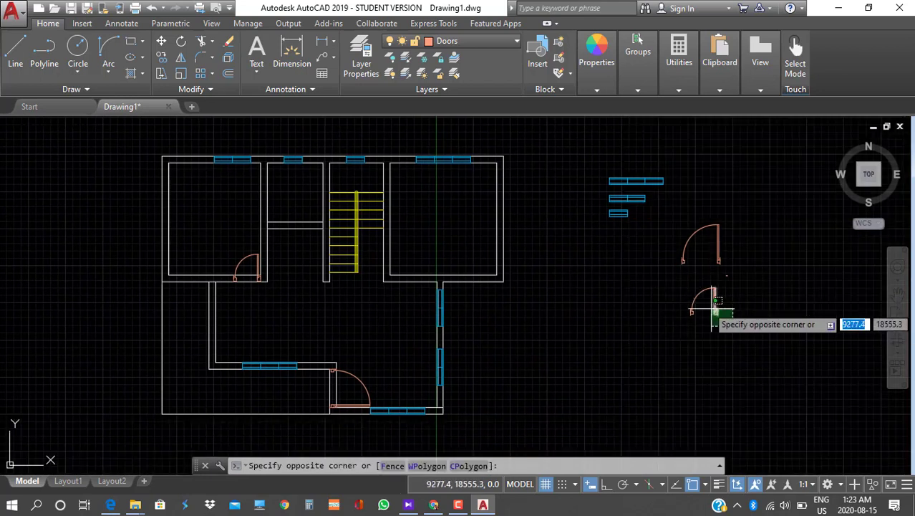
pyautogui.click(661, 289)
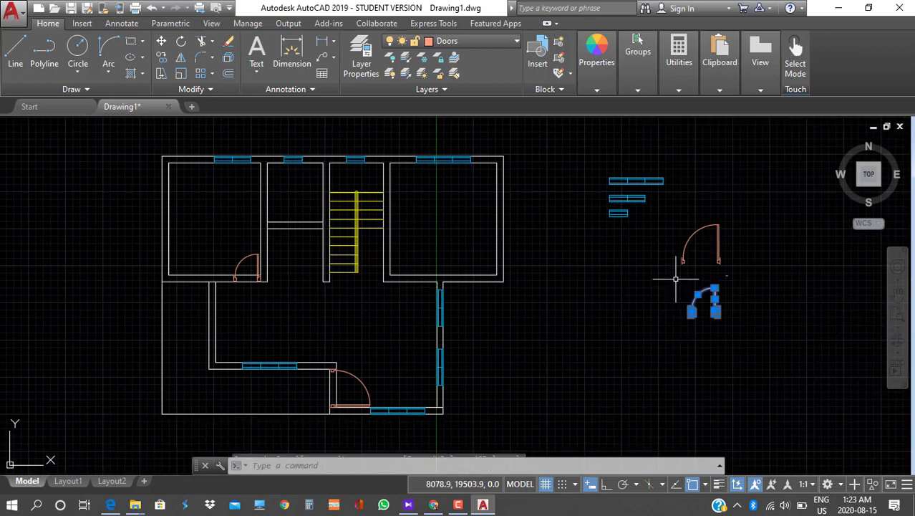
pyautogui.click(162, 60)
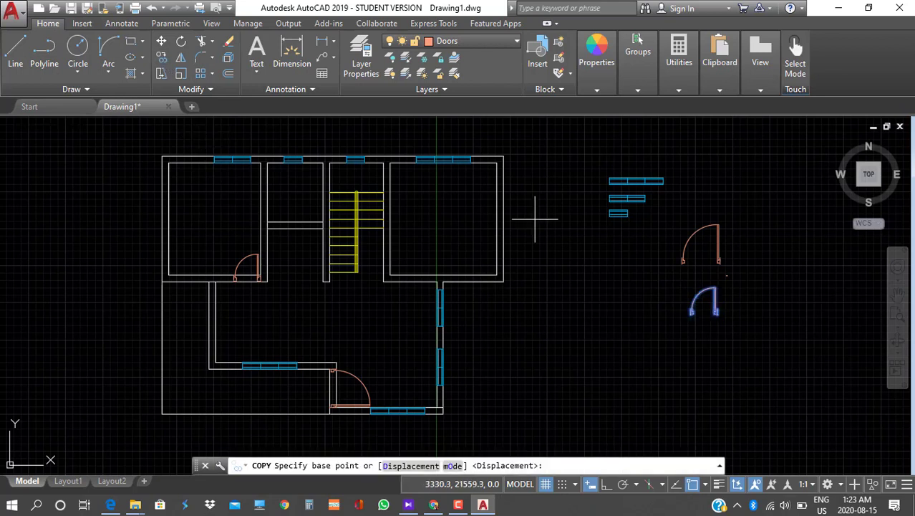
pyautogui.click(691, 315)
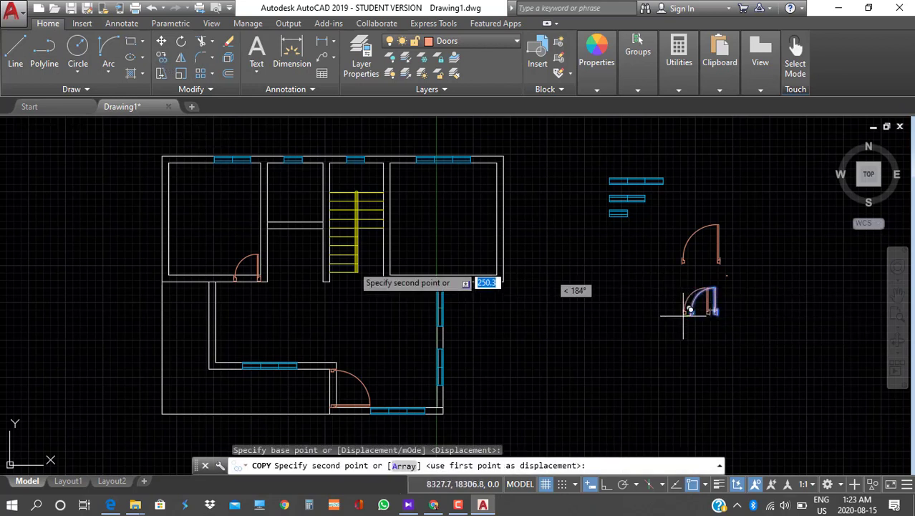
pyautogui.click(403, 256)
pyautogui.press('Escape')
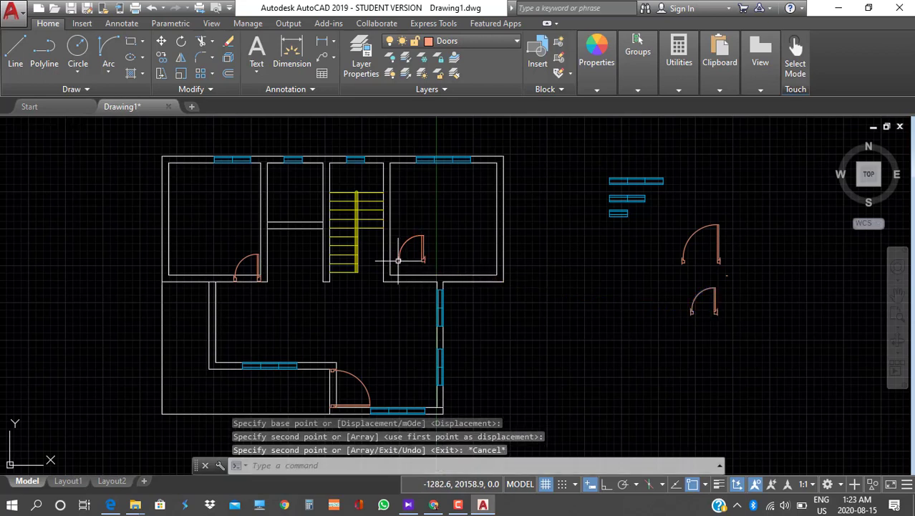
# Rotate the upper-right room's door copy by -90 degrees about its right frame's lower outer corner
pyautogui.scroll(3, 397, 260)
pyautogui.scroll(3, 392, 265)
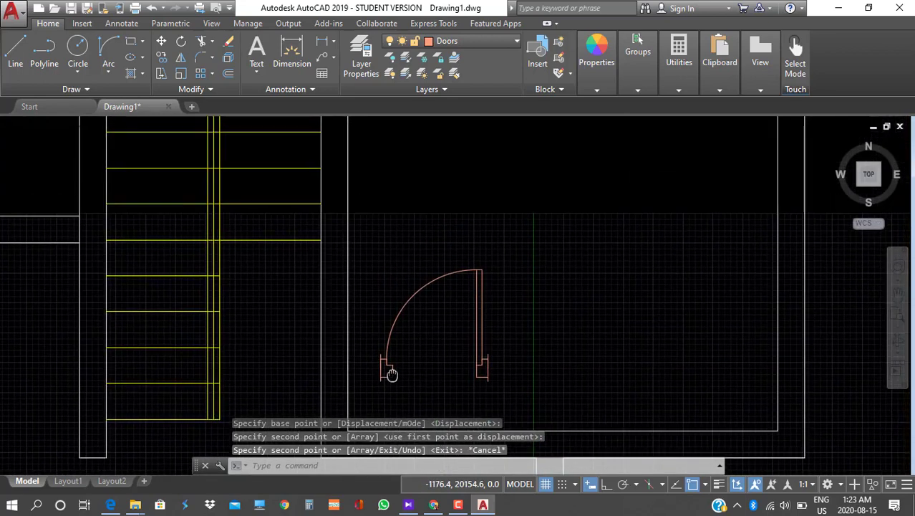
pyautogui.moveTo(388, 369); pyautogui.dragTo(380, 318, button='middle')
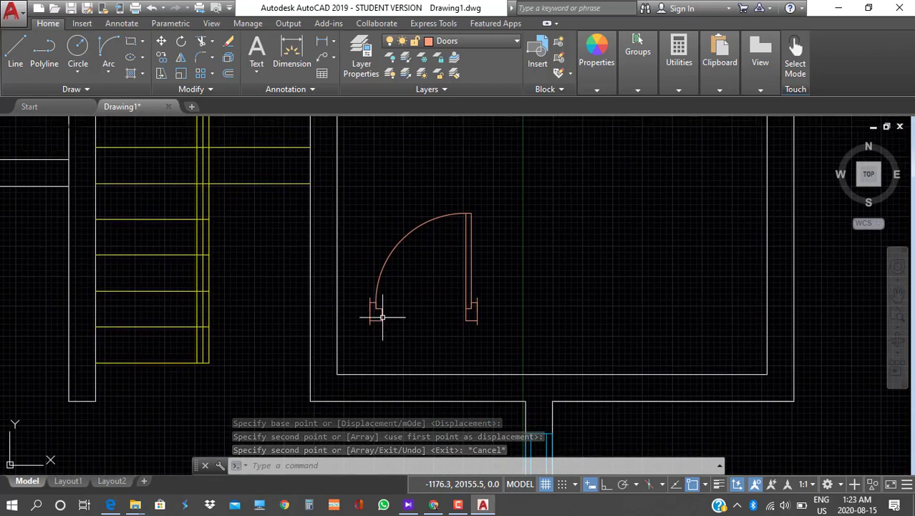
pyautogui.click(182, 41)
pyautogui.click(521, 365)
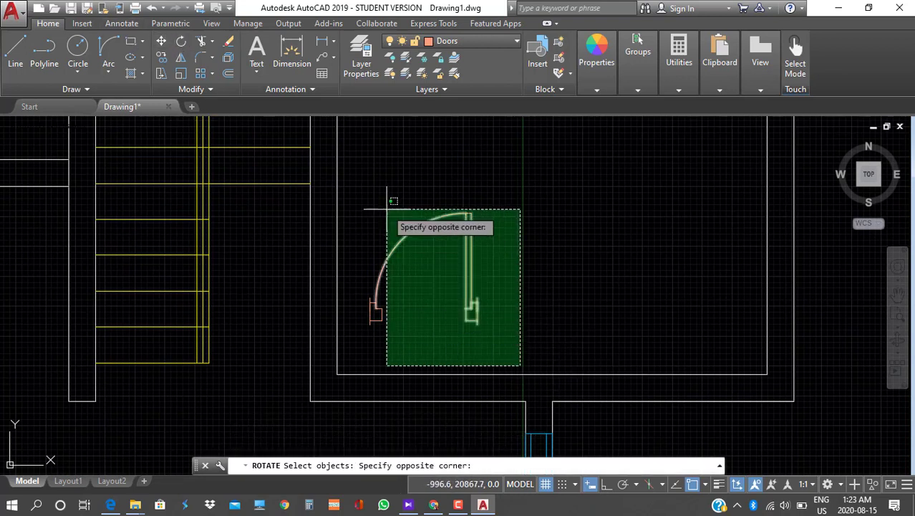
pyautogui.click(363, 186)
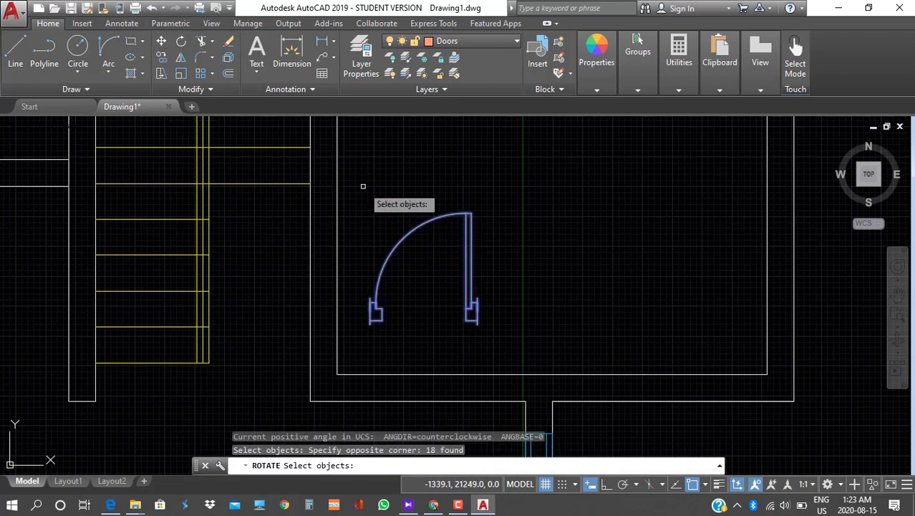
pyautogui.press('Return')
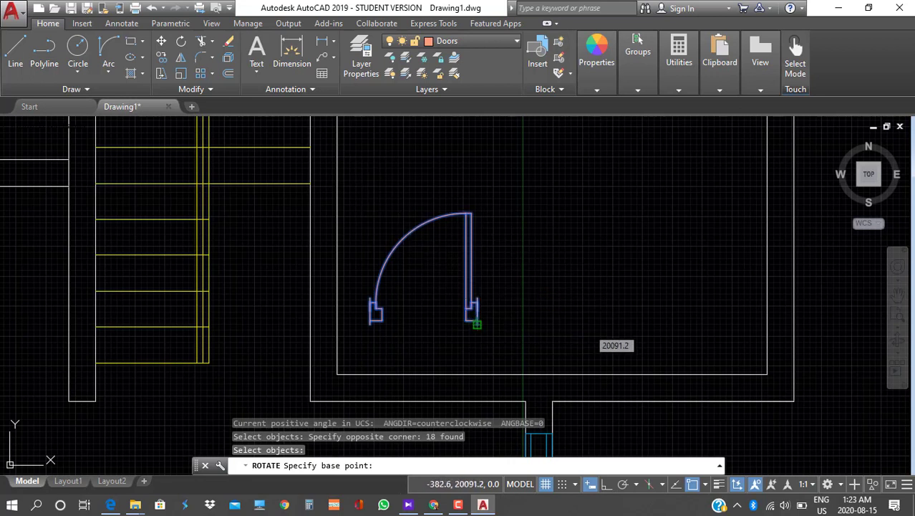
pyautogui.click(477, 324)
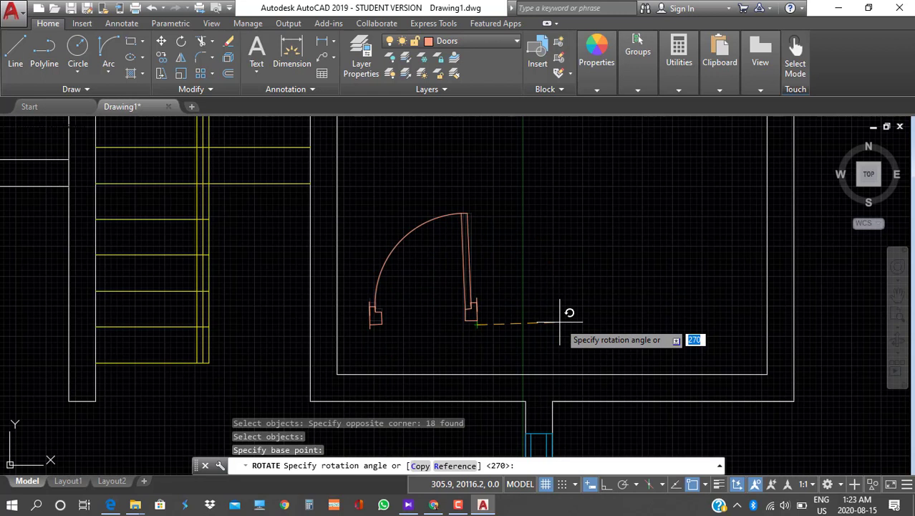
pyautogui.write('-90')
pyautogui.press('Return')
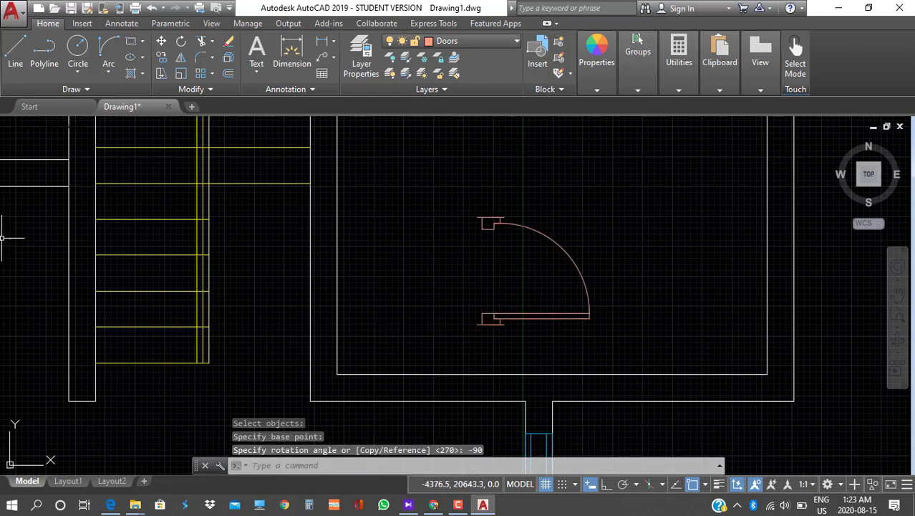
# Move the rotated door from its lower frame's room-side outer corner to the upper-right room's lower-left inner corner
pyautogui.click(162, 41)
pyautogui.click(609, 334)
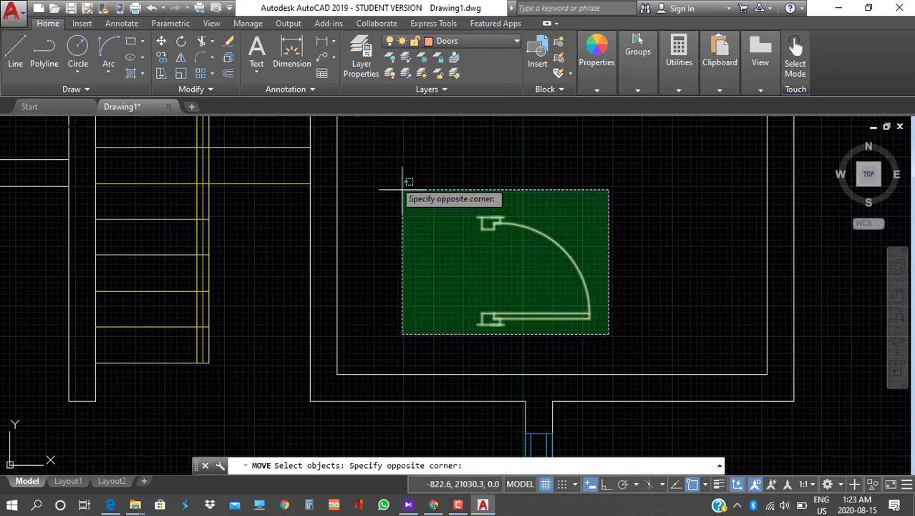
pyautogui.click(417, 239)
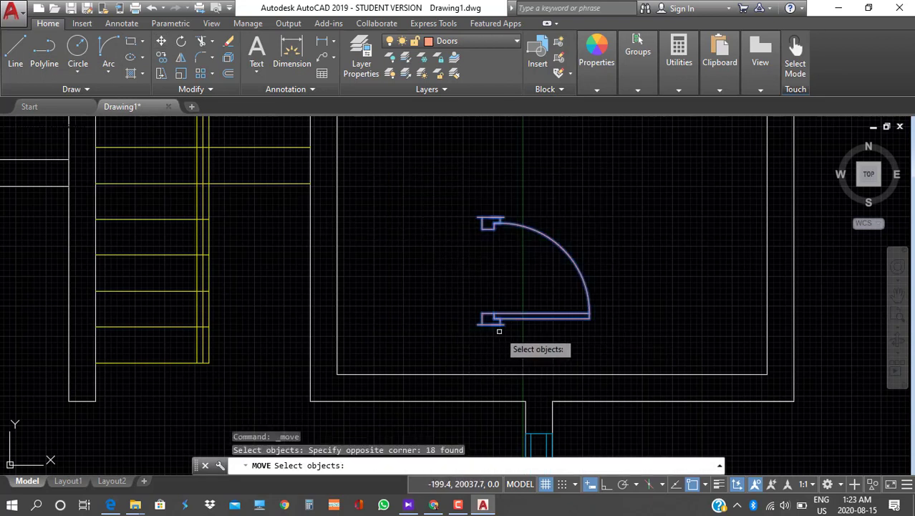
pyautogui.press('Return')
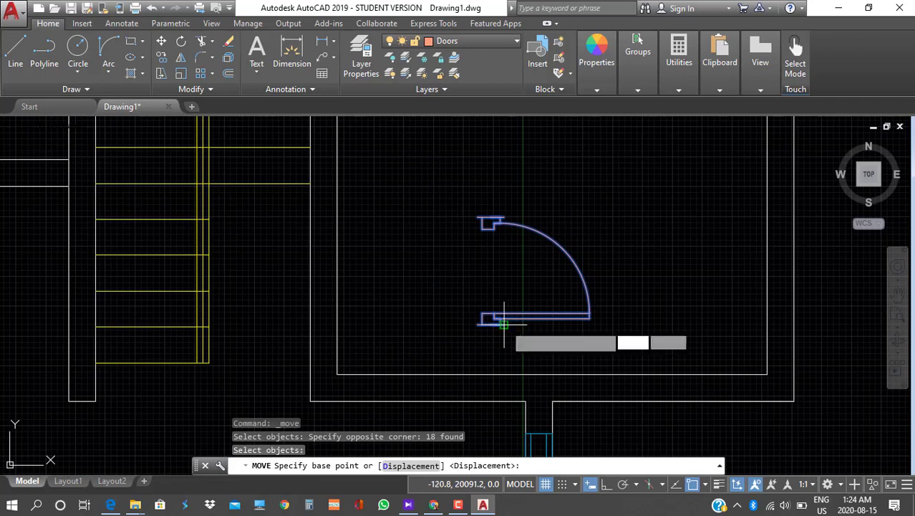
pyautogui.click(505, 325)
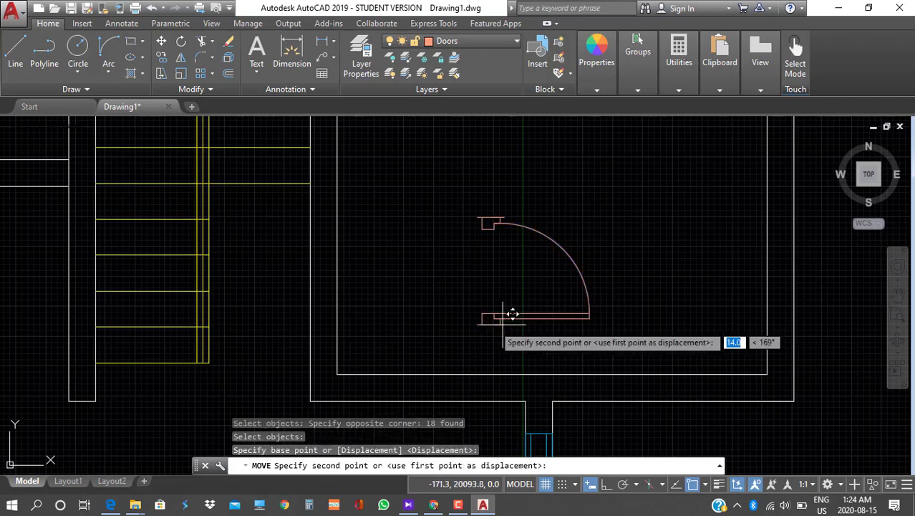
pyautogui.click(337, 374)
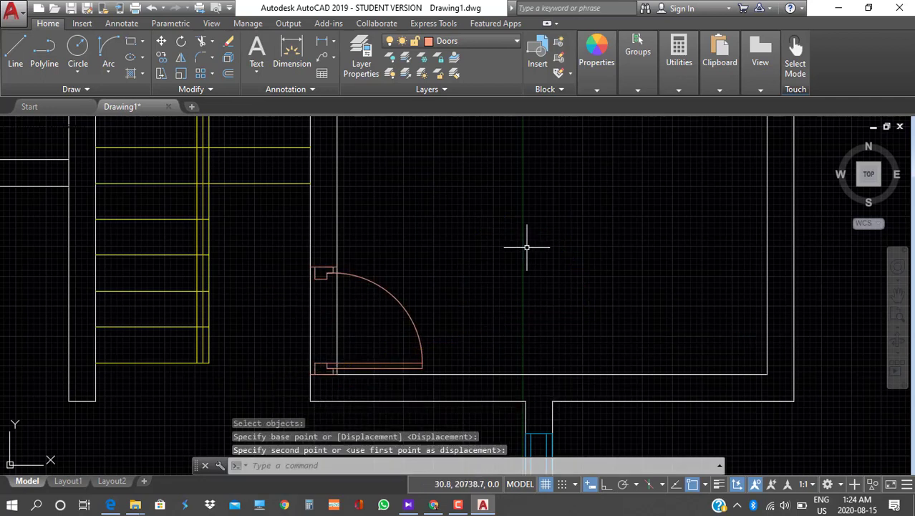
# Copy the D2 door into the small room's partition wall beside the stairs, with its frames set between the wall lines
pyautogui.scroll(-5, 527, 248)
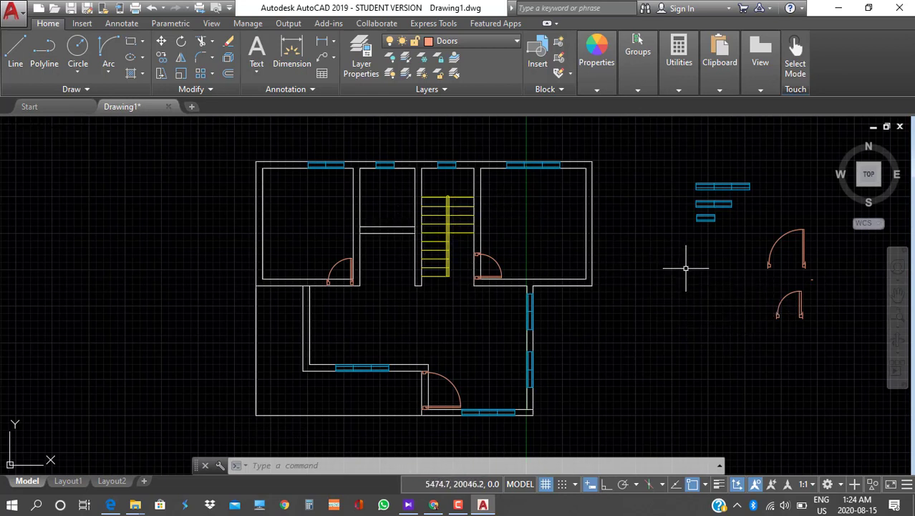
pyautogui.click(831, 333)
pyautogui.click(767, 285)
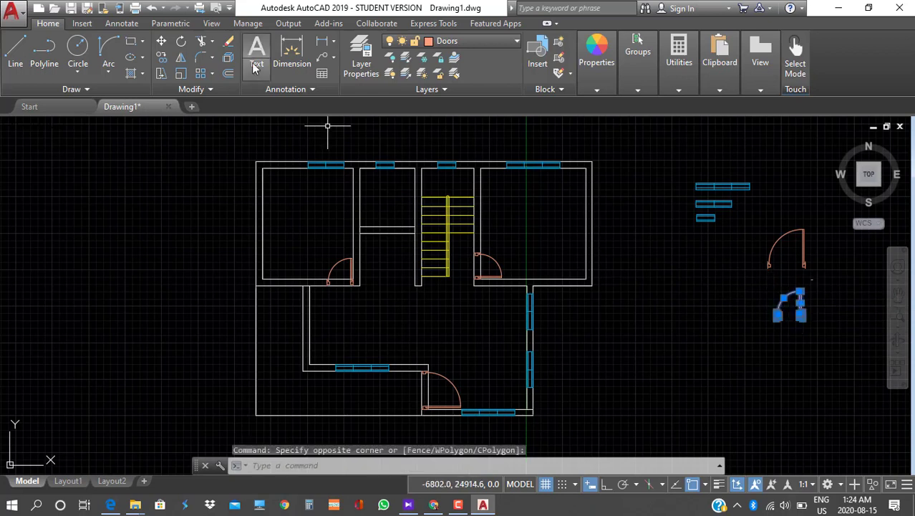
pyautogui.click(161, 58)
pyautogui.click(786, 328)
pyautogui.scroll(6, 477, 262)
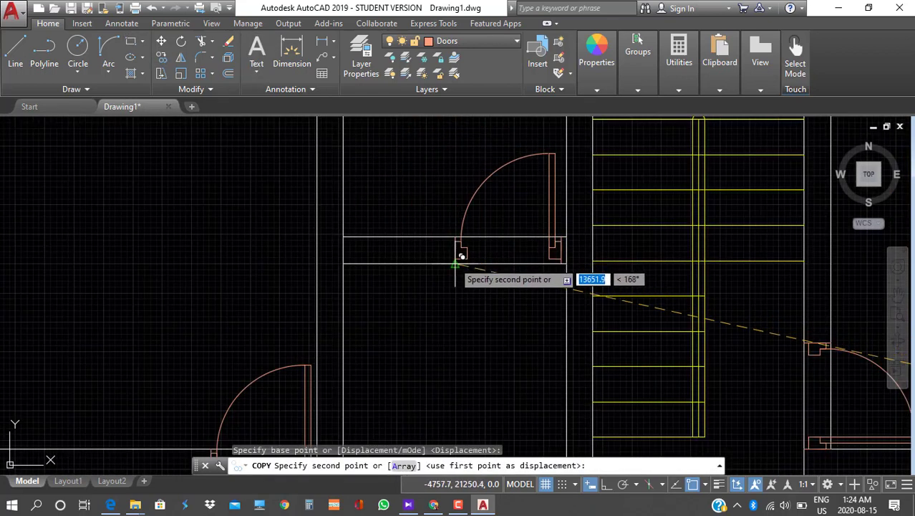
pyautogui.press('Escape')
# Trim both wall lines across the upper-left room's door opening and delete the leftover wall segment at its right frame
pyautogui.scroll(-6, 175, 275)
pyautogui.moveTo(174, 277)
pyautogui.mouseDown(button='middle')
pyautogui.moveTo(168, 123)
pyautogui.moveTo(203, 198)
pyautogui.moveTo(233, 216)
pyautogui.mouseUp(button='middle')
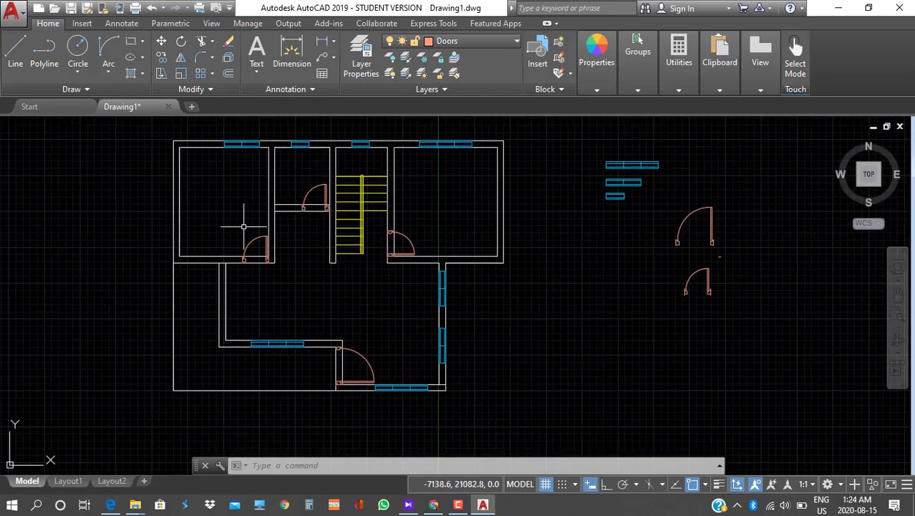
pyautogui.scroll(6, 274, 284)
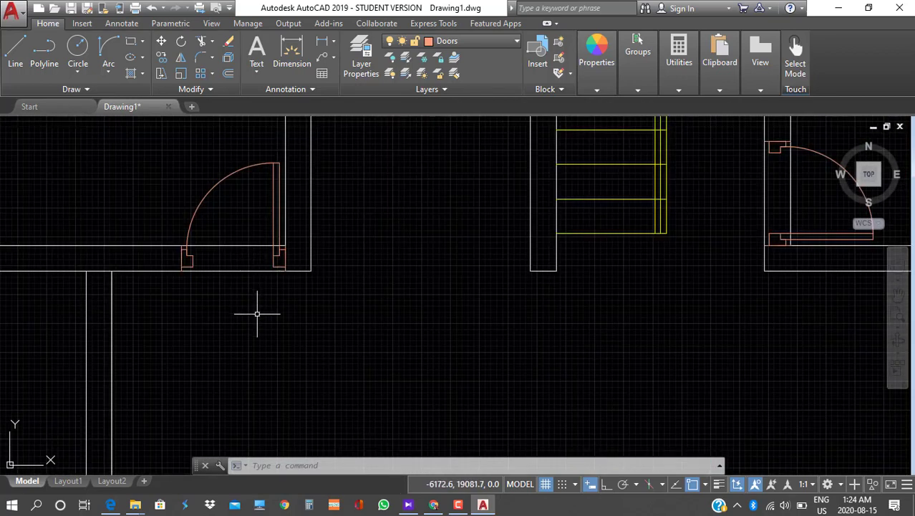
pyautogui.click(202, 43)
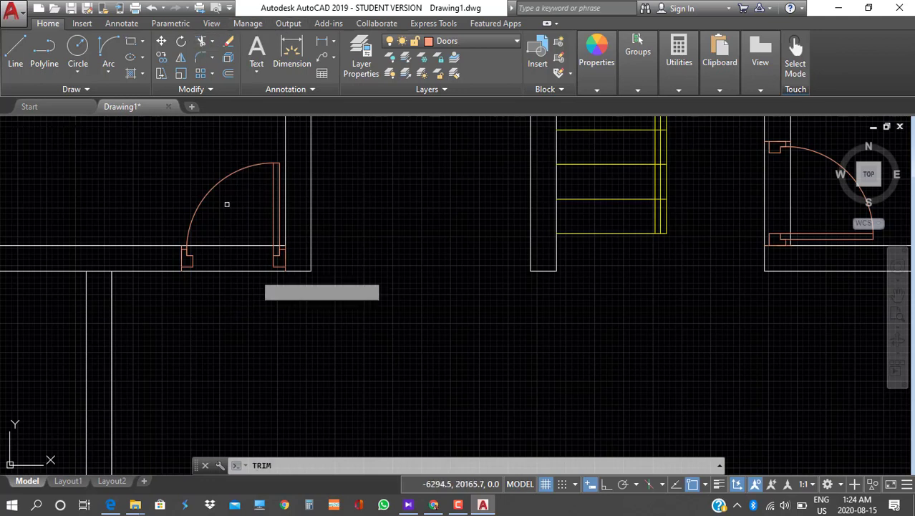
pyautogui.press('Return')
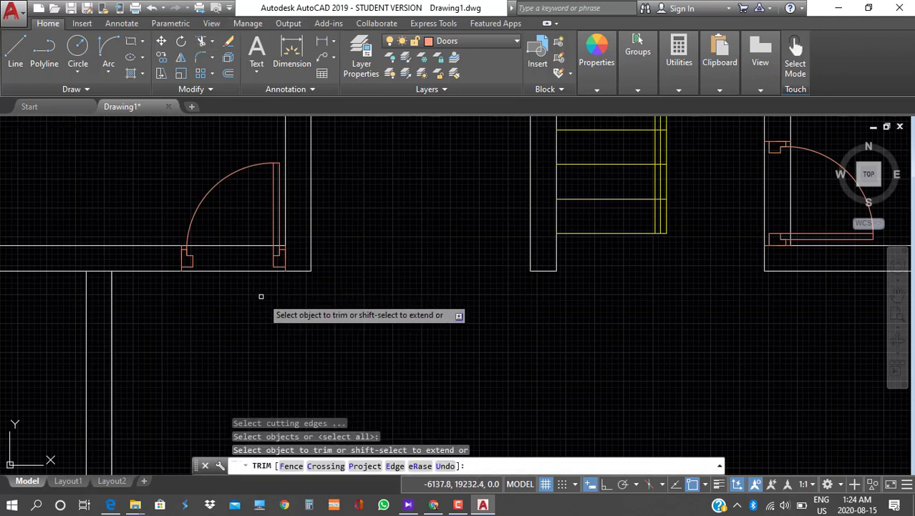
pyautogui.click(265, 298)
pyautogui.click(234, 238)
pyautogui.scroll(6, 276, 246)
pyautogui.click(304, 246)
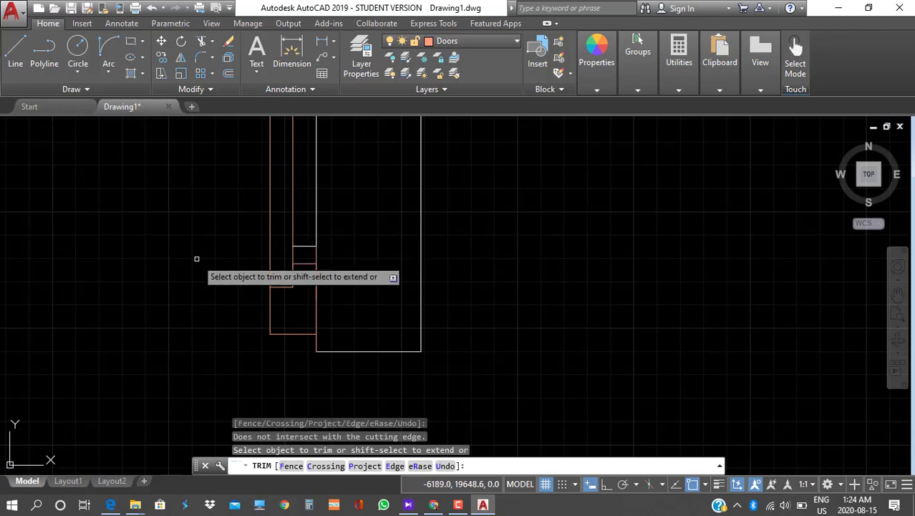
pyautogui.press('Return')
pyautogui.click(305, 246)
pyautogui.press('Delete')
# Trim the leftover wall segment at the left frame of the upper-left room's door
pyautogui.click(201, 43)
pyautogui.scroll(-5, 192, 258)
pyautogui.scroll(4, 76, 239)
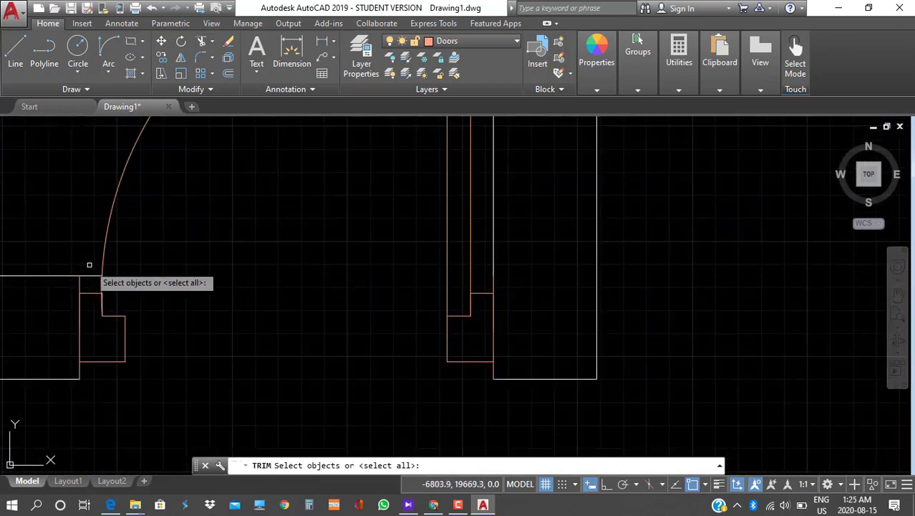
pyautogui.press('Return')
pyautogui.click(92, 273)
# Trim the wall lines across the door openings of the small room and the upper-right room
pyautogui.scroll(-8, 312, 318)
pyautogui.click(472, 215)
pyautogui.click(462, 182)
pyautogui.click(659, 280)
pyautogui.click(614, 279)
pyautogui.scroll(-5, 613, 279)
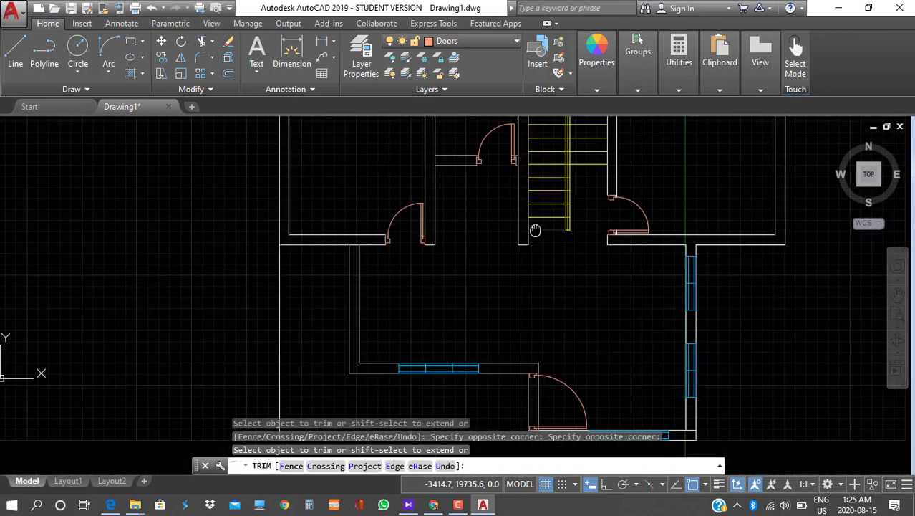
# Trim the leftover inner wall line at the lower and upper frames of the upper-right room's door
pyautogui.scroll(8, 449, 361)
pyautogui.click(543, 289)
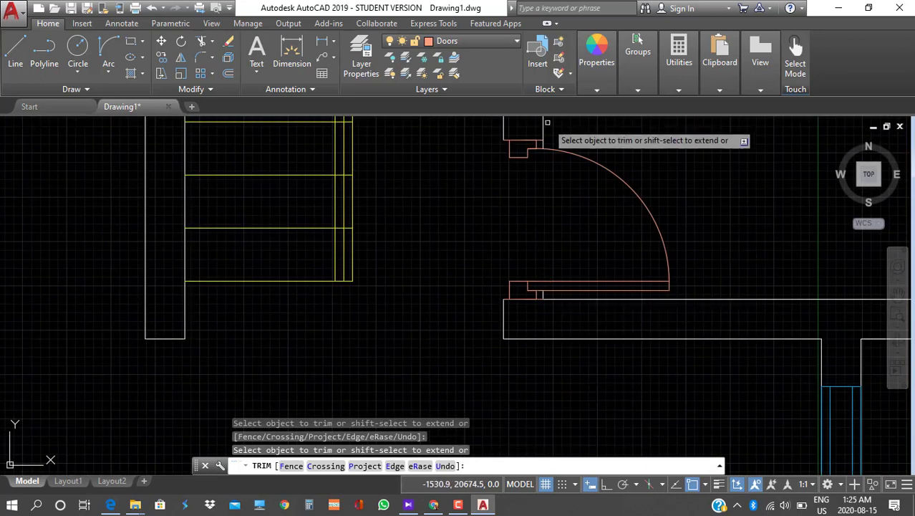
pyautogui.click(542, 145)
# Delete the leftover wall segment at the right frame of the small room's door
pyautogui.scroll(-5, 319, 315)
pyautogui.scroll(5, 269, 235)
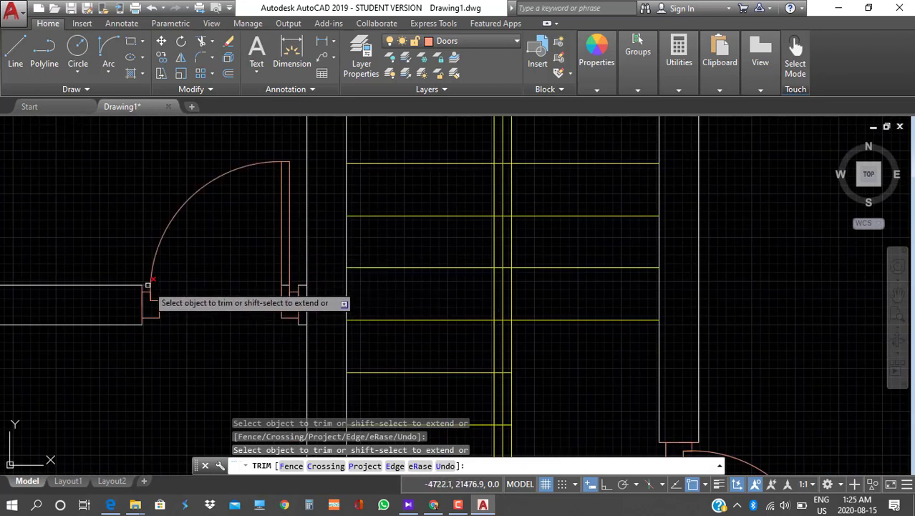
pyautogui.press('Escape')
pyautogui.click(286, 288)
pyautogui.press('Delete')
# Remove the remaining wall lines across the front entrance door opening, including the leftover segment at its lower frame
pyautogui.scroll(-5, 286, 288)
pyautogui.scroll(5, 455, 397)
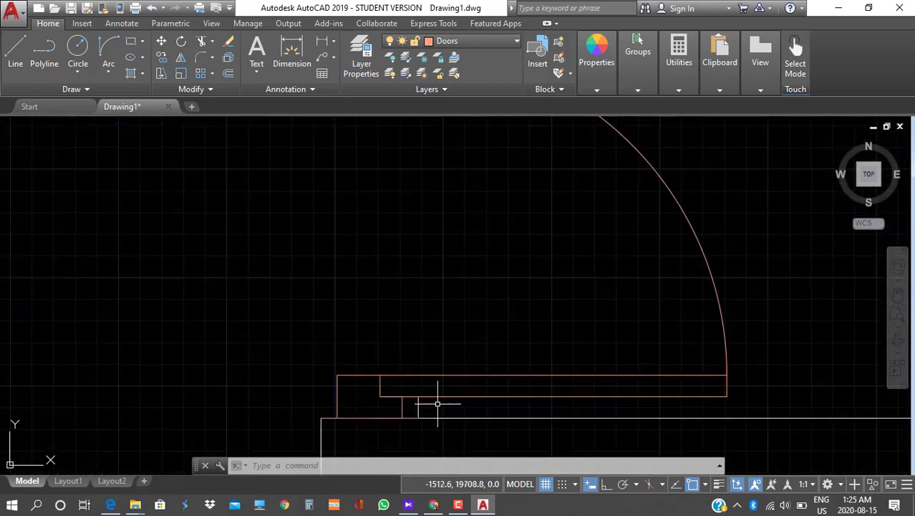
pyautogui.scroll(-8, 435, 404)
pyautogui.scroll(10, 439, 328)
pyautogui.scroll(5, 439, 328)
pyautogui.click(406, 343)
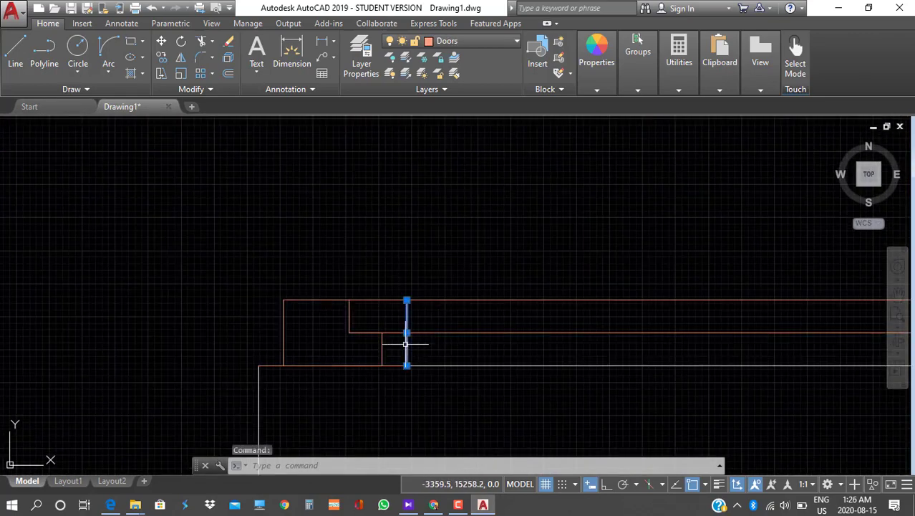
pyautogui.press('Delete')
pyautogui.scroll(-14, 401, 340)
pyautogui.moveTo(340, 247)
pyautogui.mouseDown(button='middle')
pyautogui.moveTo(365, 303)
pyautogui.moveTo(237, 221)
pyautogui.mouseUp(button='middle')
pyautogui.scroll(3, 365, 303)
pyautogui.scroll(1, 217, 224)
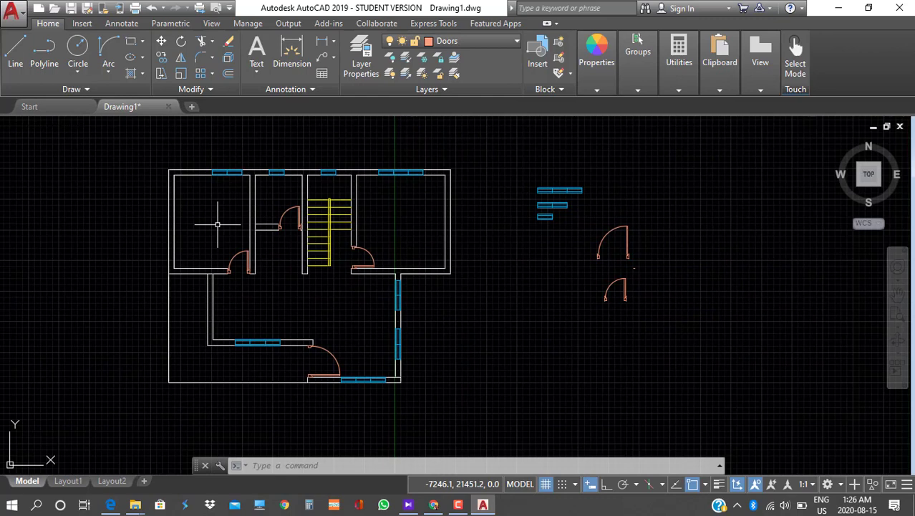
pyautogui.click(372, 369)
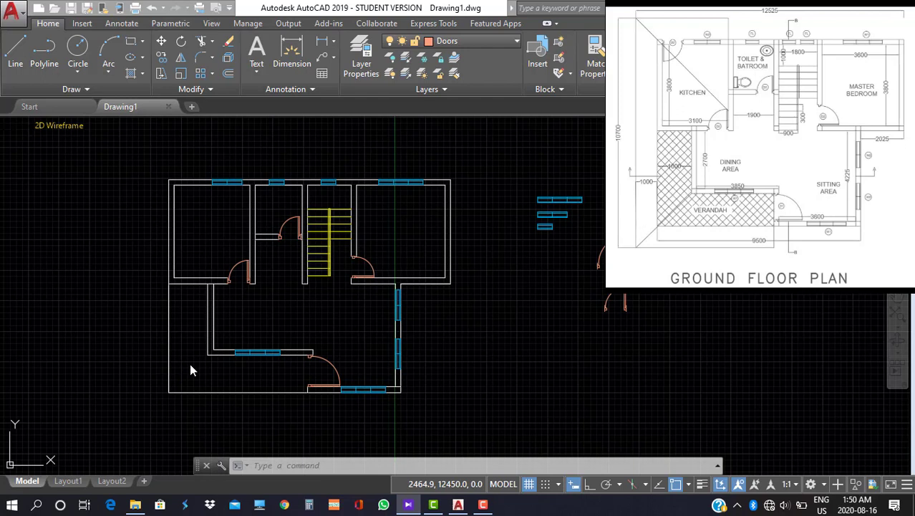
pyautogui.click(143, 79)
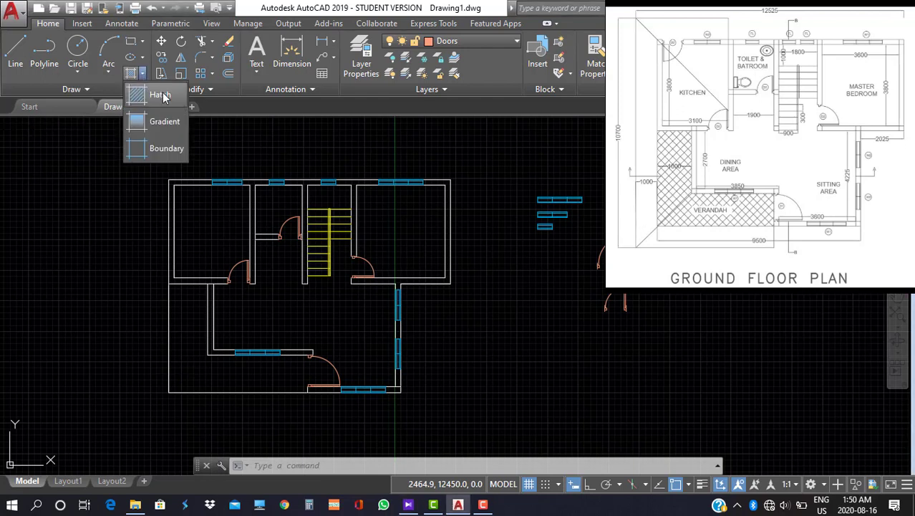
pyautogui.click(161, 93)
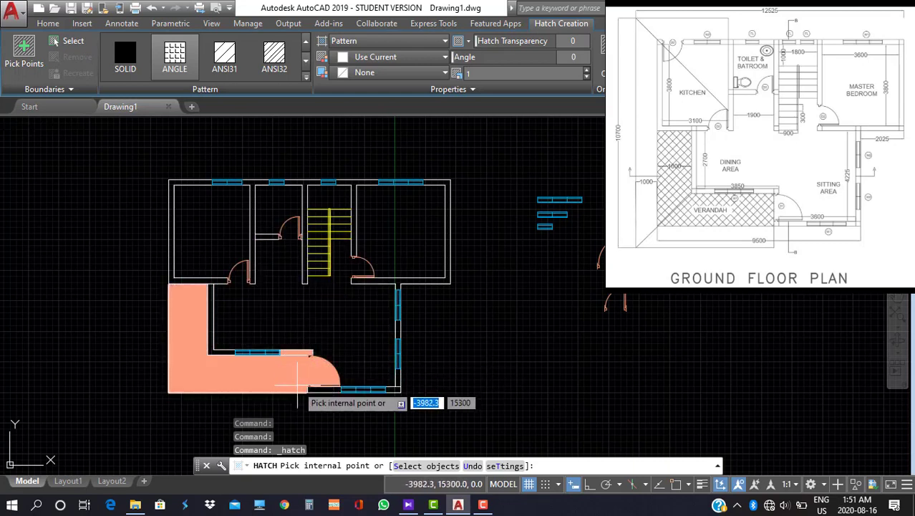
pyautogui.click(48, 23)
# Draw a line across the front entrance door opening between its frames to close off the verandah area
pyautogui.click(15, 58)
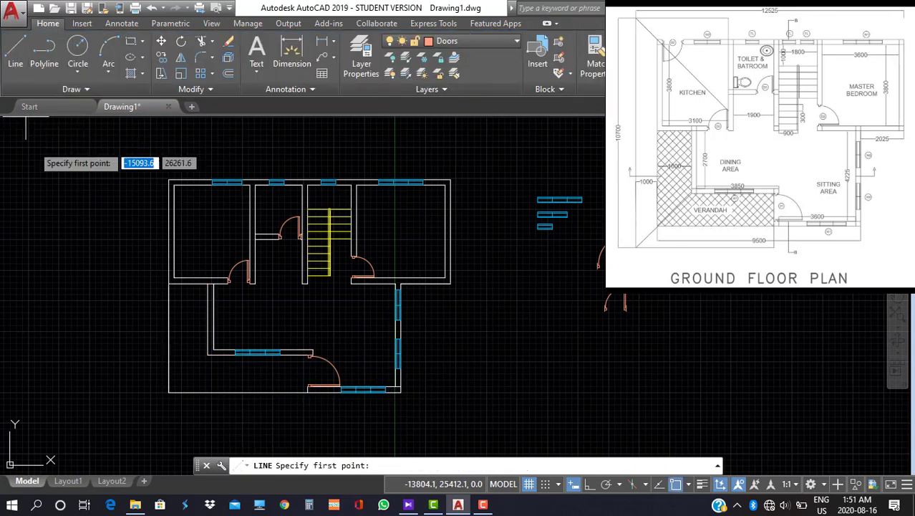
pyautogui.click(308, 393)
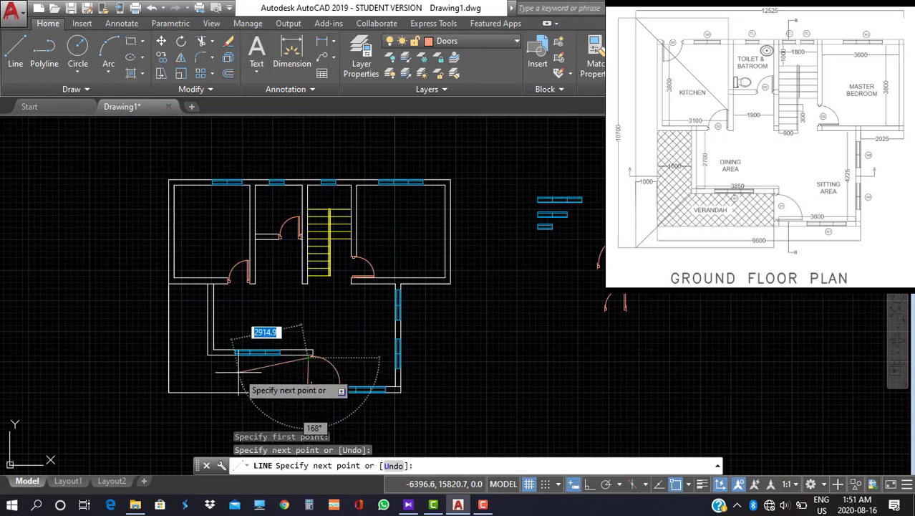
pyautogui.press('Return')
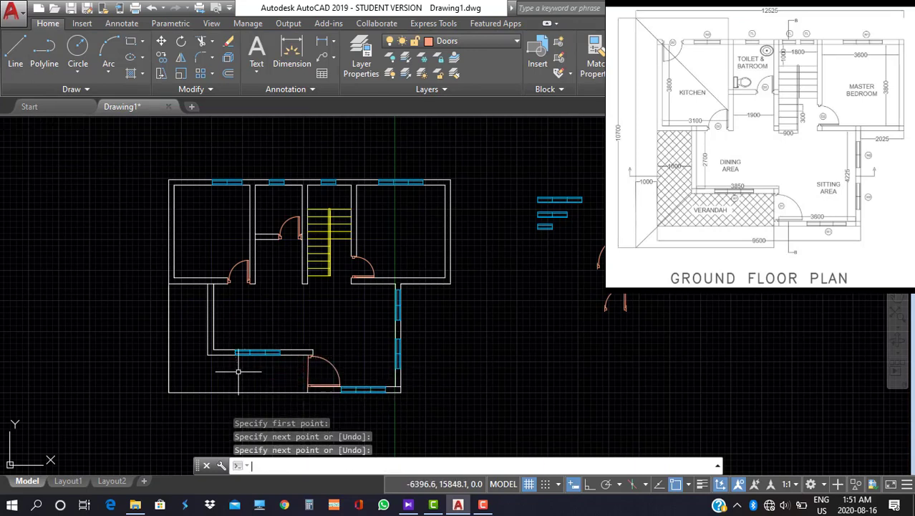
# Hatch the L-shaped verandah area with the ANSI37 pattern at scale 100 and angle 0
pyautogui.click(132, 74)
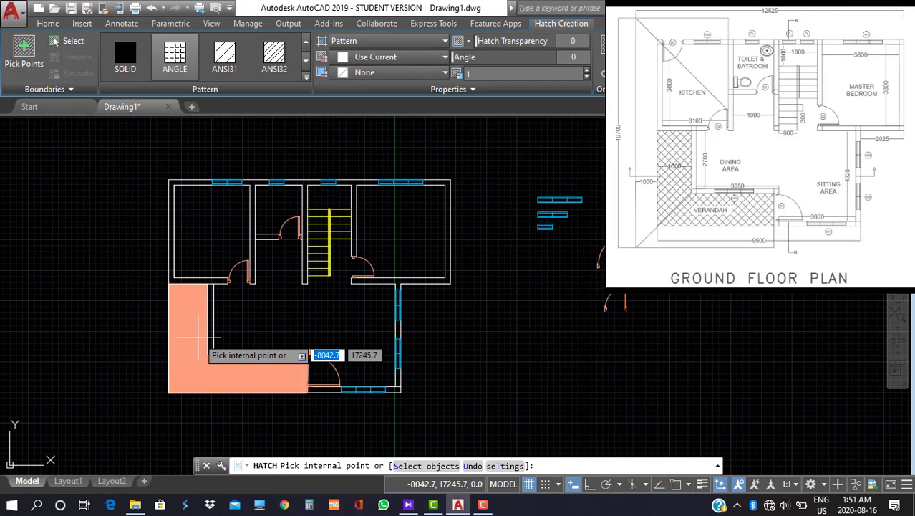
pyautogui.click(199, 337)
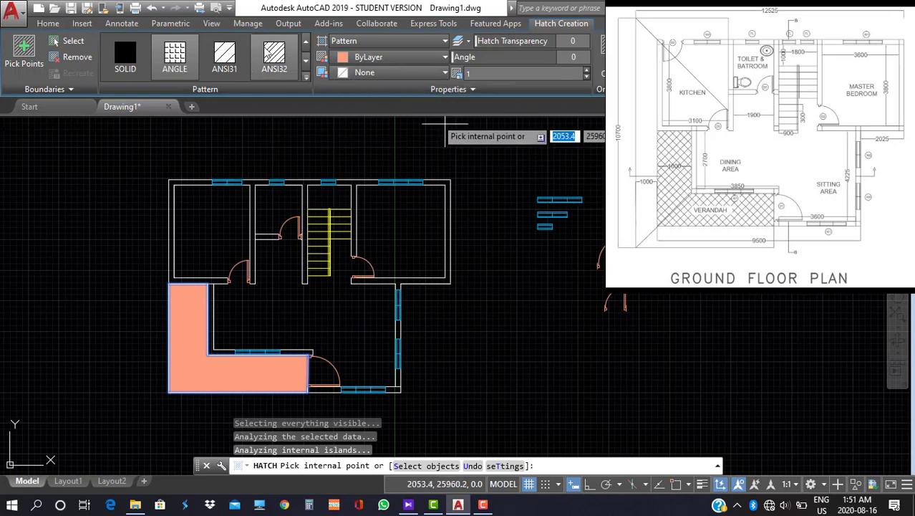
pyautogui.click(306, 79)
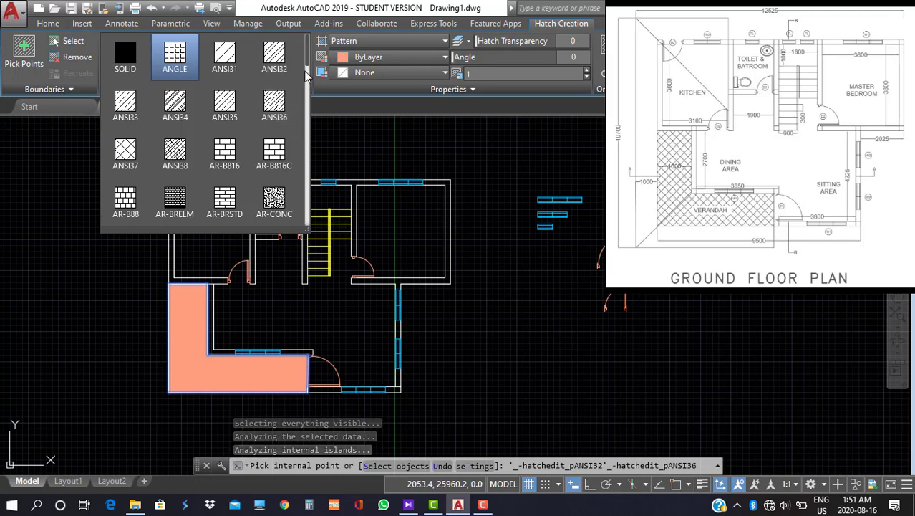
pyautogui.scroll(-1, 308, 68)
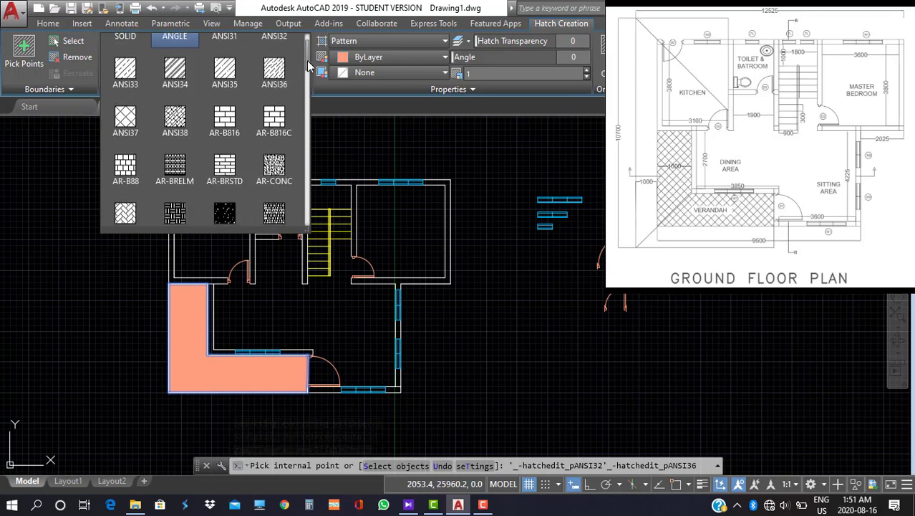
pyautogui.scroll(-2, 308, 64)
pyautogui.click(127, 80)
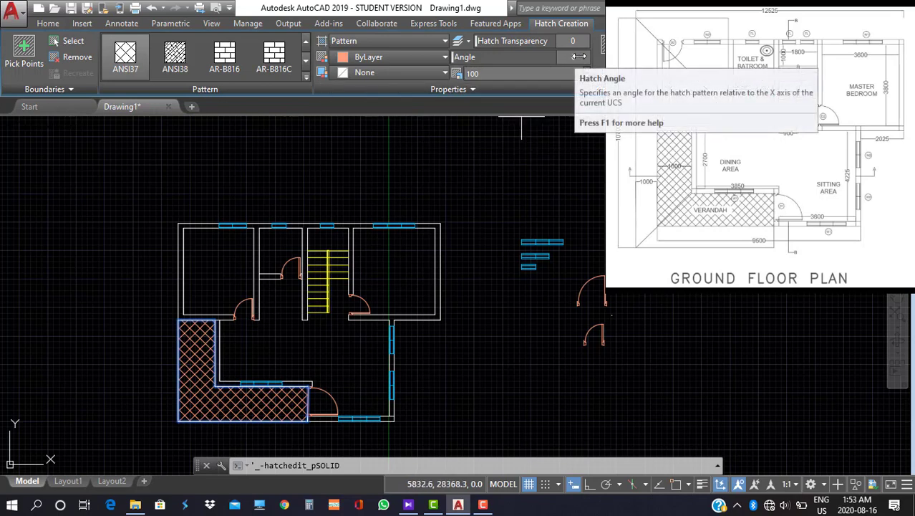
pyautogui.moveTo(452, 57)
pyautogui.mouseDown()
pyautogui.moveTo(521, 54)
pyautogui.moveTo(448, 57)
pyautogui.mouseUp()
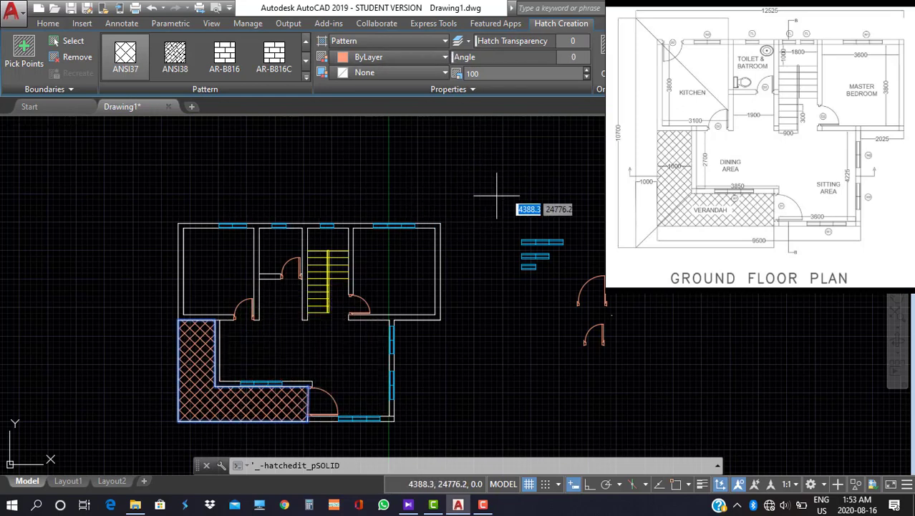
pyautogui.press('Return')
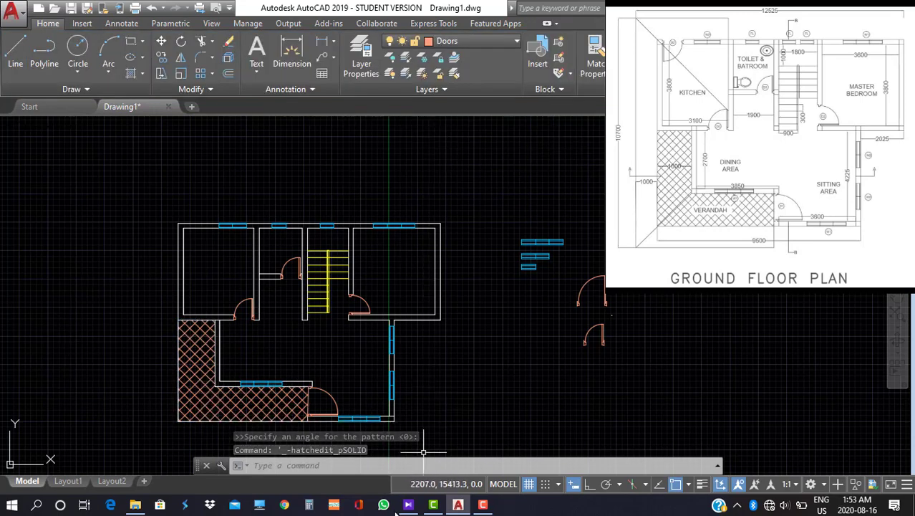
# Hide the reference floor plan image and make Walls the current layer
pyautogui.moveTo(408, 506)
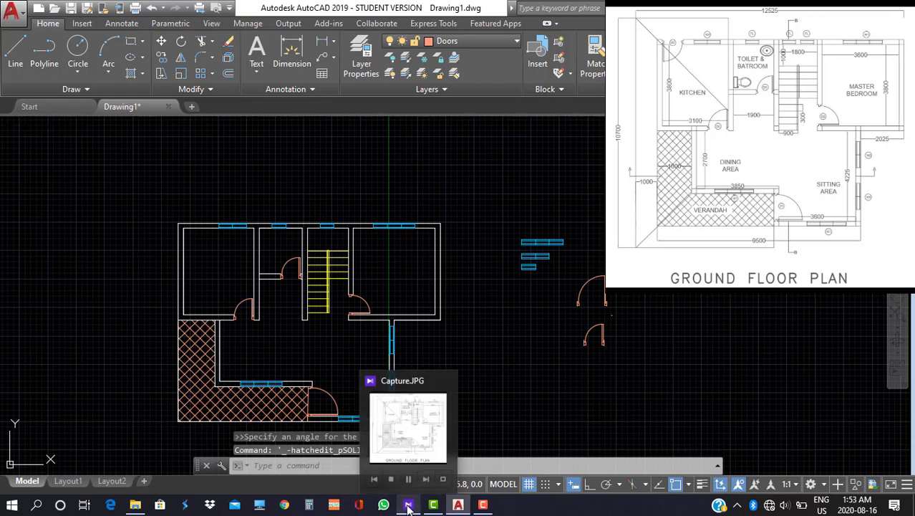
pyautogui.click(408, 506)
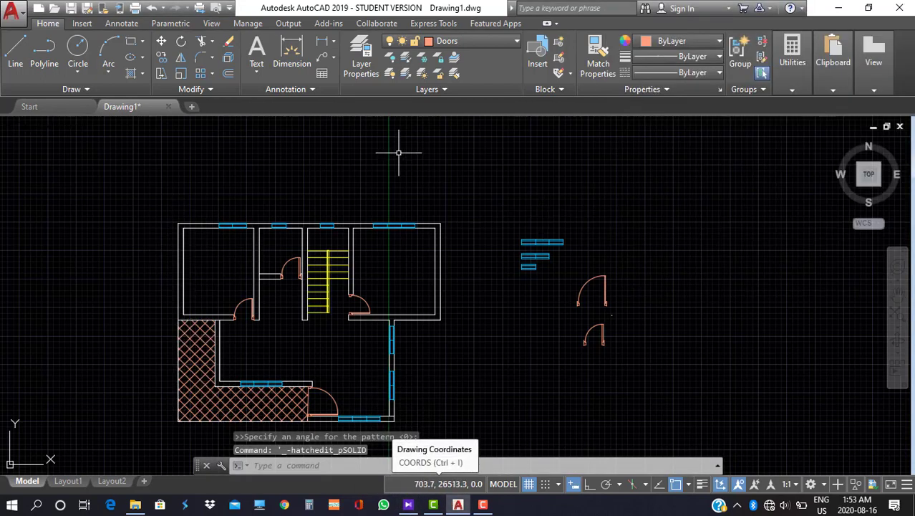
pyautogui.click(453, 41)
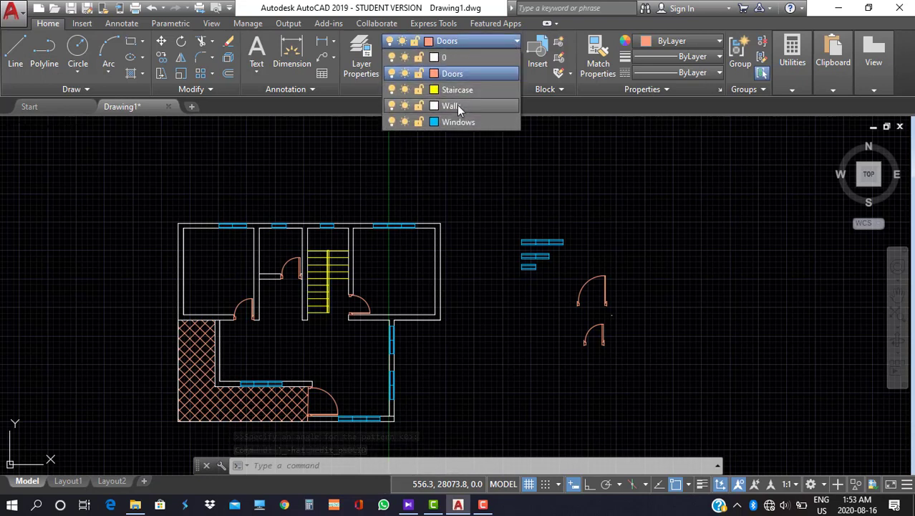
pyautogui.click(457, 106)
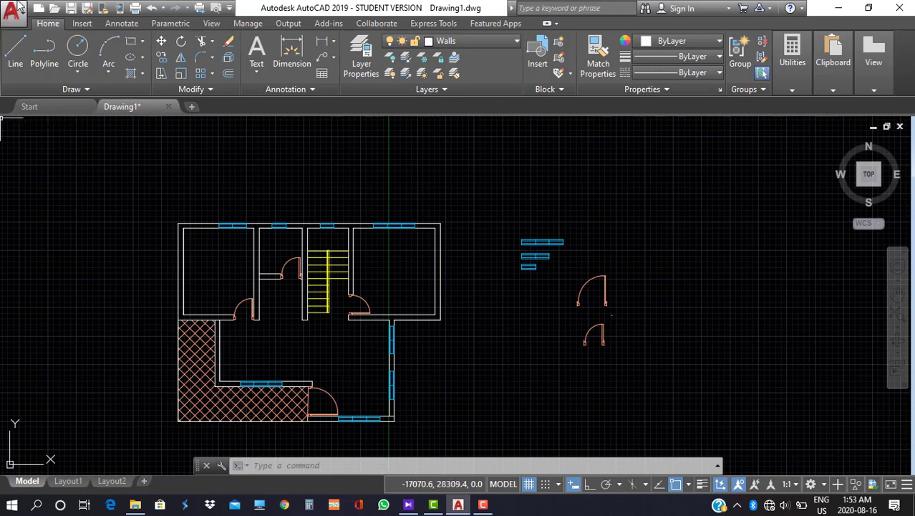
# Draw a short slanted line on the Walls layer in the empty space west of the floor plan
pyautogui.click(15, 51)
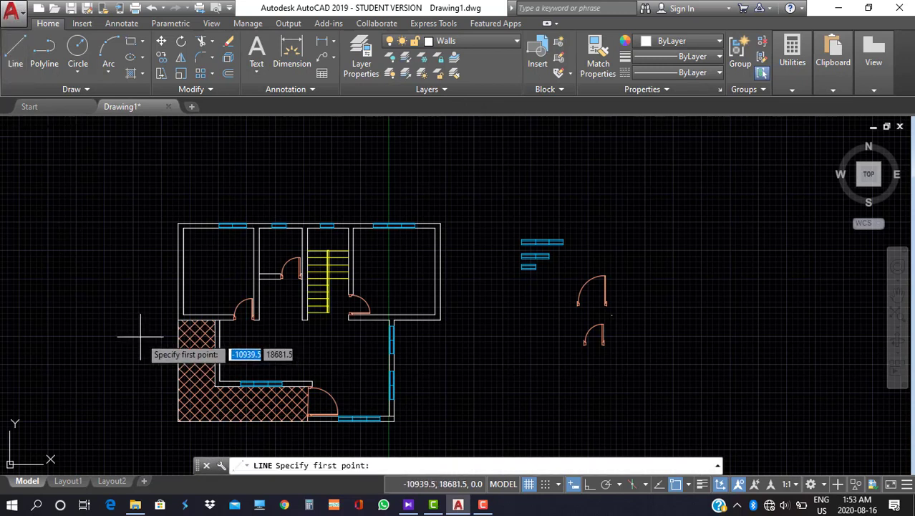
pyautogui.click(149, 286)
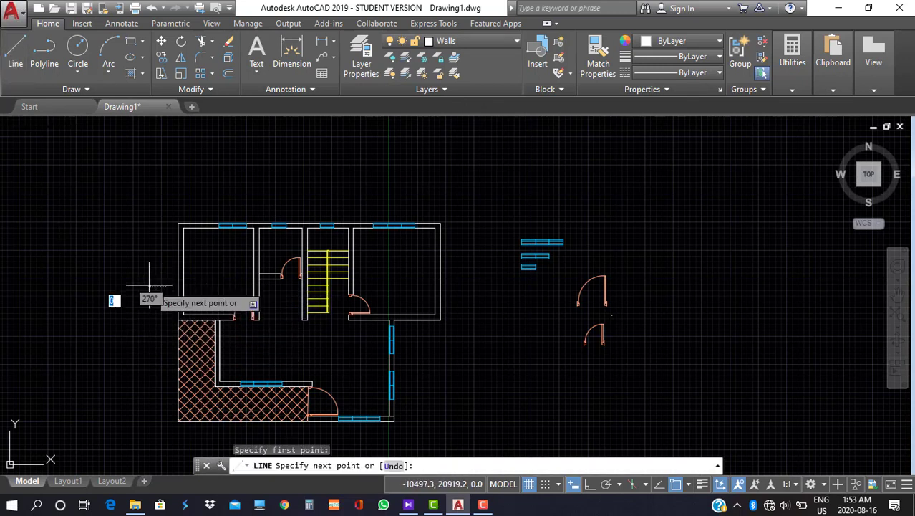
pyautogui.click(143, 333)
pyautogui.press('Return')
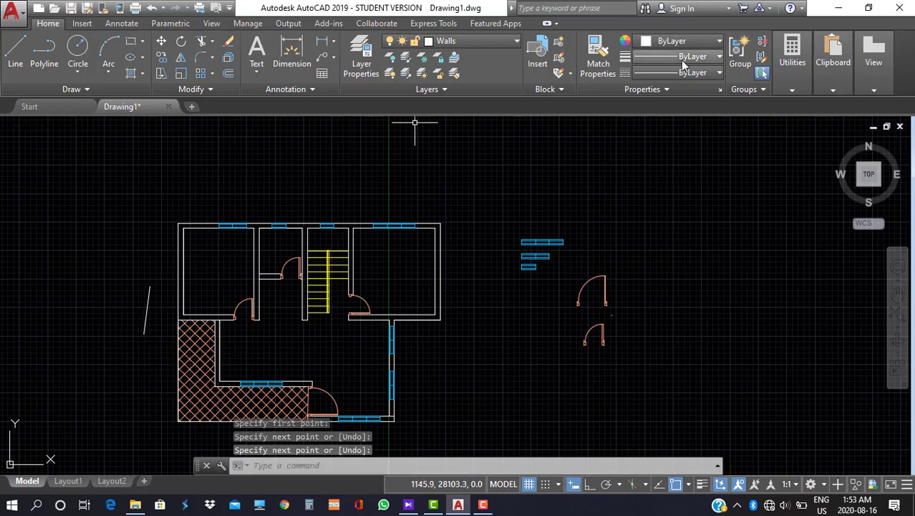
# Match the verandah hatch's properties to the short slanted line on the Walls layer
pyautogui.click(599, 68)
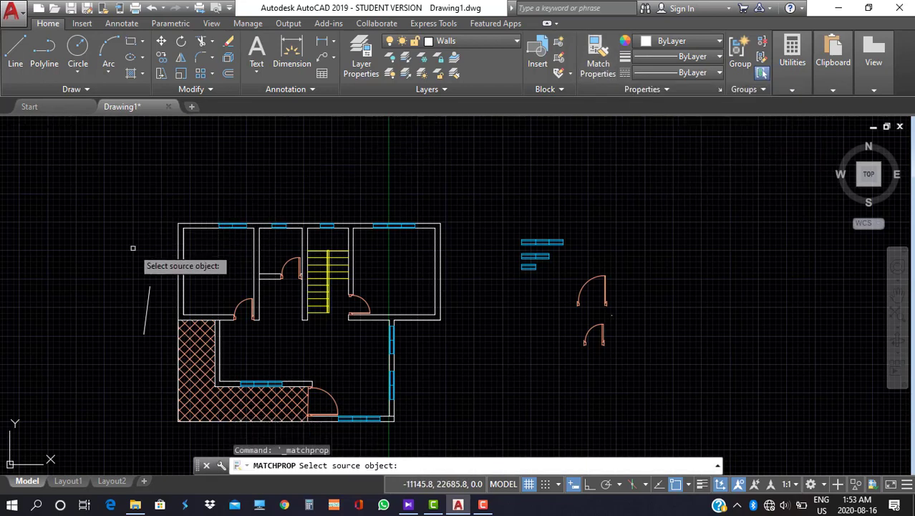
pyautogui.click(146, 311)
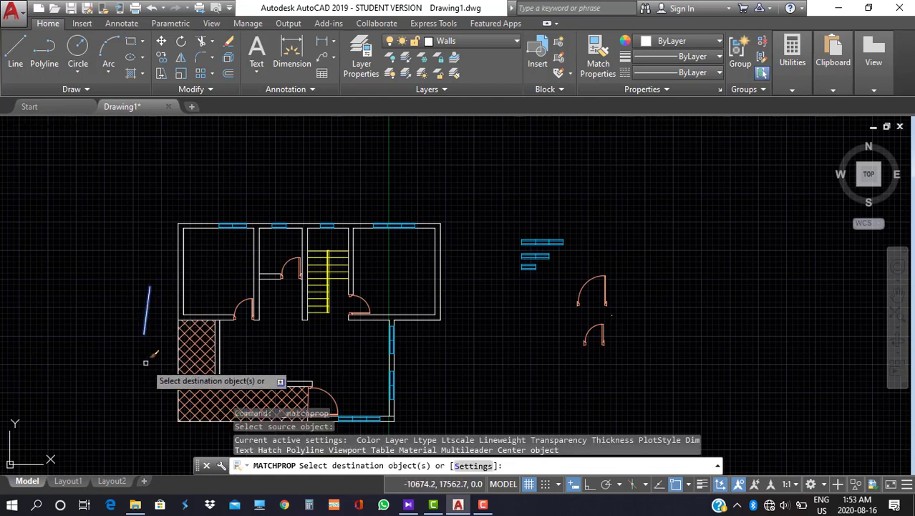
pyautogui.click(191, 387)
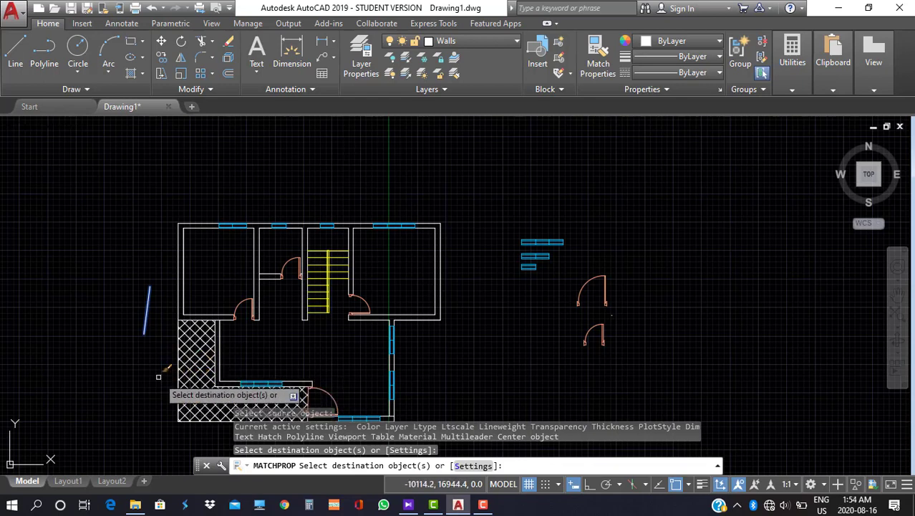
# Finish matching properties and delete the short slanted line west of the floor plan
pyautogui.press('Return')
pyautogui.click(179, 334)
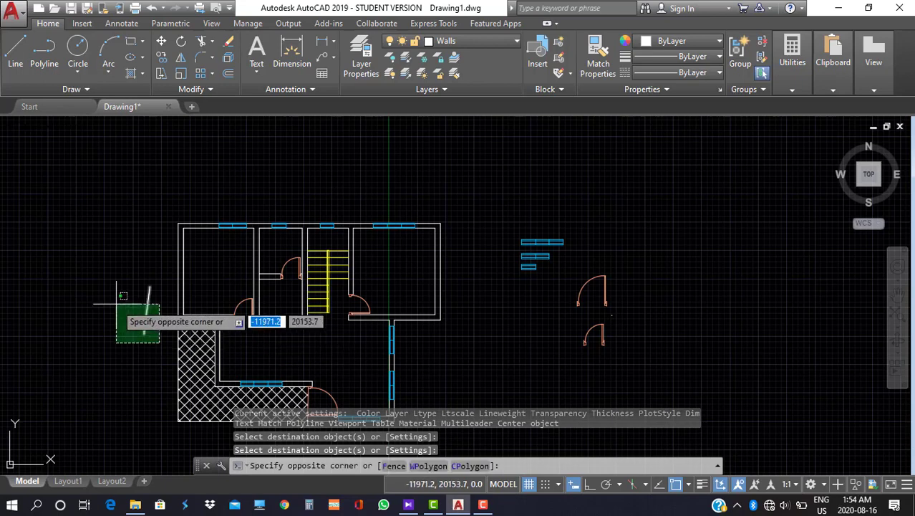
pyautogui.click(119, 301)
pyautogui.press('Delete')
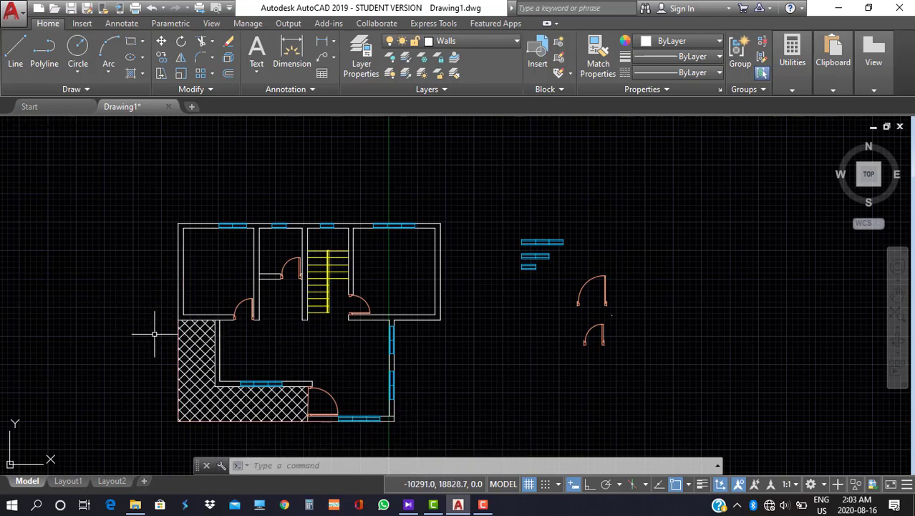
pyautogui.click(455, 75)
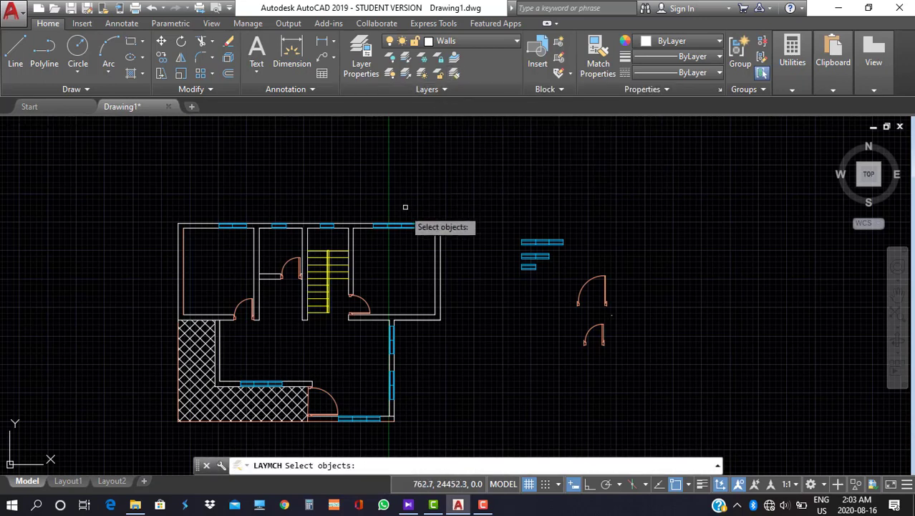
pyautogui.click(184, 285)
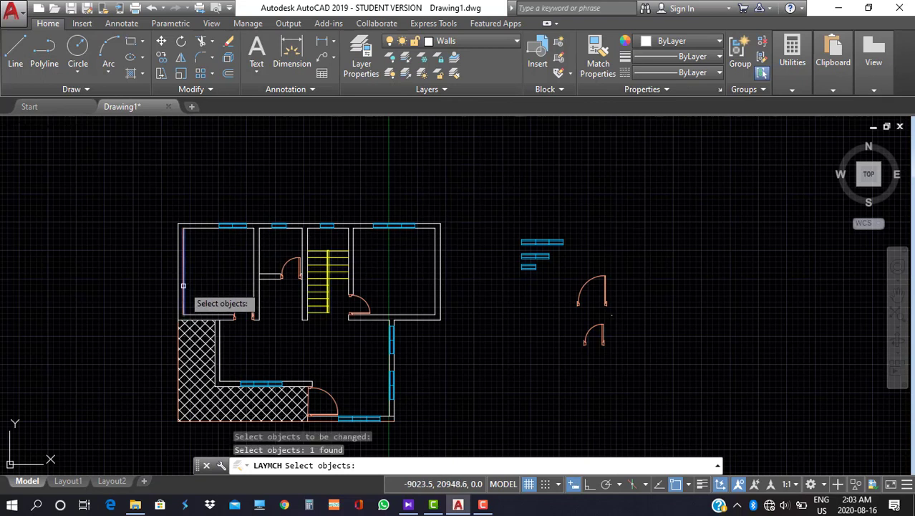
pyautogui.click(191, 345)
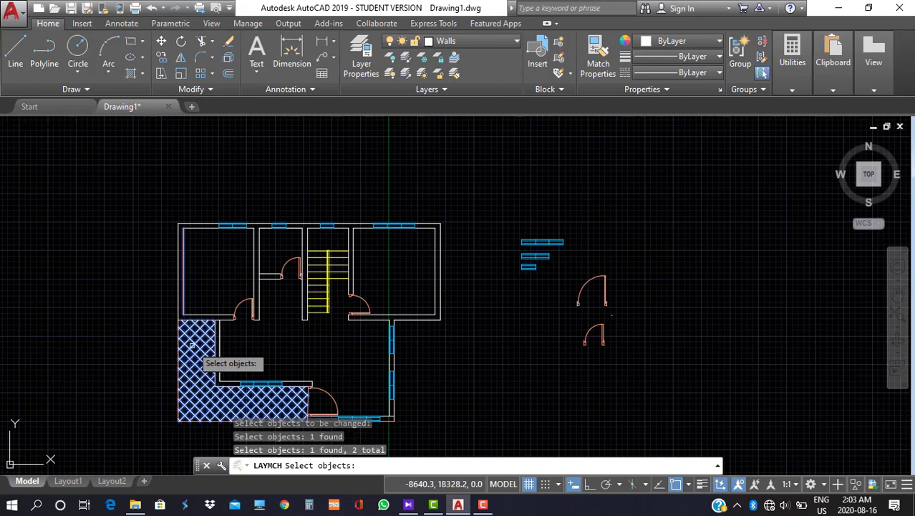
pyautogui.press('Escape')
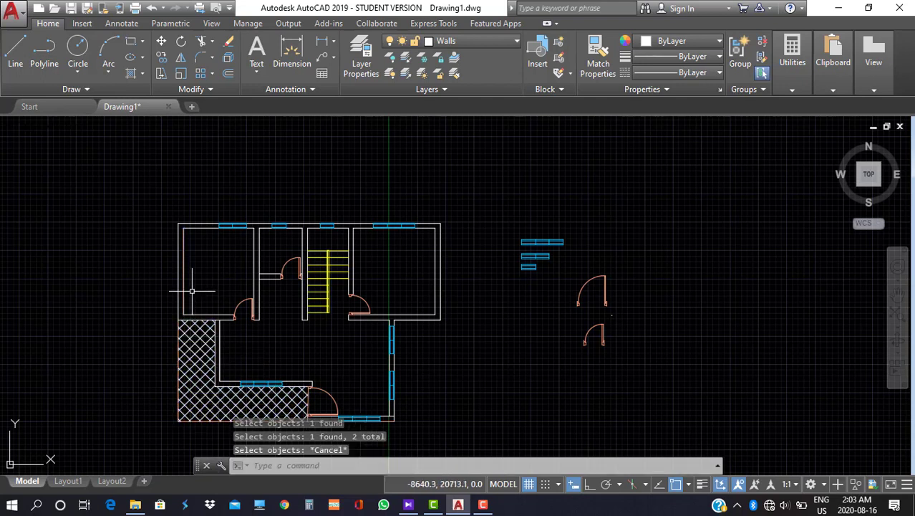
# Move the kitchen's inner west wall line to the Walls layer with Layer Match, using the verandah hatch as destination object
pyautogui.click(454, 73)
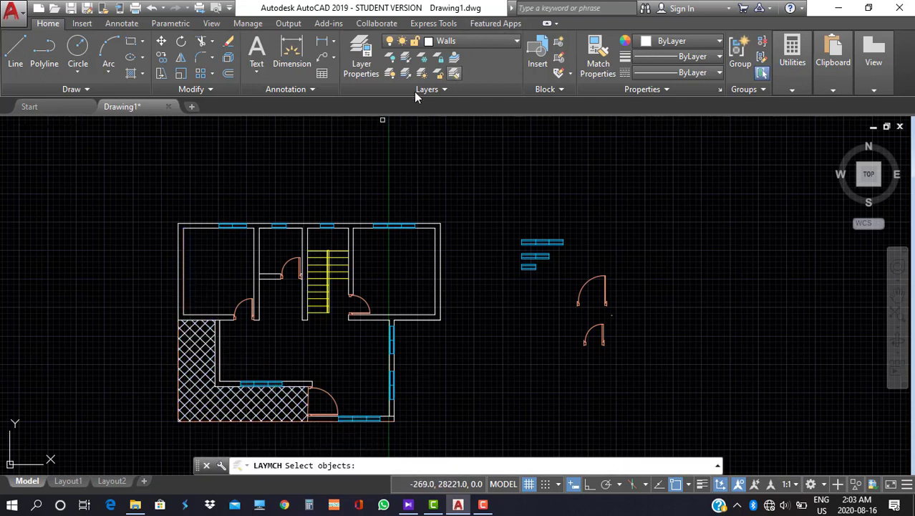
pyautogui.click(183, 264)
pyautogui.press('Return')
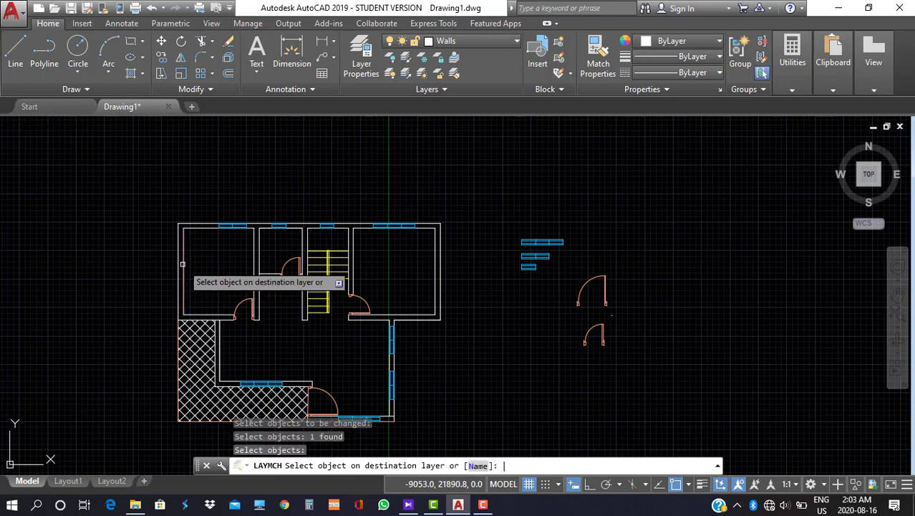
pyautogui.click(193, 351)
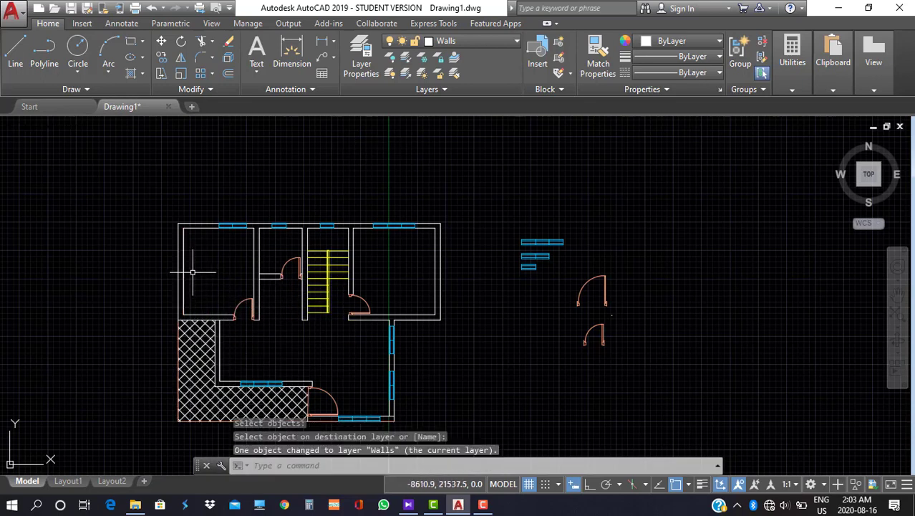
# Check the verandah hatch's layer, clear the selection and consult the reference ground floor plan
pyautogui.click(188, 362)
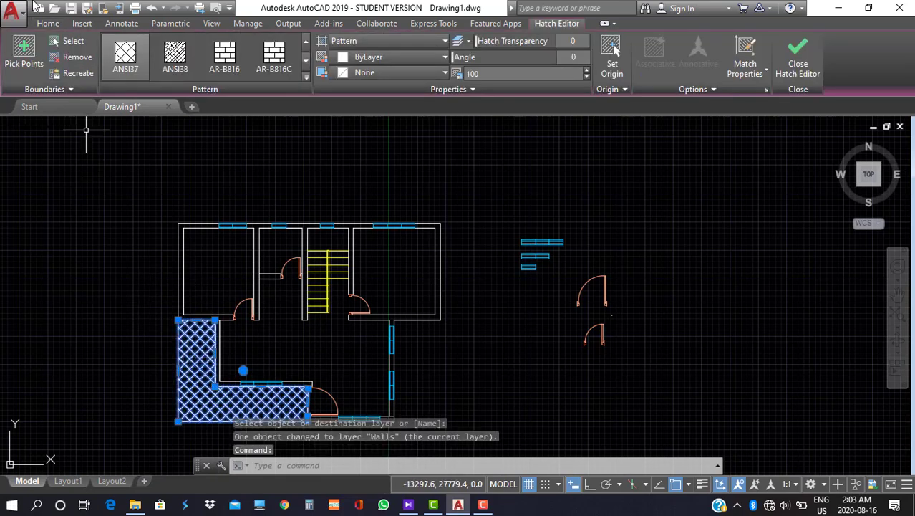
pyautogui.click(48, 24)
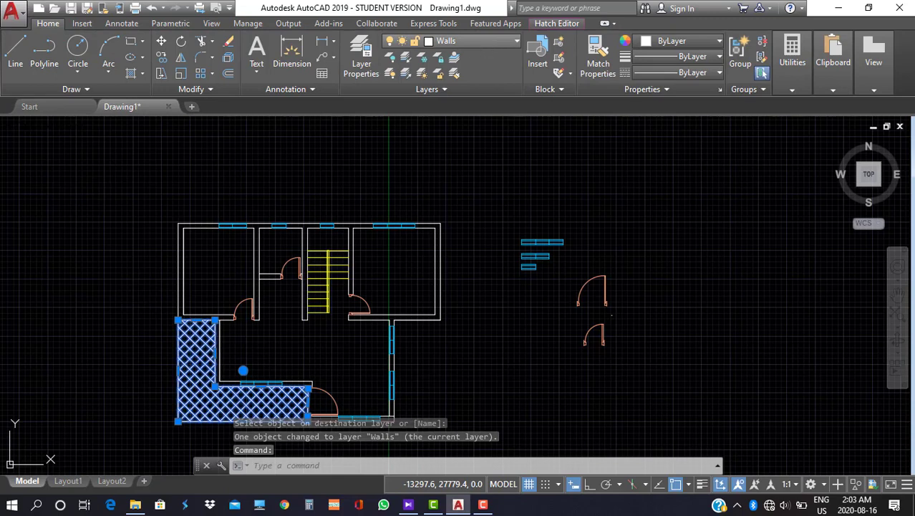
pyautogui.press('Escape')
pyautogui.press('Escape')
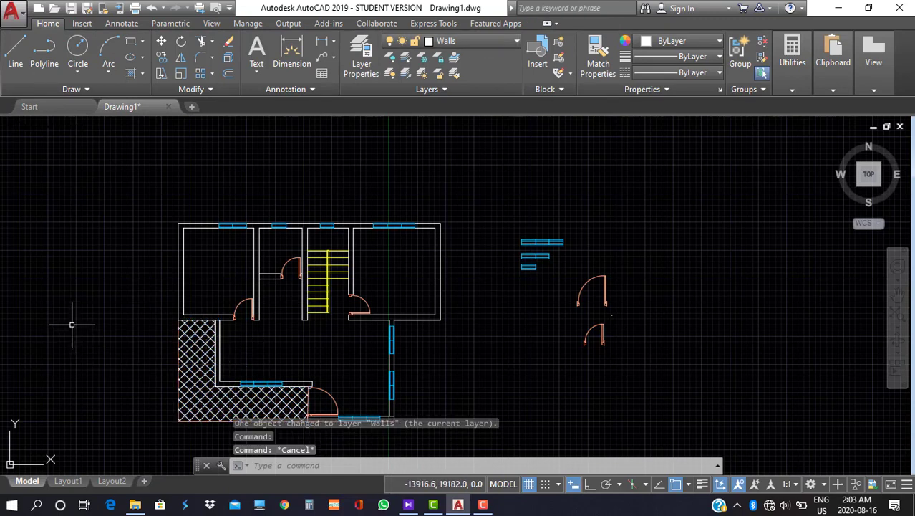
pyautogui.click(409, 505)
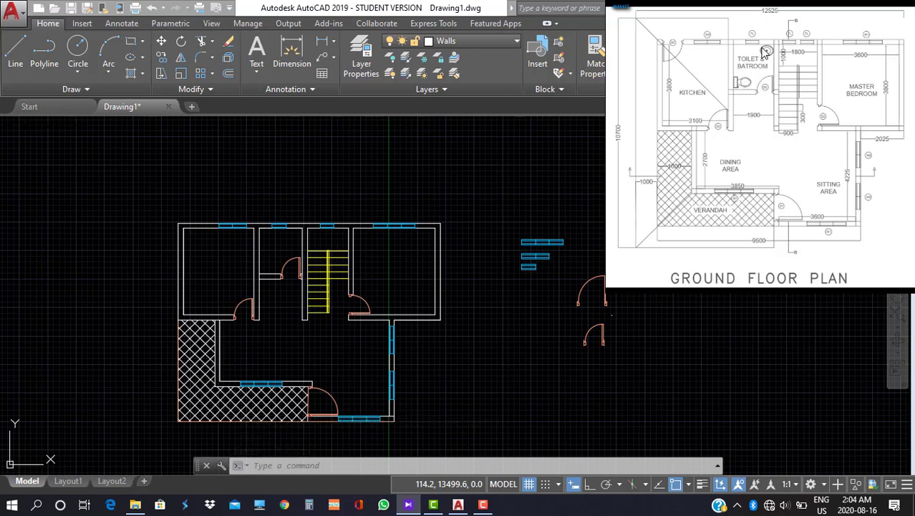
pyautogui.click(409, 504)
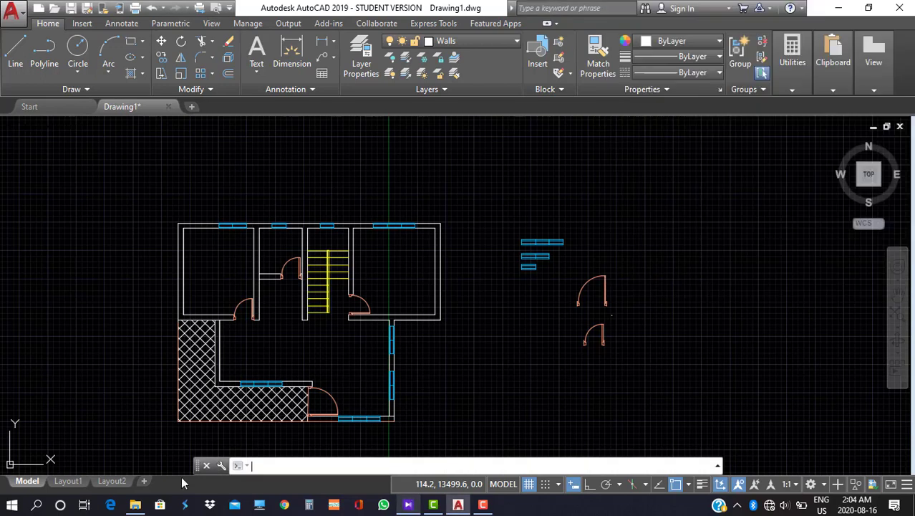
# Open DesignCenter and browse the AutoCAD 2019 sample folder to the blocks of House Designer.dwg
pyautogui.click(211, 24)
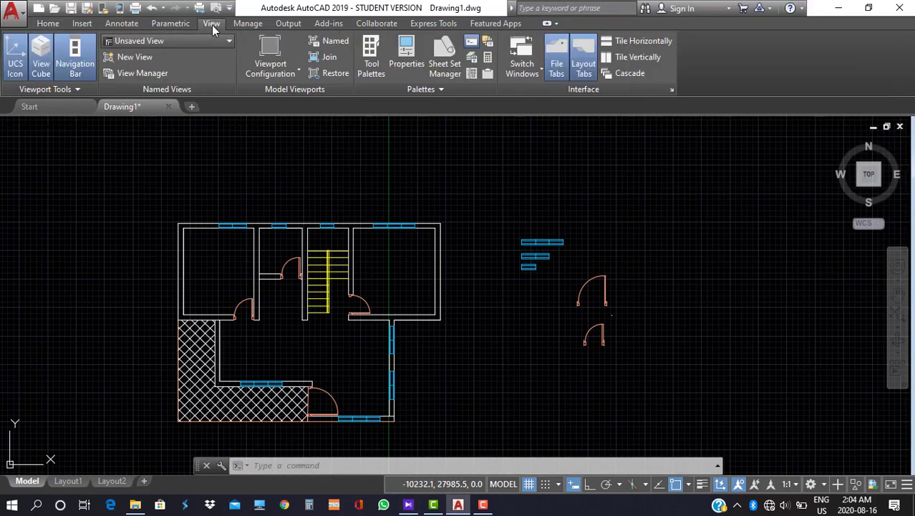
pyautogui.click(475, 74)
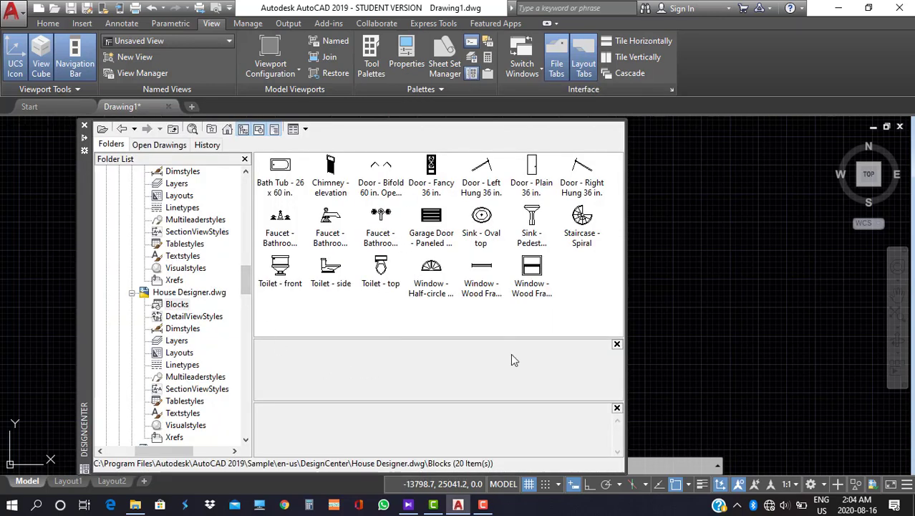
pyautogui.moveTo(250, 287); pyautogui.dragTo(246, 230)
pyautogui.moveTo(172, 451); pyautogui.dragTo(138, 453)
pyautogui.moveTo(246, 222); pyautogui.dragTo(246, 195)
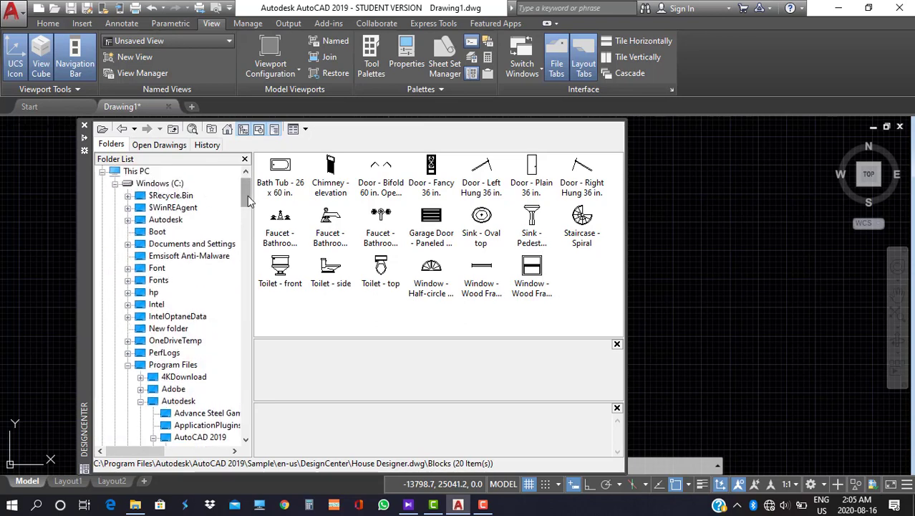
pyautogui.moveTo(247, 197); pyautogui.dragTo(249, 251)
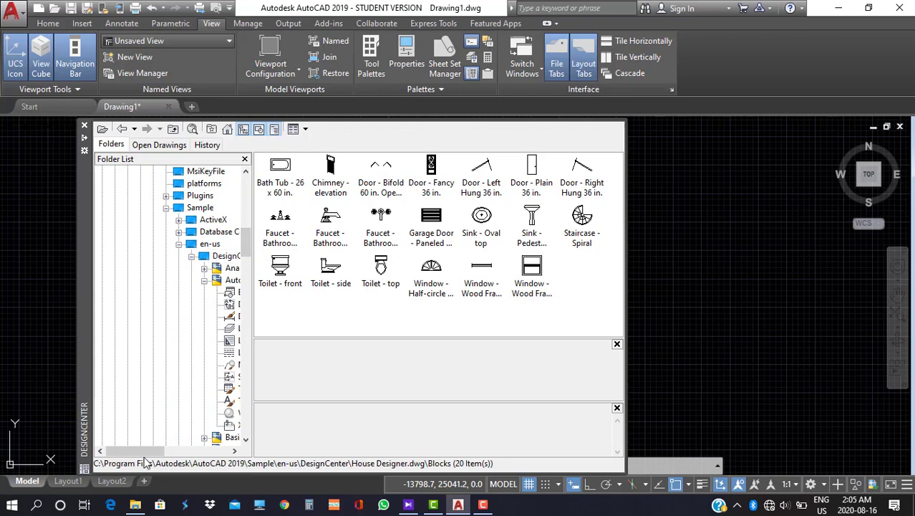
pyautogui.moveTo(145, 453); pyautogui.dragTo(178, 453)
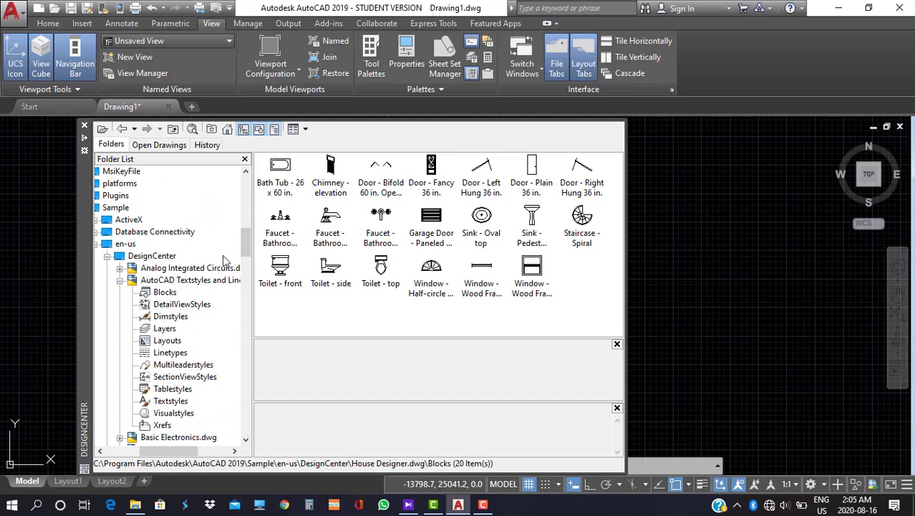
pyautogui.scroll(-3, 249, 250)
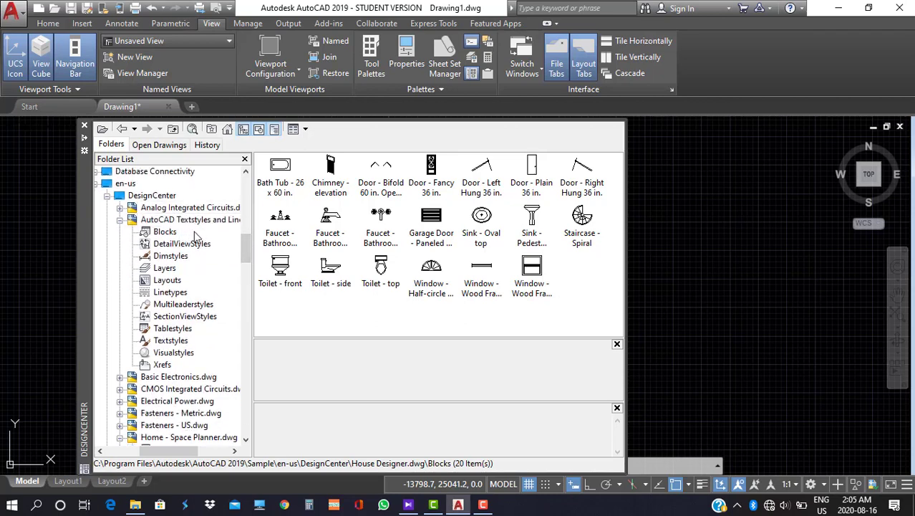
pyautogui.moveTo(251, 252); pyautogui.dragTo(251, 281)
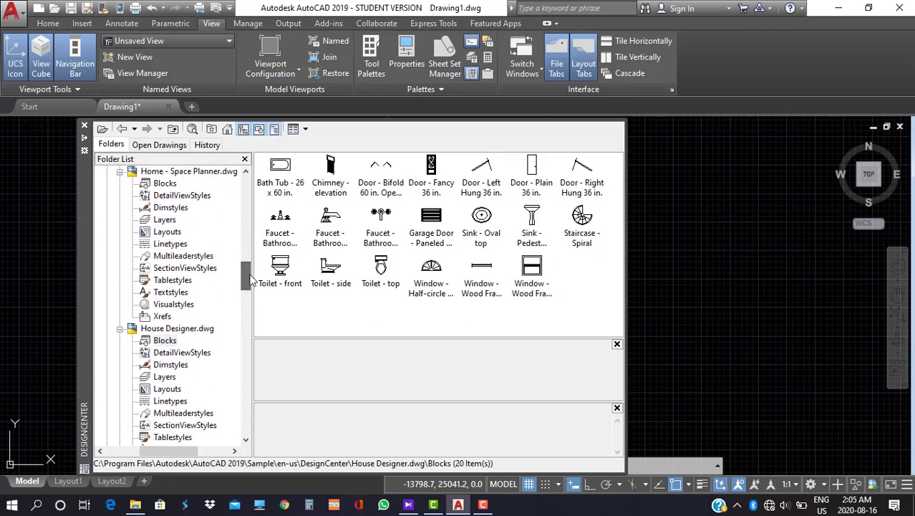
pyautogui.click(181, 328)
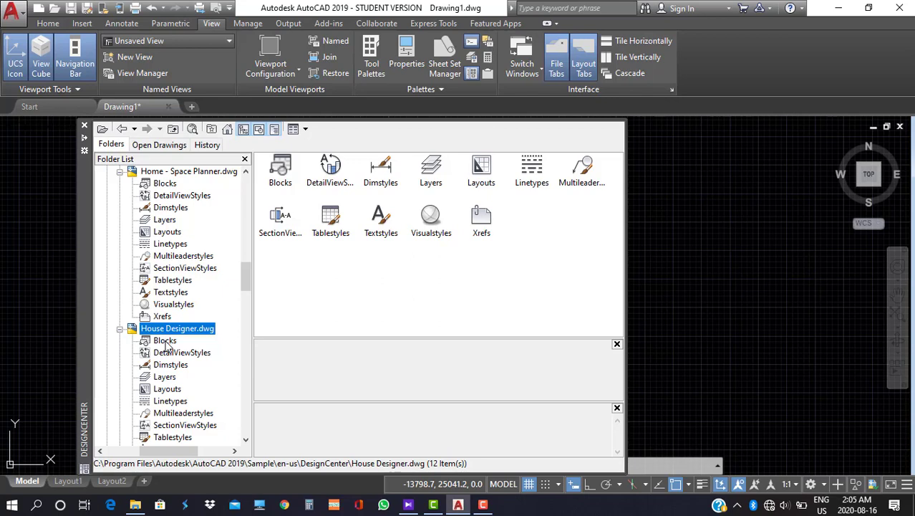
pyautogui.click(166, 341)
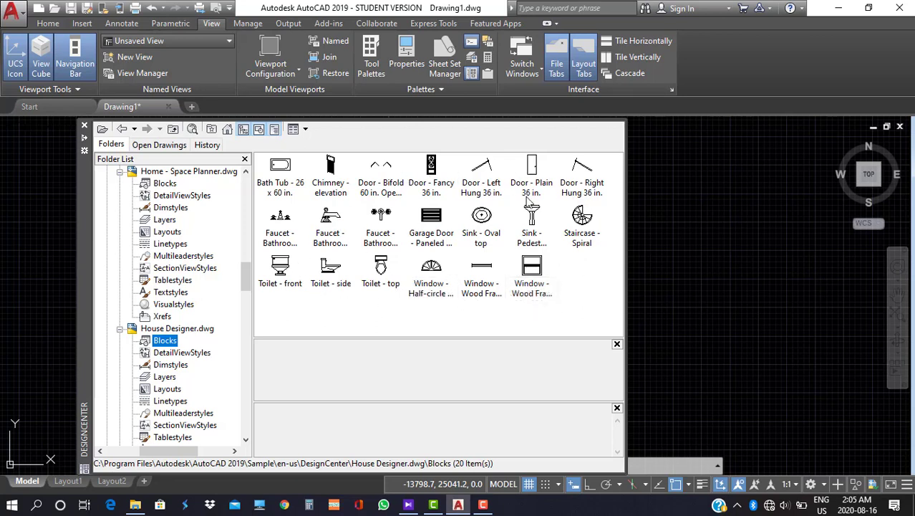
# View the blocks available in Home - Space Planner.dwg
pyautogui.moveTo(247, 280); pyautogui.dragTo(247, 275)
pyautogui.click(189, 210)
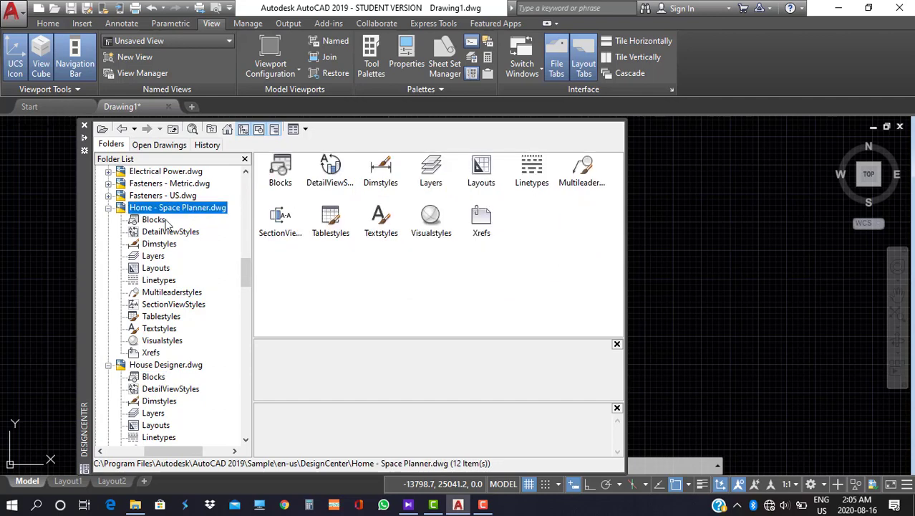
pyautogui.click(153, 220)
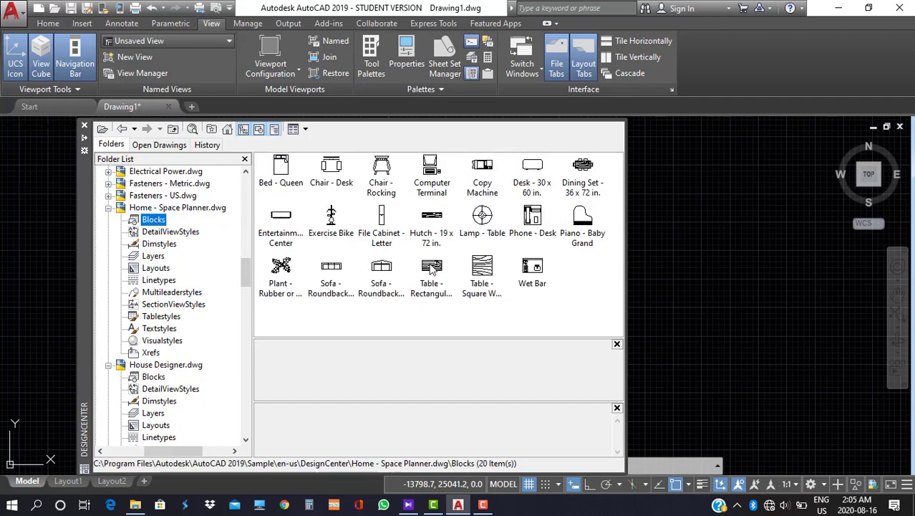
# Insert the Toilet - top block from House Designer.dwg with on-screen uniform scale and a rotation angle of 90
pyautogui.click(153, 378)
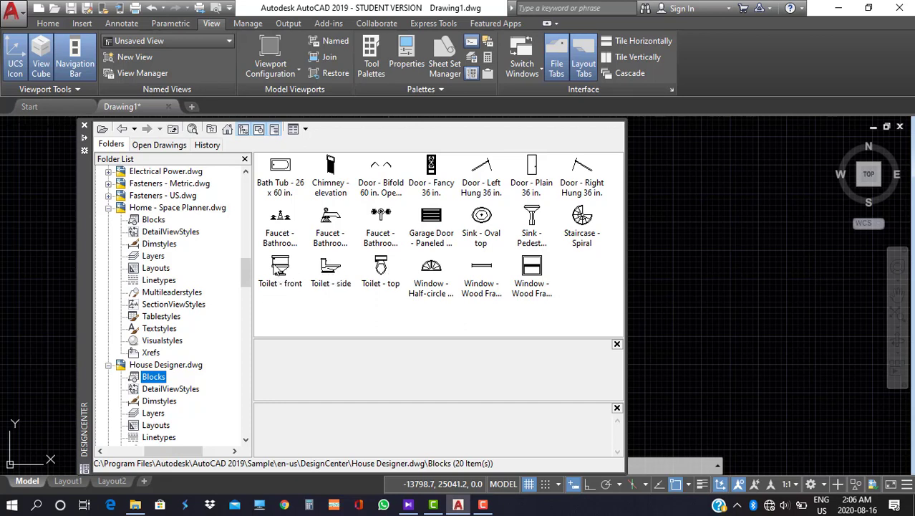
pyautogui.doubleClick(382, 267)
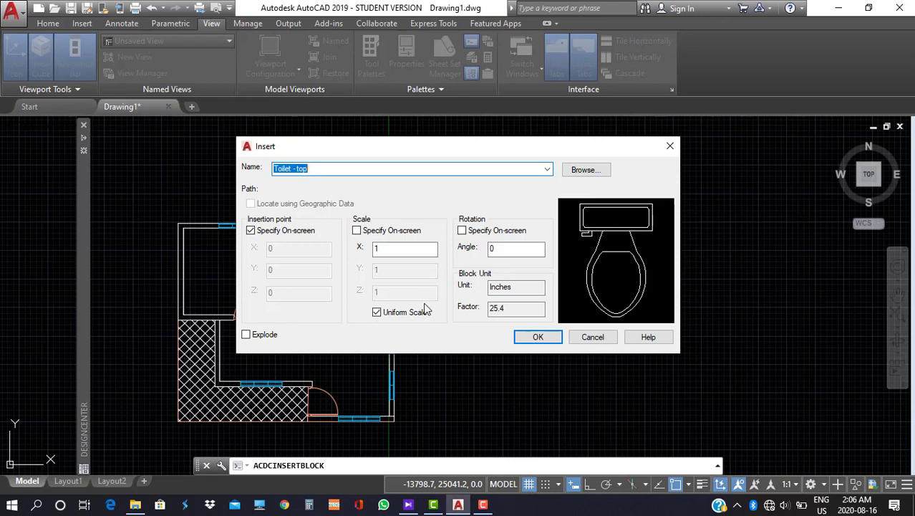
pyautogui.click(357, 230)
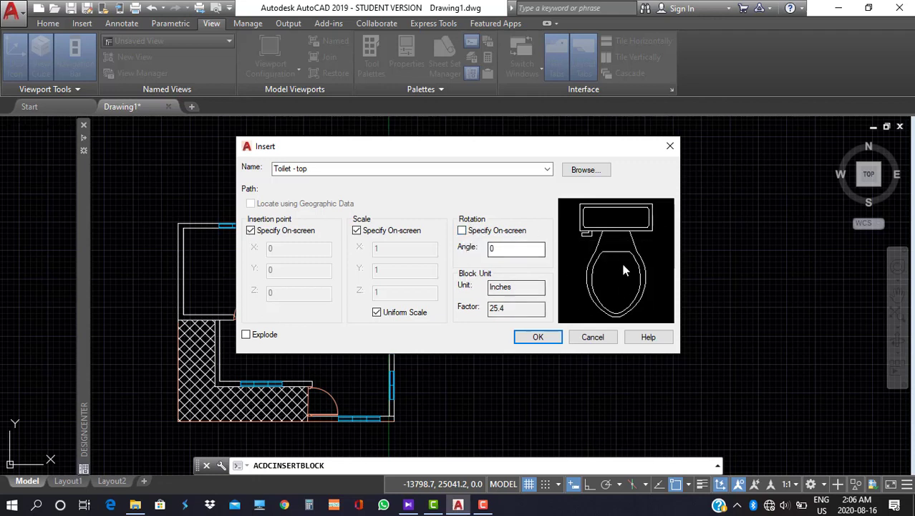
pyautogui.click(407, 507)
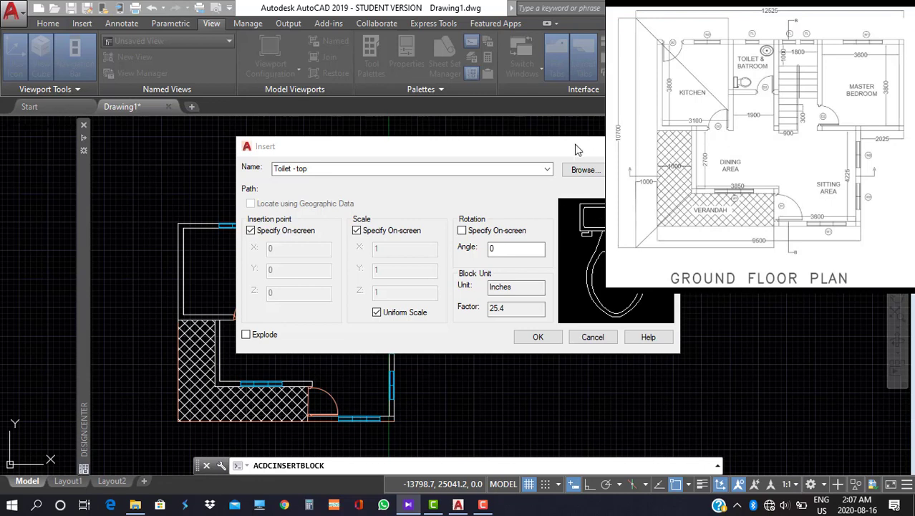
pyautogui.click(506, 249)
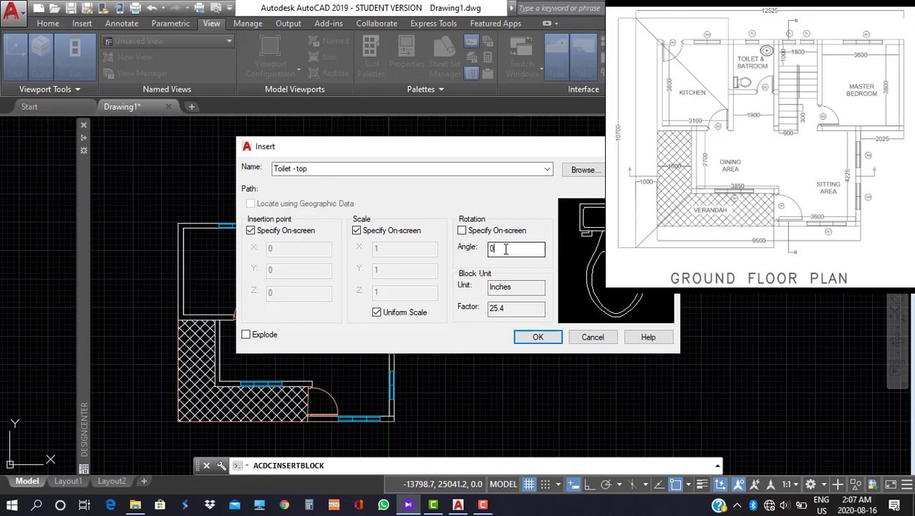
pyautogui.write('9')
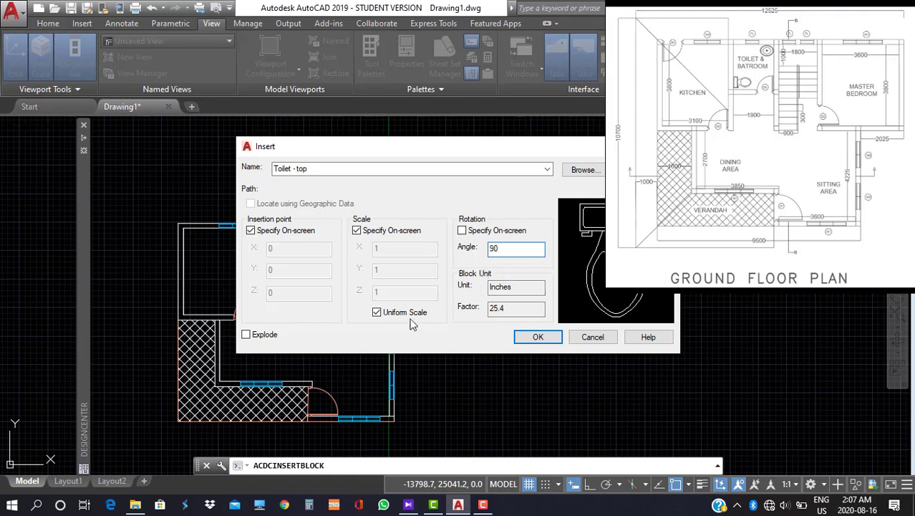
pyautogui.click(534, 340)
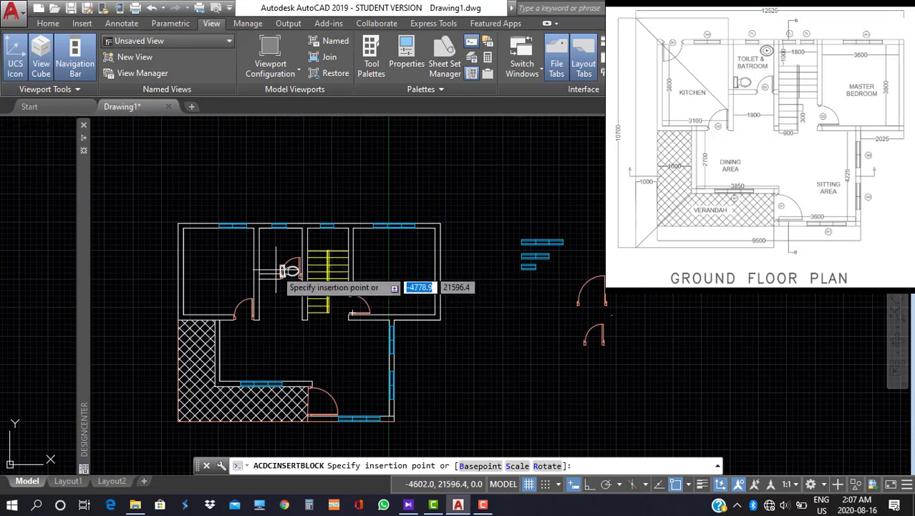
# Place the toilet against the bathroom's west wall just above the partition and pick a smaller scale on screen
pyautogui.scroll(5, 266, 268)
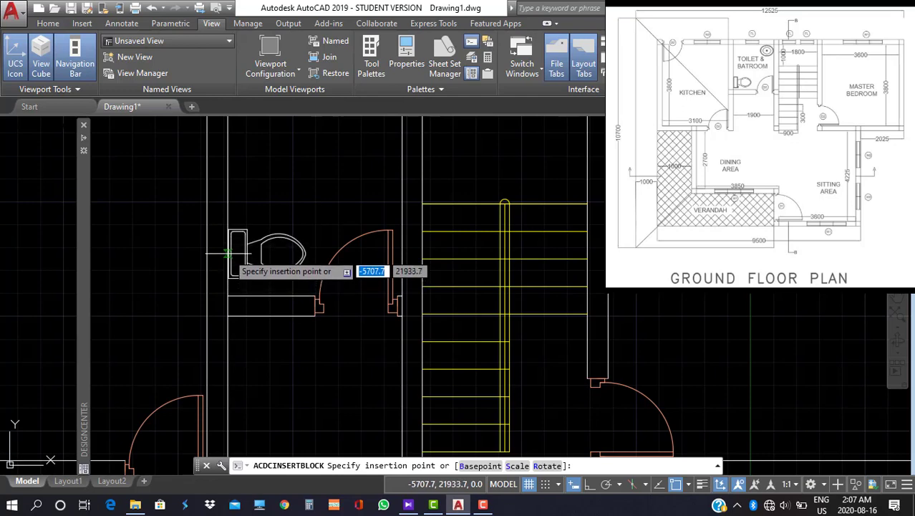
pyautogui.click(229, 255)
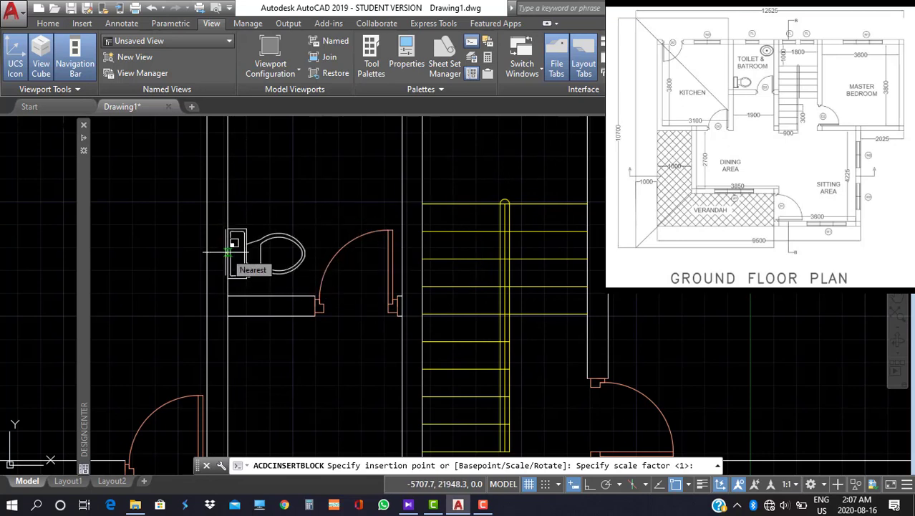
pyautogui.click(227, 252)
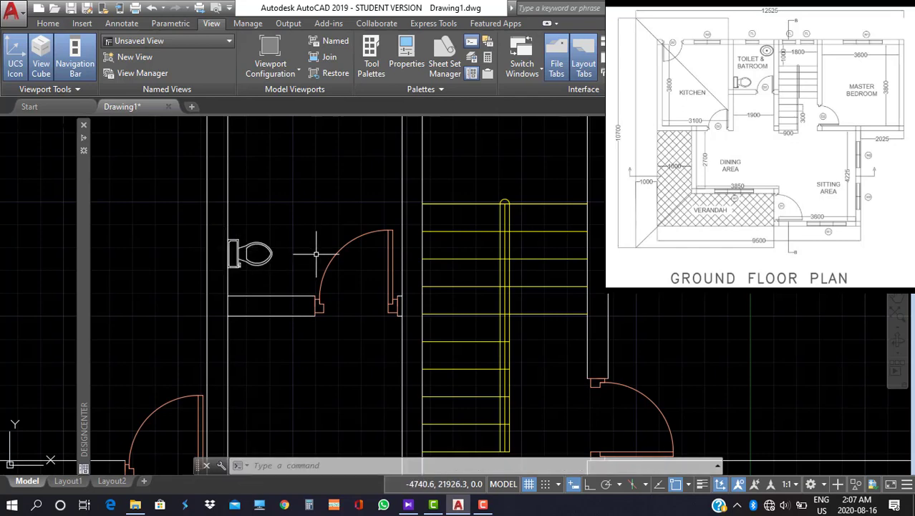
# Insert the Toilet - top block from House Designer.dwg again with on-screen uniform scale and a rotation angle of 90
pyautogui.scroll(-5, 294, 254)
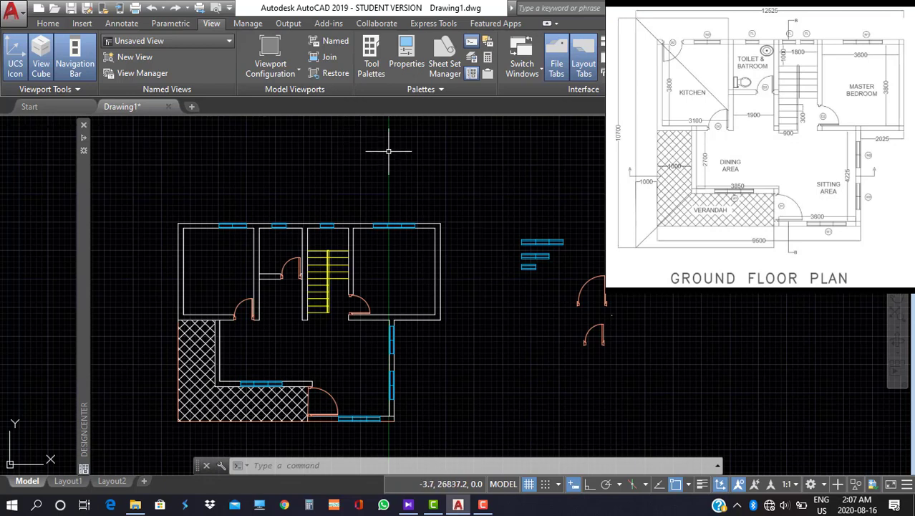
pyautogui.click(408, 505)
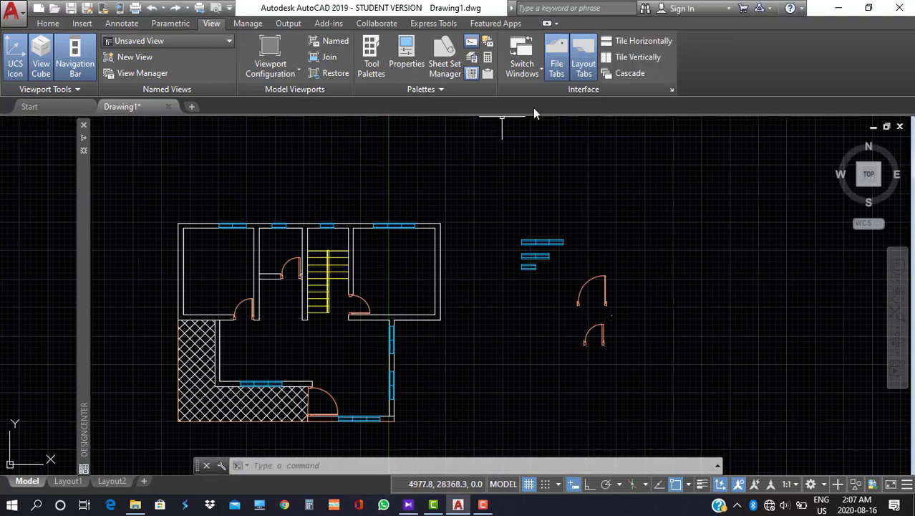
pyautogui.click(471, 73)
pyautogui.click(471, 73)
pyautogui.moveTo(79, 218)
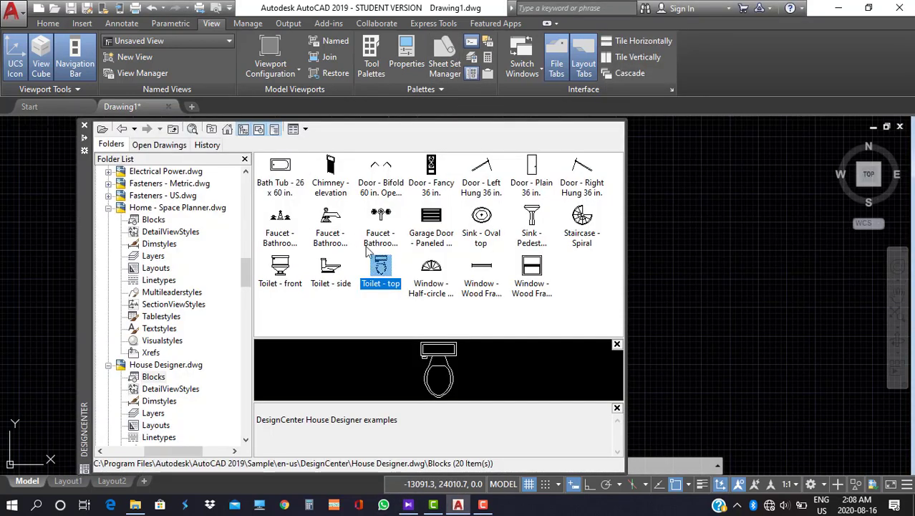
pyautogui.doubleClick(380, 276)
pyautogui.click(504, 248)
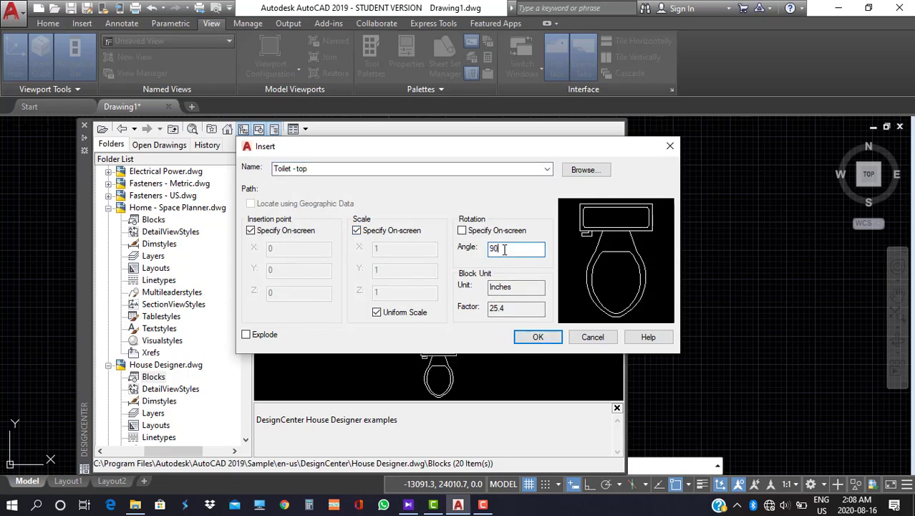
pyautogui.click(537, 336)
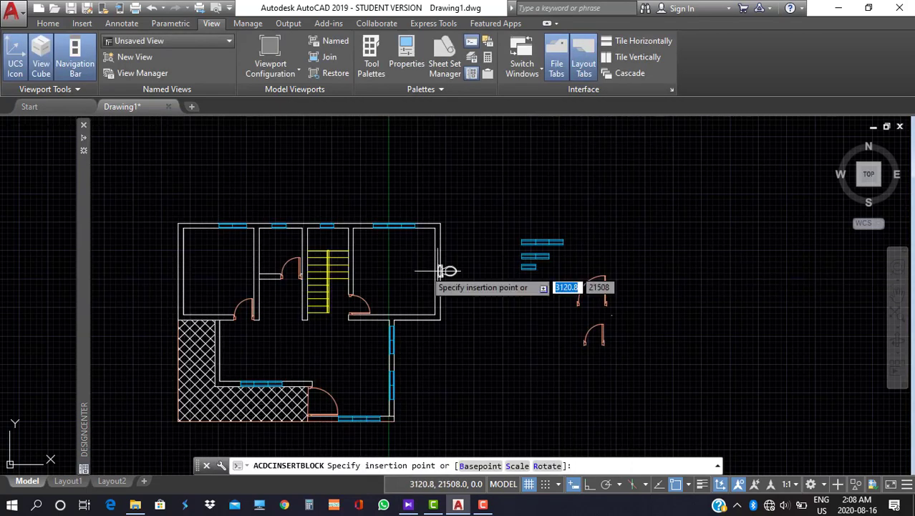
# Position the toilet with its tank against the bathroom's west wall, slightly north of the partition, and specify its scale on screen
pyautogui.scroll(6, 436, 266)
pyautogui.click(247, 242)
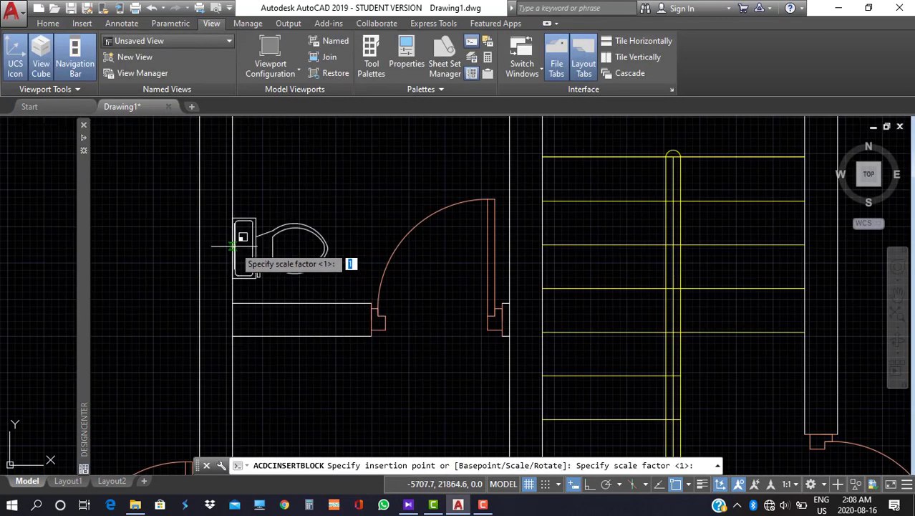
pyautogui.click(233, 245)
pyautogui.scroll(-4, 388, 239)
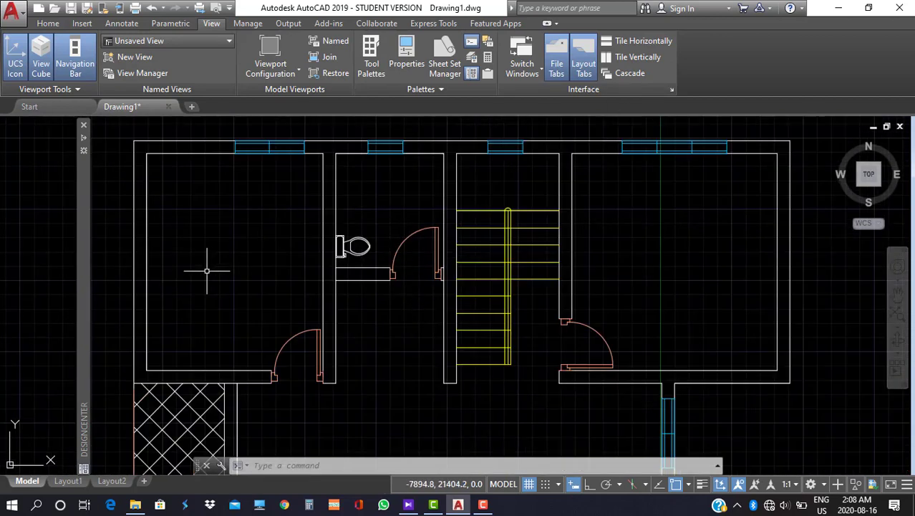
# Insert the Sink - Oval top block in the bathroom's northeast corner with rotation angle 0 and scale factor 1
pyautogui.moveTo(79, 225)
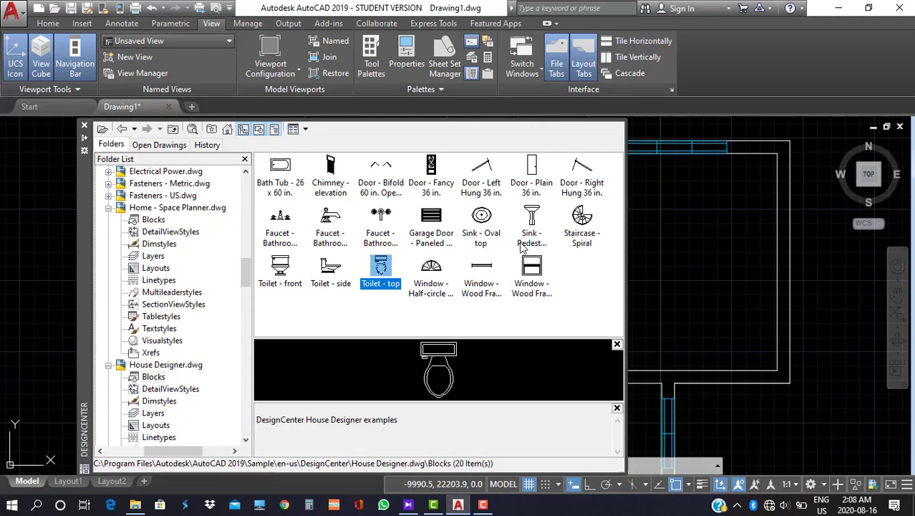
pyautogui.doubleClick(481, 218)
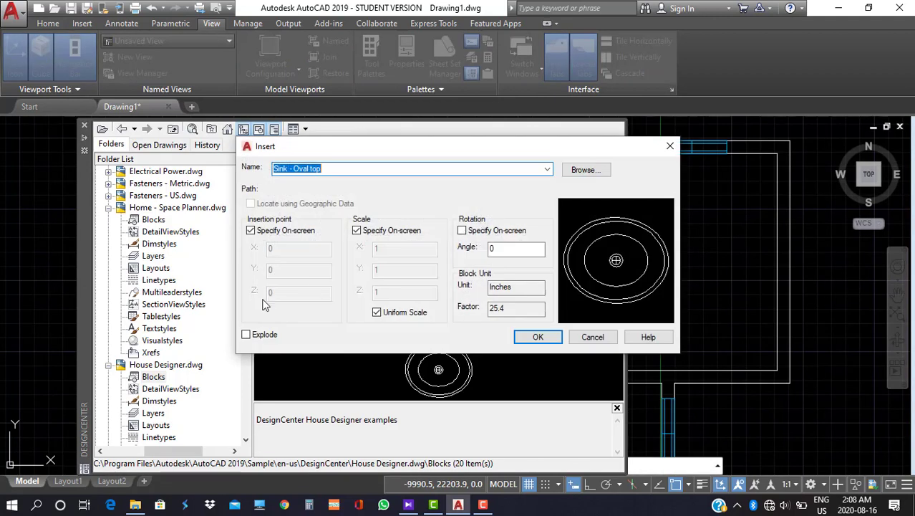
pyautogui.click(546, 338)
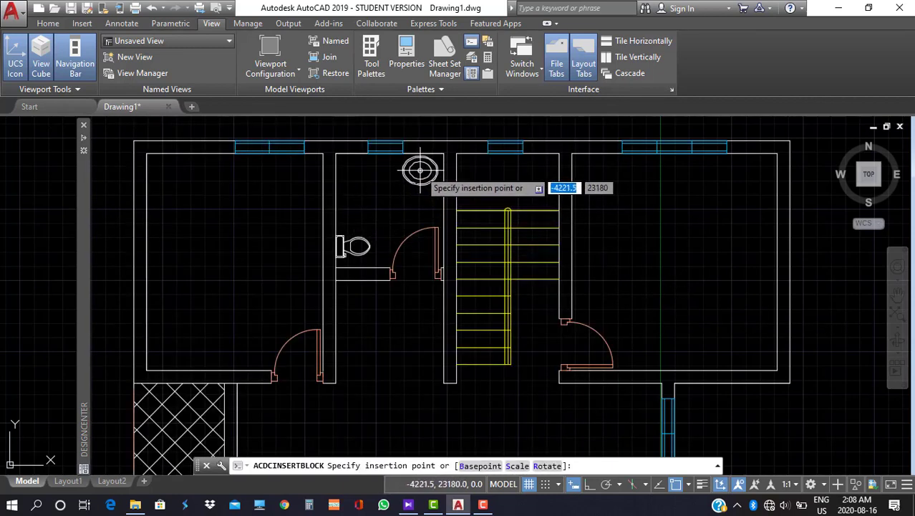
pyautogui.click(421, 170)
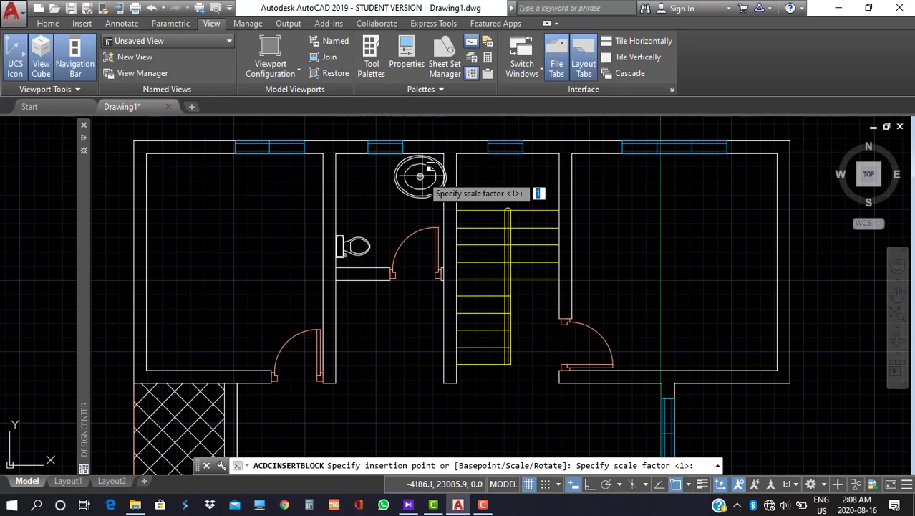
pyautogui.press('Return')
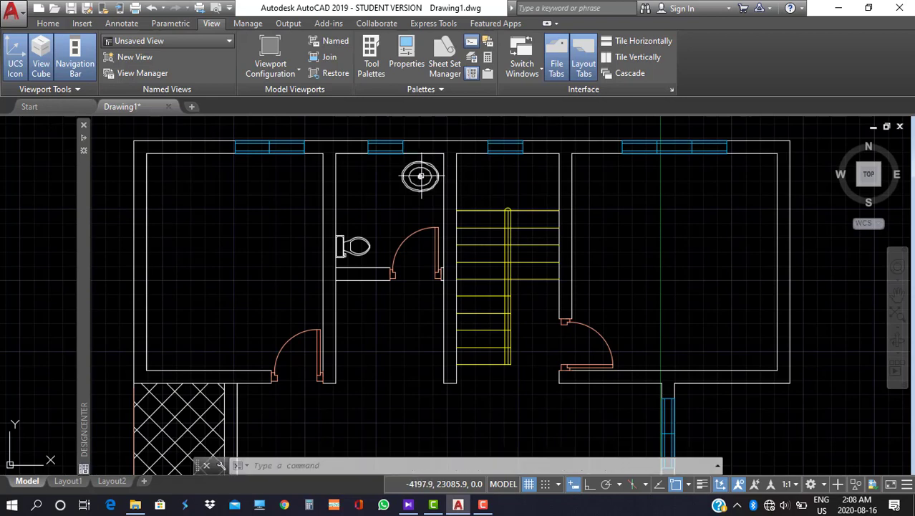
pyautogui.scroll(-4, 405, 290)
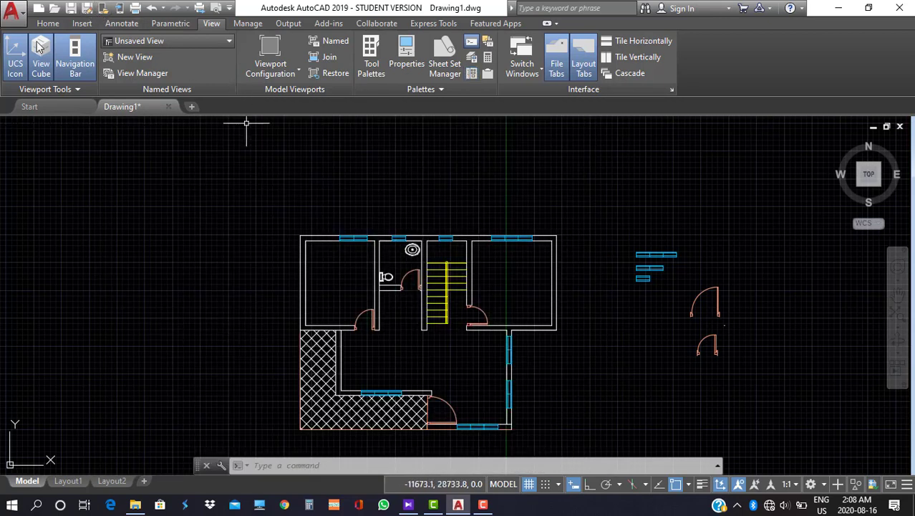
pyautogui.click(48, 23)
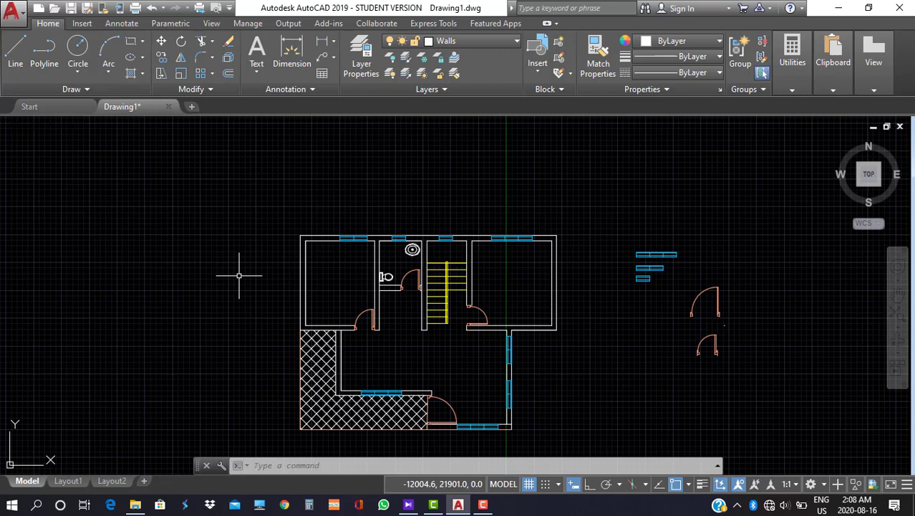
pyautogui.moveTo(403, 296)
pyautogui.mouseDown(button='middle')
pyautogui.moveTo(331, 238)
pyautogui.moveTo(294, 245)
pyautogui.mouseUp(button='middle')
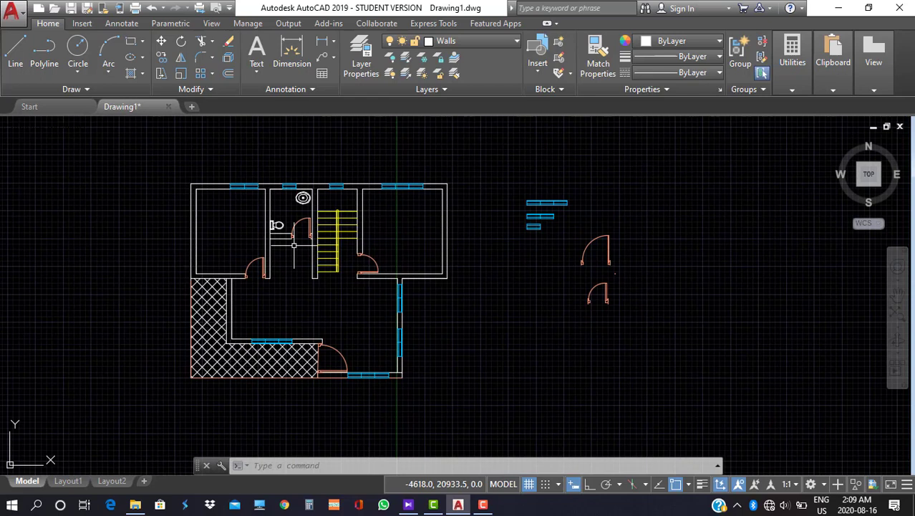